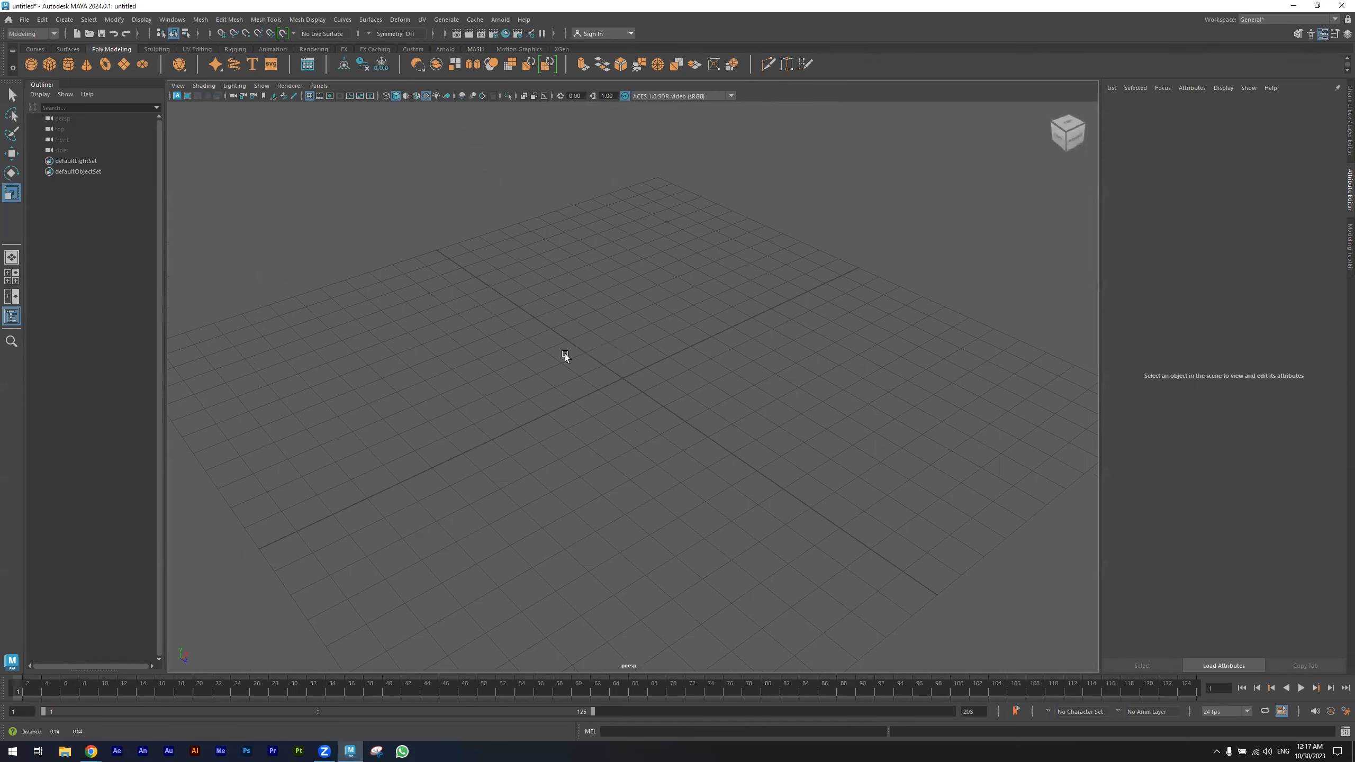
# - Create a polygon cube in the scene
pyautogui.keyDown('alt'); pyautogui.moveTo(510, 357); pyautogui.dragTo(584, 333); pyautogui.keyUp('alt')
pyautogui.click(49, 64)
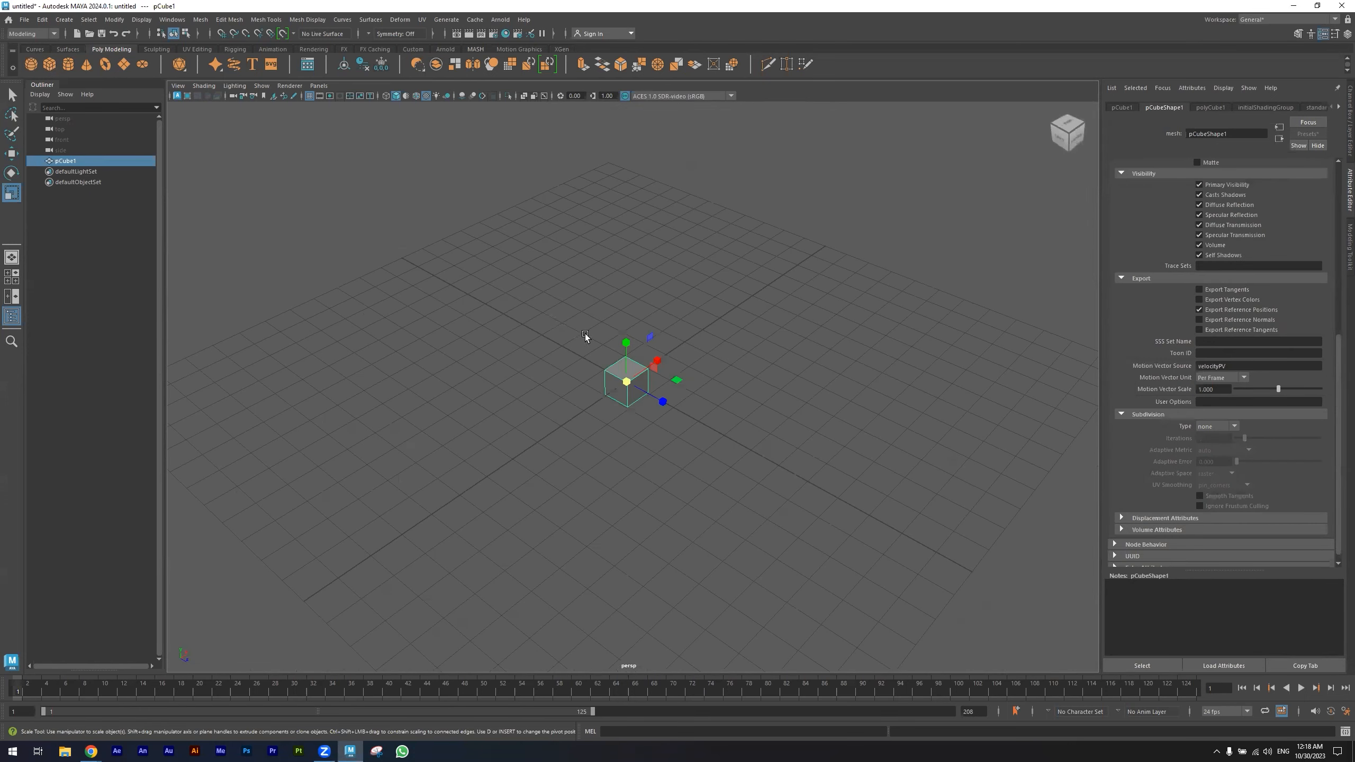
# - Scale the cube up uniformly and stretch it along one axis into a long box
pyautogui.moveTo(627, 384); pyautogui.dragTo(850, 412)
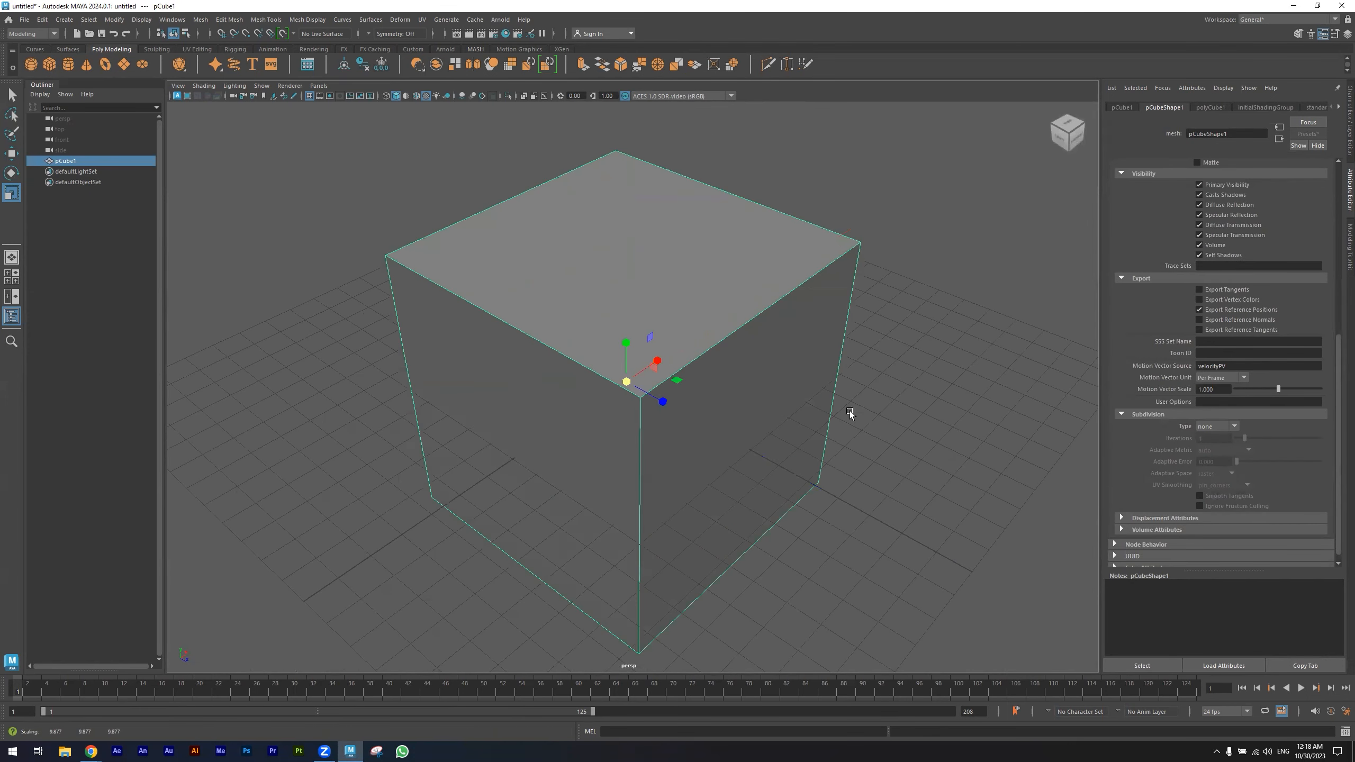
pyautogui.moveTo(657, 397); pyautogui.dragTo(686, 412)
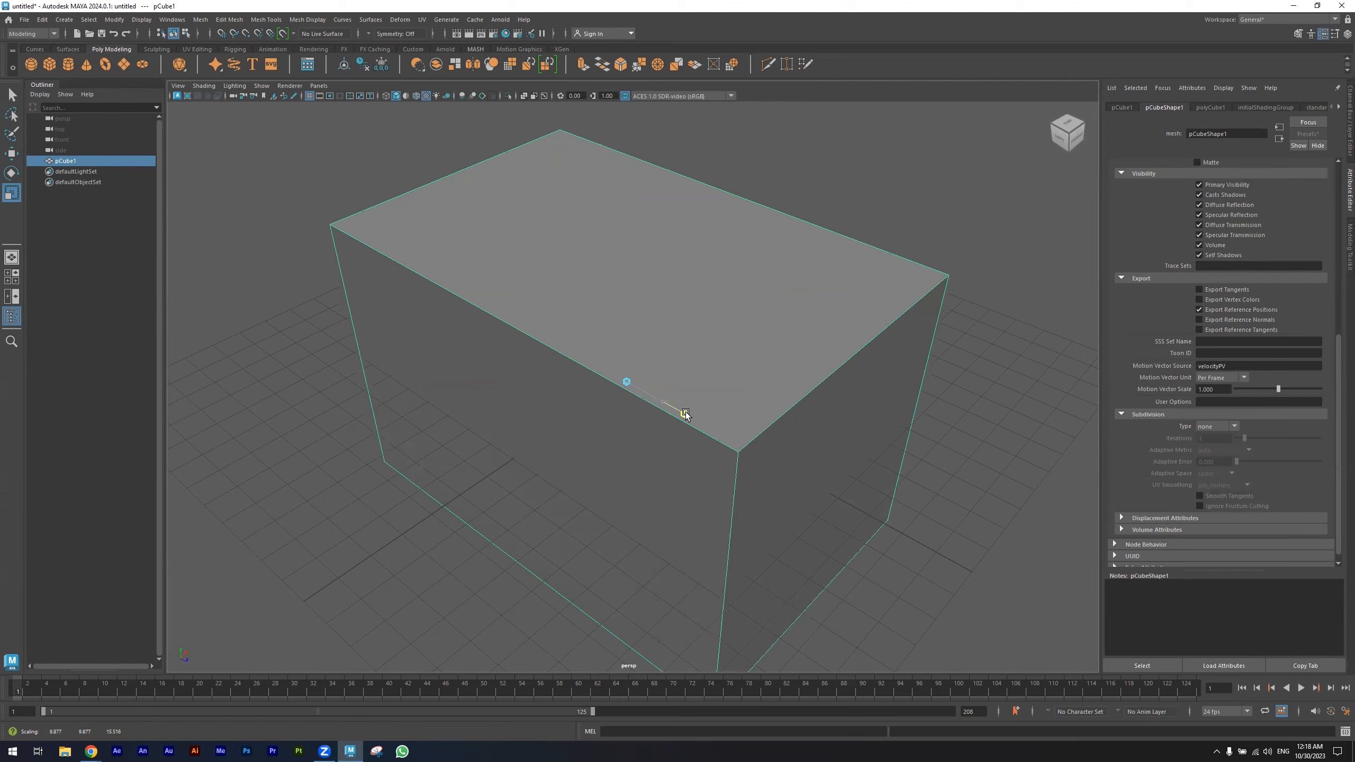
pyautogui.keyDown('alt'); pyautogui.moveTo(519, 398); pyautogui.dragTo(538, 338); pyautogui.keyUp('alt')
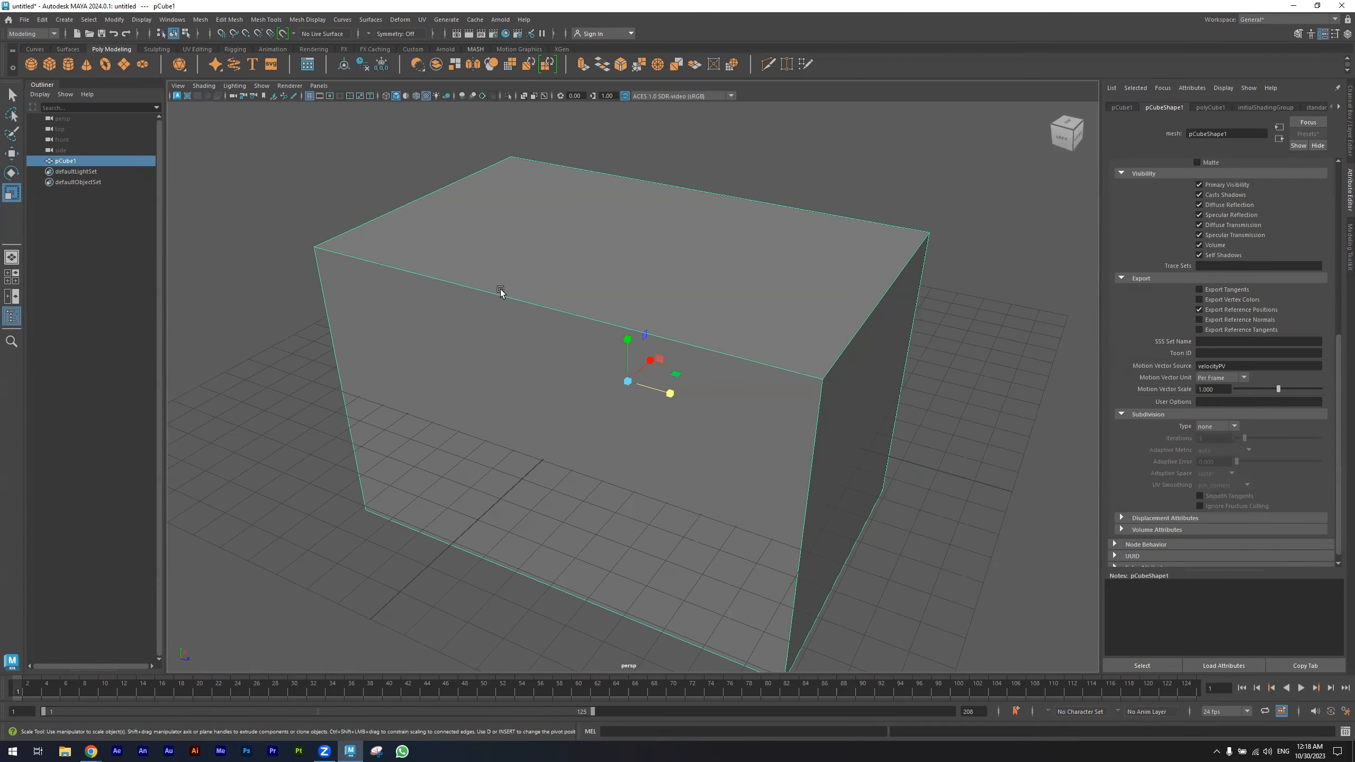
# - Insert an edge loop across the middle of the box with the Insert Edge Loop tool set to equal distance from edge
pyautogui.click(270, 20)
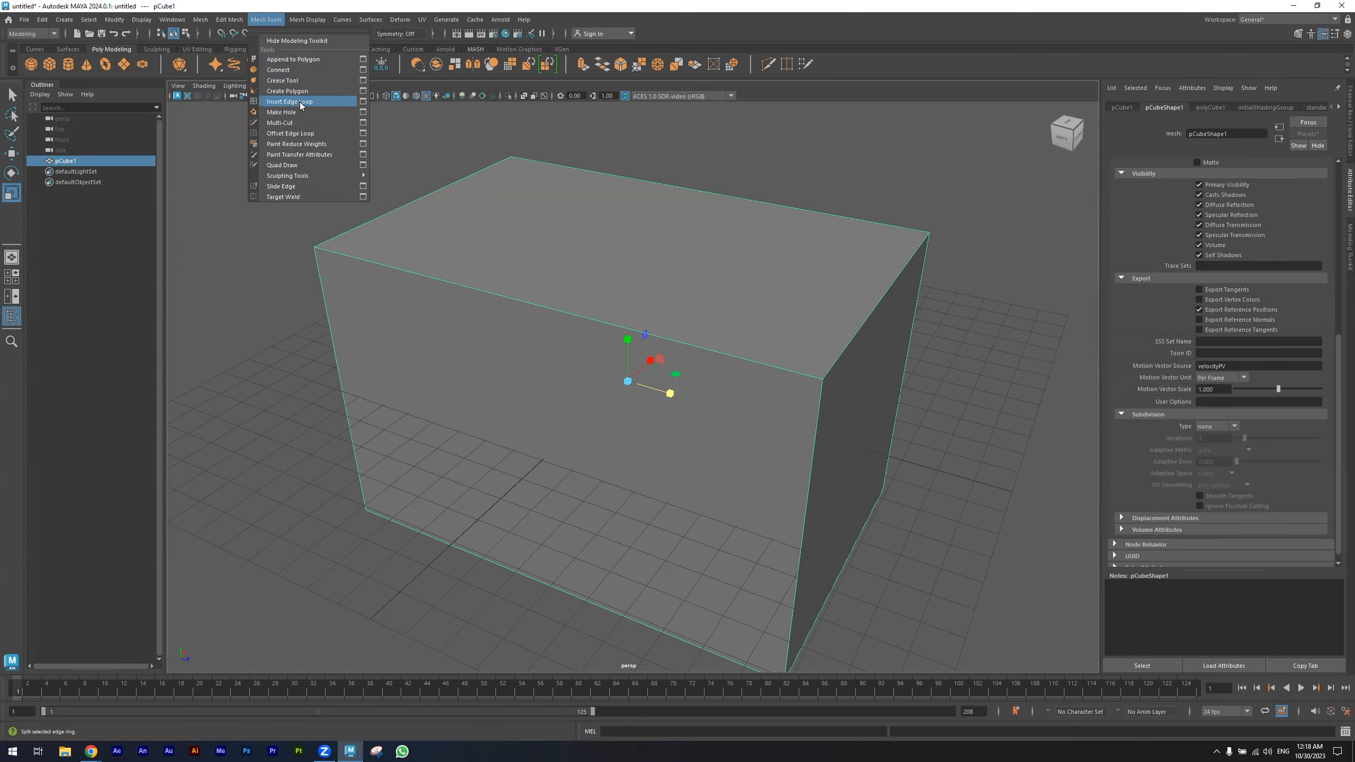
pyautogui.click(364, 101)
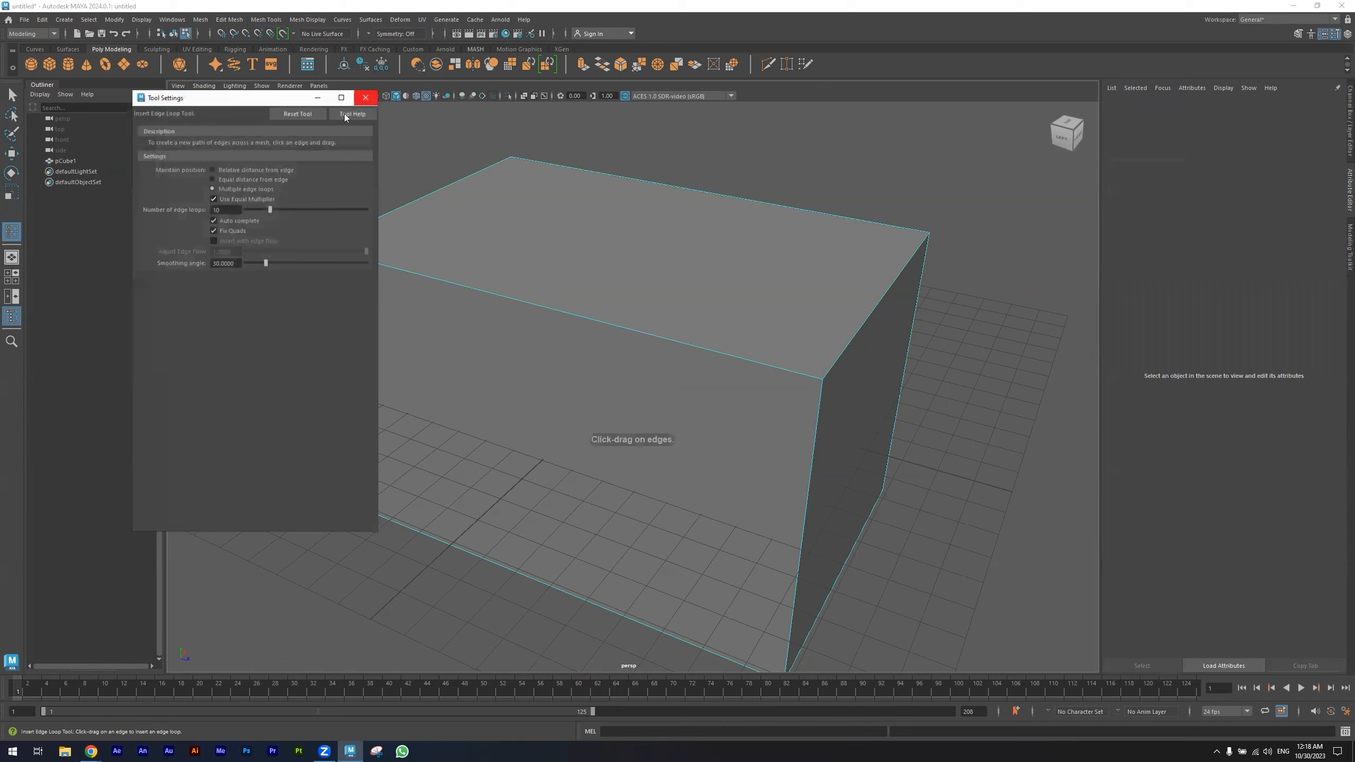
pyautogui.click(242, 179)
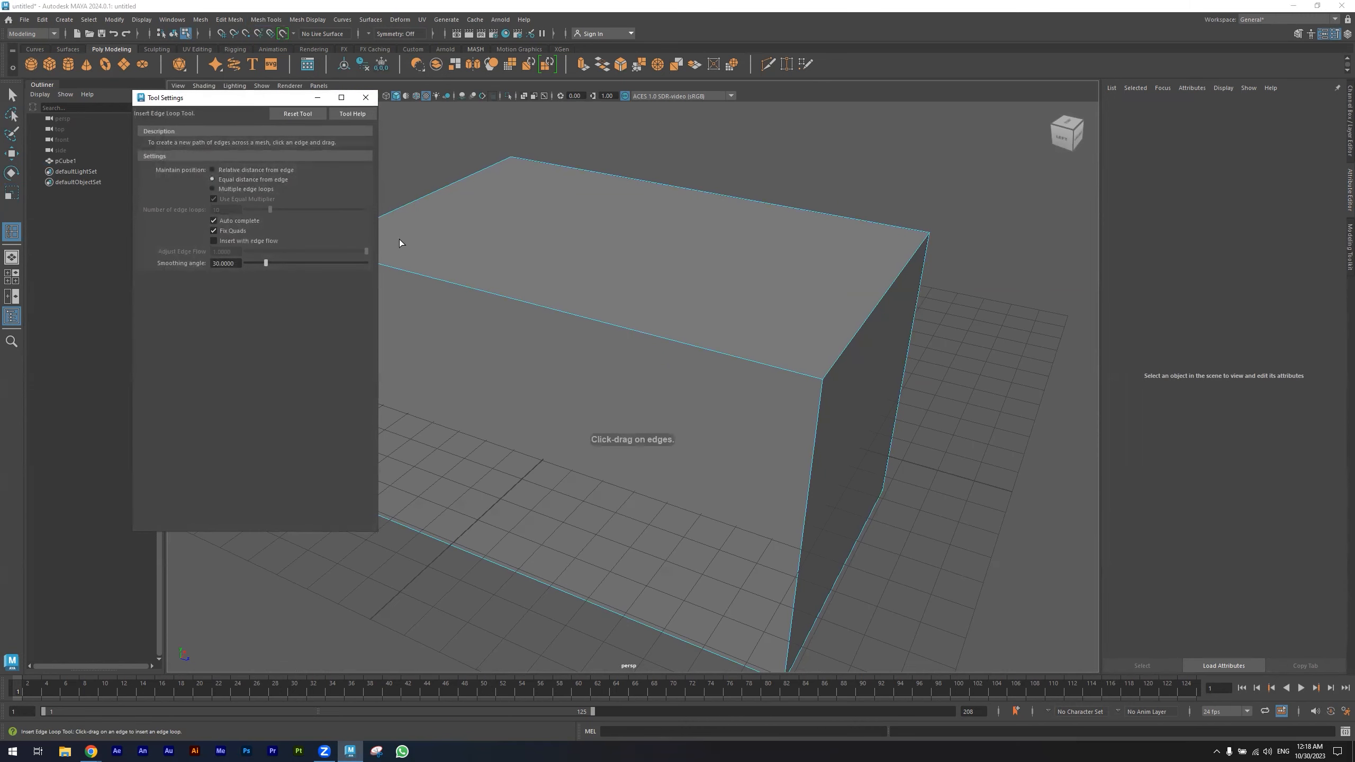
pyautogui.click(531, 303)
pyautogui.keyDown('alt'); pyautogui.moveTo(463, 360); pyautogui.dragTo(508, 355); pyautogui.keyUp('alt')
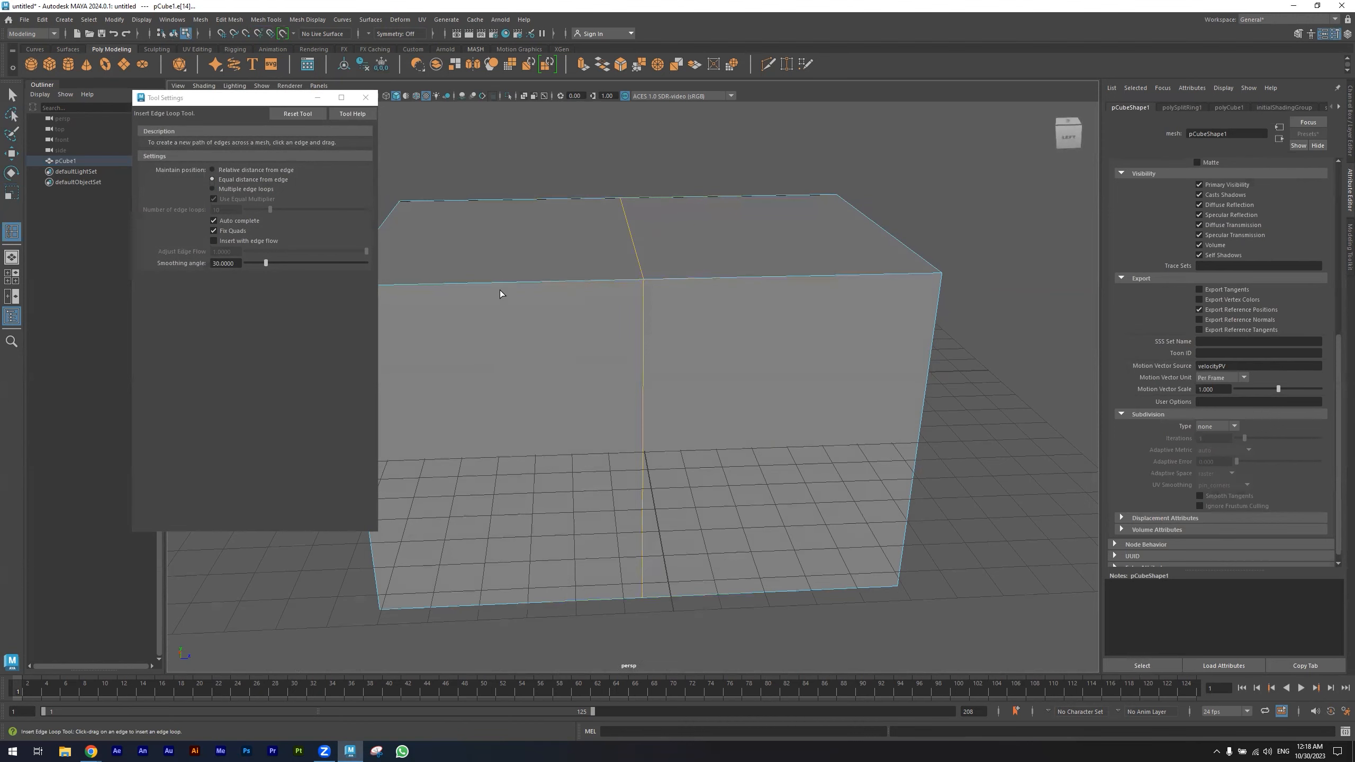
pyautogui.click(365, 97)
# - Move the new top middle edge straight up to form a pitched roof ridge
pyautogui.keyDown('alt'); pyautogui.moveTo(604, 256); pyautogui.dragTo(580, 267); pyautogui.keyUp('alt')
pyautogui.press('w')
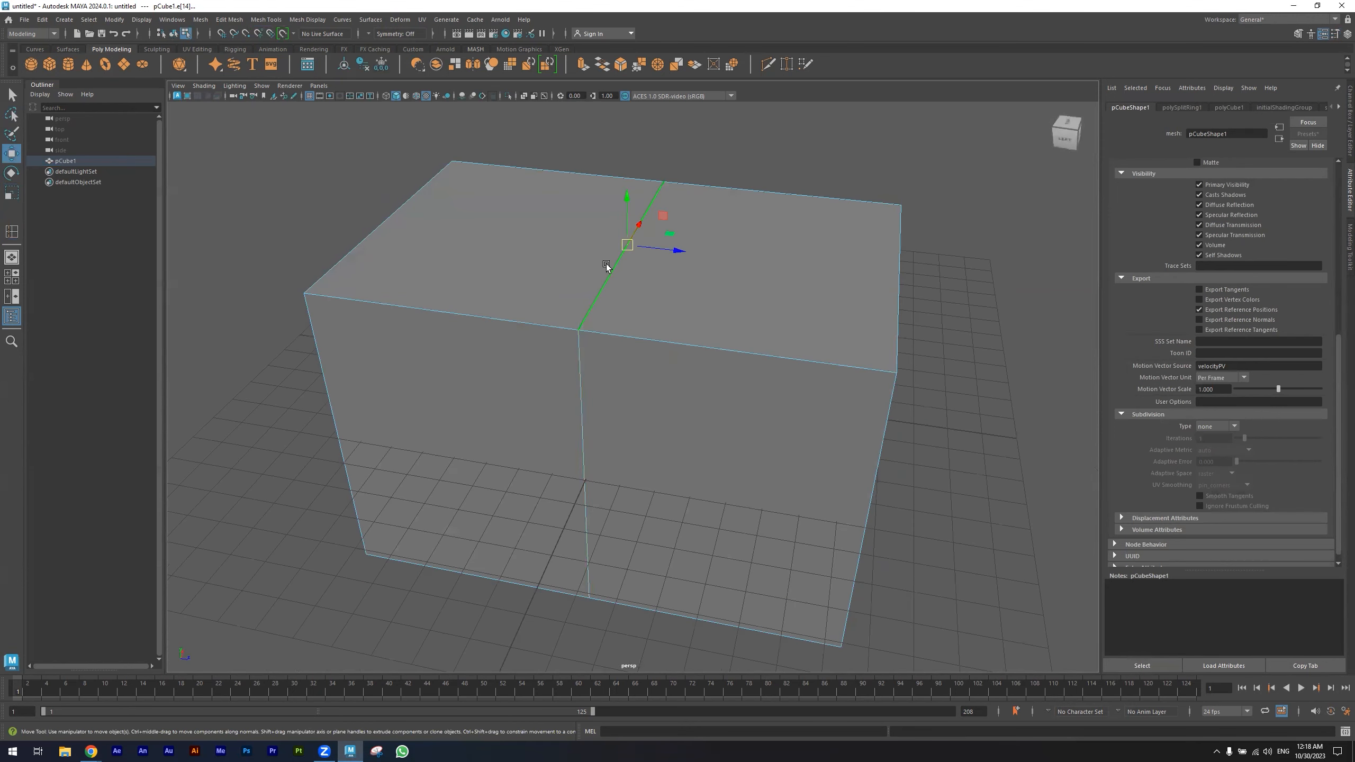
pyautogui.moveTo(626, 199); pyautogui.dragTo(625, 49)
# - Select the house mesh and open the UV Editor
pyautogui.scroll(-5, 657, 375)
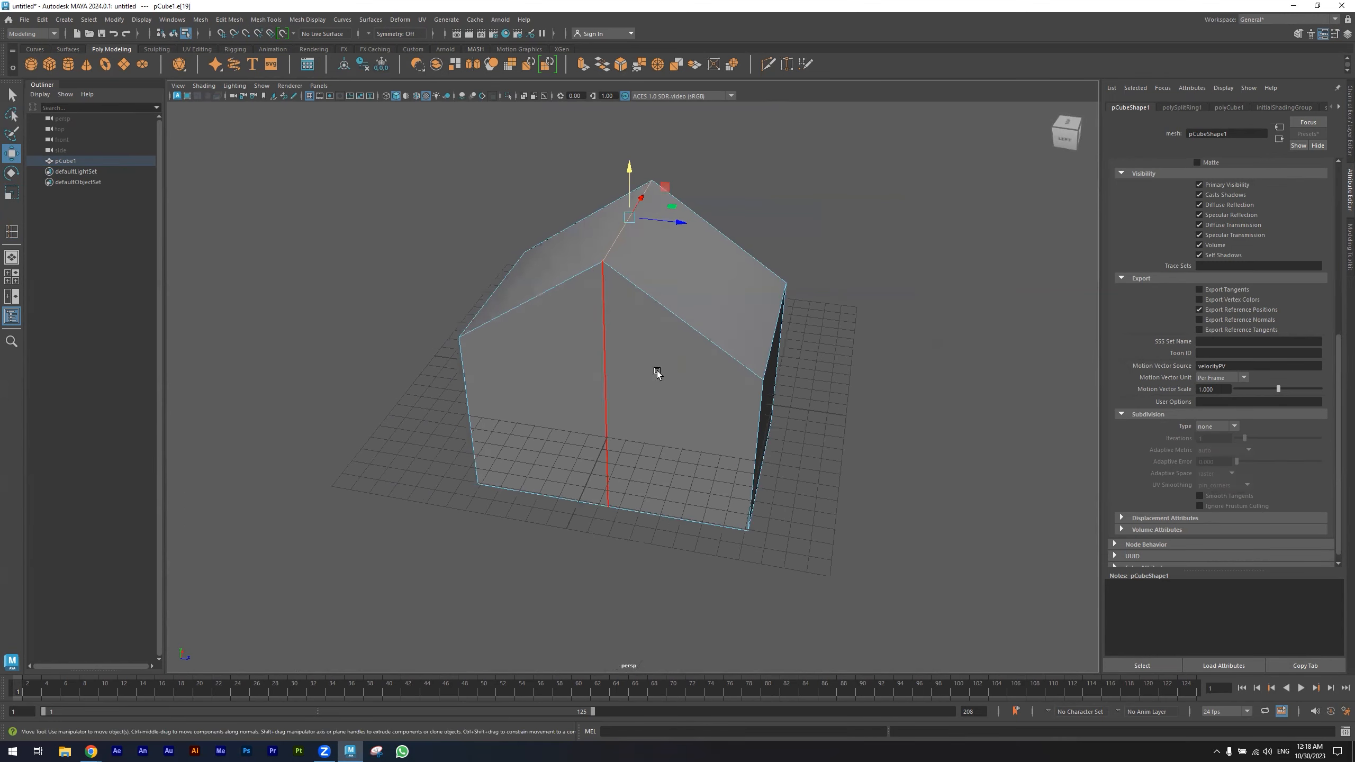
pyautogui.keyDown('alt'); pyautogui.moveTo(680, 418); pyautogui.dragTo(620, 351); pyautogui.keyUp('alt')
pyautogui.moveTo(620, 347); pyautogui.dragTo(677, 322, button='right')
pyautogui.keyDown('alt'); pyautogui.moveTo(620, 371); pyautogui.dragTo(643, 374); pyautogui.keyUp('alt')
pyautogui.click(364, 386)
pyautogui.keyDown('alt'); pyautogui.moveTo(544, 419); pyautogui.dragTo(547, 356); pyautogui.keyUp('alt')
pyautogui.click(563, 365)
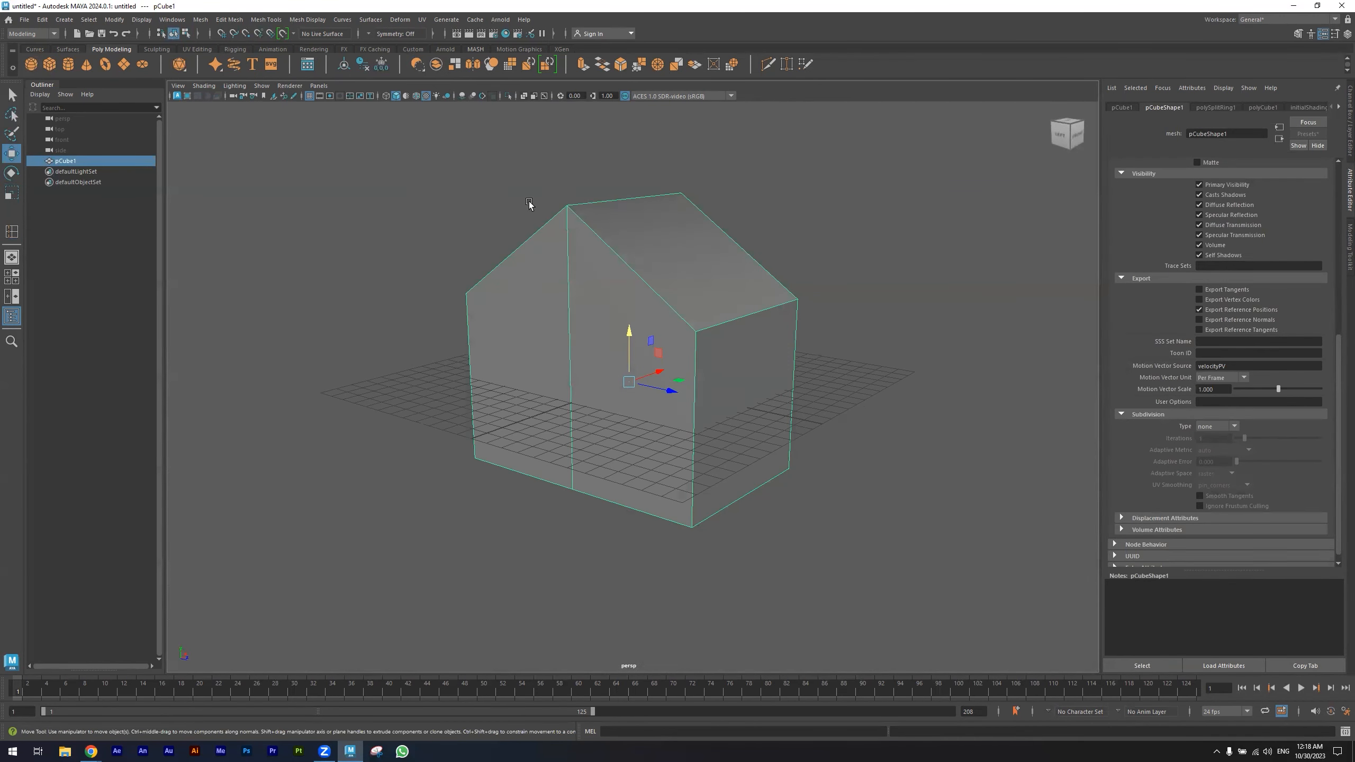
pyautogui.click(422, 19)
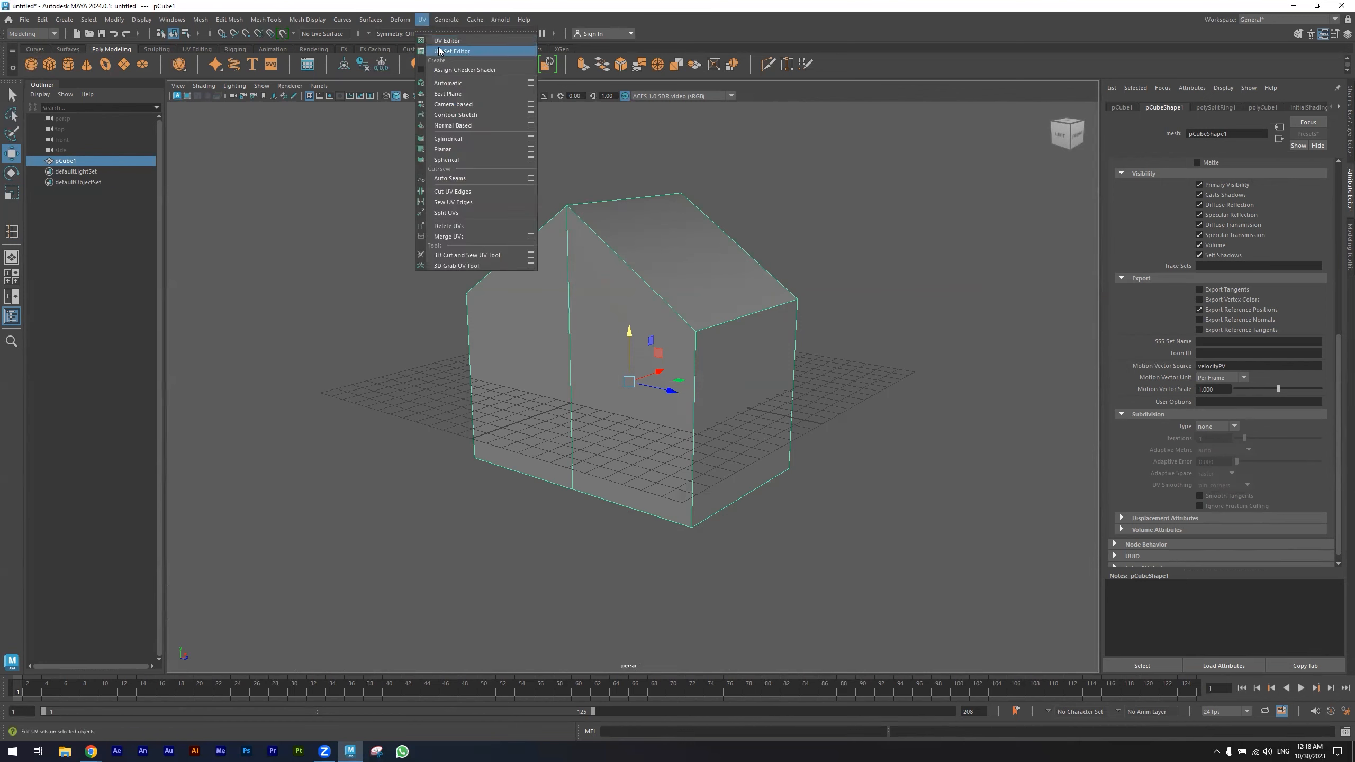
pyautogui.click(444, 42)
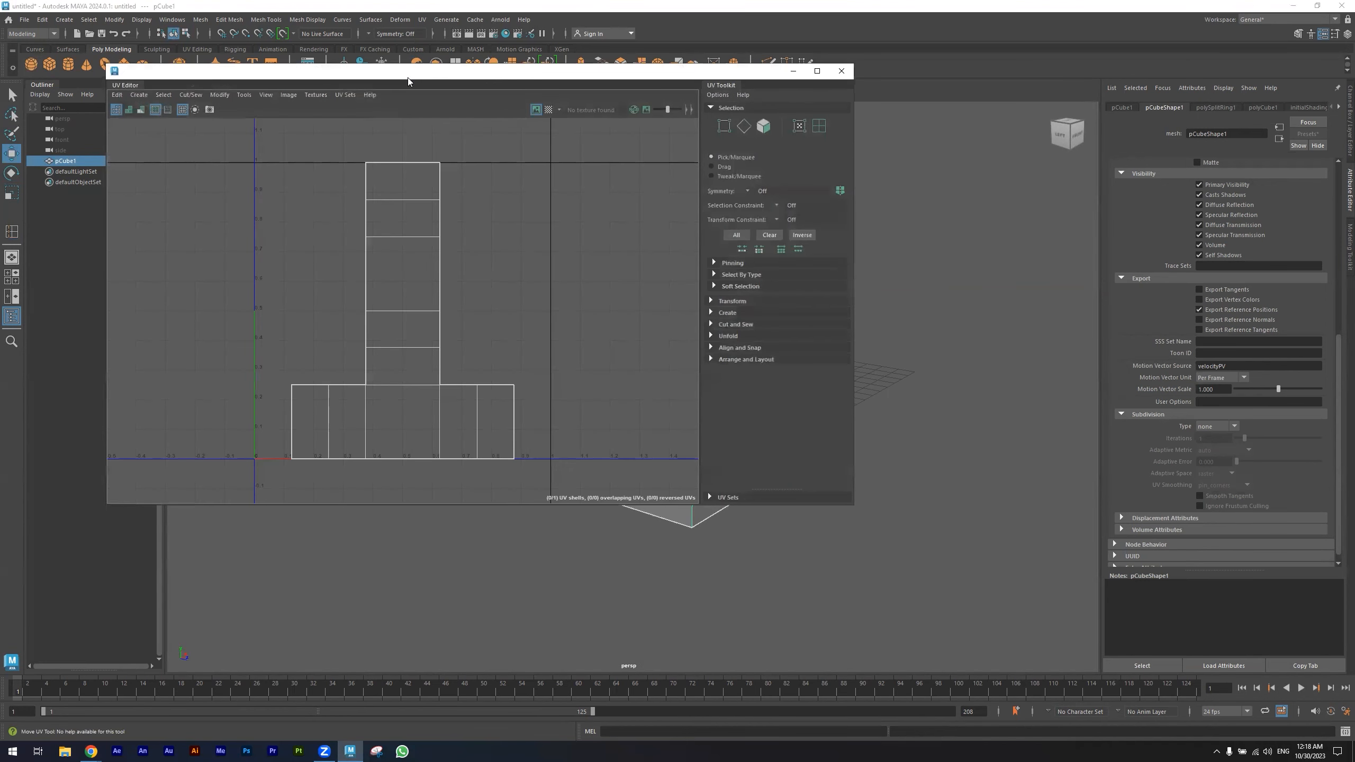
# - Apply Automatic UV mapping to the house mesh
pyautogui.moveTo(408, 78); pyautogui.dragTo(779, 139)
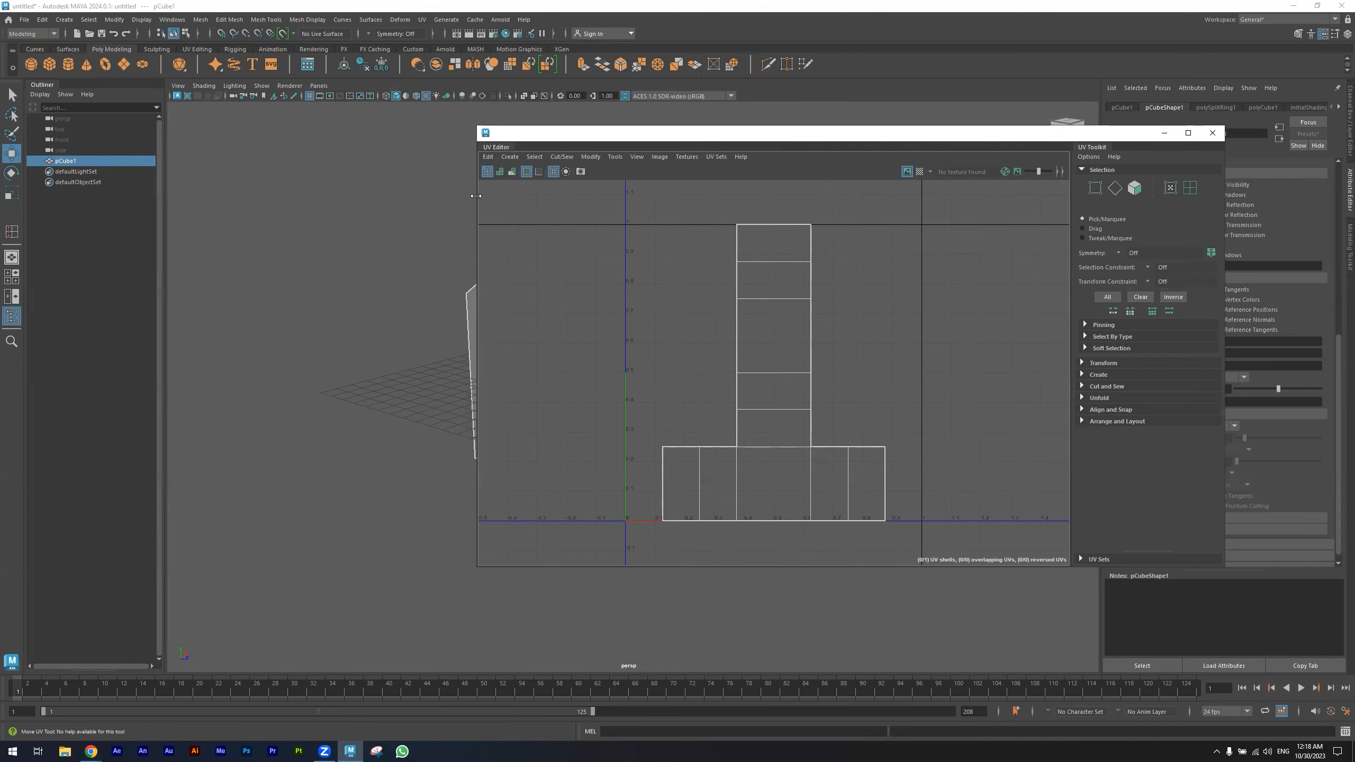
pyautogui.moveTo(476, 196); pyautogui.dragTo(726, 196)
pyautogui.keyDown('alt'); pyautogui.moveTo(626, 266); pyautogui.dragTo(460, 294); pyautogui.keyUp('alt')
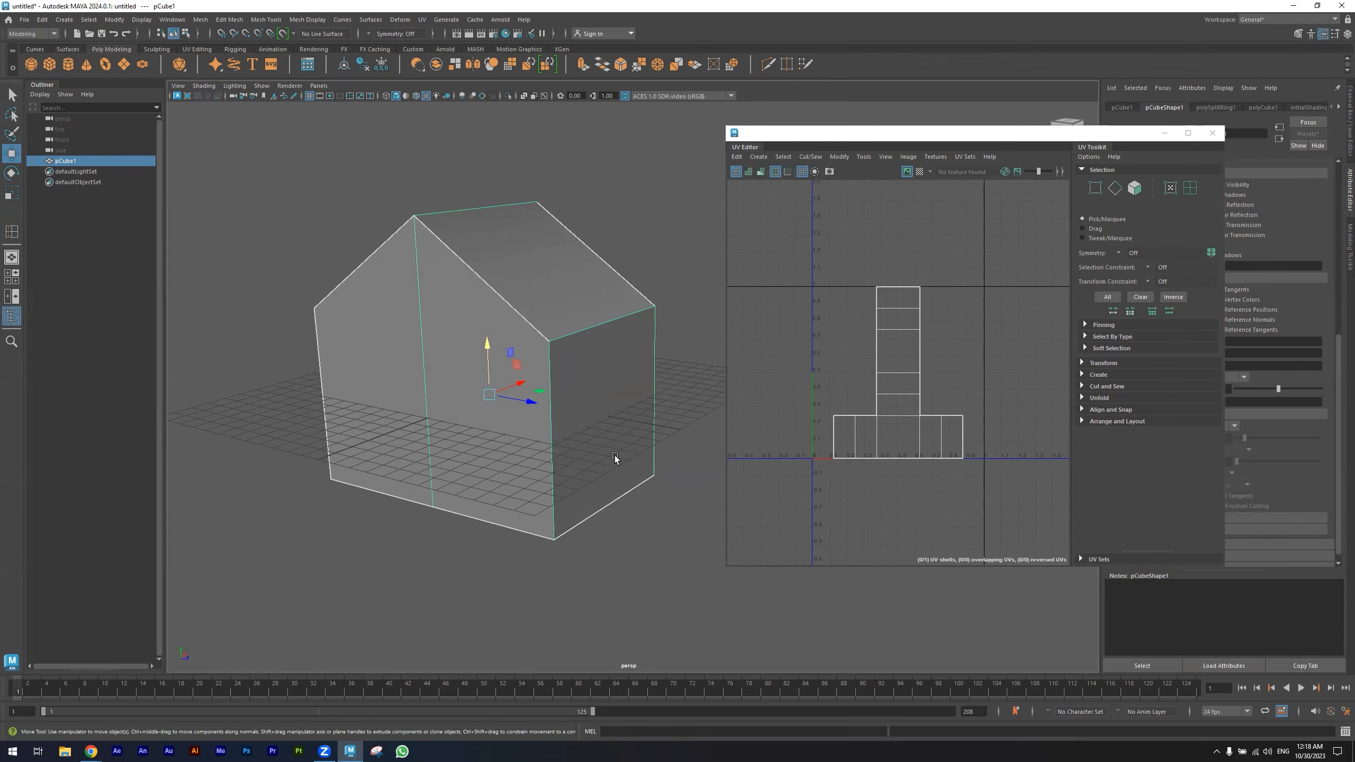
pyautogui.keyDown('alt'); pyautogui.moveTo(620, 459); pyautogui.dragTo(535, 400); pyautogui.keyUp('alt')
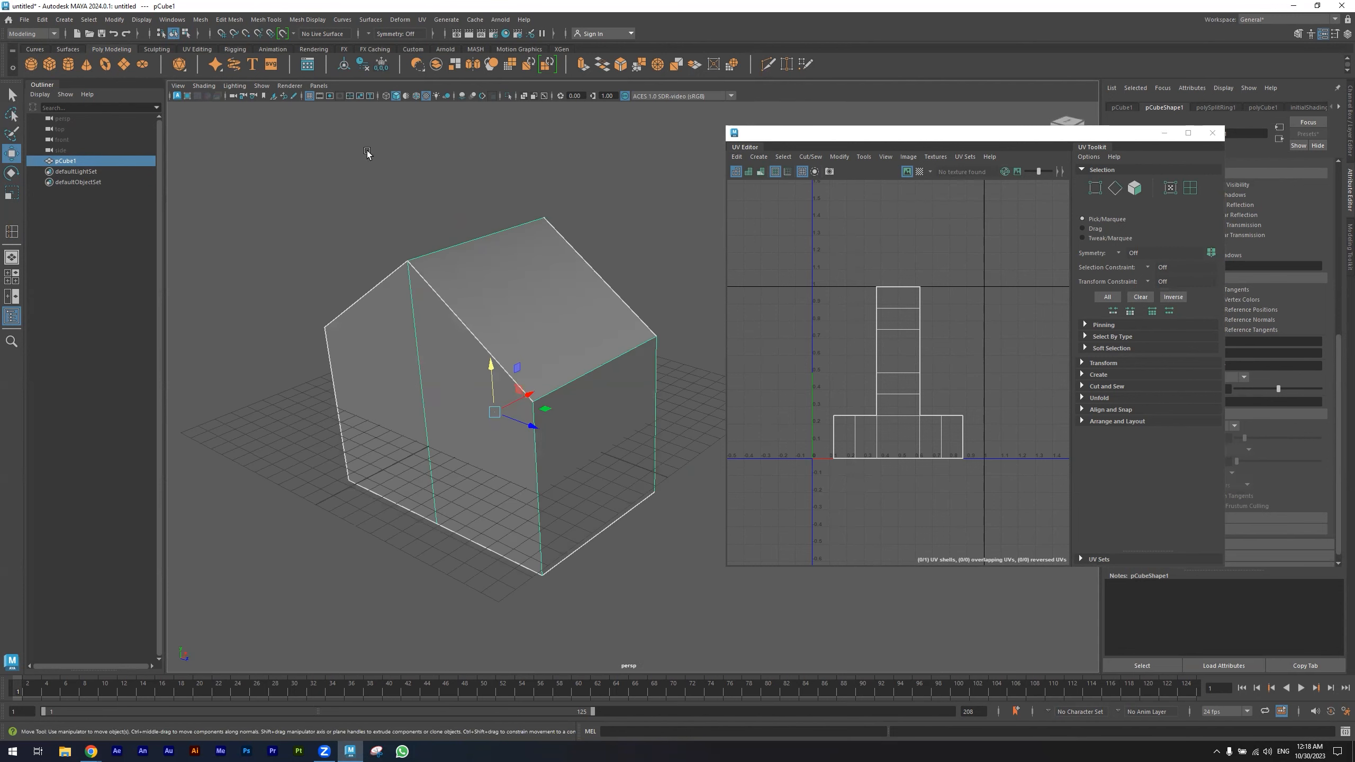
pyautogui.click(422, 20)
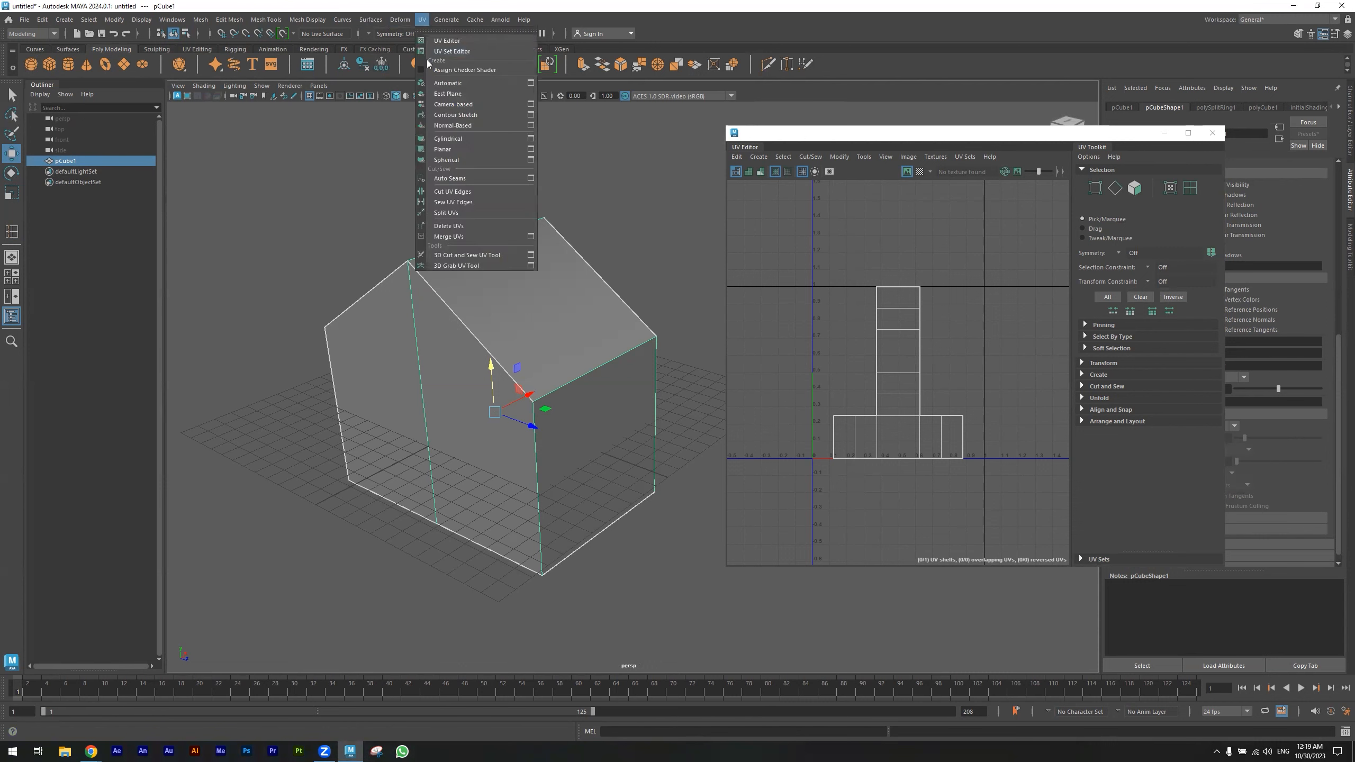
pyautogui.click(473, 84)
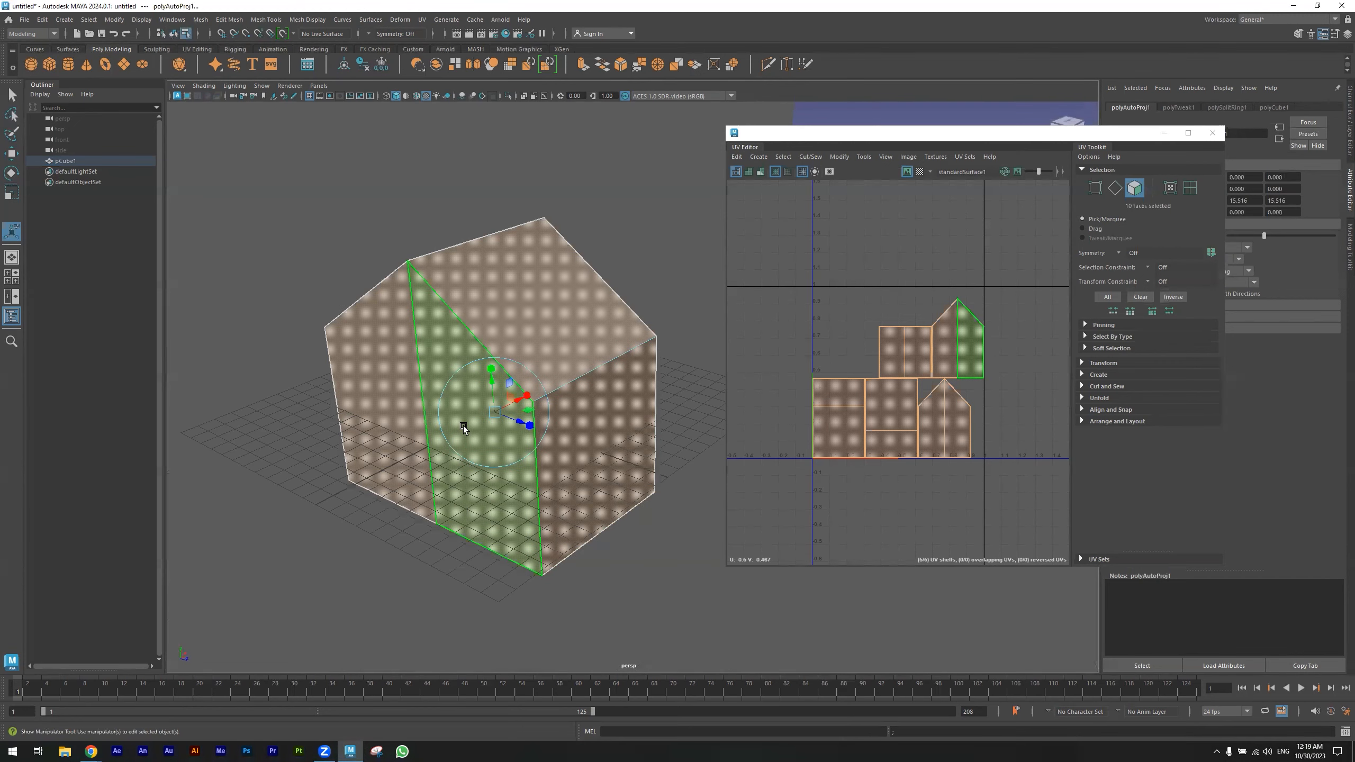
# - Select the roof's UV shell in the UV Editor using UV Shell selection mode
pyautogui.keyDown('alt'); pyautogui.moveTo(343, 362); pyautogui.dragTo(340, 327); pyautogui.keyUp('alt')
pyautogui.moveTo(577, 292)
pyautogui.keyDown('alt'); pyautogui.mouseDown()
pyautogui.moveTo(525, 322)
pyautogui.moveTo(609, 269)
pyautogui.moveTo(583, 280)
pyautogui.mouseUp(); pyautogui.keyUp('alt')
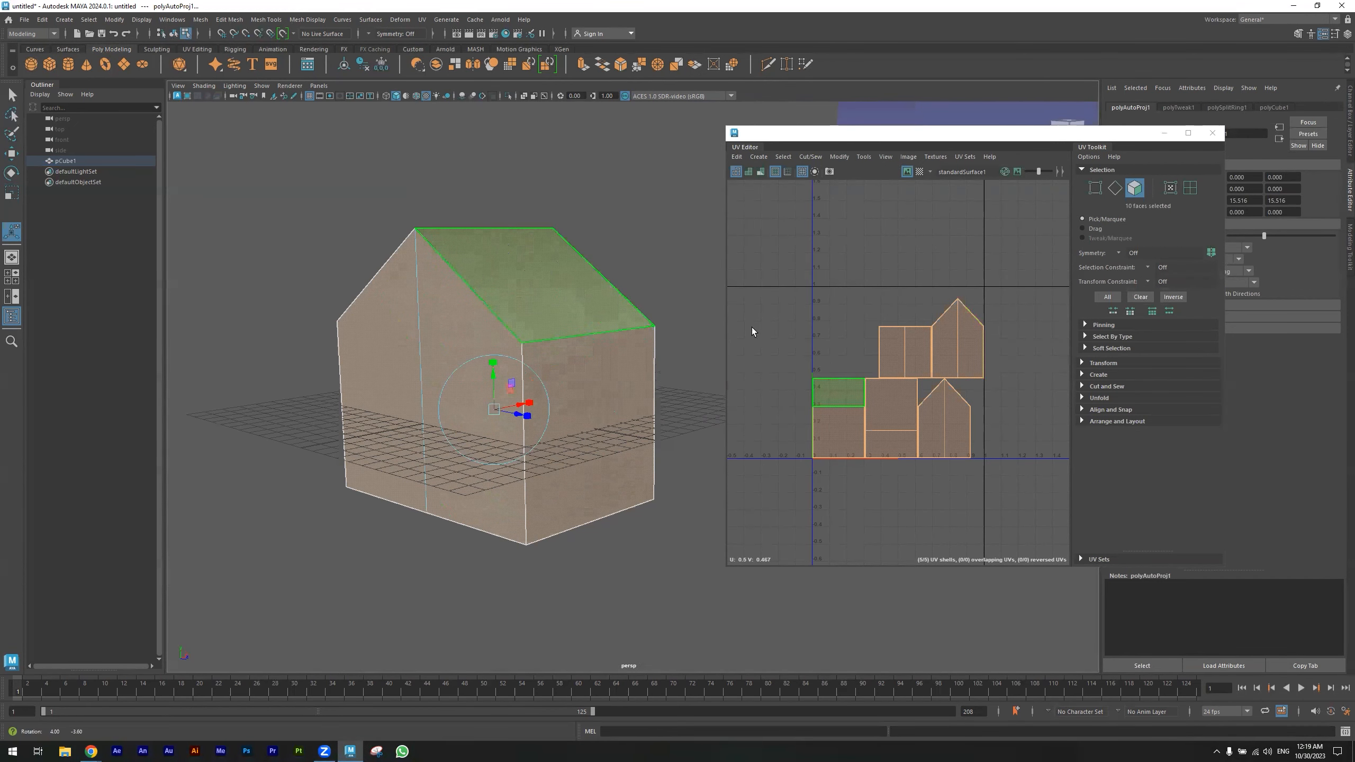
pyautogui.moveTo(940, 351)
pyautogui.mouseDown(button='right')
pyautogui.moveTo(927, 351)
pyautogui.moveTo(958, 350)
pyautogui.moveTo(946, 351)
pyautogui.mouseUp(button='right')
pyautogui.click(944, 346)
pyautogui.click(945, 346)
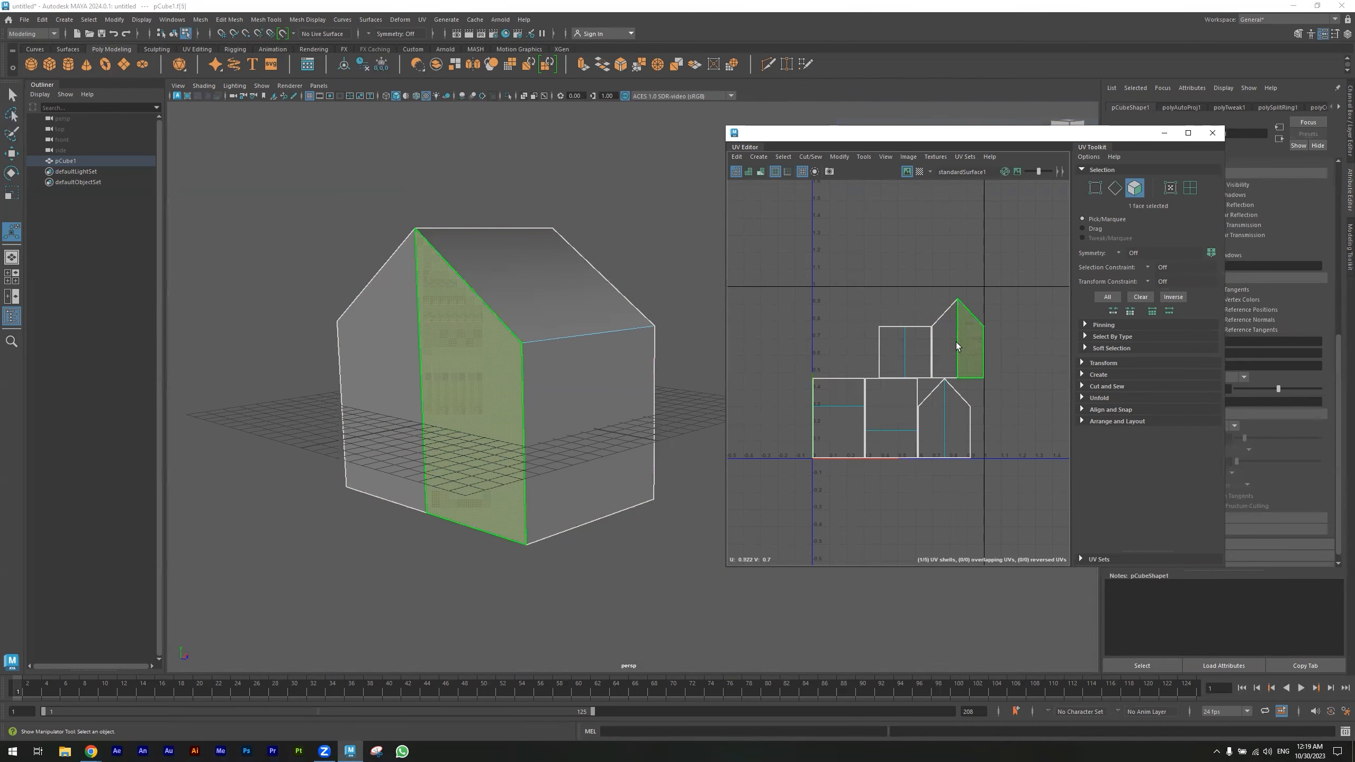
pyautogui.rightClick(936, 333)
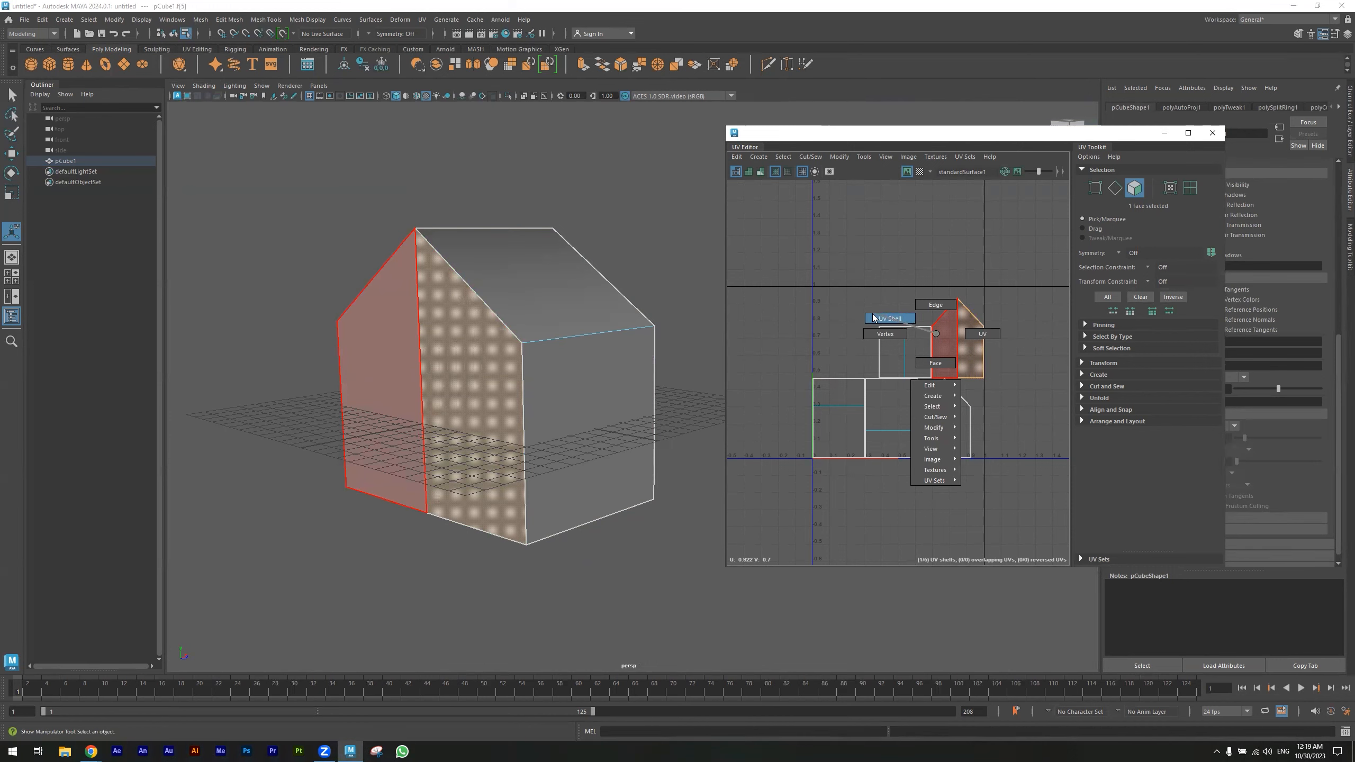
pyautogui.moveTo(863, 308); pyautogui.dragTo(862, 308, button='right')
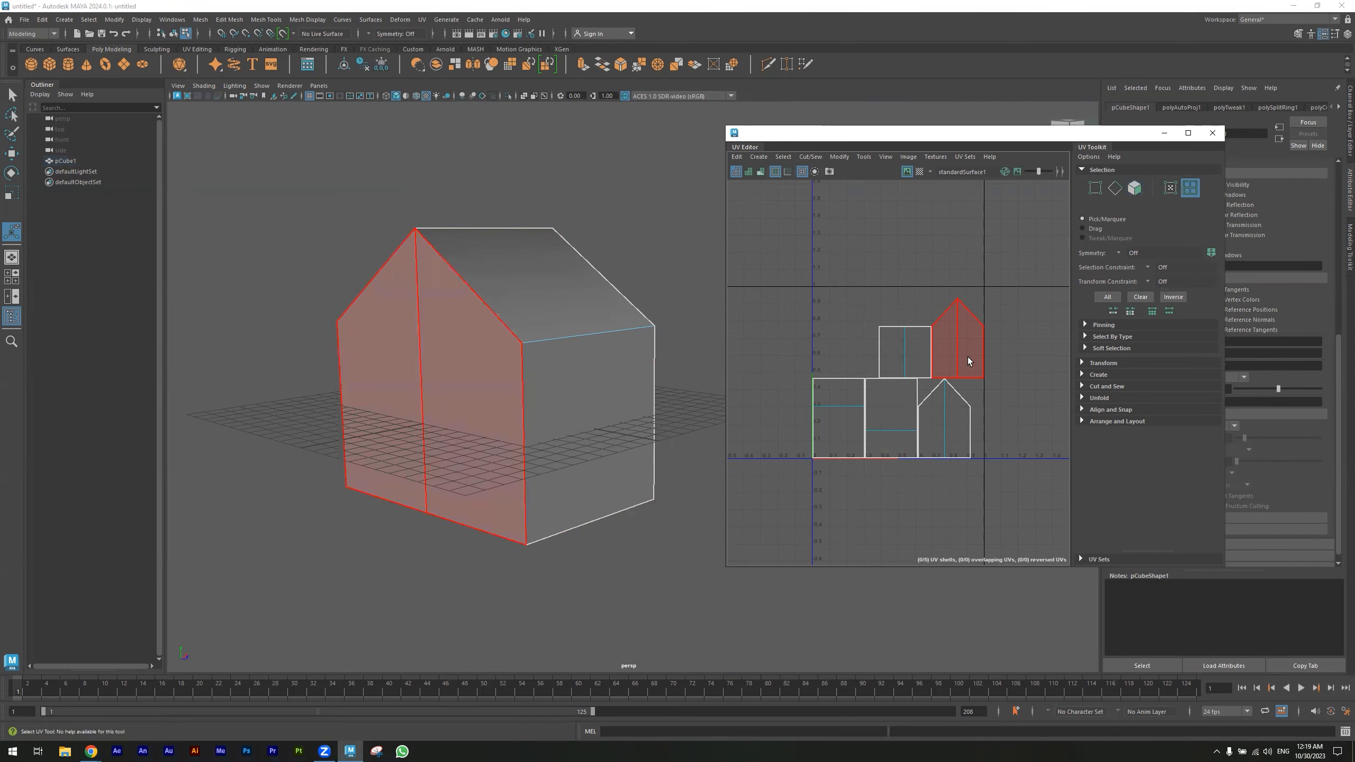
pyautogui.click(905, 348)
pyautogui.click(905, 347)
pyautogui.click(928, 425)
pyautogui.click(891, 421)
pyautogui.click(838, 422)
pyautogui.keyDown('alt'); pyautogui.moveTo(565, 443); pyautogui.dragTo(620, 439); pyautogui.keyUp('alt')
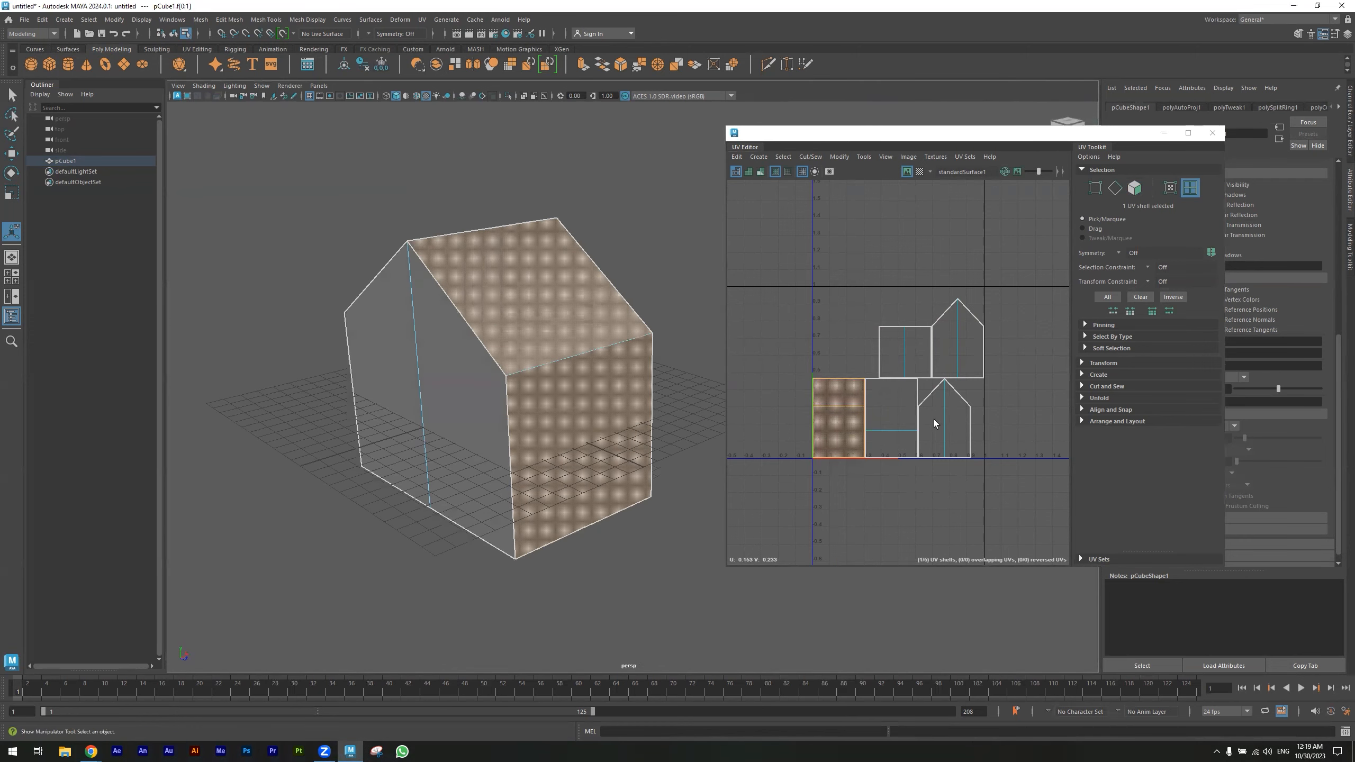
# - Scale the roof UV shell up with the Scale tool
pyautogui.click(1110, 364)
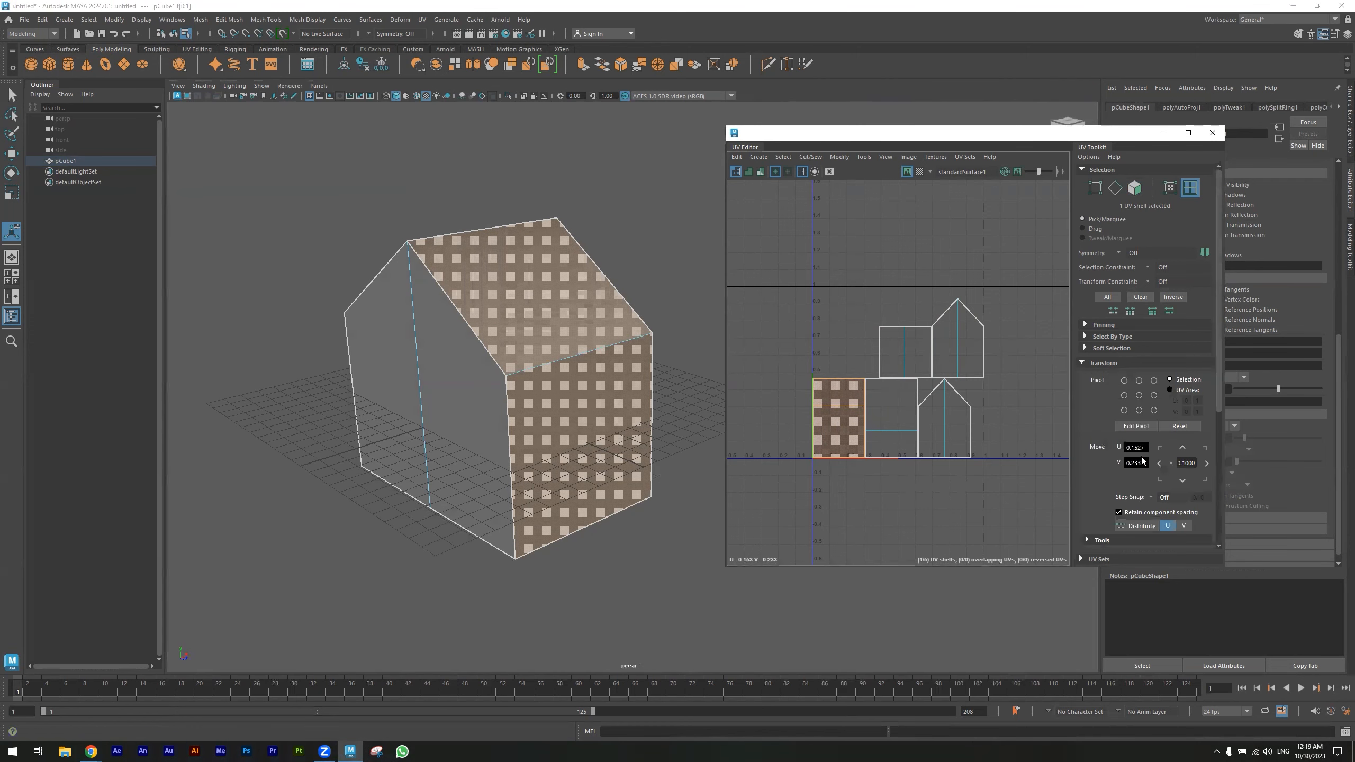
pyautogui.scroll(-3, 1147, 470)
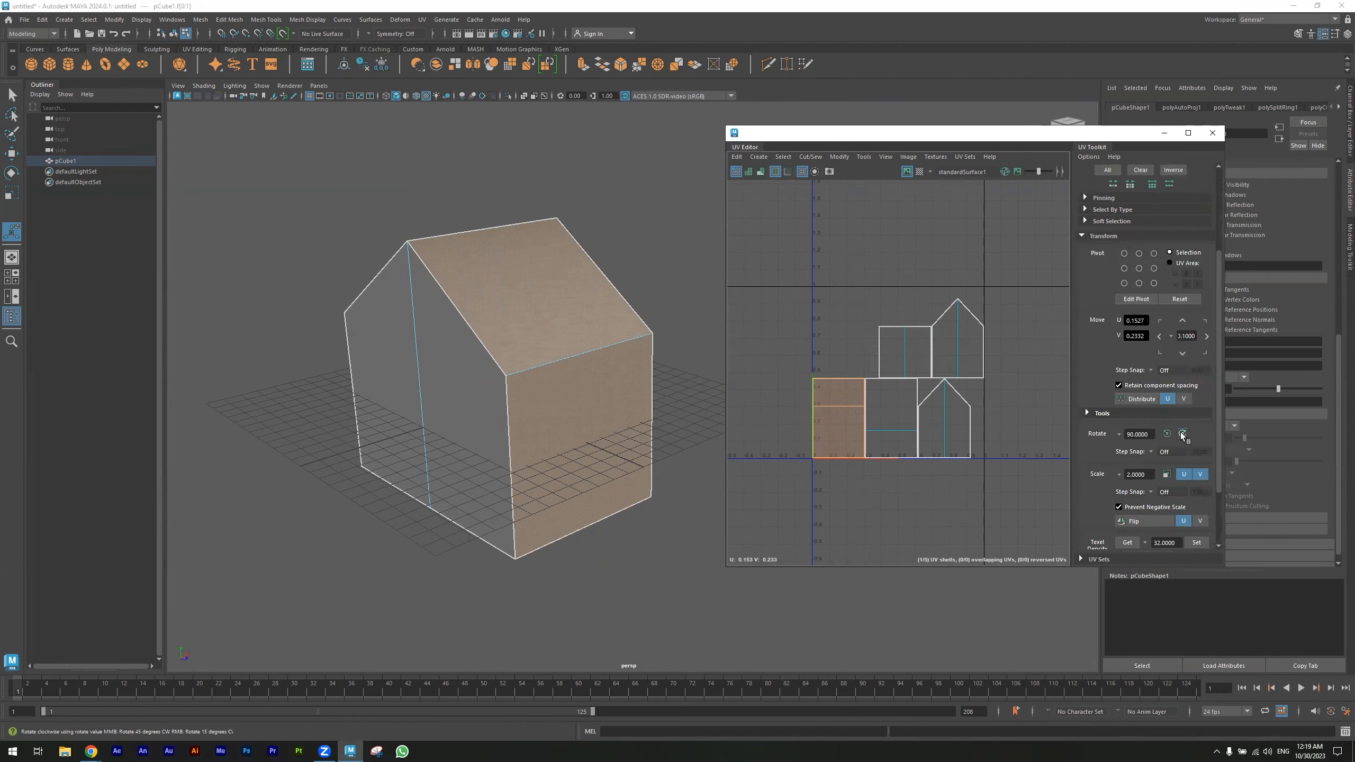
pyautogui.scroll(-1, 1083, 463)
pyautogui.scroll(-1, 971, 437)
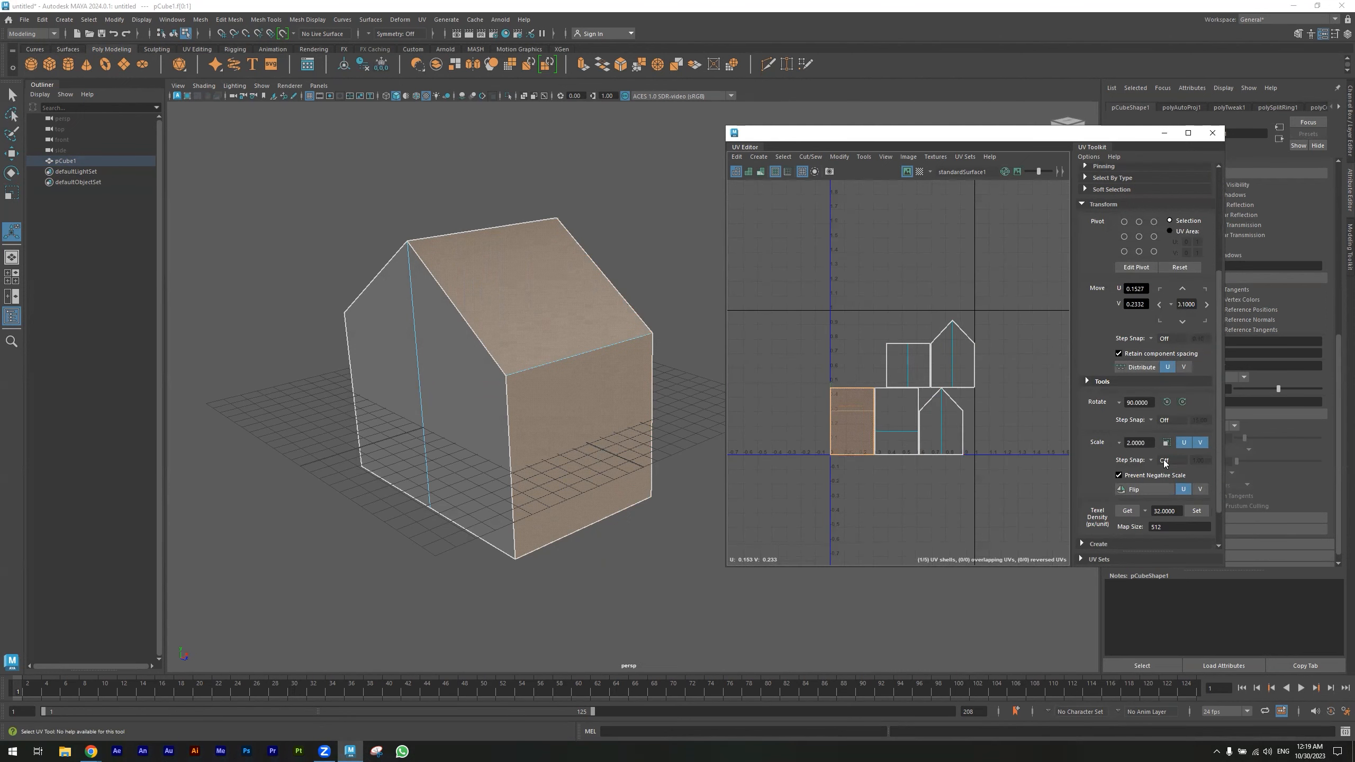
pyautogui.scroll(-1, 1165, 460)
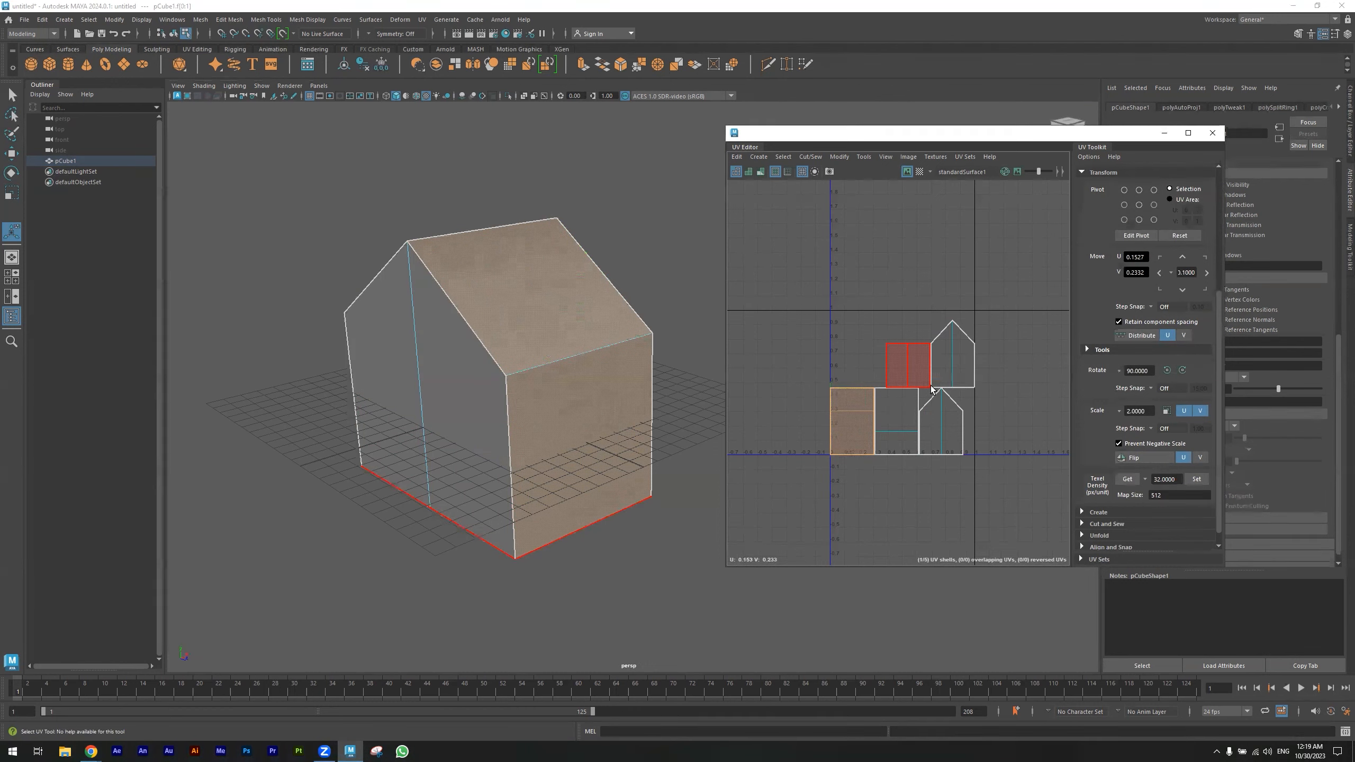
pyautogui.scroll(3, 1157, 370)
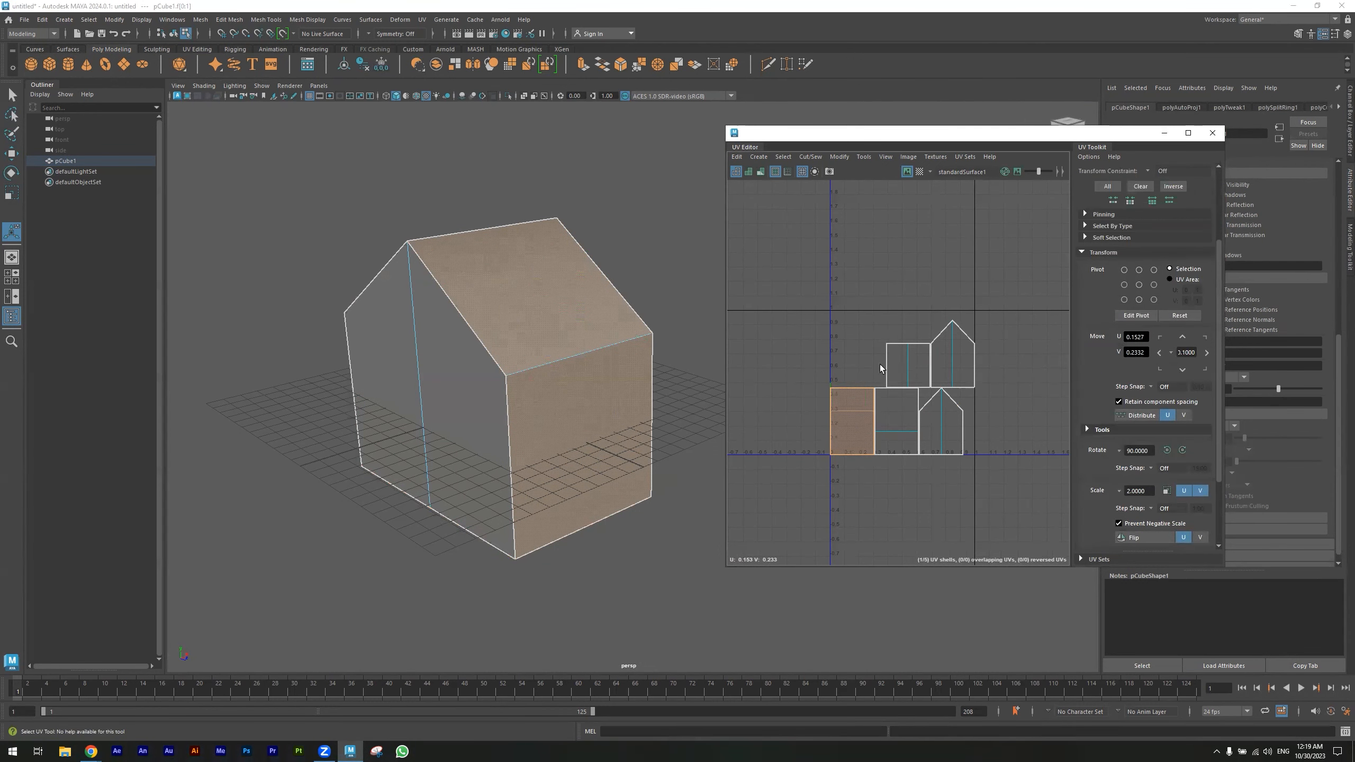
pyautogui.press('e')
pyautogui.press('r')
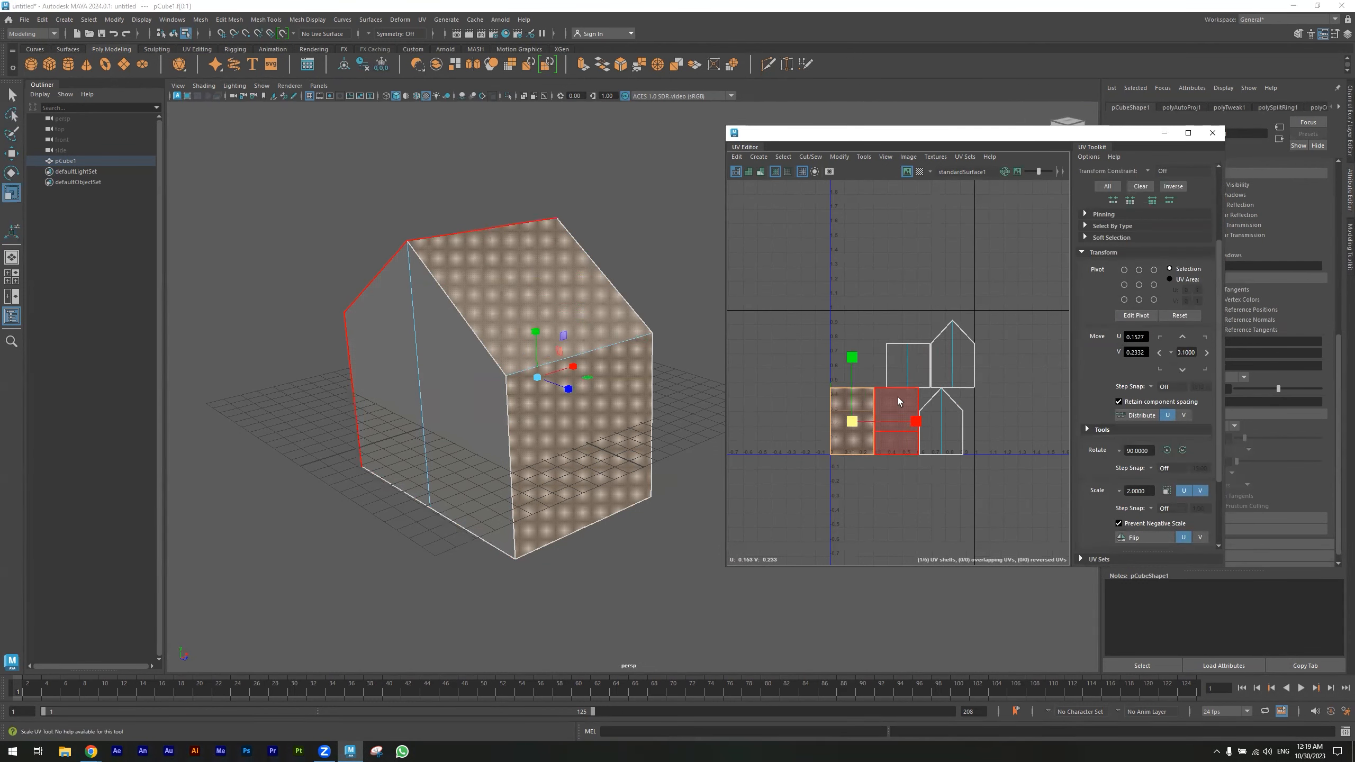
pyautogui.moveTo(852, 419); pyautogui.dragTo(909, 450)
pyautogui.press('e')
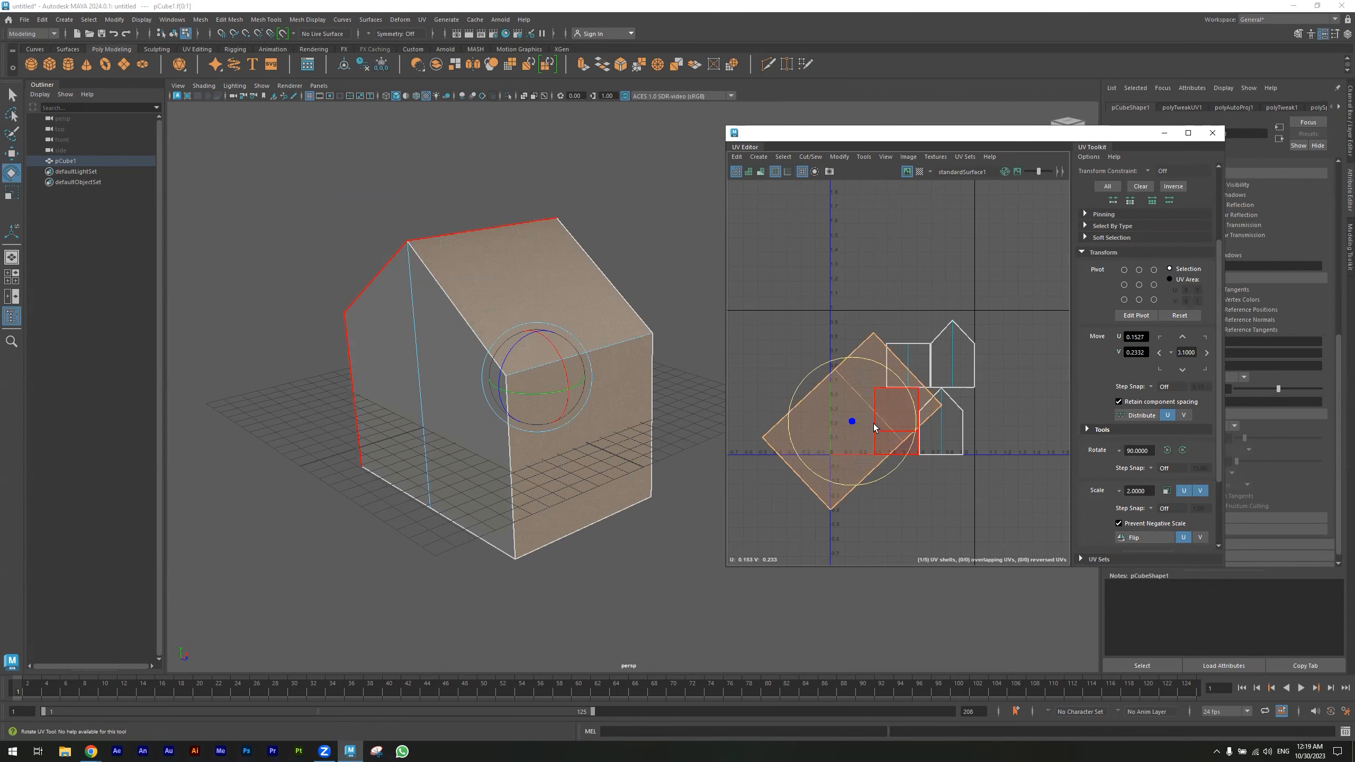
pyautogui.press('w')
pyautogui.moveTo(856, 422); pyautogui.dragTo(900, 387)
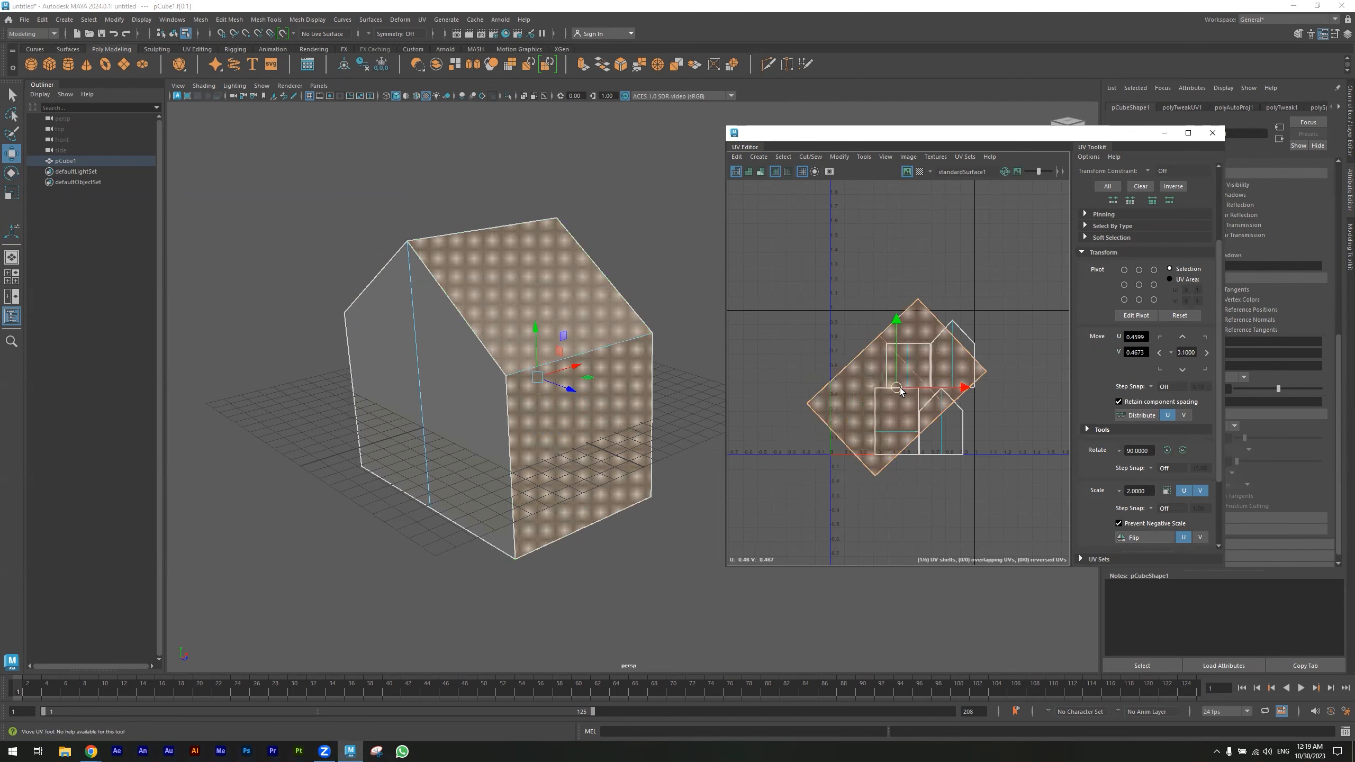
pyautogui.hotkey('ctrl', 'z')
pyautogui.hotkey('ctrl', 'z')
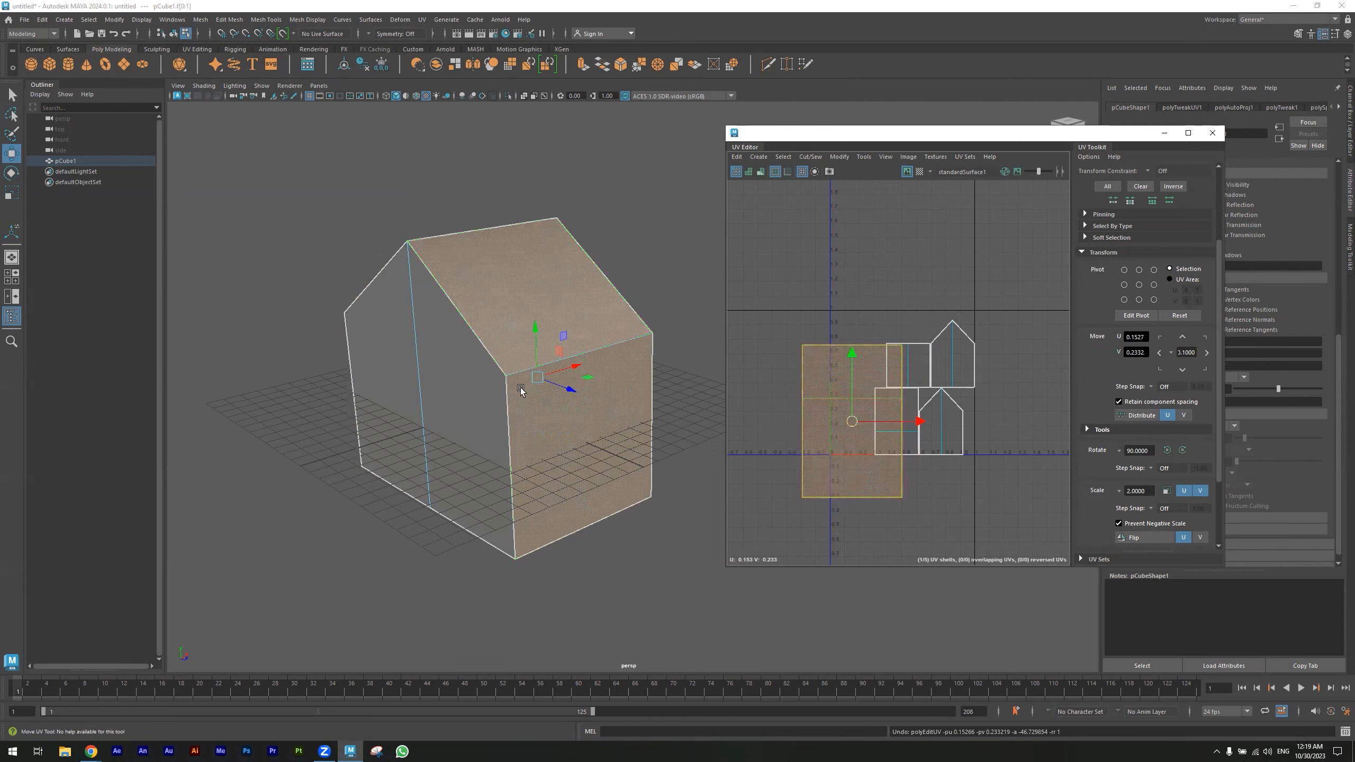
# - Select both gable-end faces of the house and open the Planar Mapping options
pyautogui.click(444, 382)
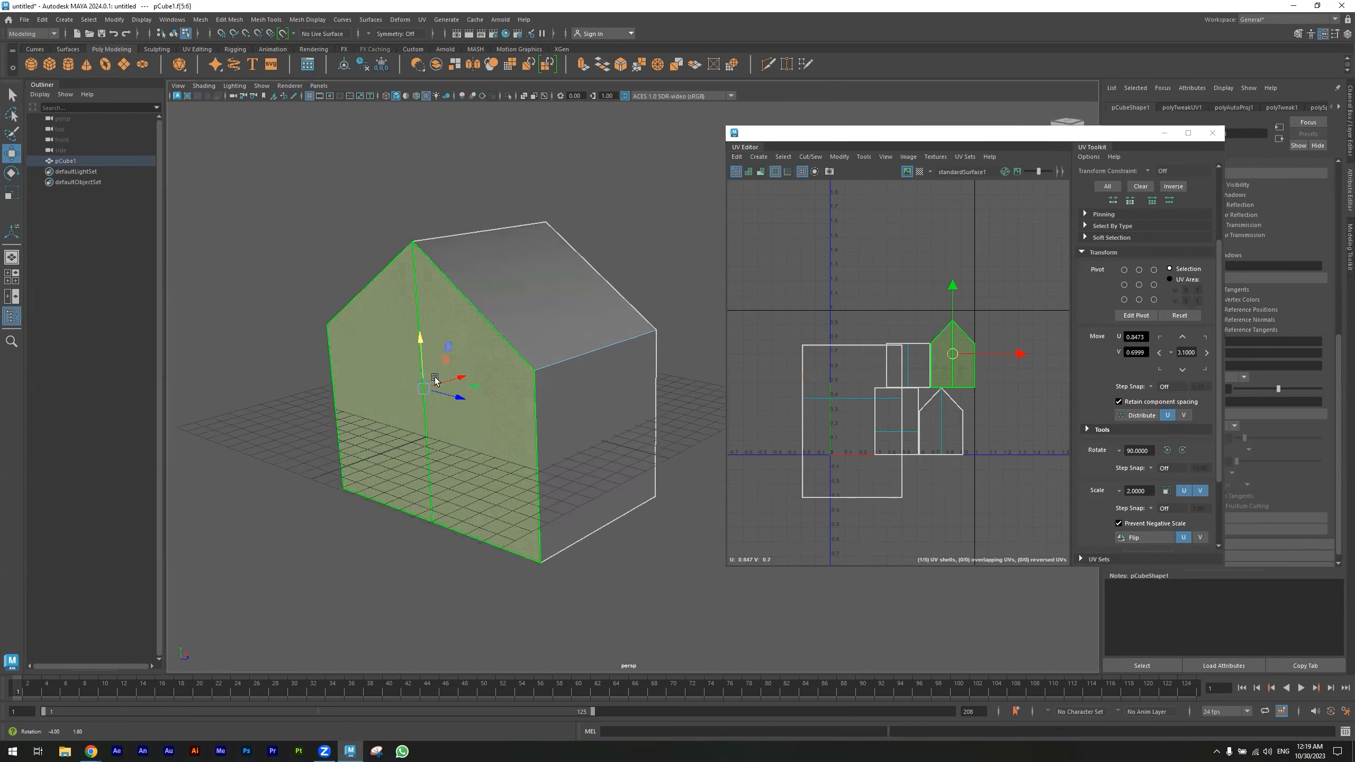
pyautogui.keyDown('alt'); pyautogui.moveTo(553, 375); pyautogui.dragTo(630, 383); pyautogui.keyUp('alt')
pyautogui.keyDown('shift'); pyautogui.click(645, 375); pyautogui.keyUp('shift')
pyautogui.click(422, 19)
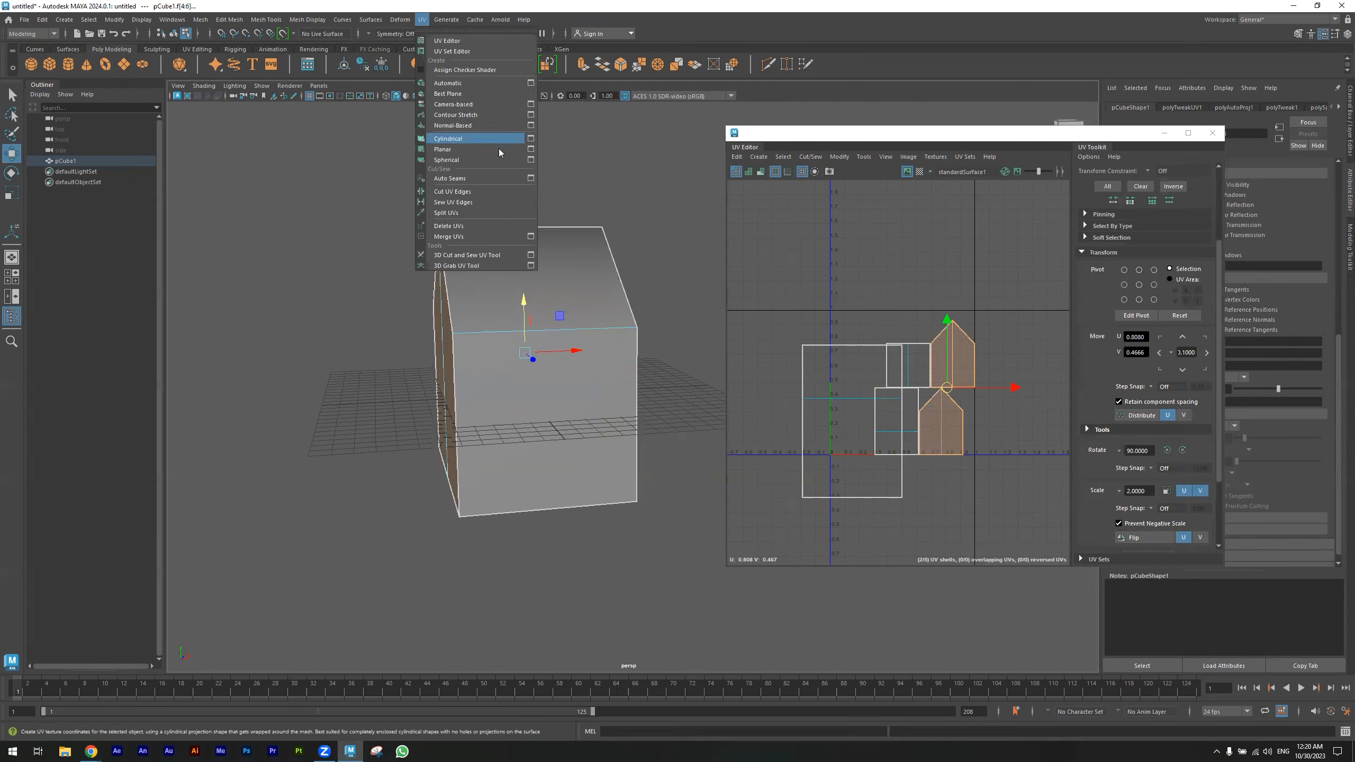
pyautogui.click(531, 150)
pyautogui.moveTo(398, 208); pyautogui.dragTo(246, 152)
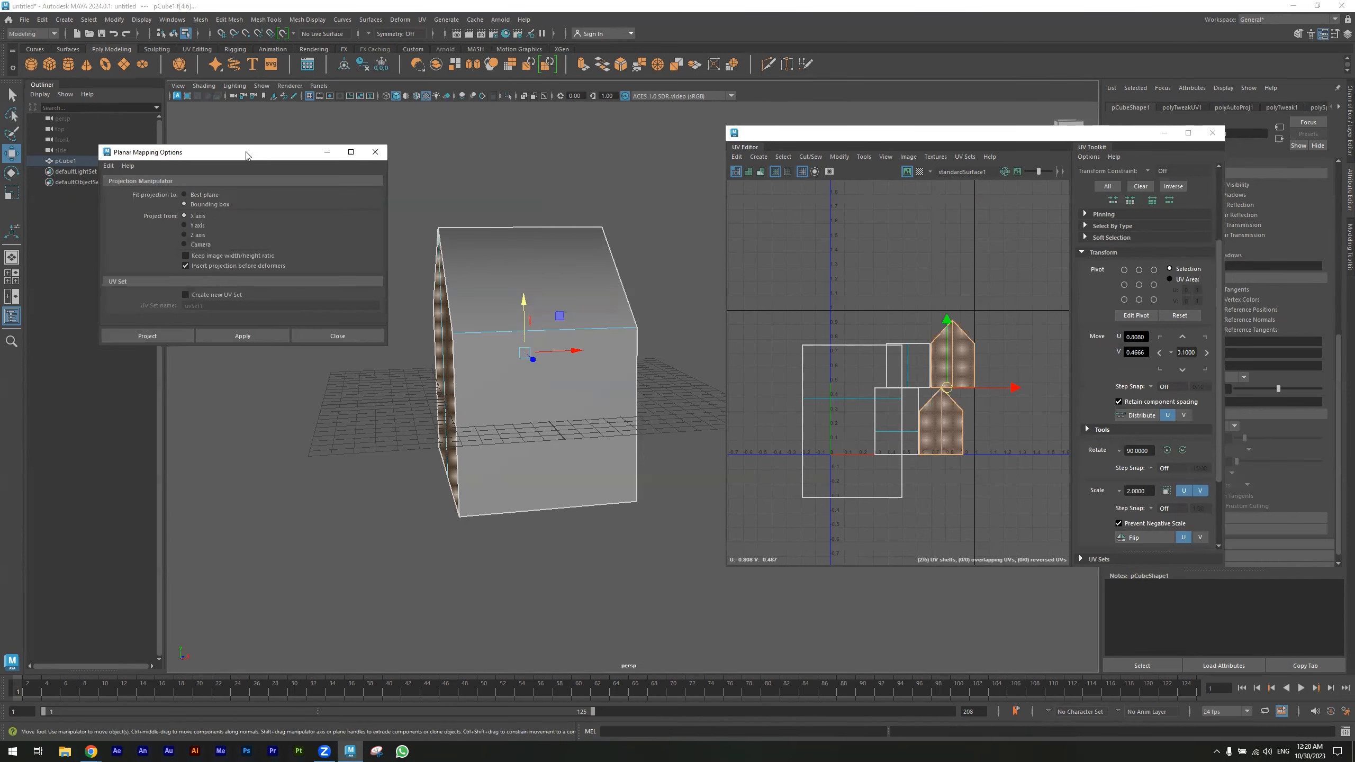
# - Apply a planar projection along the X axis to the selected wall face
pyautogui.keyDown('alt'); pyautogui.moveTo(396, 393); pyautogui.dragTo(443, 413); pyautogui.keyUp('alt')
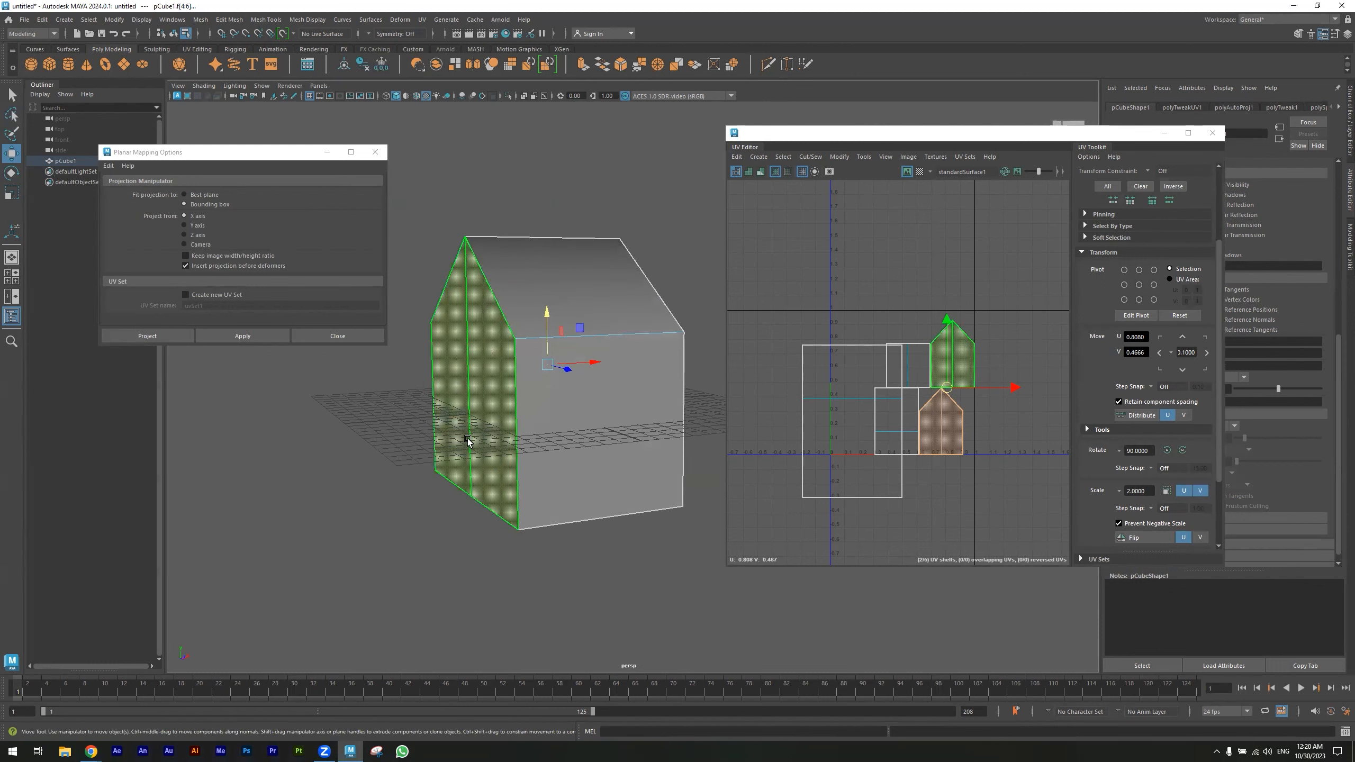
pyautogui.keyDown('alt'); pyautogui.moveTo(460, 508); pyautogui.dragTo(556, 418); pyautogui.keyUp('alt')
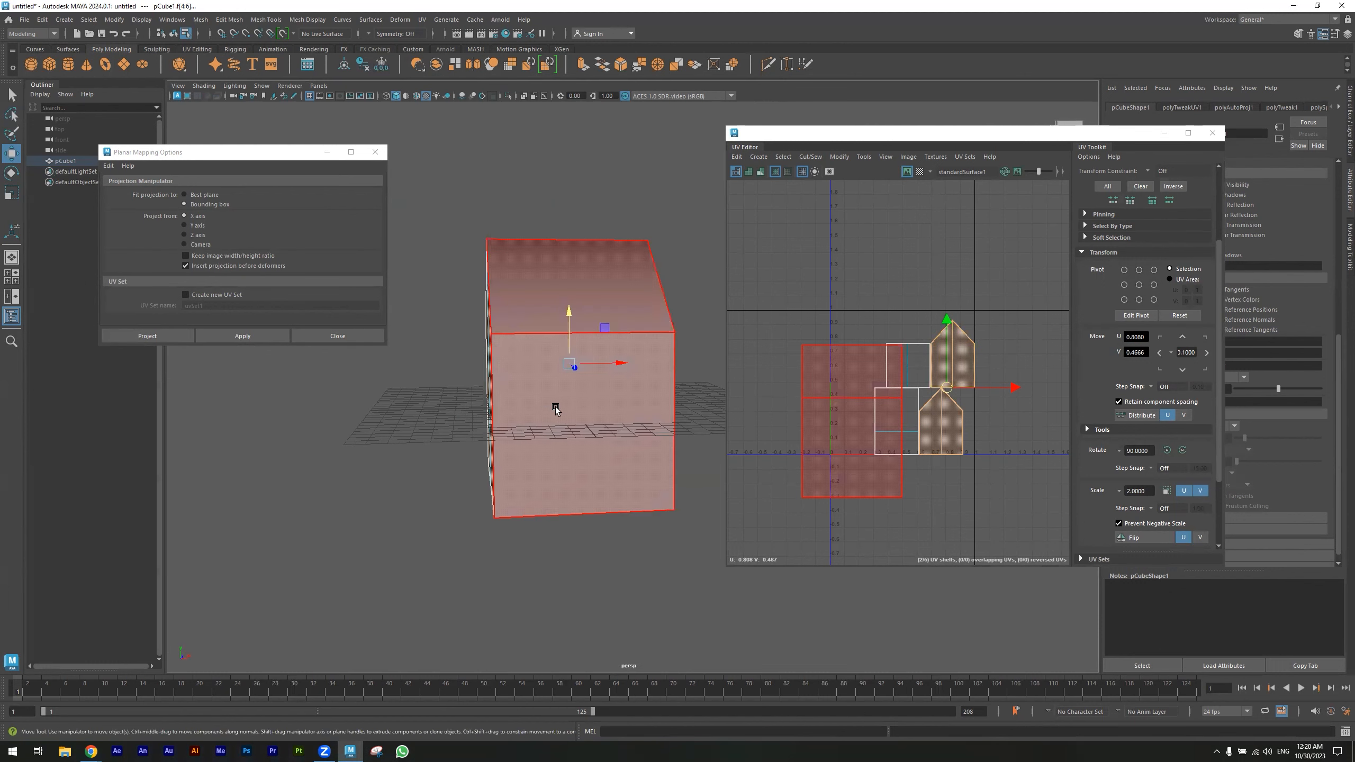
pyautogui.keyDown('alt'); pyautogui.moveTo(627, 369); pyautogui.dragTo(533, 475); pyautogui.keyUp('alt')
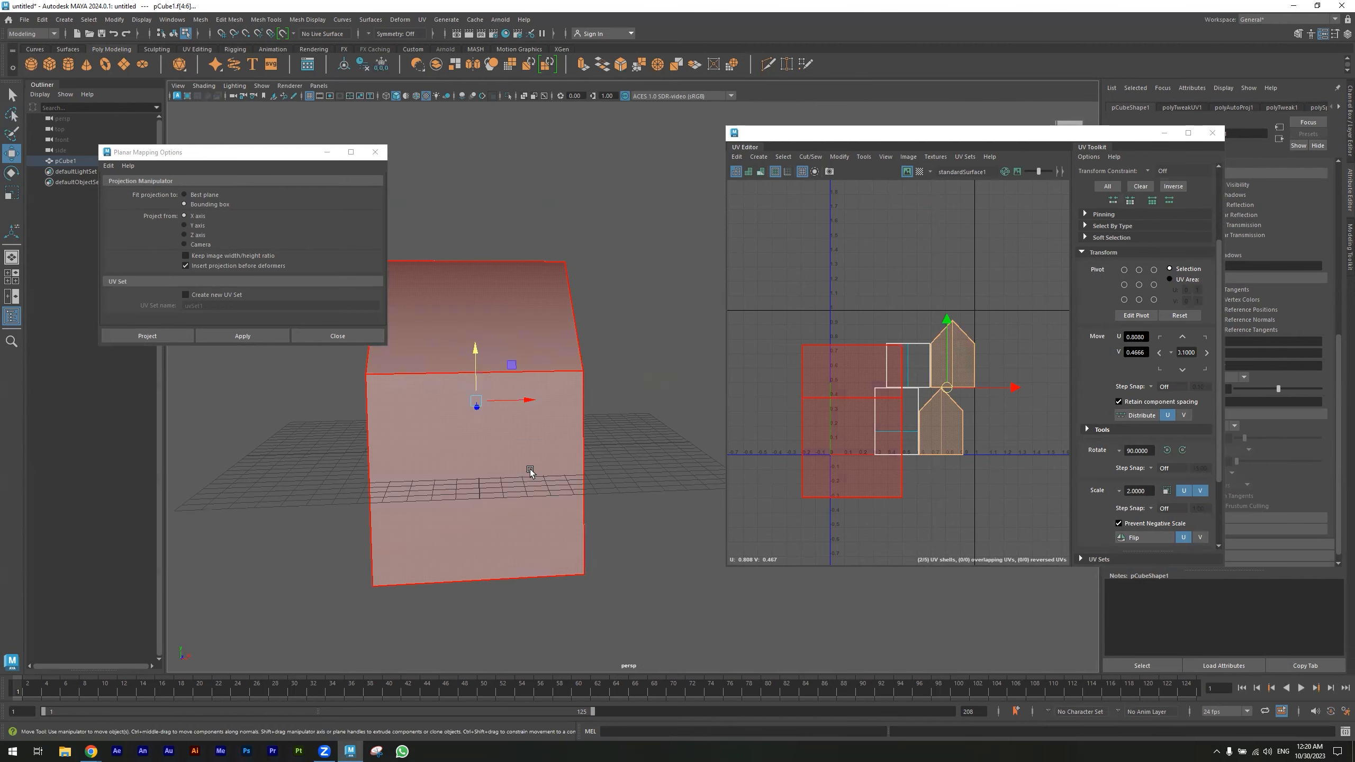
pyautogui.keyDown('alt'); pyautogui.moveTo(515, 399); pyautogui.dragTo(464, 433); pyautogui.keyUp('alt')
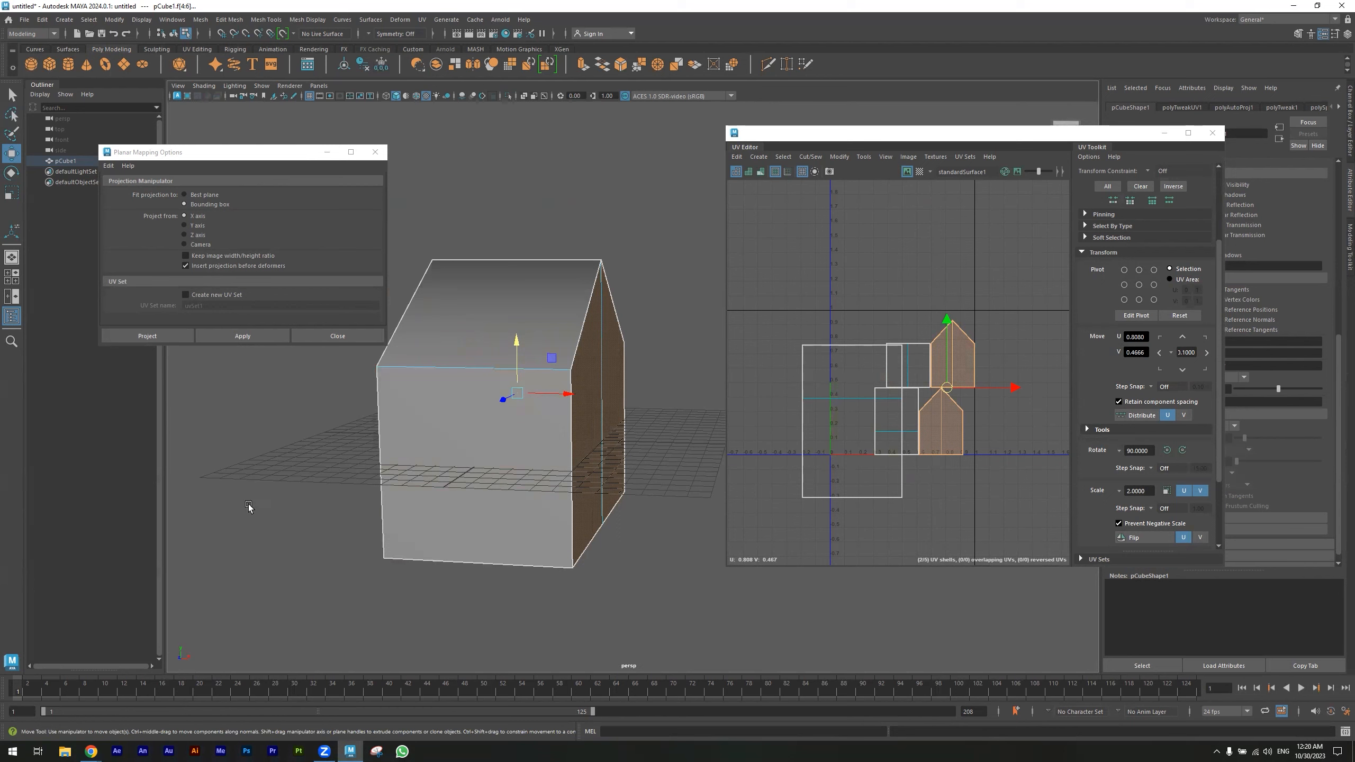
pyautogui.click(245, 340)
# - Select a gable-end face and project it planar along the Z axis
pyautogui.keyDown('alt'); pyautogui.moveTo(528, 486); pyautogui.dragTo(560, 487); pyautogui.keyUp('alt')
pyautogui.click(442, 482)
pyautogui.keyDown('alt'); pyautogui.moveTo(373, 501); pyautogui.dragTo(534, 538); pyautogui.keyUp('alt')
pyautogui.click(494, 486)
pyautogui.keyDown('shift'); pyautogui.click(537, 535); pyautogui.keyUp('shift')
pyautogui.keyDown('alt'); pyautogui.moveTo(603, 564); pyautogui.dragTo(472, 550); pyautogui.keyUp('alt')
pyautogui.keyDown('alt'); pyautogui.moveTo(249, 454); pyautogui.dragTo(381, 479); pyautogui.keyUp('alt')
pyautogui.click(169, 661)
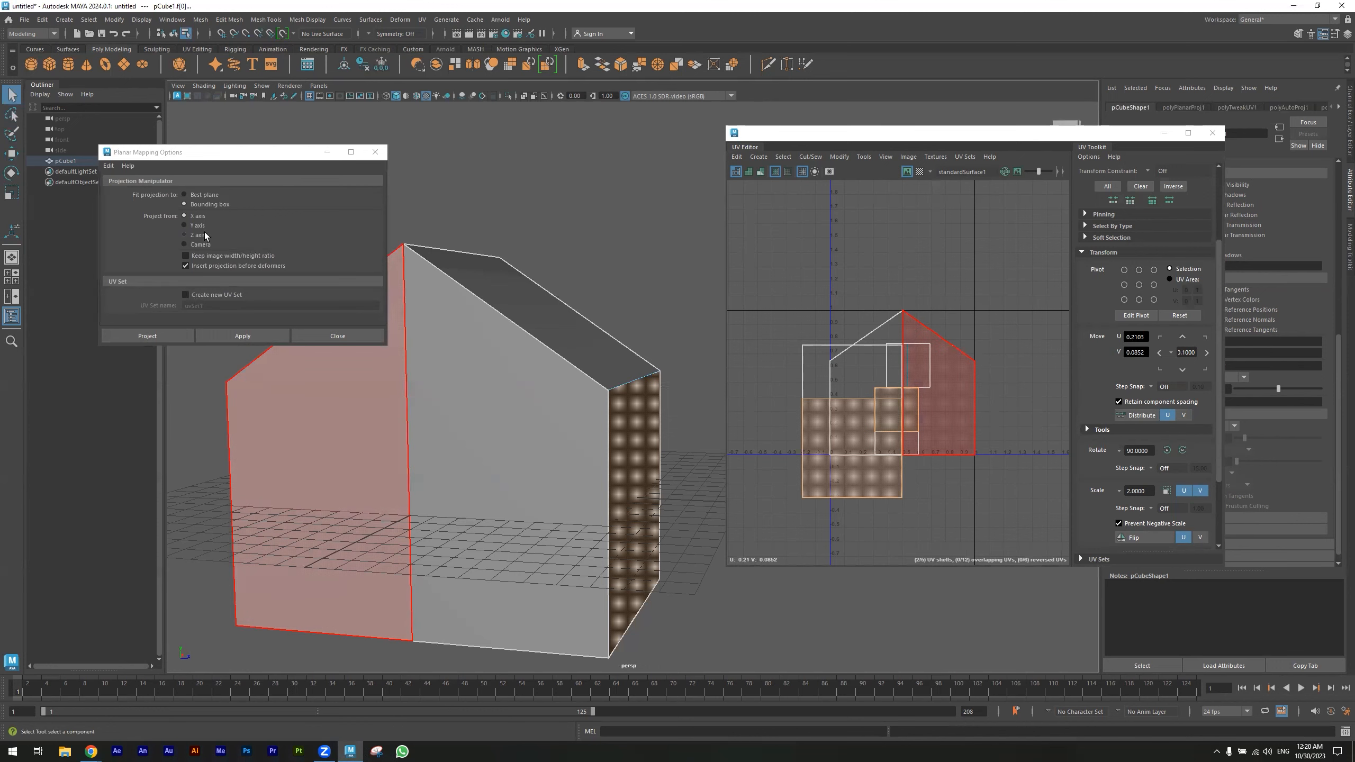
pyautogui.click(197, 235)
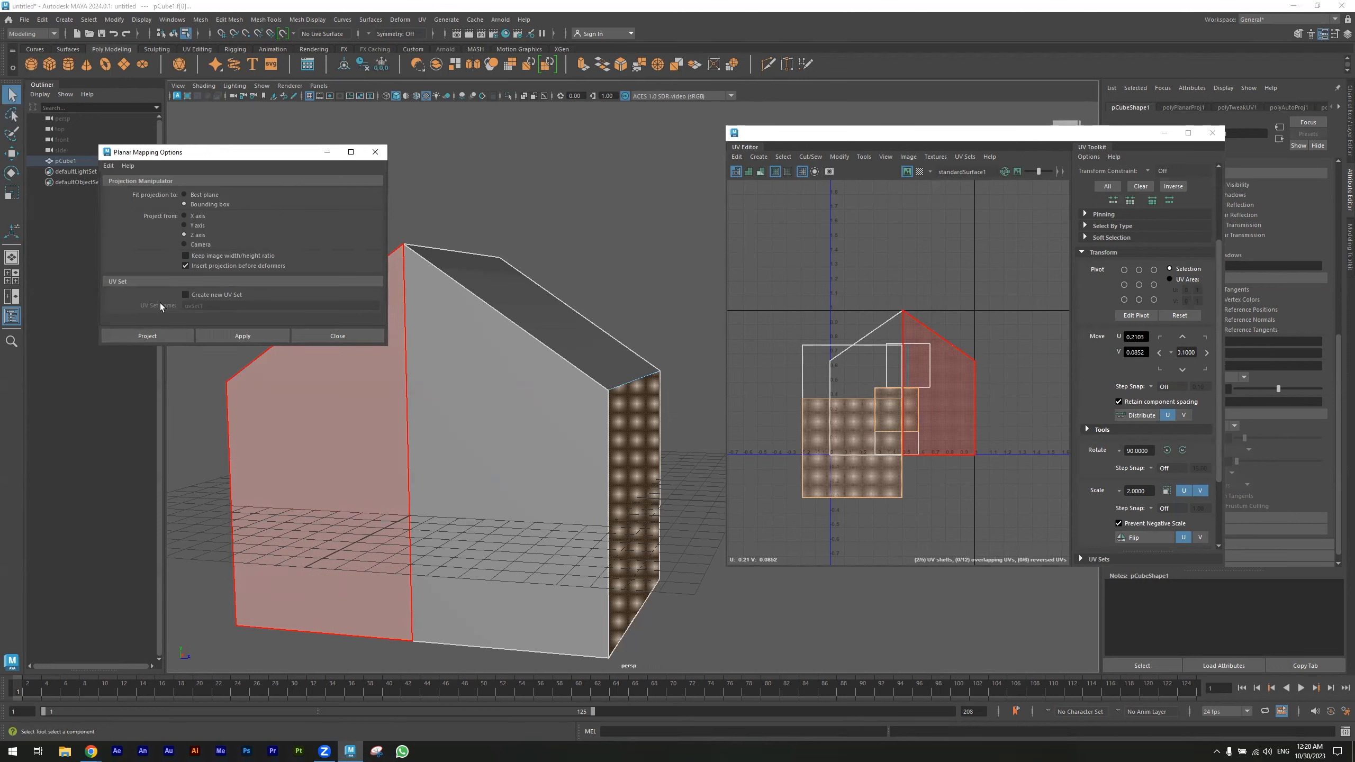
pyautogui.click(236, 336)
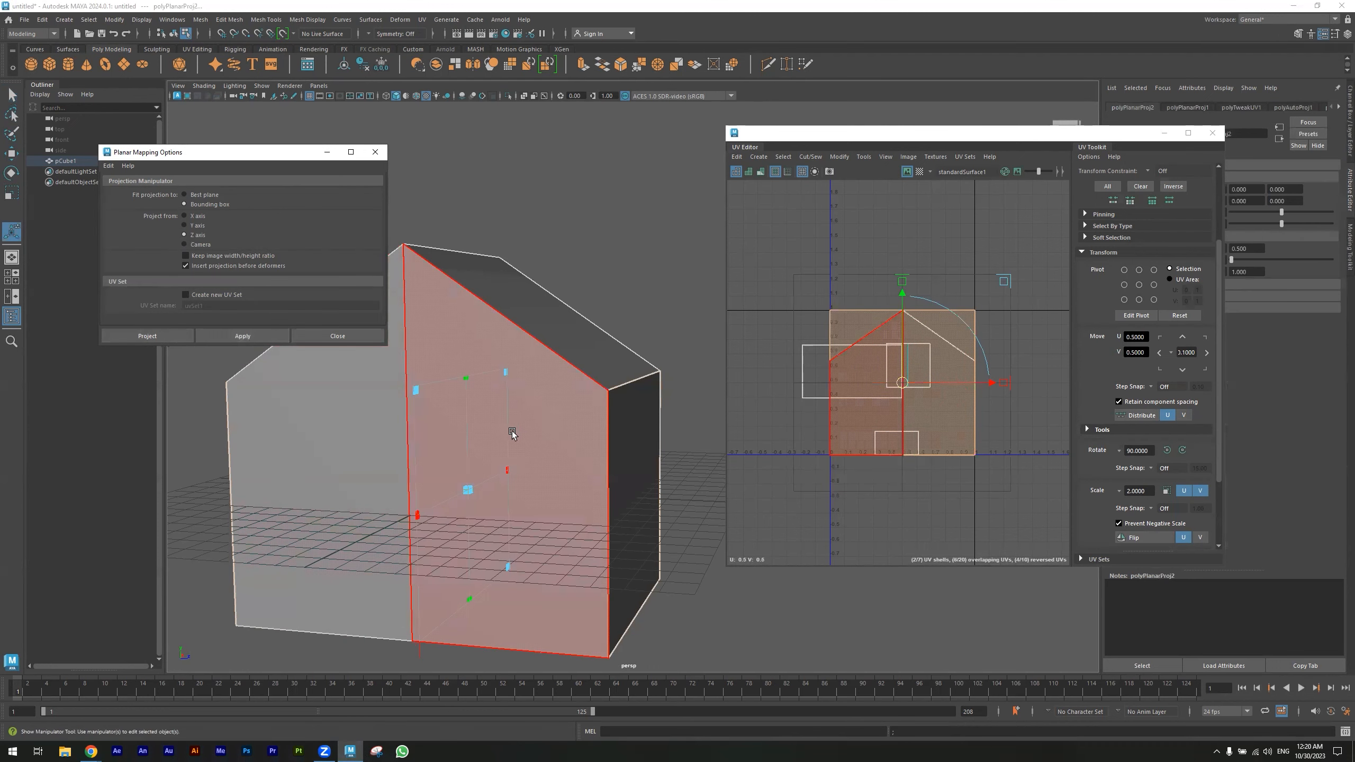
# - Select the two roof faces of the house
pyautogui.keyDown('alt'); pyautogui.moveTo(501, 425); pyautogui.dragTo(659, 448); pyautogui.keyUp('alt')
pyautogui.click(566, 367)
pyautogui.keyDown('shift'); pyautogui.click(447, 478); pyautogui.keyUp('shift')
pyautogui.keyDown('alt'); pyautogui.moveTo(522, 477); pyautogui.dragTo(478, 460); pyautogui.keyUp('alt')
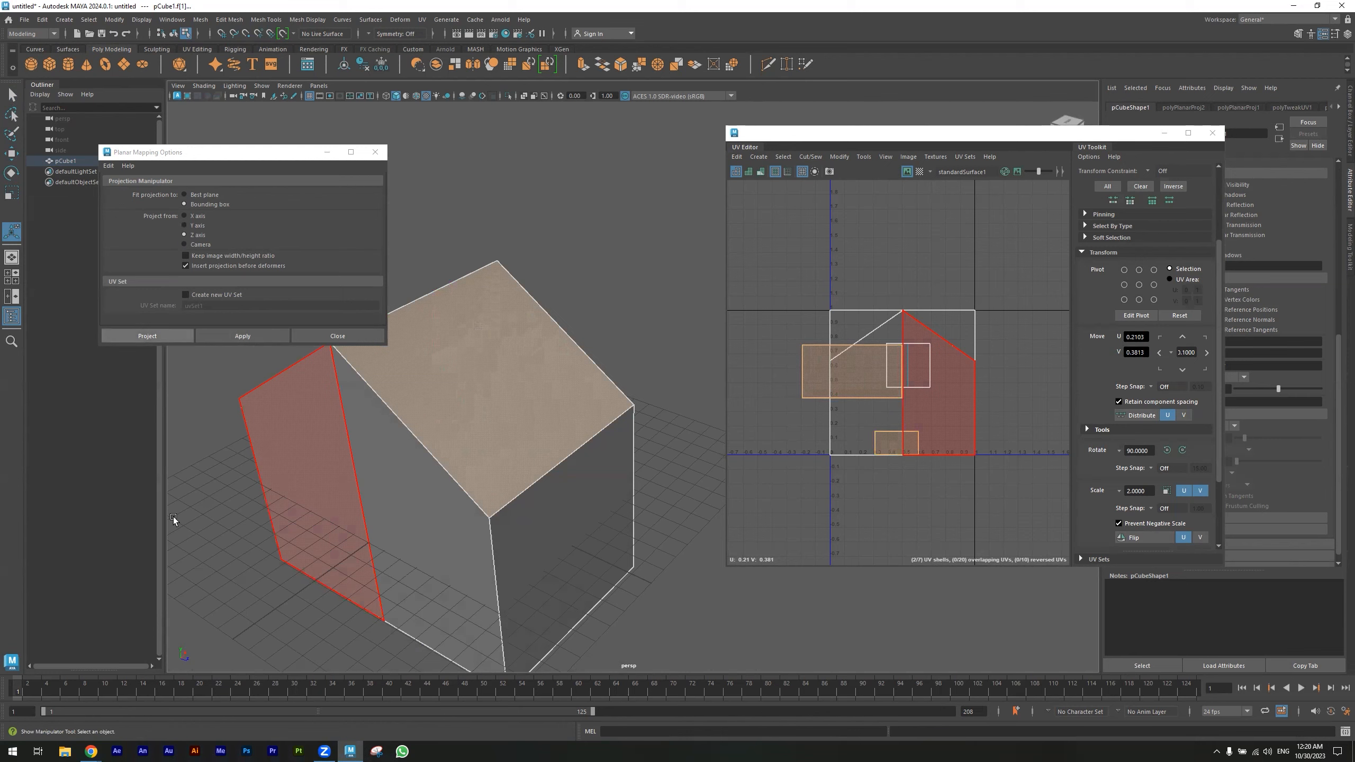
pyautogui.keyDown('alt'); pyautogui.moveTo(184, 615); pyautogui.dragTo(183, 594); pyautogui.keyUp('alt')
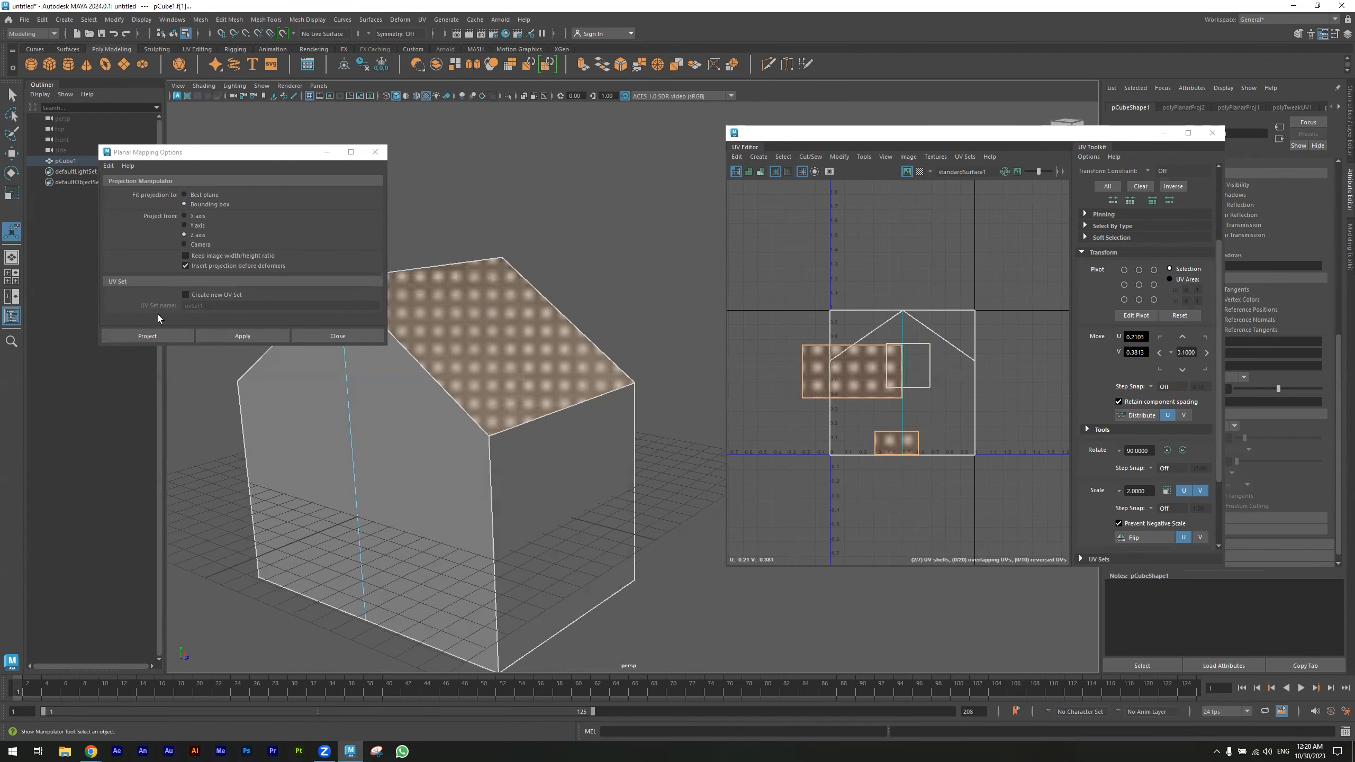
# - Project the roof faces planar along the Y axis and close the Planar Mapping options
pyautogui.click(193, 226)
pyautogui.keyDown('alt'); pyautogui.moveTo(359, 379); pyautogui.dragTo(341, 369); pyautogui.keyUp('alt')
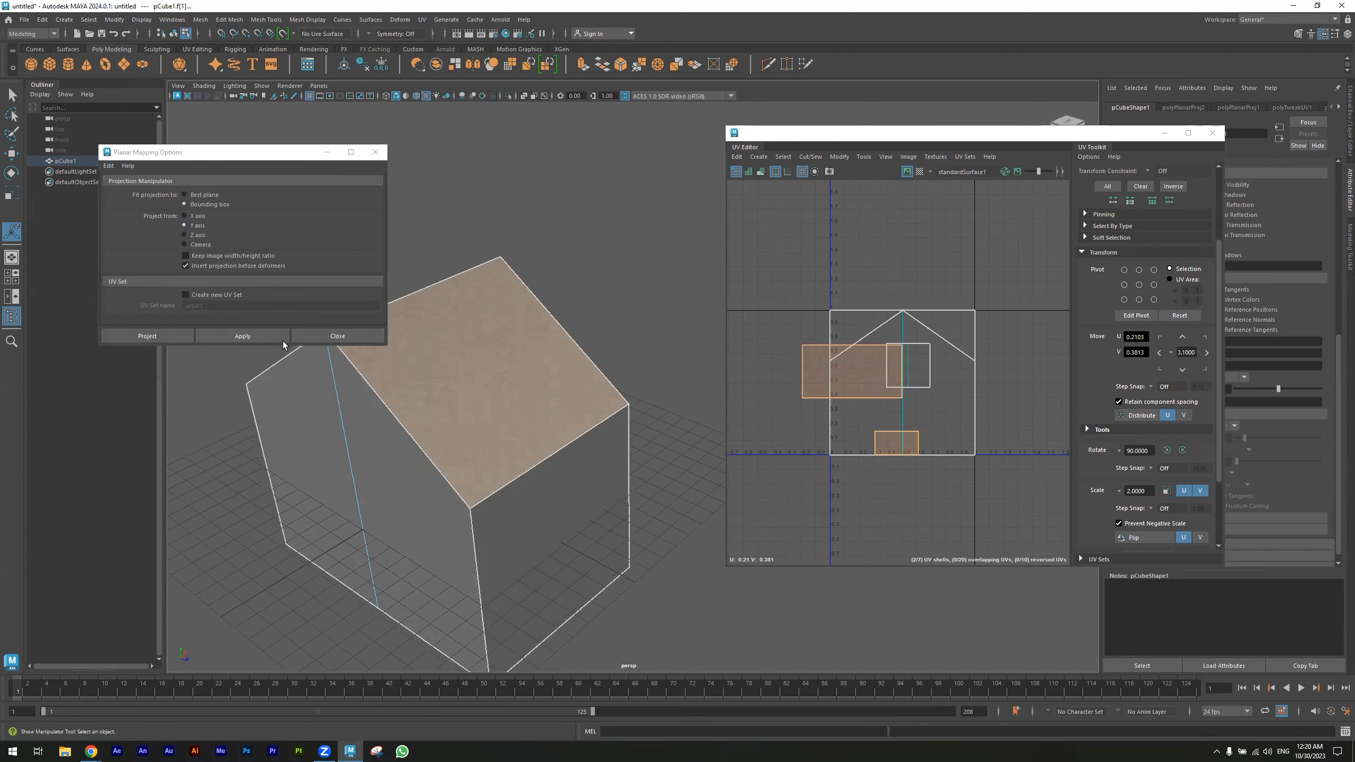
pyautogui.click(245, 335)
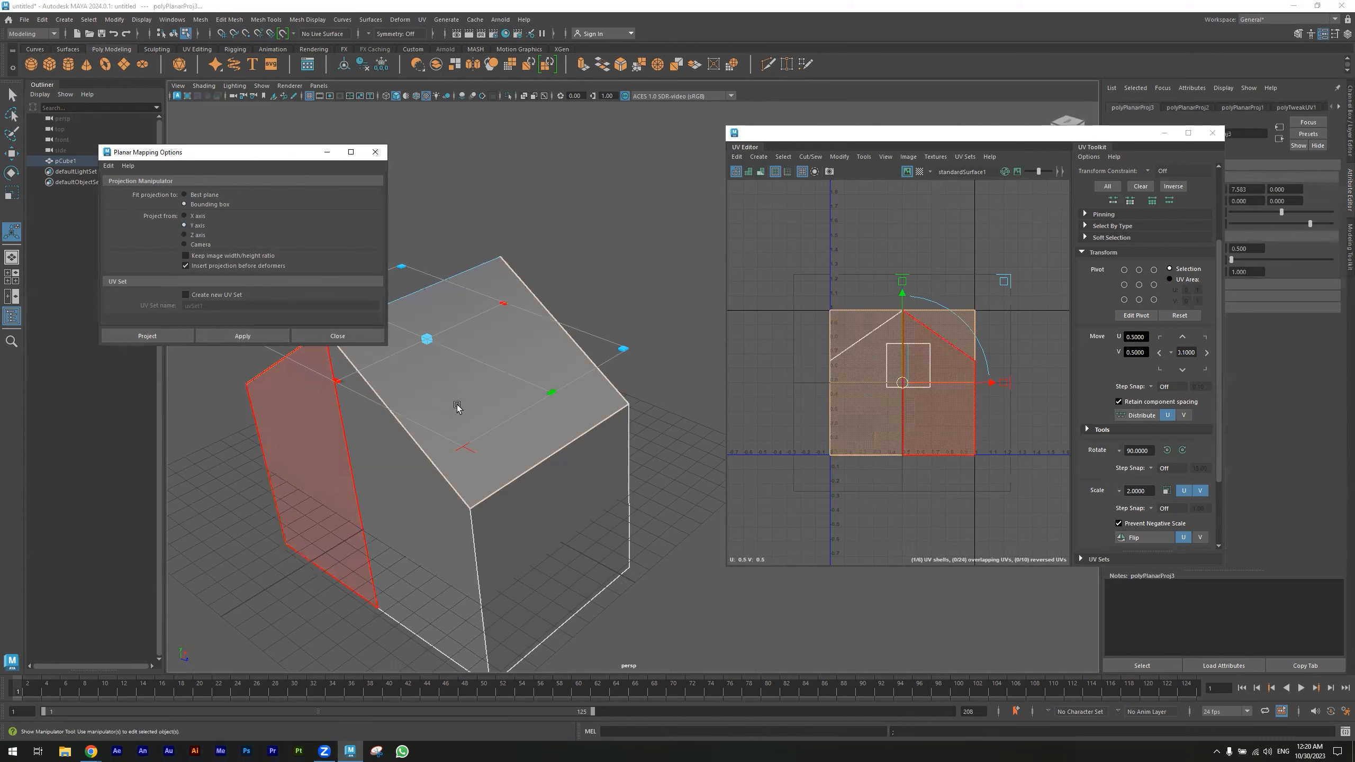
pyautogui.click(356, 336)
# - Move the front gable UV shell up and to the left, out of the 0–1 square
pyautogui.moveTo(600, 411); pyautogui.dragTo(616, 396, button='right')
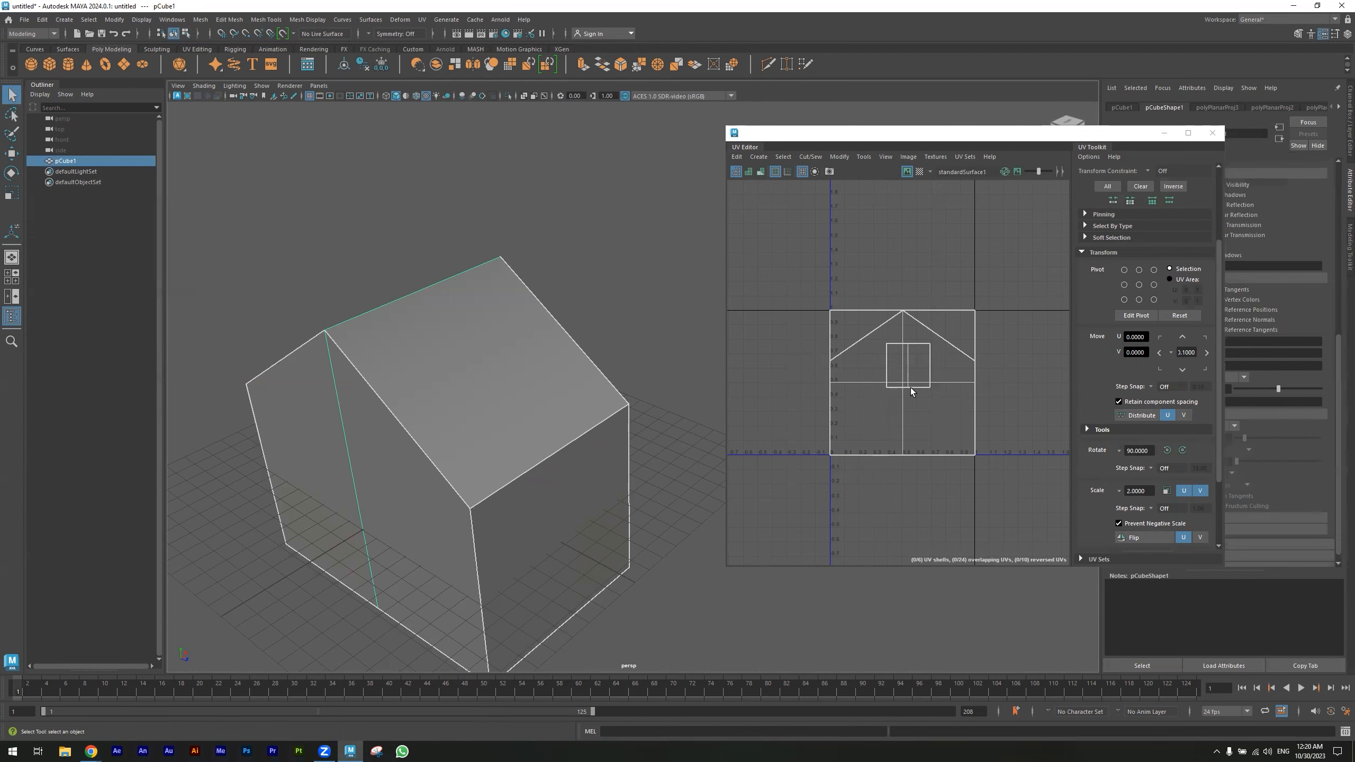
pyautogui.moveTo(474, 399); pyautogui.dragTo(515, 401, button='right')
pyautogui.moveTo(866, 379); pyautogui.dragTo(810, 370, button='right')
pyautogui.click(901, 399)
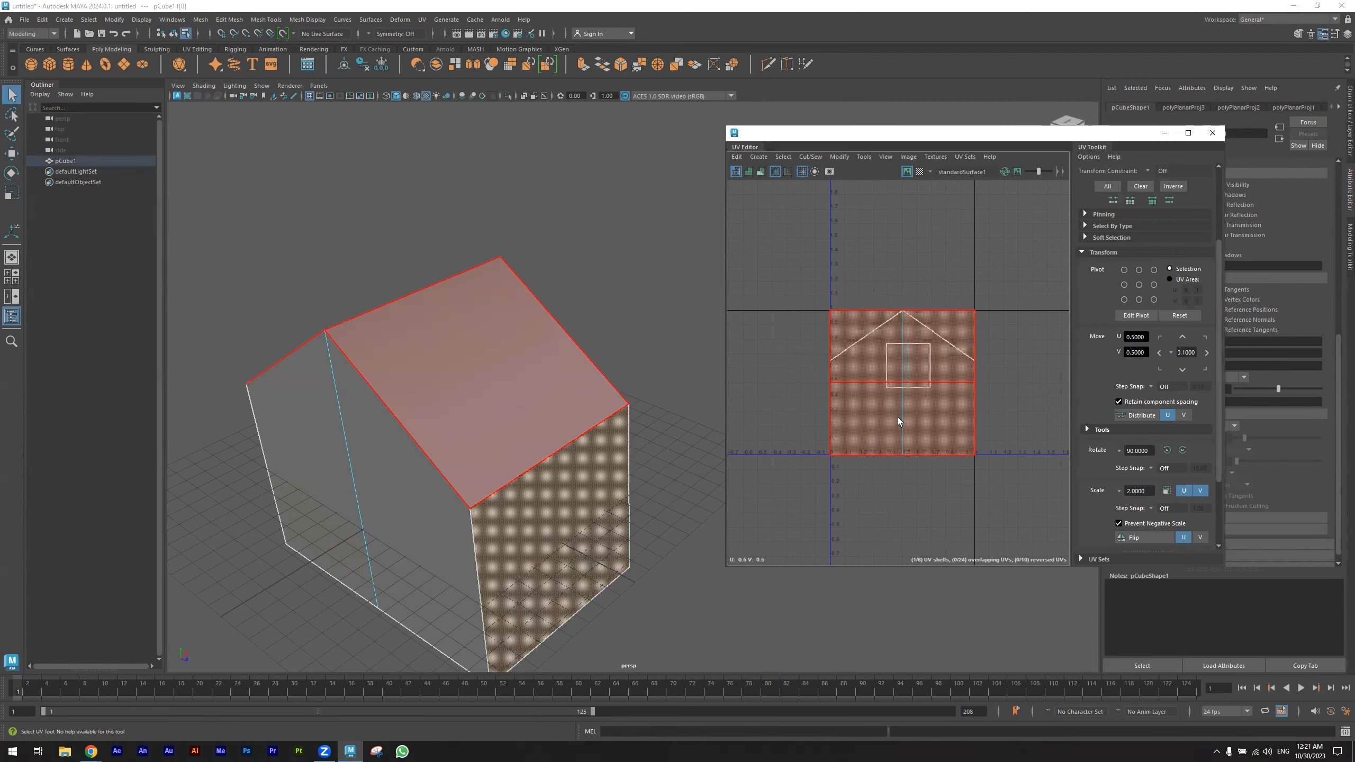
pyautogui.keyDown('alt'); pyautogui.moveTo(598, 612); pyautogui.dragTo(480, 469); pyautogui.keyUp('alt')
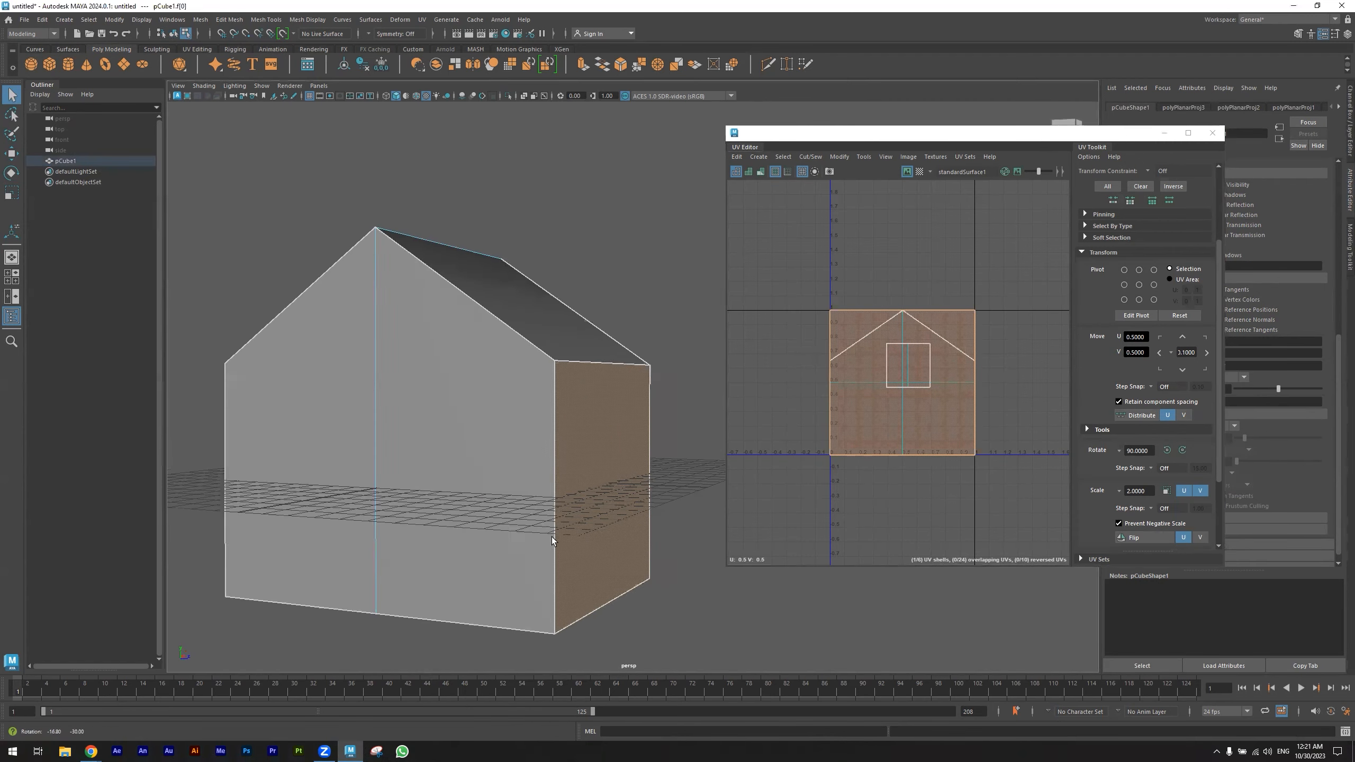
pyautogui.click(387, 97)
pyautogui.keyDown('alt'); pyautogui.moveTo(475, 315); pyautogui.dragTo(444, 348); pyautogui.keyUp('alt')
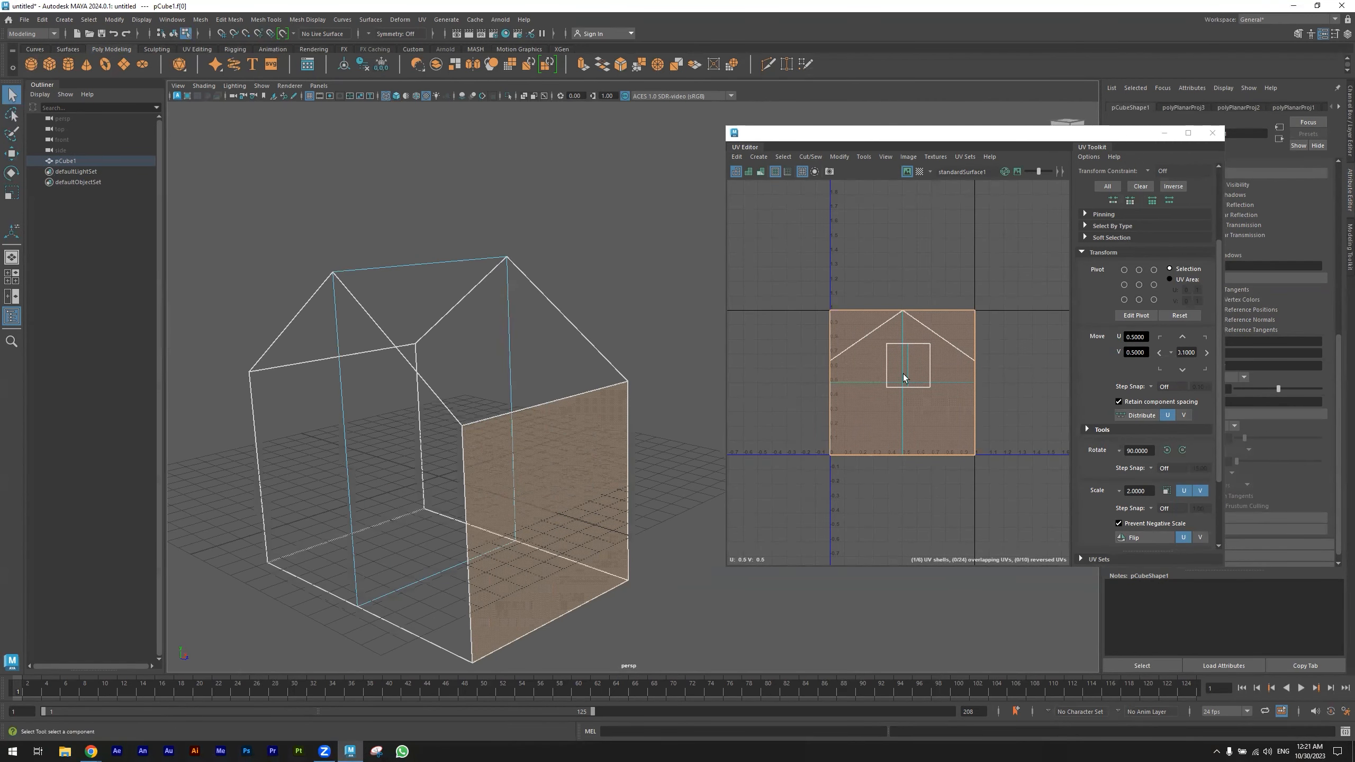
pyautogui.click(928, 408)
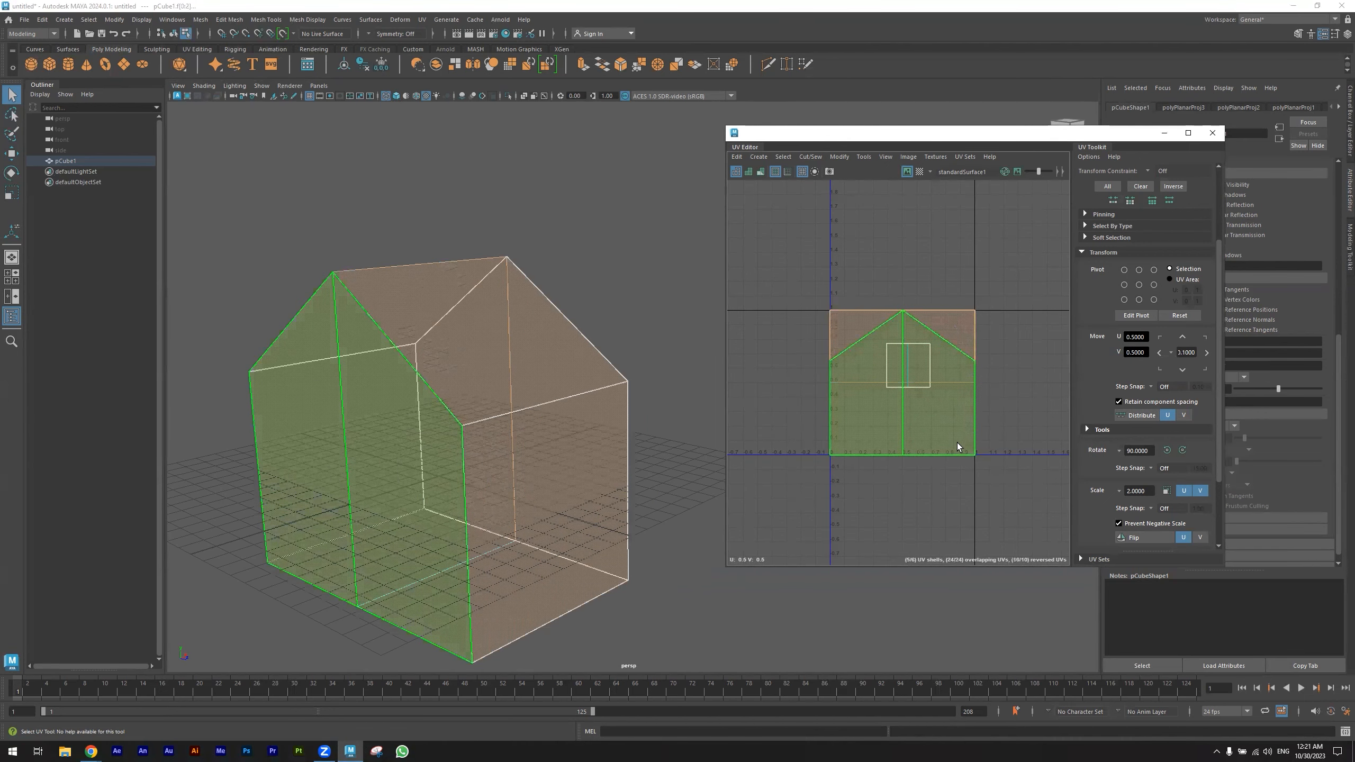
pyautogui.moveTo(901, 386); pyautogui.dragTo(790, 266)
# - Move the roof UV shell to the upper right and the other gable shell to the lower left
pyautogui.click(925, 439)
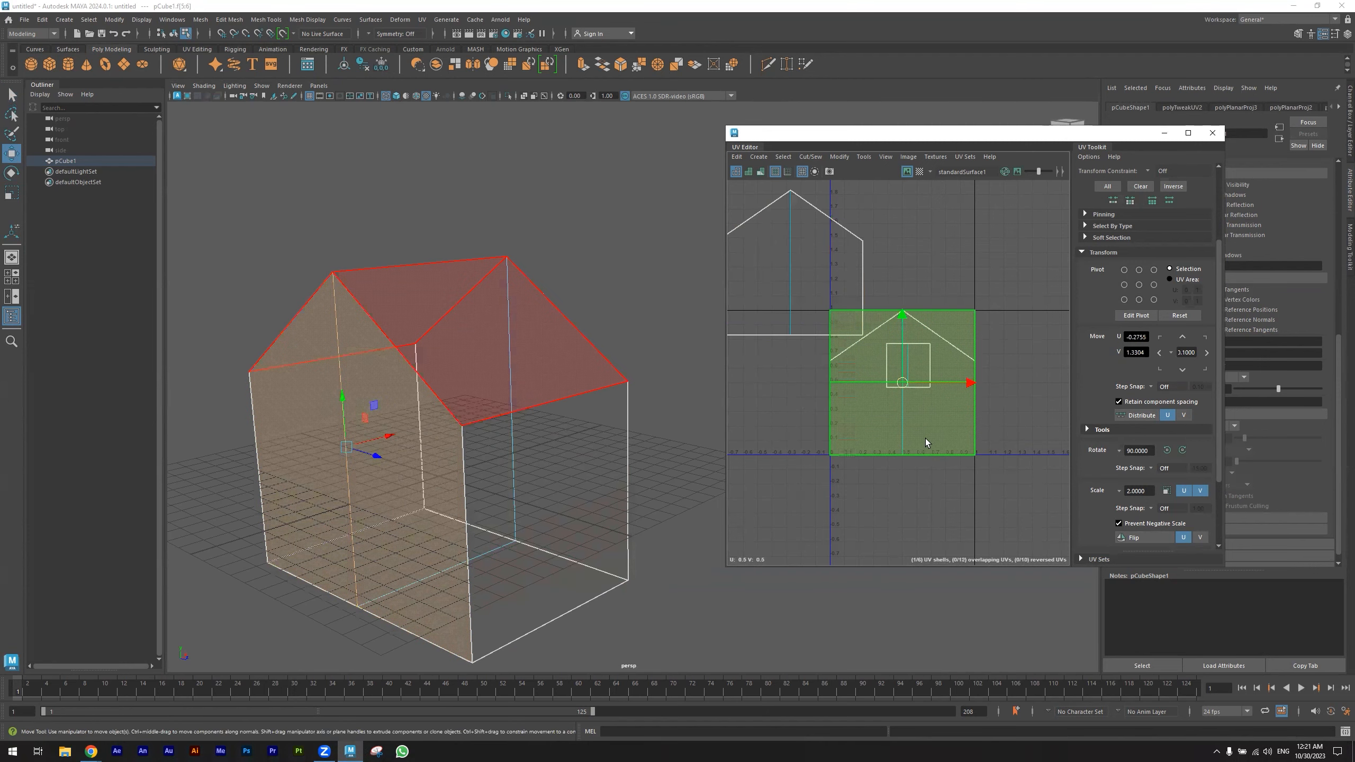
pyautogui.moveTo(903, 383); pyautogui.dragTo(1067, 254)
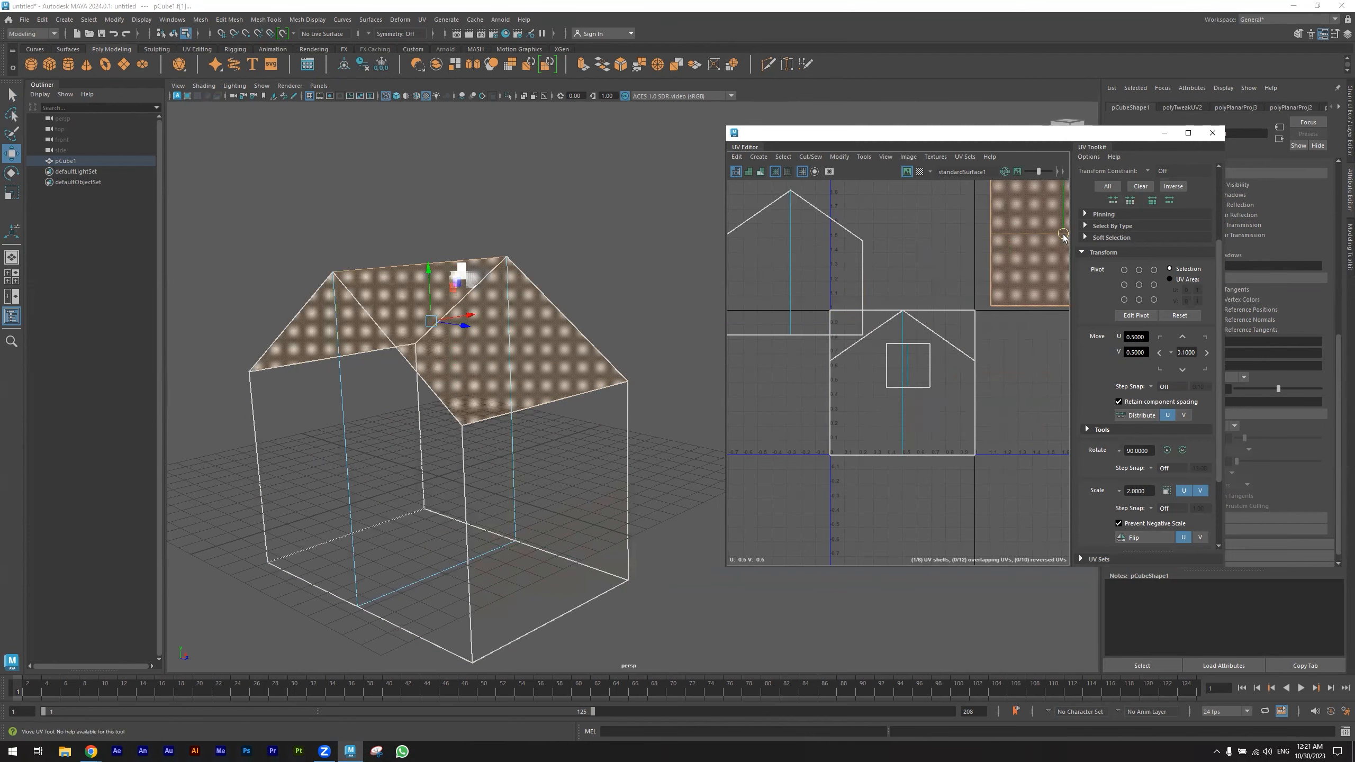
pyautogui.click(942, 405)
pyautogui.moveTo(901, 386); pyautogui.dragTo(767, 419)
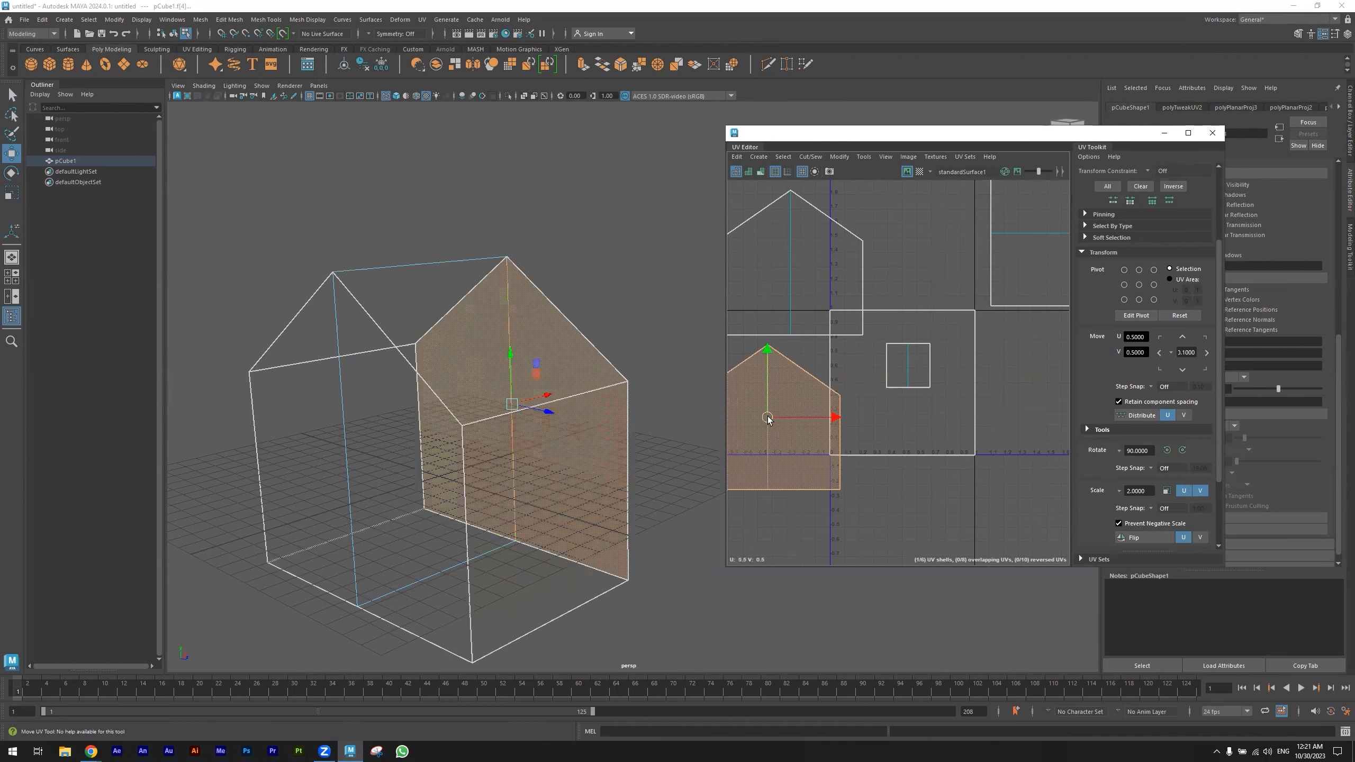
# - Move the side wall UV shells to the right of the 0–1 square
pyautogui.click(916, 416)
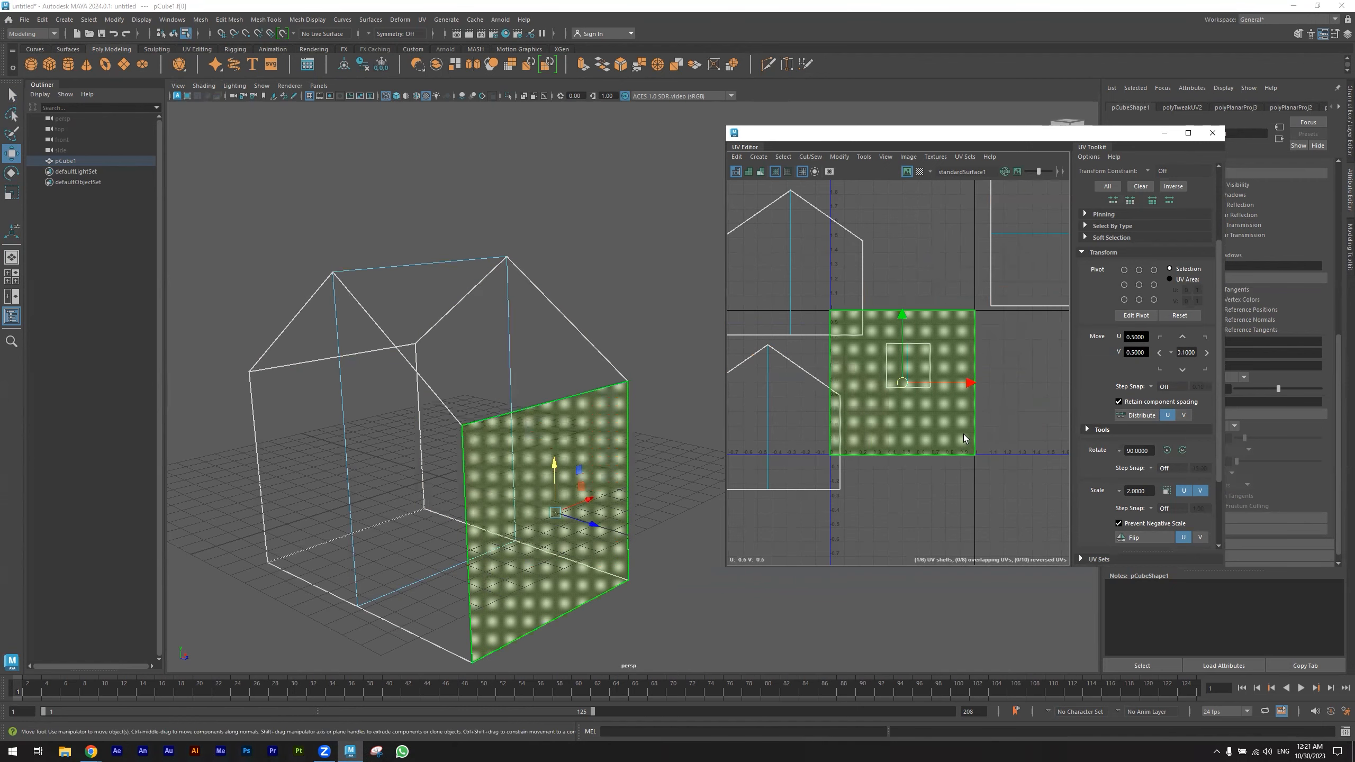
pyautogui.moveTo(916, 381); pyautogui.dragTo(1022, 411)
pyautogui.click(892, 388)
pyautogui.moveTo(892, 389); pyautogui.dragTo(1031, 402)
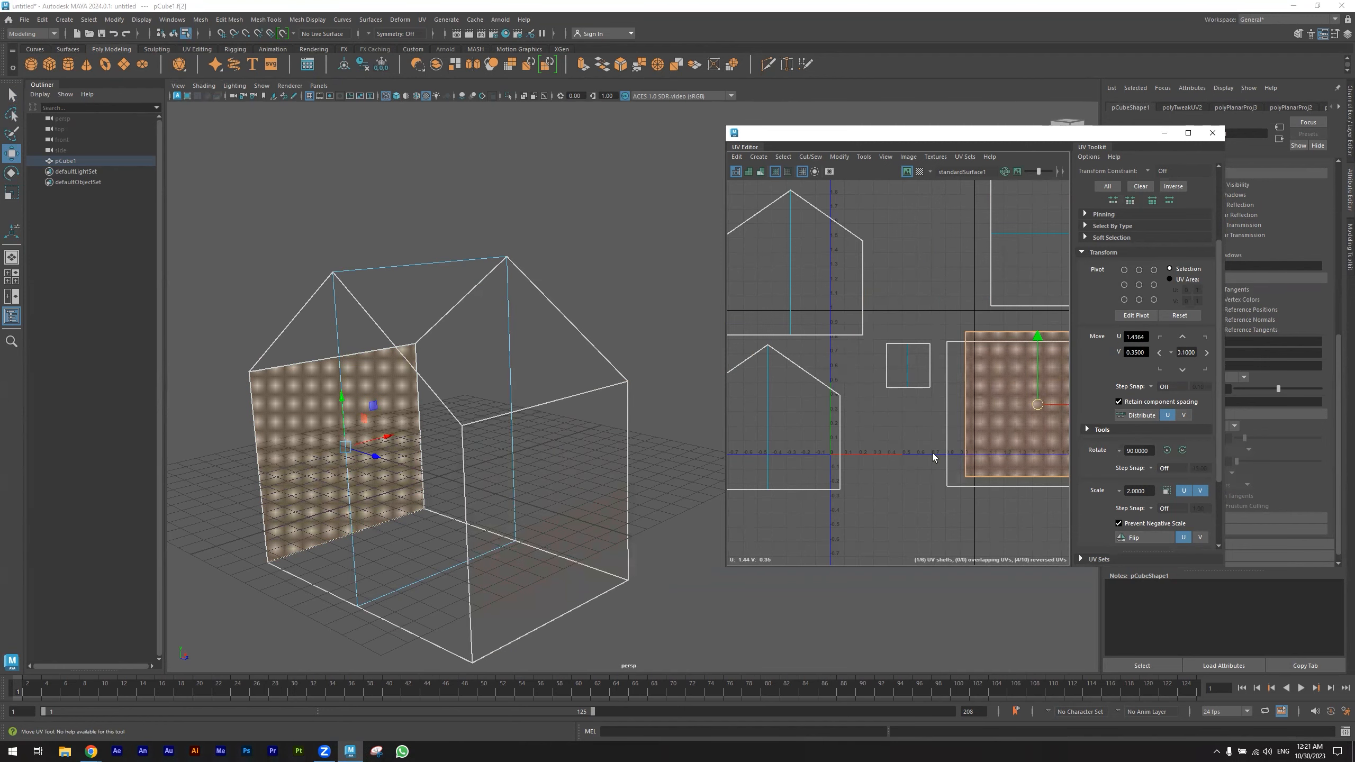
# - Undo the UV shell moves
pyautogui.hotkey('ctrl', 'z')
pyautogui.hotkey('ctrl', 'z')
pyautogui.hotkey('ctrl', 'z')
pyautogui.hotkey('ctrl', 'z')
pyautogui.hotkey('ctrl', 'z')
pyautogui.hotkey('ctrl', 'z')
pyautogui.hotkey('ctrl', 'z')
pyautogui.hotkey('ctrl', 'z')
pyautogui.hotkey('ctrl', 'z')
pyautogui.hotkey('ctrl', 'z')
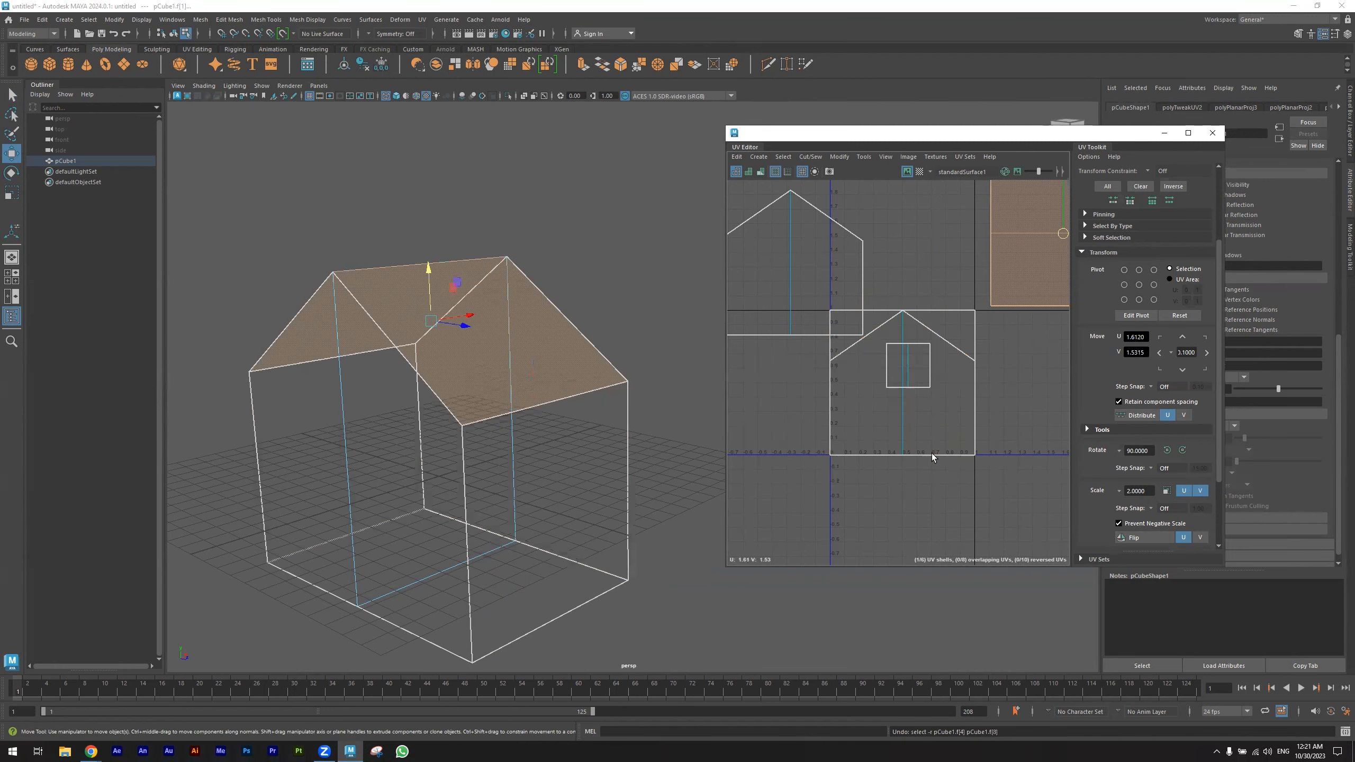
pyautogui.keyDown('alt'); pyautogui.moveTo(843, 456); pyautogui.dragTo(874, 461, button='middle'); pyautogui.keyUp('alt')
pyautogui.hotkey('ctrl', 'z')
pyautogui.hotkey('ctrl', 'z')
pyautogui.hotkey('ctrl', 'z')
pyautogui.hotkey('ctrl', 'z')
pyautogui.hotkey('ctrl', 'z')
pyautogui.hotkey('ctrl', 'z')
pyautogui.hotkey('ctrl', 'z')
pyautogui.hotkey('ctrl', 'z')
pyautogui.hotkey('ctrl', 'z')
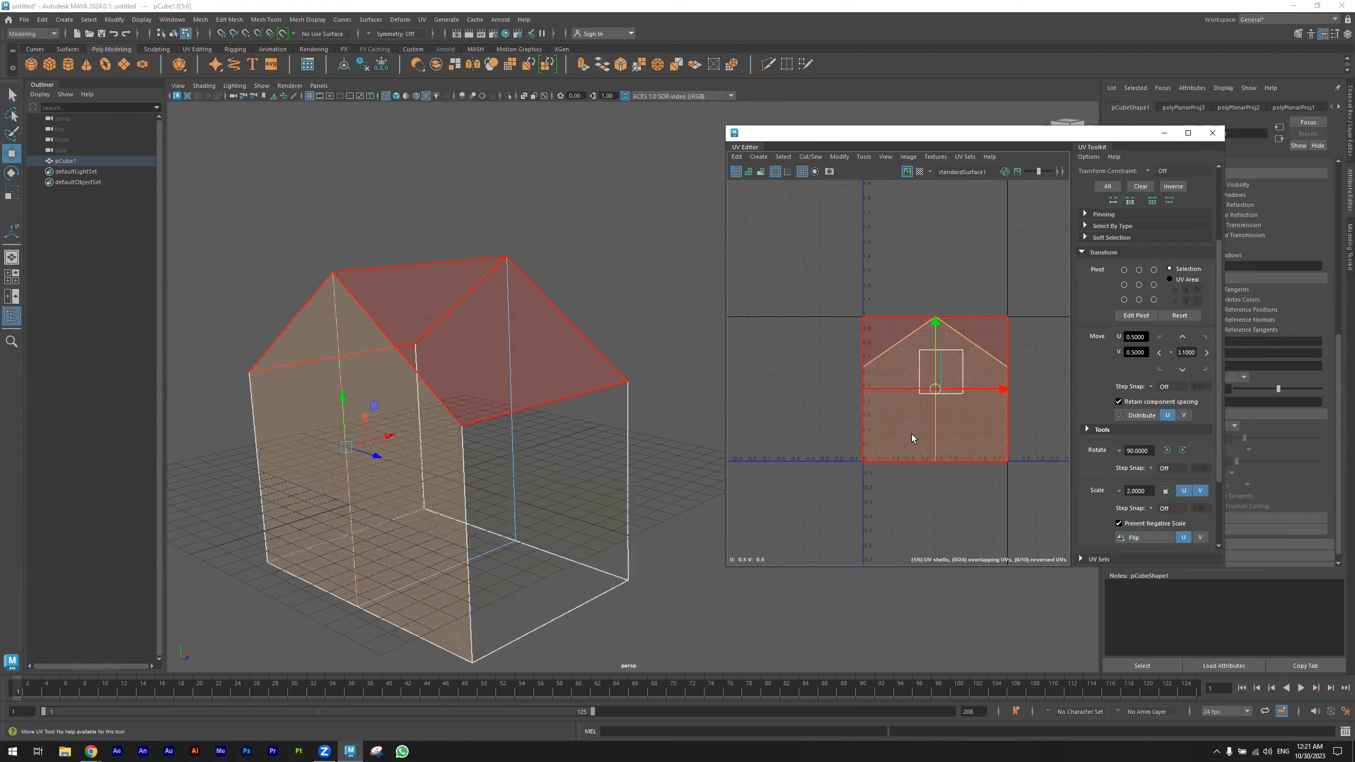
# - Select the front wall face of the house in the viewport
pyautogui.keyDown('alt'); pyautogui.moveTo(426, 501); pyautogui.dragTo(480, 506); pyautogui.keyUp('alt')
pyautogui.click(480, 506)
pyautogui.keyDown('shift'); pyautogui.click(333, 487); pyautogui.keyUp('shift')
pyautogui.keyDown('alt'); pyautogui.moveTo(376, 487); pyautogui.dragTo(534, 531); pyautogui.keyUp('alt')
pyautogui.keyDown('shift'); pyautogui.click(465, 585); pyautogui.keyUp('shift')
pyautogui.keyDown('alt'); pyautogui.moveTo(465, 585); pyautogui.dragTo(582, 558); pyautogui.keyUp('alt')
pyautogui.keyDown('alt'); pyautogui.moveTo(344, 491); pyautogui.dragTo(444, 448); pyautogui.keyUp('alt')
pyautogui.moveTo(444, 445); pyautogui.dragTo(447, 477, button='right')
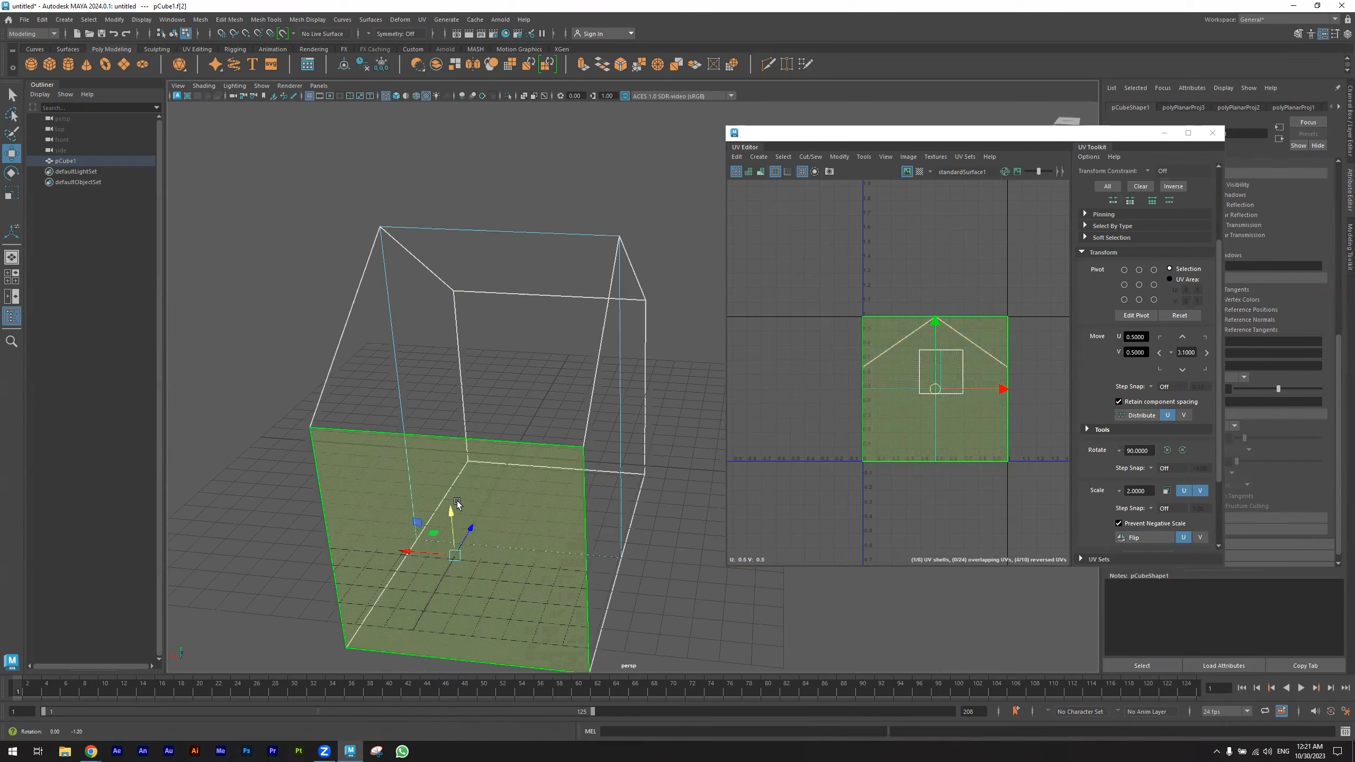
# - Select the house's side and gable faces and switch the viewport back to shaded display
pyautogui.keyDown('alt'); pyautogui.moveTo(460, 507); pyautogui.dragTo(484, 494); pyautogui.keyUp('alt')
pyautogui.click(591, 473)
pyautogui.moveTo(638, 453)
pyautogui.keyDown('alt'); pyautogui.mouseDown()
pyautogui.moveTo(566, 475)
pyautogui.moveTo(633, 445)
pyautogui.mouseUp(); pyautogui.keyUp('alt')
pyautogui.keyDown('shift'); pyautogui.click(683, 438); pyautogui.keyUp('shift')
pyautogui.keyDown('alt'); pyautogui.moveTo(525, 470); pyautogui.dragTo(362, 478, button='middle'); pyautogui.keyUp('alt')
pyautogui.keyDown('alt'); pyautogui.moveTo(582, 477); pyautogui.dragTo(432, 477); pyautogui.keyUp('alt')
pyautogui.keyDown('alt'); pyautogui.moveTo(532, 477); pyautogui.dragTo(392, 468, button='middle'); pyautogui.keyUp('alt')
pyautogui.keyDown('alt'); pyautogui.moveTo(144, 452); pyautogui.dragTo(136, 452, button='middle'); pyautogui.keyUp('alt')
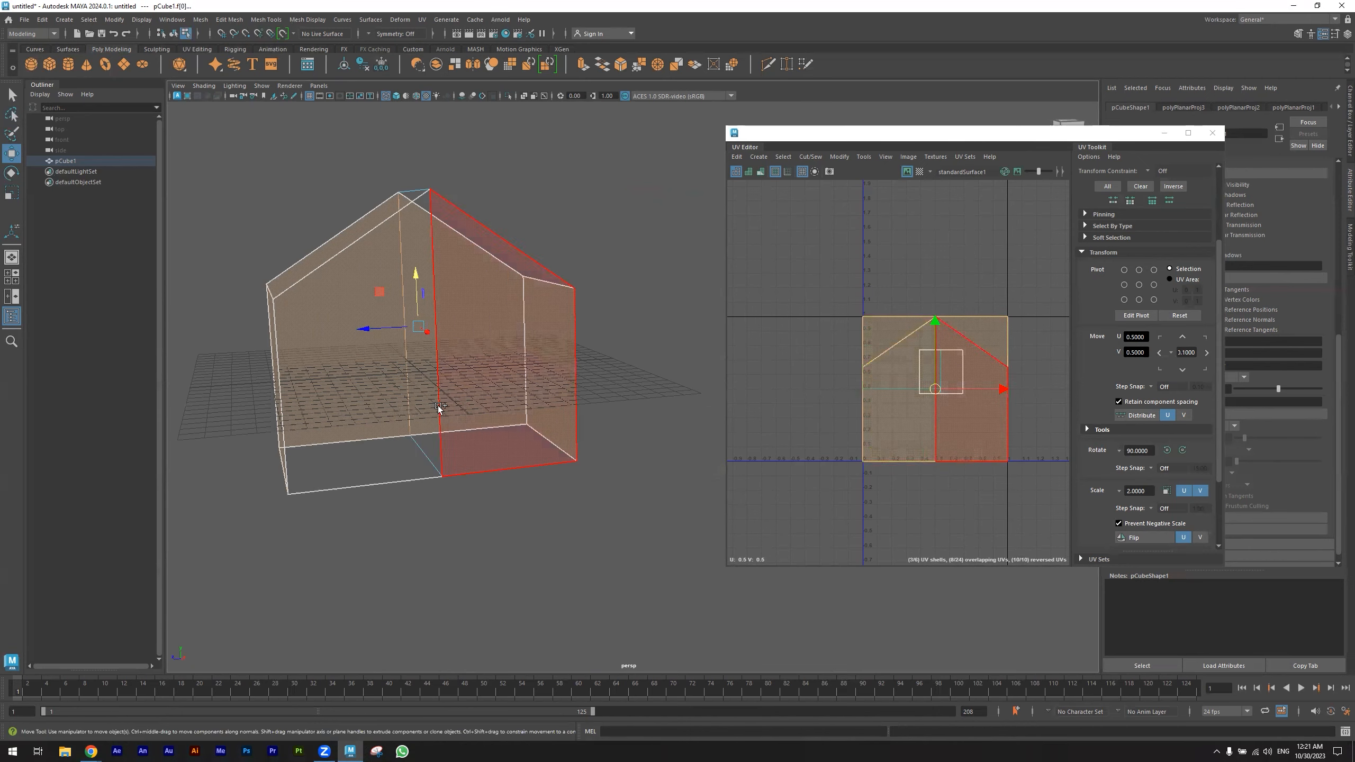
pyautogui.keyDown('shift'); pyautogui.click(416, 421); pyautogui.keyUp('shift')
pyautogui.keyDown('shift'); pyautogui.click(470, 410); pyautogui.keyUp('shift')
pyautogui.moveTo(315, 425)
pyautogui.keyDown('alt'); pyautogui.mouseDown()
pyautogui.moveTo(396, 449)
pyautogui.moveTo(386, 439)
pyautogui.moveTo(482, 406)
pyautogui.moveTo(583, 406)
pyautogui.moveTo(452, 398)
pyautogui.mouseUp(); pyautogui.keyUp('alt')
pyautogui.click(403, 99)
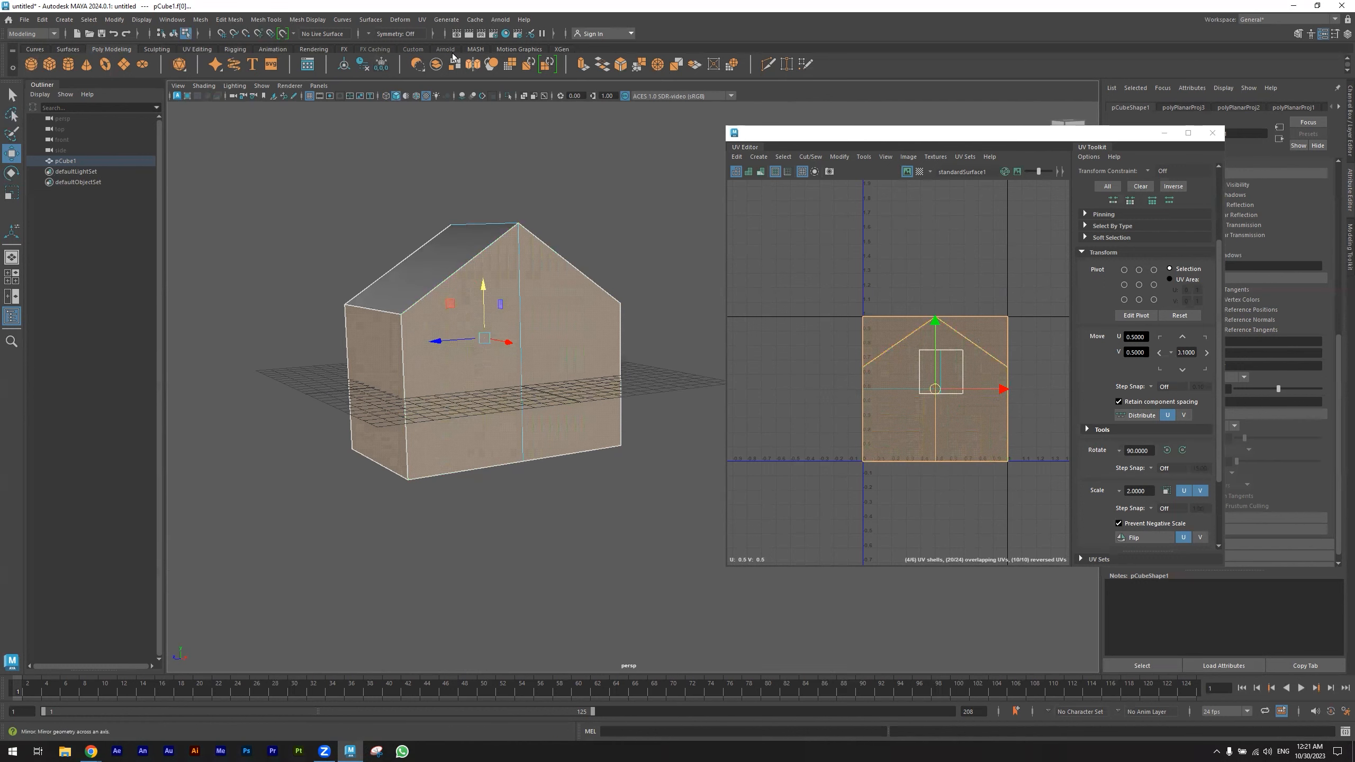
pyautogui.click(421, 21)
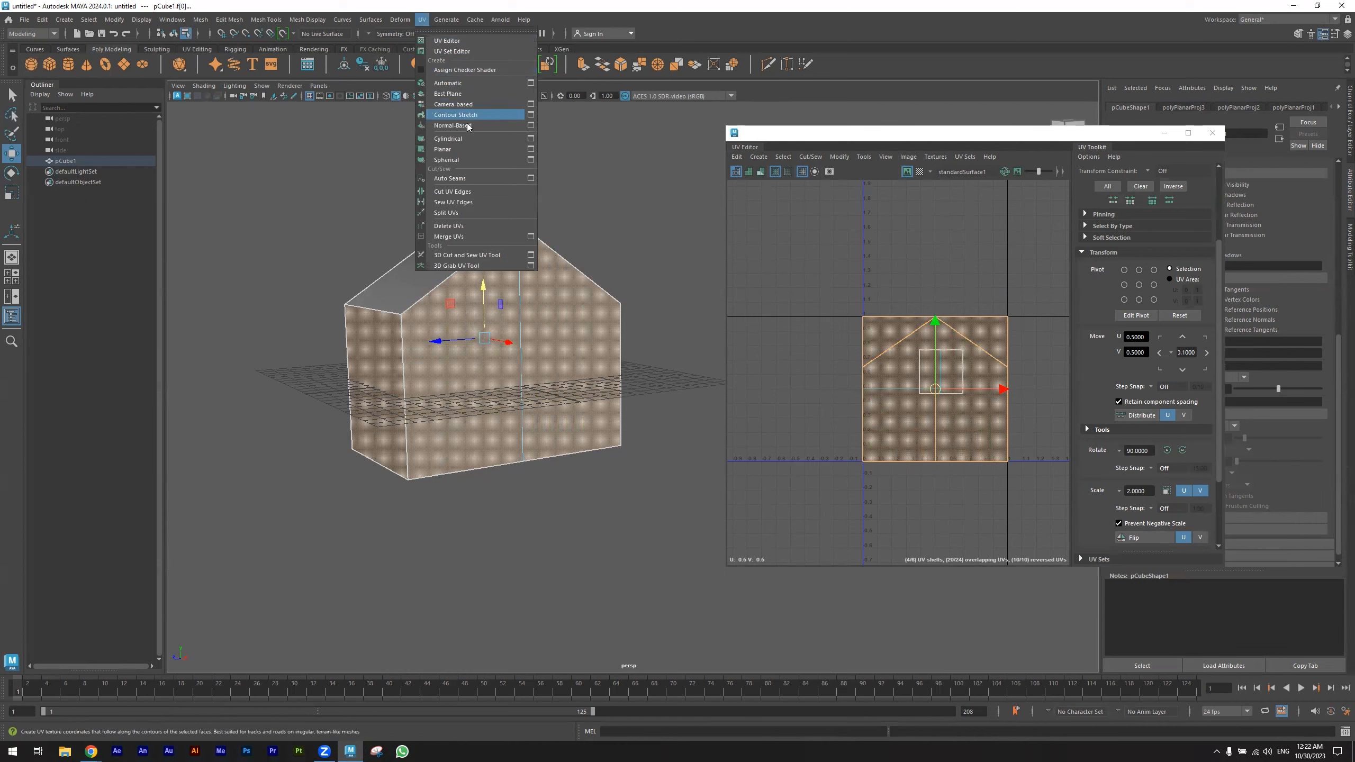
pyautogui.click(531, 149)
pyautogui.keyDown('alt'); pyautogui.moveTo(406, 374); pyautogui.dragTo(445, 364); pyautogui.keyUp('alt')
pyautogui.keyDown('alt'); pyautogui.moveTo(505, 439); pyautogui.dragTo(561, 358); pyautogui.keyUp('alt')
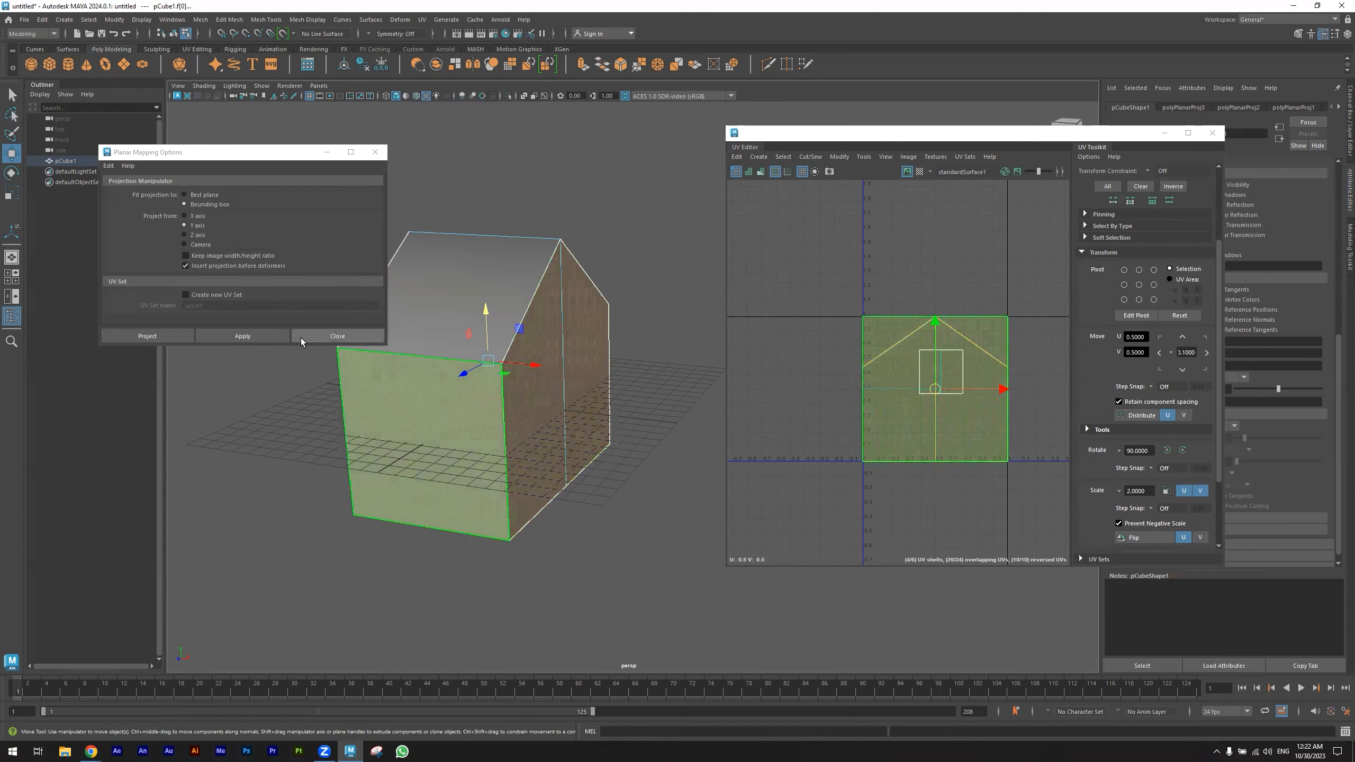
pyautogui.keyDown('alt'); pyautogui.moveTo(281, 375); pyautogui.dragTo(315, 353); pyautogui.keyUp('alt')
pyautogui.click(329, 336)
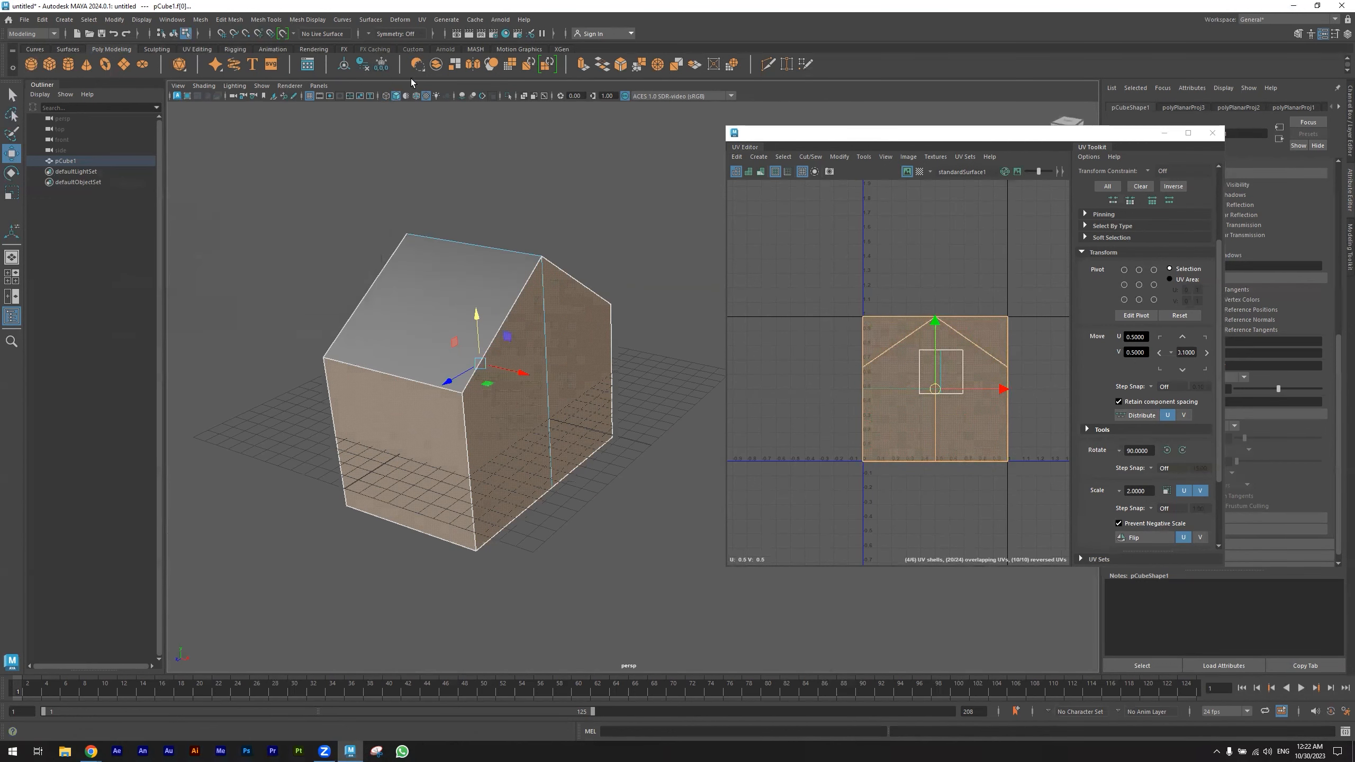
# - Assign a new aiStandardSurface material to the selected house wall faces
pyautogui.click(421, 20)
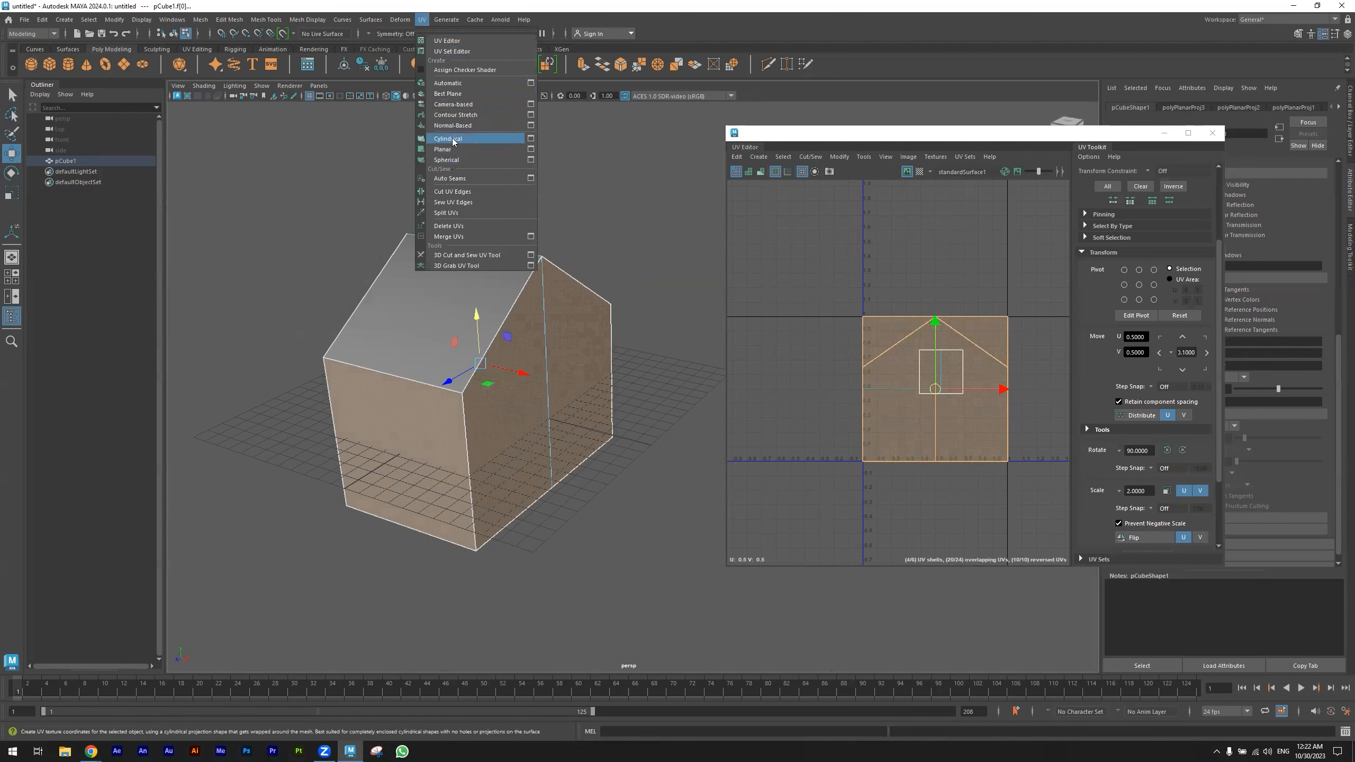
pyautogui.keyDown('alt'); pyautogui.moveTo(302, 347); pyautogui.dragTo(388, 383); pyautogui.keyUp('alt')
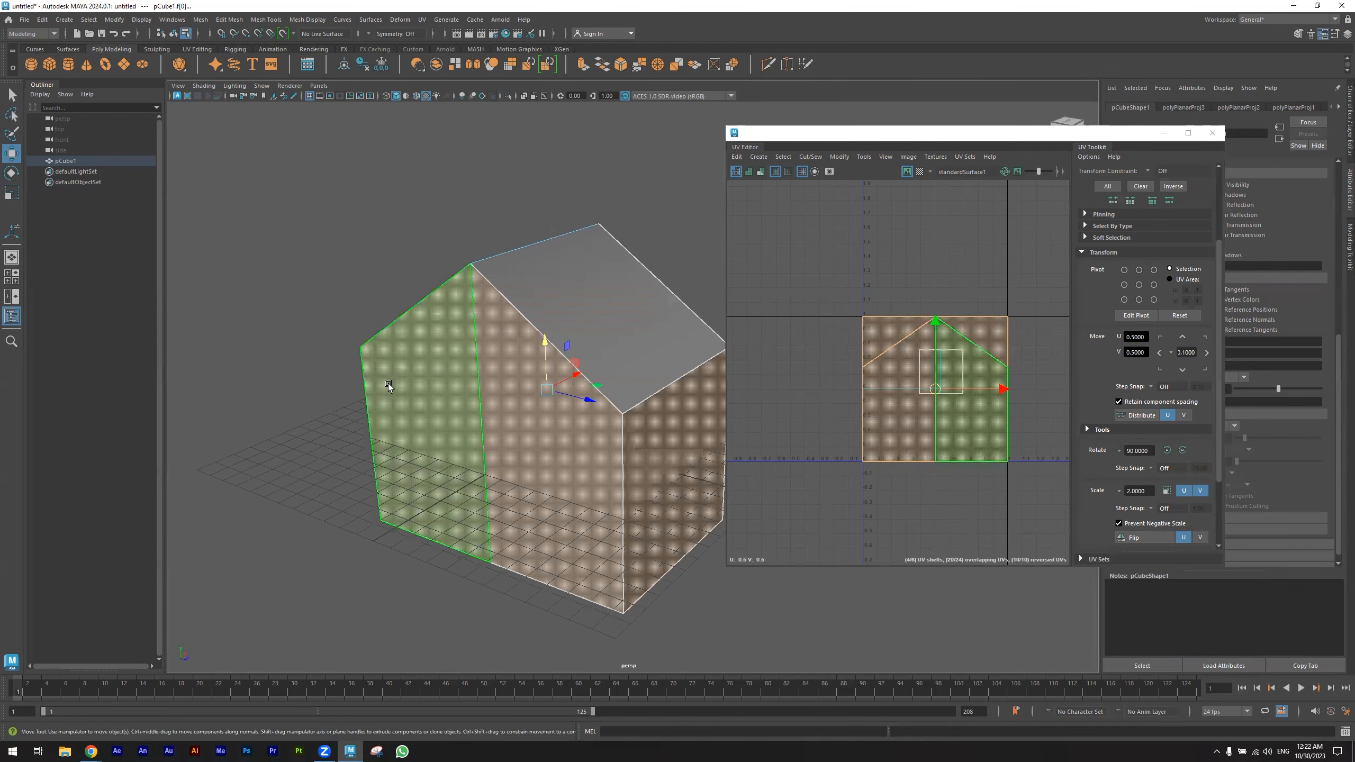
pyautogui.keyDown('alt'); pyautogui.moveTo(515, 415); pyautogui.dragTo(448, 424); pyautogui.keyUp('alt')
pyautogui.keyDown('alt'); pyautogui.moveTo(553, 436); pyautogui.dragTo(678, 497, button='middle'); pyautogui.keyUp('alt')
pyautogui.press('f')
pyautogui.keyDown('alt'); pyautogui.moveTo(565, 470); pyautogui.dragTo(643, 482); pyautogui.keyUp('alt')
pyautogui.keyDown('alt'); pyautogui.moveTo(644, 482); pyautogui.dragTo(458, 442, button='middle'); pyautogui.keyUp('alt')
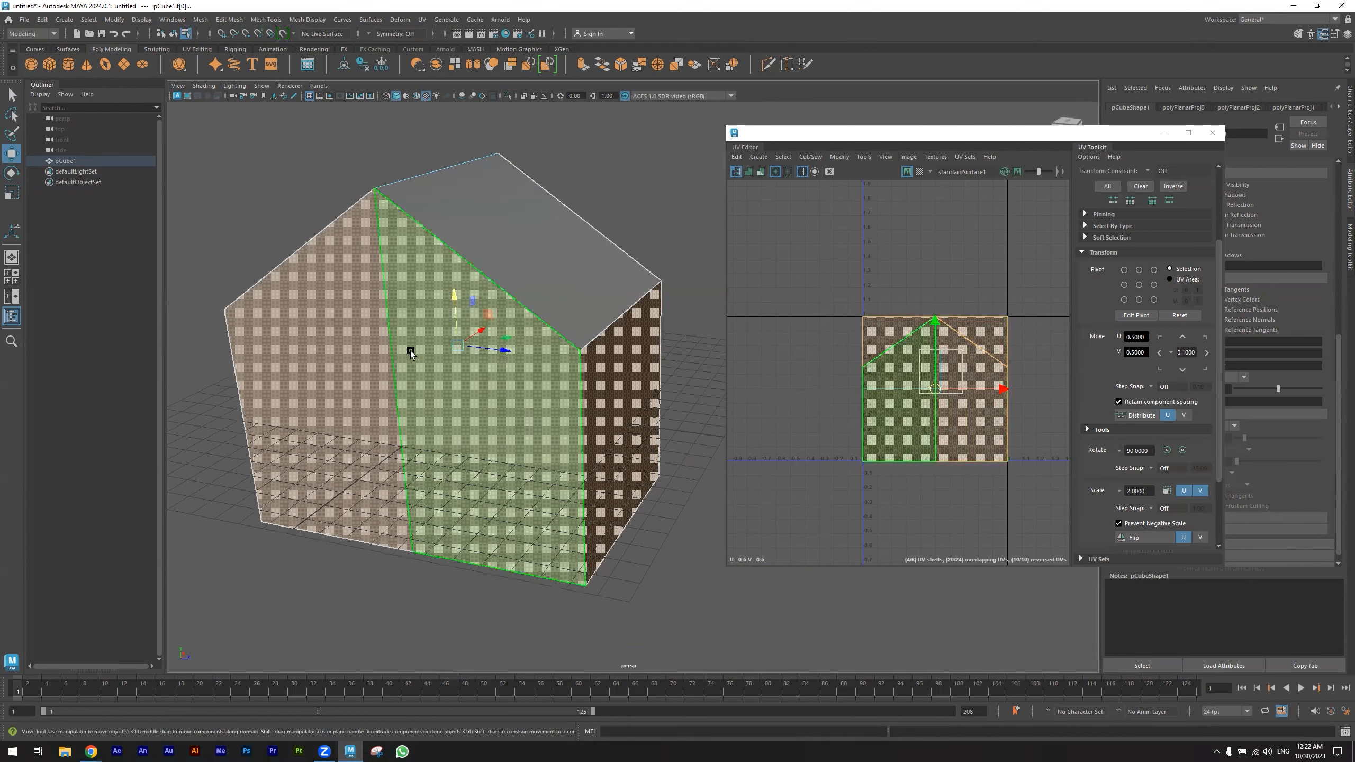
pyautogui.rightClick(411, 353)
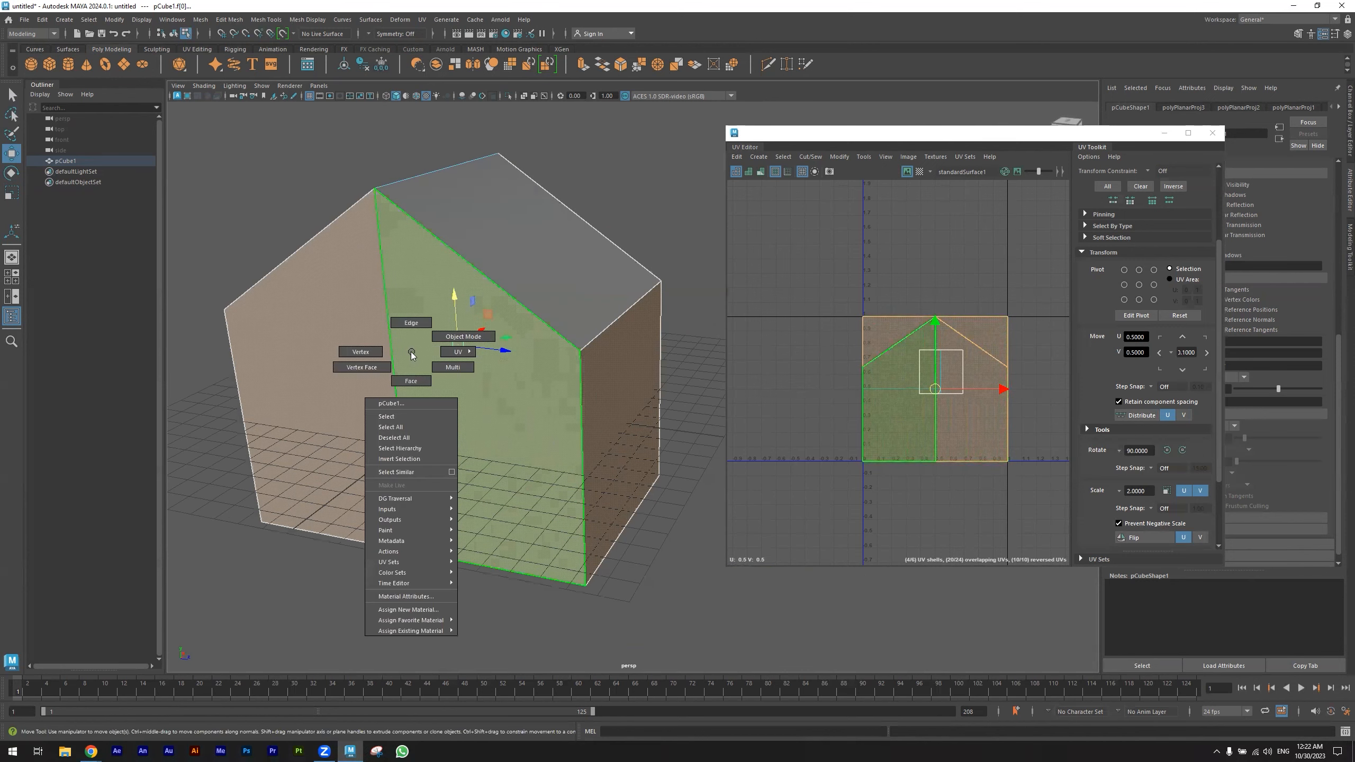
pyautogui.click(425, 614)
pyautogui.click(479, 334)
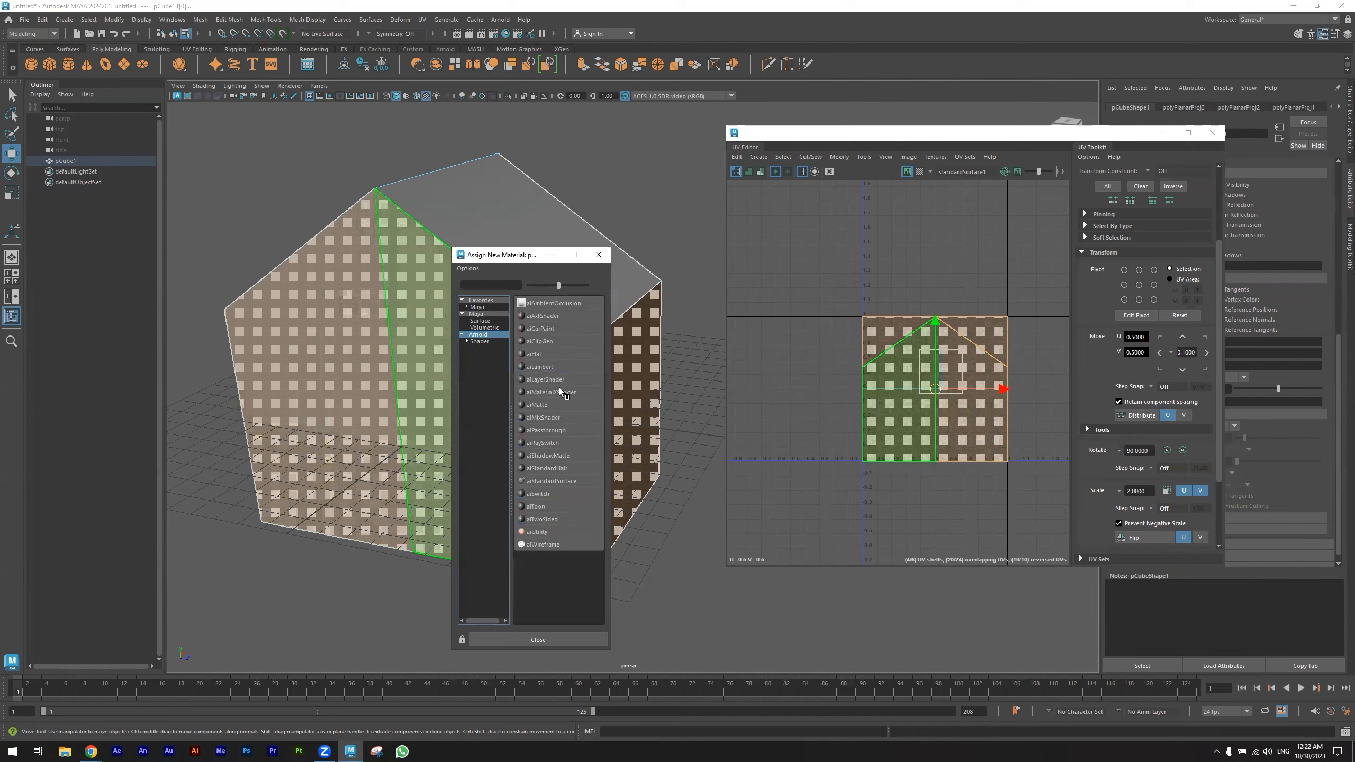
pyautogui.click(554, 480)
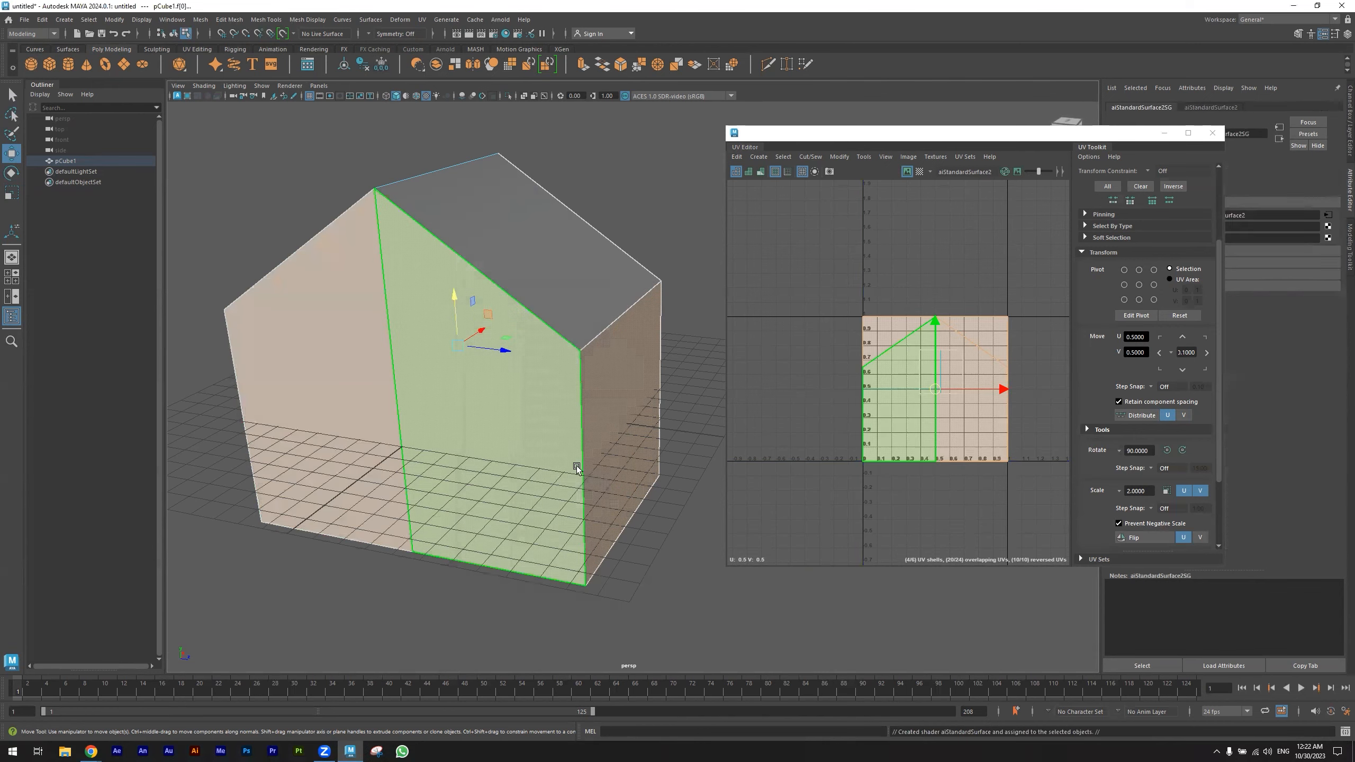
# - Close the UV Editor and connect a file texture node to the new material's base colour
pyautogui.click(1221, 131)
pyautogui.keyDown('alt'); pyautogui.moveTo(843, 402); pyautogui.dragTo(576, 381); pyautogui.keyUp('alt')
pyautogui.click(1205, 109)
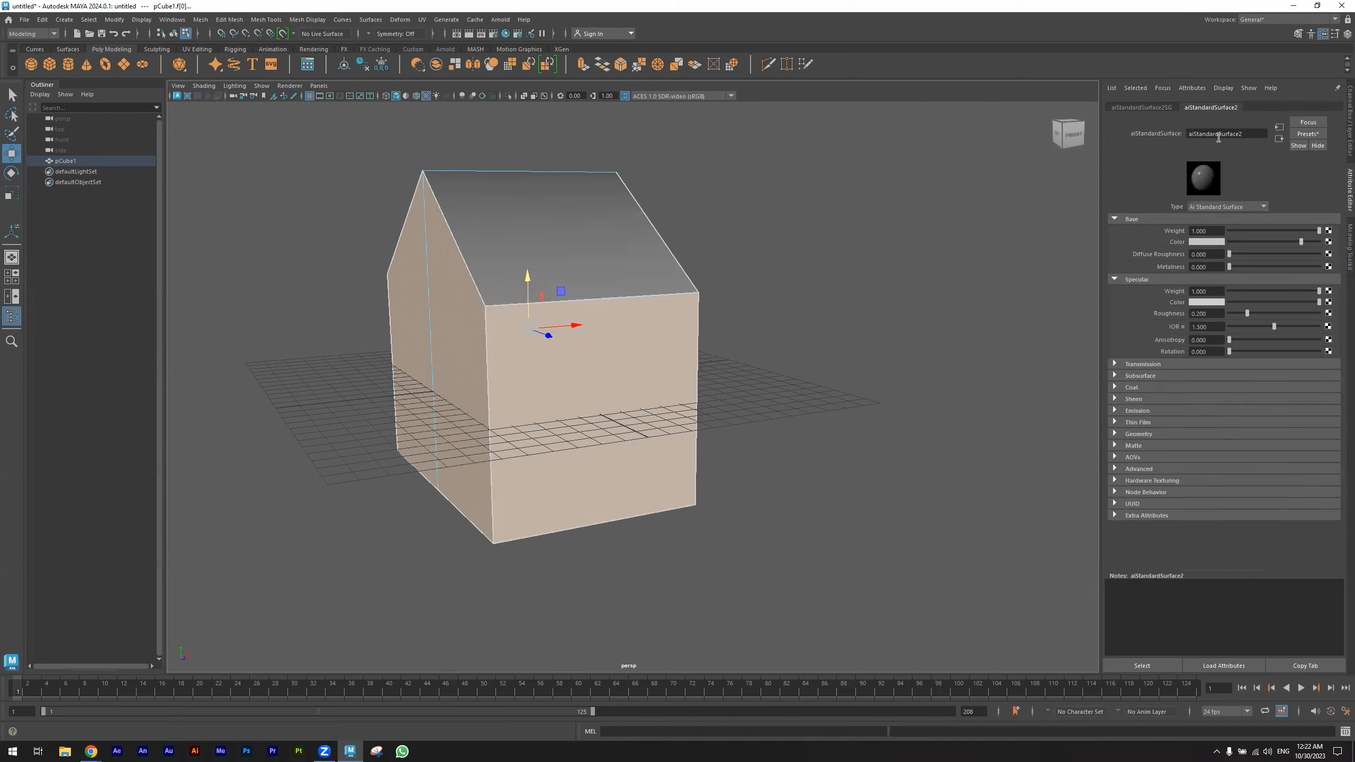
pyautogui.click(1329, 242)
pyautogui.click(542, 341)
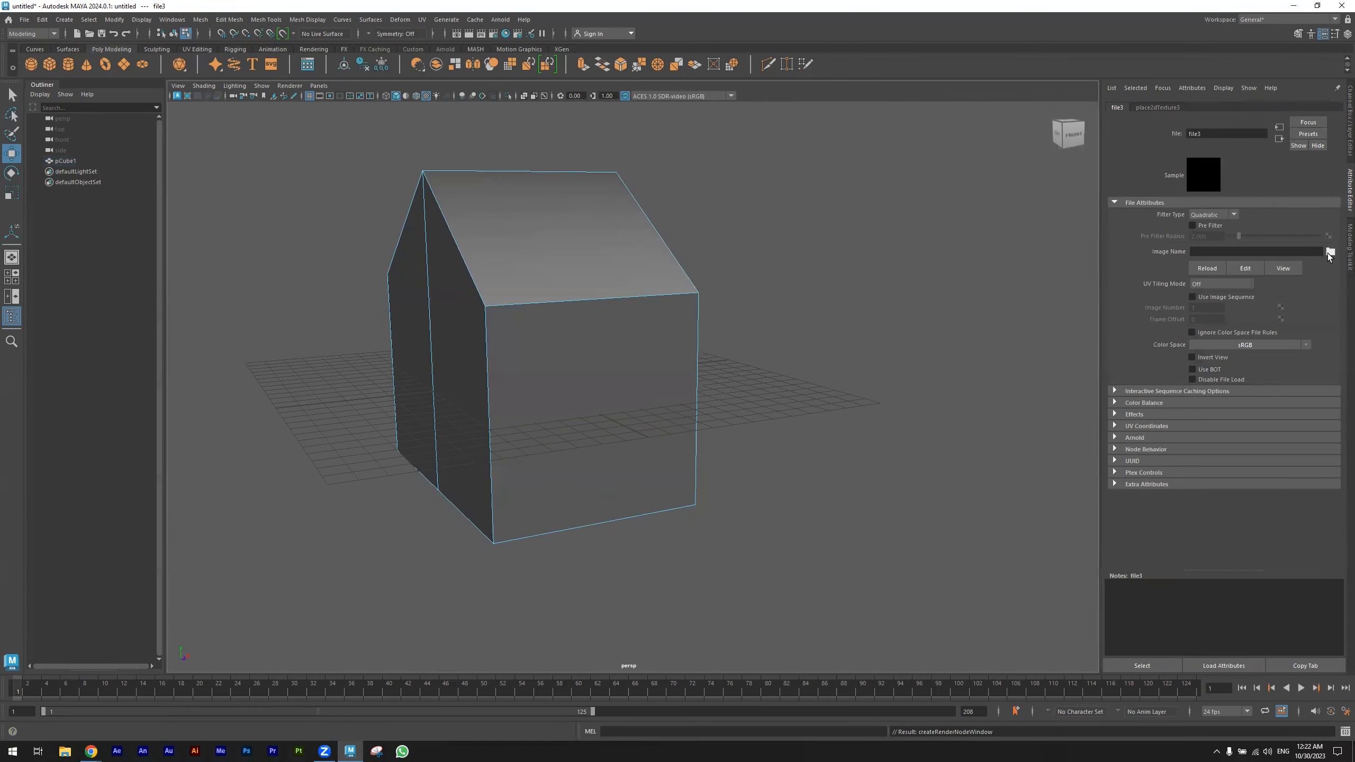
# - Load the brick wall albedo image from the Computer Animation IV folder into the file texture
pyautogui.click(1330, 252)
pyautogui.click(133, 167)
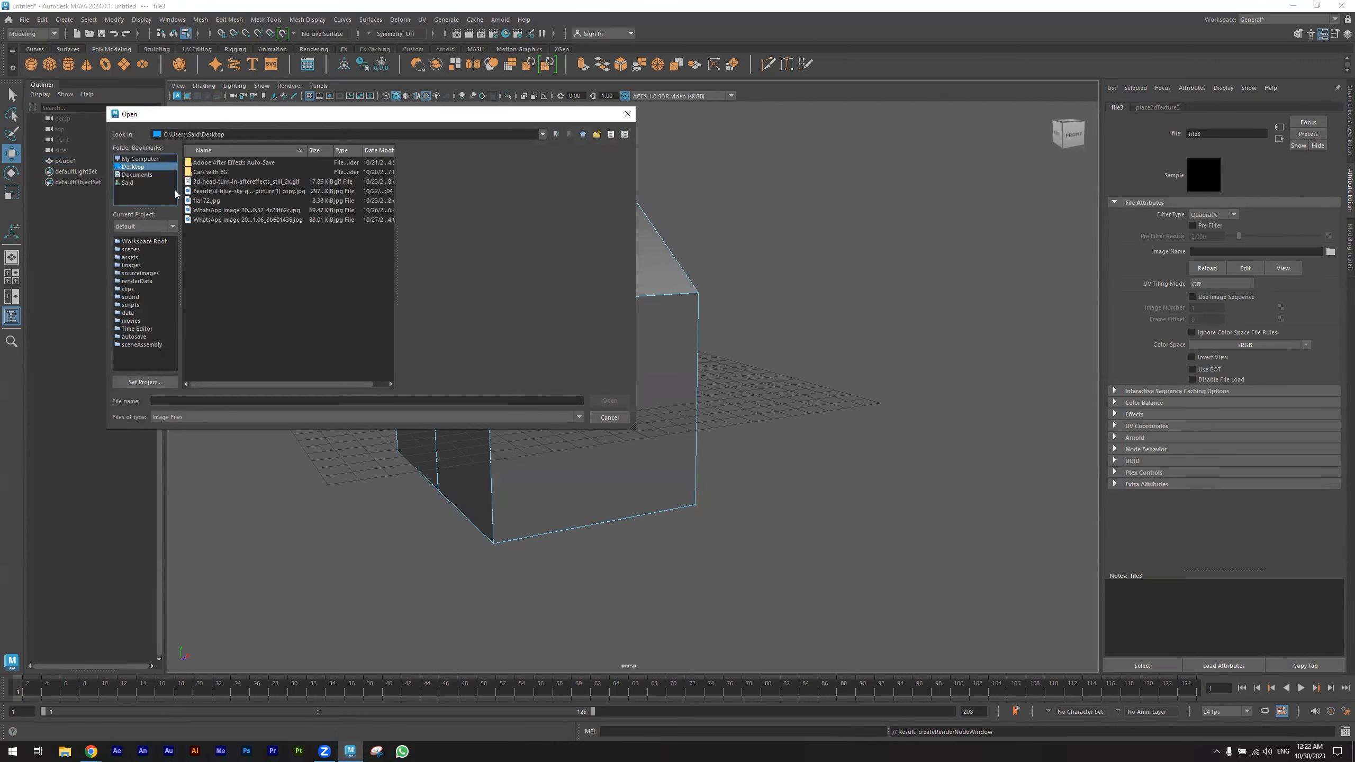
pyautogui.click(138, 159)
pyautogui.doubleClick(228, 191)
pyautogui.doubleClick(220, 177)
pyautogui.doubleClick(220, 172)
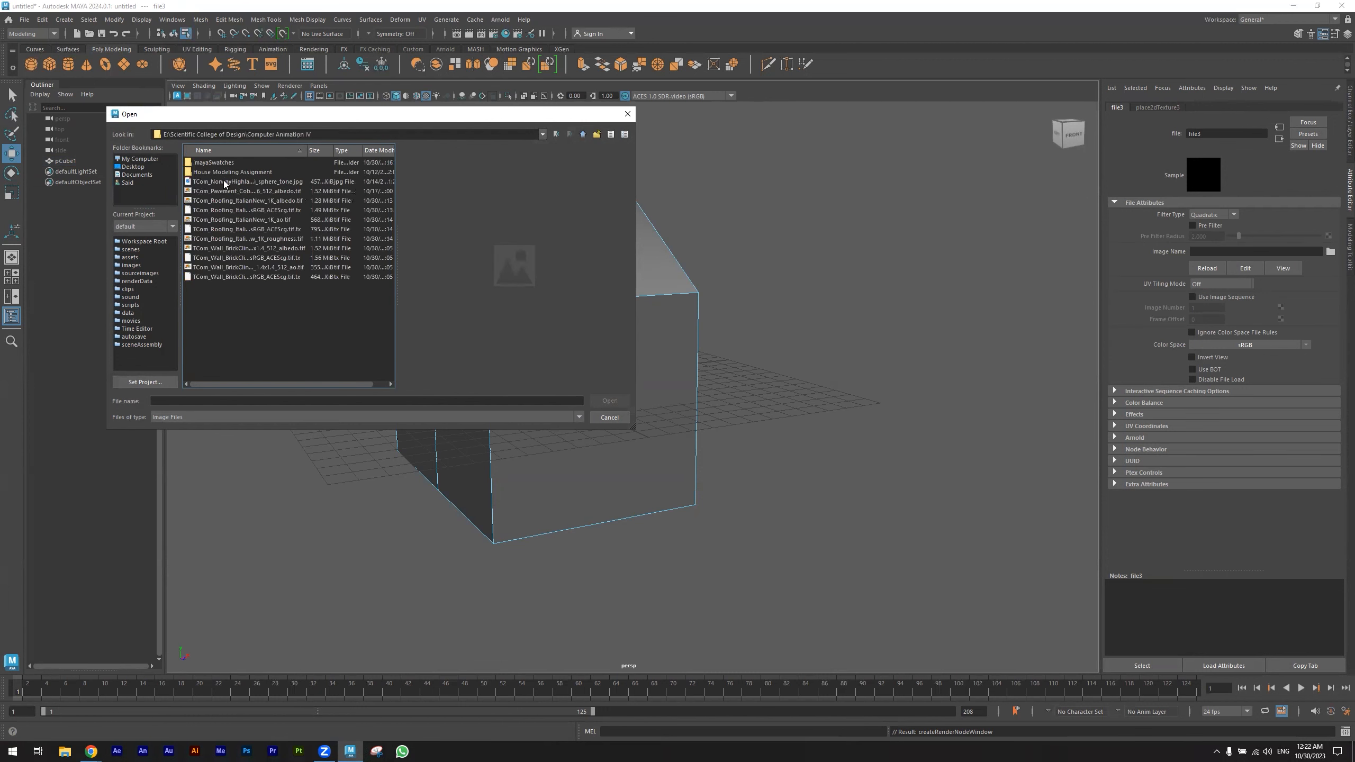
pyautogui.click(230, 182)
pyautogui.press('Down')
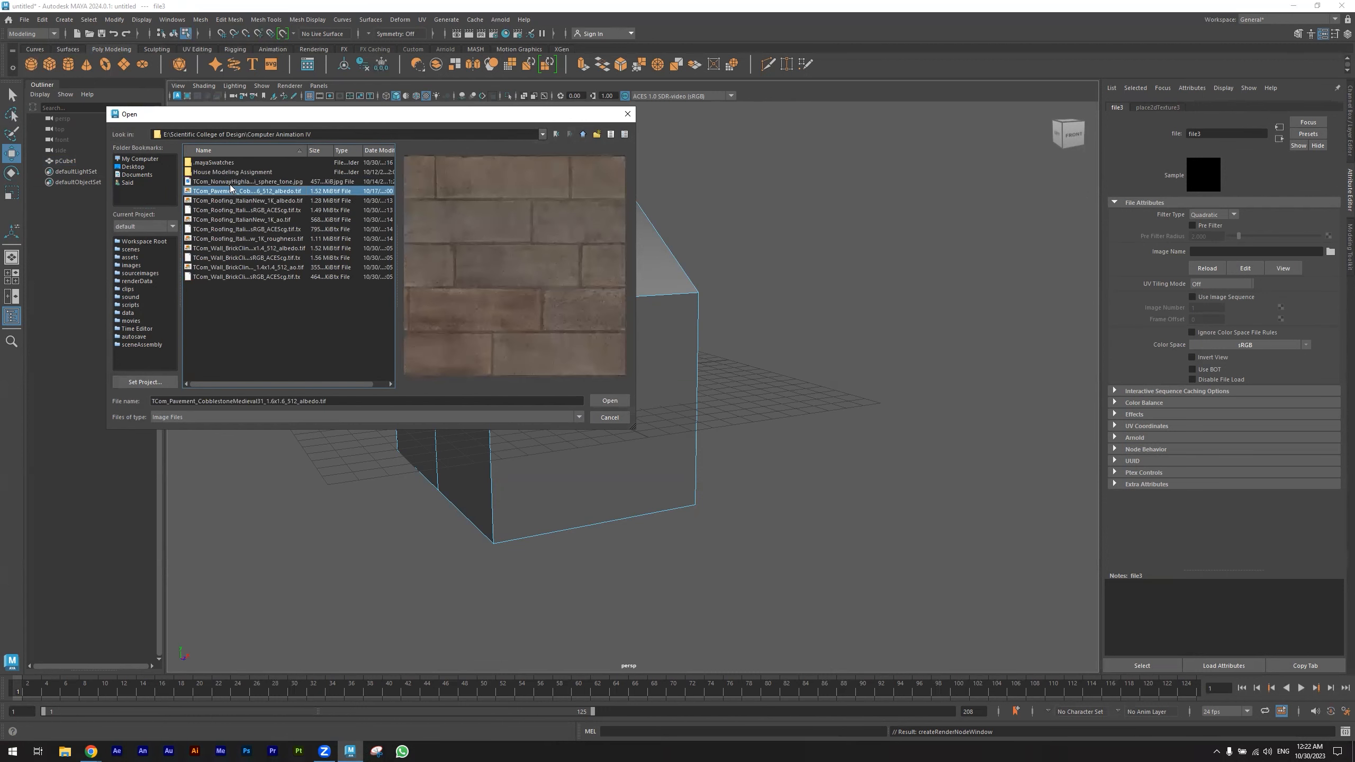
pyautogui.press('Down')
pyautogui.press('Down')
pyautogui.press('Down')
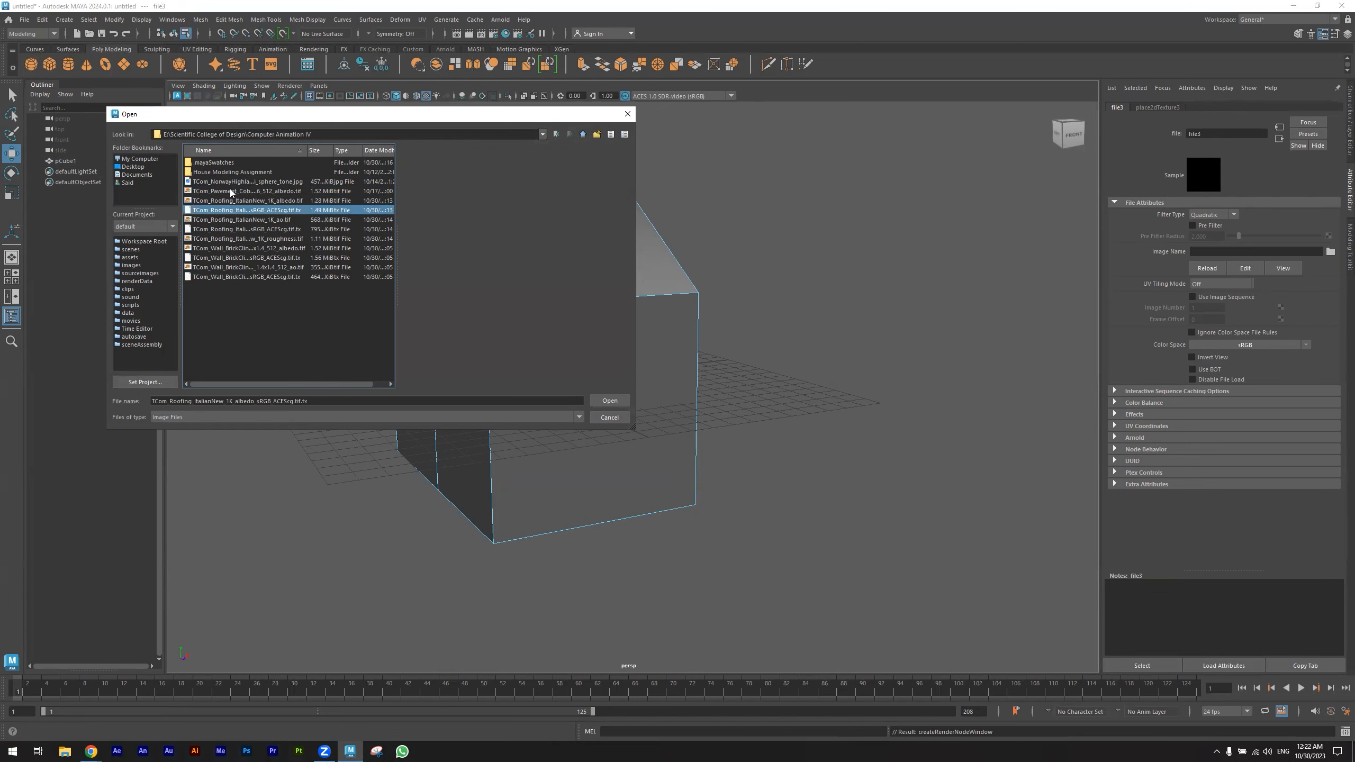
pyautogui.press('Down')
pyautogui.press('Down')
pyautogui.press('Down')
pyautogui.press('Down')
pyautogui.press('Down')
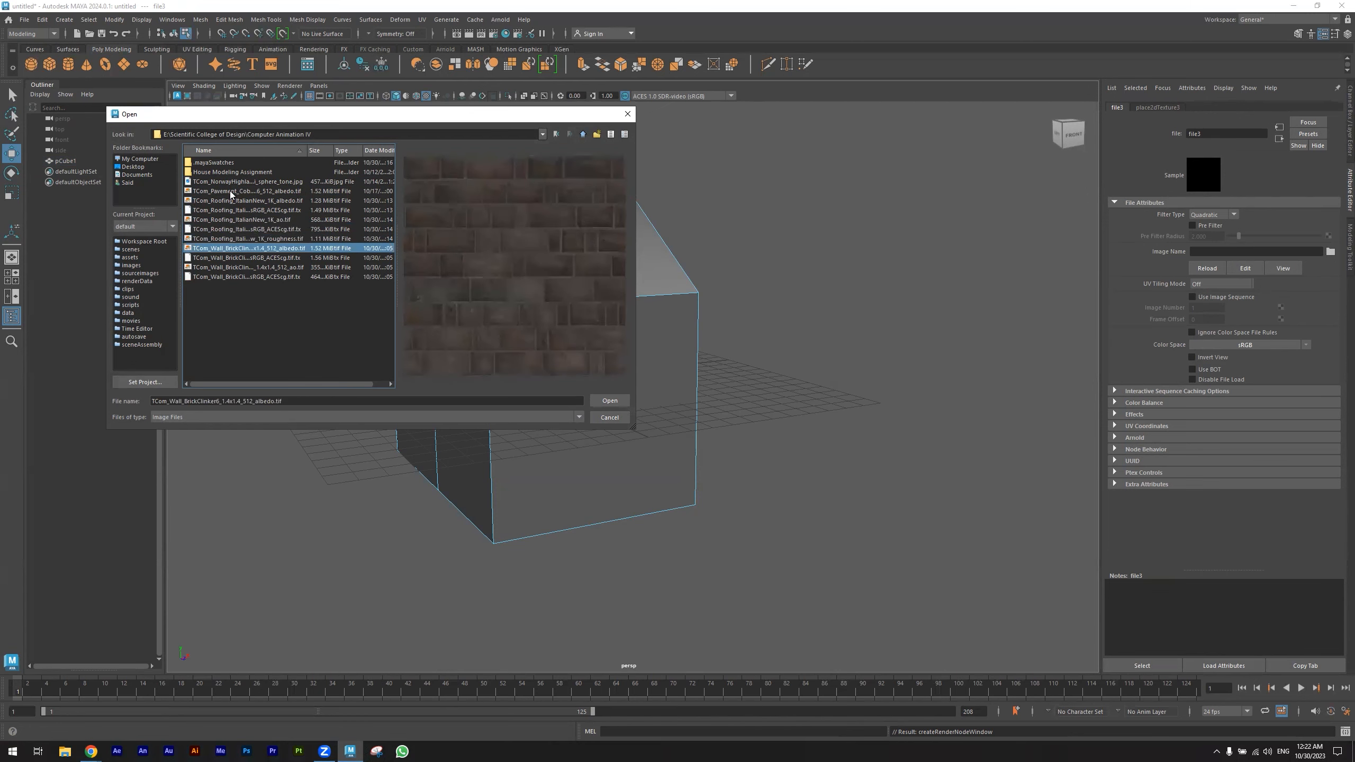
pyautogui.press('Up')
pyautogui.press('Up')
pyautogui.click(611, 403)
# - Orbit around the house to examine how the brick texture maps onto each wall
pyautogui.keyDown('alt'); pyautogui.moveTo(357, 475); pyautogui.dragTo(454, 405); pyautogui.keyUp('alt')
pyautogui.moveTo(461, 400); pyautogui.dragTo(518, 381, button='right')
pyautogui.keyDown('alt'); pyautogui.moveTo(635, 569); pyautogui.dragTo(411, 469); pyautogui.keyUp('alt')
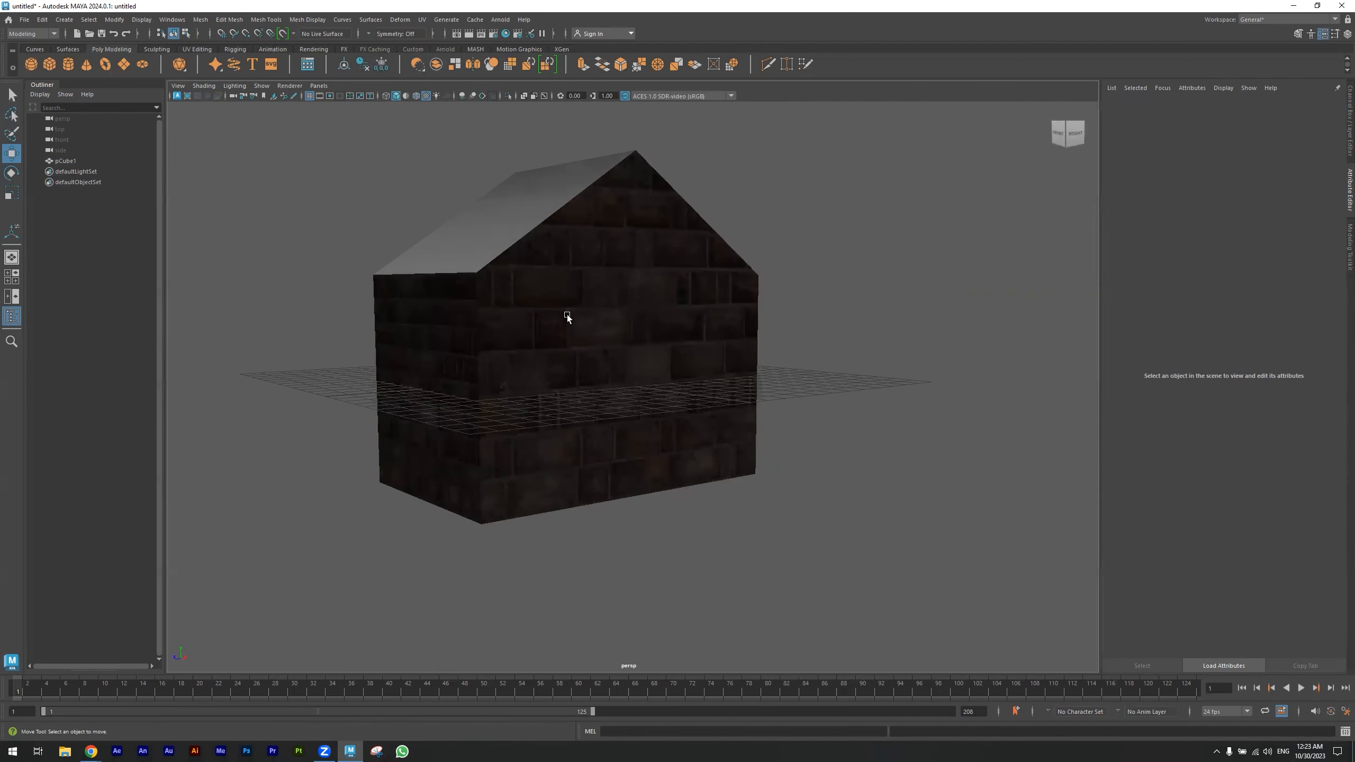
pyautogui.keyDown('alt'); pyautogui.moveTo(407, 362); pyautogui.dragTo(217, 379); pyautogui.keyUp('alt')
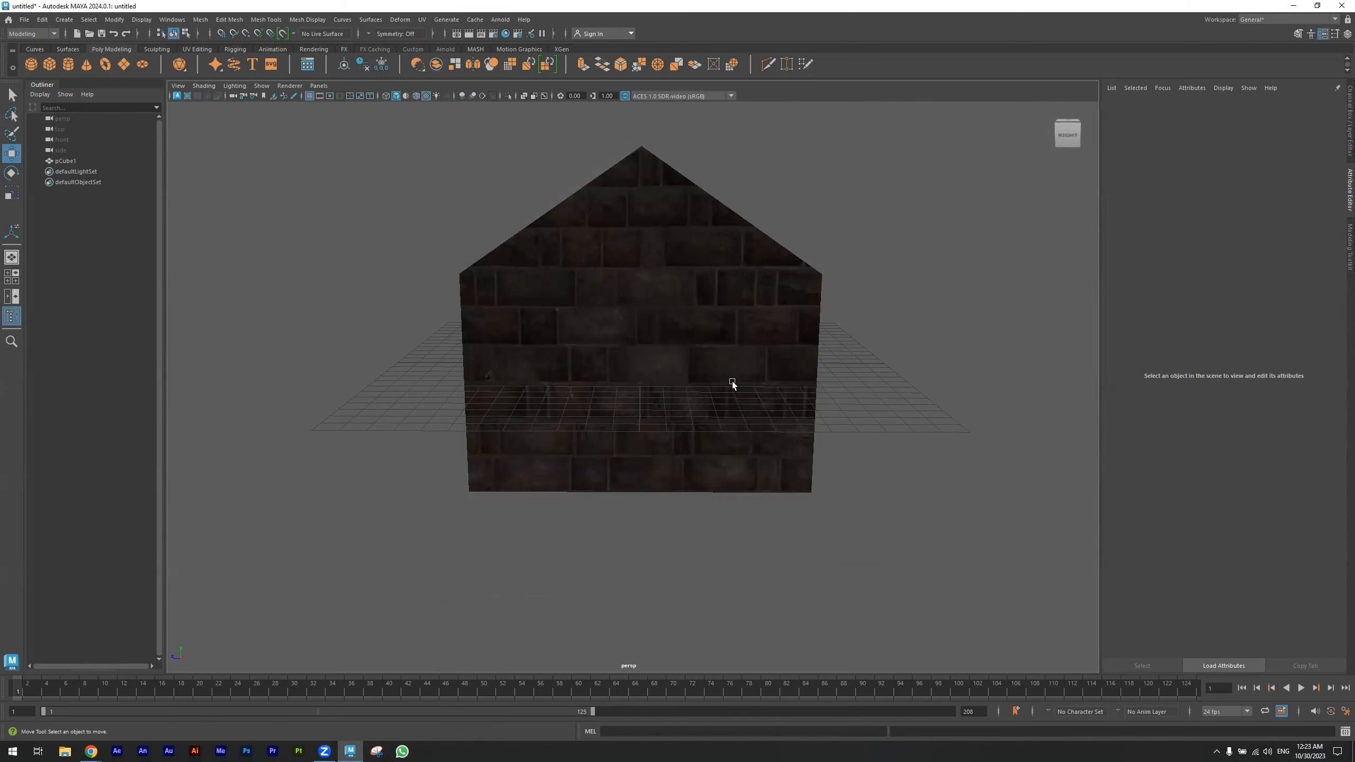
pyautogui.keyDown('alt'); pyautogui.moveTo(694, 393); pyautogui.dragTo(577, 401); pyautogui.keyUp('alt')
pyautogui.keyDown('alt'); pyautogui.moveTo(616, 362); pyautogui.dragTo(627, 426); pyautogui.keyUp('alt')
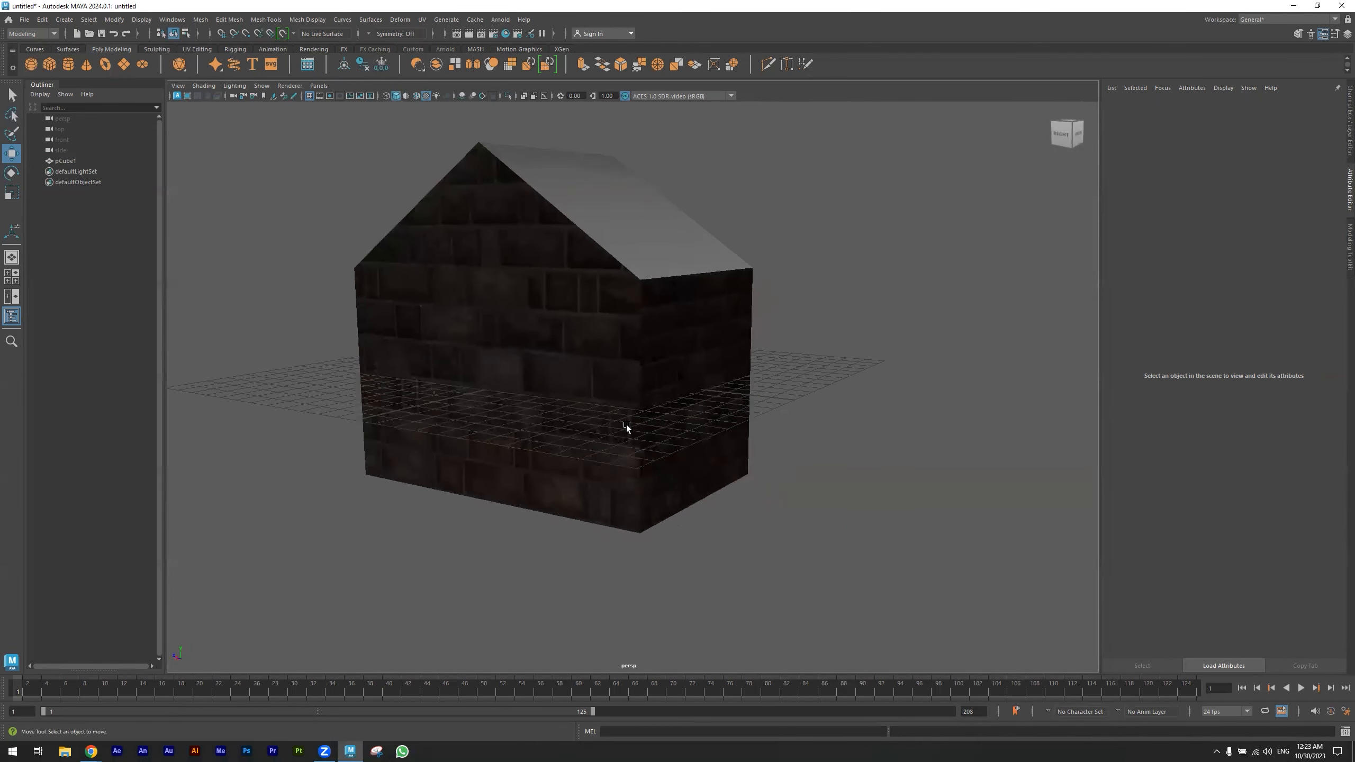
pyautogui.keyDown('alt'); pyautogui.moveTo(611, 417); pyautogui.dragTo(586, 467, button='middle'); pyautogui.keyUp('alt')
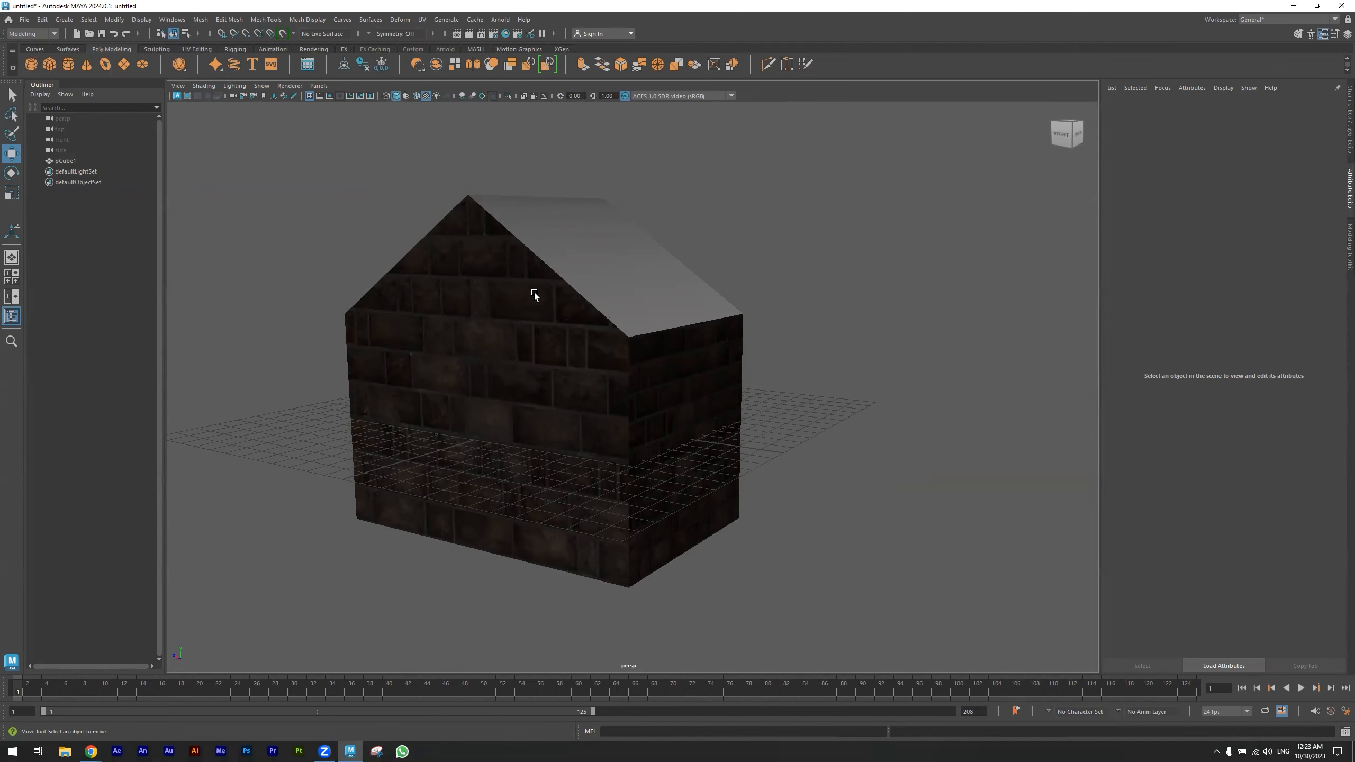
# - Open the UV Editor for the house and select its gable and side wall faces
pyautogui.click(536, 318)
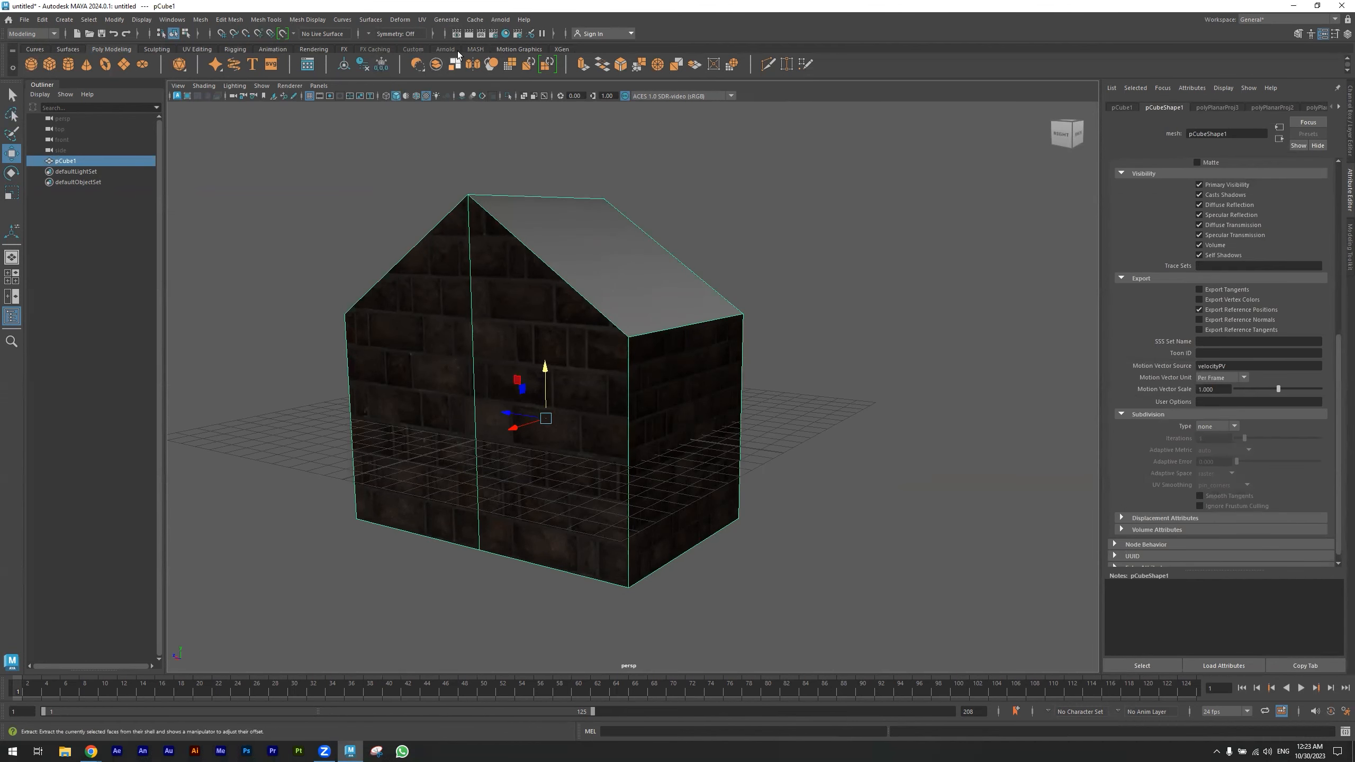
pyautogui.click(421, 20)
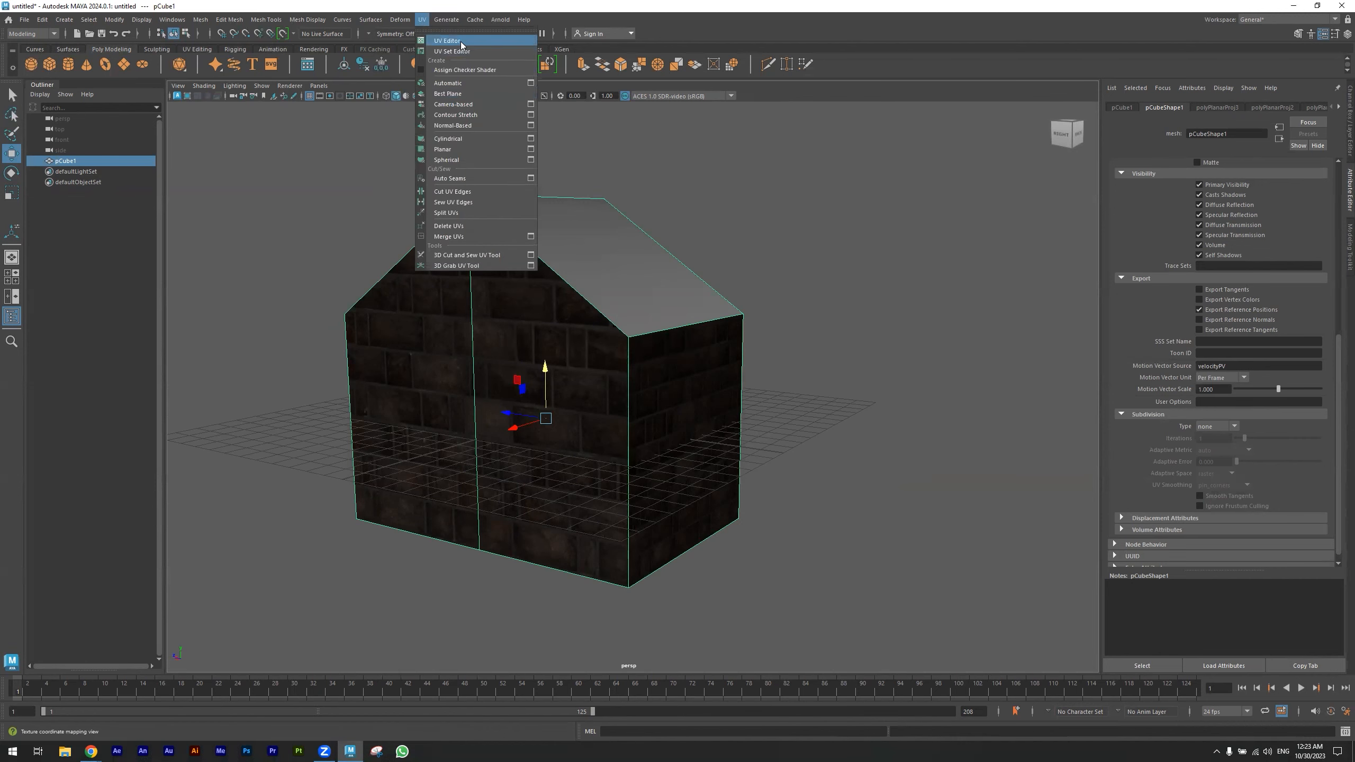
pyautogui.click(463, 42)
pyautogui.keyDown('alt'); pyautogui.moveTo(693, 341); pyautogui.dragTo(597, 354); pyautogui.keyUp('alt')
pyautogui.rightClick(598, 355)
pyautogui.moveTo(897, 373); pyautogui.dragTo(867, 362, button='right')
pyautogui.keyDown('alt'); pyautogui.moveTo(569, 348); pyautogui.dragTo(496, 338, button='middle'); pyautogui.keyUp('alt')
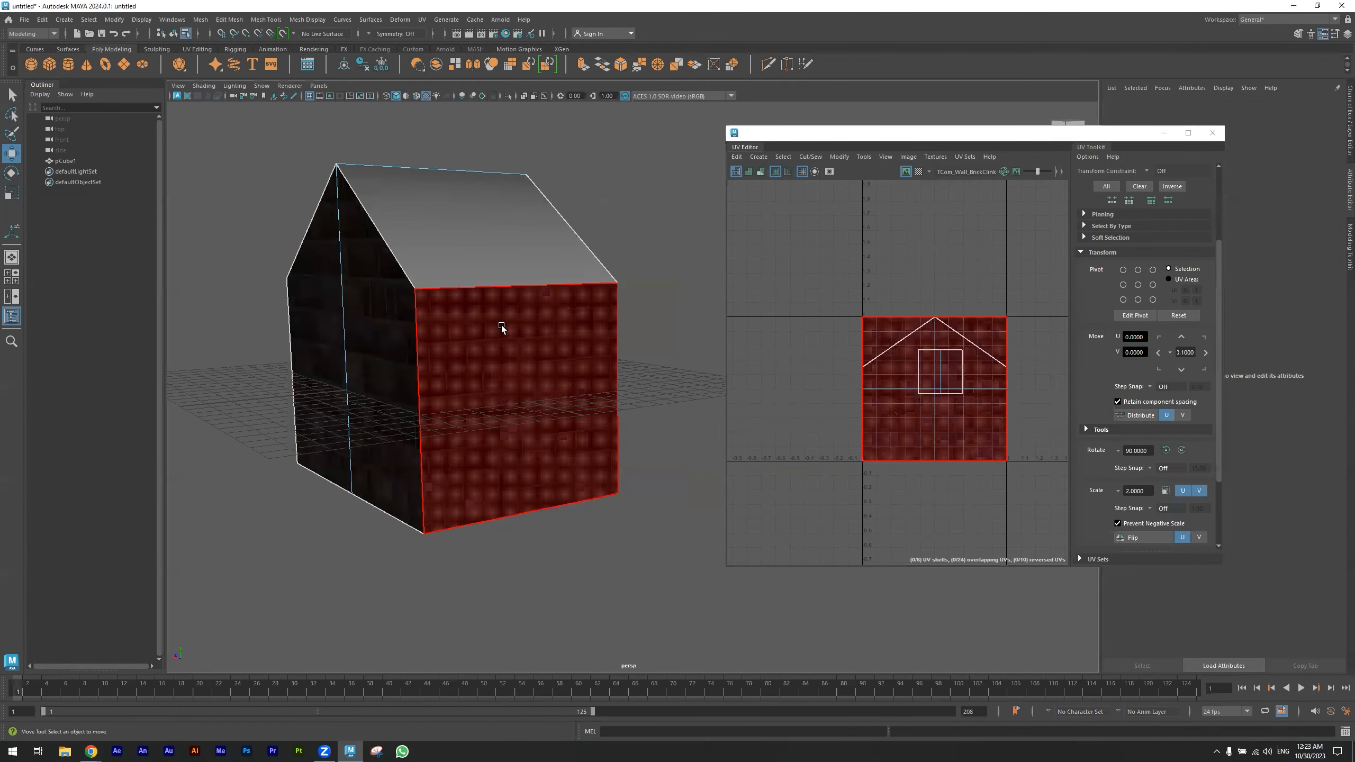
pyautogui.click(508, 332)
pyautogui.keyDown('alt'); pyautogui.moveTo(446, 380); pyautogui.dragTo(397, 401); pyautogui.keyUp('alt')
pyautogui.keyDown('shift'); pyautogui.click(402, 369); pyautogui.keyUp('shift')
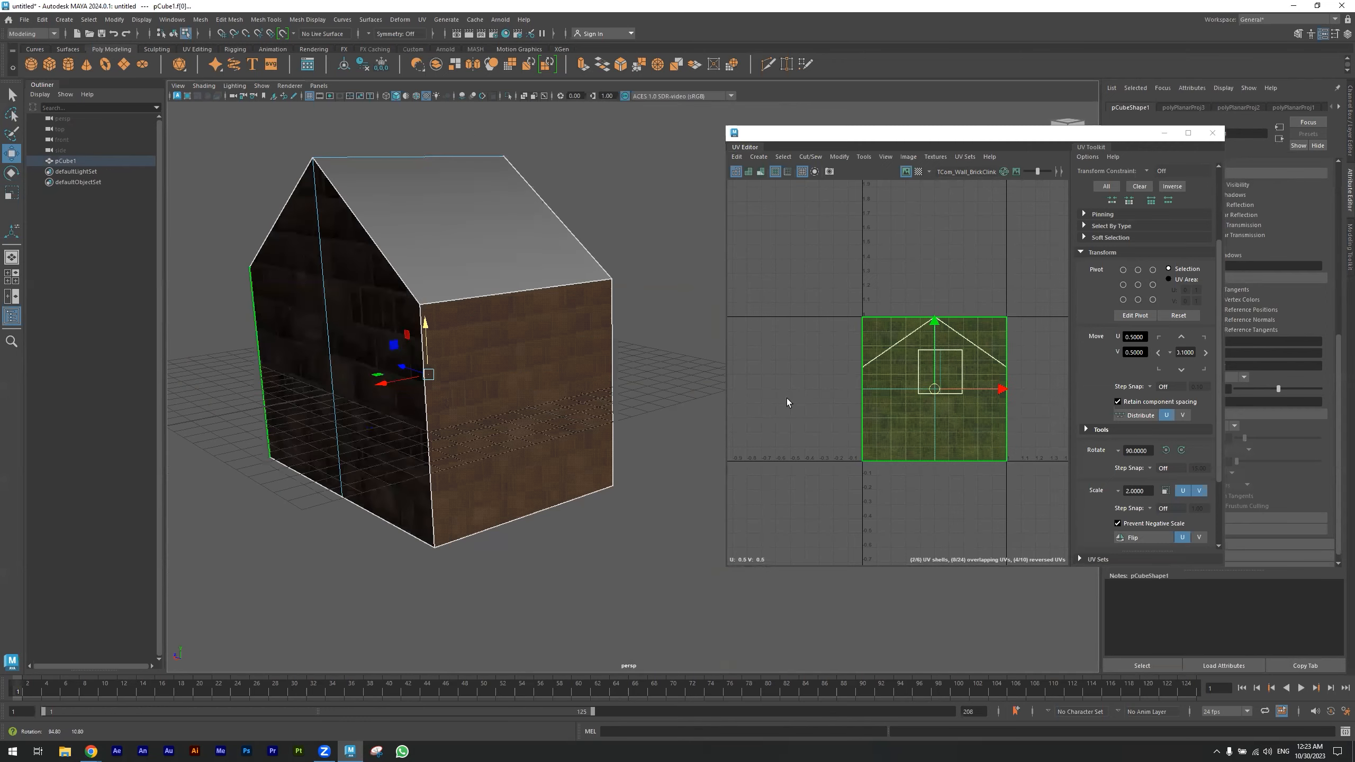
# - Adjust the scale of the selected wall faces' UV shells in the UV Editor
pyautogui.press('r')
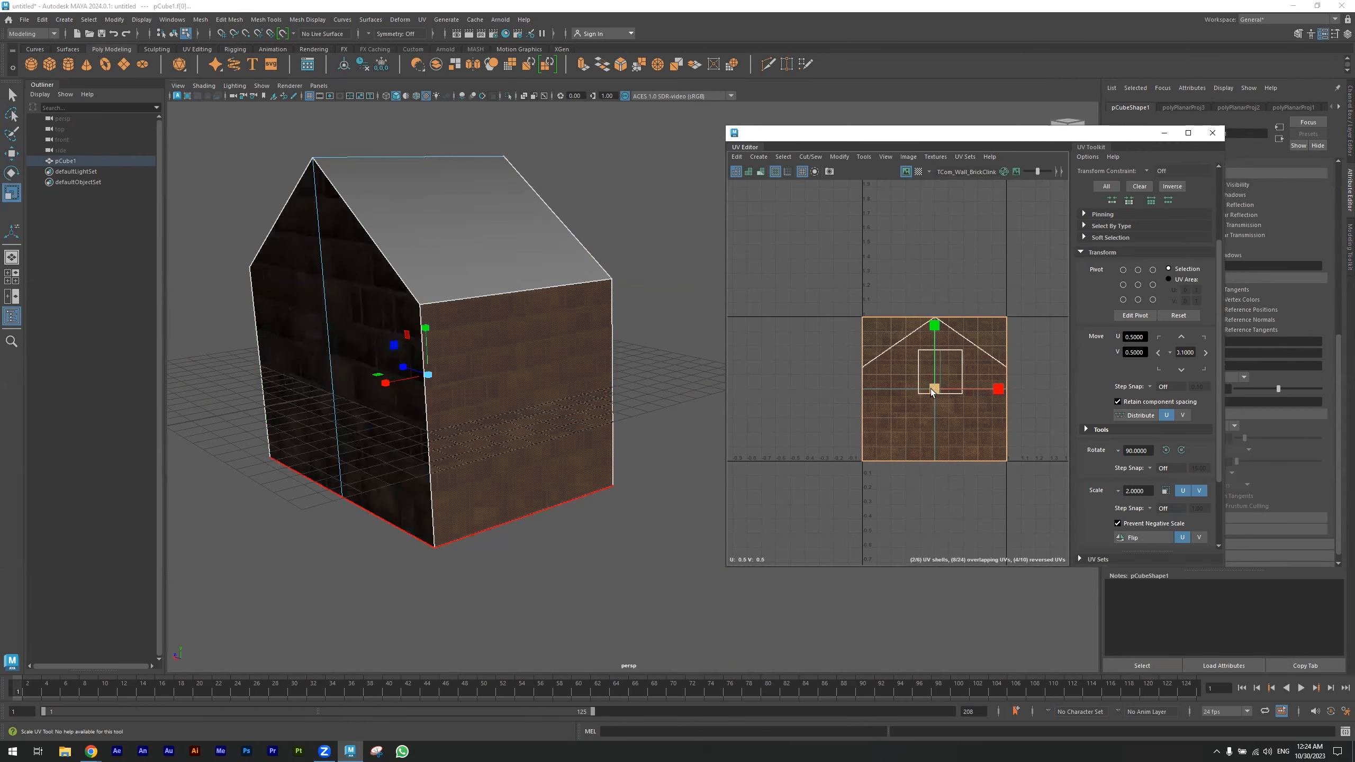
pyautogui.moveTo(932, 388); pyautogui.dragTo(971, 397)
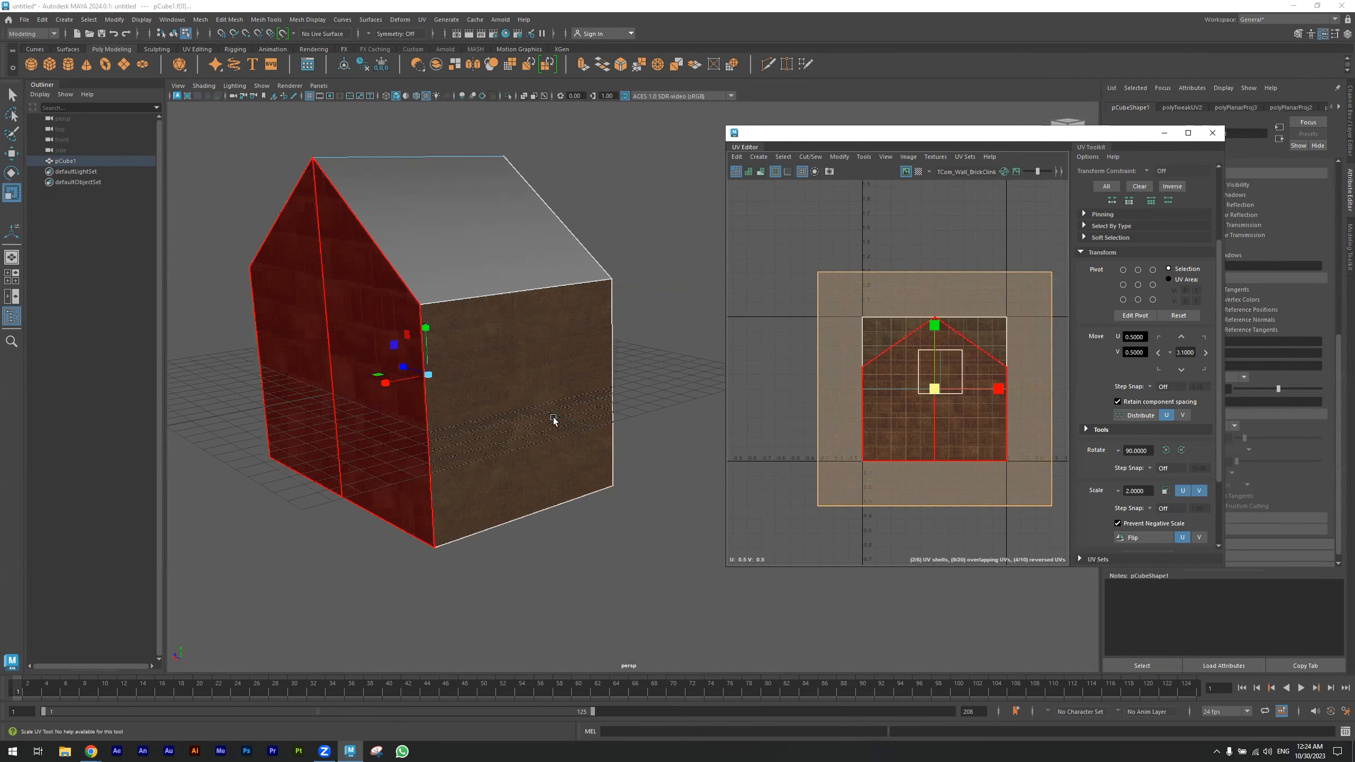
pyautogui.scroll(6, 554, 421)
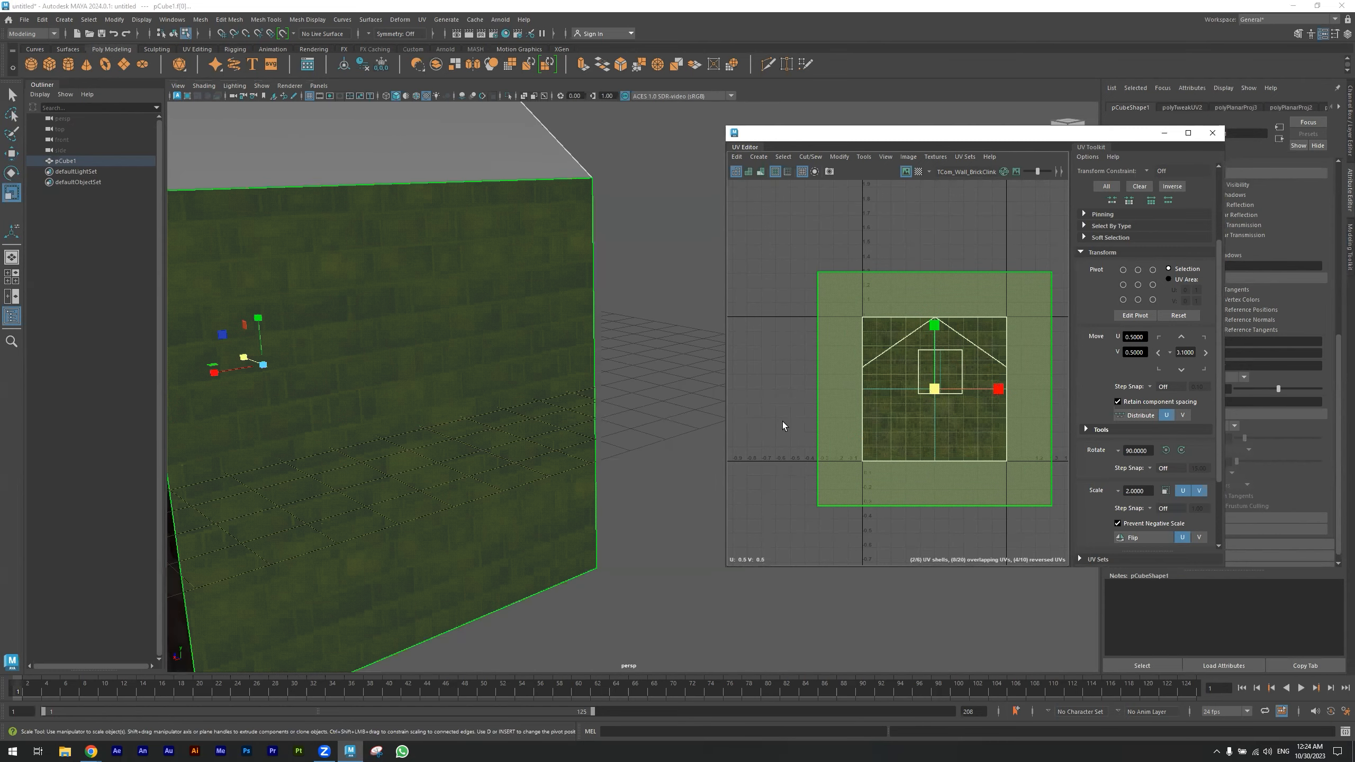
pyautogui.click(782, 426)
pyautogui.scroll(-6, 501, 421)
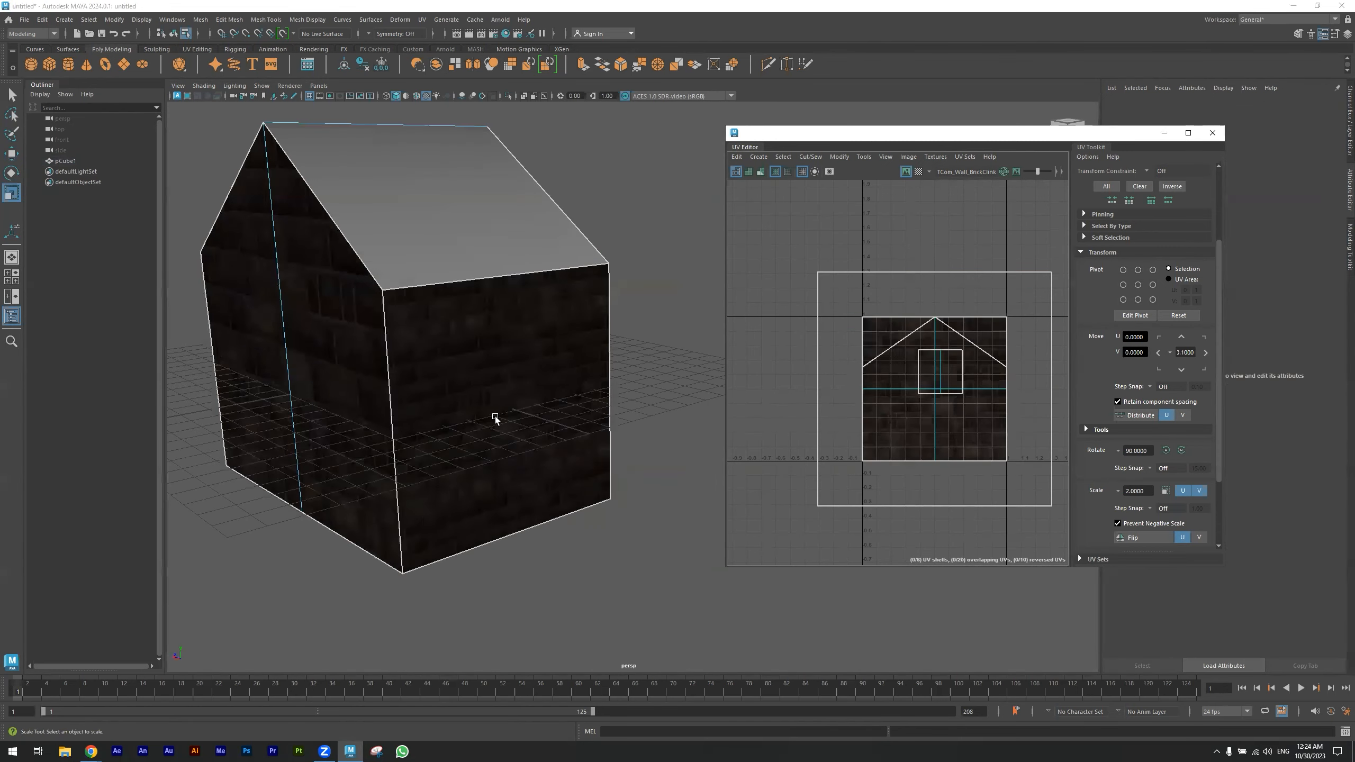
pyautogui.click(879, 430)
pyautogui.hotkey('ctrl', 'z')
pyautogui.moveTo(935, 388); pyautogui.dragTo(904, 393)
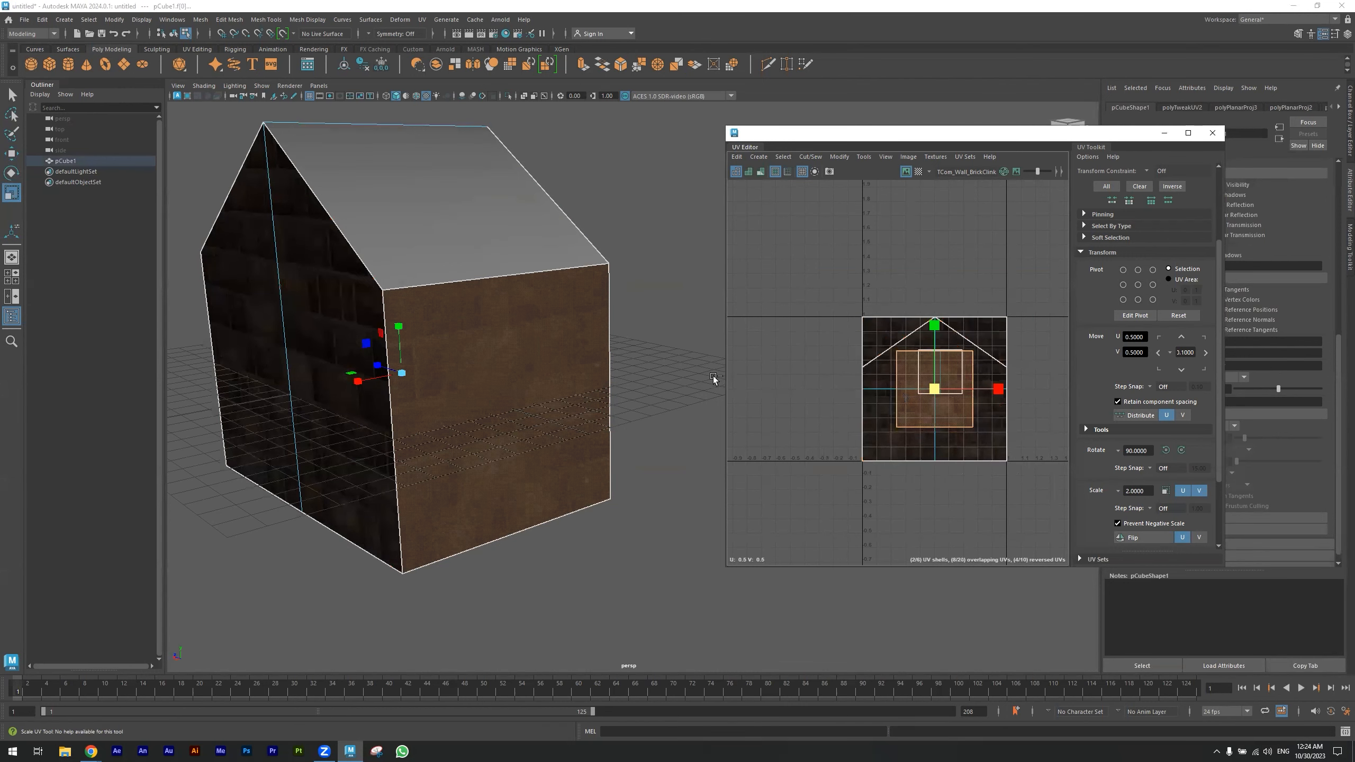
pyautogui.click(689, 373)
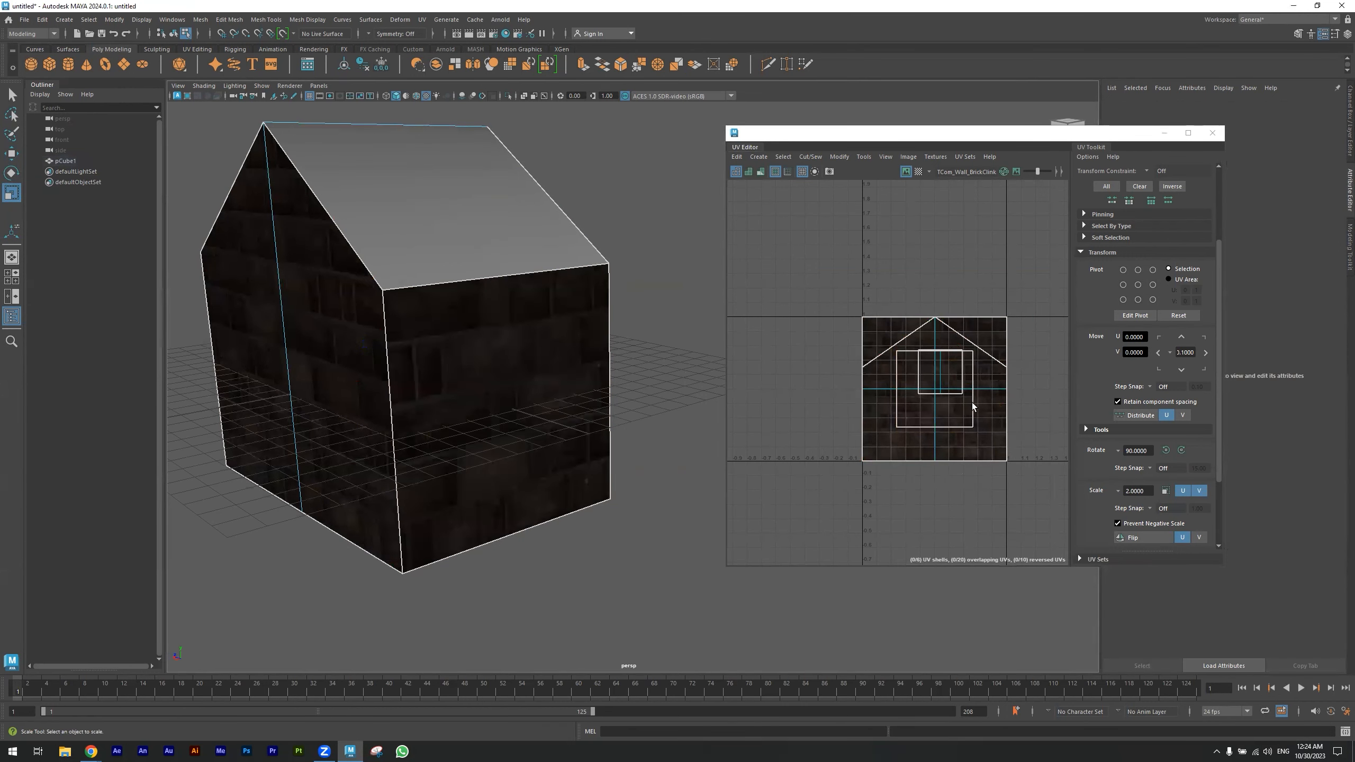
# - Try scaling up the UV shells of the front gable faces, then undo the scaling
pyautogui.click(951, 395)
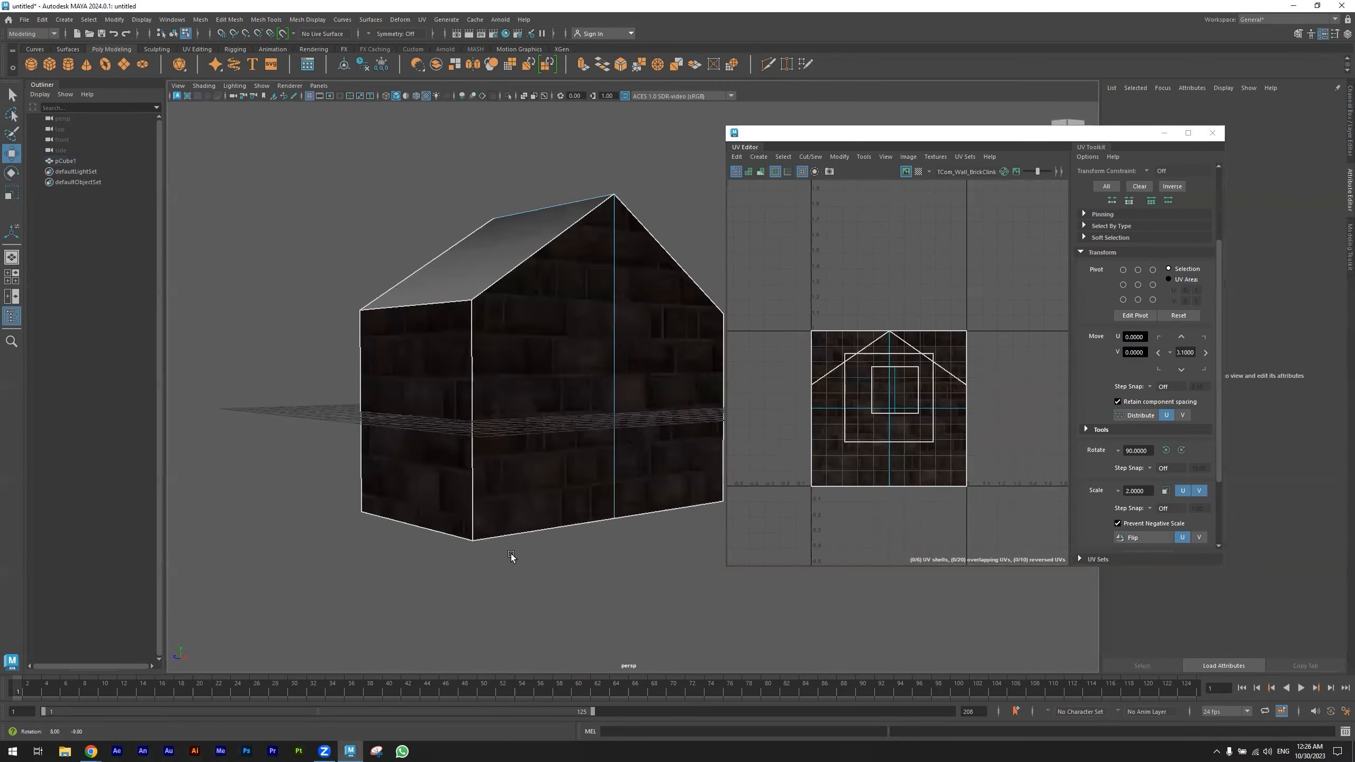
pyautogui.keyDown('alt'); pyautogui.moveTo(511, 557); pyautogui.dragTo(470, 551); pyautogui.keyUp('alt')
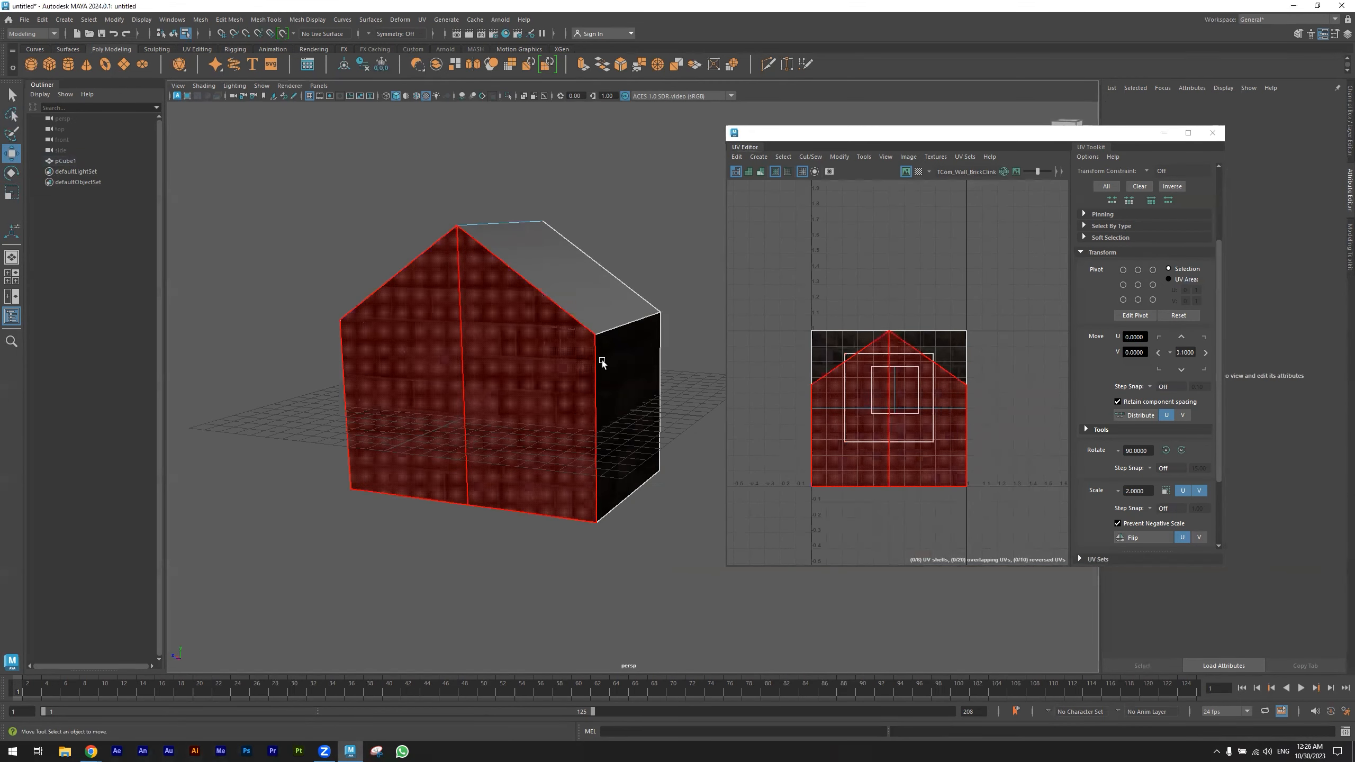
pyautogui.keyDown('alt'); pyautogui.moveTo(601, 430); pyautogui.dragTo(499, 500); pyautogui.keyUp('alt')
pyautogui.moveTo(1002, 287); pyautogui.dragTo(747, 519)
pyautogui.press('r')
pyautogui.moveTo(889, 411); pyautogui.dragTo(976, 413)
pyautogui.click(299, 504)
pyautogui.keyDown('alt'); pyautogui.moveTo(313, 525); pyautogui.dragTo(394, 541); pyautogui.keyUp('alt')
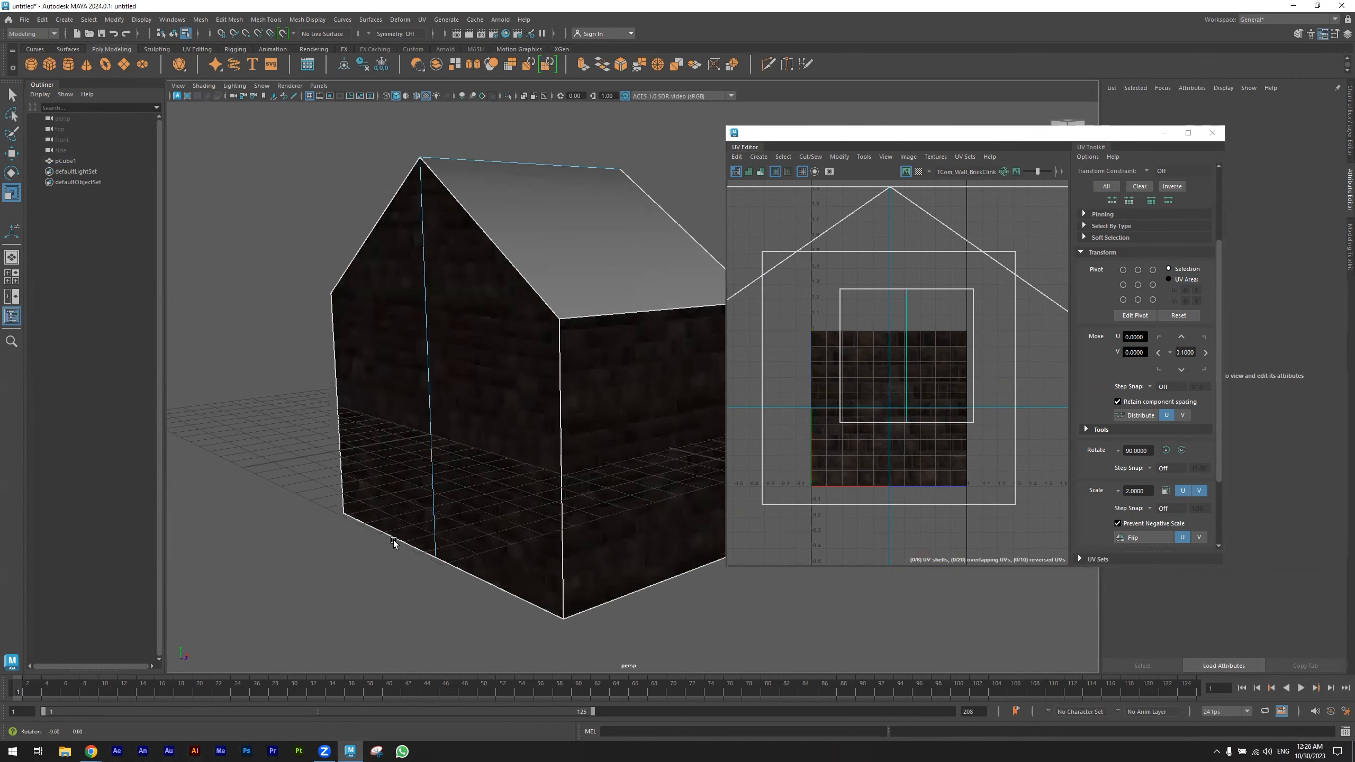
pyautogui.click(474, 533)
pyautogui.hotkey('ctrl', 'z')
pyautogui.hotkey('ctrl', 'z')
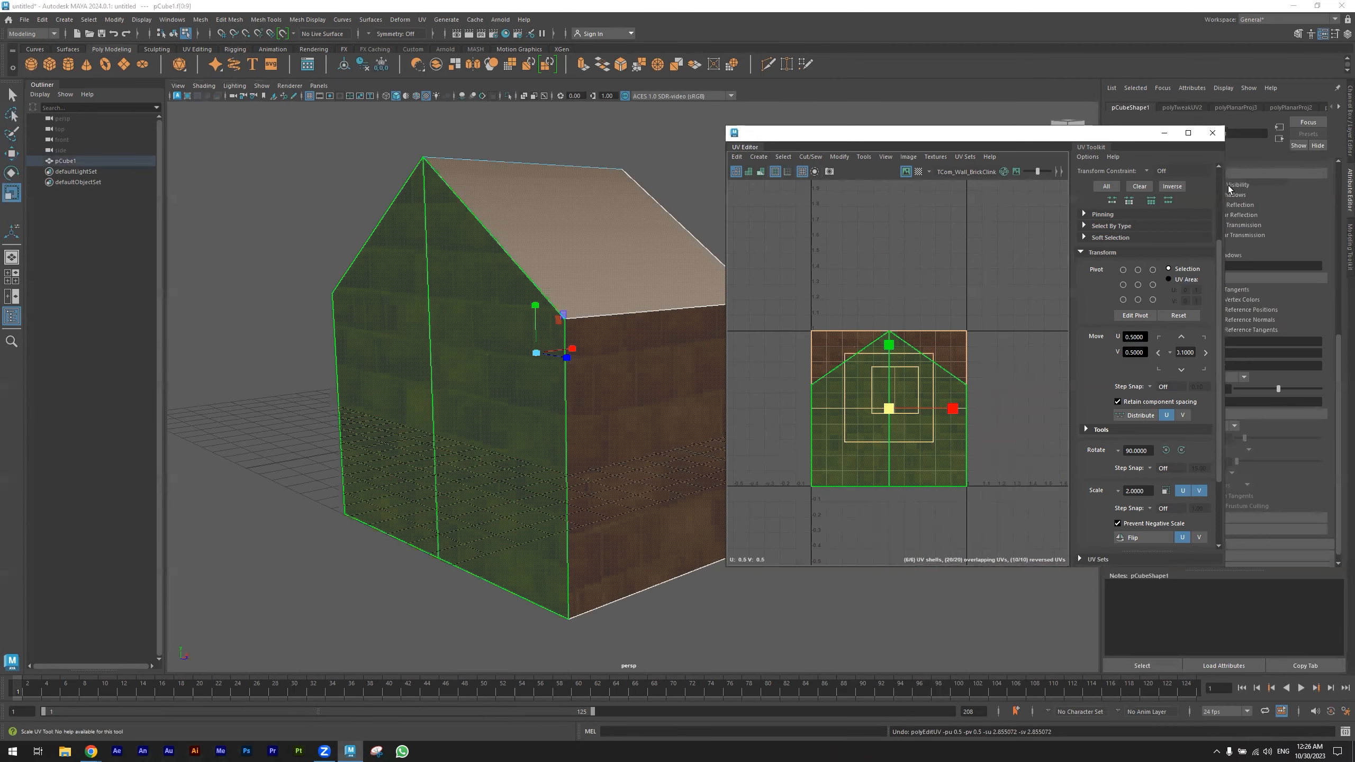
# - Close the UV Editor and orbit around the textured house to inspect the brick mapping
pyautogui.click(1214, 135)
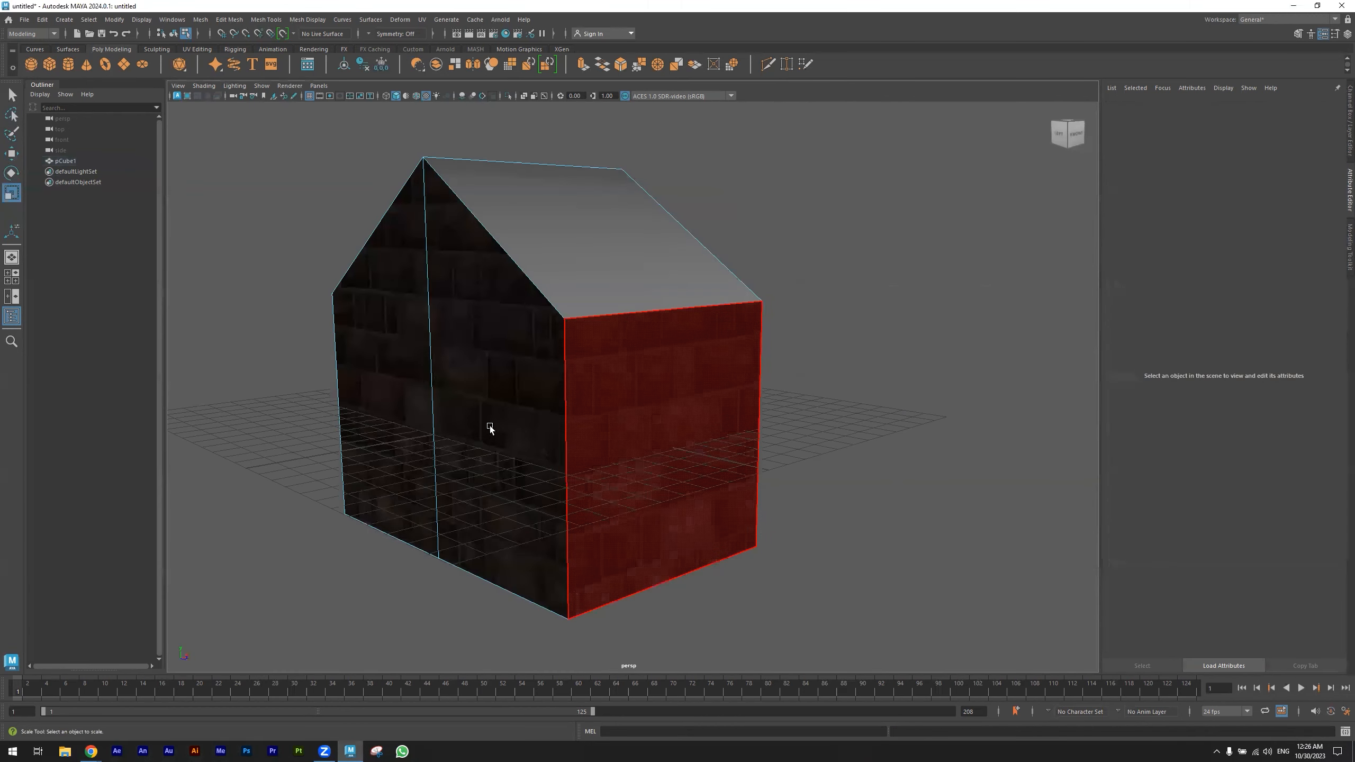
pyautogui.keyDown('alt'); pyautogui.moveTo(490, 424); pyautogui.dragTo(646, 427, button='right'); pyautogui.keyUp('alt')
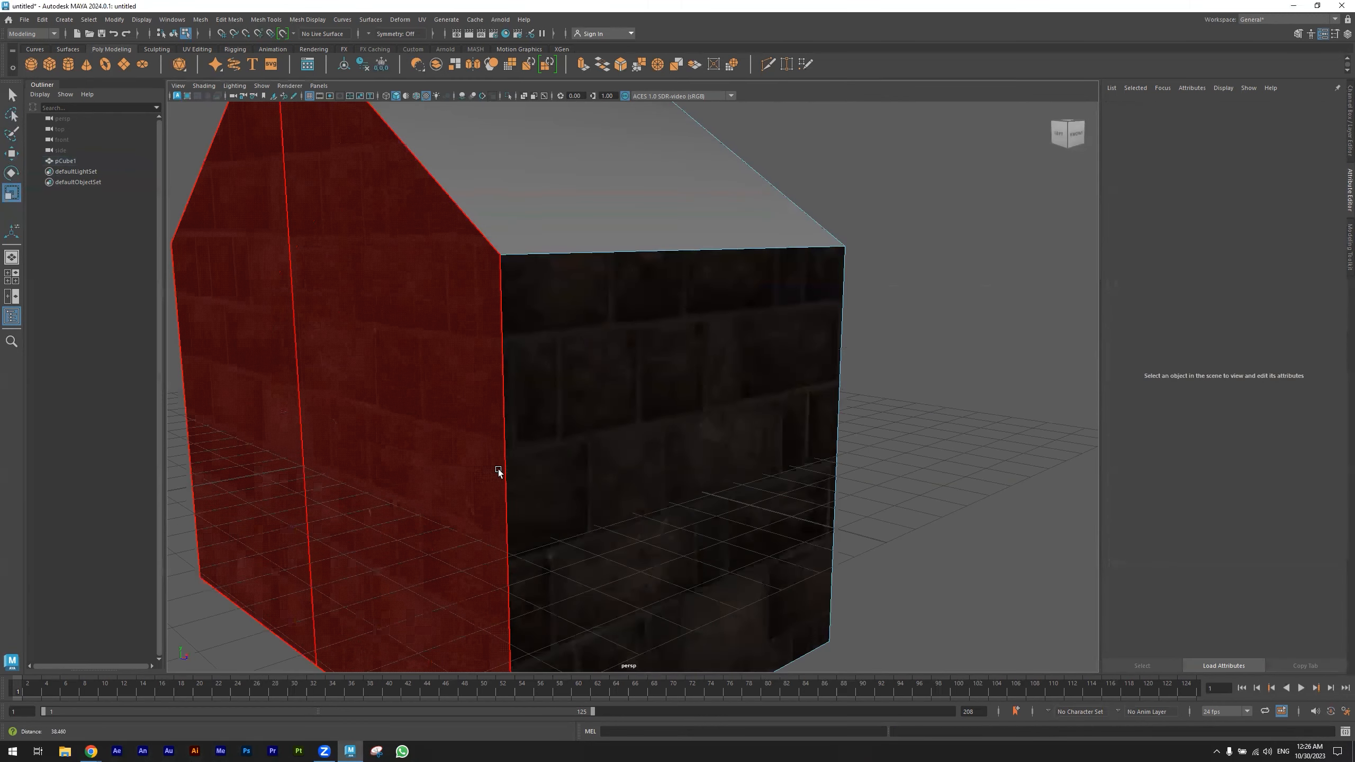
pyautogui.keyDown('alt'); pyautogui.moveTo(498, 469); pyautogui.dragTo(732, 472); pyautogui.keyUp('alt')
pyautogui.keyDown('alt'); pyautogui.moveTo(733, 472); pyautogui.dragTo(543, 452, button='right'); pyautogui.keyUp('alt')
pyautogui.keyDown('alt'); pyautogui.moveTo(543, 443); pyautogui.dragTo(586, 455); pyautogui.keyUp('alt')
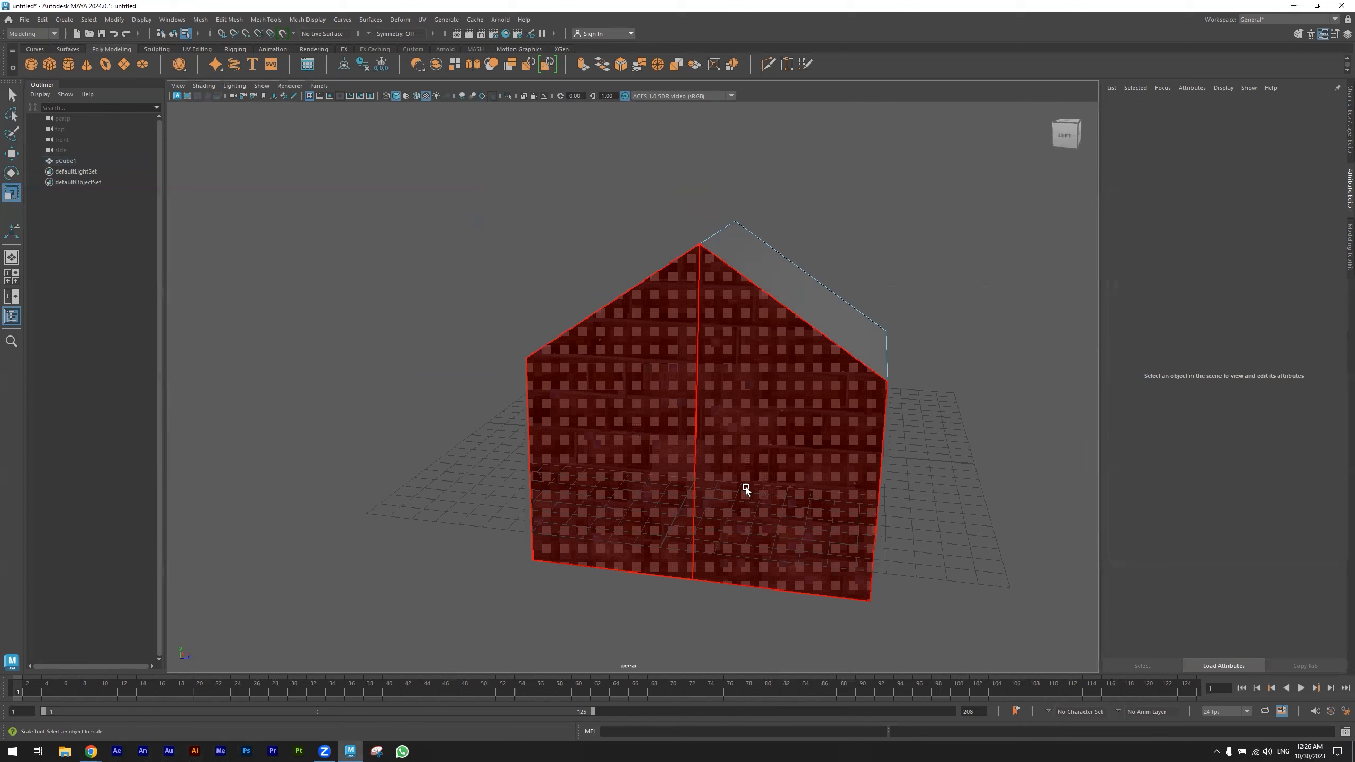
pyautogui.keyDown('alt'); pyautogui.moveTo(747, 488); pyautogui.dragTo(619, 403); pyautogui.keyUp('alt')
pyautogui.moveTo(618, 397); pyautogui.dragTo(690, 374, button='right')
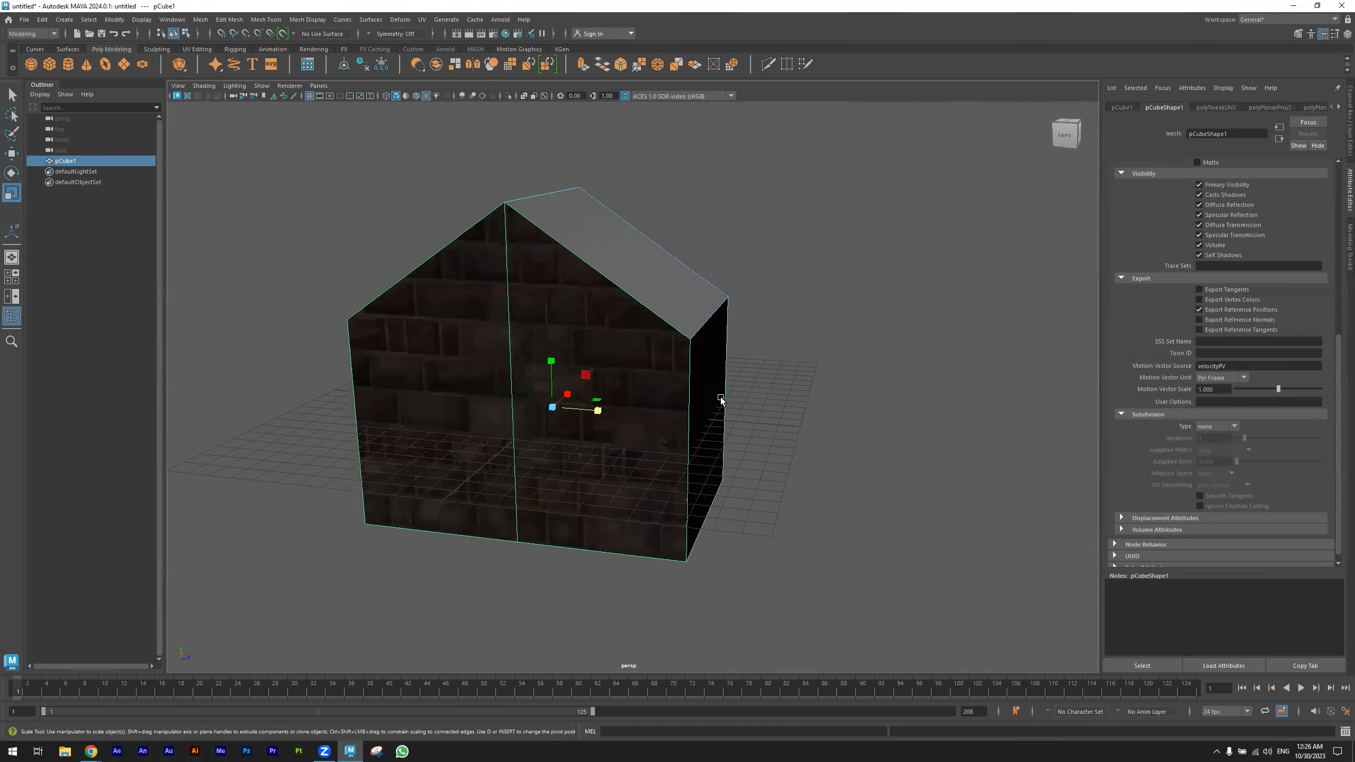
pyautogui.press('f')
pyautogui.scroll(-8, 1299, 108)
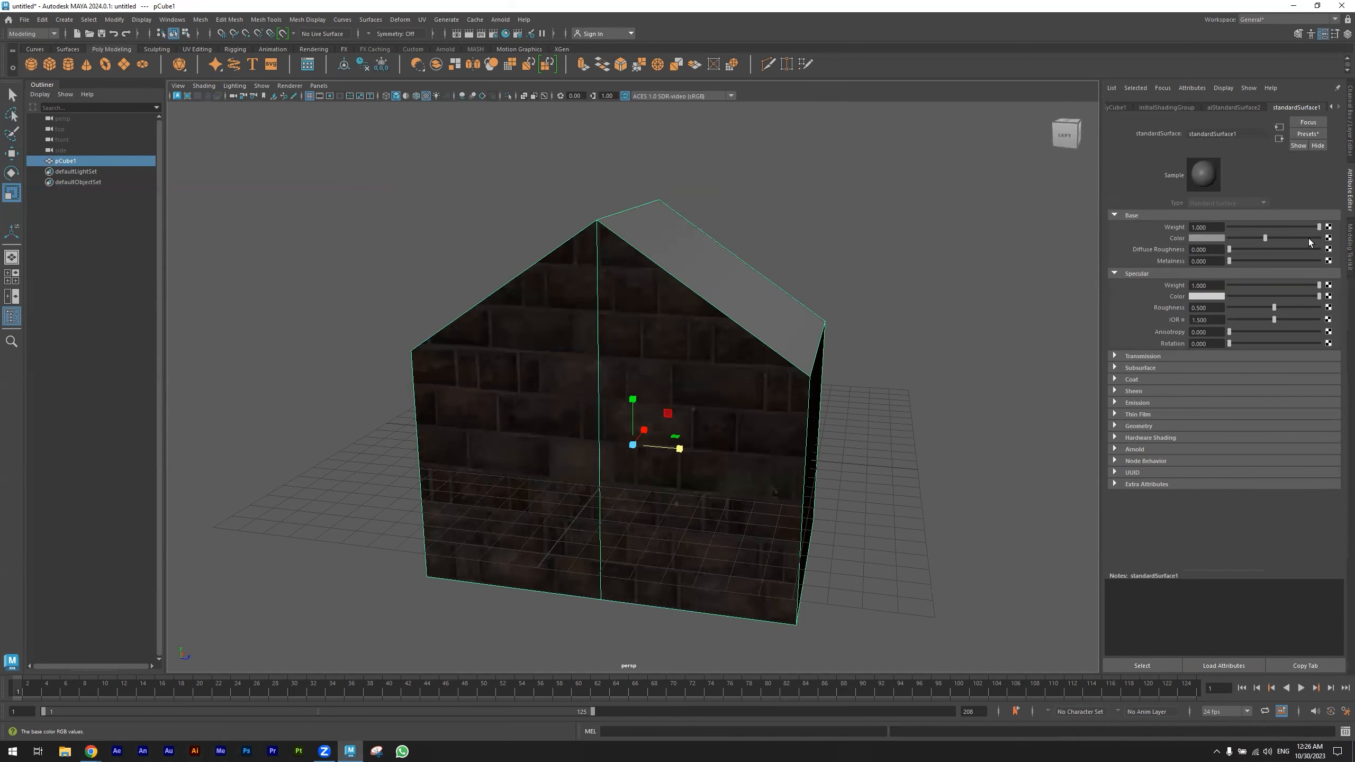
# - Open the brick texture's 2D placement node and set its Repeat UV to 3 in U and 5 in V
pyautogui.click(1245, 106)
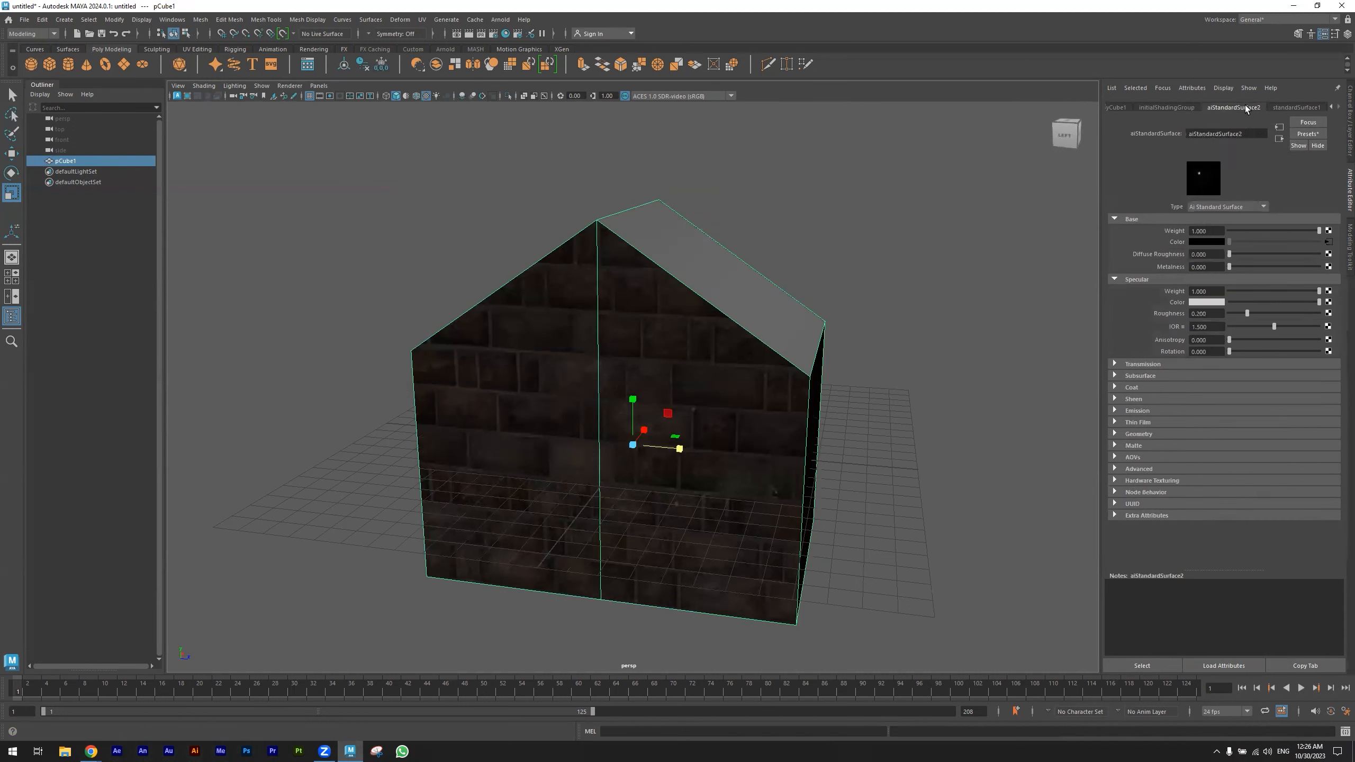
pyautogui.click(1328, 244)
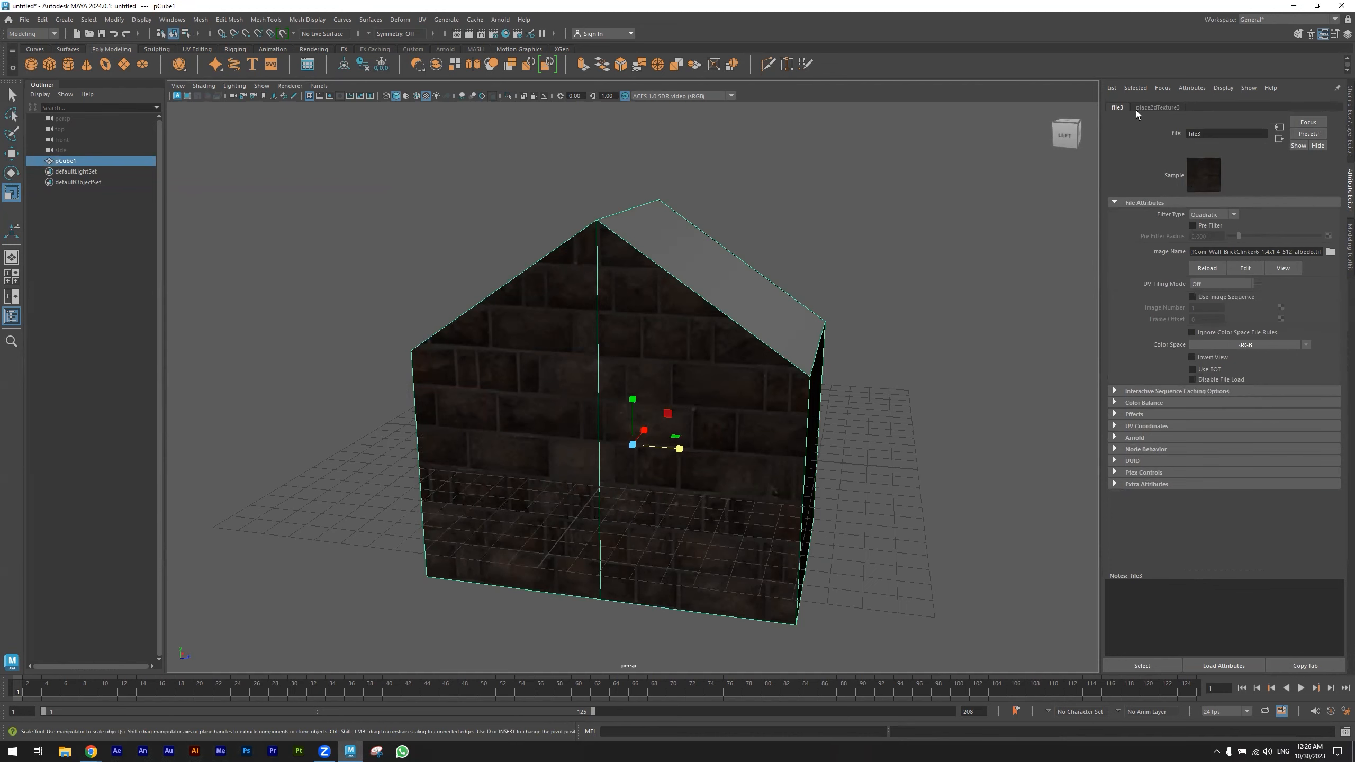
pyautogui.click(1168, 107)
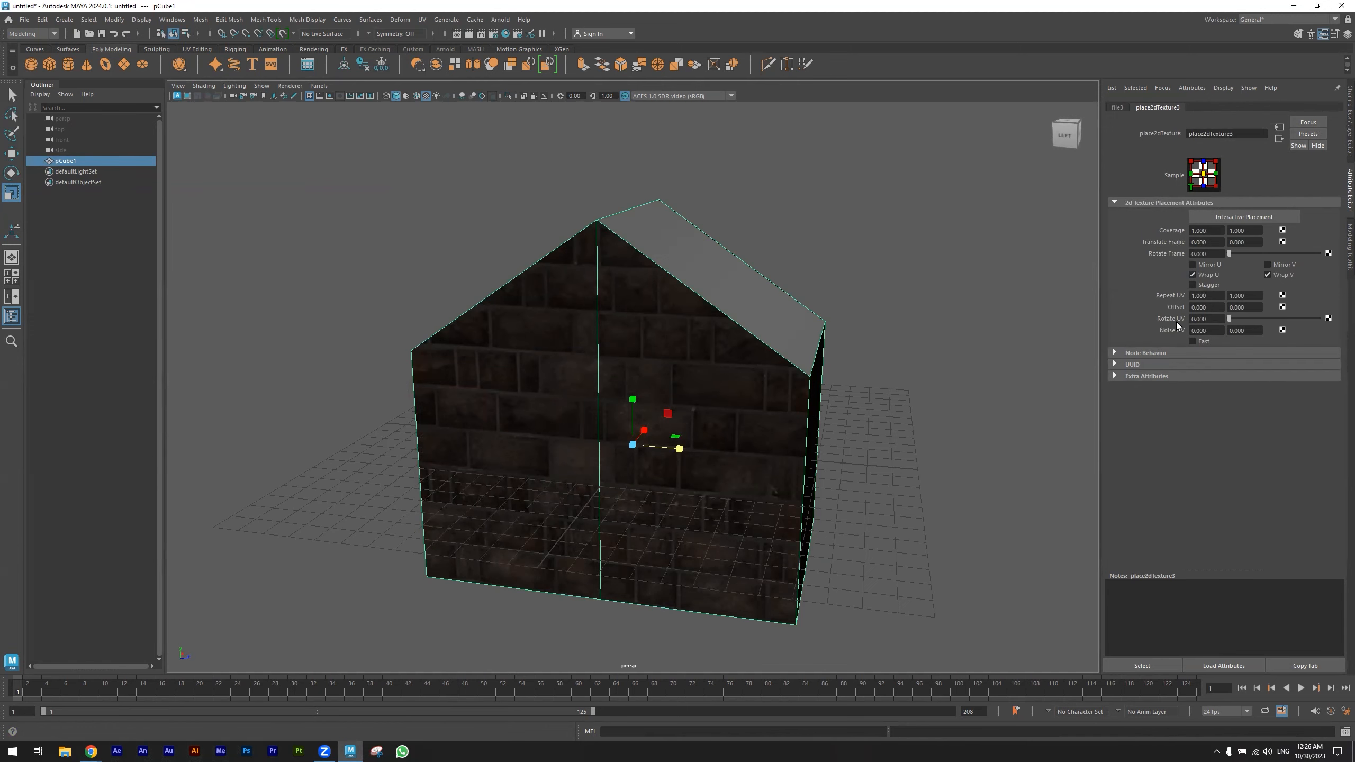
pyautogui.click(1216, 296)
pyautogui.doubleClick(1216, 296)
pyautogui.write('5')
pyautogui.press('Return')
pyautogui.click(1247, 296)
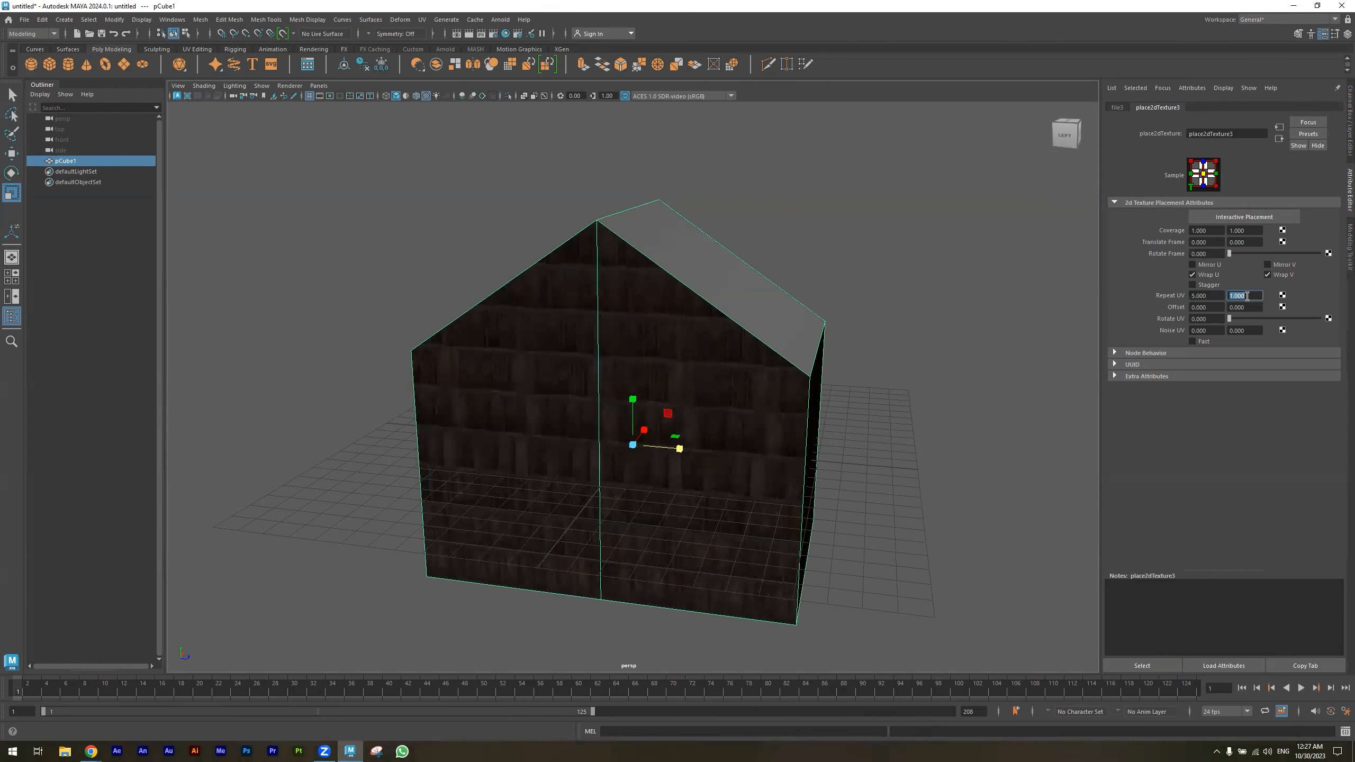
pyautogui.write('5')
pyautogui.press('Return')
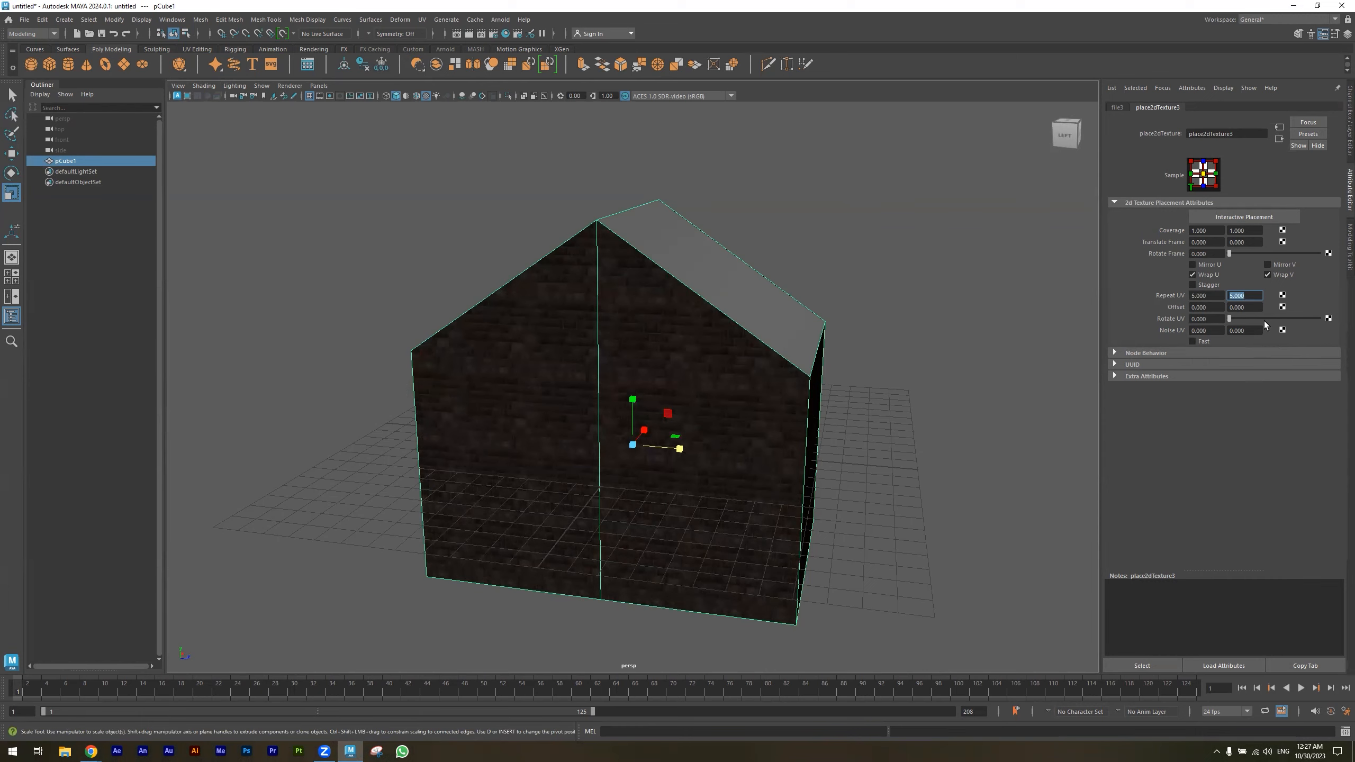
pyautogui.click(1210, 295)
pyautogui.write('3')
pyautogui.press('Return')
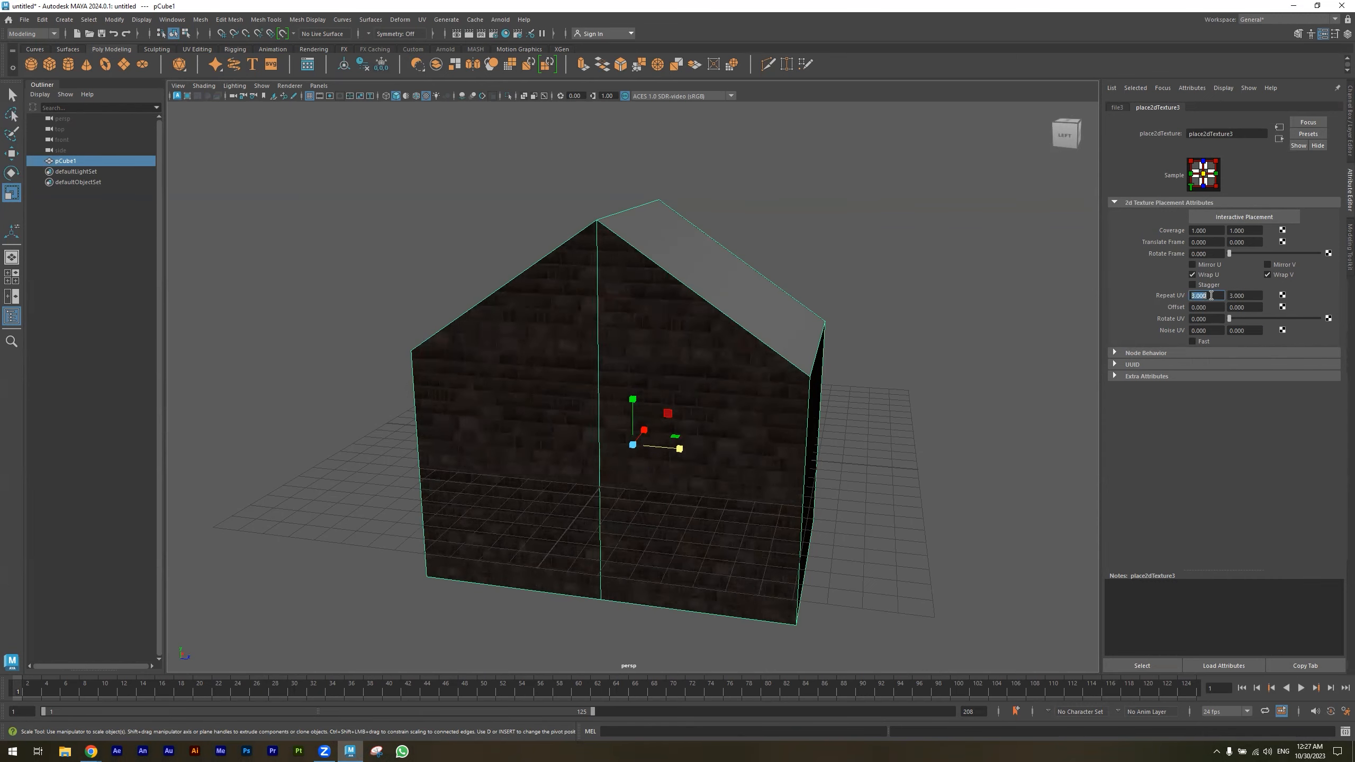
# - Orbit around the house to inspect the repeated brick texture on its walls
pyautogui.keyDown('alt'); pyautogui.moveTo(860, 467); pyautogui.dragTo(983, 481); pyautogui.keyUp('alt')
pyautogui.click(983, 482)
pyautogui.keyDown('alt'); pyautogui.moveTo(1021, 528); pyautogui.dragTo(596, 484); pyautogui.keyUp('alt')
pyautogui.keyDown('alt'); pyautogui.moveTo(596, 484); pyautogui.dragTo(806, 494, button='right'); pyautogui.keyUp('alt')
pyautogui.keyDown('alt'); pyautogui.moveTo(768, 501); pyautogui.dragTo(724, 451, button='middle'); pyautogui.keyUp('alt')
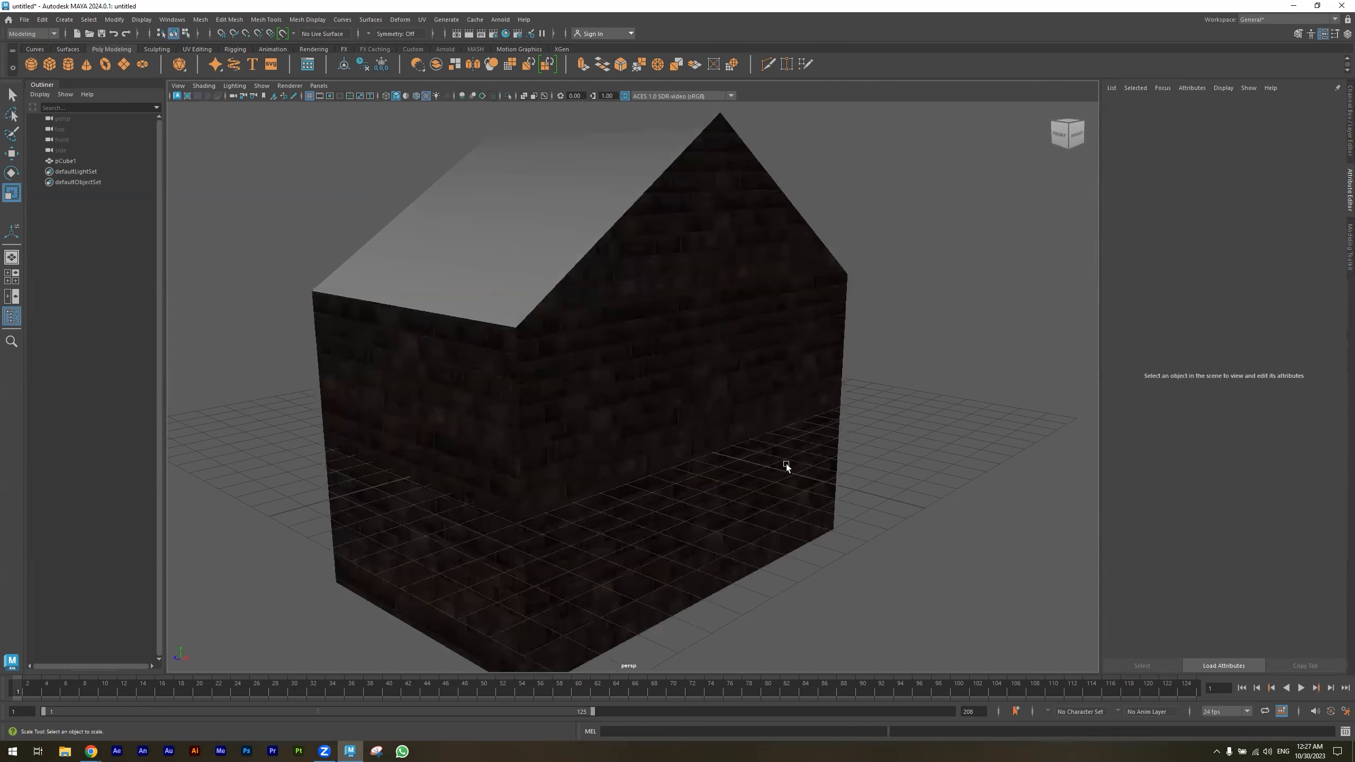
pyautogui.moveTo(801, 472)
pyautogui.keyDown('alt'); pyautogui.mouseDown()
pyautogui.moveTo(727, 475)
pyautogui.moveTo(805, 472)
pyautogui.mouseUp(); pyautogui.keyUp('alt')
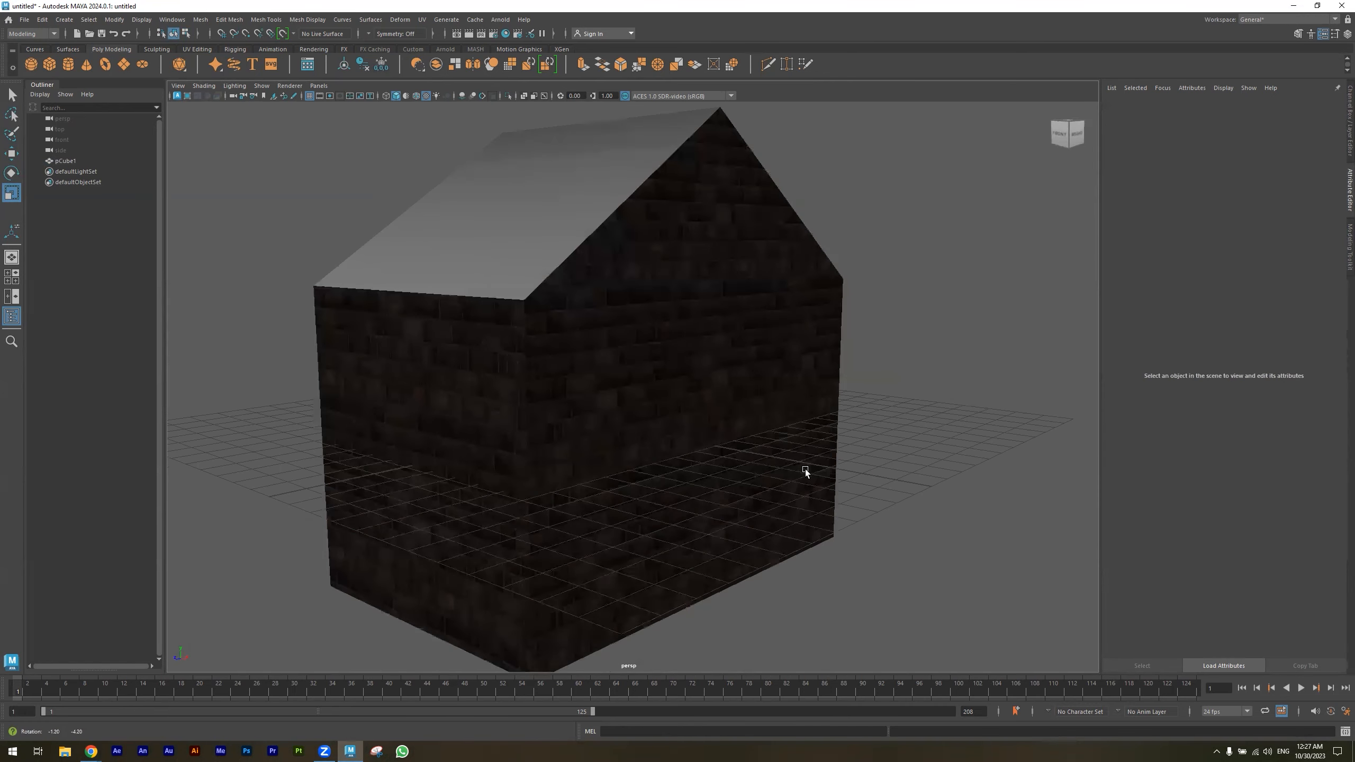
pyautogui.keyDown('alt'); pyautogui.moveTo(805, 472); pyautogui.dragTo(533, 450, button='right'); pyautogui.keyUp('alt')
pyautogui.keyDown('alt'); pyautogui.moveTo(534, 450); pyautogui.dragTo(580, 438); pyautogui.keyUp('alt')
# - Select the house and set its material's specular roughness to about 0.54 and diffuse roughness to 0
pyautogui.click(627, 377)
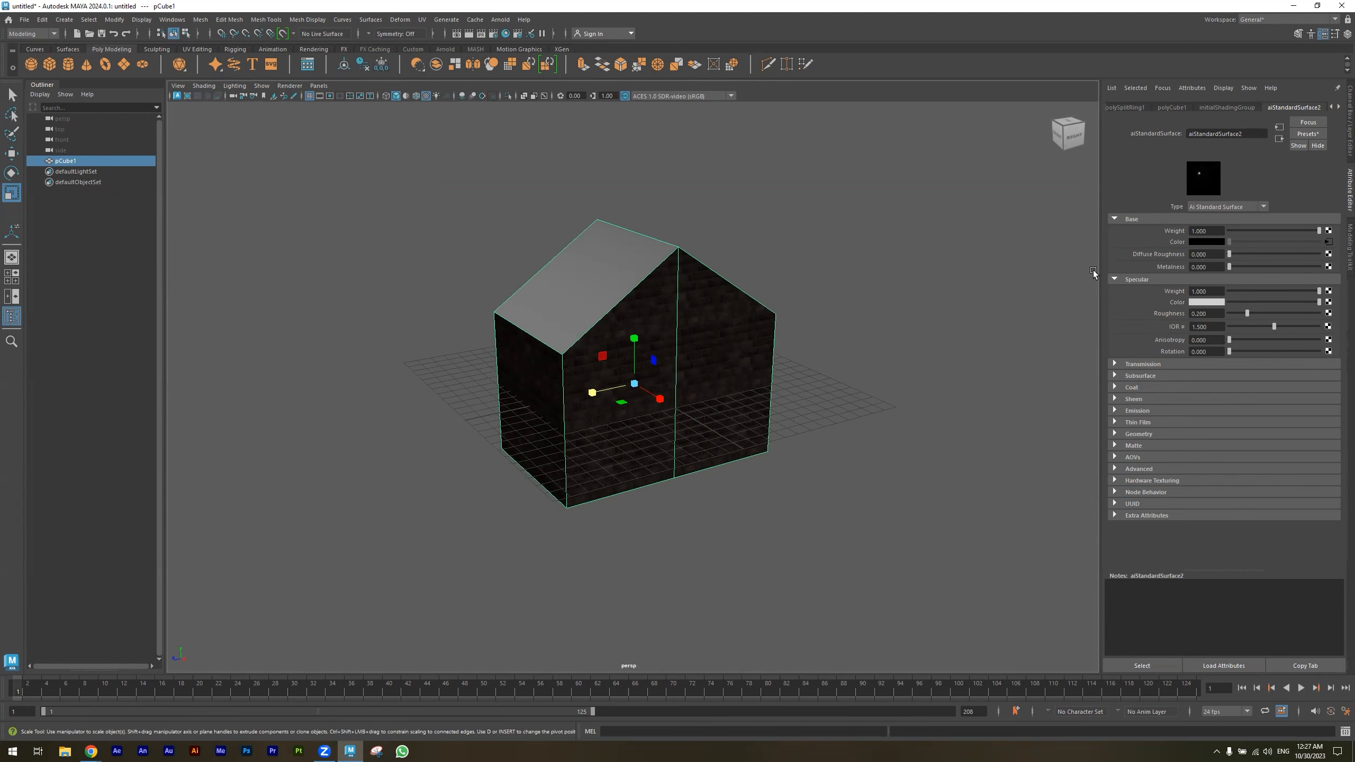
pyautogui.scroll(4, 812, 381)
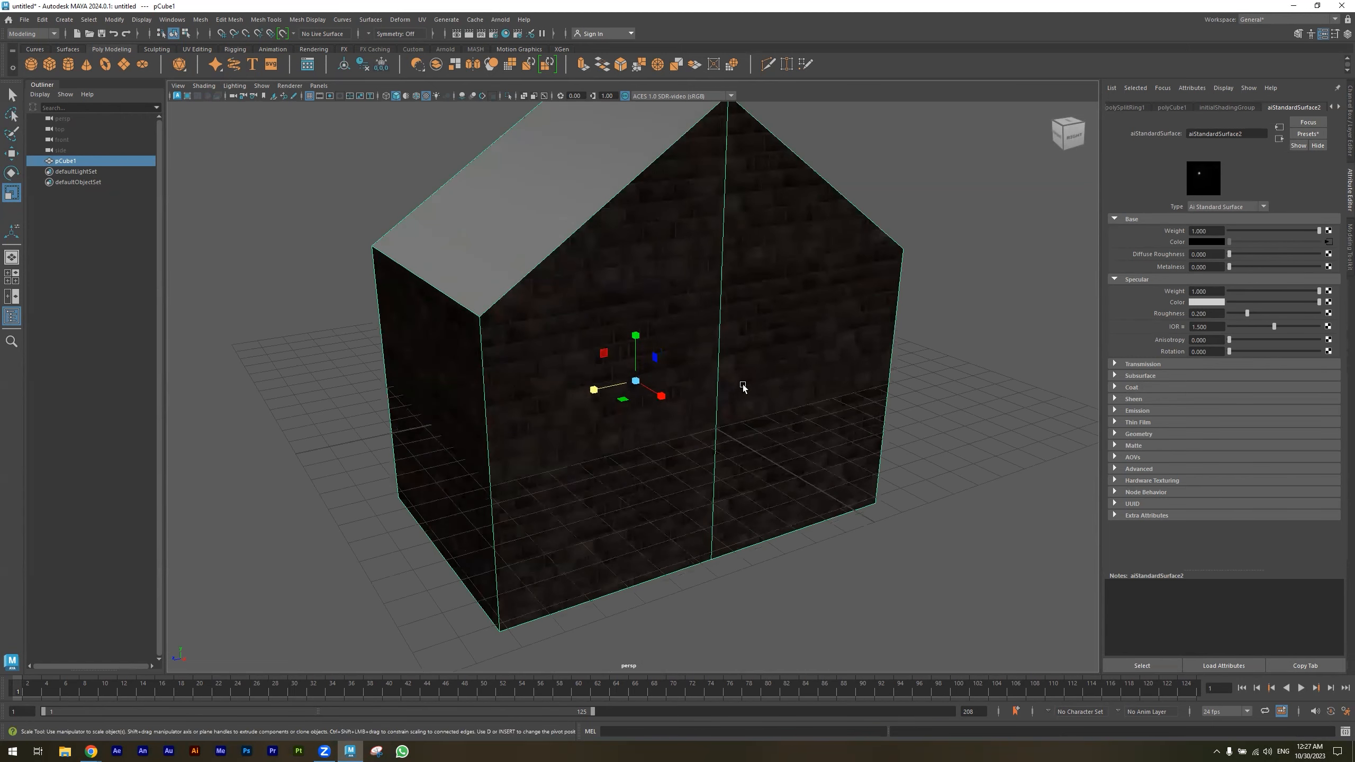
pyautogui.keyDown('alt'); pyautogui.moveTo(743, 384); pyautogui.dragTo(711, 424, button='middle'); pyautogui.keyUp('alt')
pyautogui.keyDown('alt'); pyautogui.moveTo(587, 432); pyautogui.dragTo(591, 432); pyautogui.keyUp('alt')
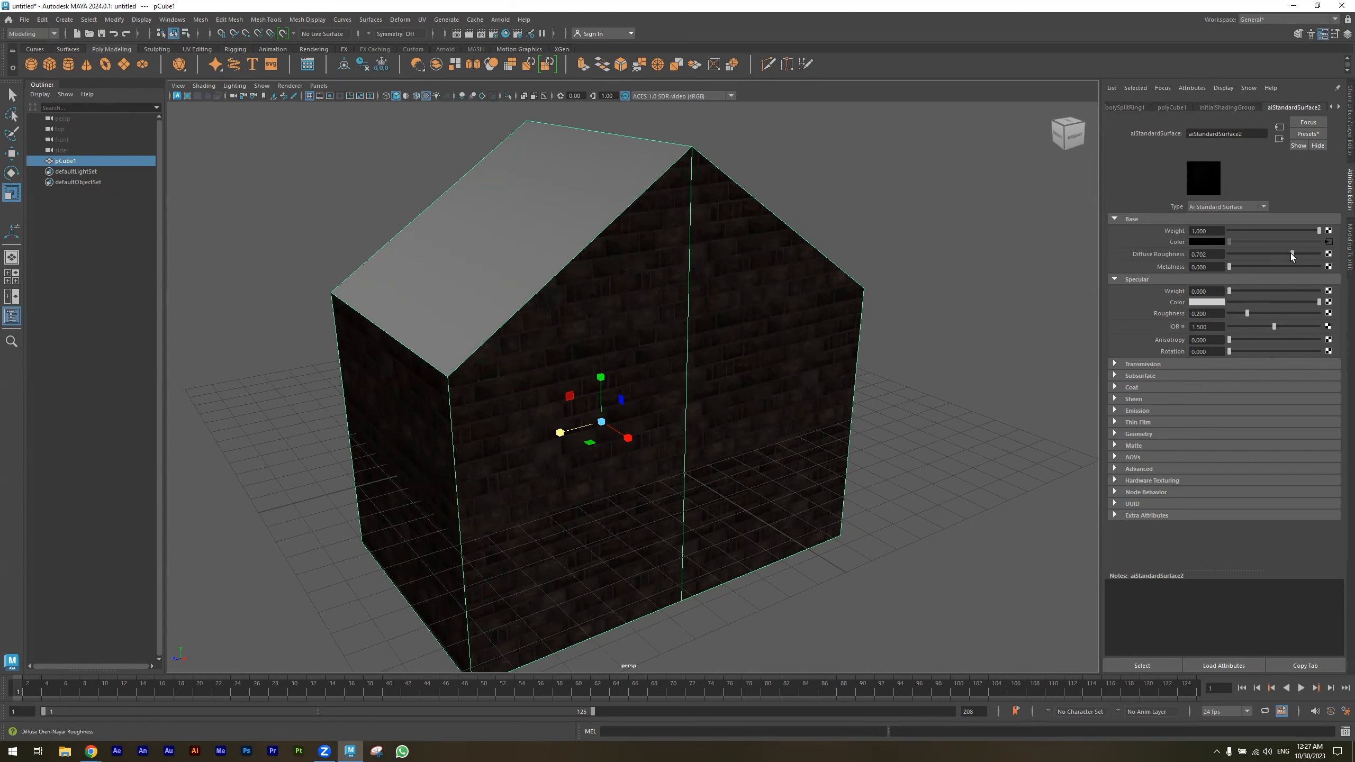
pyautogui.click(1259, 315)
pyautogui.moveTo(1270, 253); pyautogui.dragTo(1225, 255)
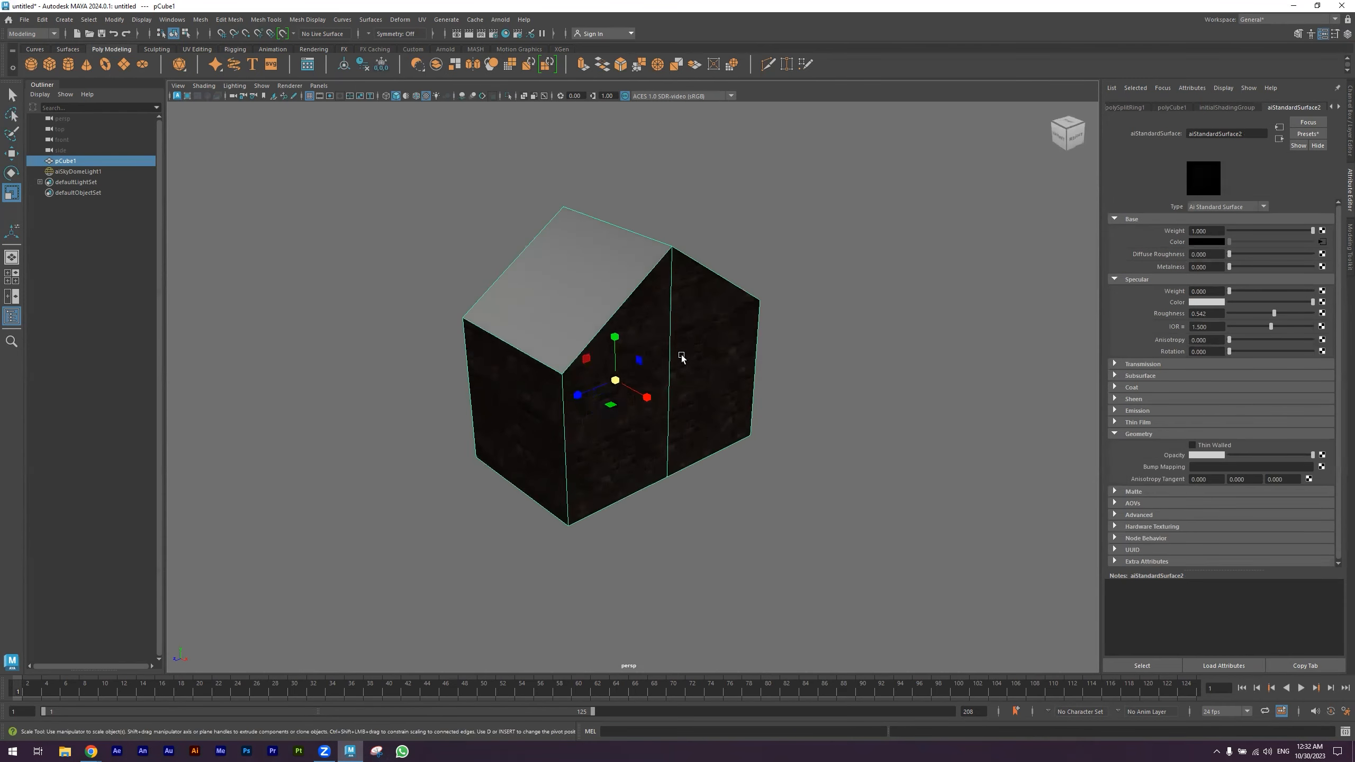
pyautogui.keyDown('alt'); pyautogui.moveTo(682, 357); pyautogui.dragTo(750, 392); pyautogui.keyUp('alt')
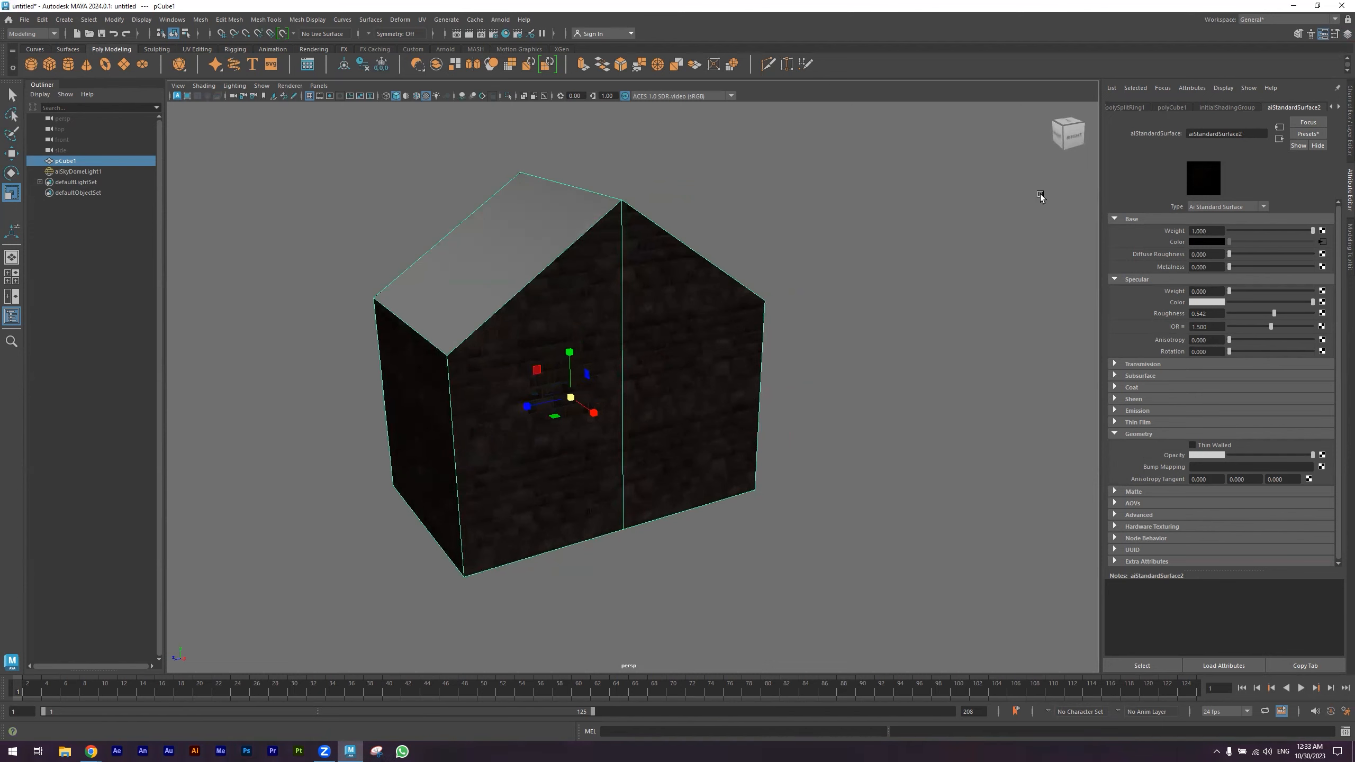
# - Open the house material's shading group and create a File node as its displacement material
pyautogui.click(1243, 107)
pyautogui.click(1284, 108)
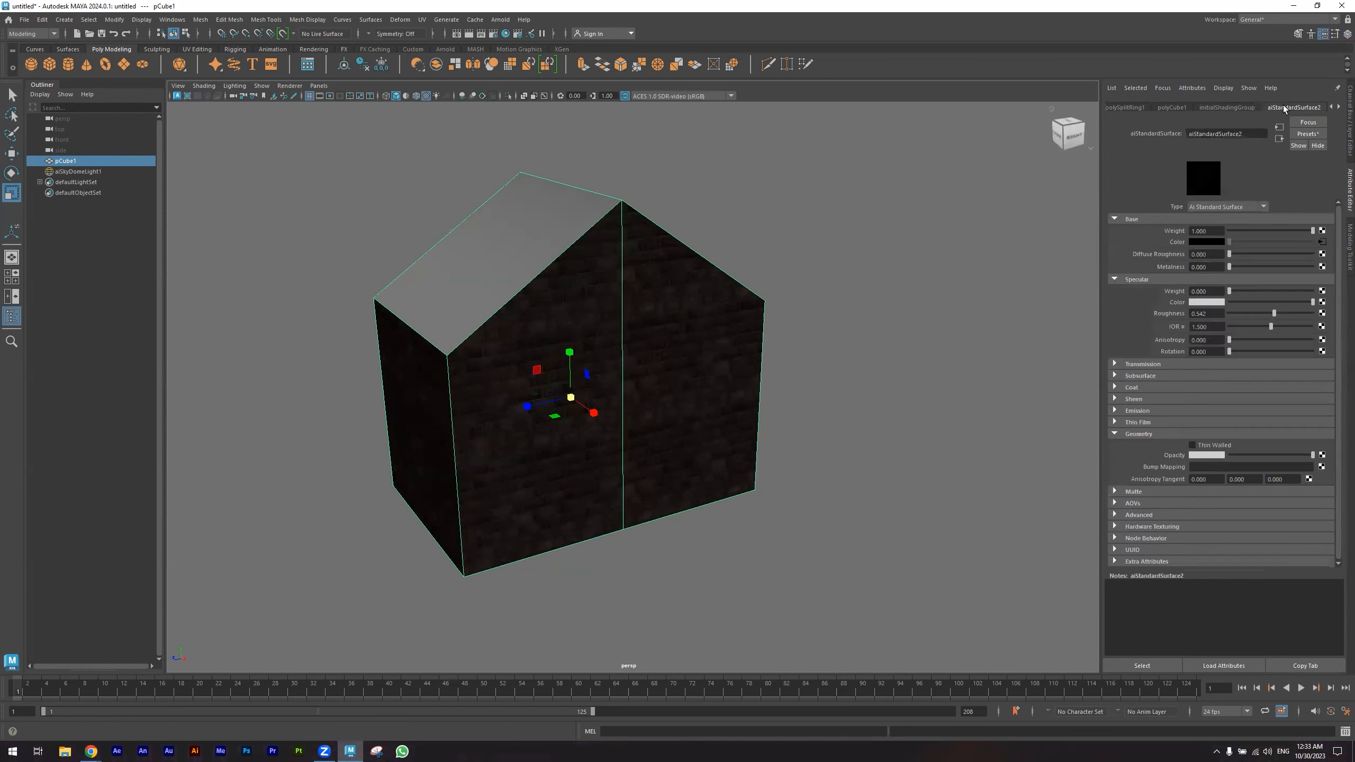
pyautogui.click(1281, 140)
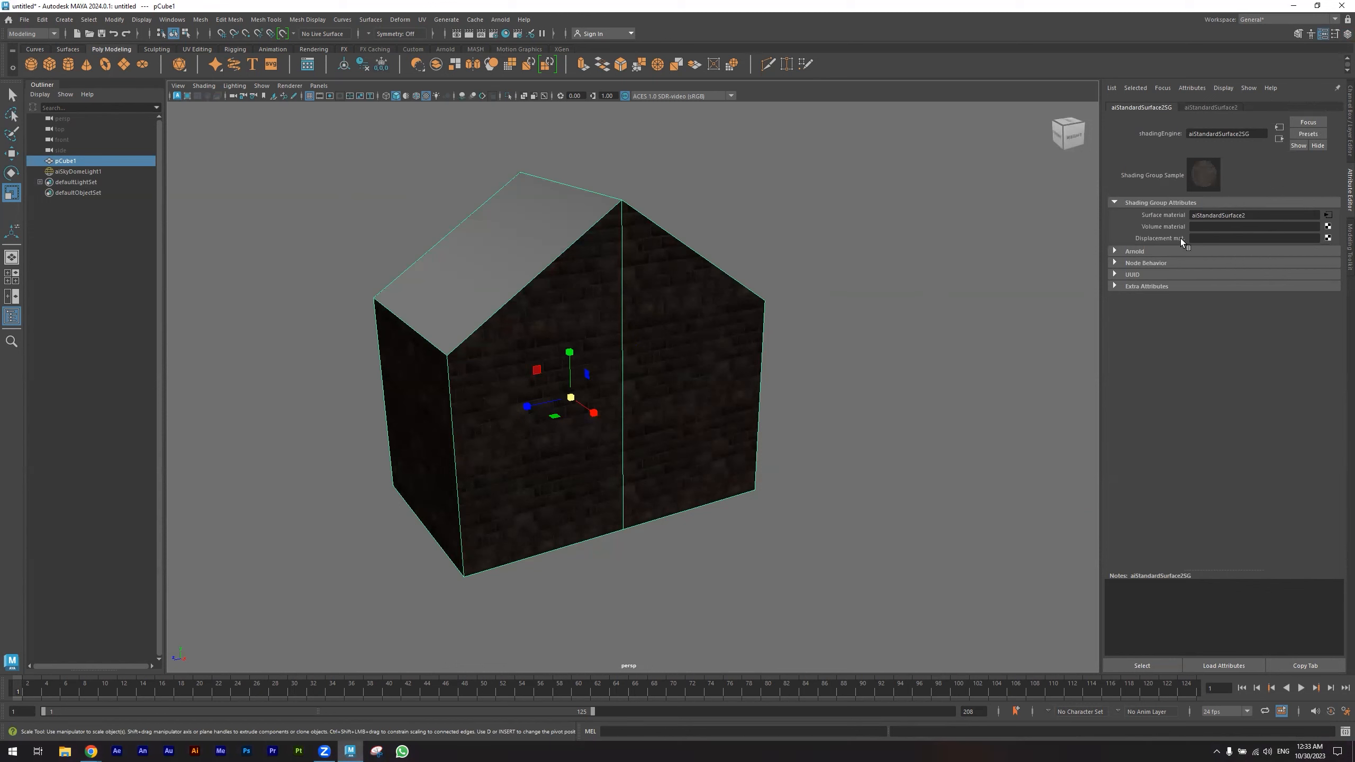
pyautogui.click(1329, 239)
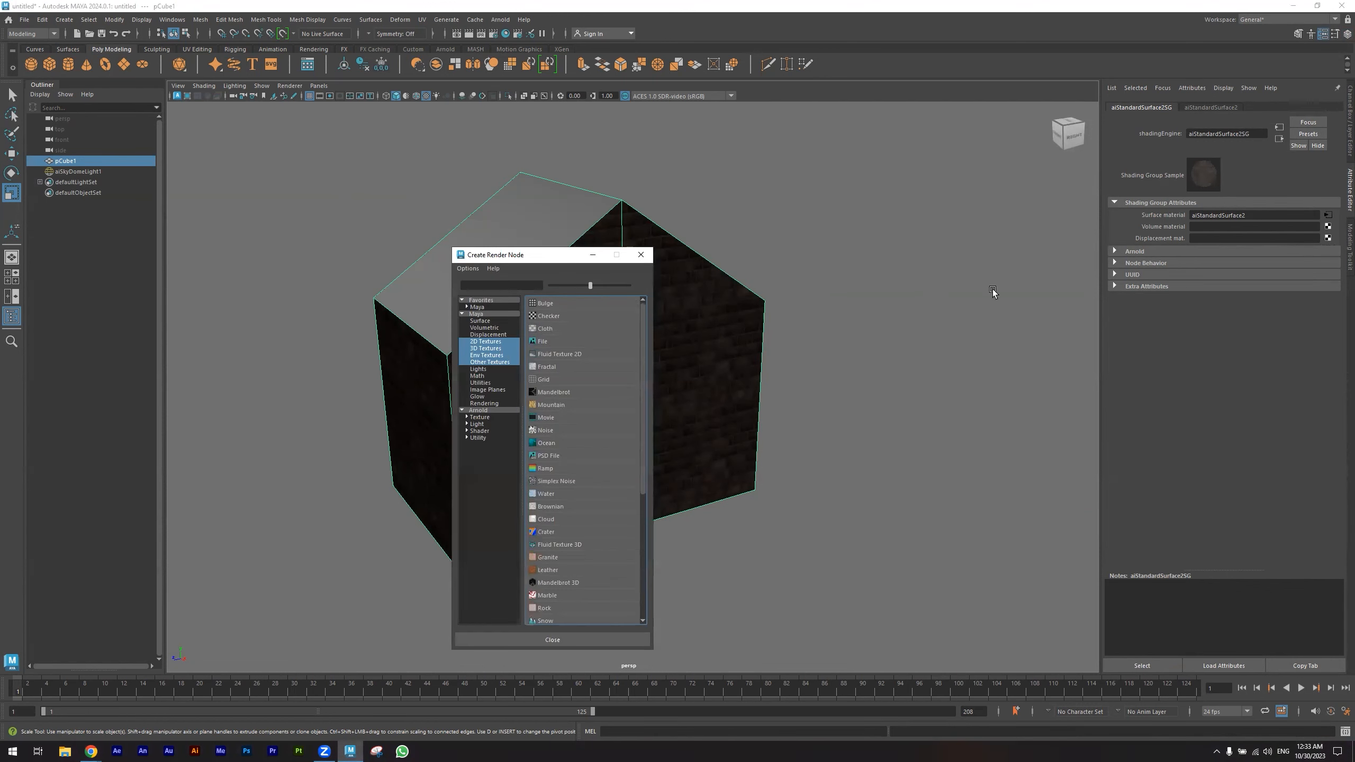
pyautogui.click(544, 340)
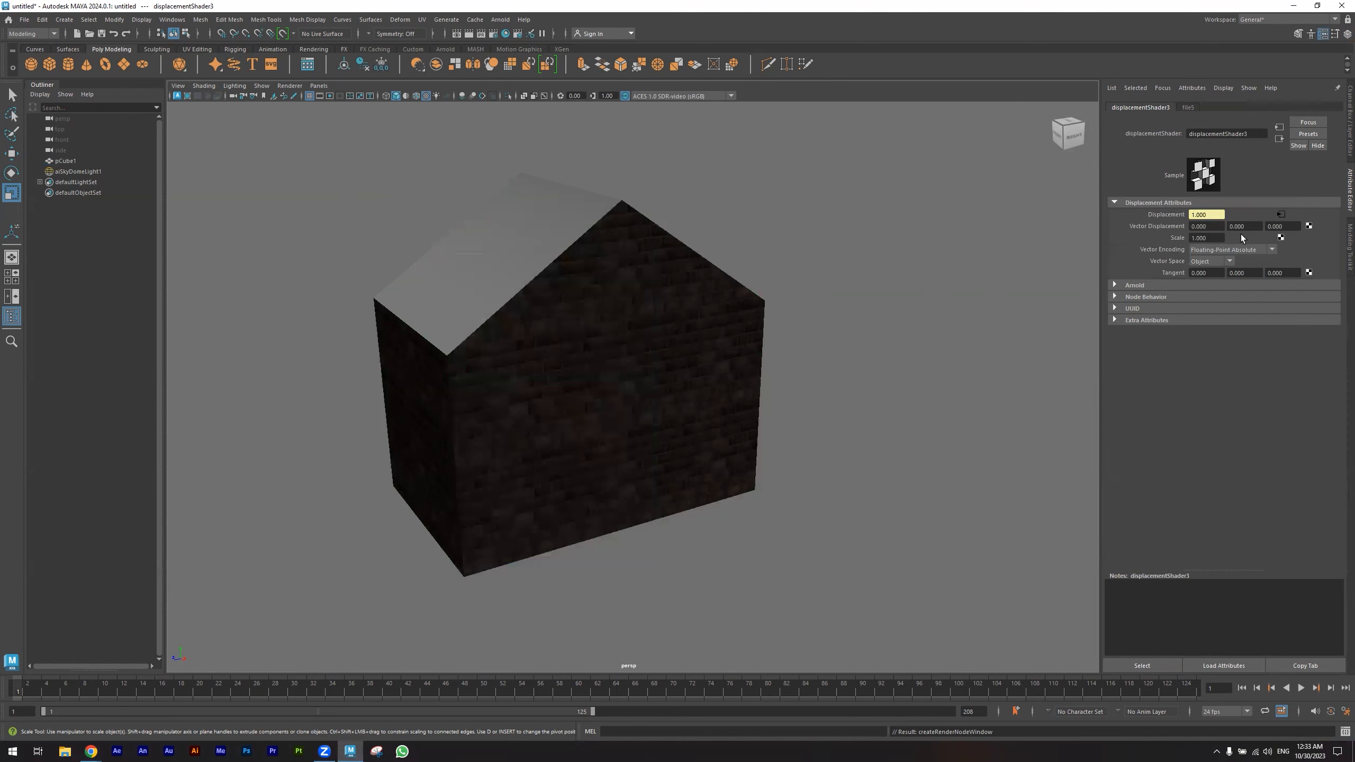
# - Open the displacement file node's image browser and navigate to the Computer Animation IV folder
pyautogui.click(1283, 215)
pyautogui.click(1330, 252)
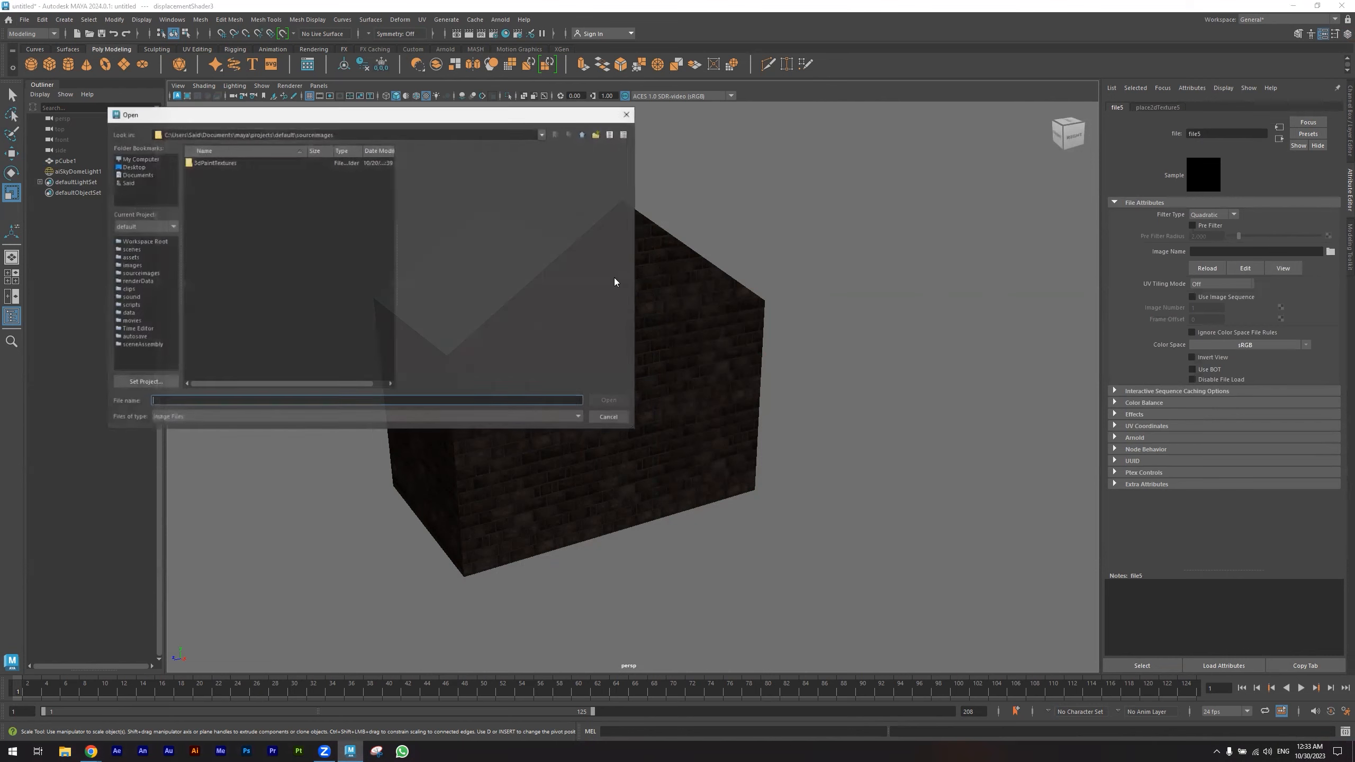
pyautogui.click(134, 168)
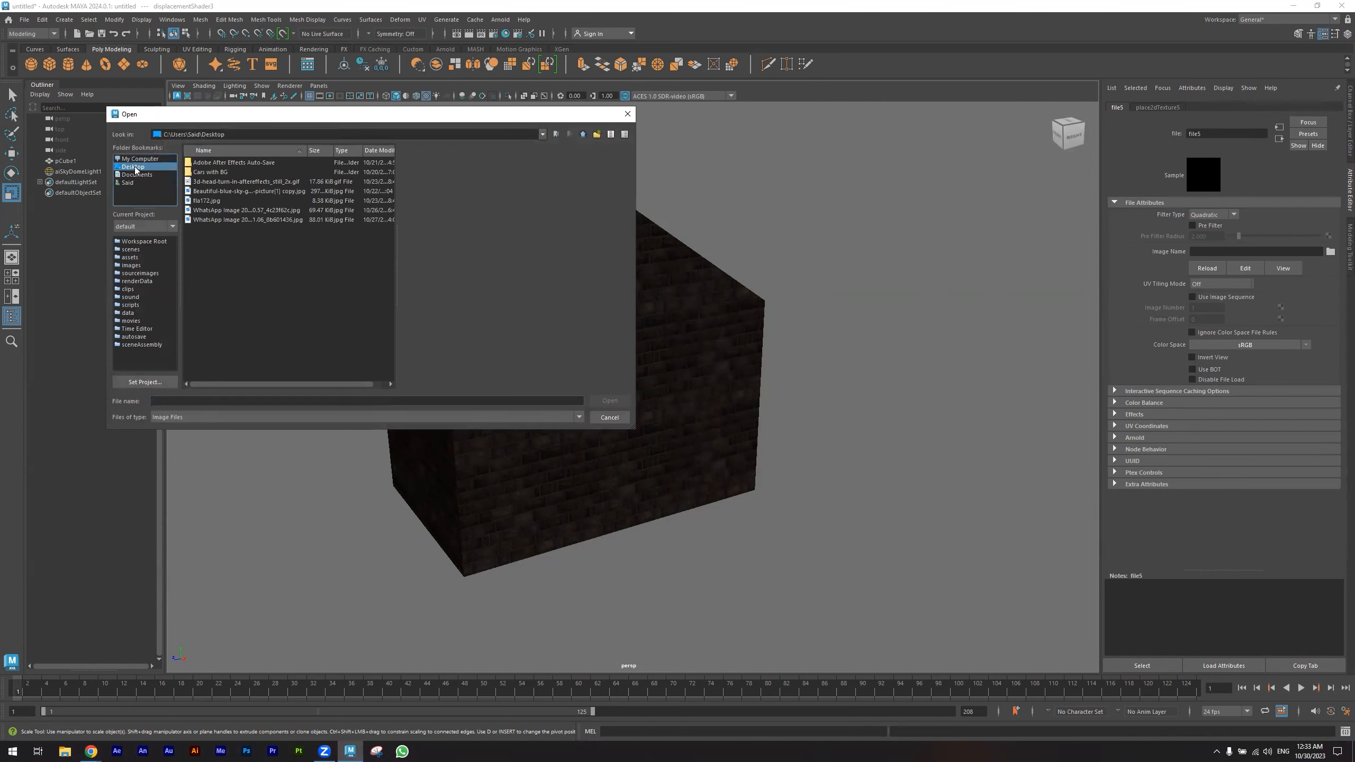
pyautogui.click(135, 158)
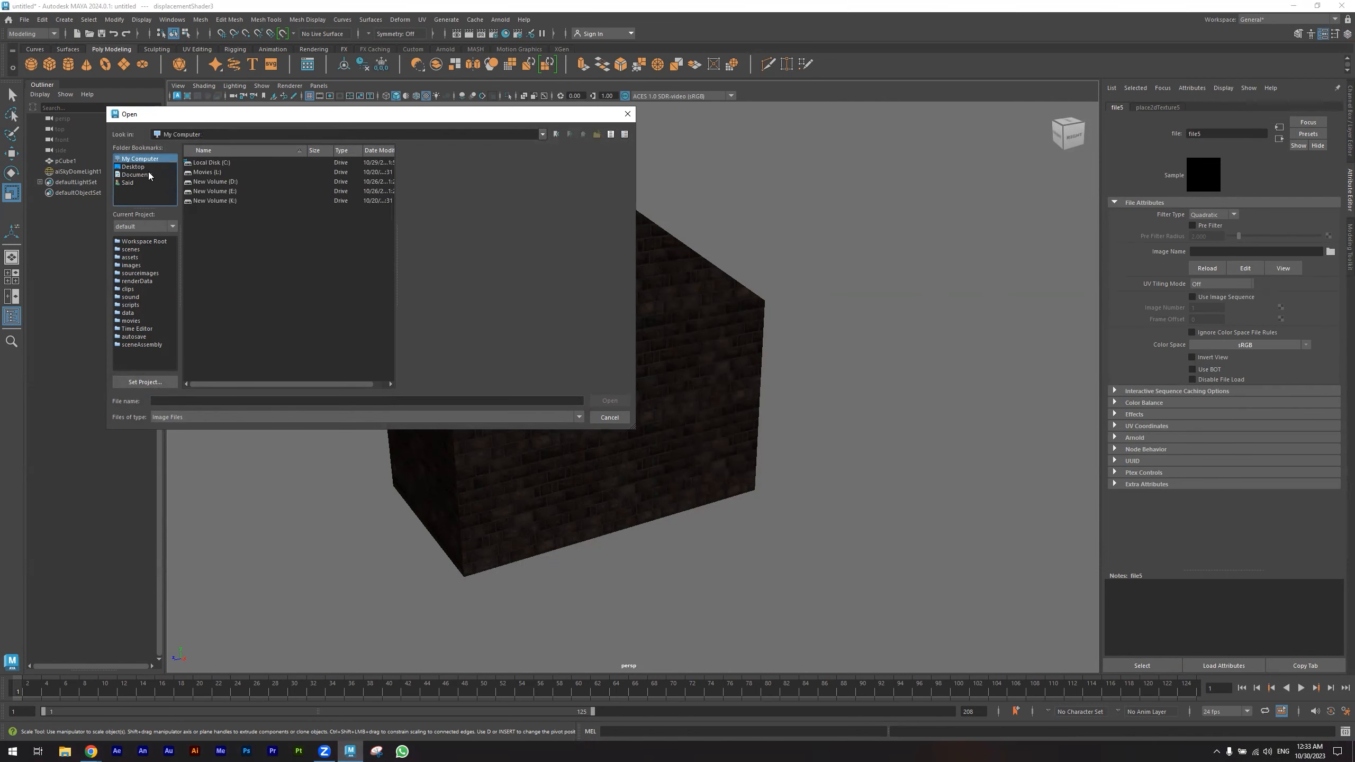
pyautogui.doubleClick(224, 191)
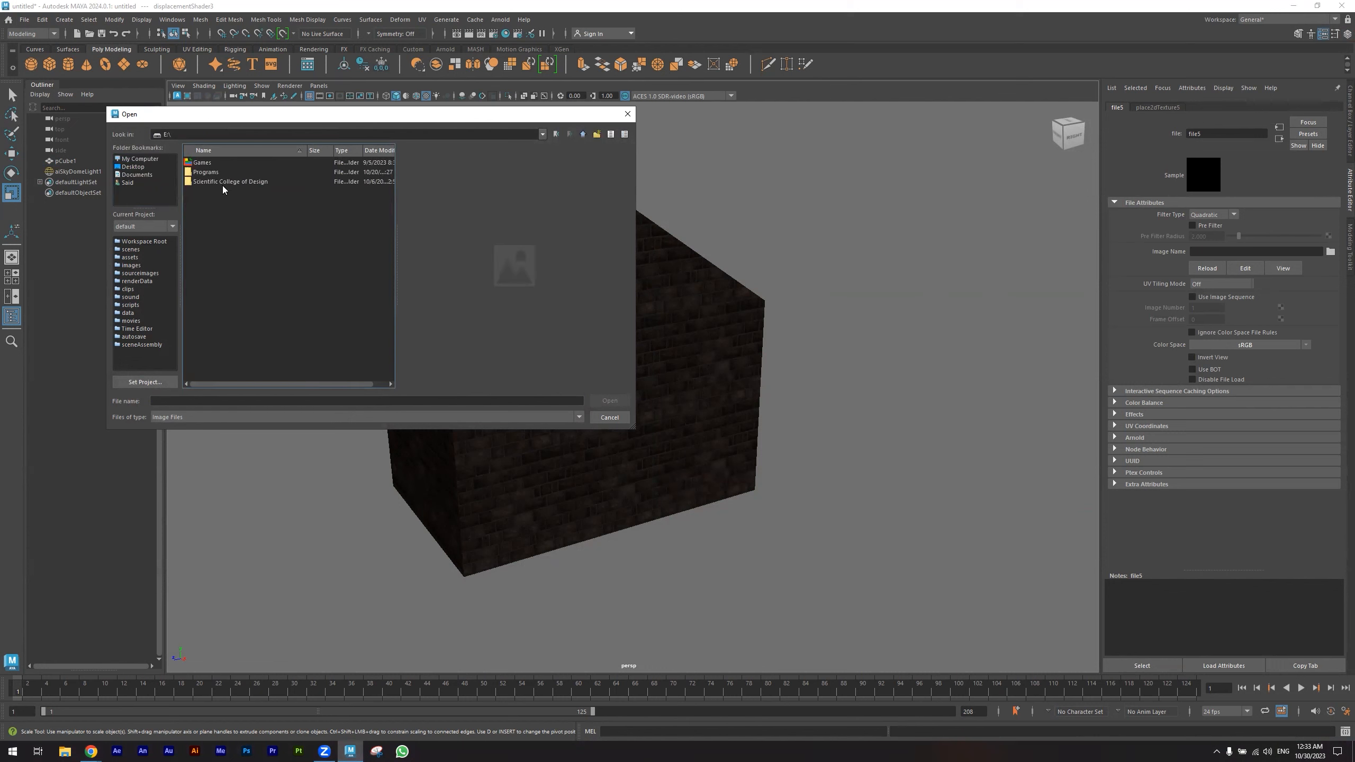
pyautogui.doubleClick(224, 182)
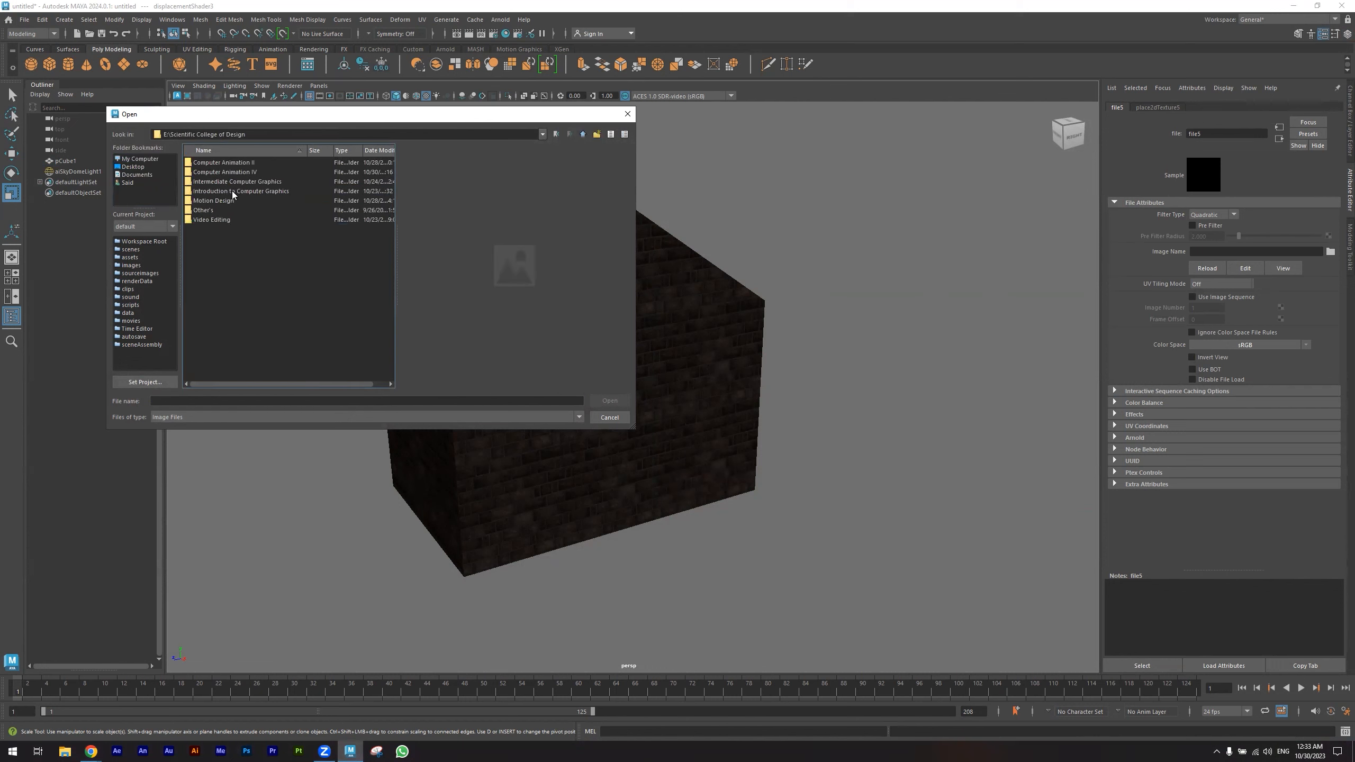
pyautogui.doubleClick(233, 172)
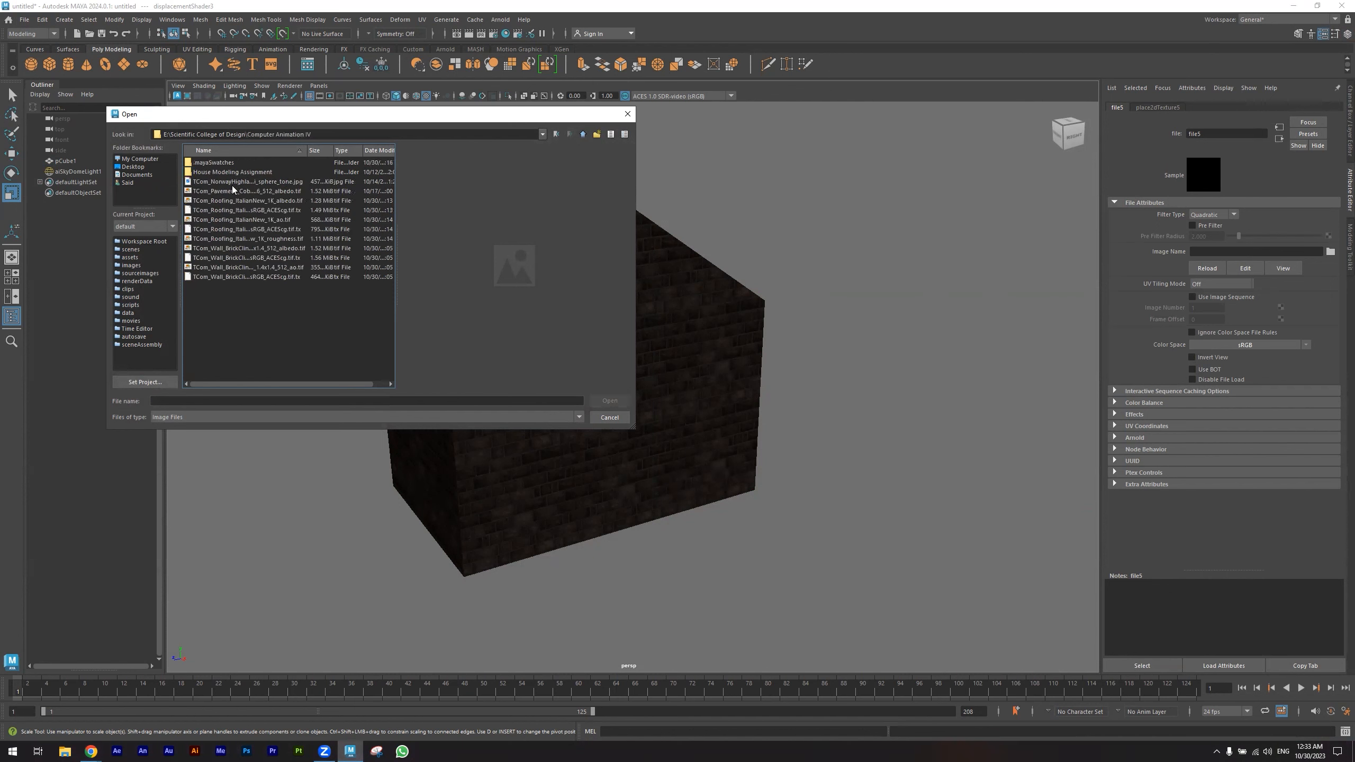
# - Preview the brick textures and load TCom_Wall_BrickClinker4_1.4x1.4_512_ao.tif as the displacement image
pyautogui.click(225, 218)
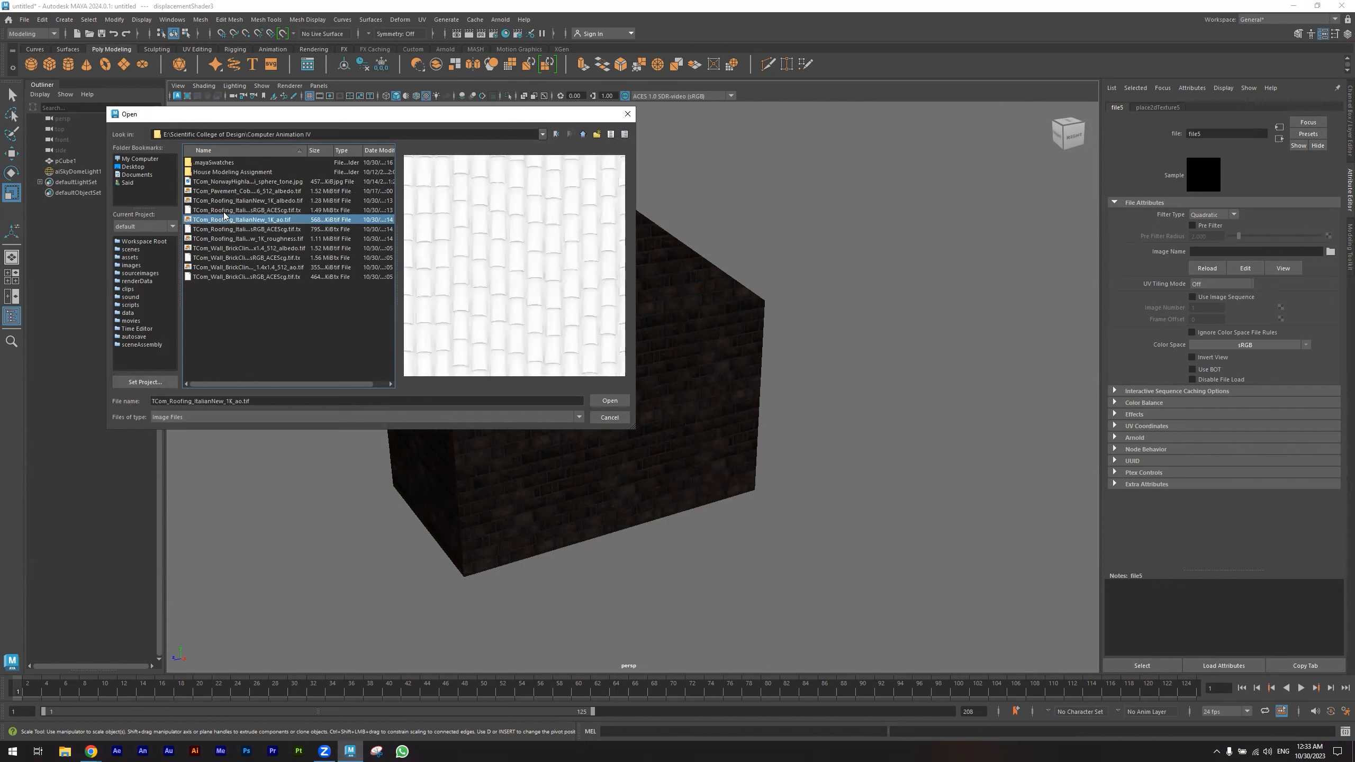
pyautogui.press('Down')
pyautogui.press('Down')
pyautogui.press('Down')
pyautogui.press('Down')
pyautogui.press('Down')
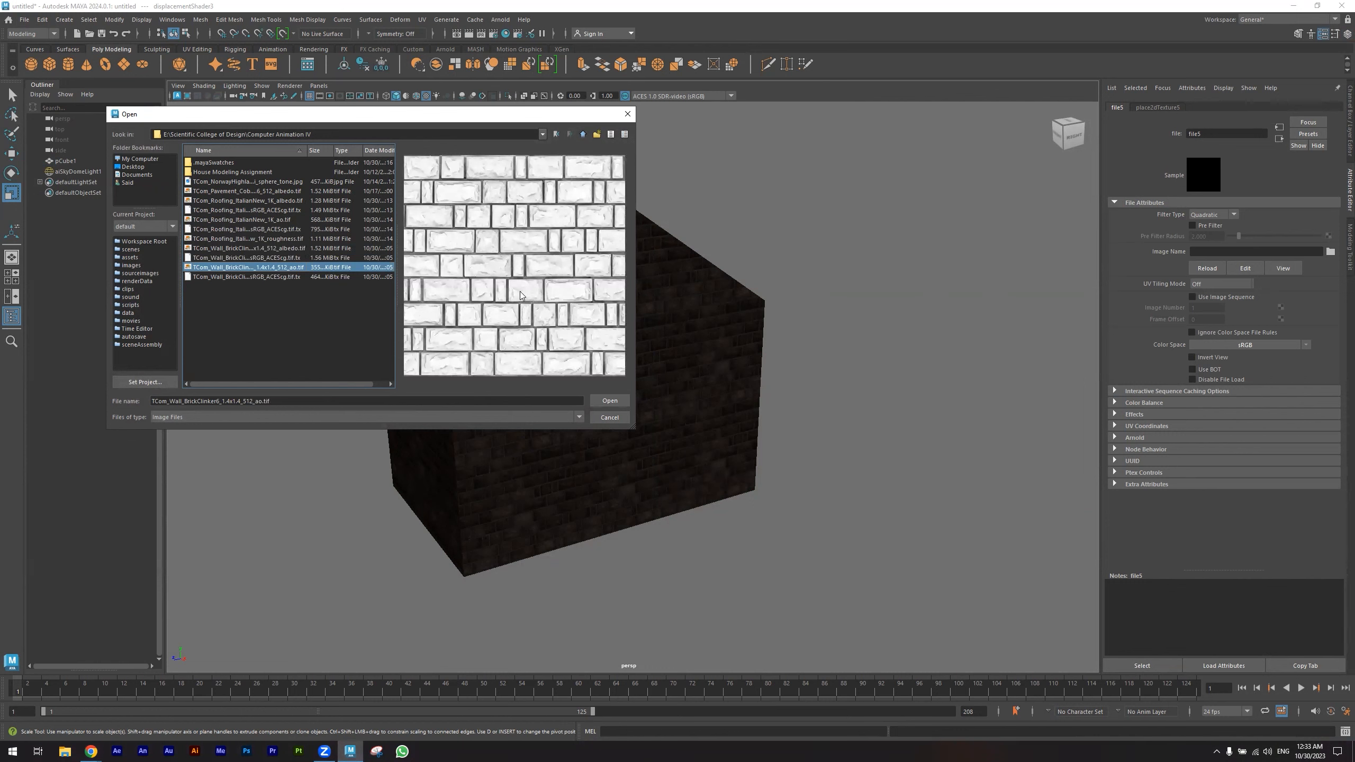
pyautogui.press('Up')
pyautogui.press('Up')
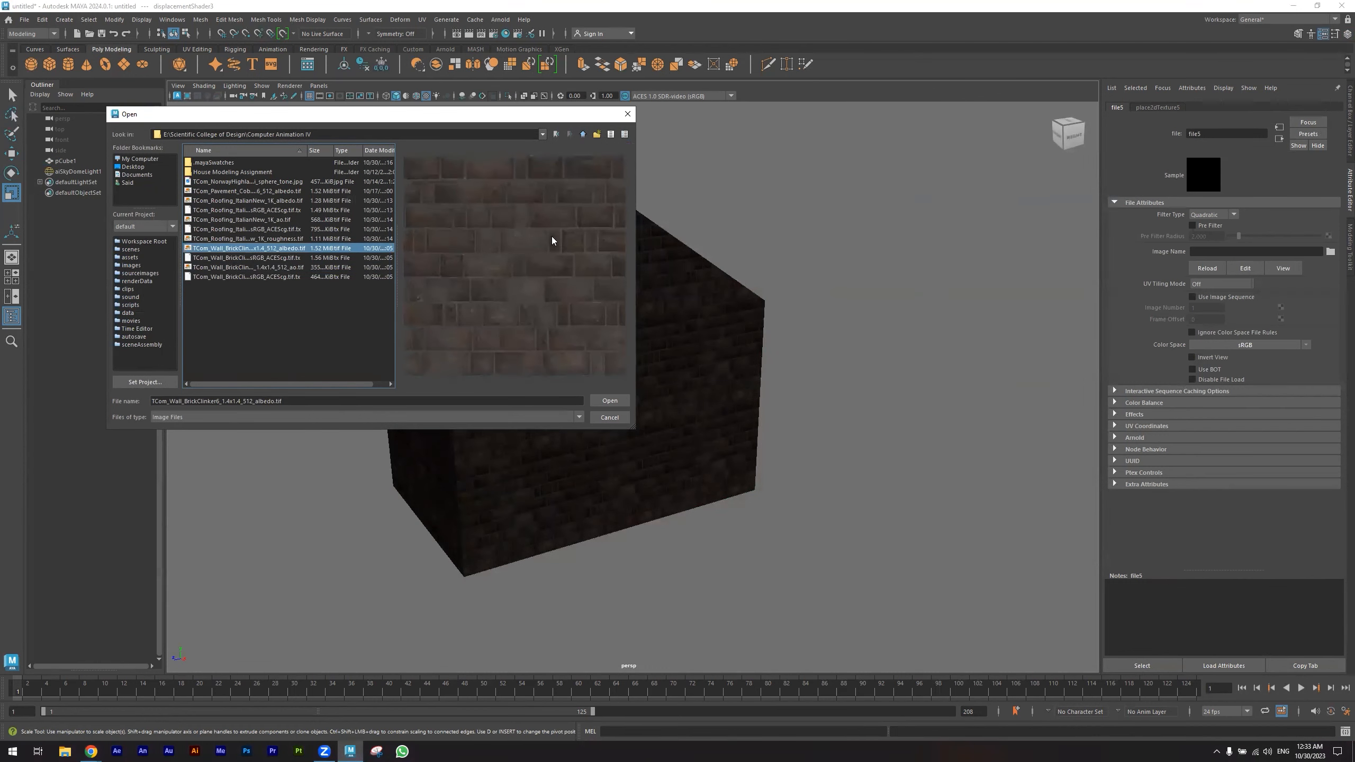
pyautogui.press('Down')
pyautogui.press('Down')
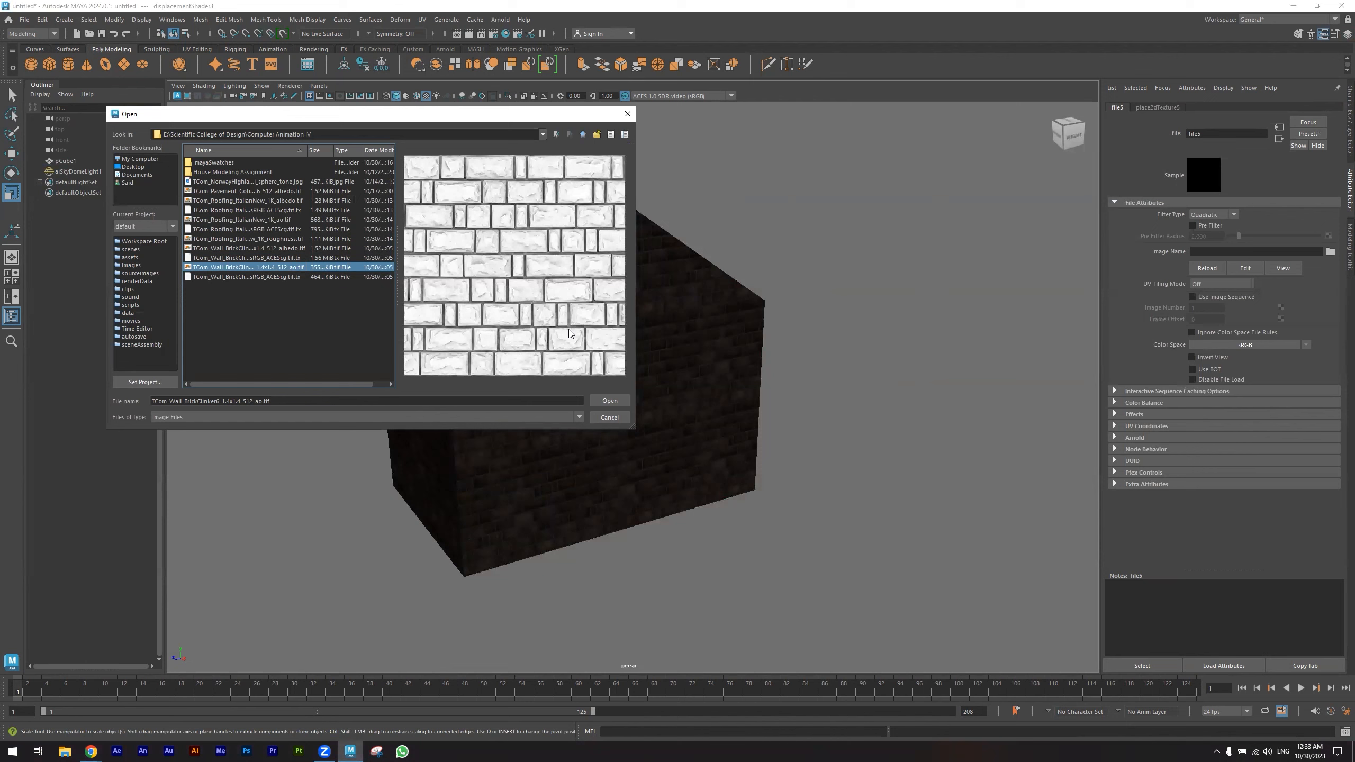
pyautogui.click(613, 400)
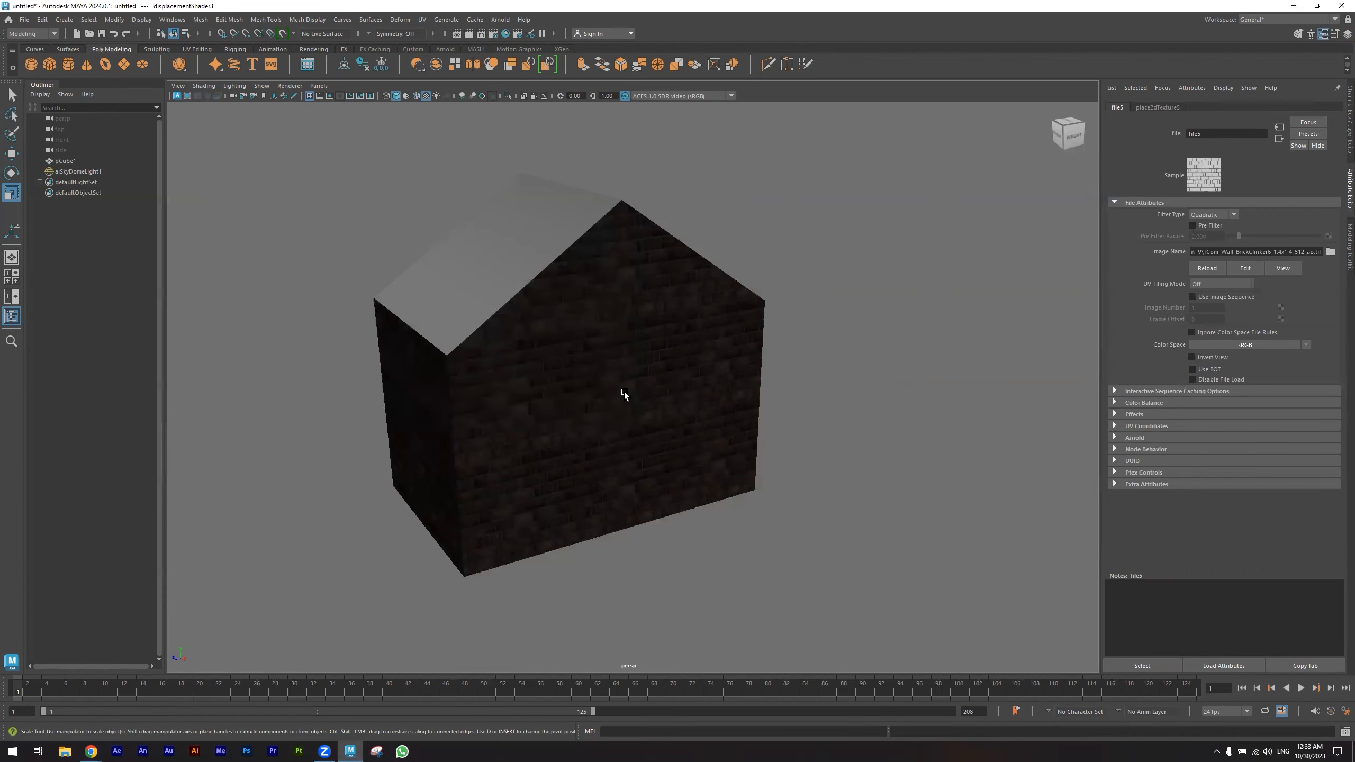
# - Select the house and set its shape's Arnold subdivision type to linear
pyautogui.click(675, 372)
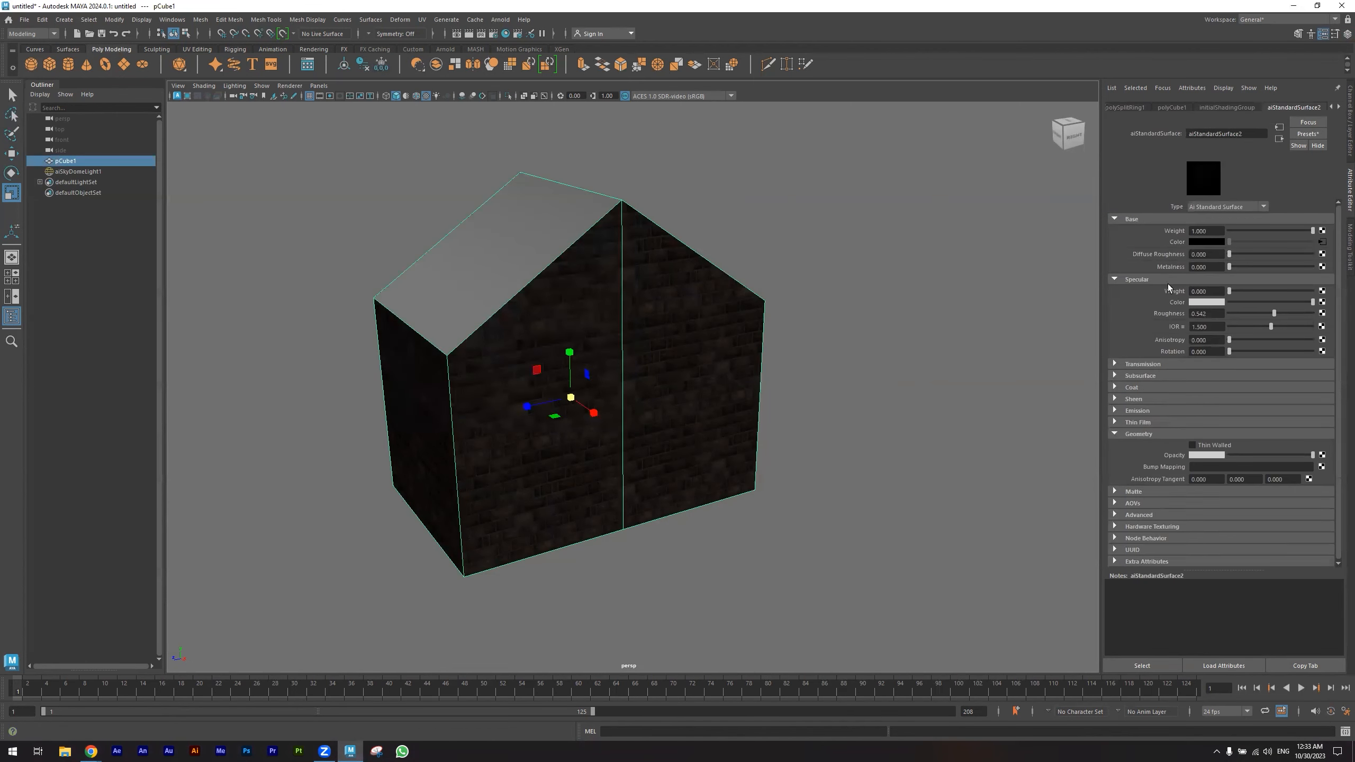
pyautogui.keyDown('alt'); pyautogui.moveTo(672, 342); pyautogui.dragTo(724, 363); pyautogui.keyUp('alt')
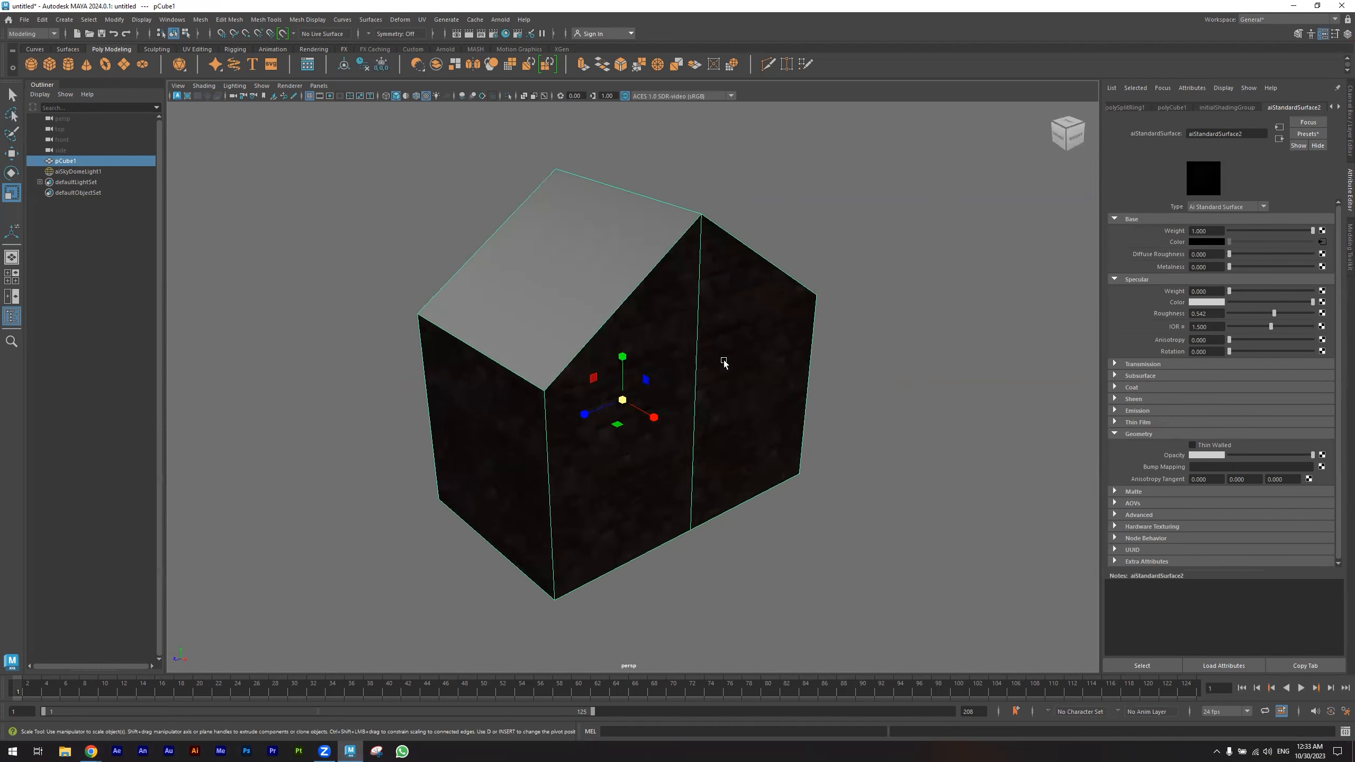
pyautogui.scroll(-2, 1161, 449)
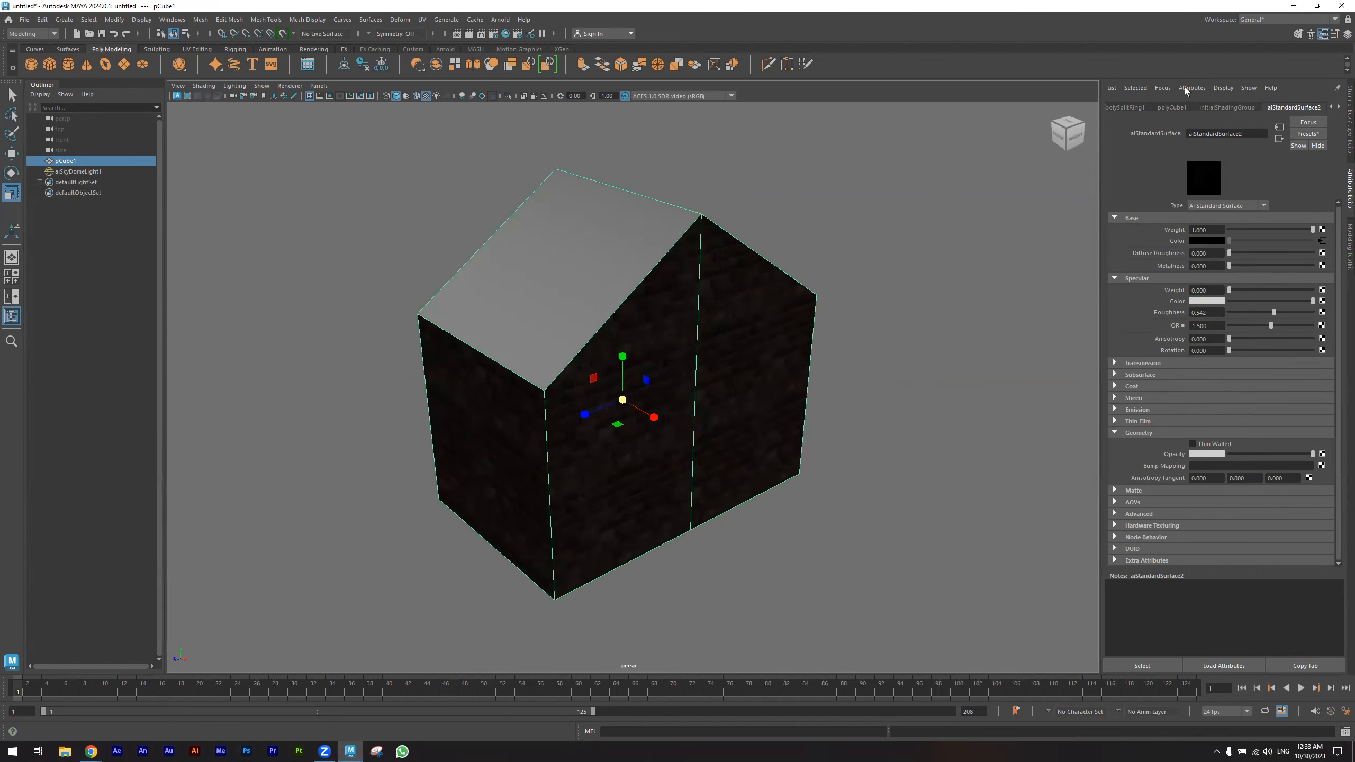
pyautogui.click(1169, 107)
pyautogui.click(1123, 107)
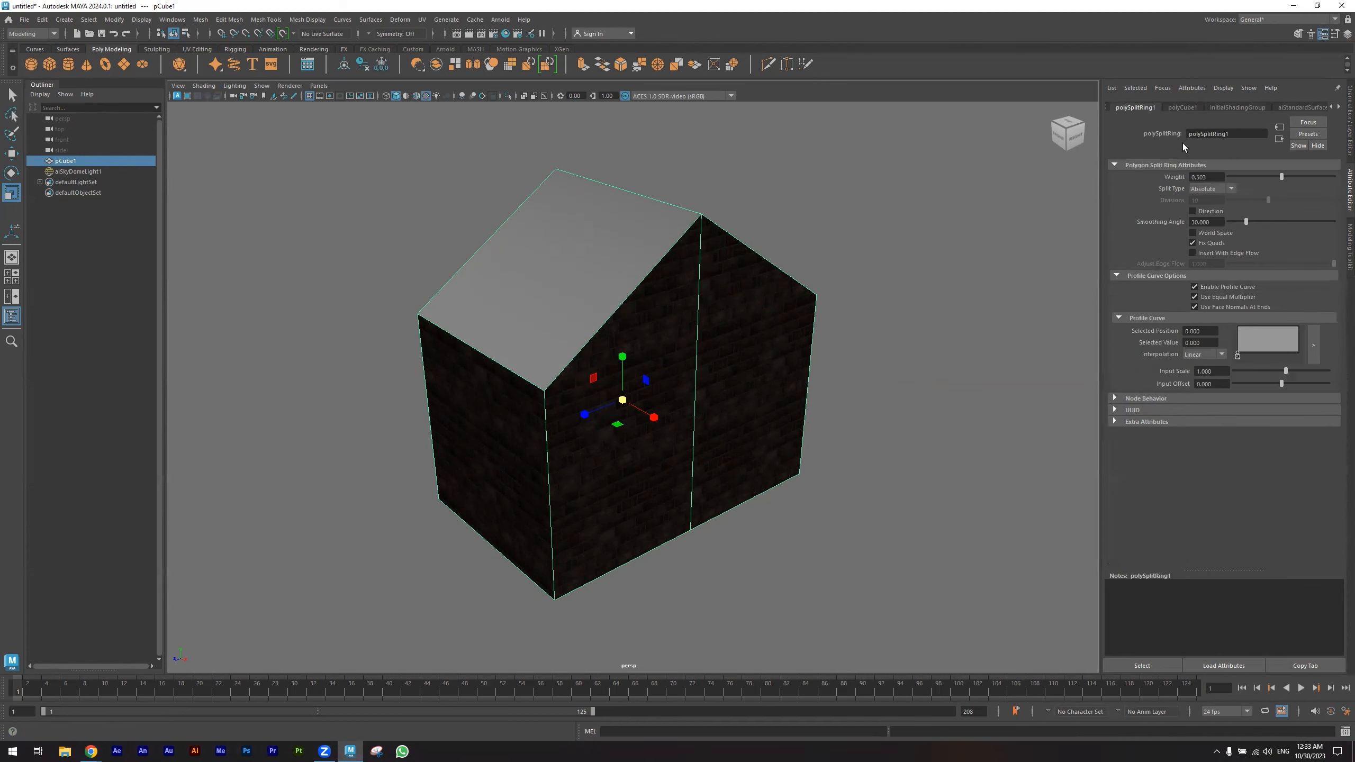
pyautogui.click(1137, 105)
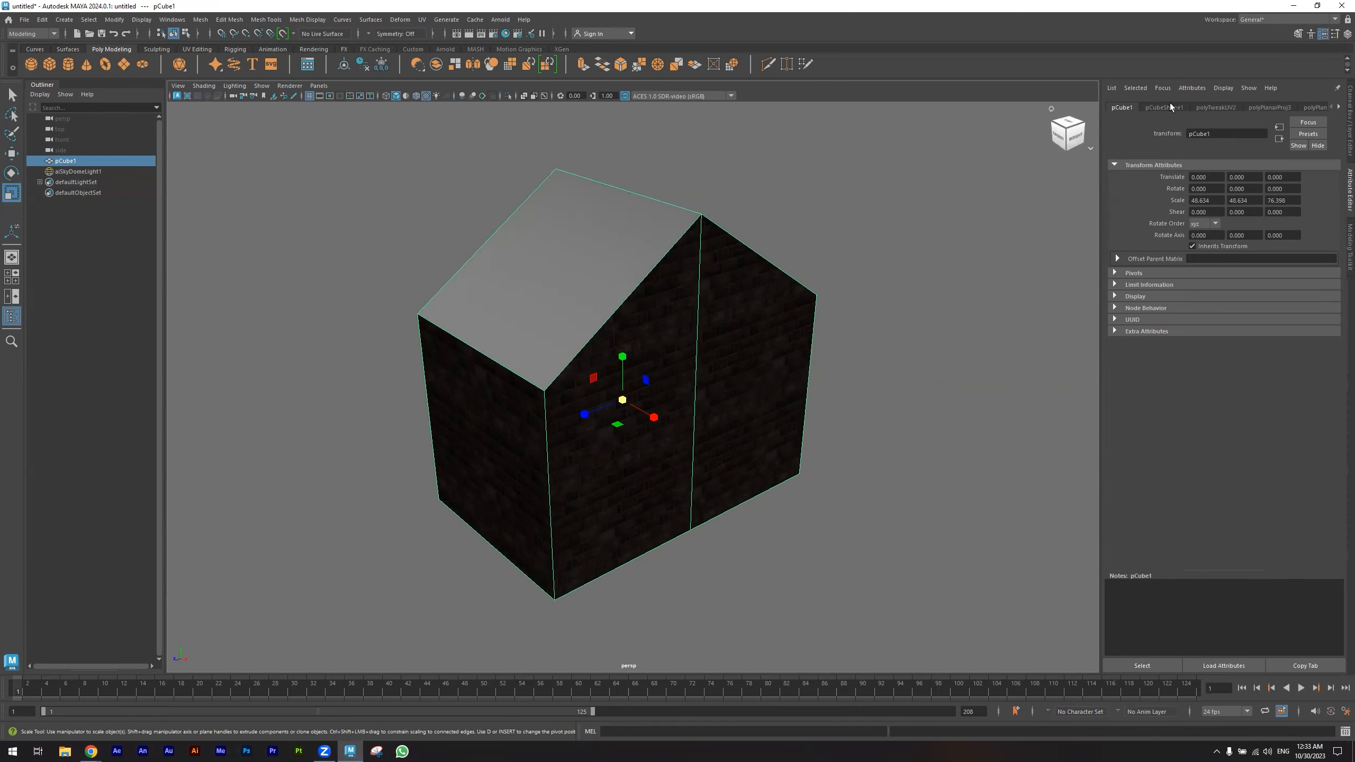
pyautogui.click(1161, 108)
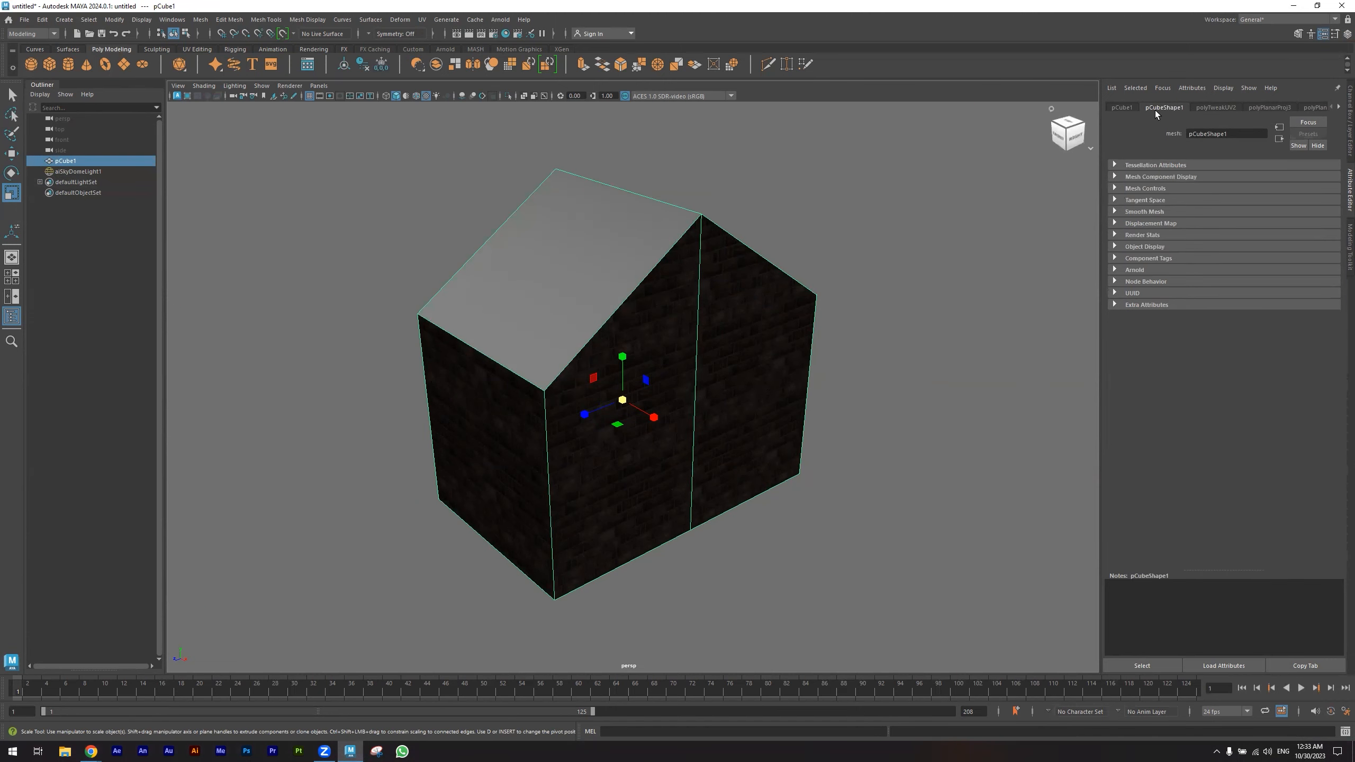
pyautogui.click(1115, 270)
pyautogui.scroll(-2, 1203, 473)
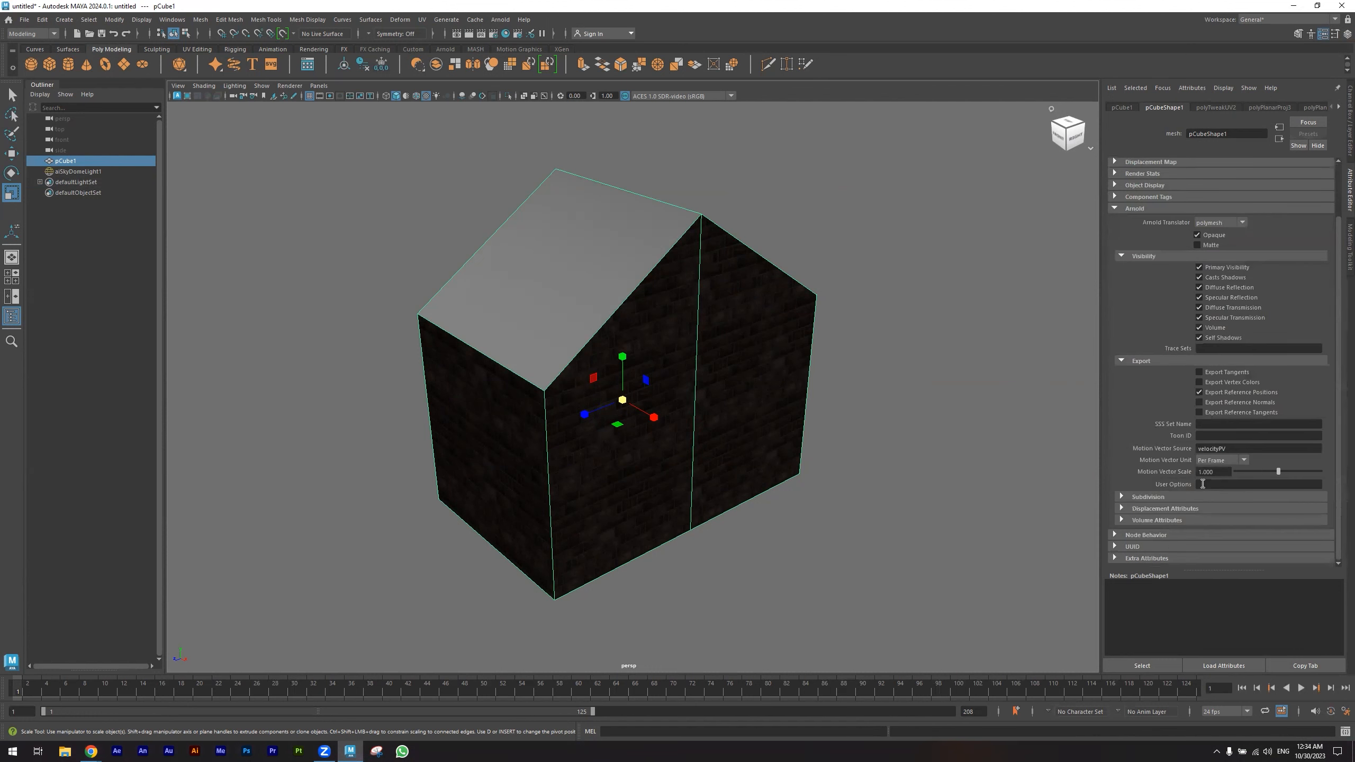
pyautogui.click(1122, 497)
pyautogui.scroll(-3, 1209, 507)
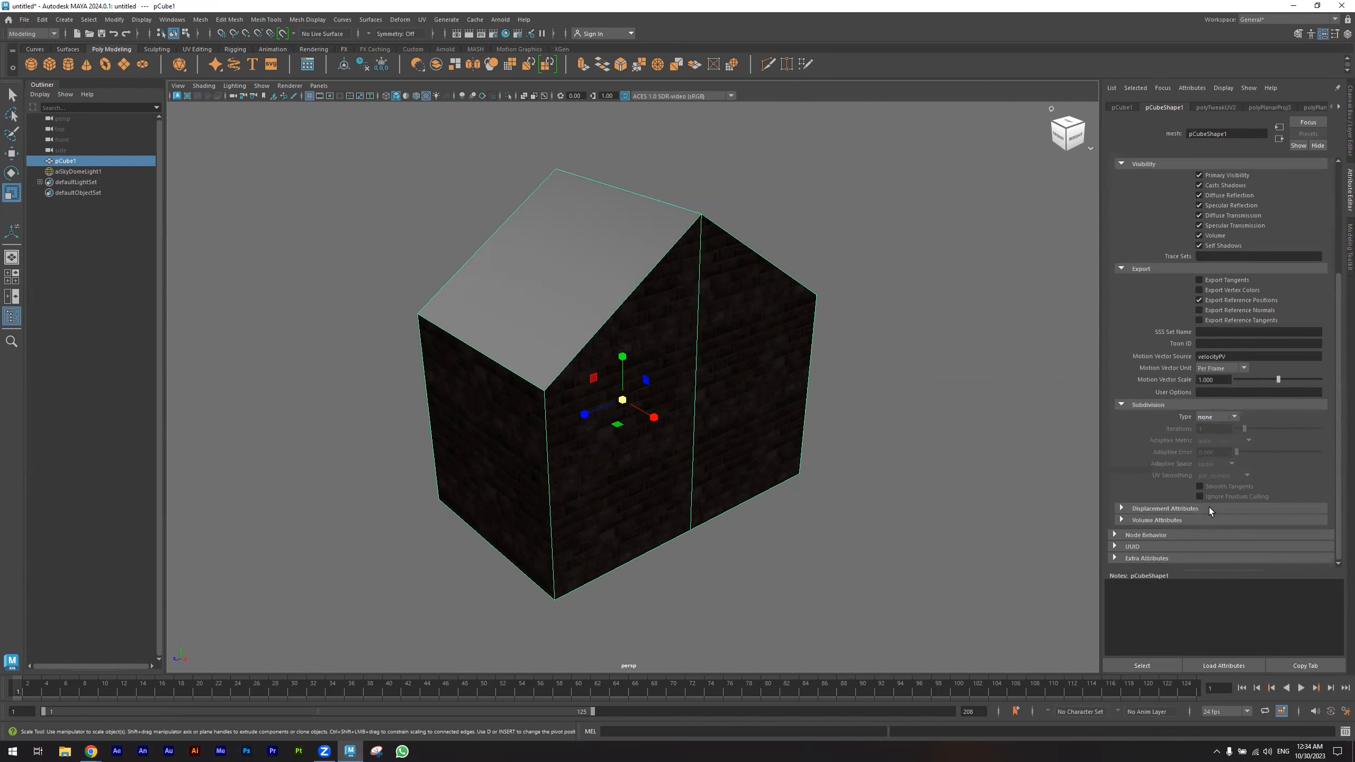
pyautogui.click(1212, 418)
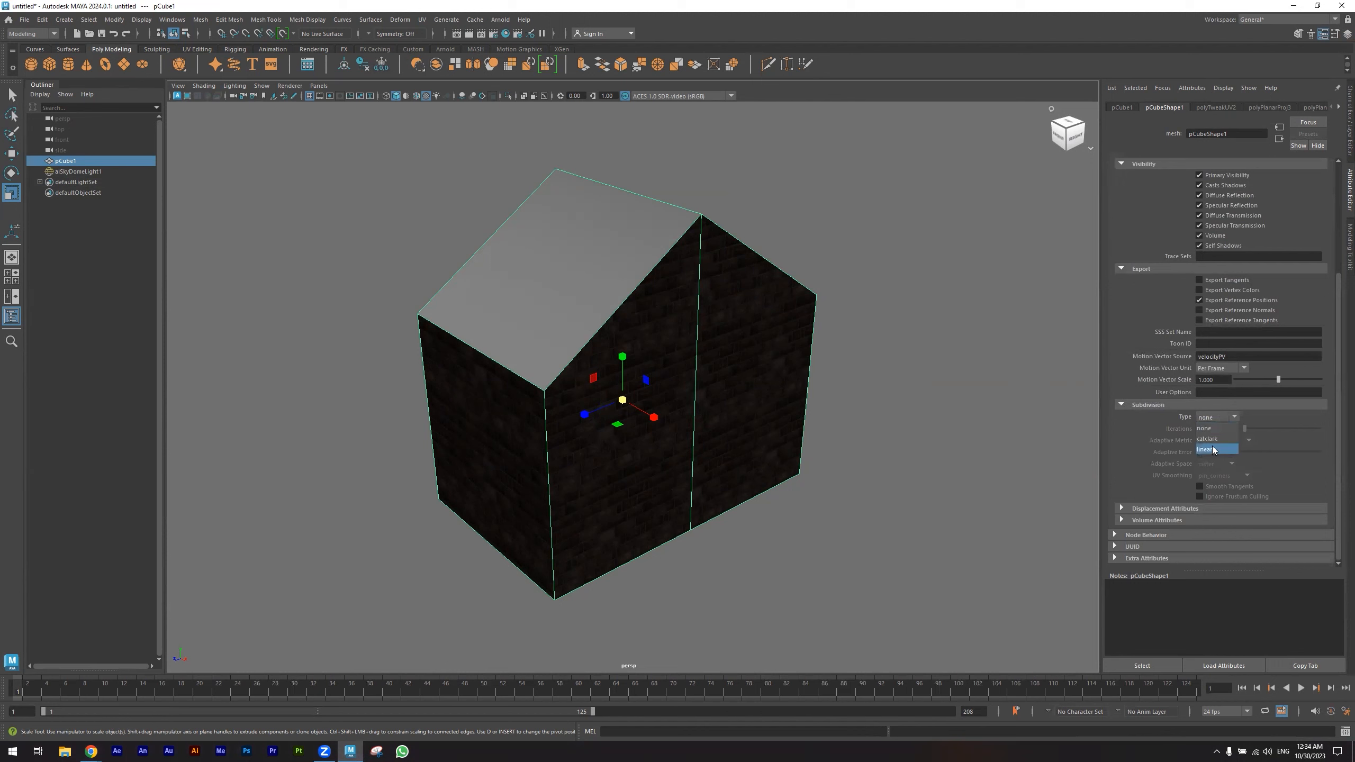
pyautogui.click(1207, 452)
# - Edit the subdivision iterations and render the house in the Arnold RenderView
pyautogui.click(1221, 428)
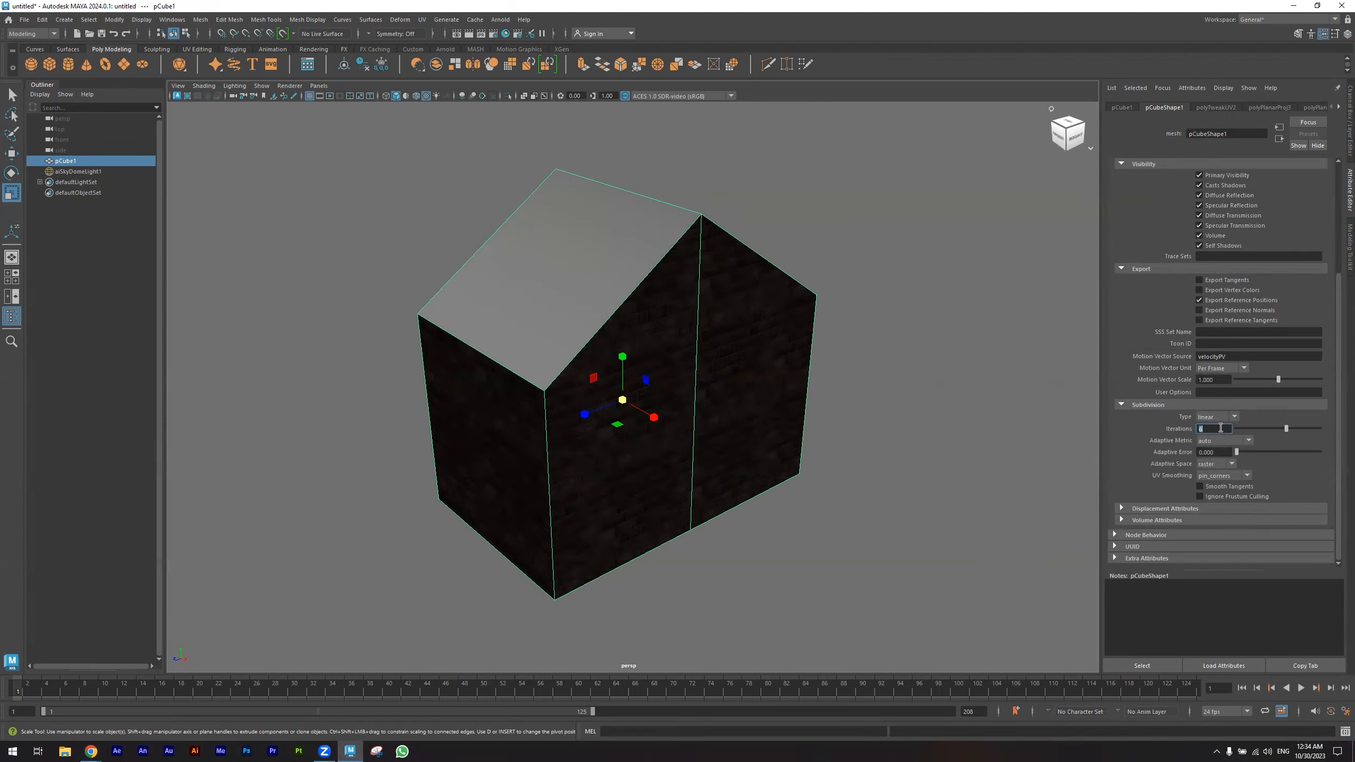
pyautogui.keyDown('alt'); pyautogui.moveTo(948, 488); pyautogui.dragTo(938, 477); pyautogui.keyUp('alt')
pyautogui.click(475, 34)
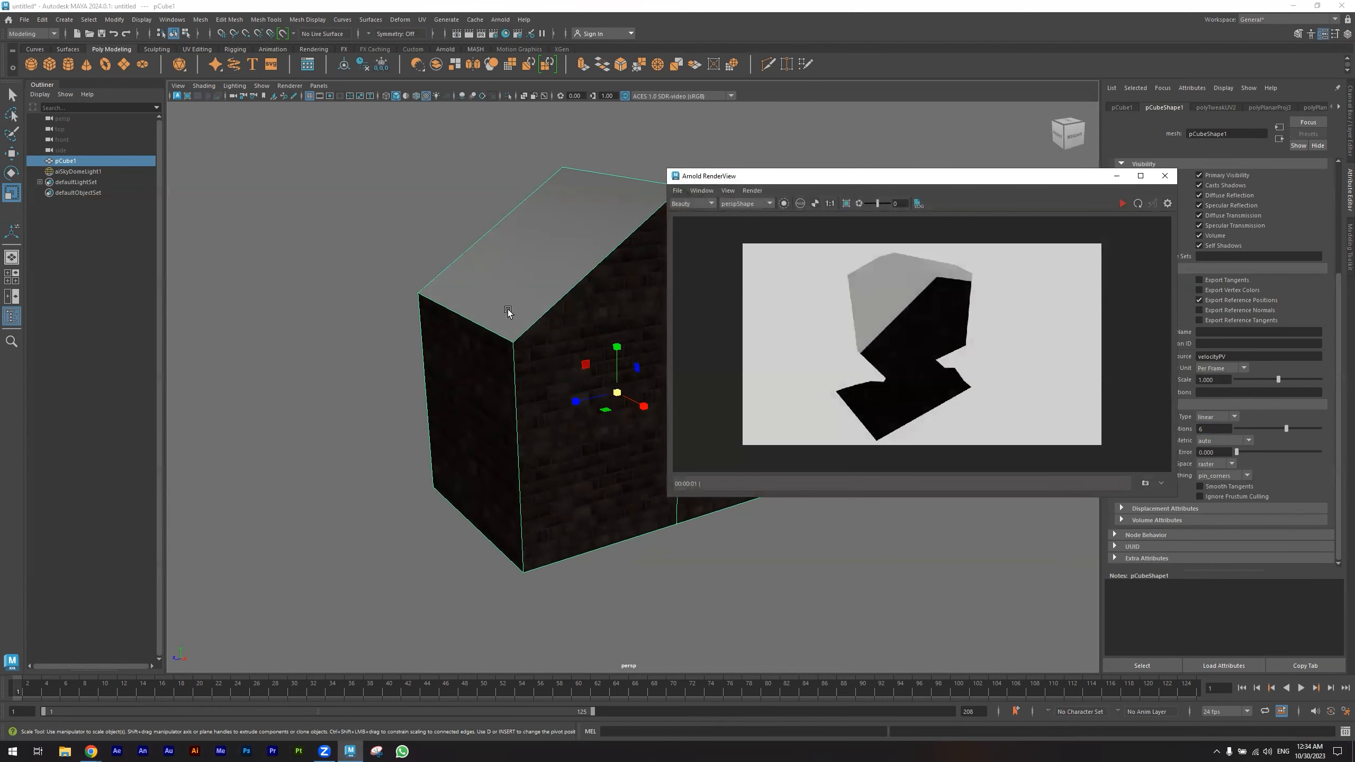
pyautogui.scroll(3, 507, 310)
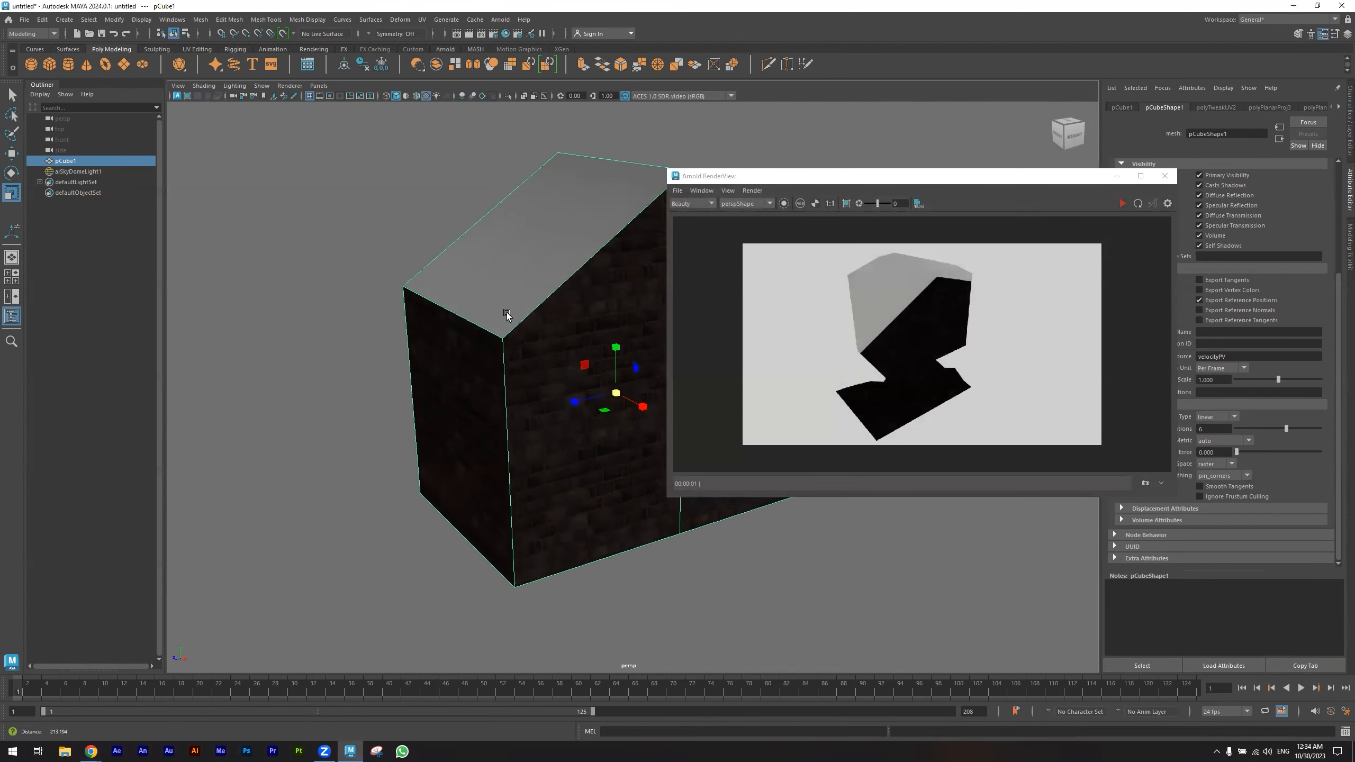
pyautogui.click(1138, 204)
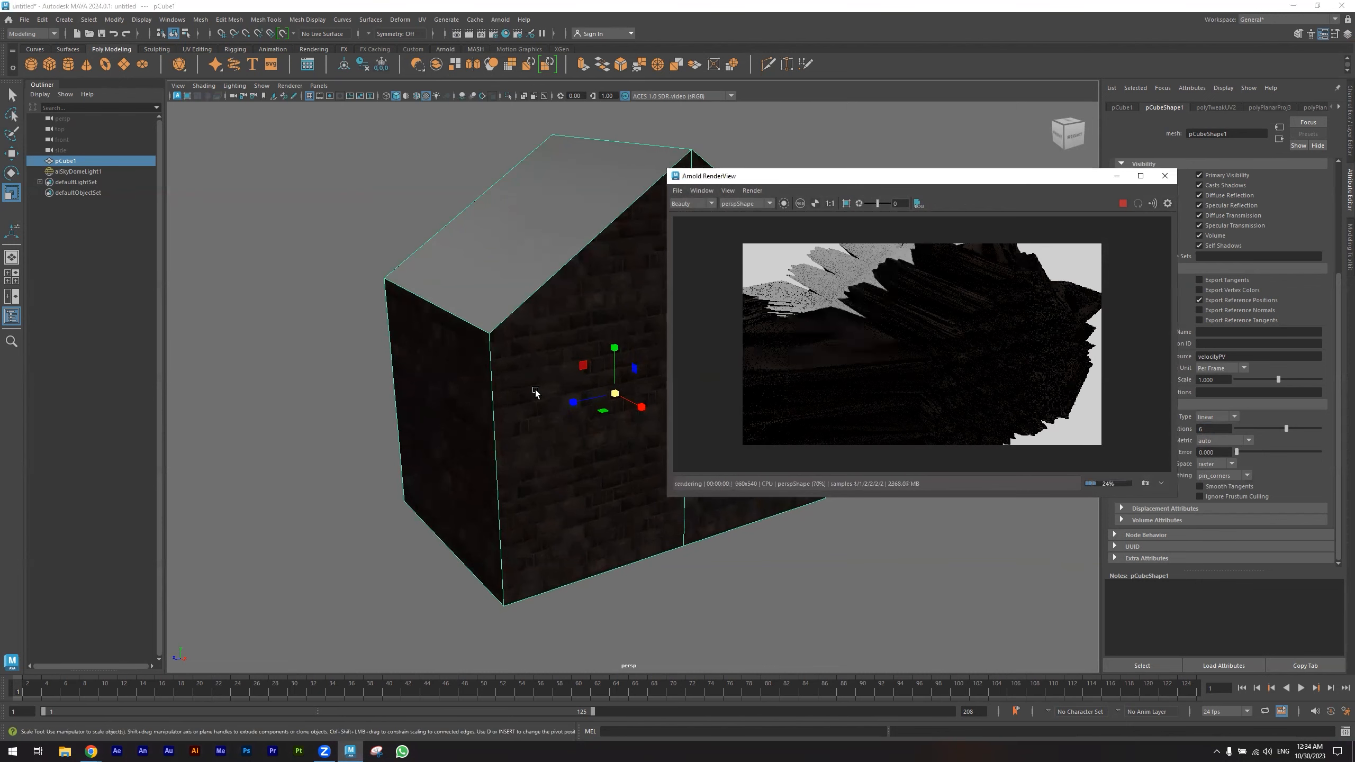
pyautogui.scroll(-4, 481, 400)
pyautogui.keyDown('alt'); pyautogui.moveTo(466, 411); pyautogui.dragTo(472, 407); pyautogui.keyUp('alt')
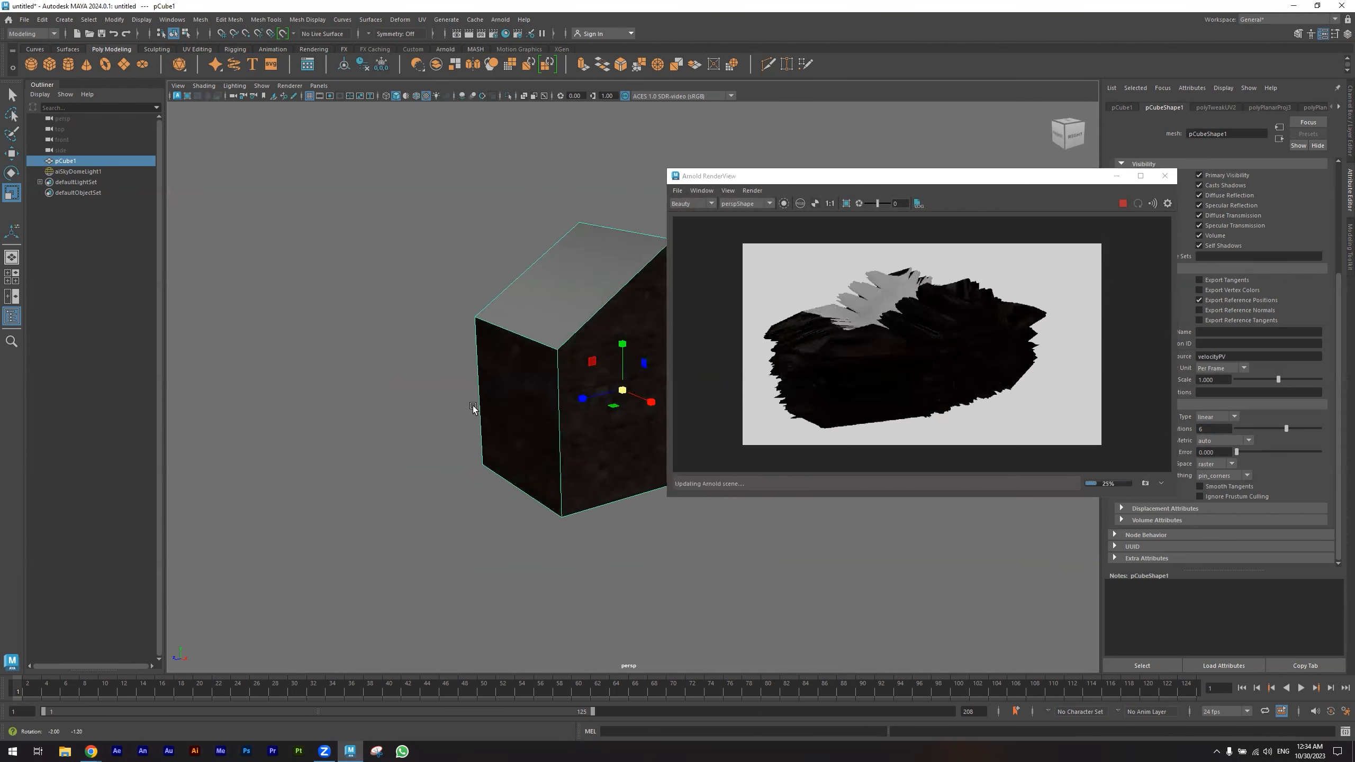
# - Select the sky dome light and stop the running render
pyautogui.click(439, 262)
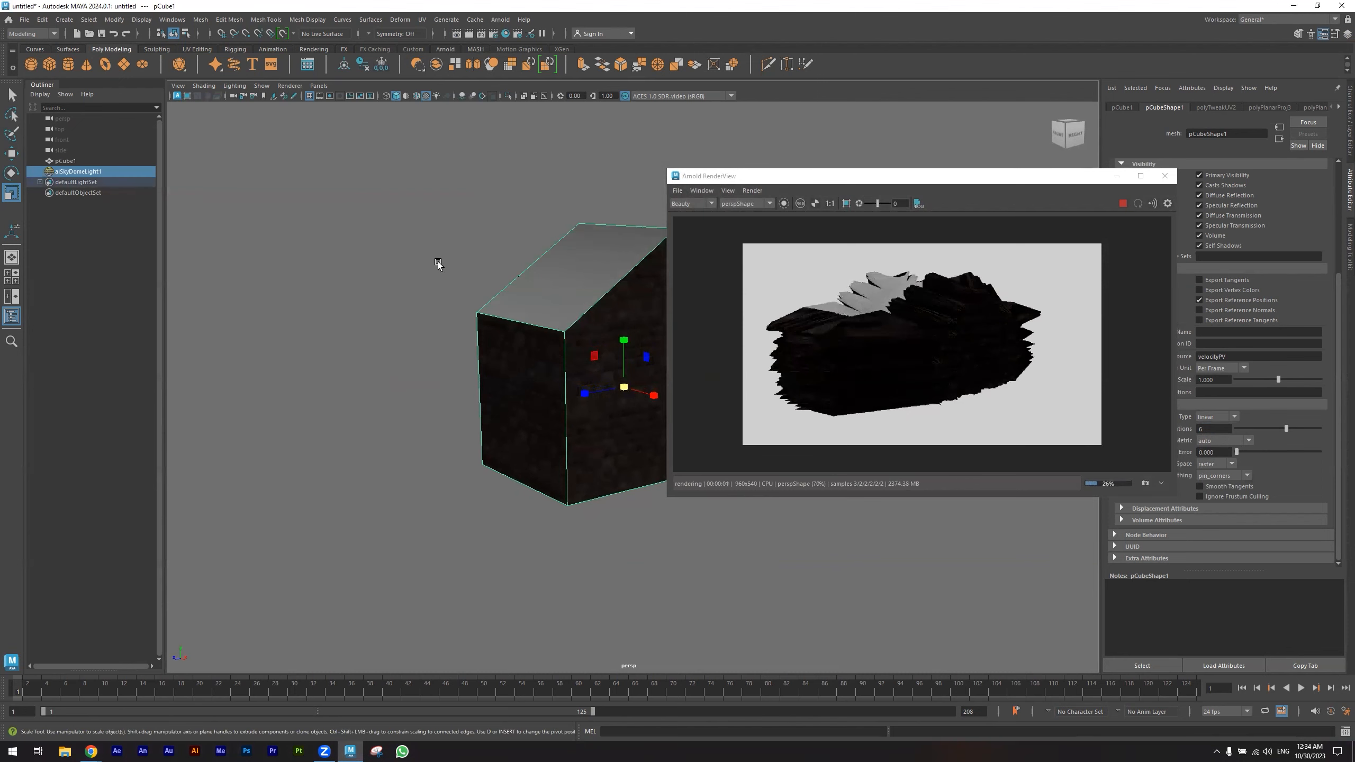
pyautogui.click(1123, 203)
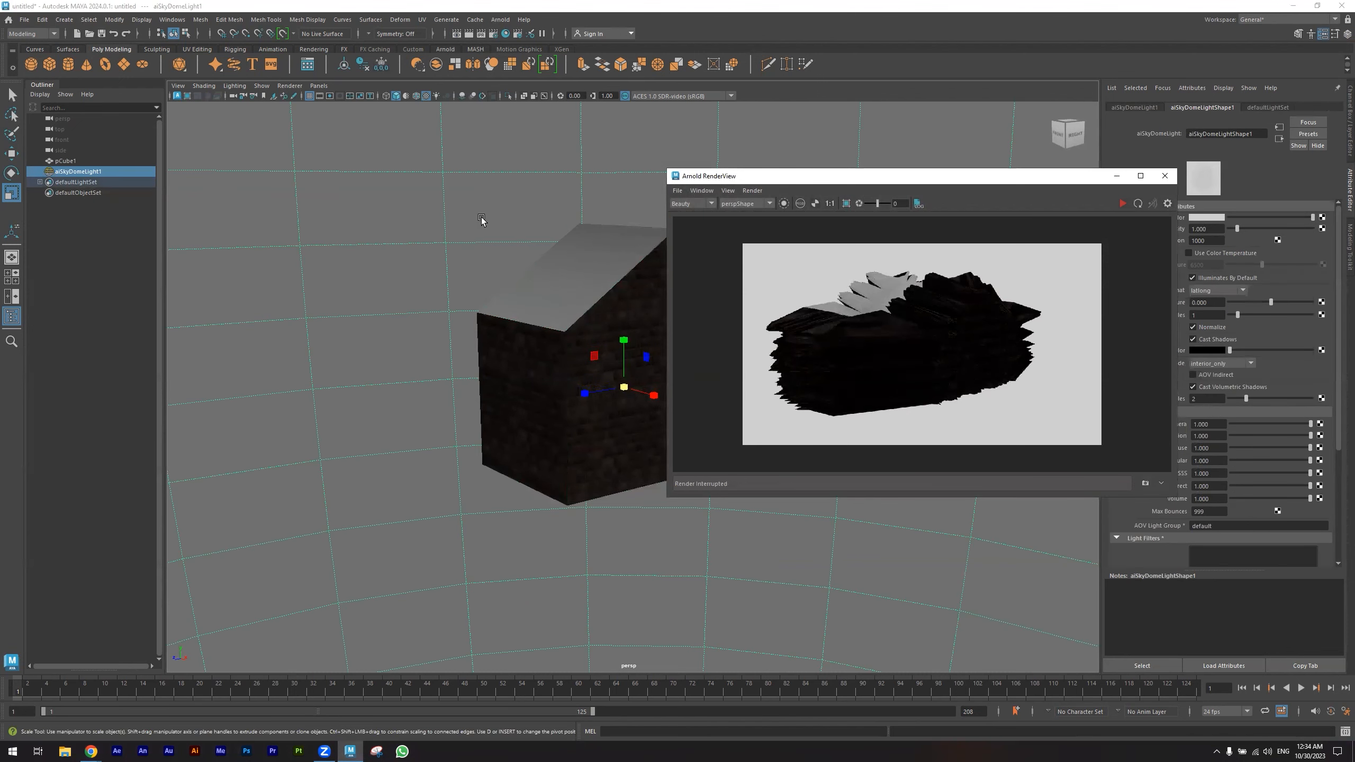
pyautogui.click(1136, 176)
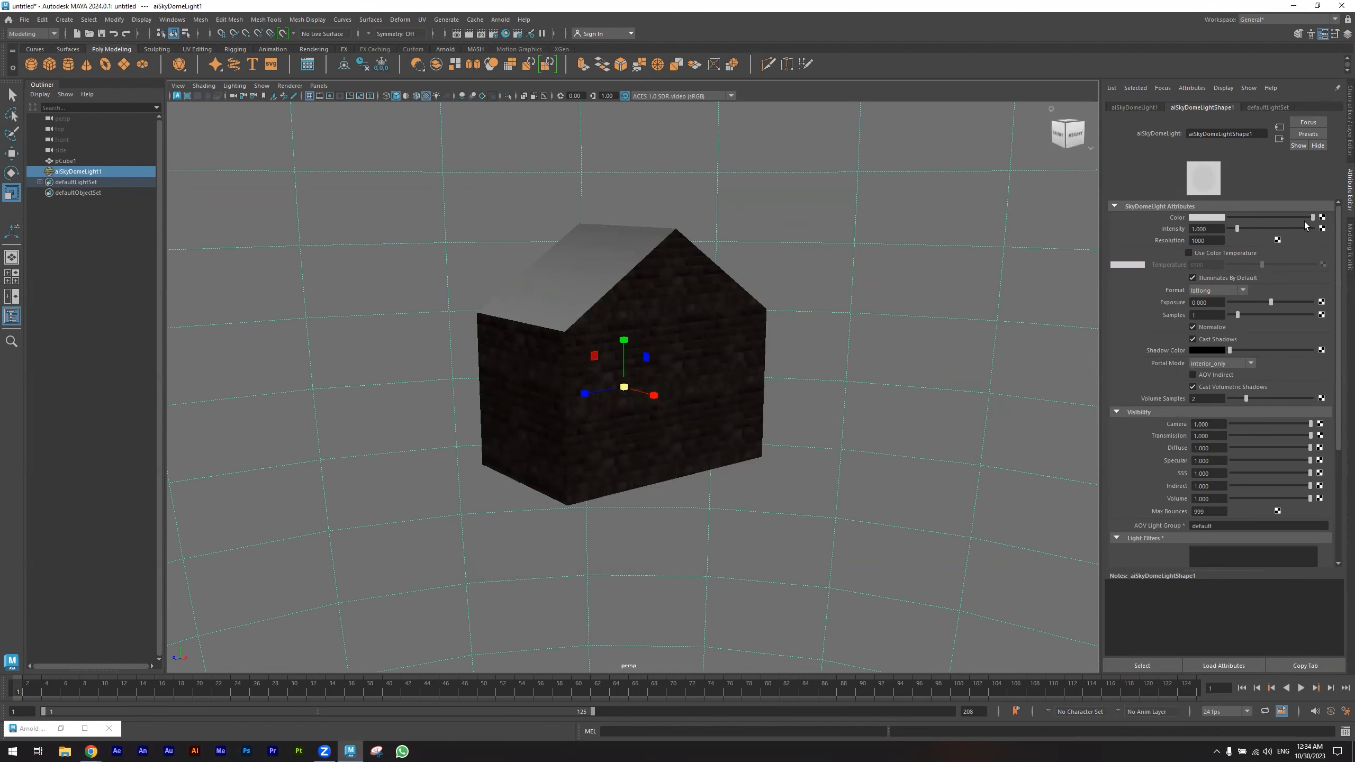
# - Create a File node for the sky dome light's color and browse to the Computer Animation IV folder
pyautogui.click(1322, 223)
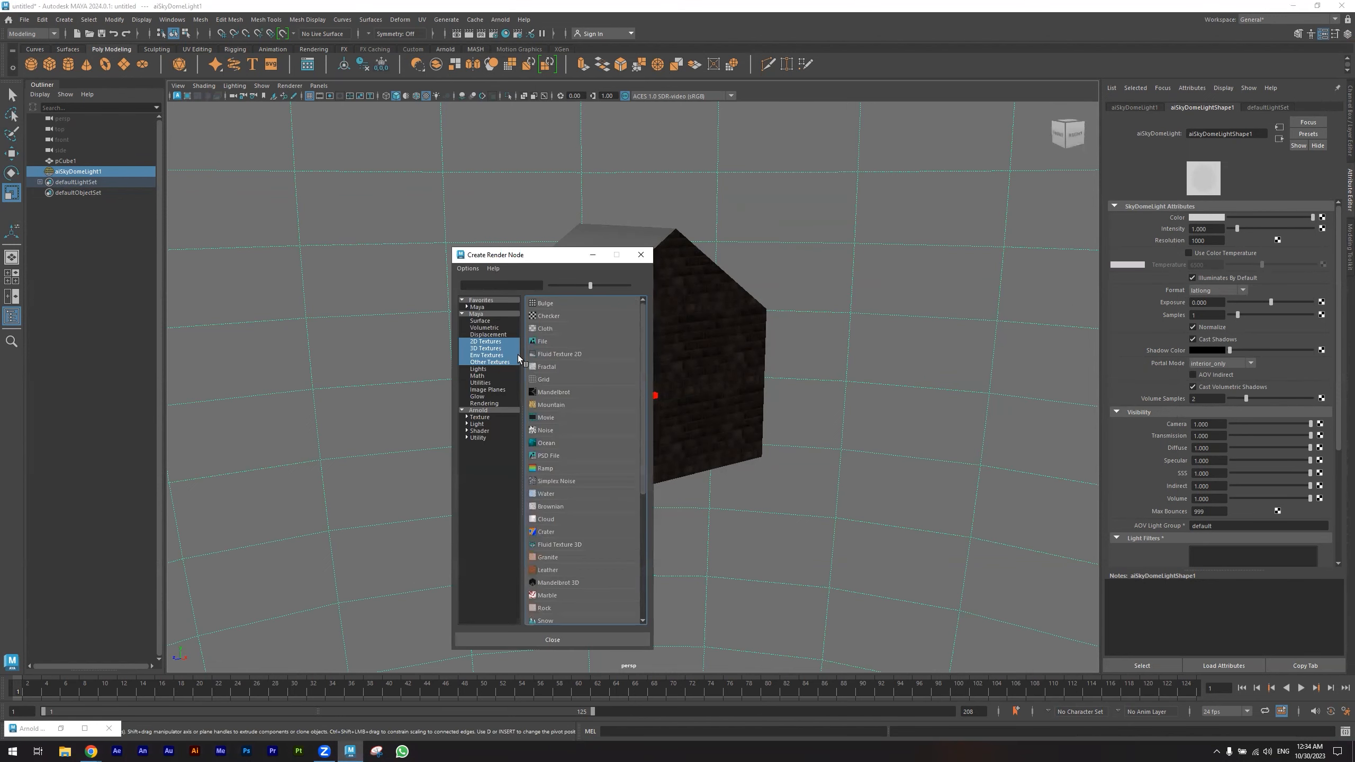
pyautogui.click(529, 339)
pyautogui.click(1331, 251)
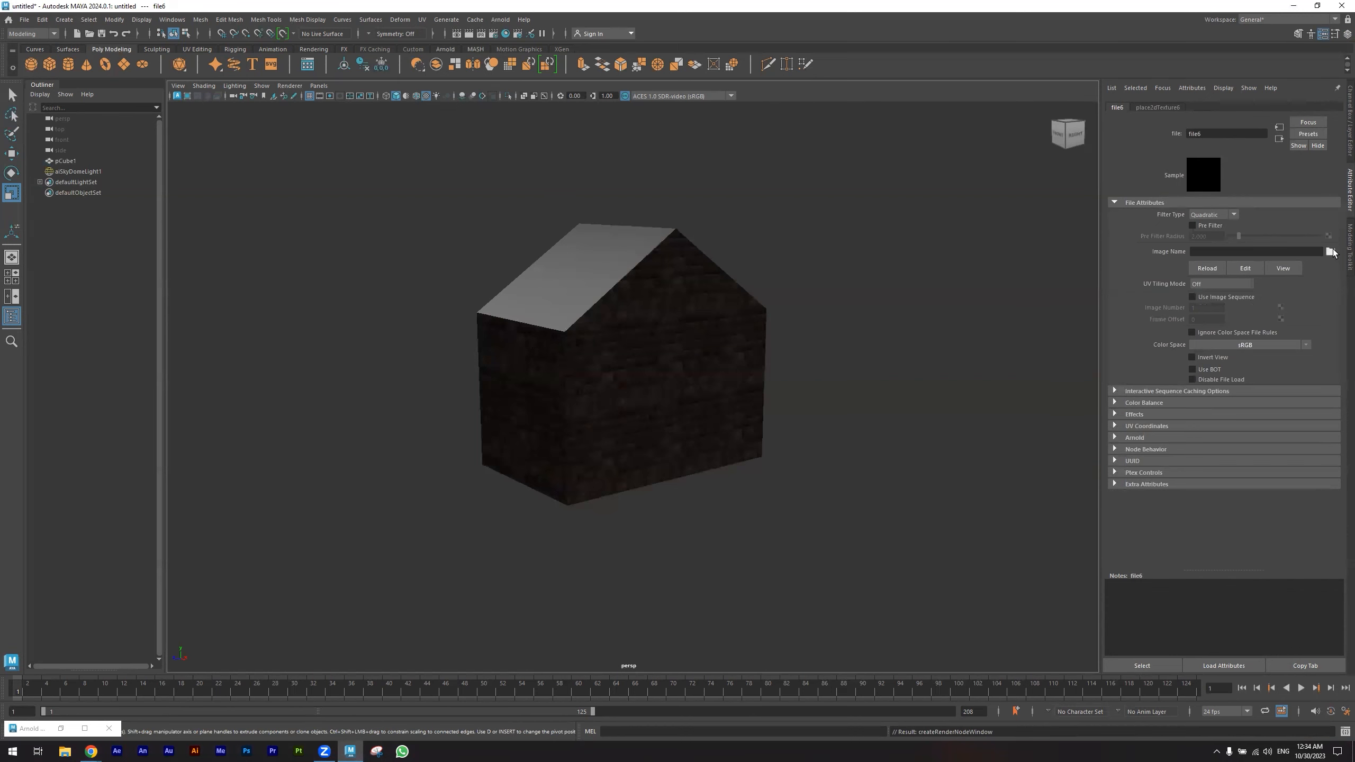
pyautogui.click(130, 161)
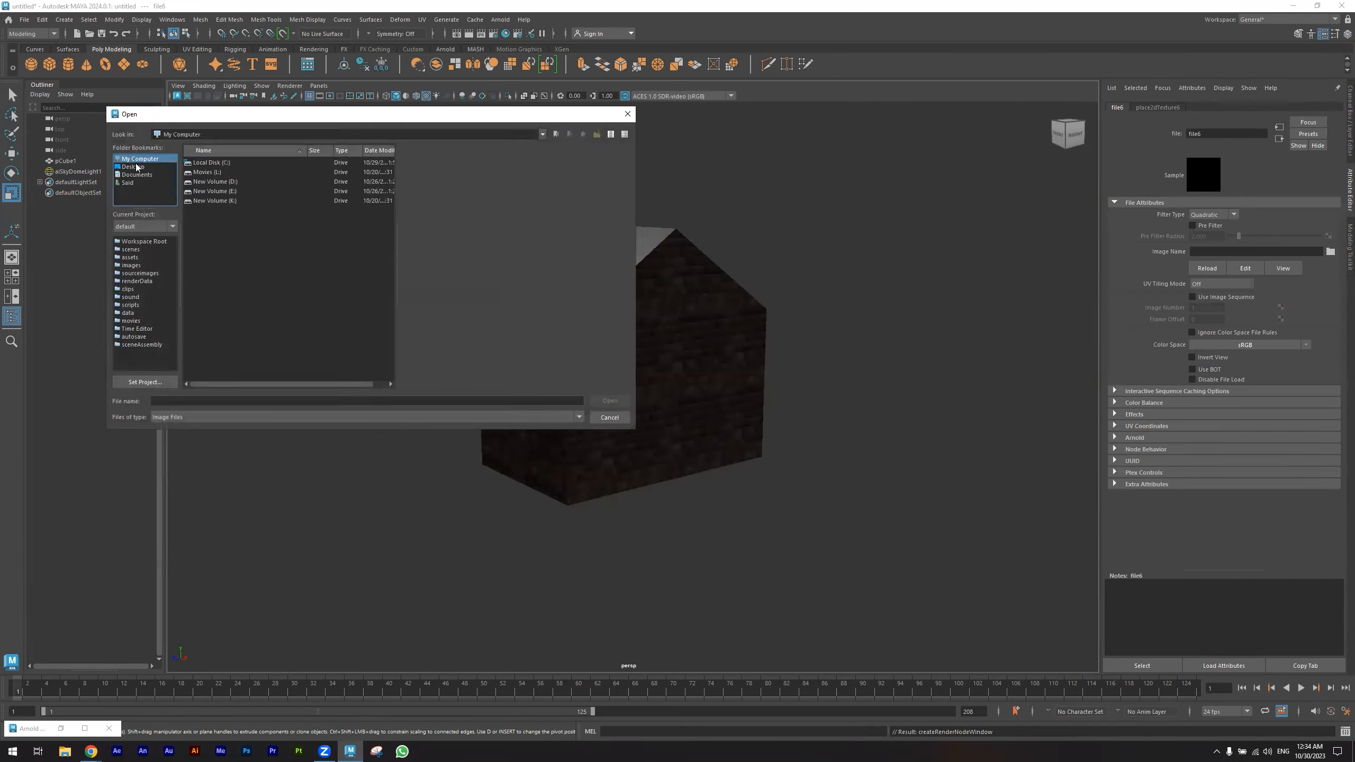
pyautogui.doubleClick(207, 188)
pyautogui.click(222, 181)
pyautogui.doubleClick(223, 181)
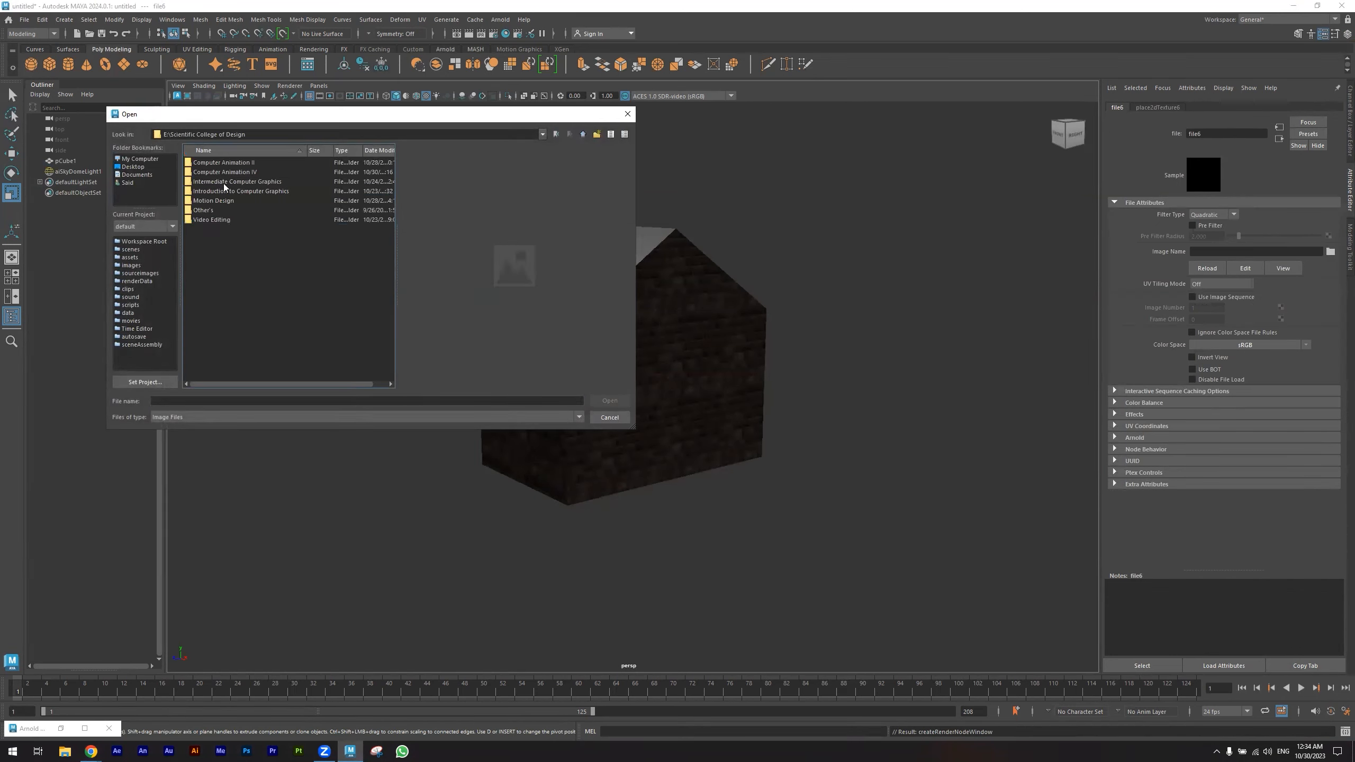
pyautogui.doubleClick(224, 175)
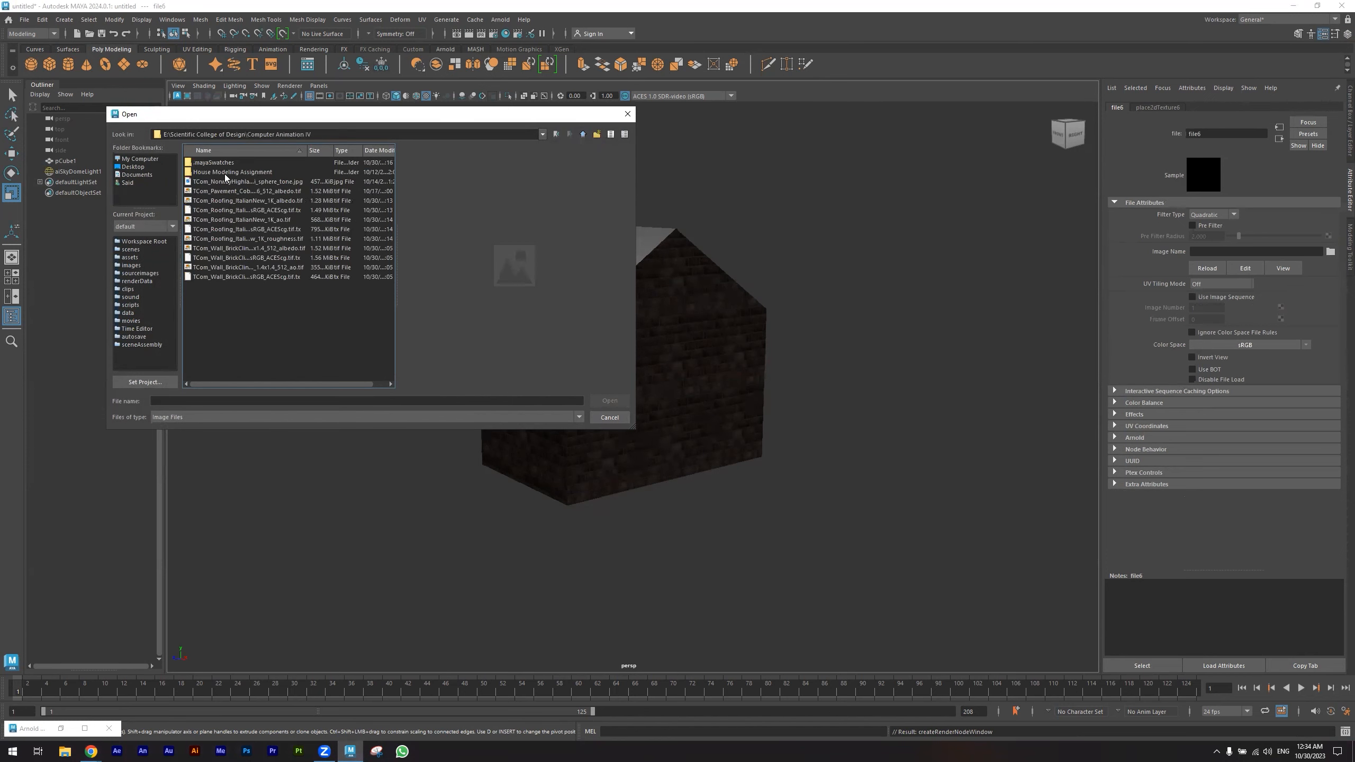
# - Preview the textures and load TCom_NorwayHighlands01_1K_hdri_sphere_tone.jpg as the sky dome image
pyautogui.click(250, 267)
pyautogui.click(250, 249)
pyautogui.click(253, 239)
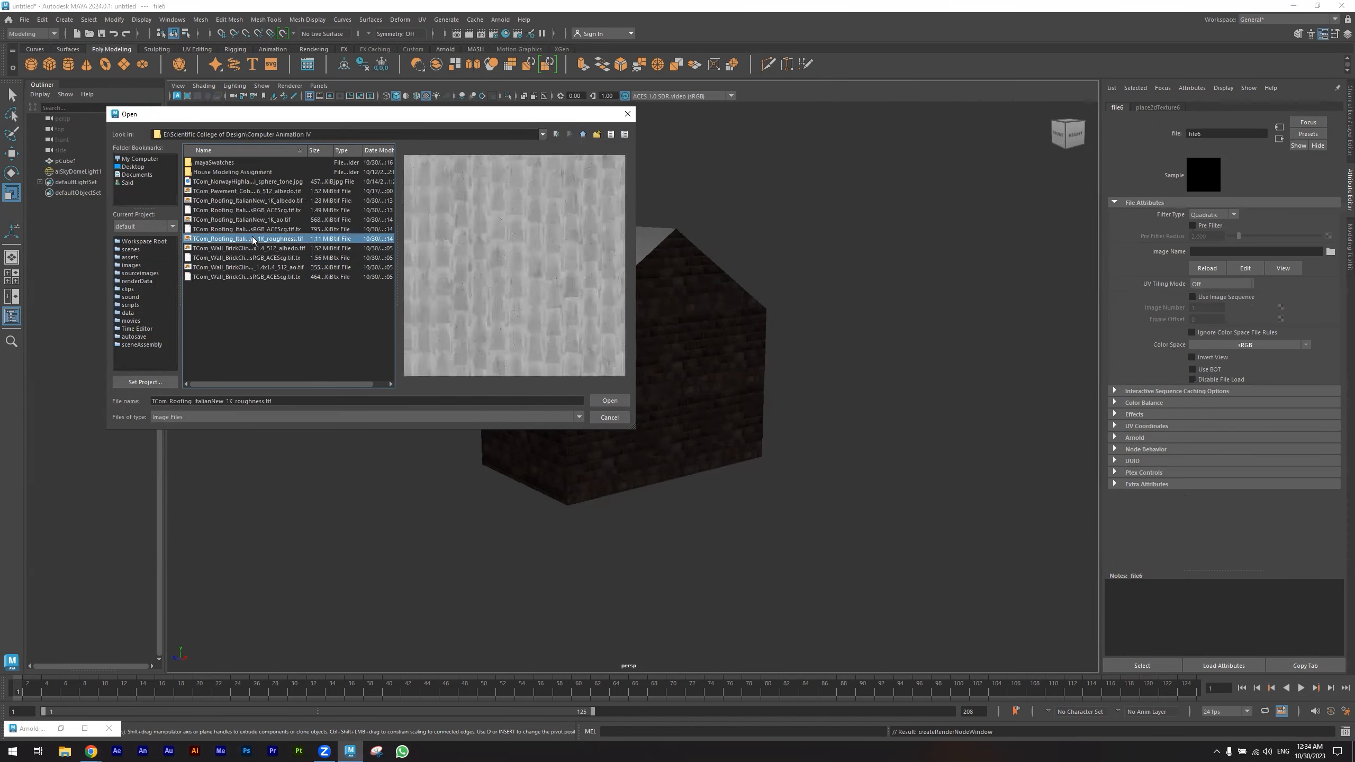
pyautogui.click(254, 220)
pyautogui.click(254, 200)
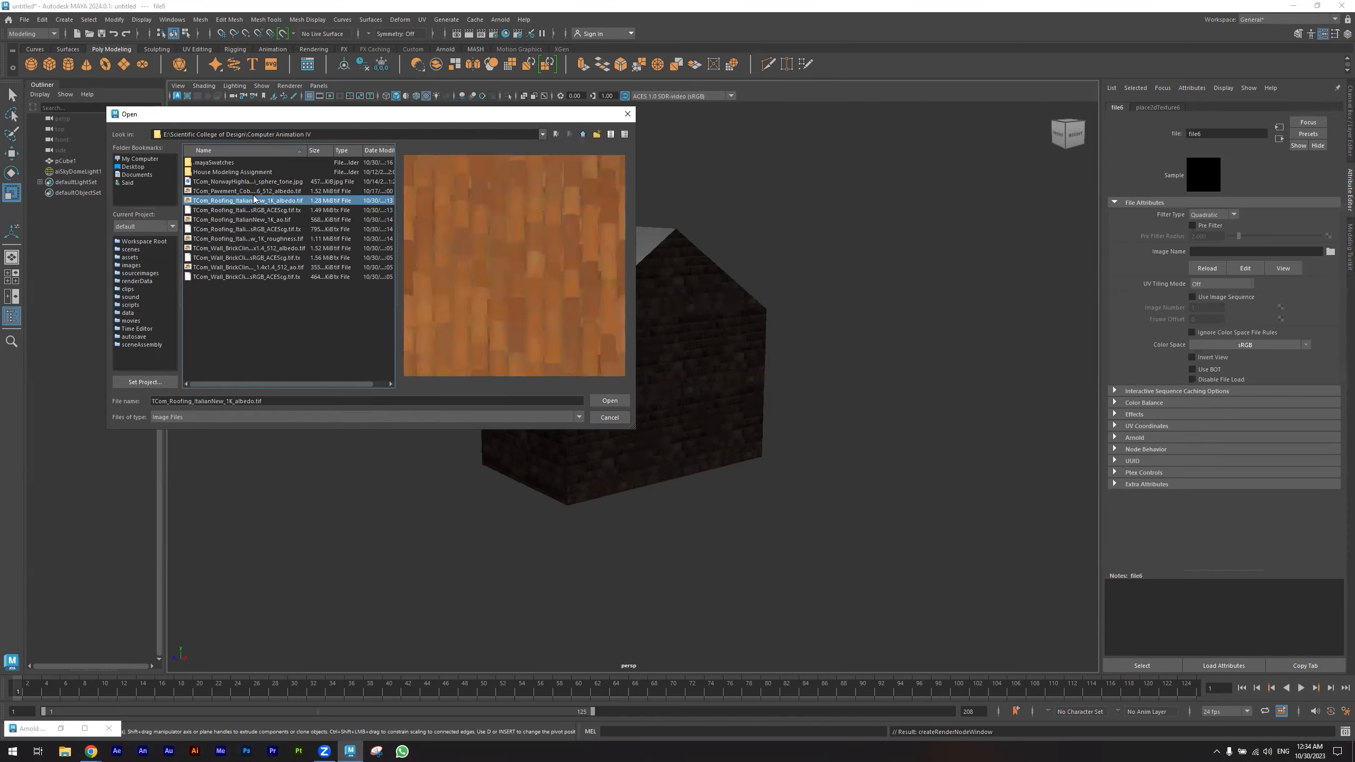
pyautogui.click(259, 189)
pyautogui.click(265, 181)
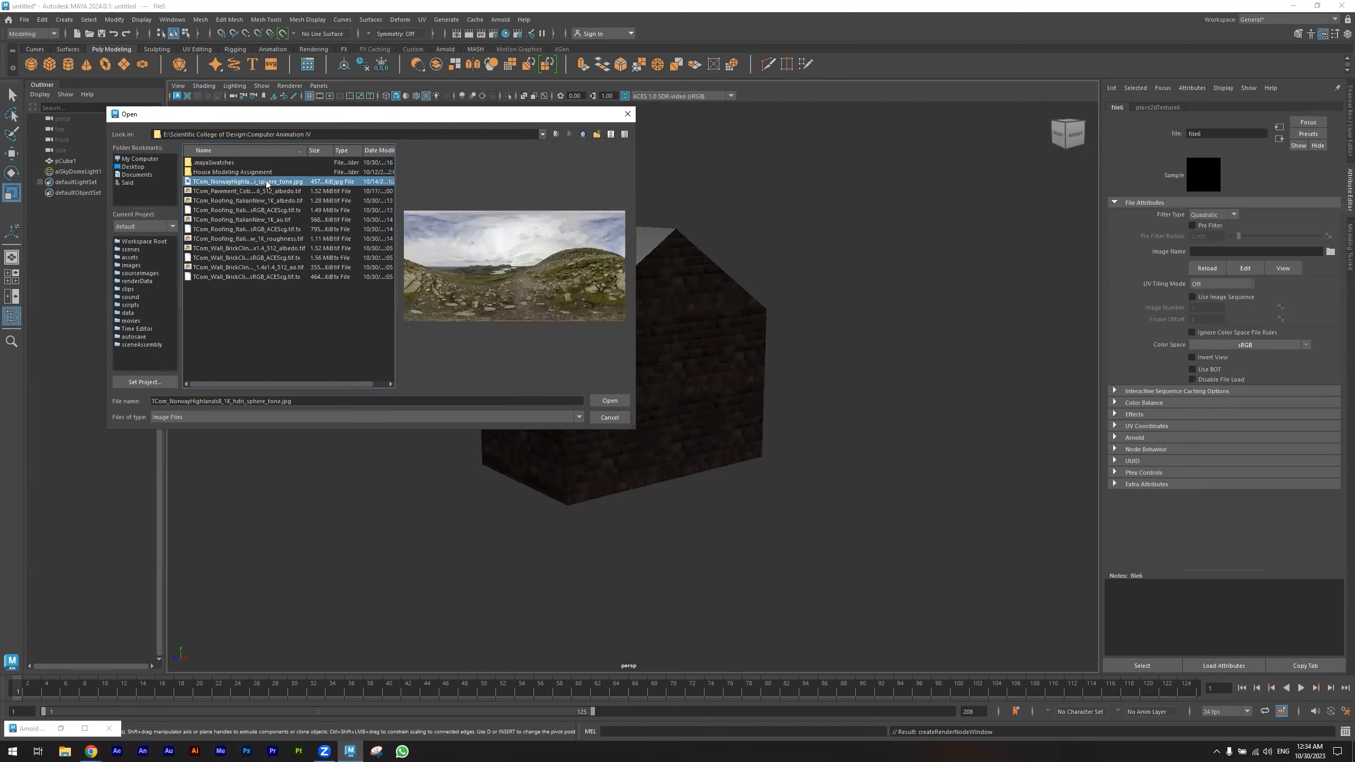
pyautogui.click(613, 401)
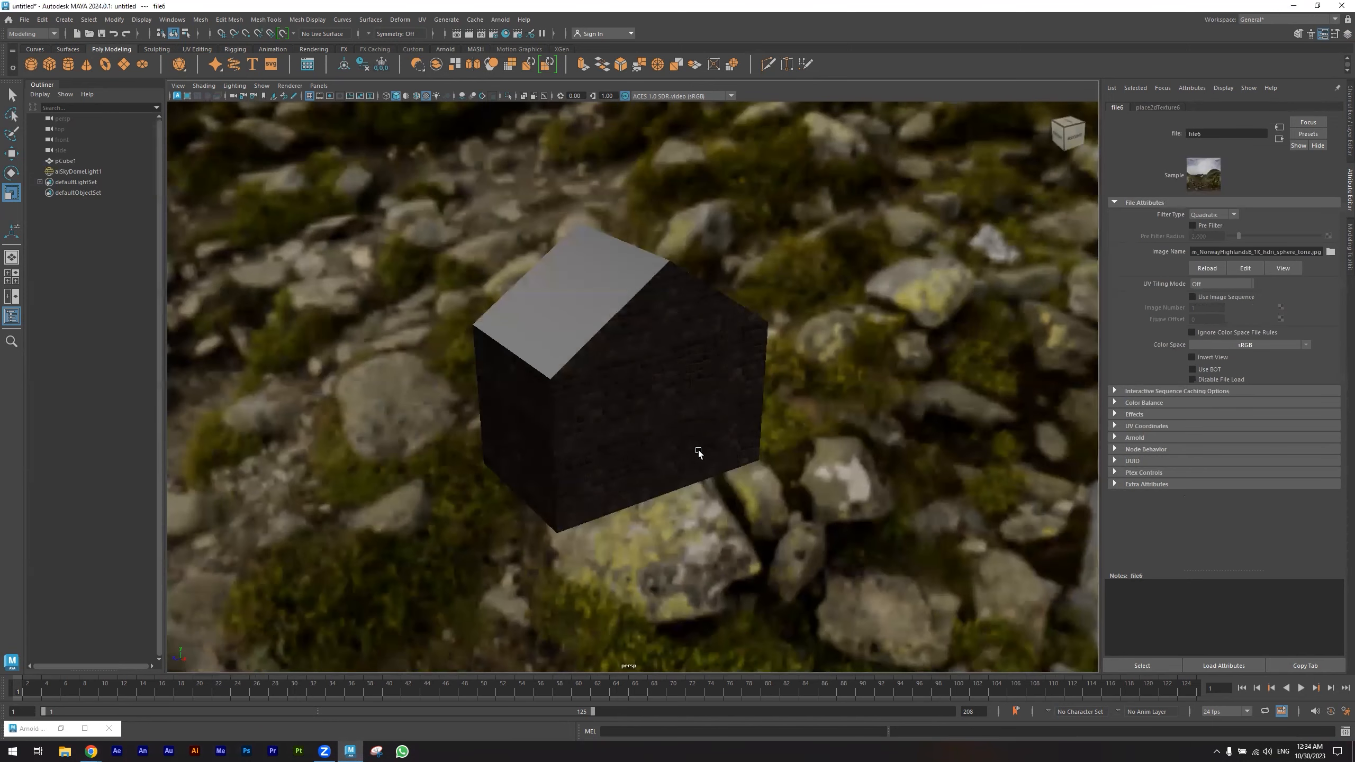
# - Restore the Arnold RenderView window and move it beside the viewport
pyautogui.keyDown('alt'); pyautogui.moveTo(711, 449); pyautogui.dragTo(702, 50); pyautogui.keyUp('alt')
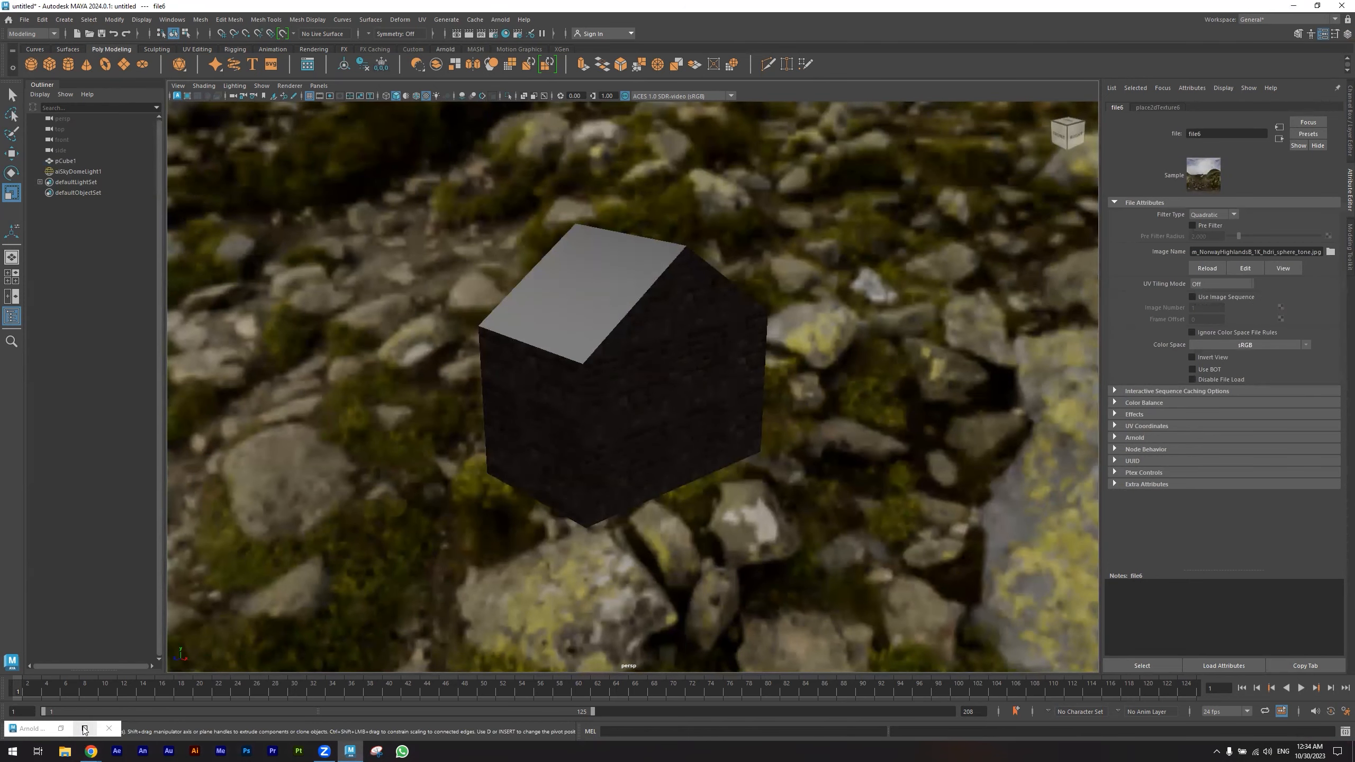
pyautogui.click(32, 729)
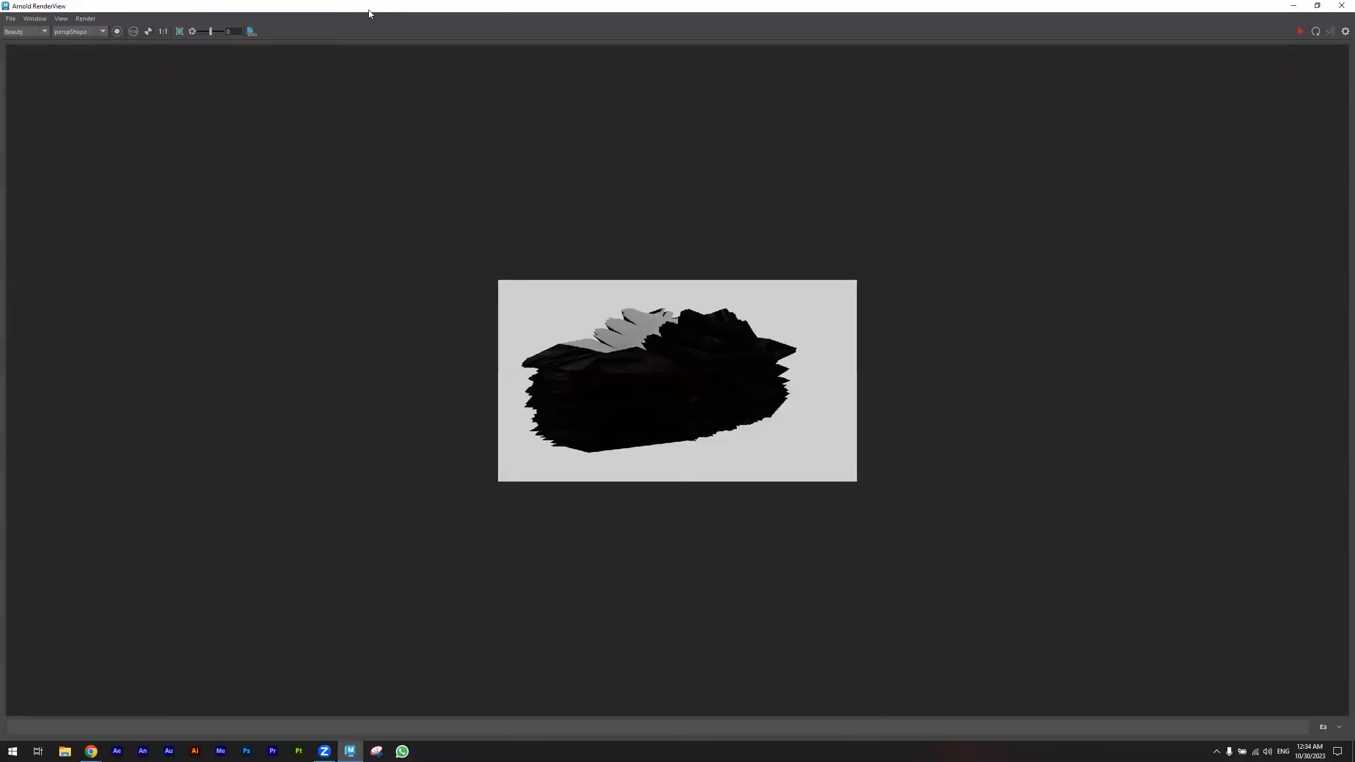
pyautogui.doubleClick(369, 9)
pyautogui.click(1069, 142)
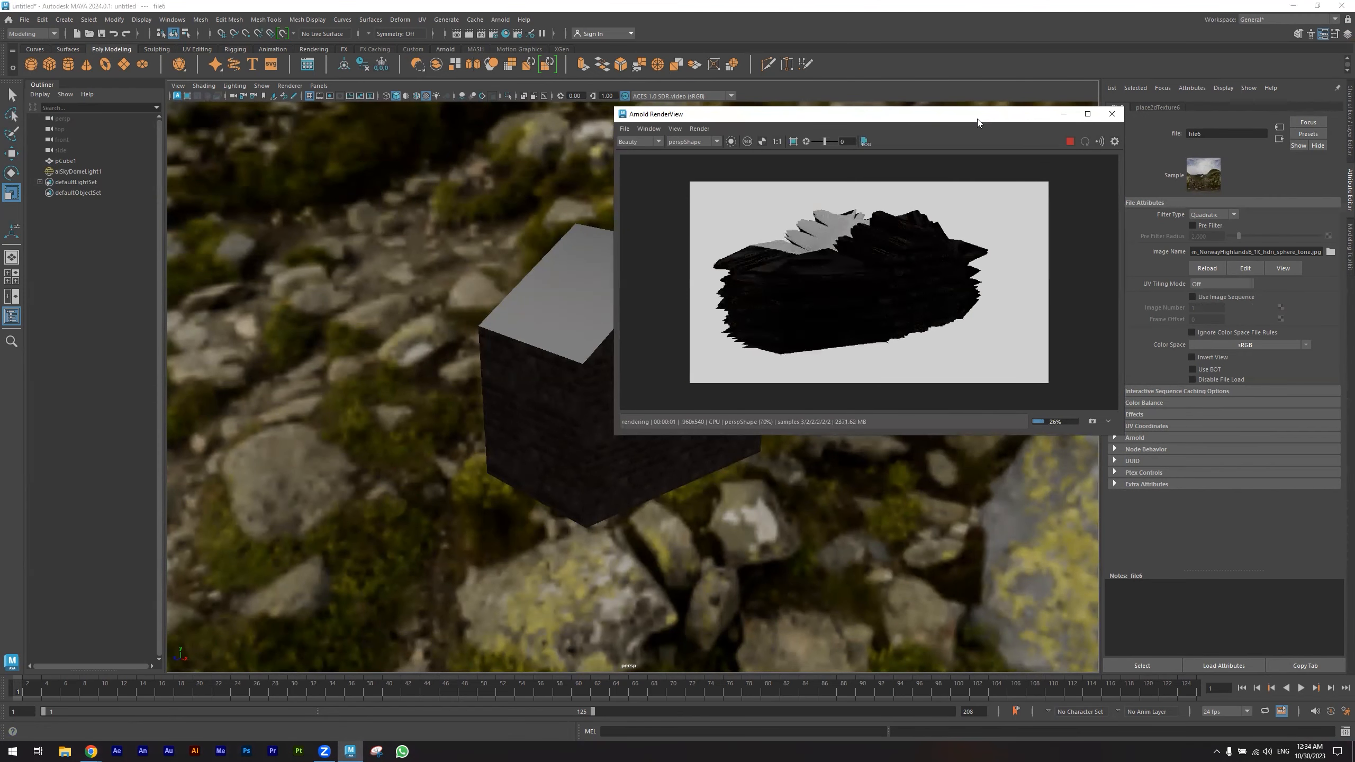
pyautogui.moveTo(978, 119); pyautogui.dragTo(401, 136)
pyautogui.keyDown('alt'); pyautogui.moveTo(722, 196); pyautogui.dragTo(936, 254); pyautogui.keyUp('alt')
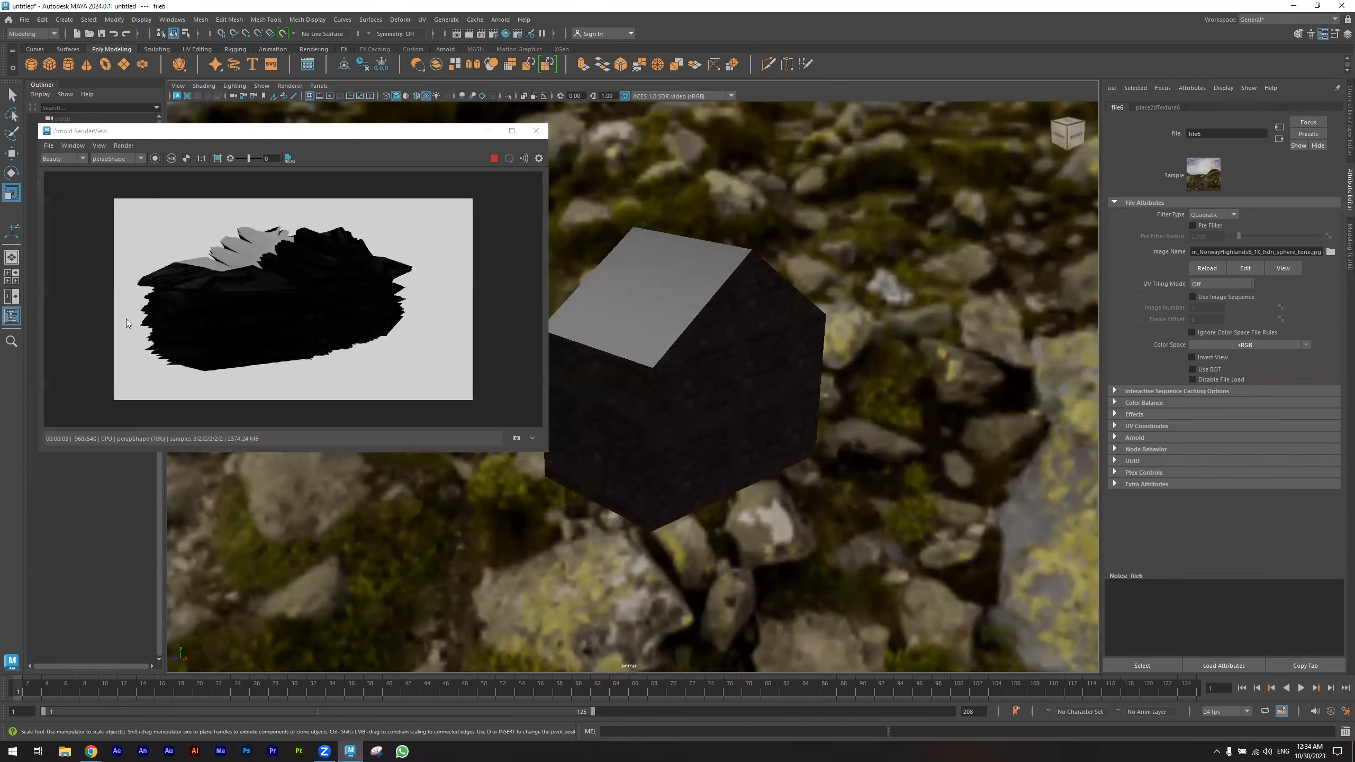
# - Select the house and open its displacement file node through the material's shading group
pyautogui.click(735, 385)
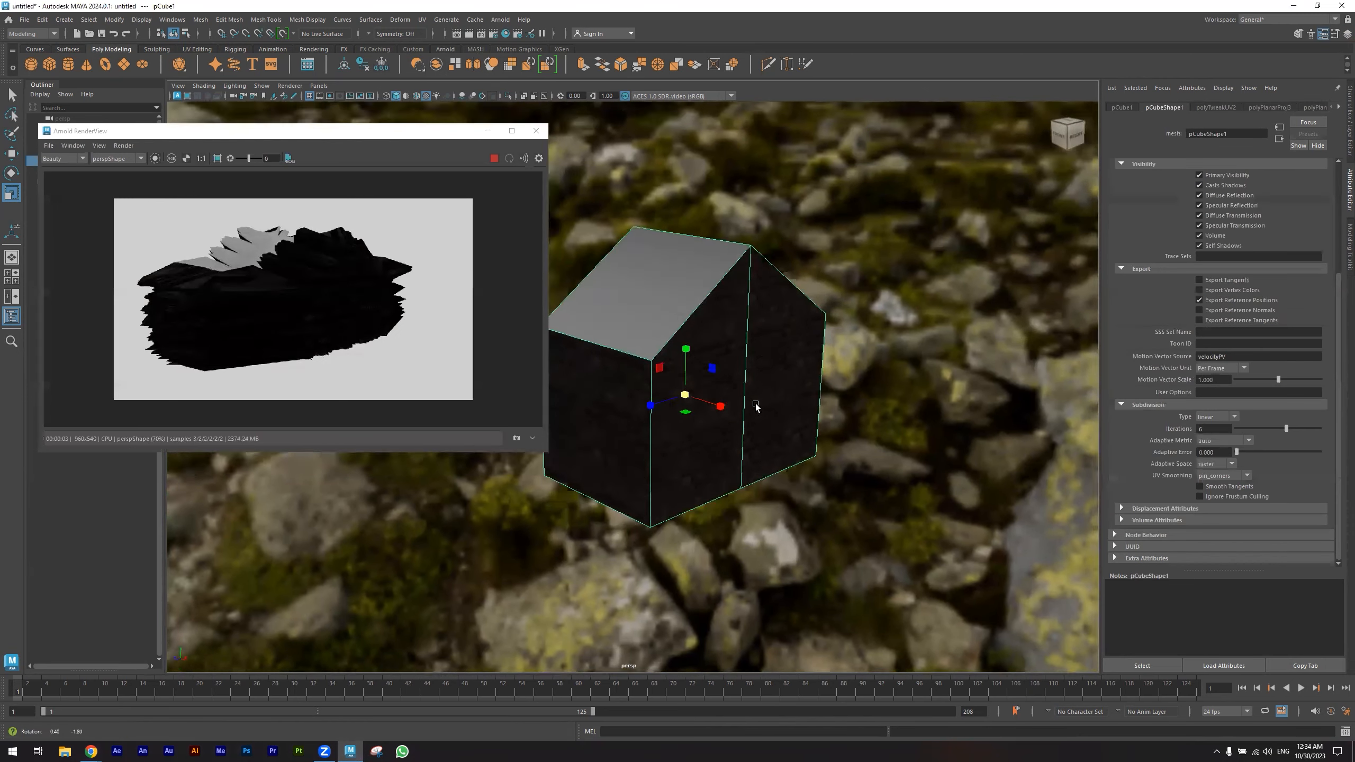
pyautogui.keyDown('alt'); pyautogui.moveTo(756, 406); pyautogui.dragTo(755, 405); pyautogui.keyUp('alt')
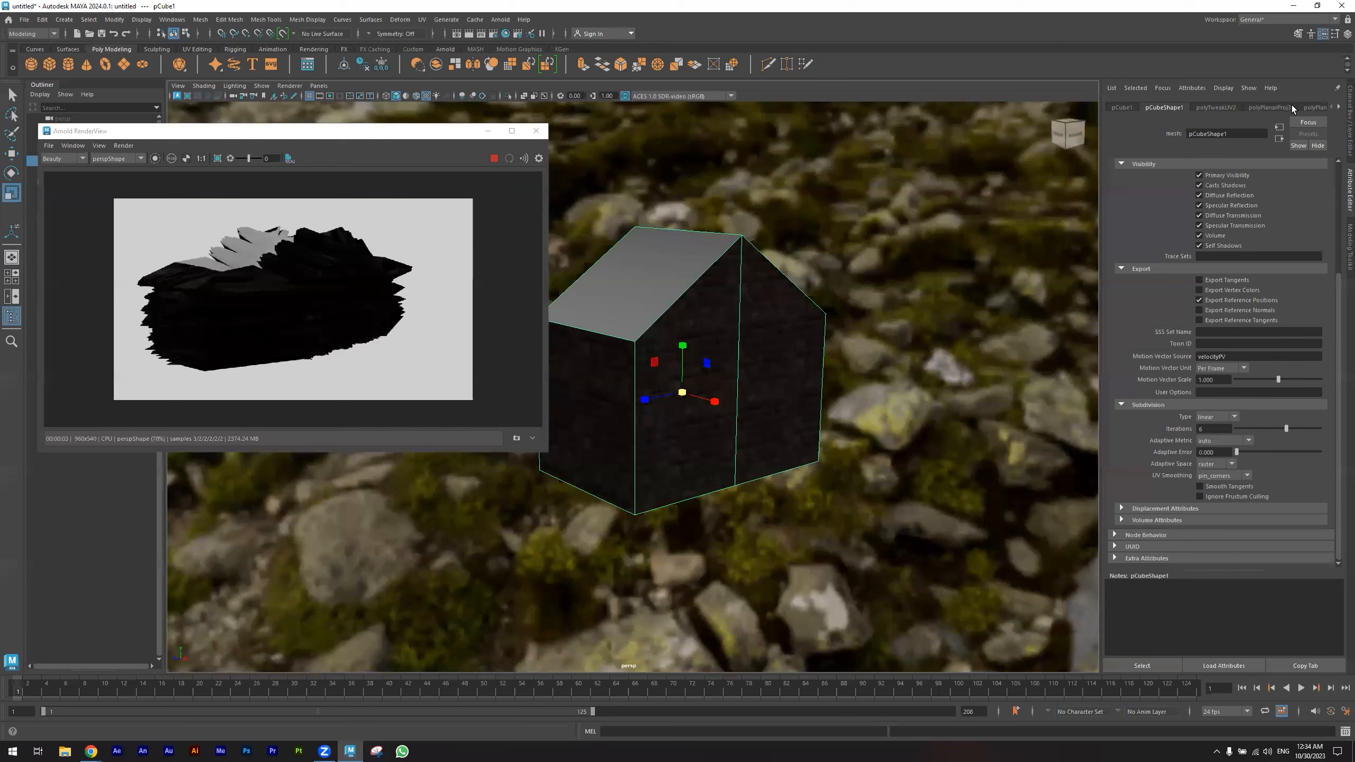
pyautogui.scroll(-5, 1292, 105)
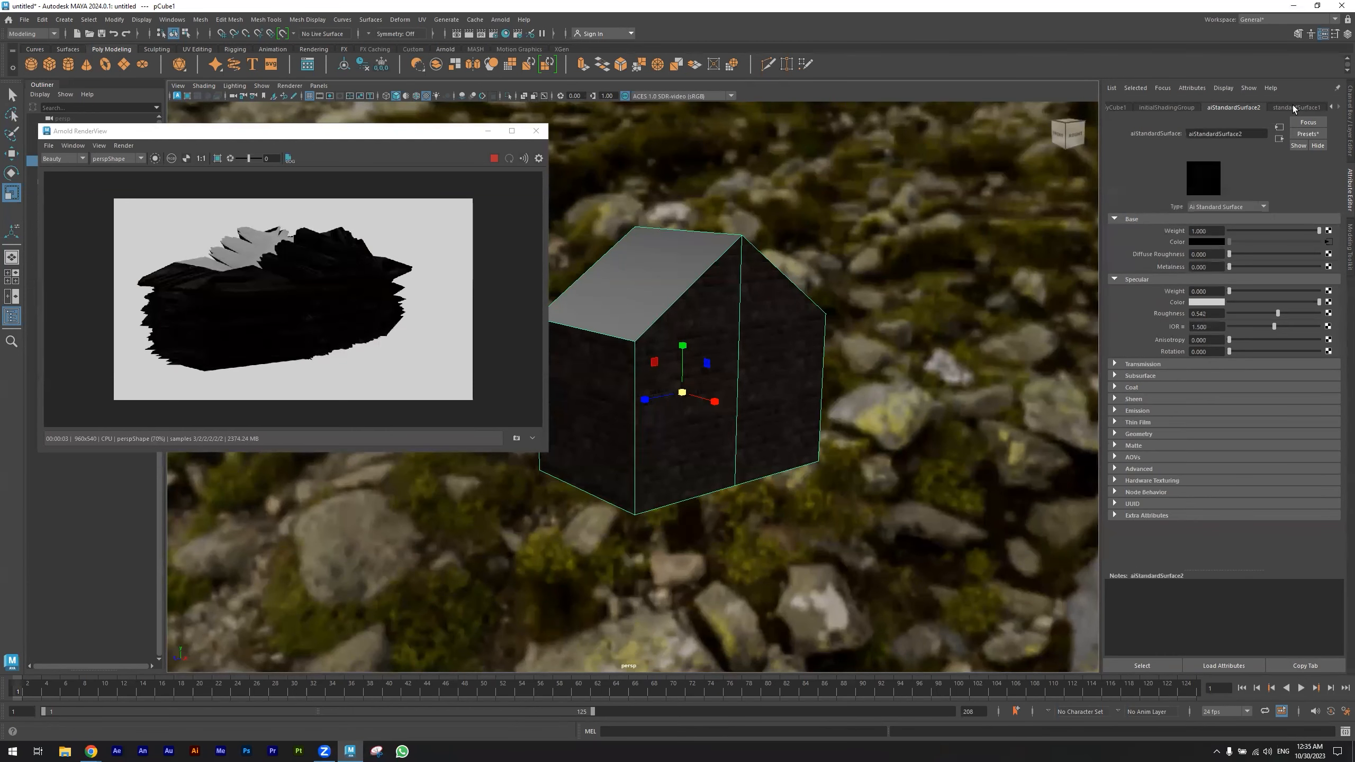
pyautogui.click(1281, 139)
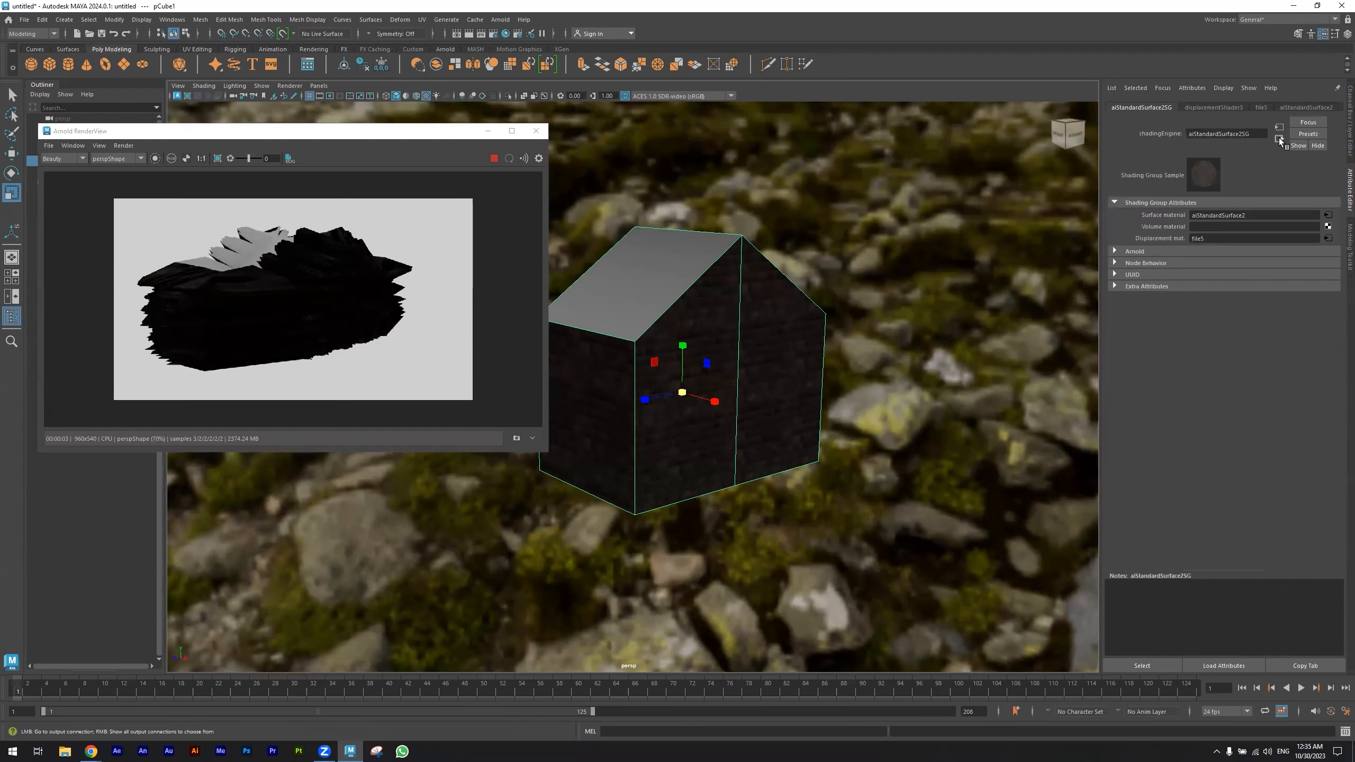
pyautogui.click(1329, 238)
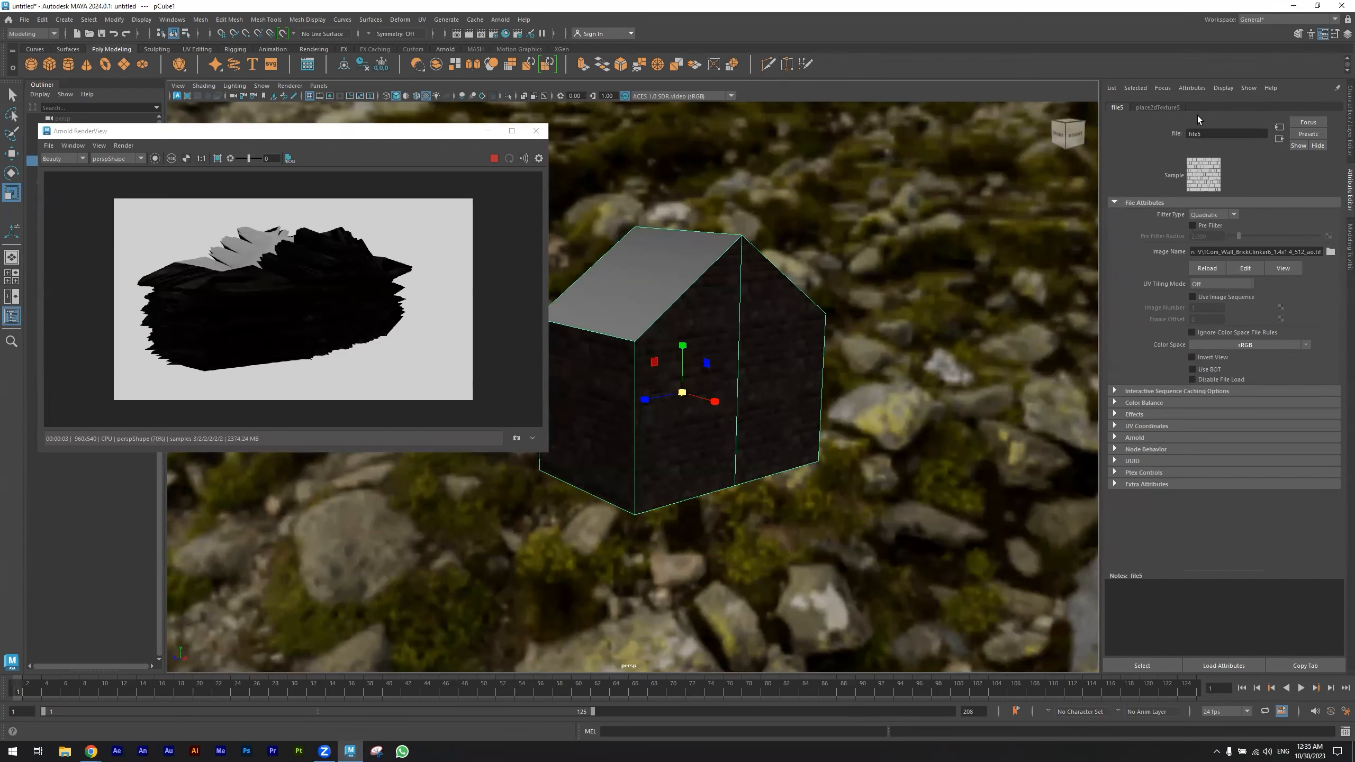
# - Open the displacement shader from the displacement file node and set its scale to 0.1
pyautogui.click(1280, 140)
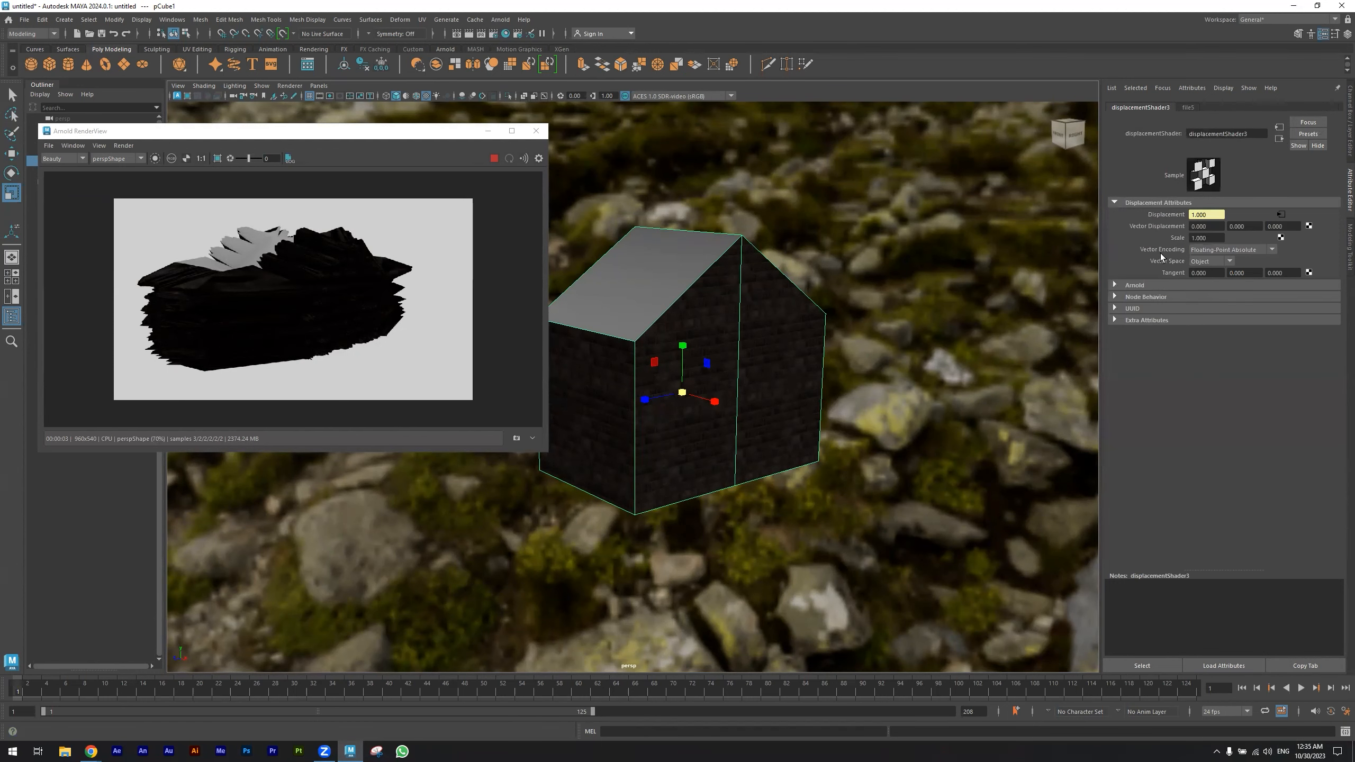
pyautogui.doubleClick(1216, 238)
pyautogui.write('0.1')
pyautogui.press('Return')
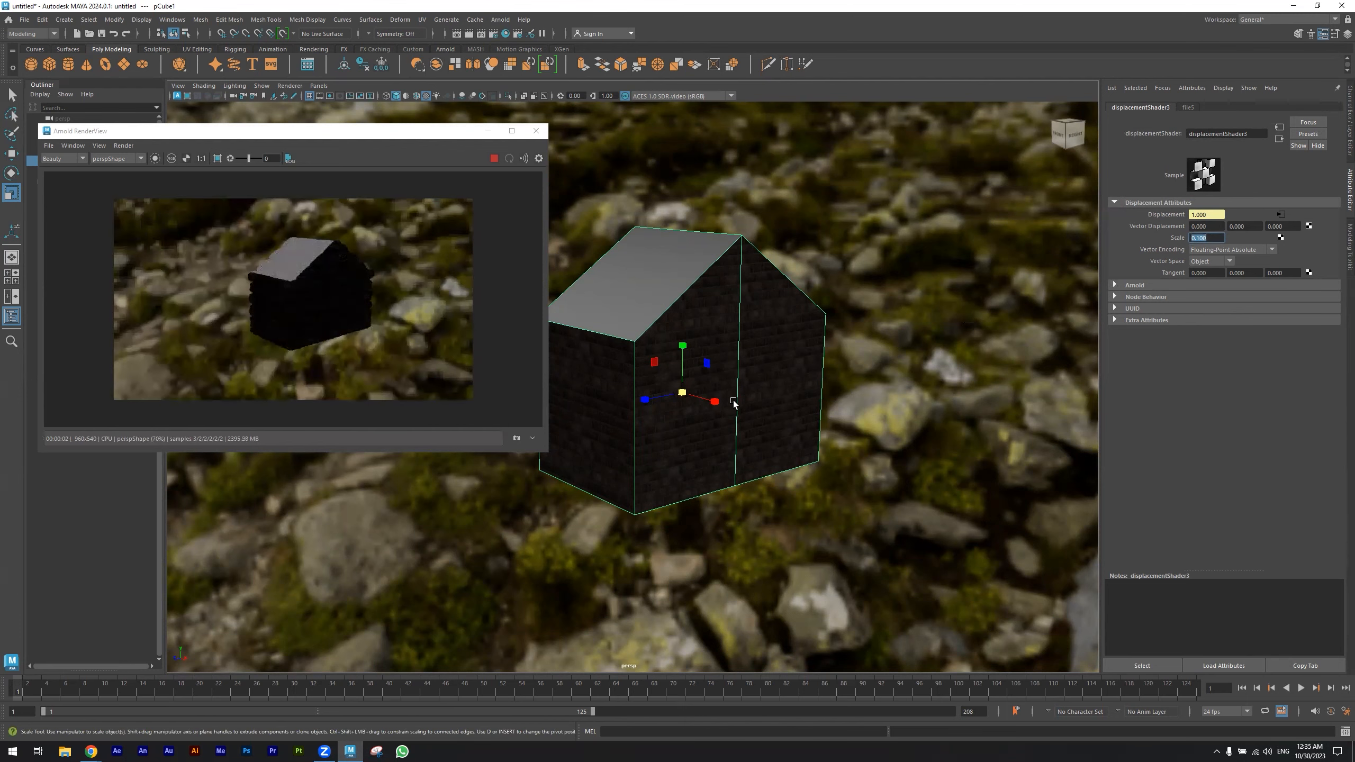
# - Select the sky dome light and set its intensity to about 0.667
pyautogui.scroll(2, 735, 408)
pyautogui.scroll(3, 788, 427)
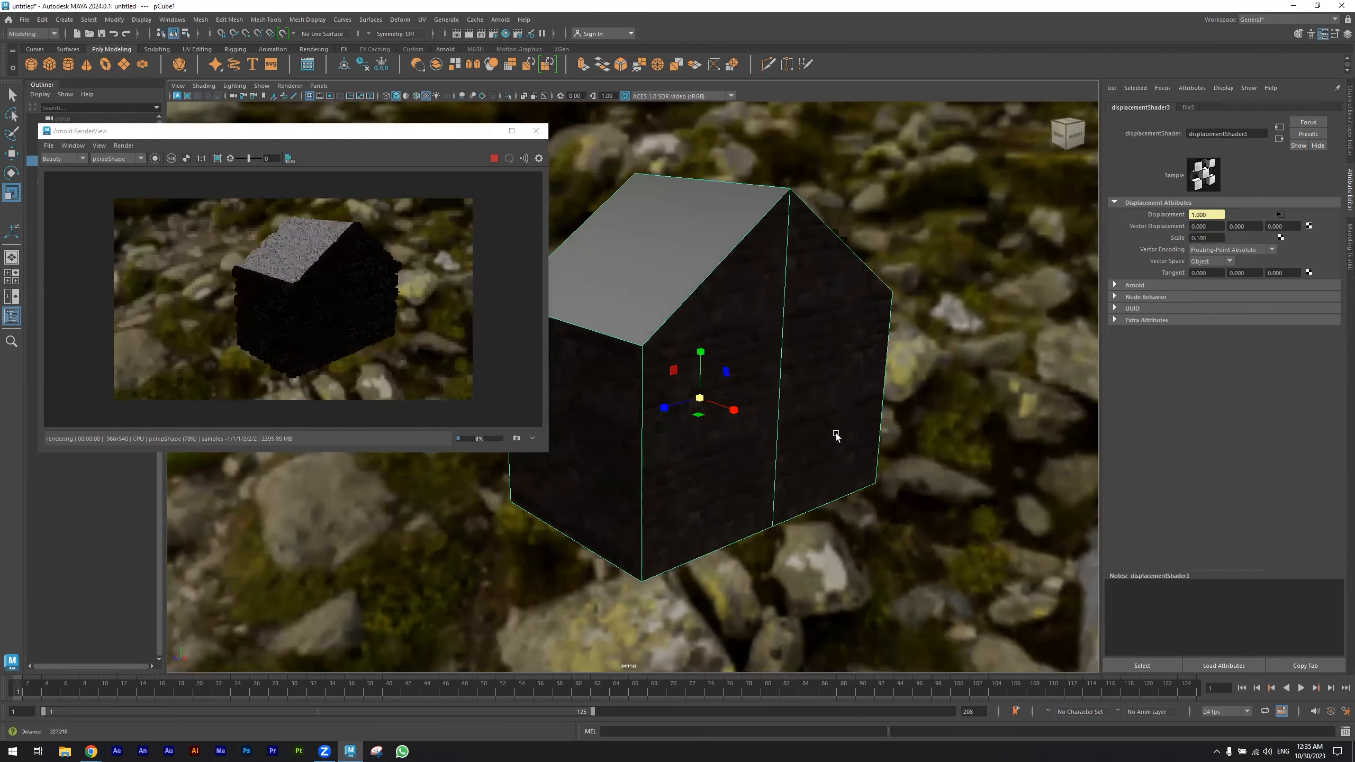
pyautogui.click(971, 232)
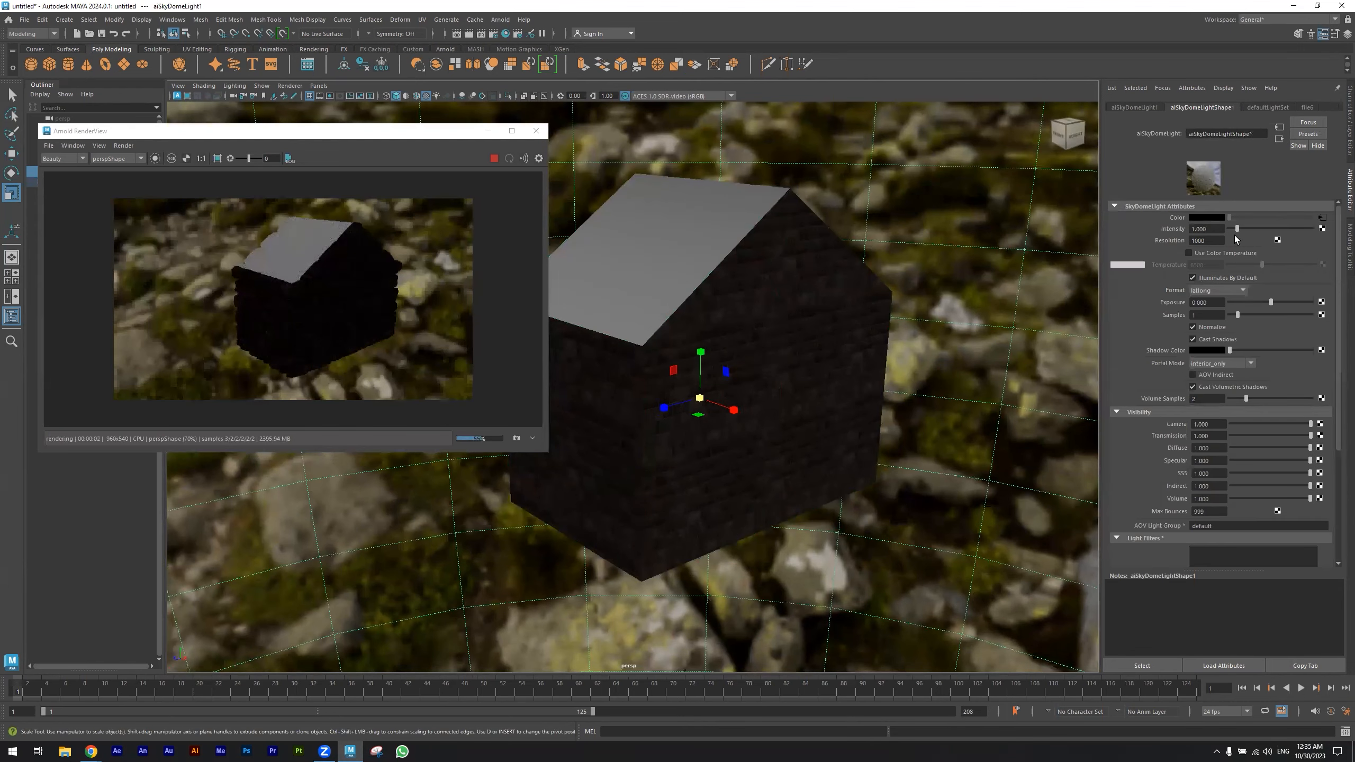
pyautogui.moveTo(1238, 230); pyautogui.dragTo(1251, 228)
pyautogui.click(1285, 229)
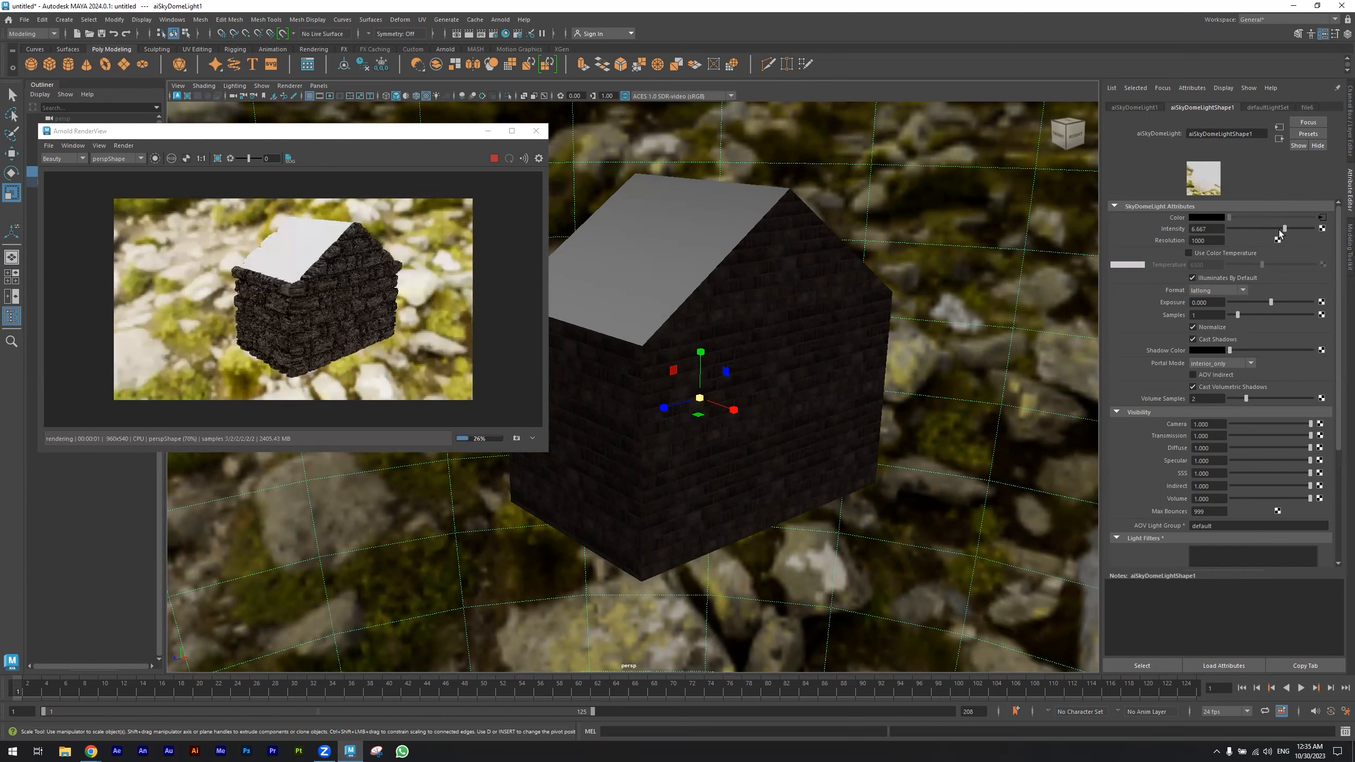
# - Select the house, reach its displacement shader through the material's shading group, and reduce the scale further below 0.1
pyautogui.click(787, 384)
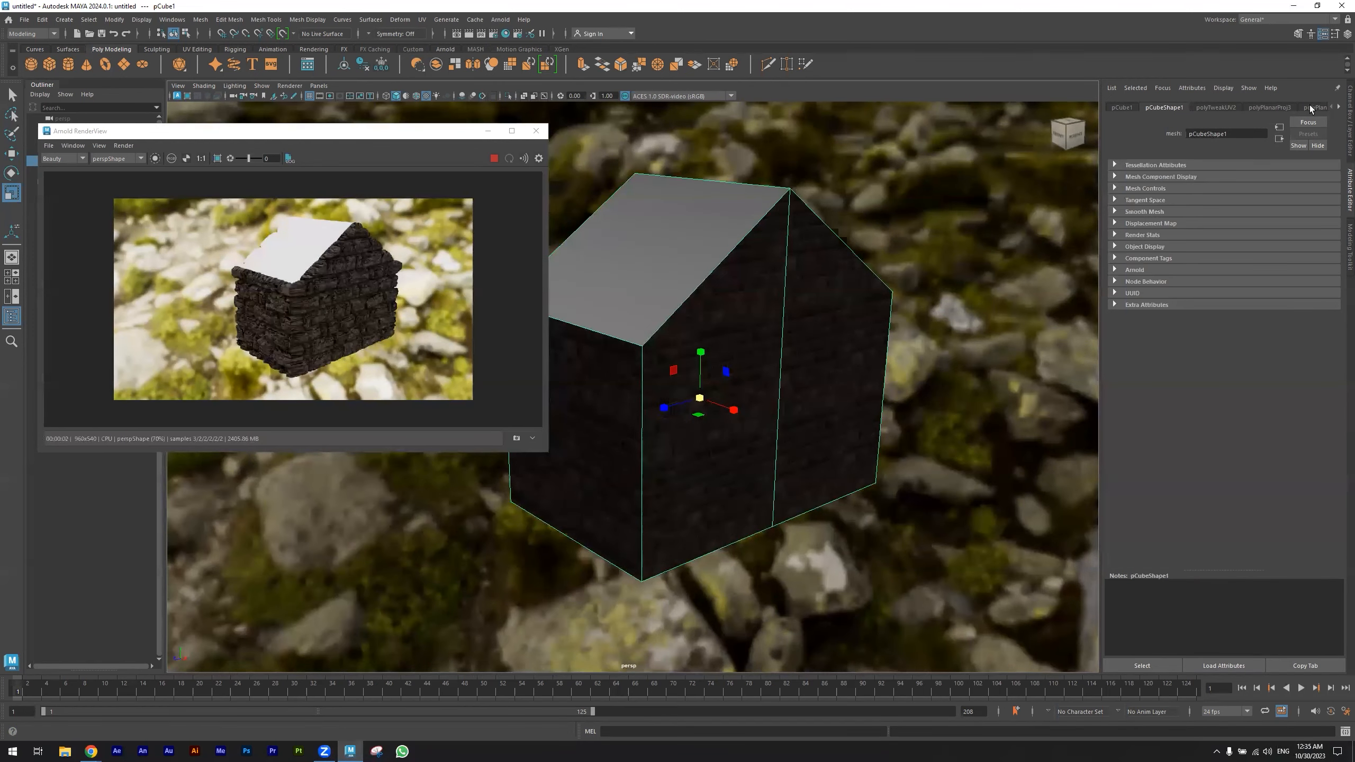
pyautogui.scroll(-6, 1313, 107)
pyautogui.scroll(-4, 1311, 108)
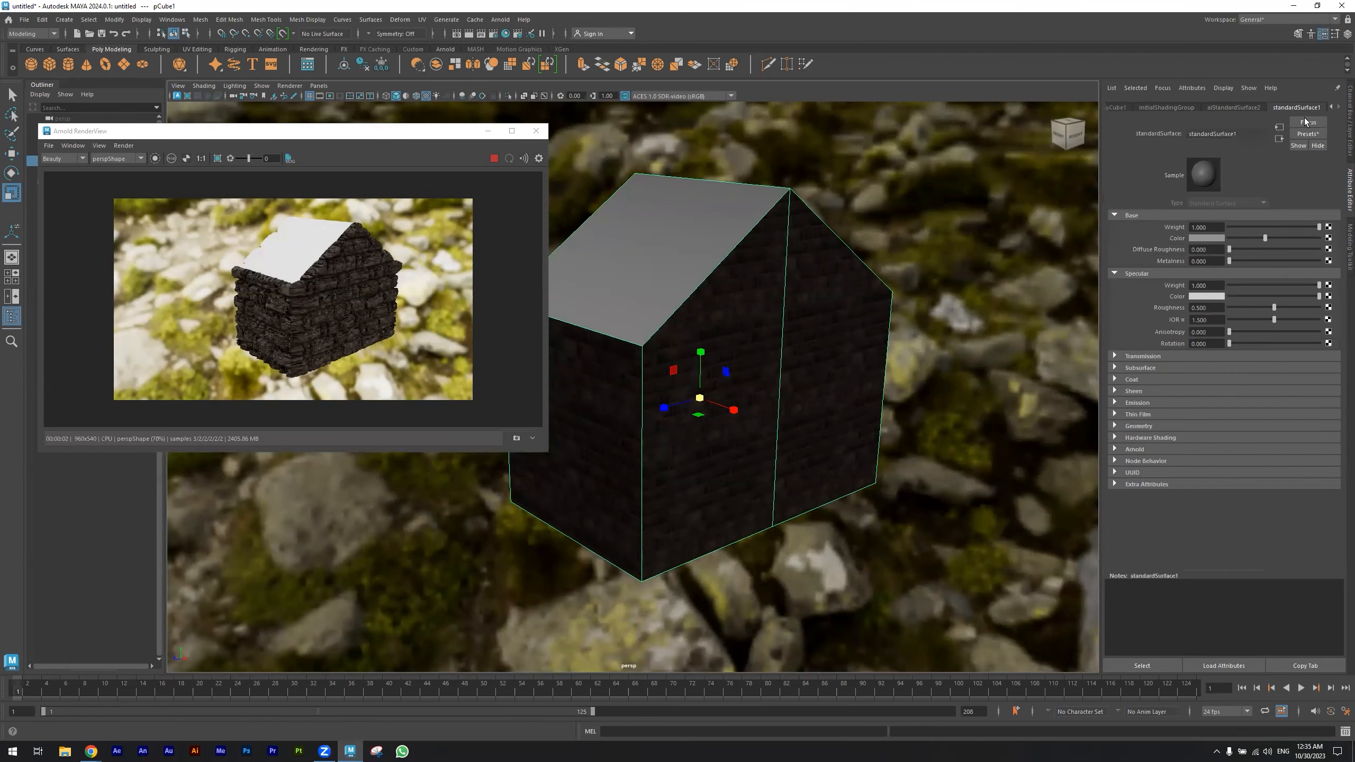
pyautogui.click(1249, 104)
pyautogui.click(1279, 138)
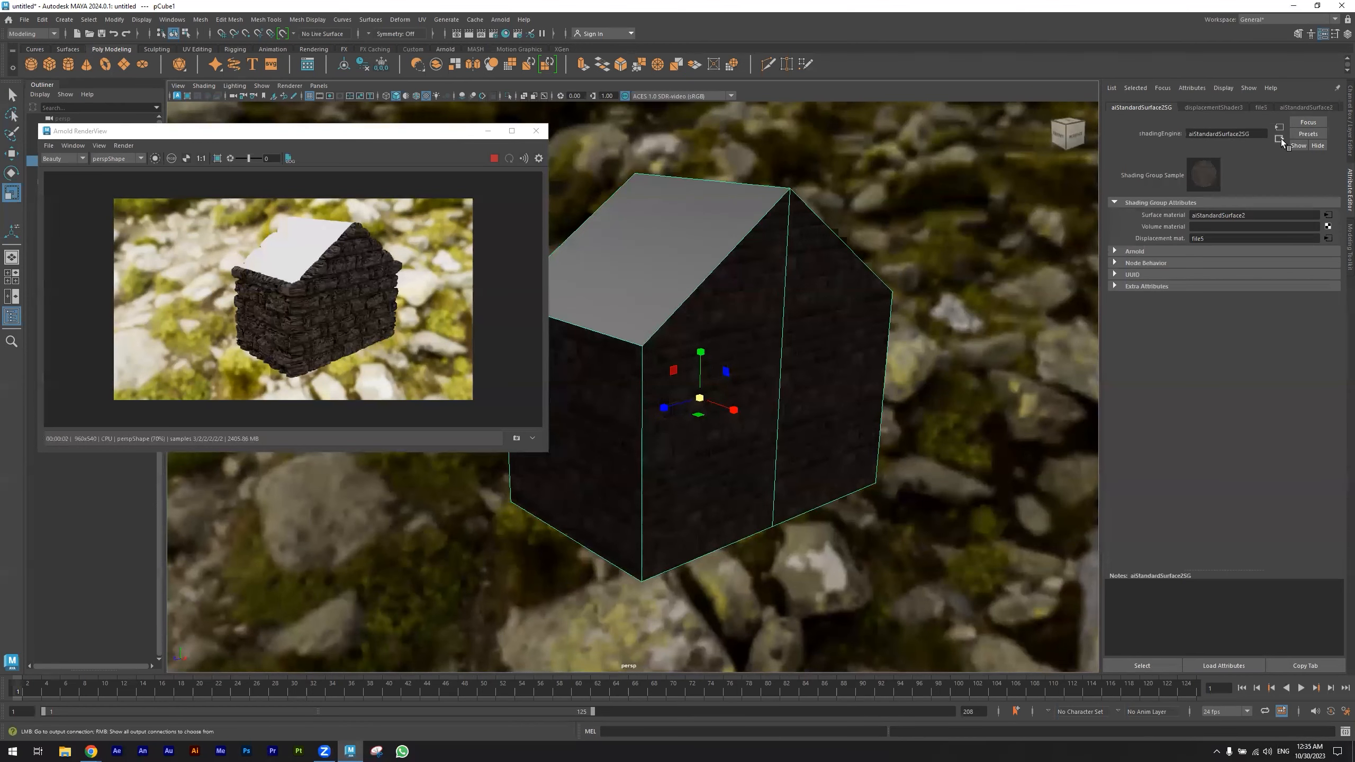
pyautogui.click(1329, 238)
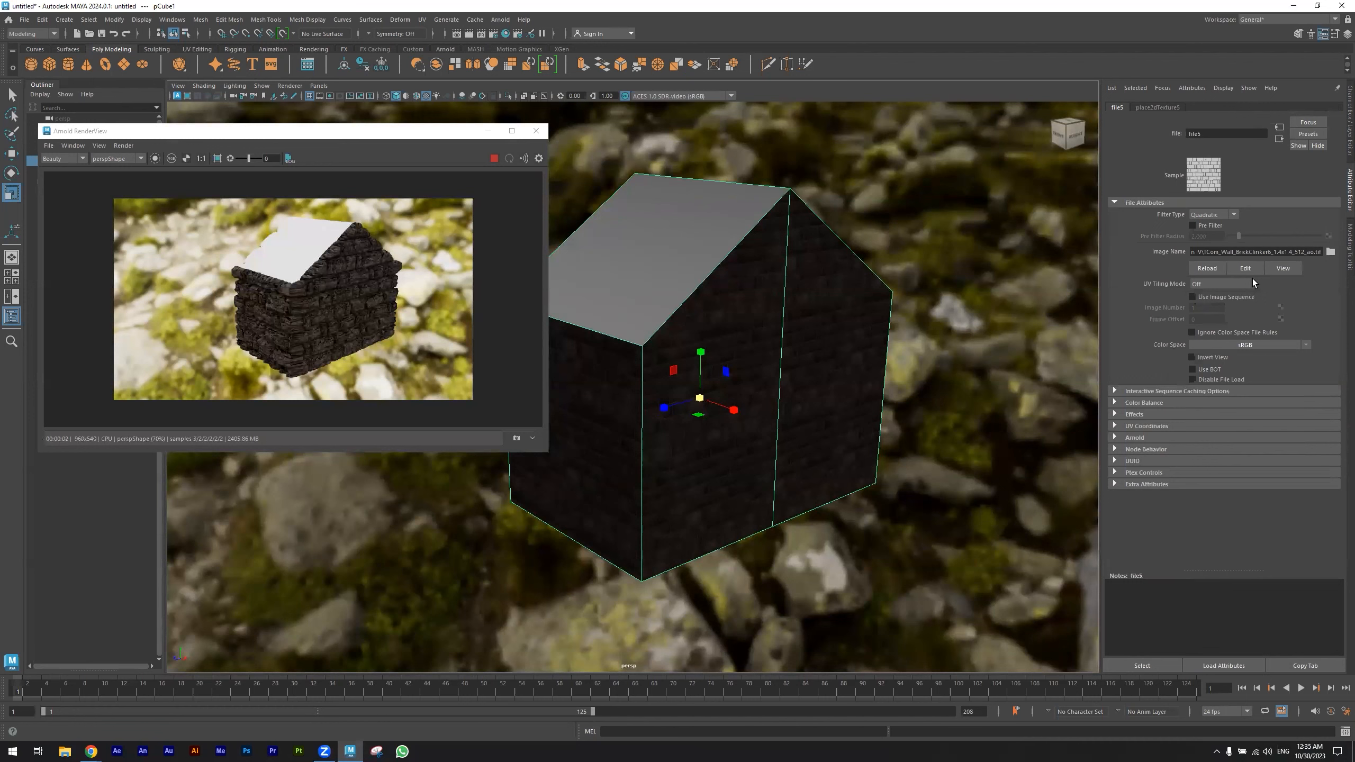
pyautogui.click(1279, 138)
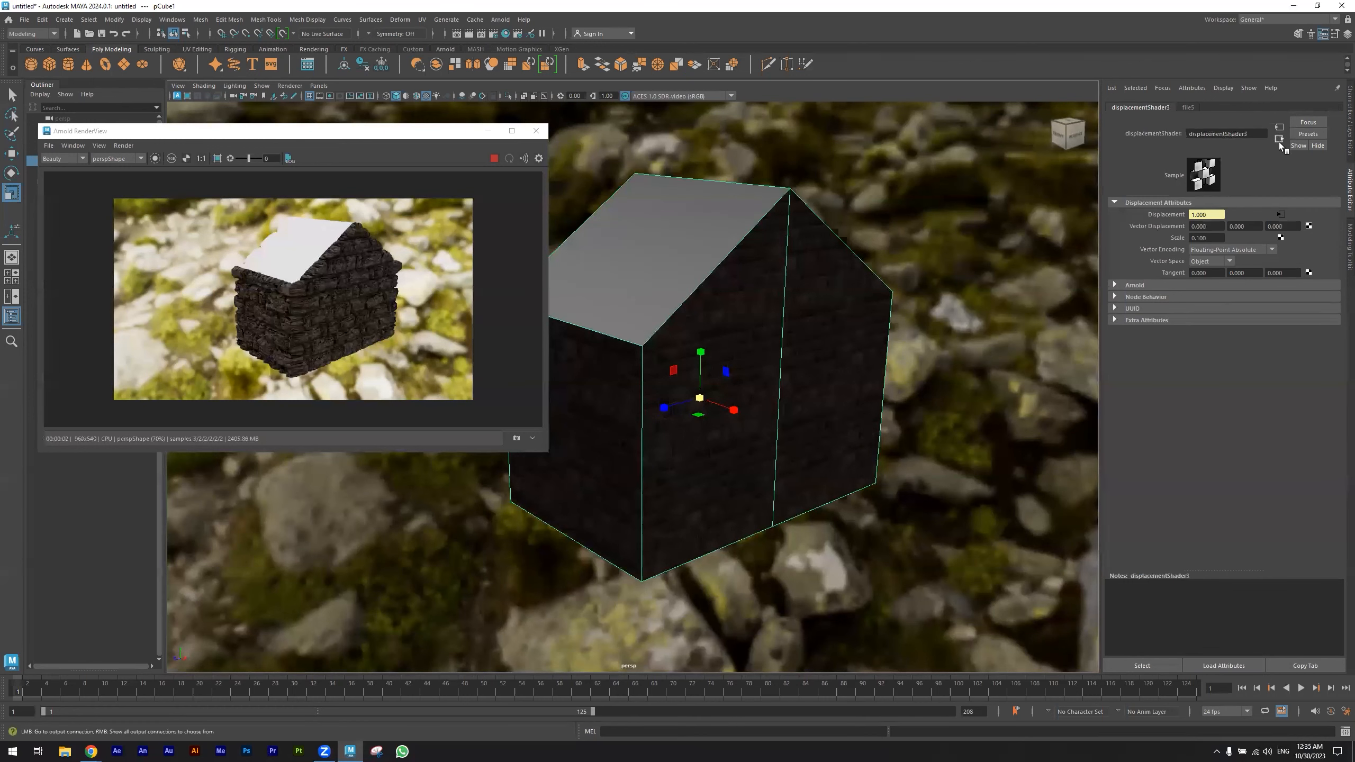
pyautogui.click(1213, 238)
pyautogui.write('0.')
pyautogui.press('Return')
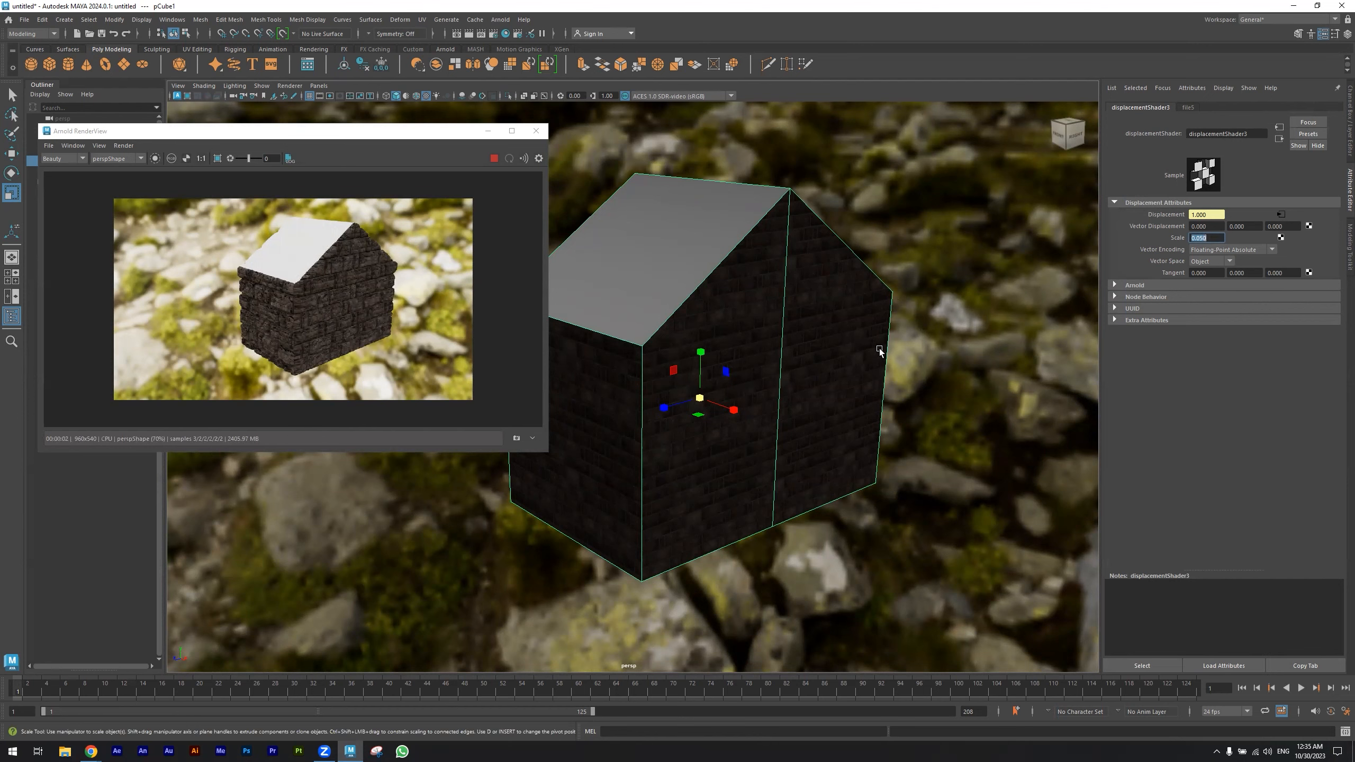
# - Inspect the house's displacement file, its texture placement and the color texture placement nodes
pyautogui.keyDown('alt'); pyautogui.moveTo(883, 351); pyautogui.dragTo(874, 346); pyautogui.keyUp('alt')
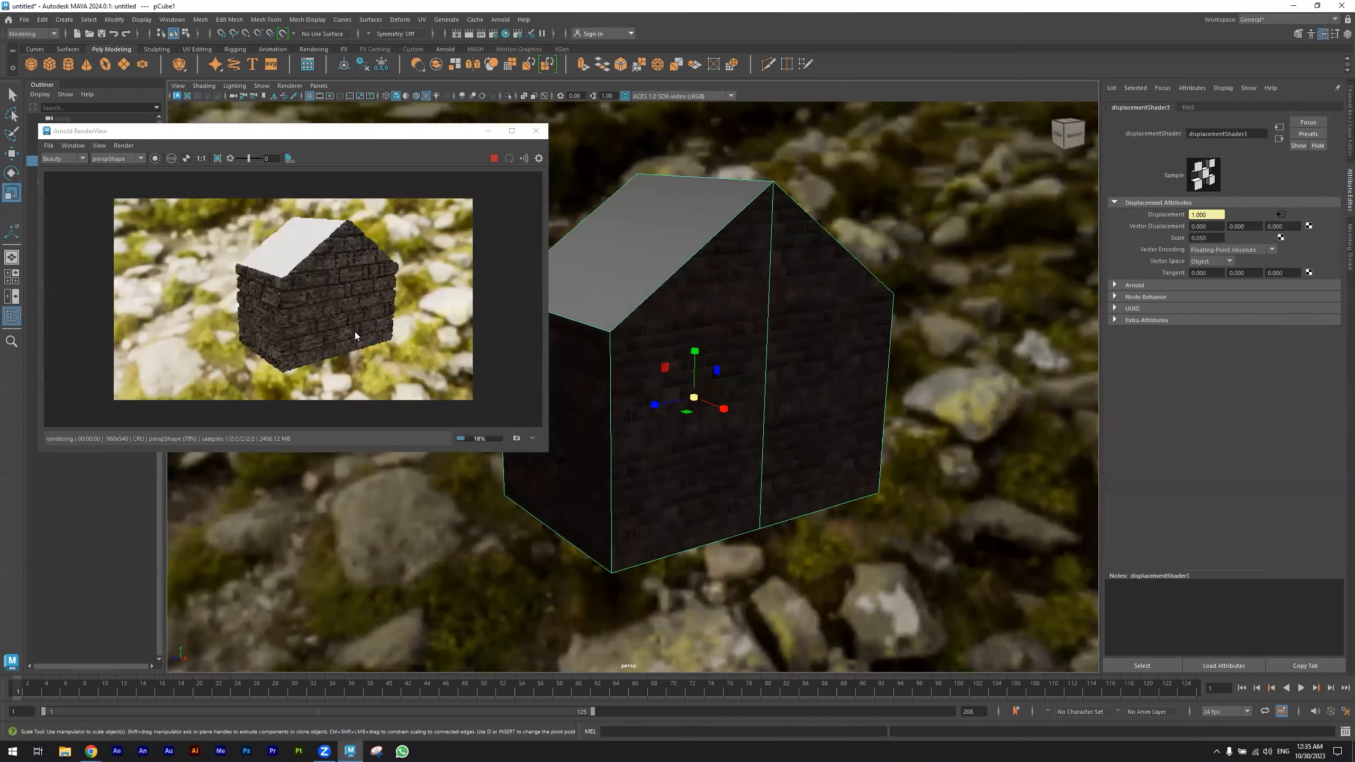
pyautogui.click(1189, 108)
pyautogui.click(1280, 140)
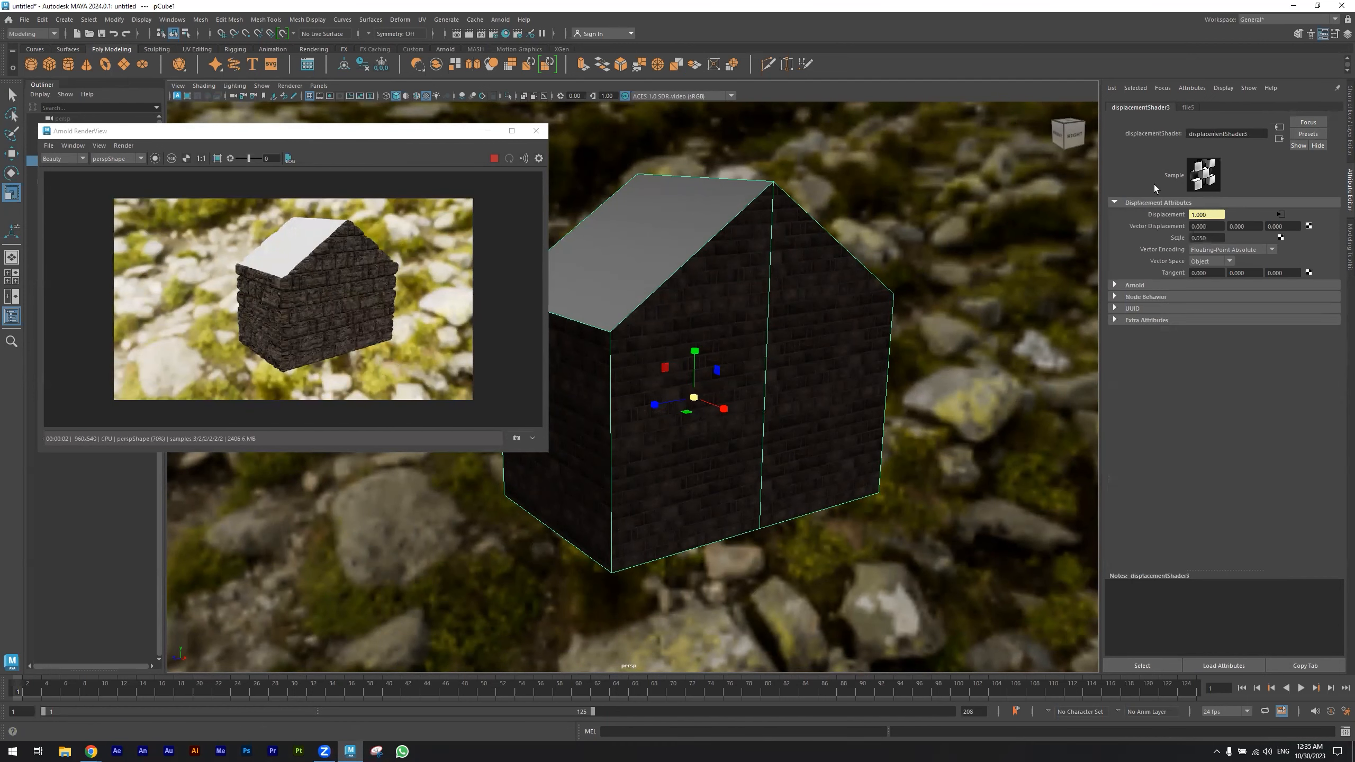
pyautogui.click(1280, 127)
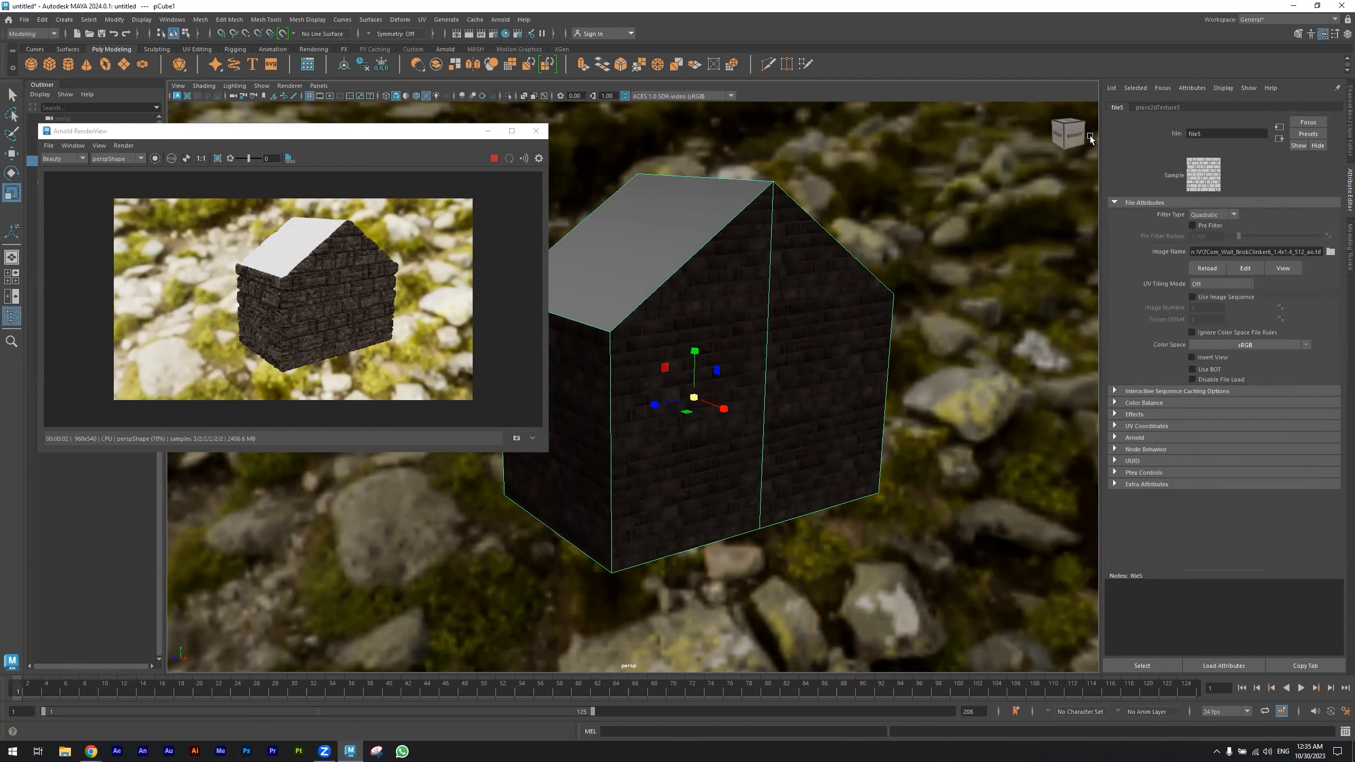
pyautogui.click(1164, 105)
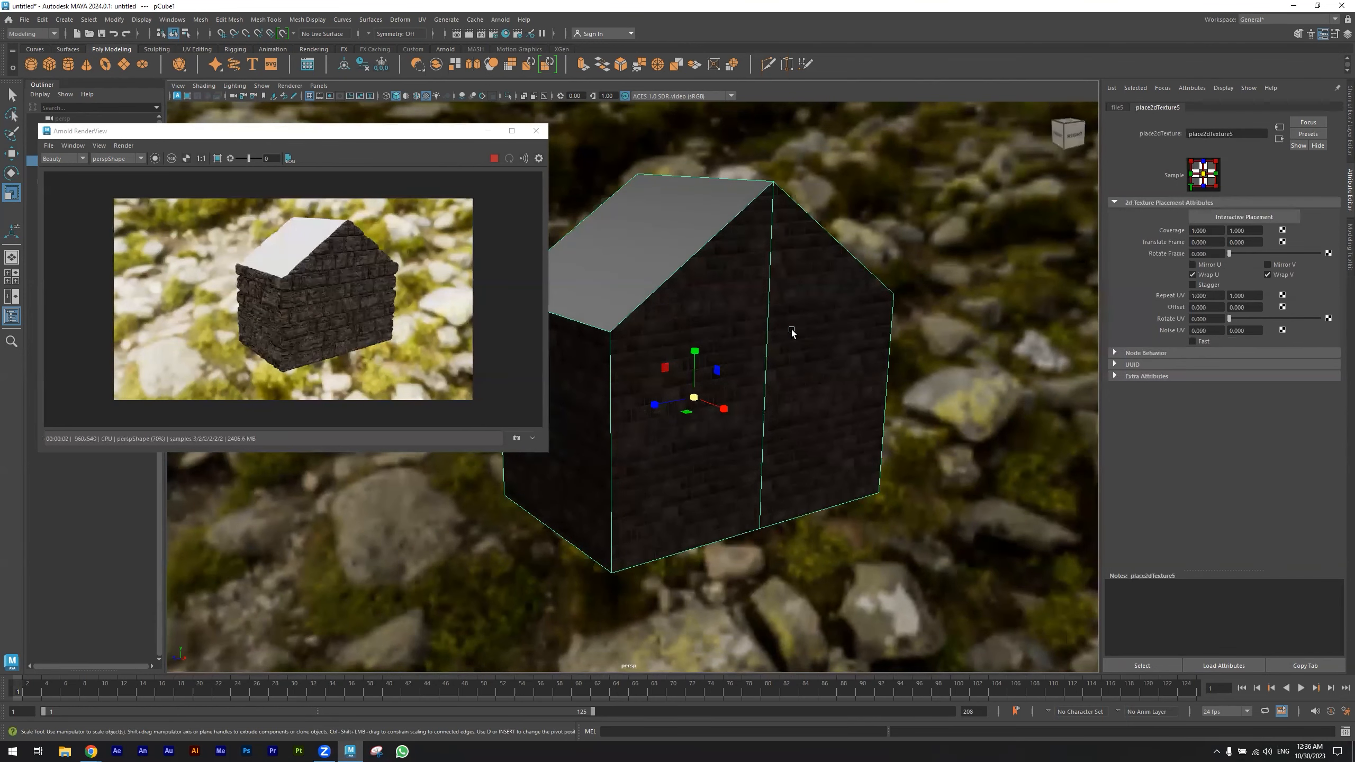
pyautogui.click(773, 355)
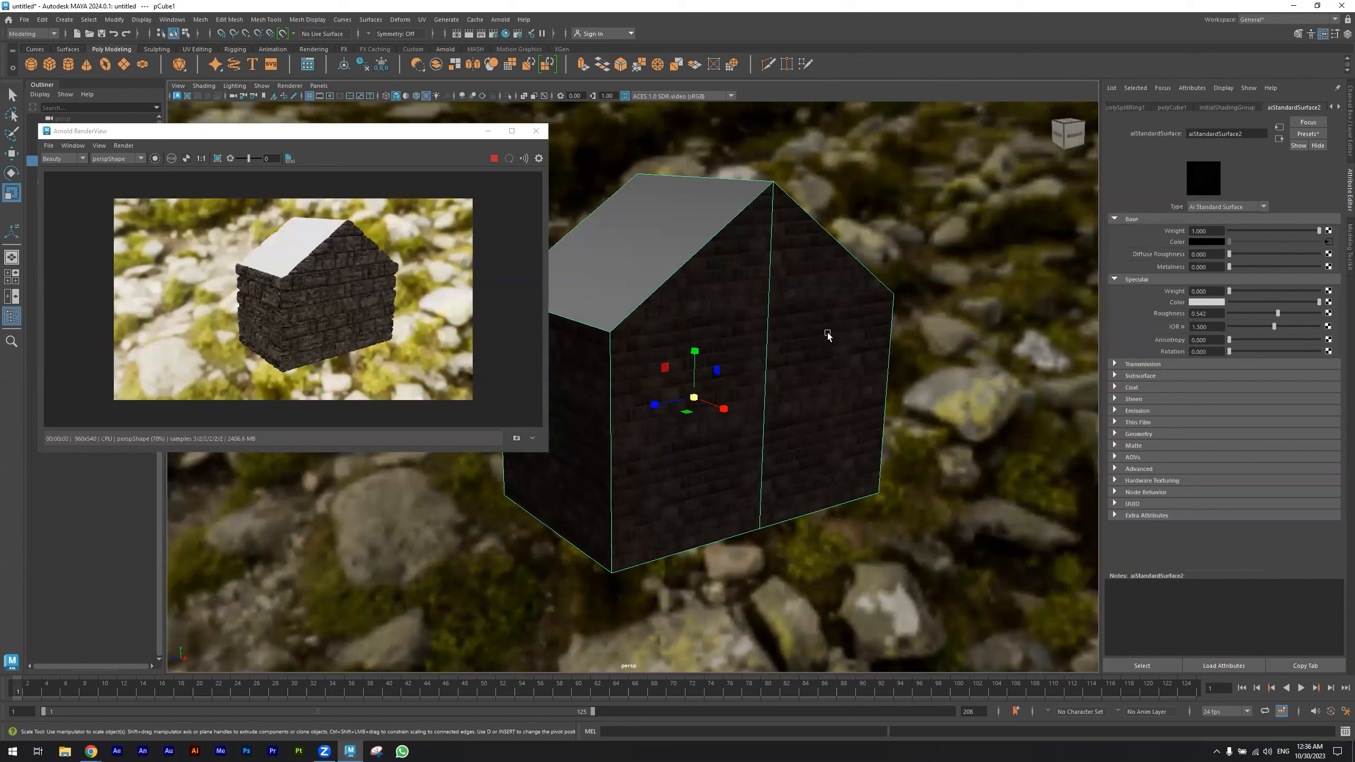
pyautogui.click(1329, 242)
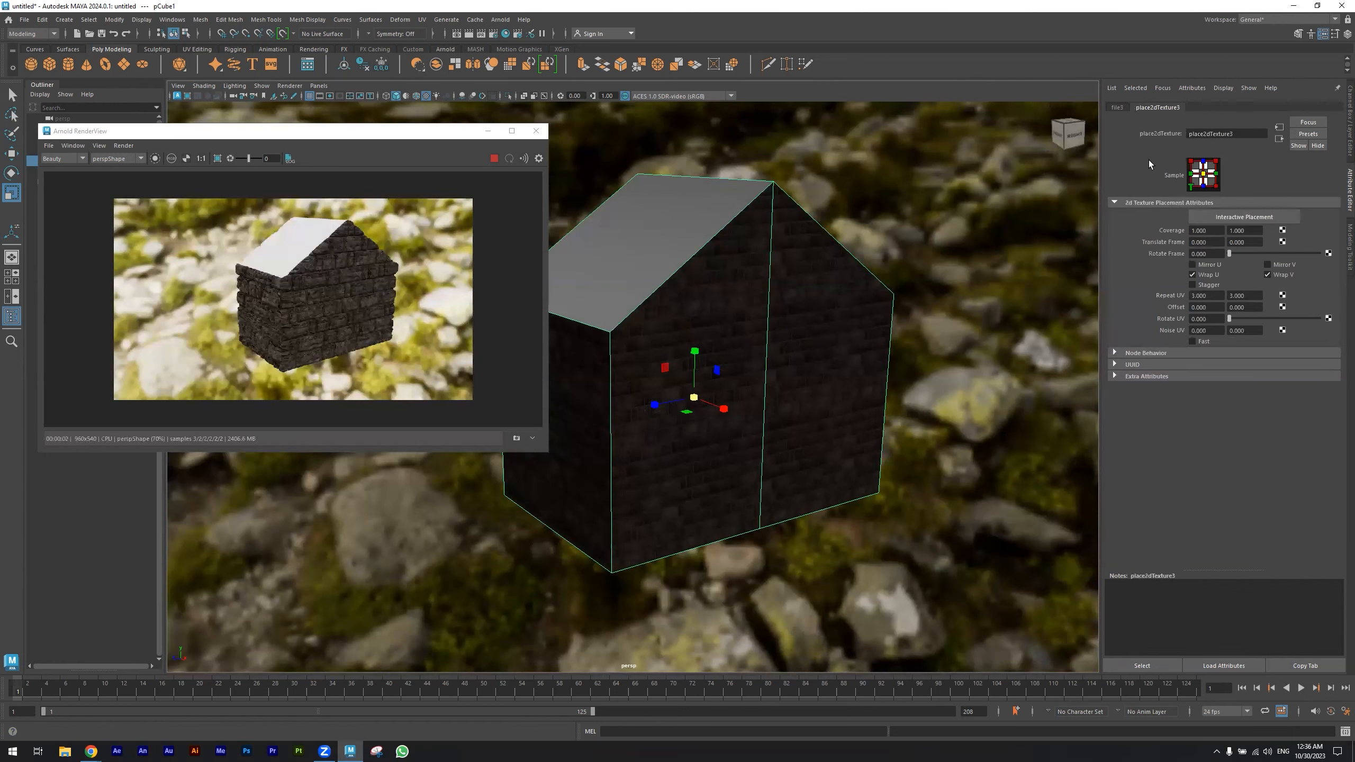
pyautogui.click(1280, 139)
pyautogui.click(1279, 140)
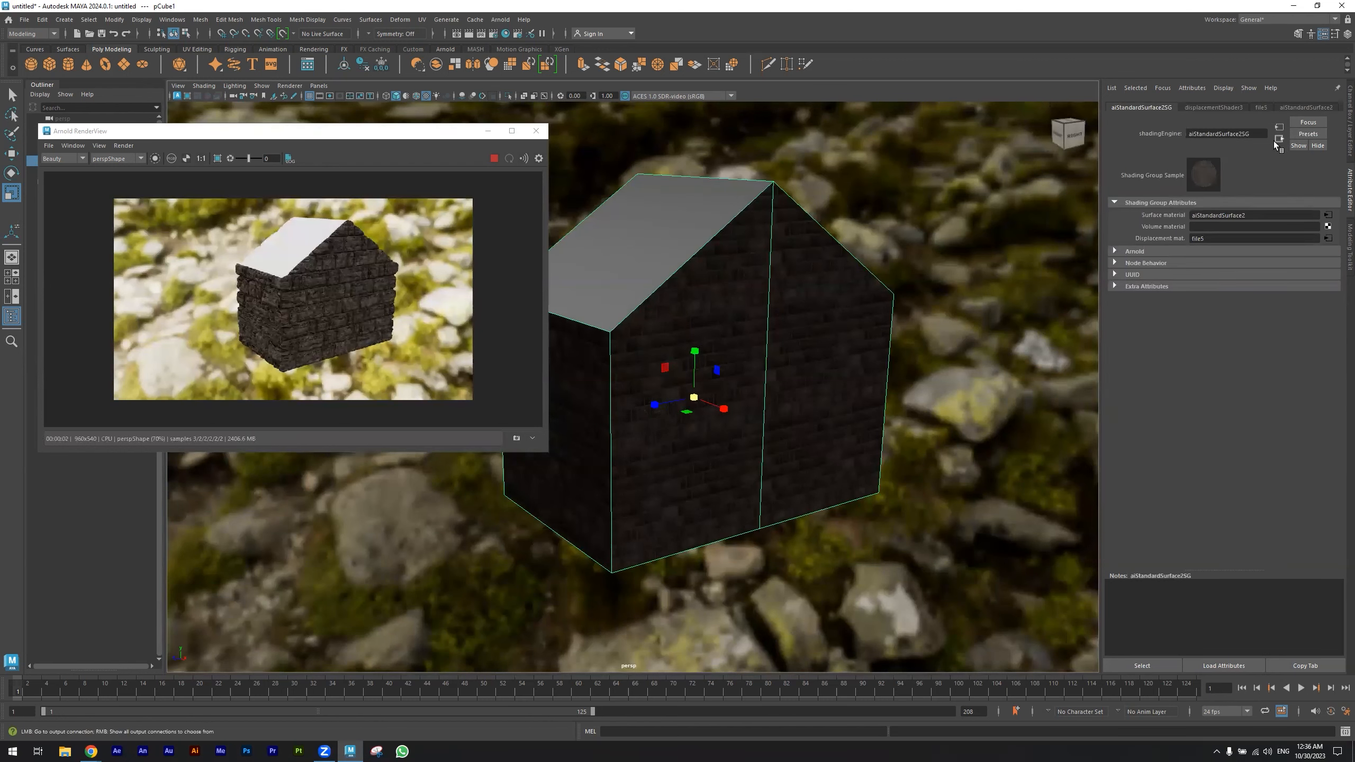
# - Set the displacement texture placement's repeat UV to 3 by 3
pyautogui.click(1327, 238)
pyautogui.click(1219, 295)
pyautogui.write('3')
pyautogui.press('Return')
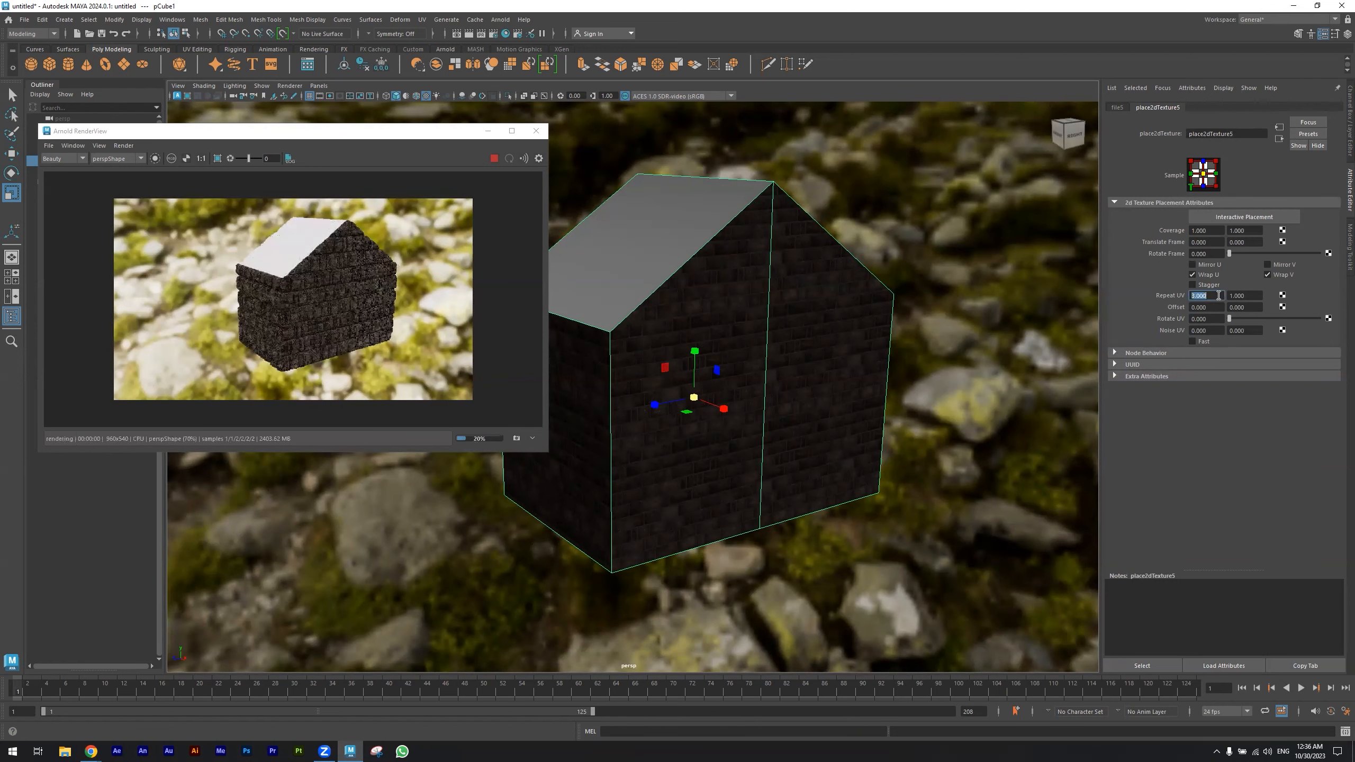
pyautogui.click(1247, 296)
pyautogui.write('3')
pyautogui.press('Return')
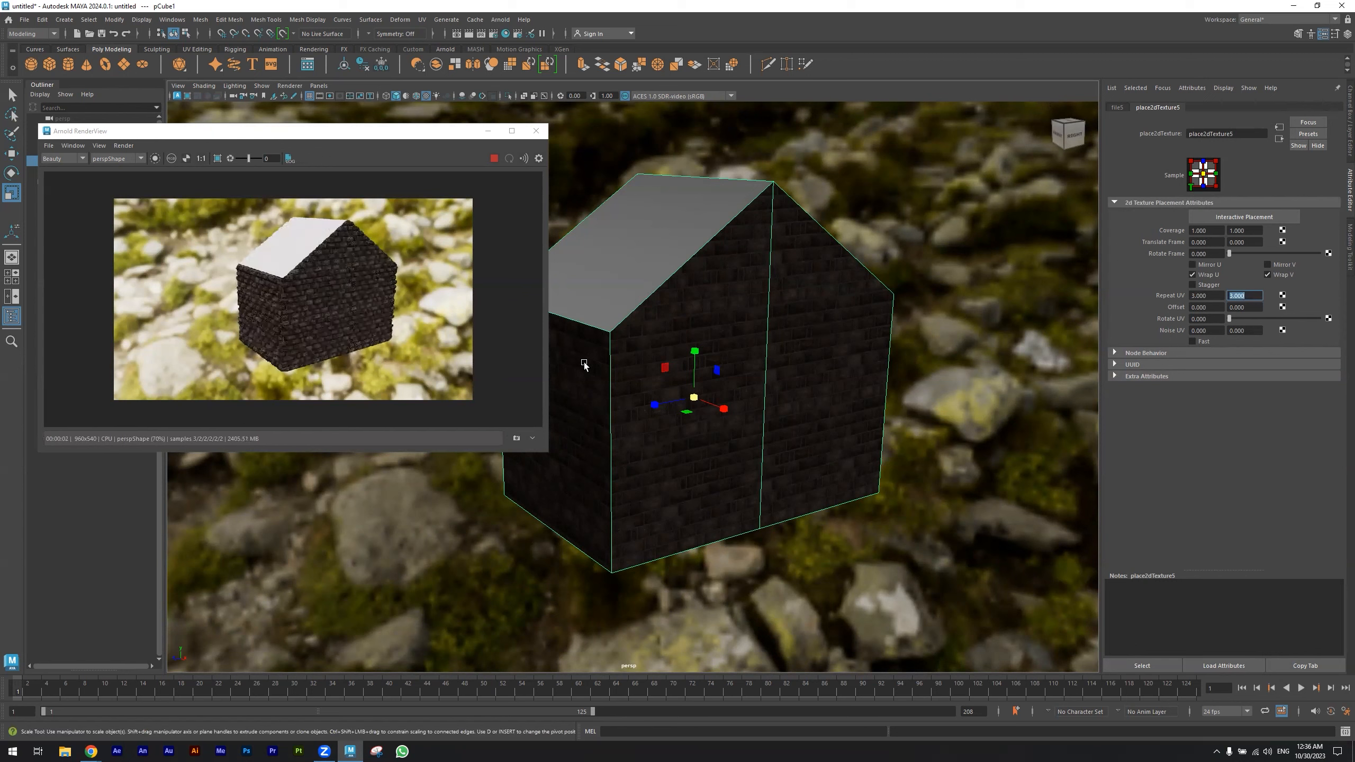
# - Reopen the displacement shader through the shading group and re-enter its scale value
pyautogui.click(1116, 108)
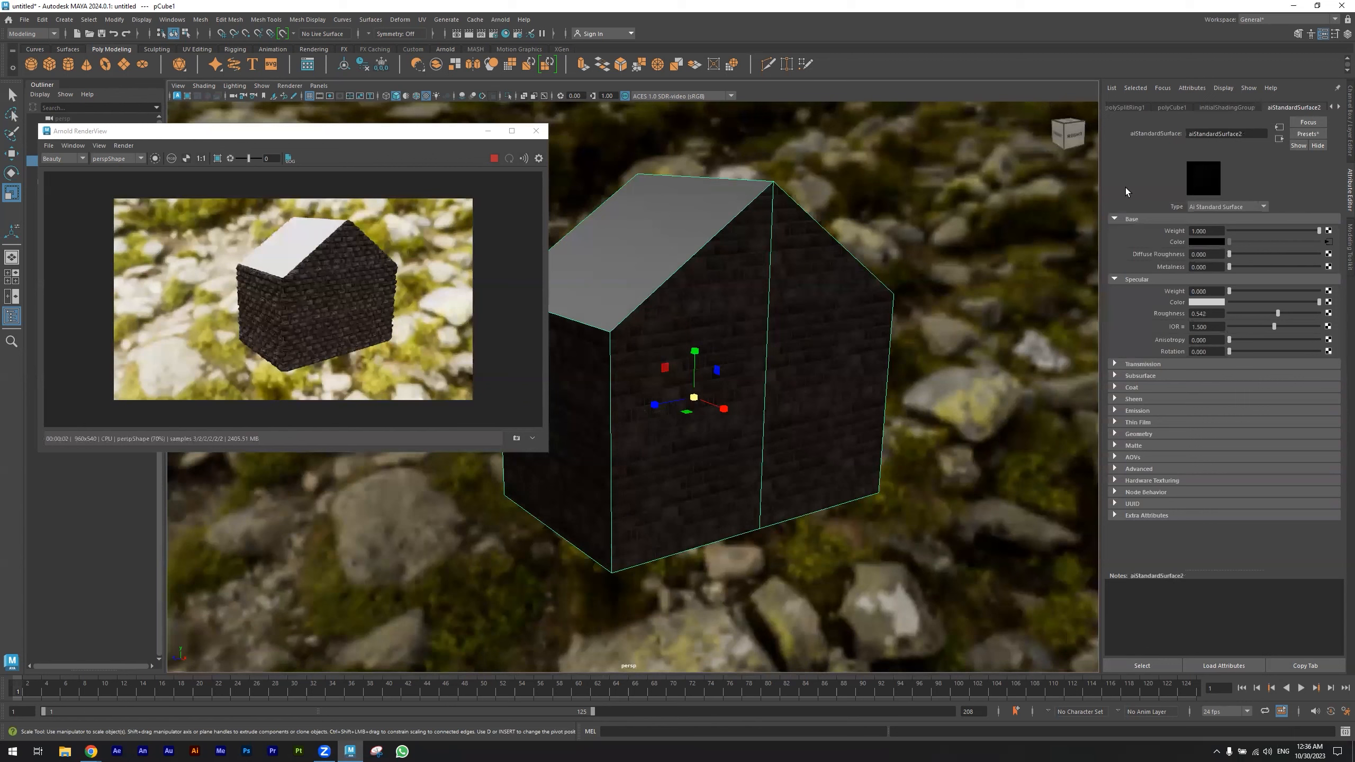
pyautogui.click(1280, 139)
pyautogui.click(1329, 239)
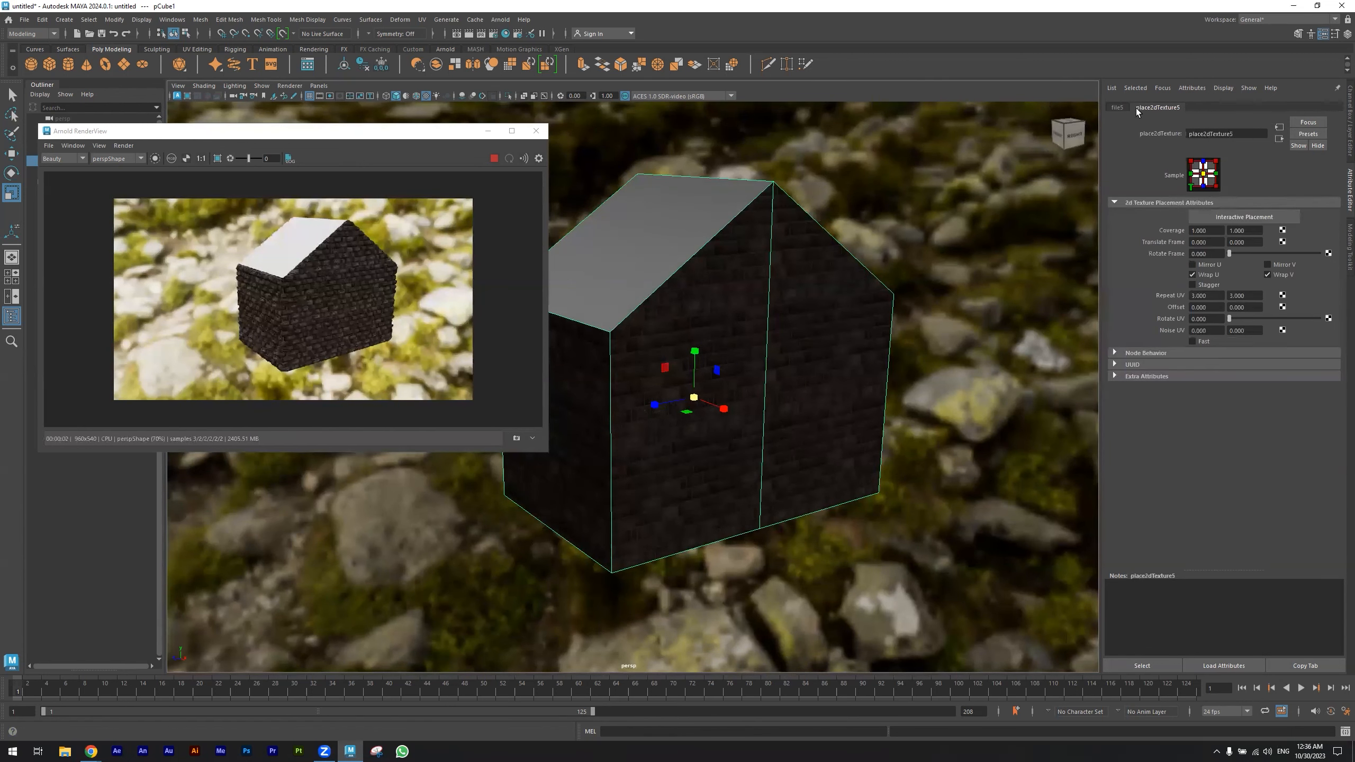
pyautogui.click(1126, 107)
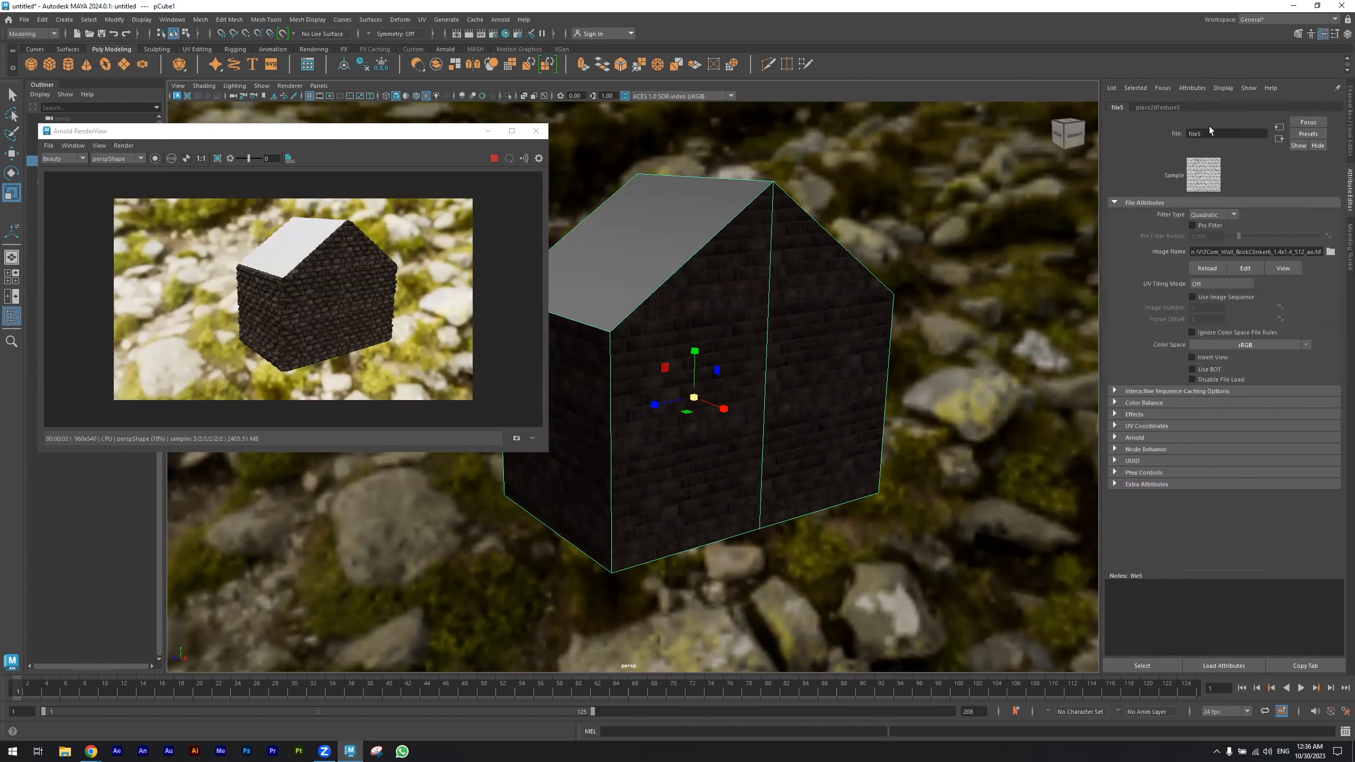
pyautogui.click(1279, 139)
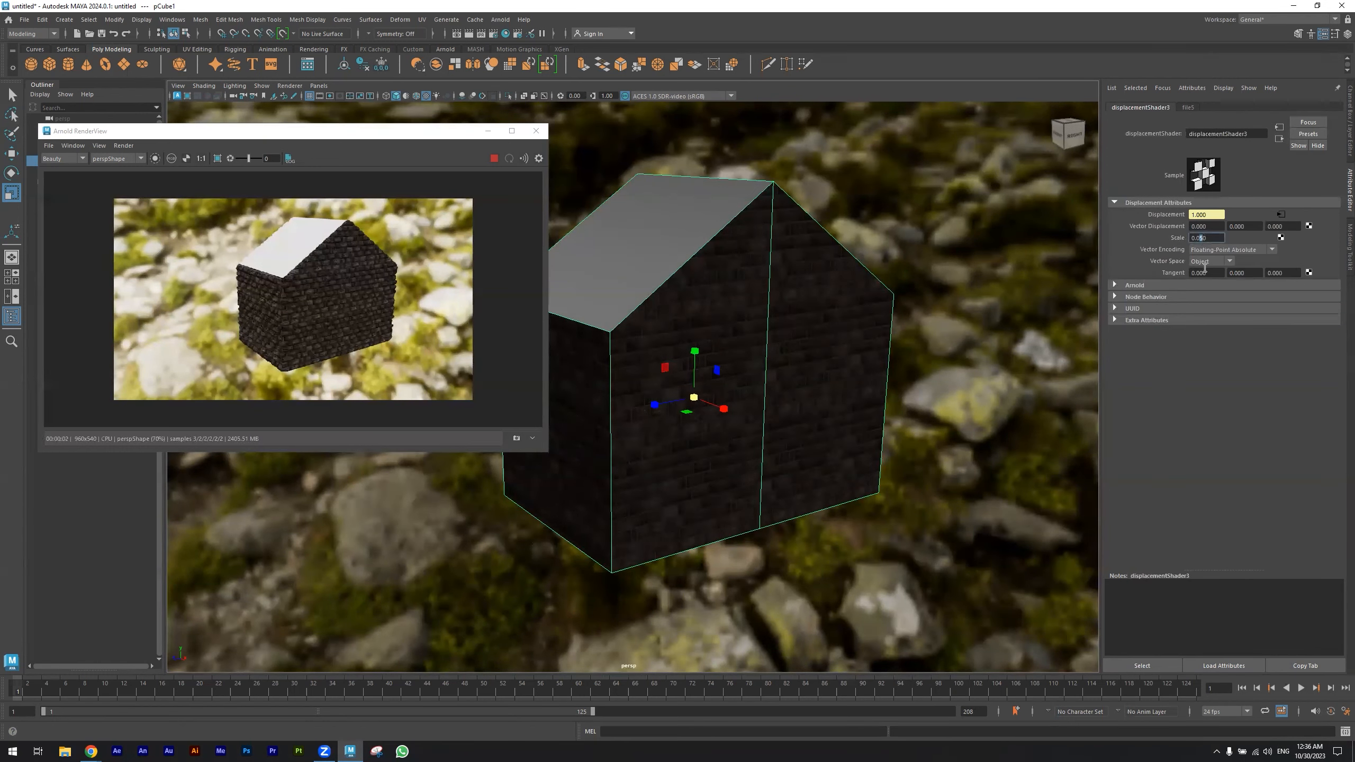
pyautogui.press('Return')
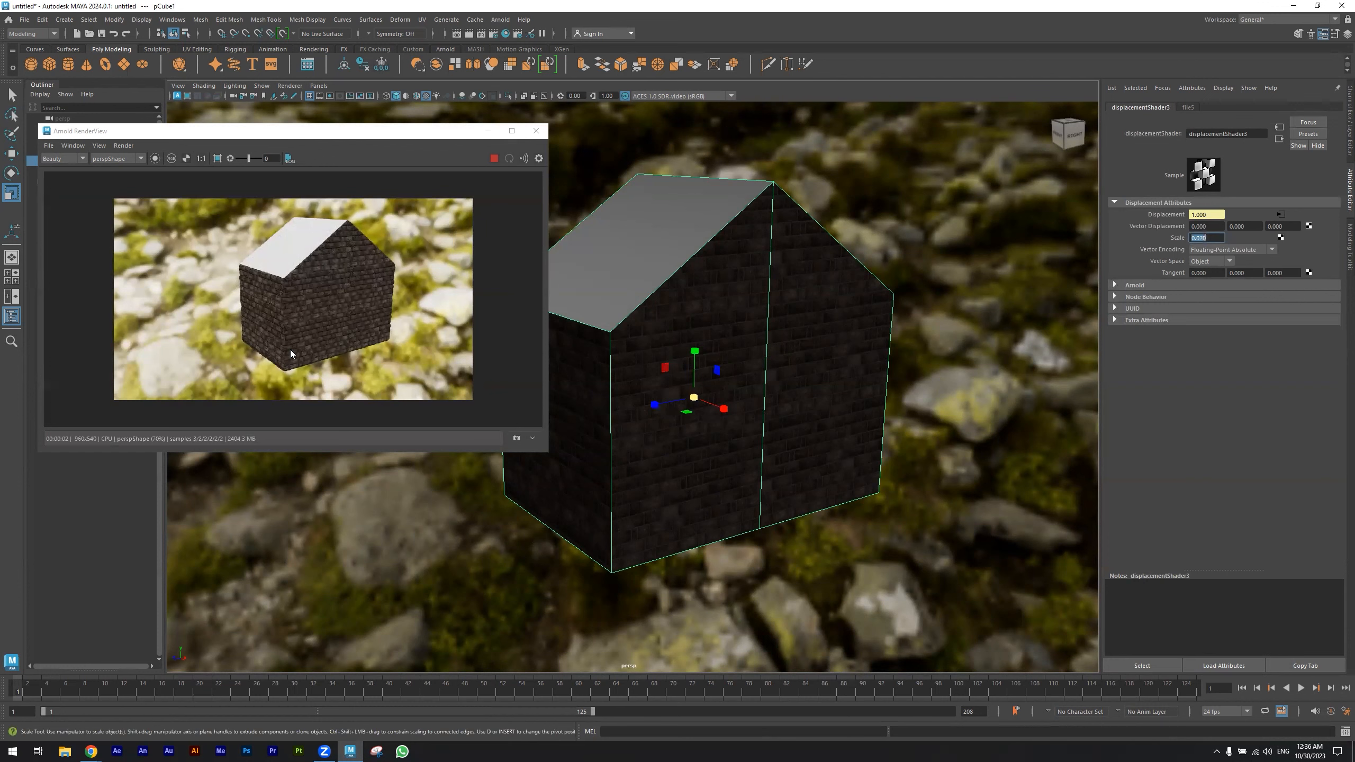
# - Minimize the render view, select the roof faces, and assign them a new aiStandardSurface material
pyautogui.click(494, 159)
pyautogui.click(494, 160)
pyautogui.click(488, 131)
pyautogui.keyDown('alt'); pyautogui.moveTo(741, 228); pyautogui.dragTo(718, 379); pyautogui.keyUp('alt')
pyautogui.click(737, 316)
pyautogui.moveTo(728, 327); pyautogui.dragTo(727, 351, button='right')
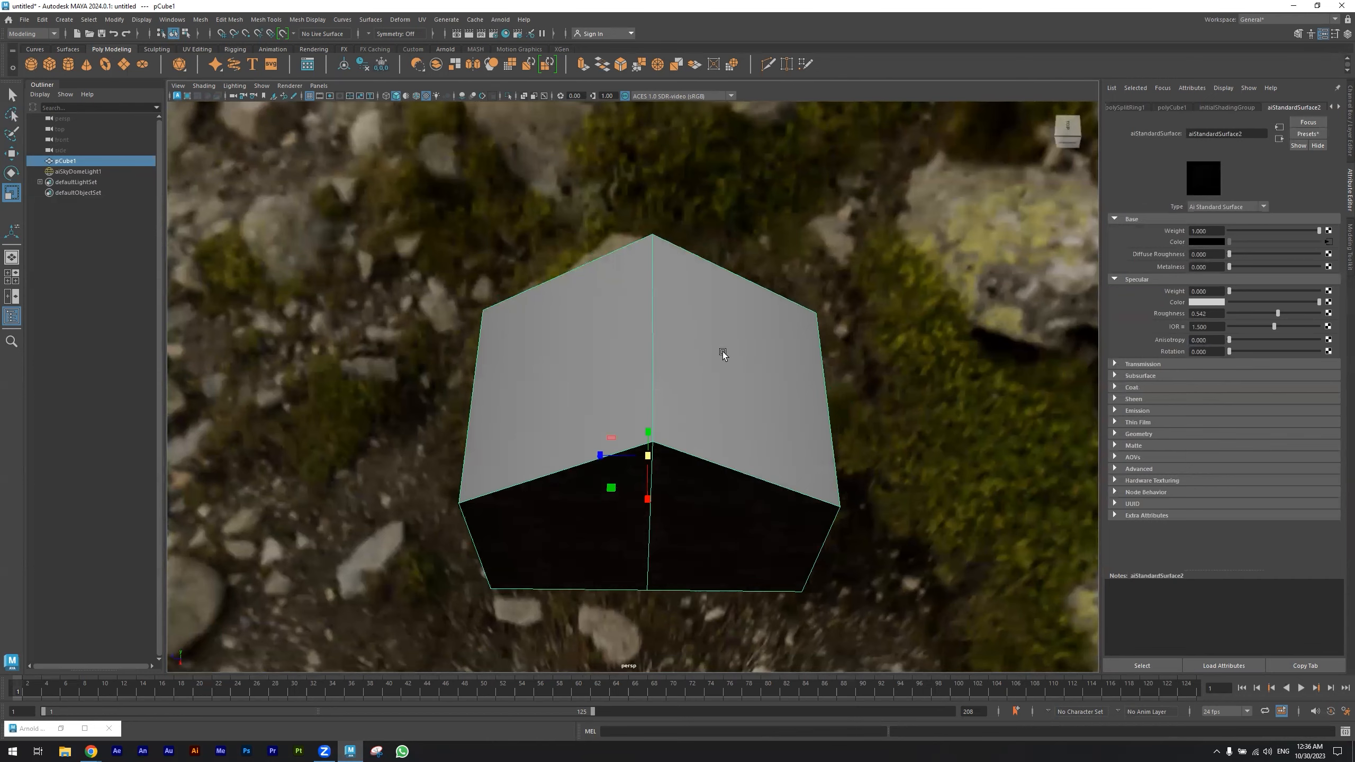
pyautogui.click(722, 353)
pyautogui.keyDown('shift'); pyautogui.click(616, 358); pyautogui.keyUp('shift')
pyautogui.click(658, 301)
pyautogui.moveTo(659, 301); pyautogui.dragTo(659, 560, button='right')
pyautogui.click(478, 334)
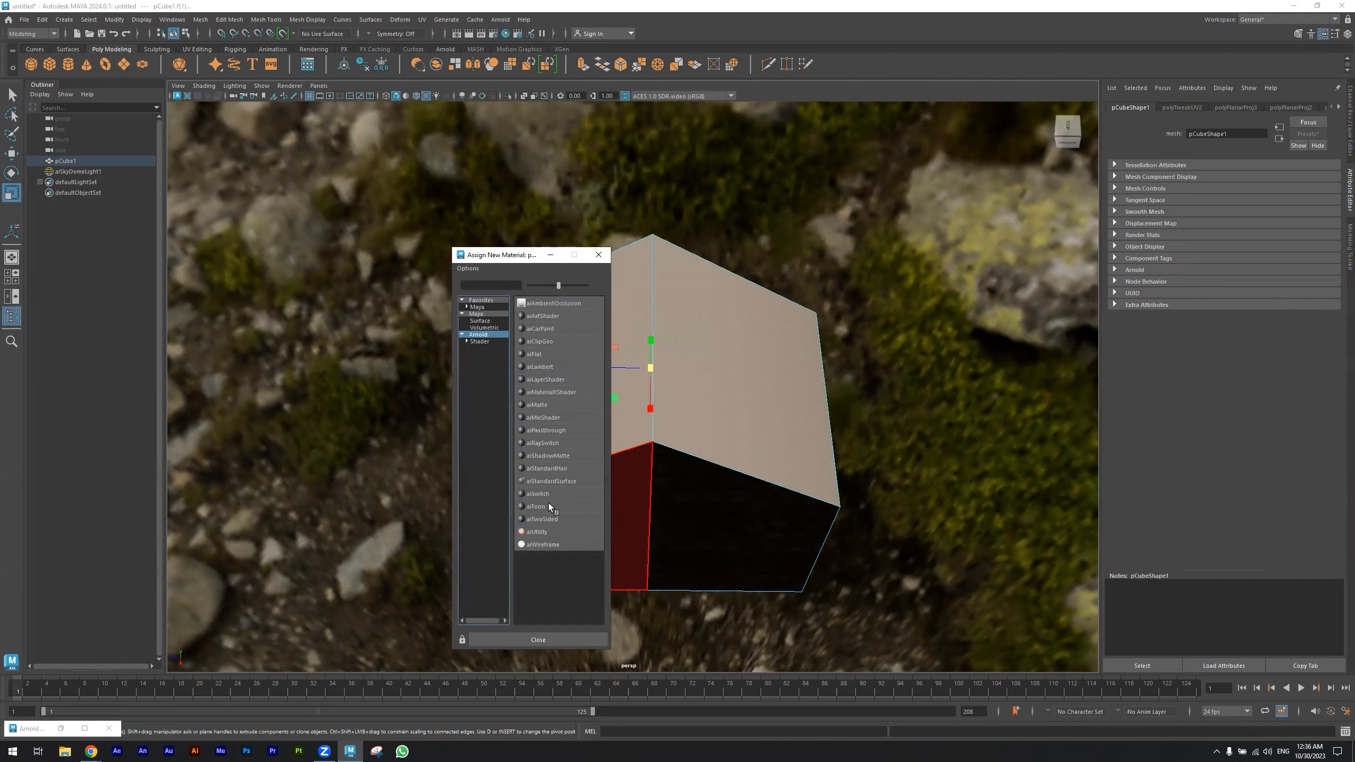
pyautogui.click(552, 481)
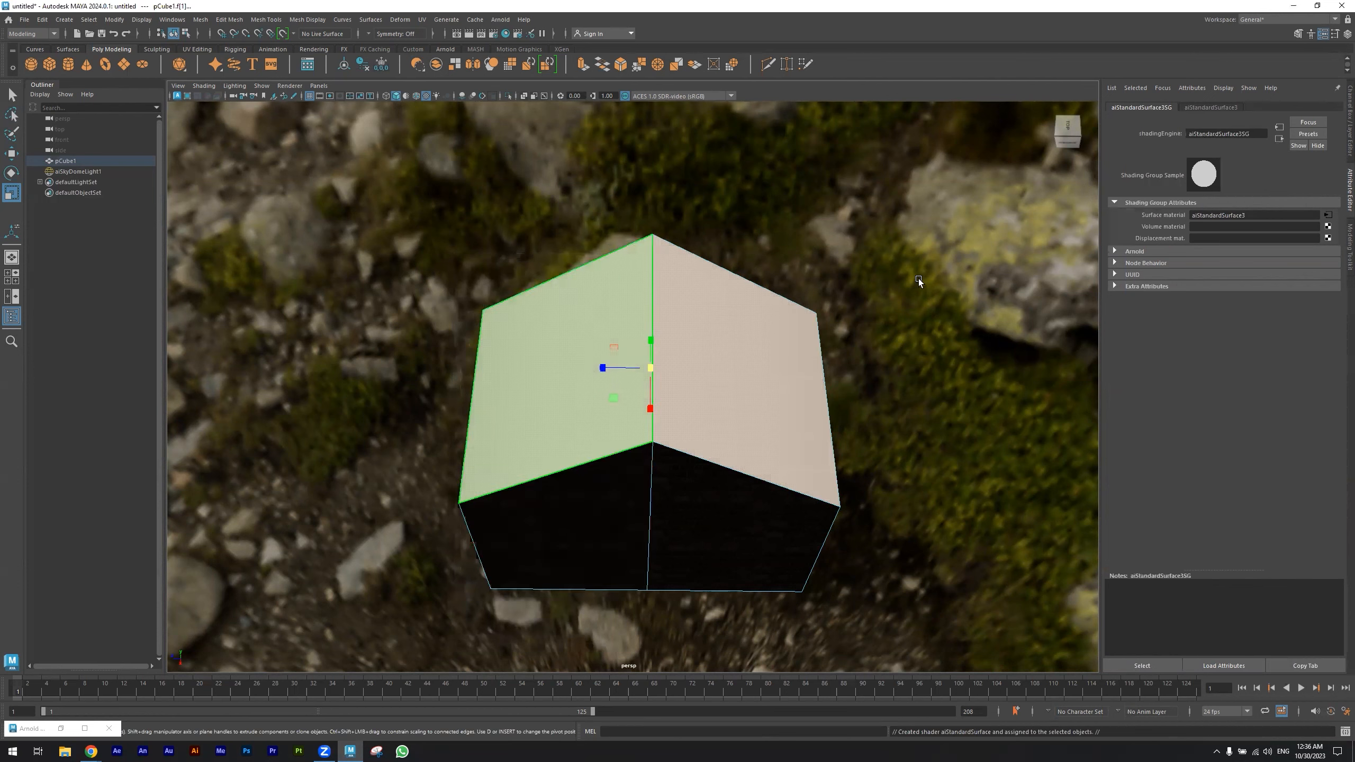
# - Create a File node for the roof material's color and browse to the Computer Animation IV folder
pyautogui.click(695, 355)
pyautogui.scroll(-6, 1265, 102)
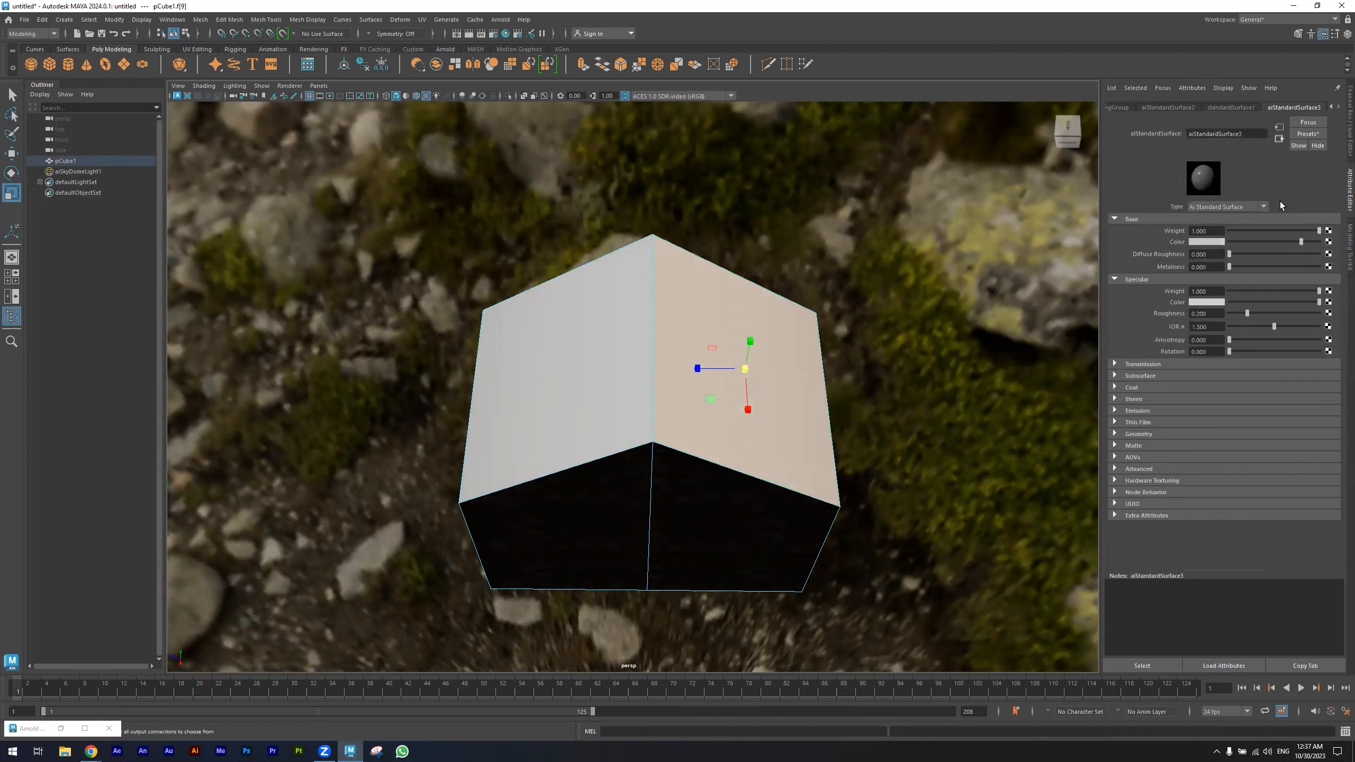
pyautogui.click(1329, 242)
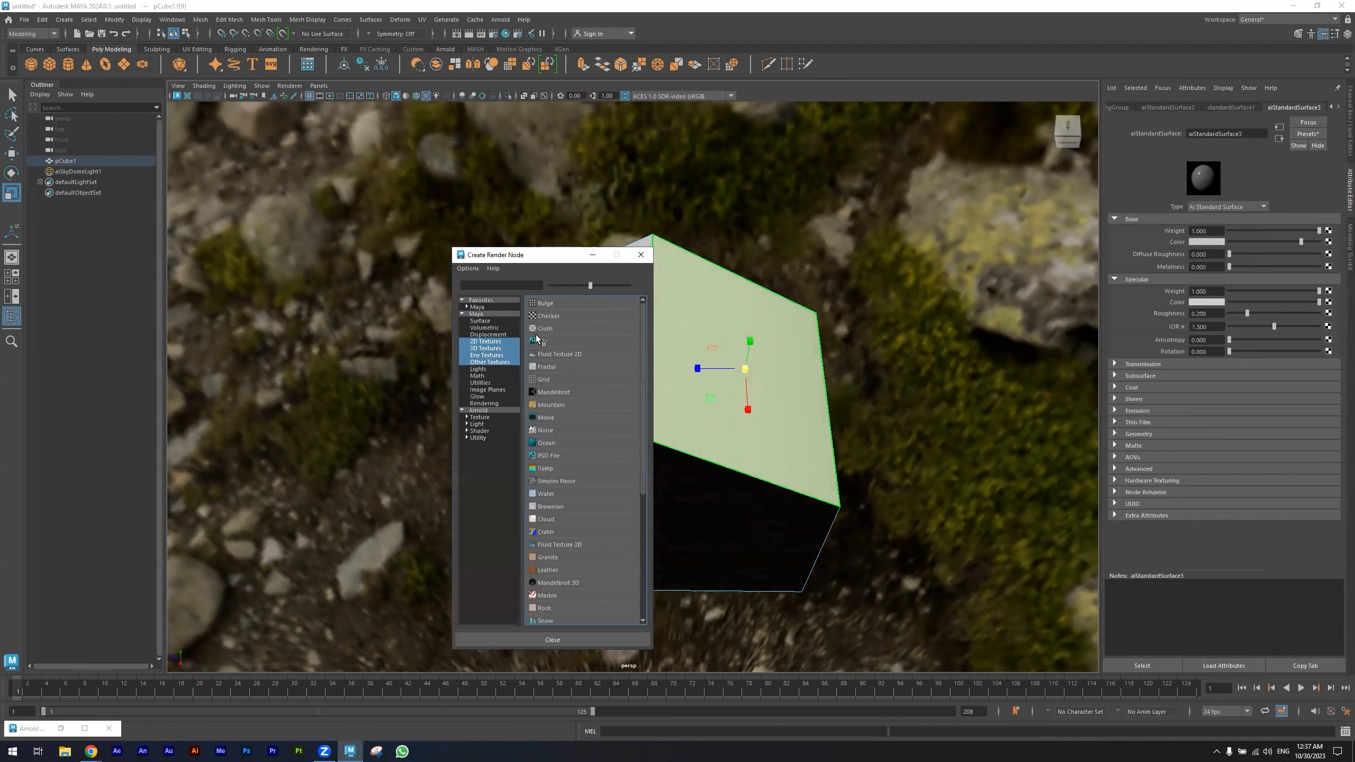
pyautogui.click(537, 342)
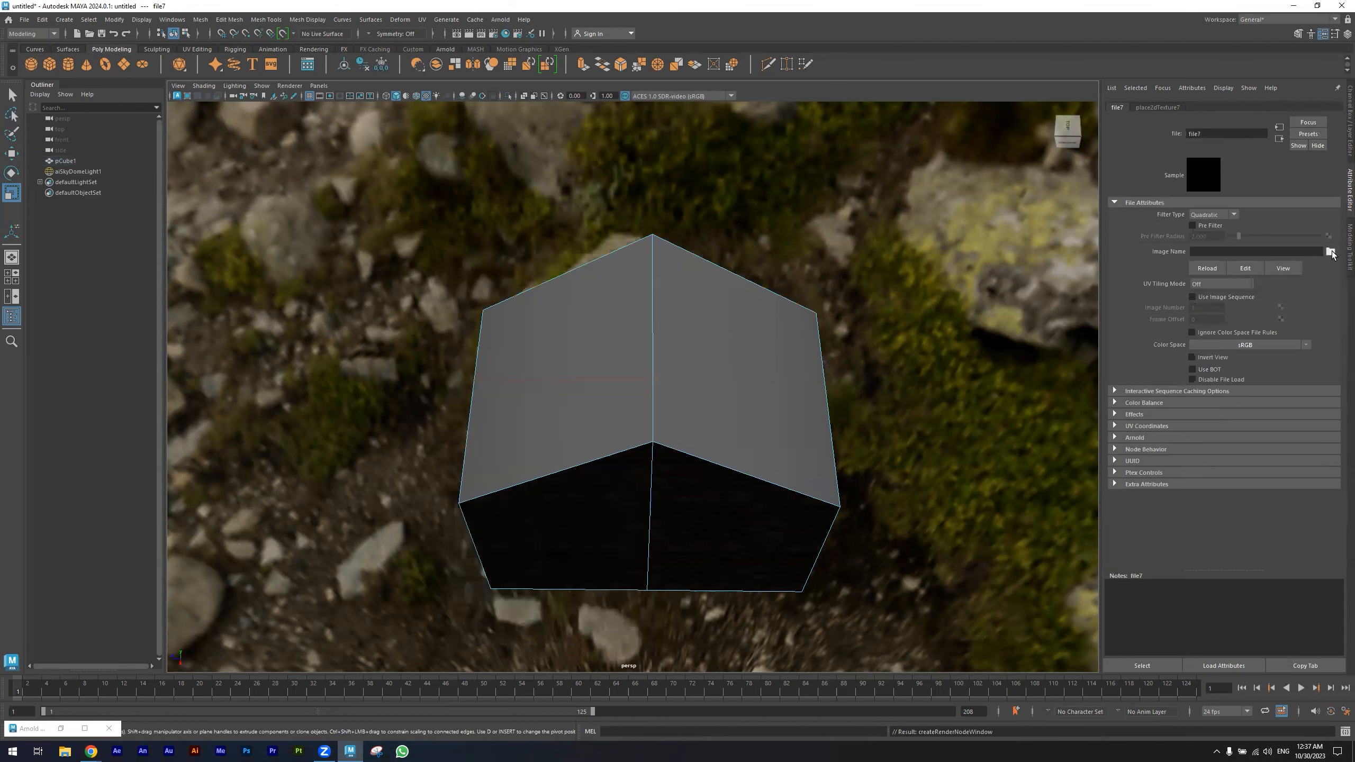
pyautogui.click(141, 159)
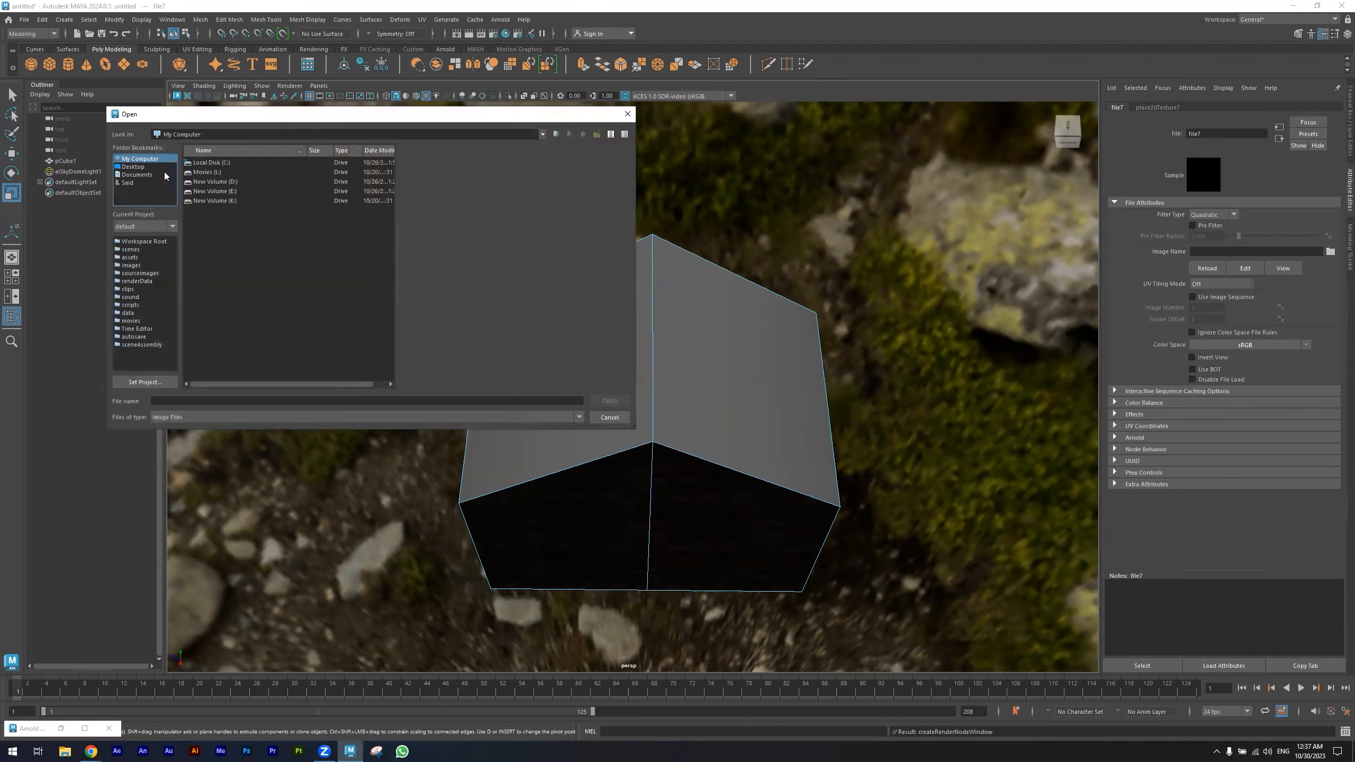
pyautogui.doubleClick(229, 191)
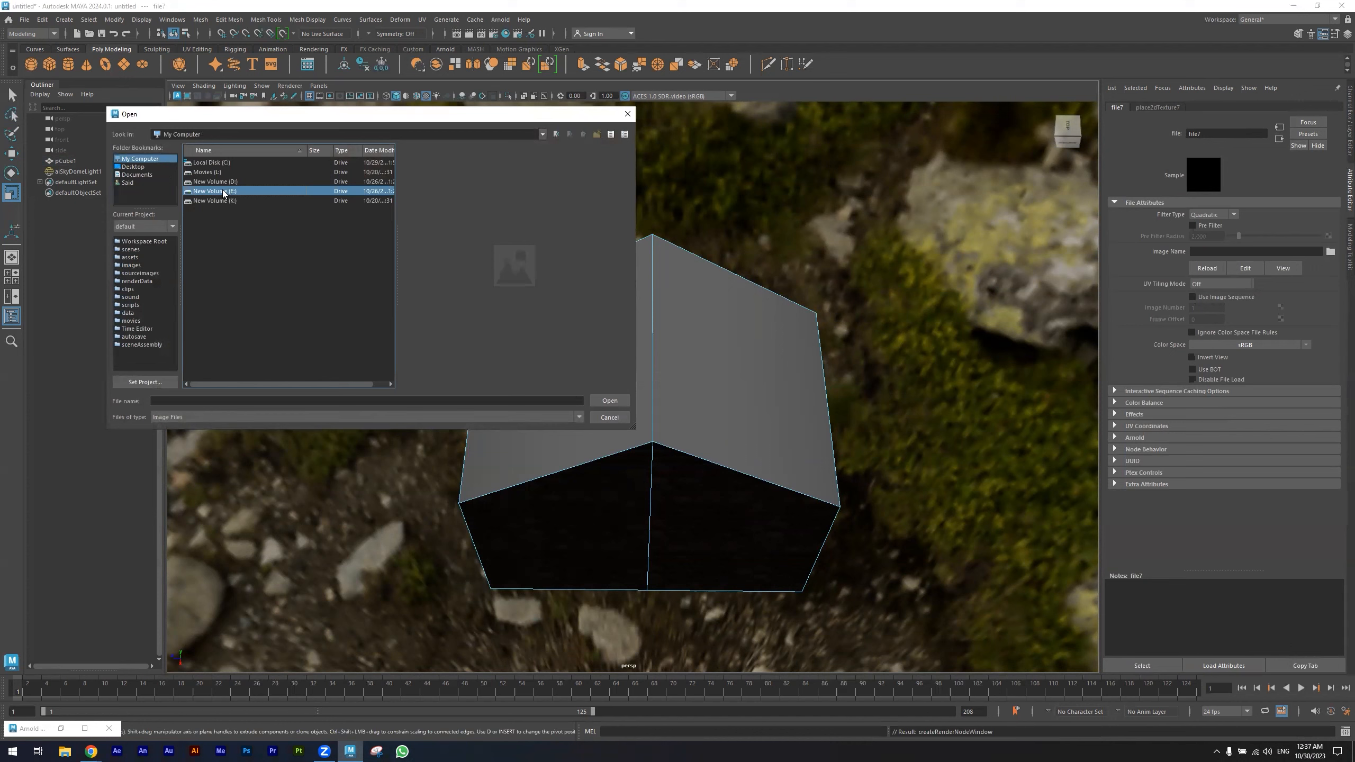
pyautogui.doubleClick(238, 182)
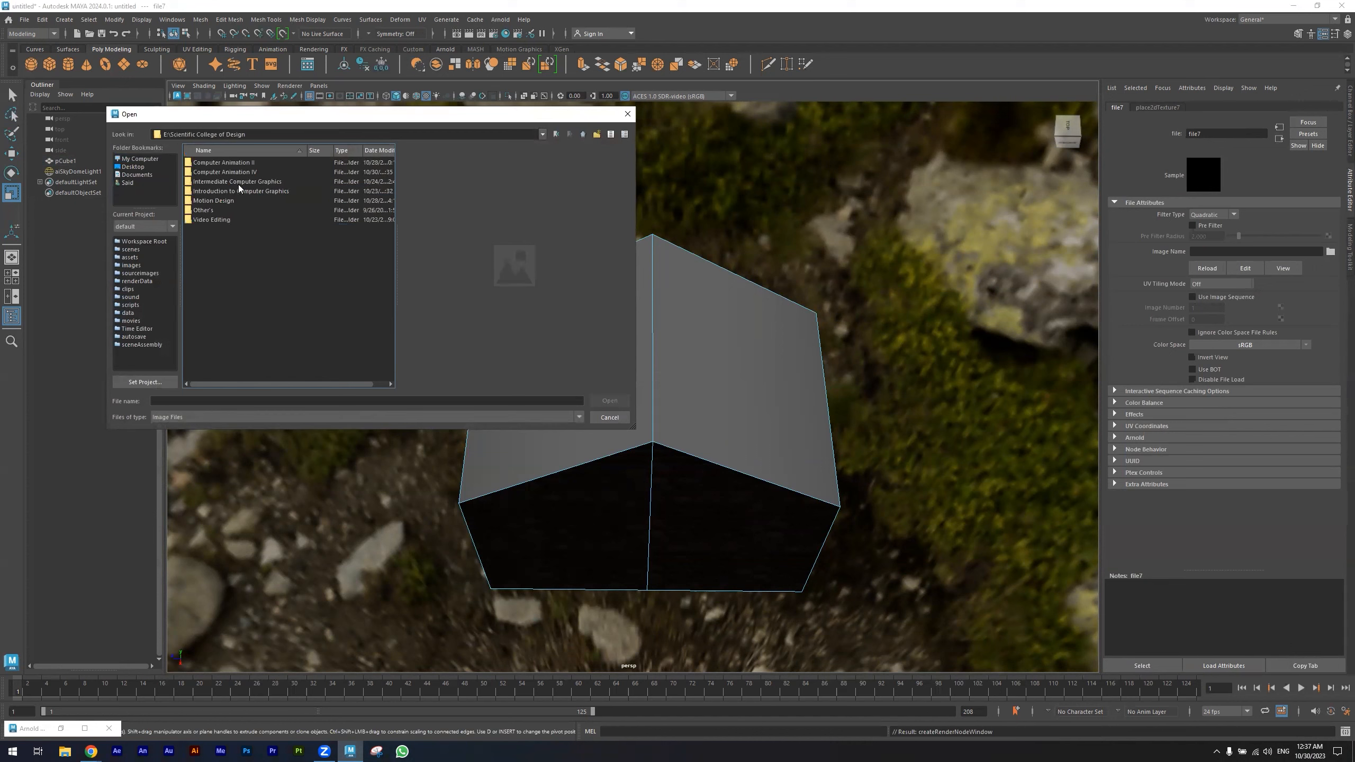
pyautogui.doubleClick(237, 172)
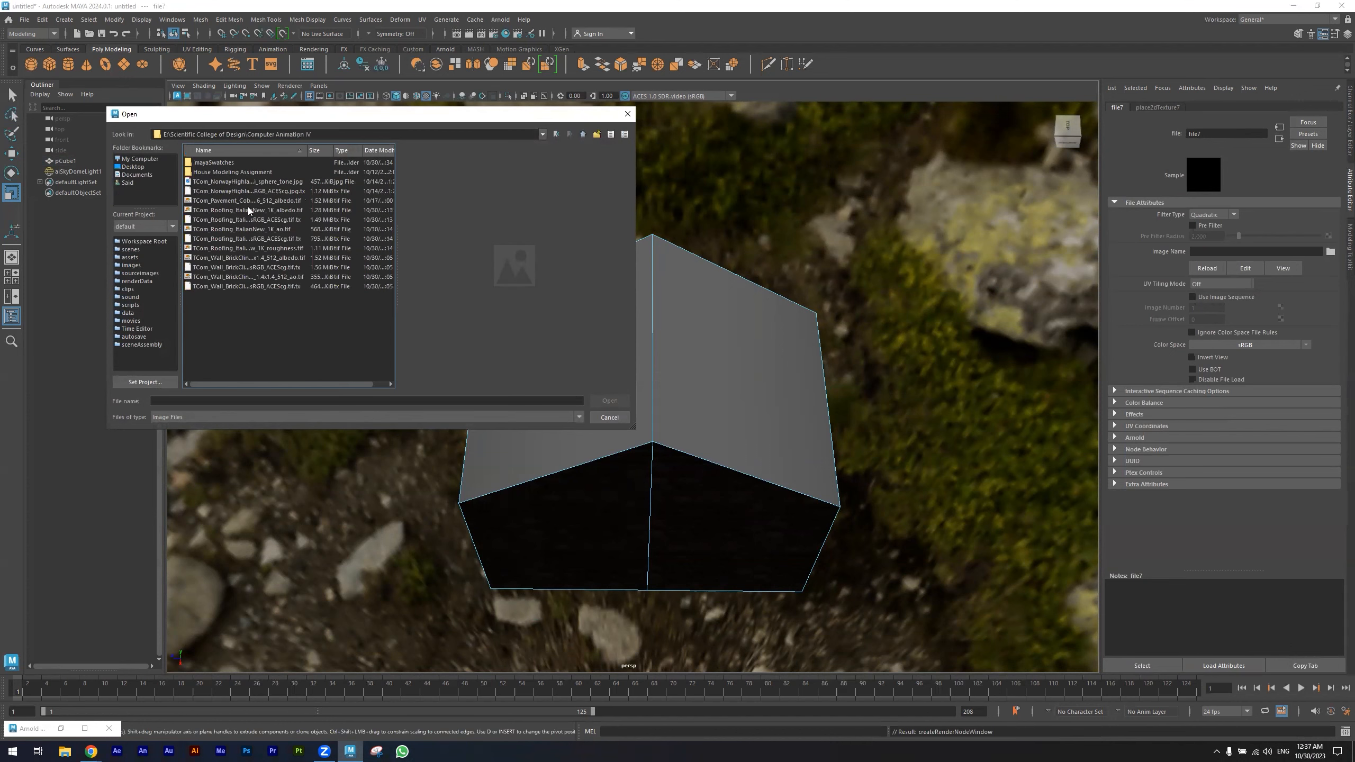
# - Load the TCom_Roofing_ItalianNew_1K_albedo.tif image into the roof material's File node
pyautogui.click(248, 183)
pyautogui.press('Down')
pyautogui.press('Down')
pyautogui.press('Down')
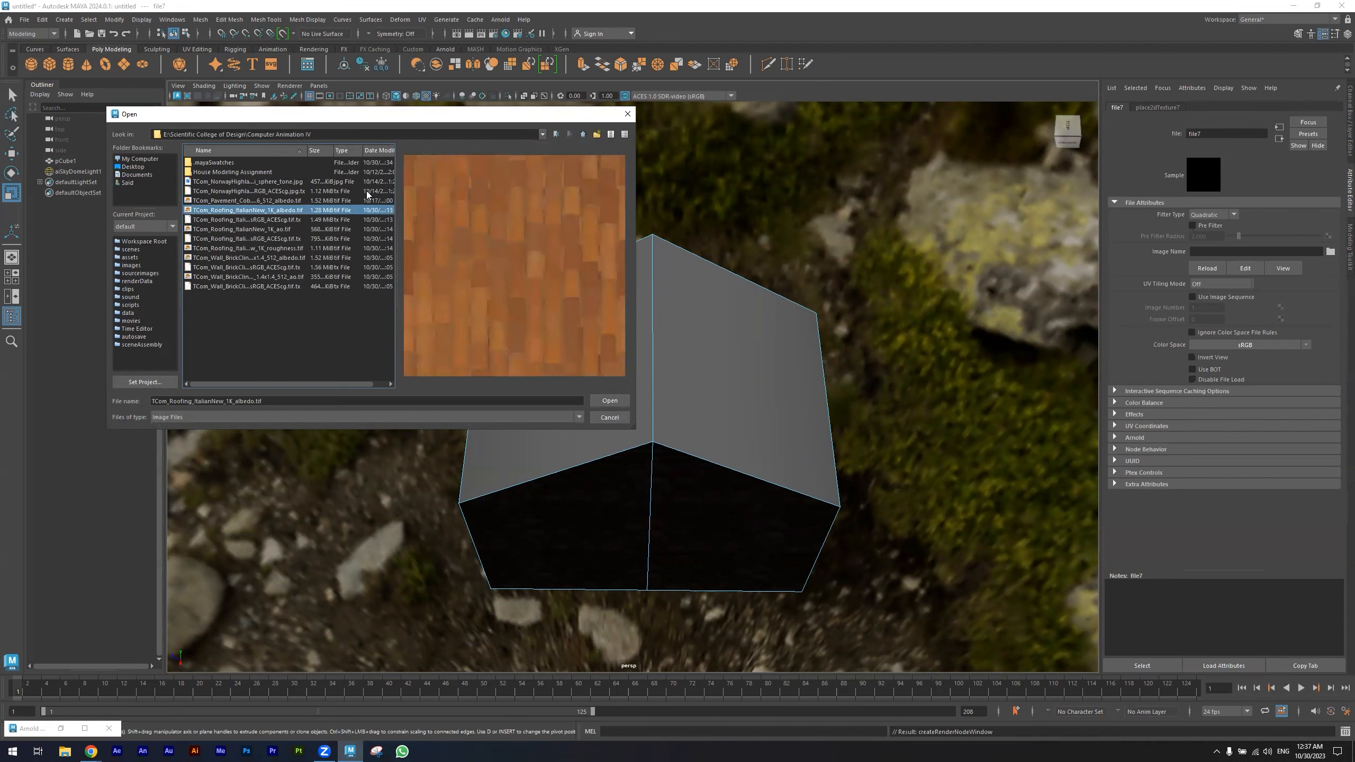
pyautogui.click(610, 400)
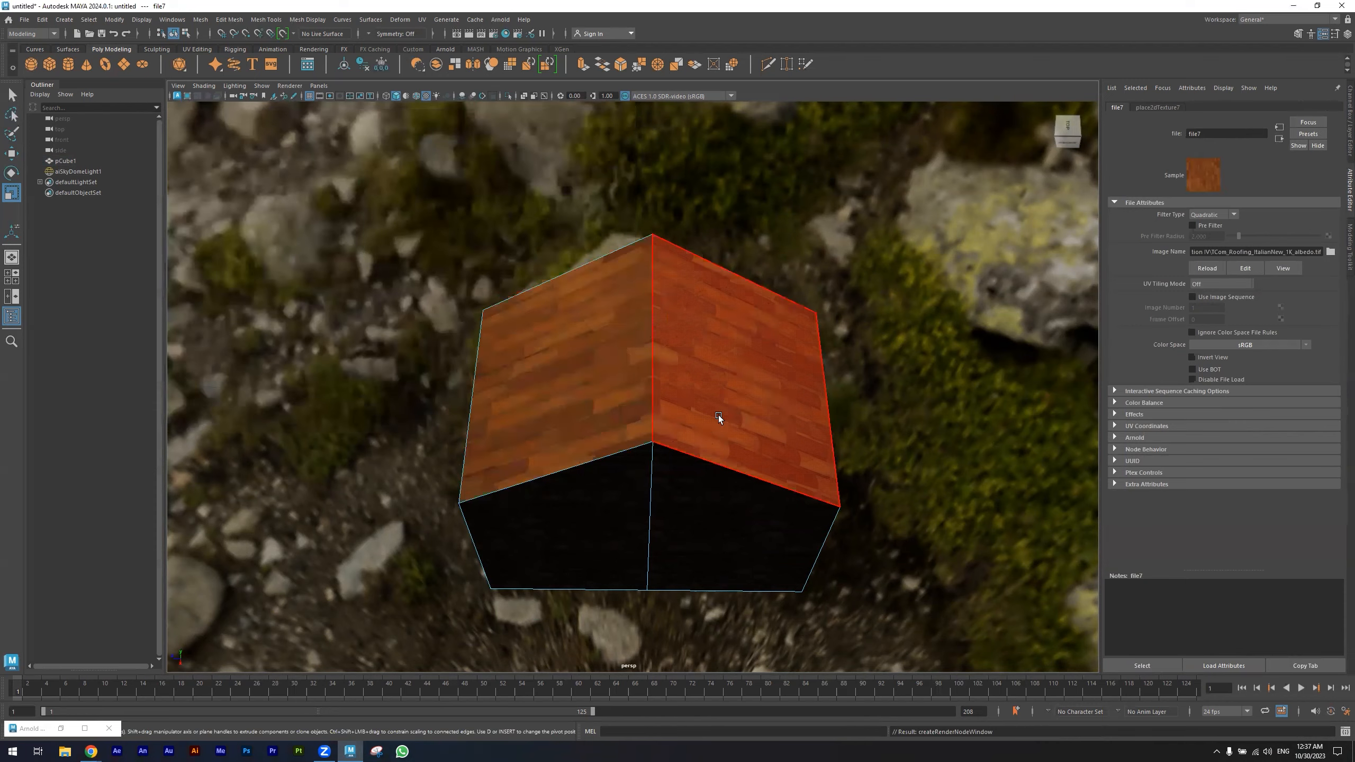
# - Set the roof texture placement's repeat U to 3 and try repeat V values of 3, 5 and 8
pyautogui.keyDown('alt'); pyautogui.moveTo(720, 418); pyautogui.dragTo(703, 431); pyautogui.keyUp('alt')
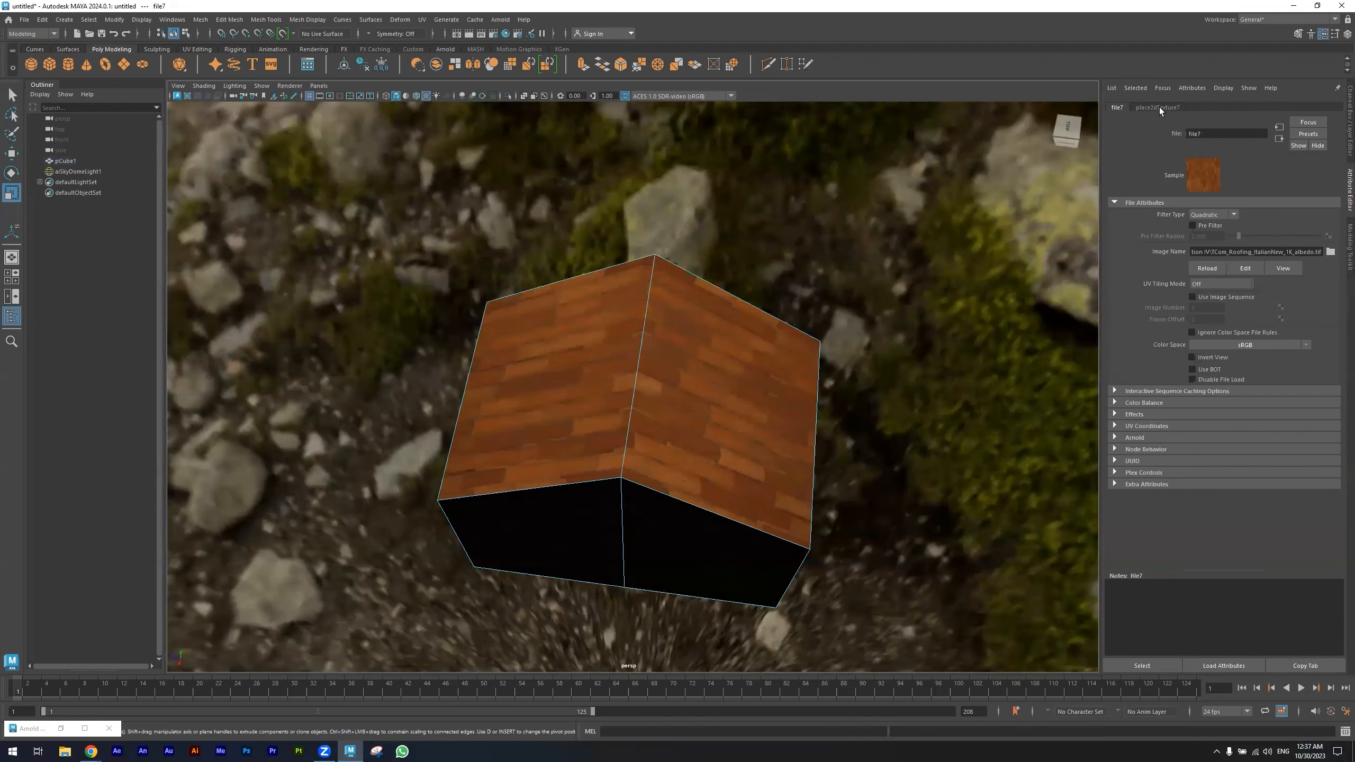
pyautogui.click(1216, 296)
pyautogui.doubleClick(1216, 296)
pyautogui.write('3')
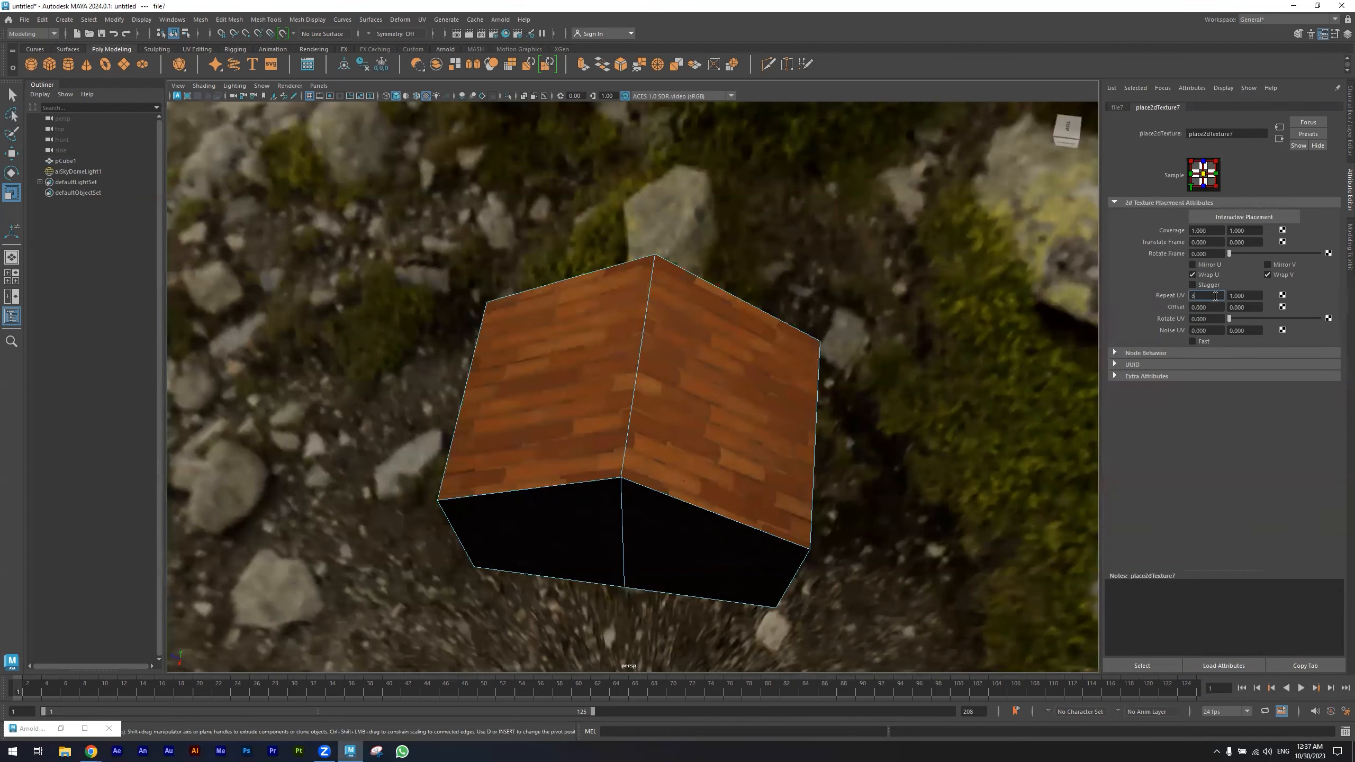
pyautogui.click(1248, 297)
pyautogui.doubleClick(1248, 297)
pyautogui.write('3')
pyautogui.press('Return')
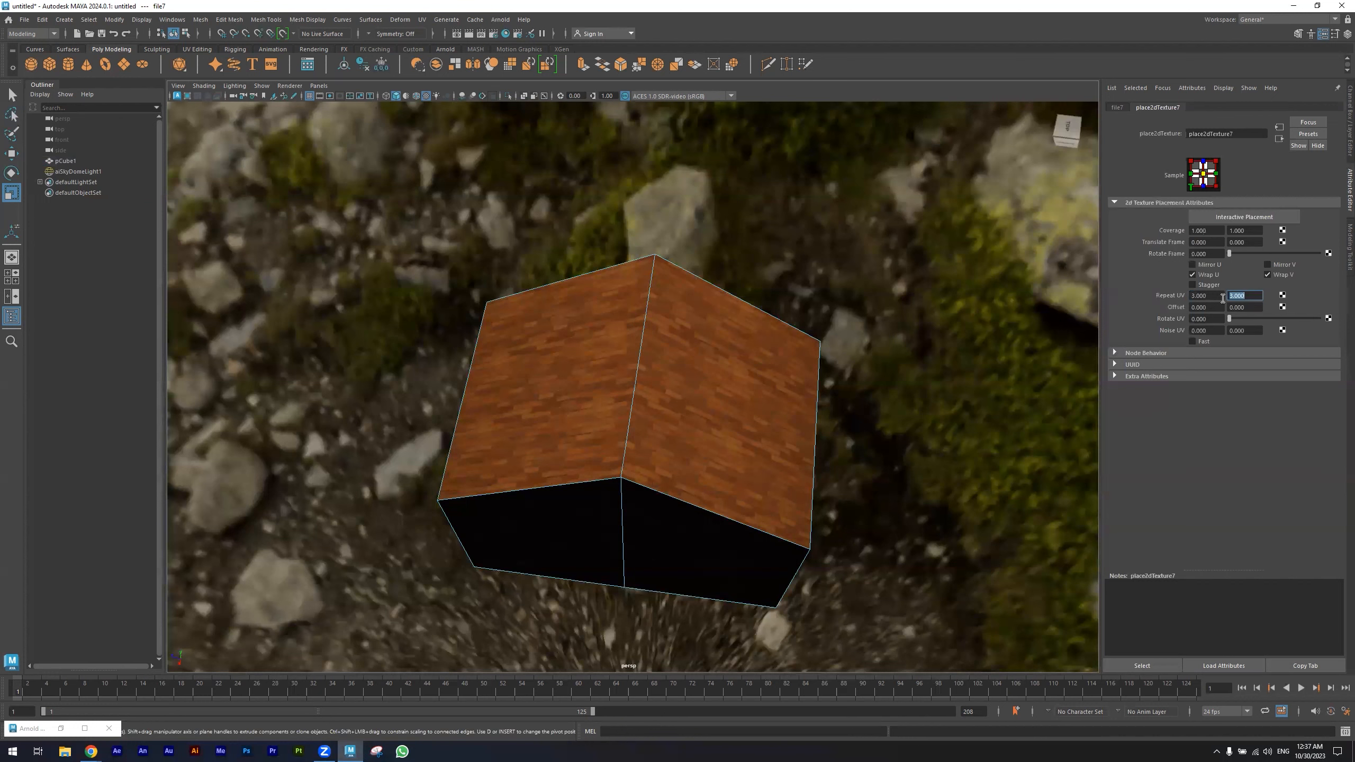
pyautogui.write('5')
pyautogui.press('Return')
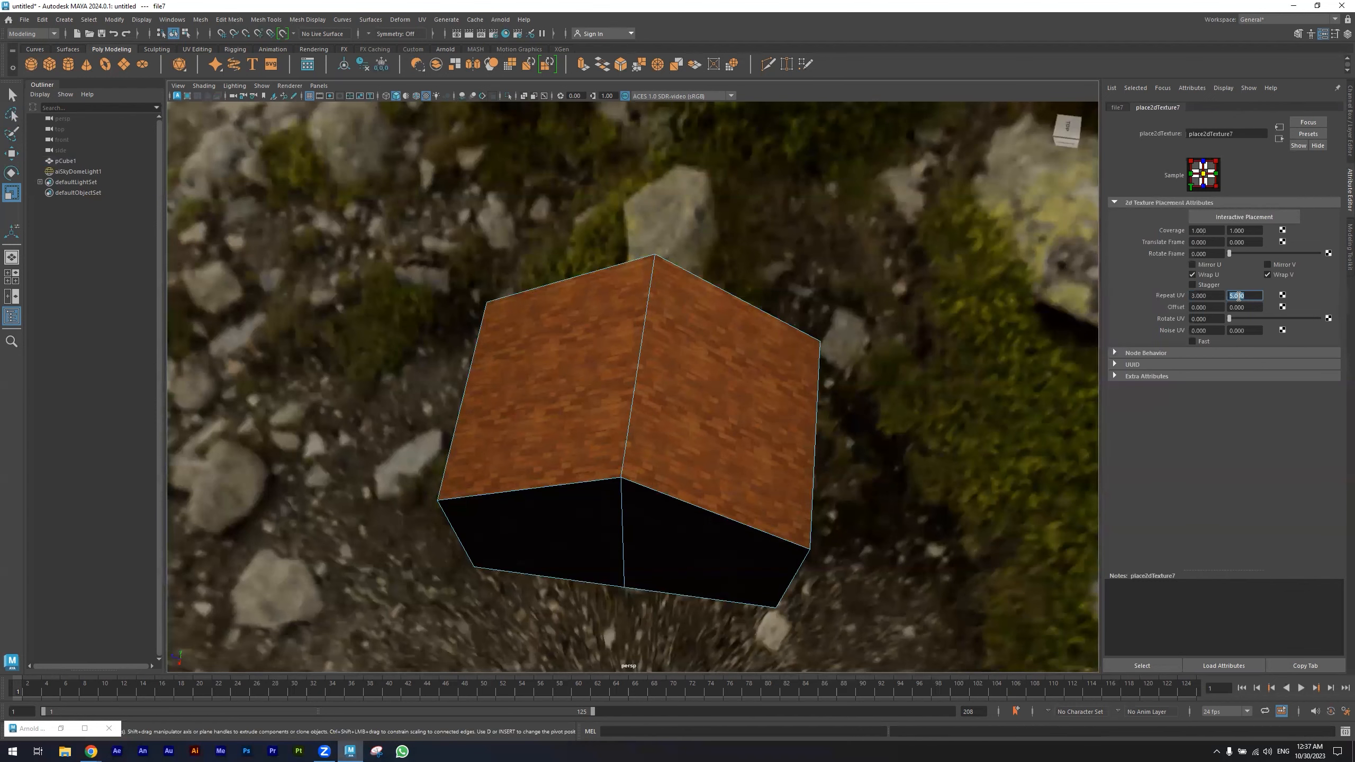
pyautogui.write('8')
pyautogui.press('Return')
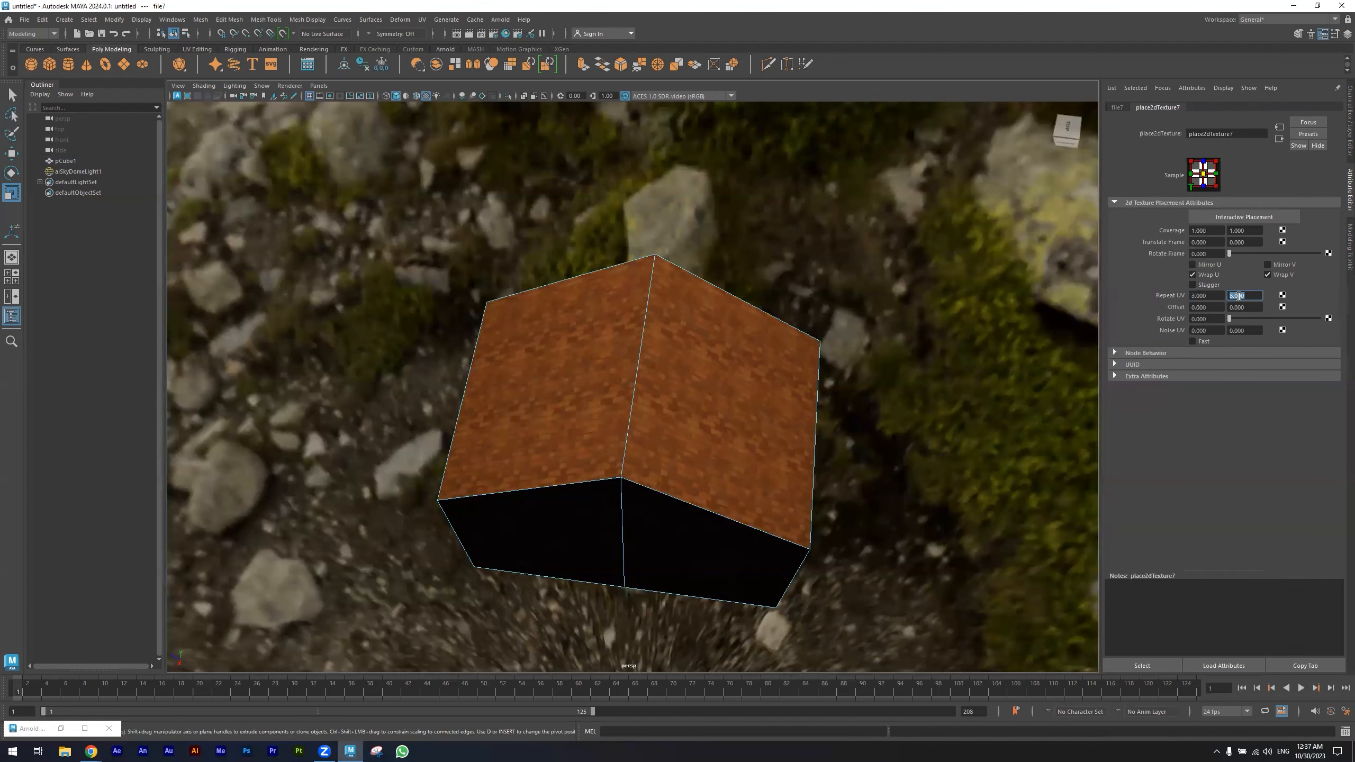
# - Set the roof texture placement's repeat UV to 2.5 by 6
pyautogui.keyDown('alt'); pyautogui.moveTo(843, 414); pyautogui.dragTo(542, 375); pyautogui.keyUp('alt')
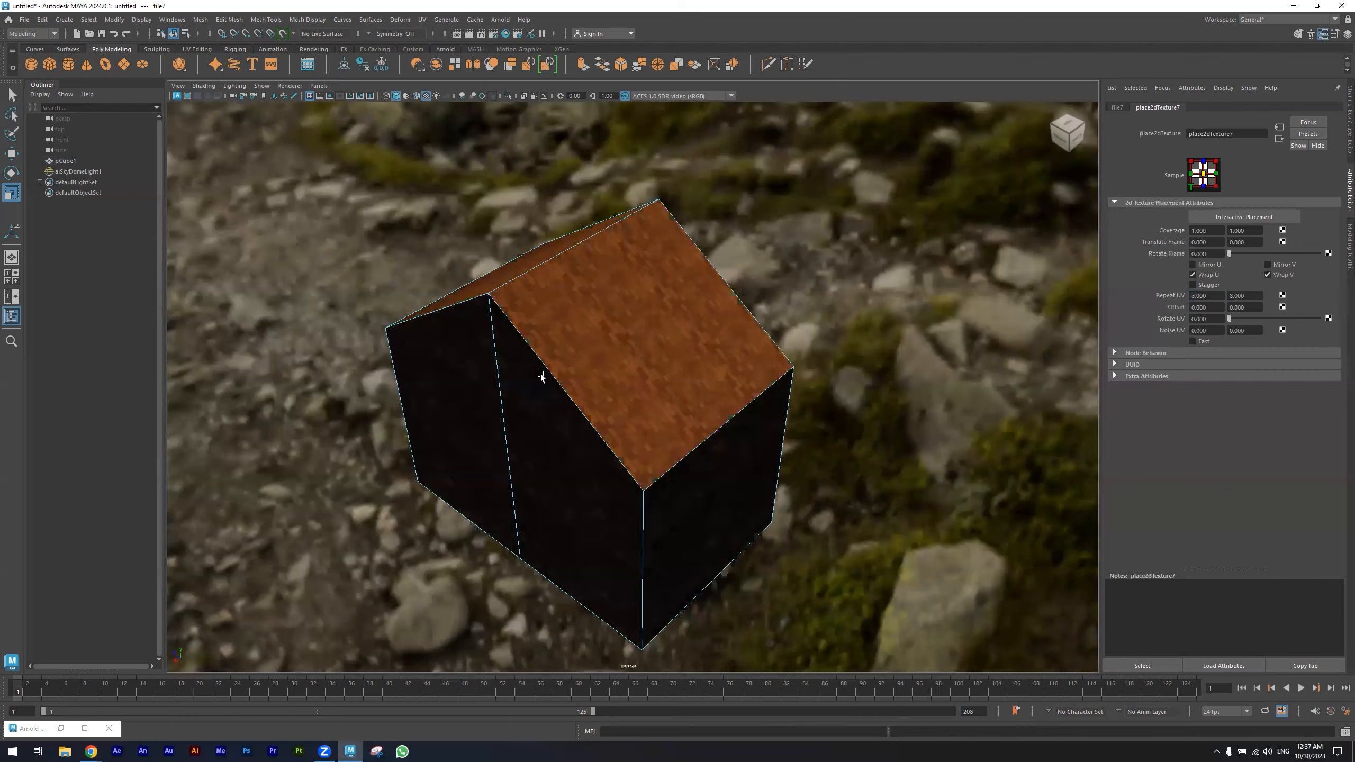
pyautogui.keyDown('alt'); pyautogui.moveTo(542, 375); pyautogui.dragTo(731, 420, button='right'); pyautogui.keyUp('alt')
pyautogui.scroll(2, 718, 442)
pyautogui.keyDown('alt'); pyautogui.moveTo(718, 442); pyautogui.dragTo(784, 493); pyautogui.keyUp('alt')
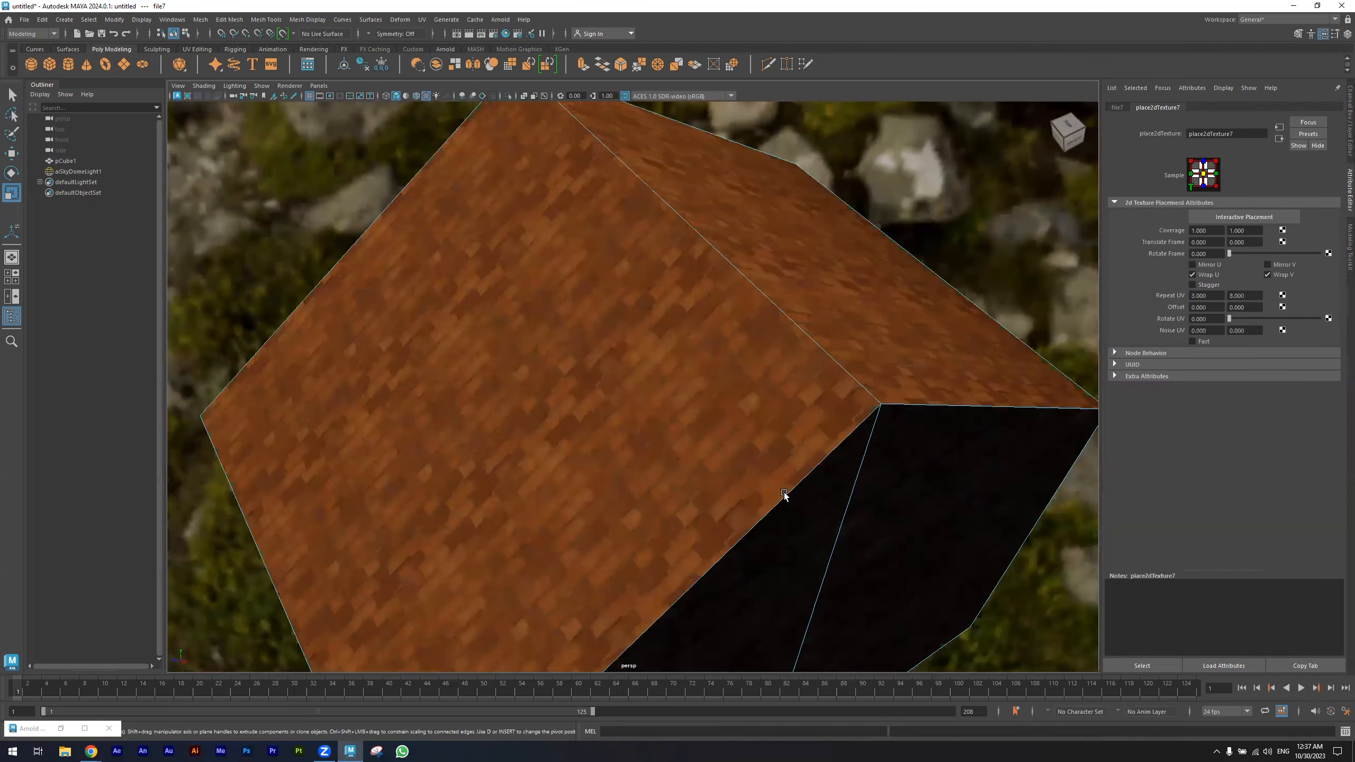
pyautogui.click(1246, 296)
pyautogui.write('6')
pyautogui.press('Return')
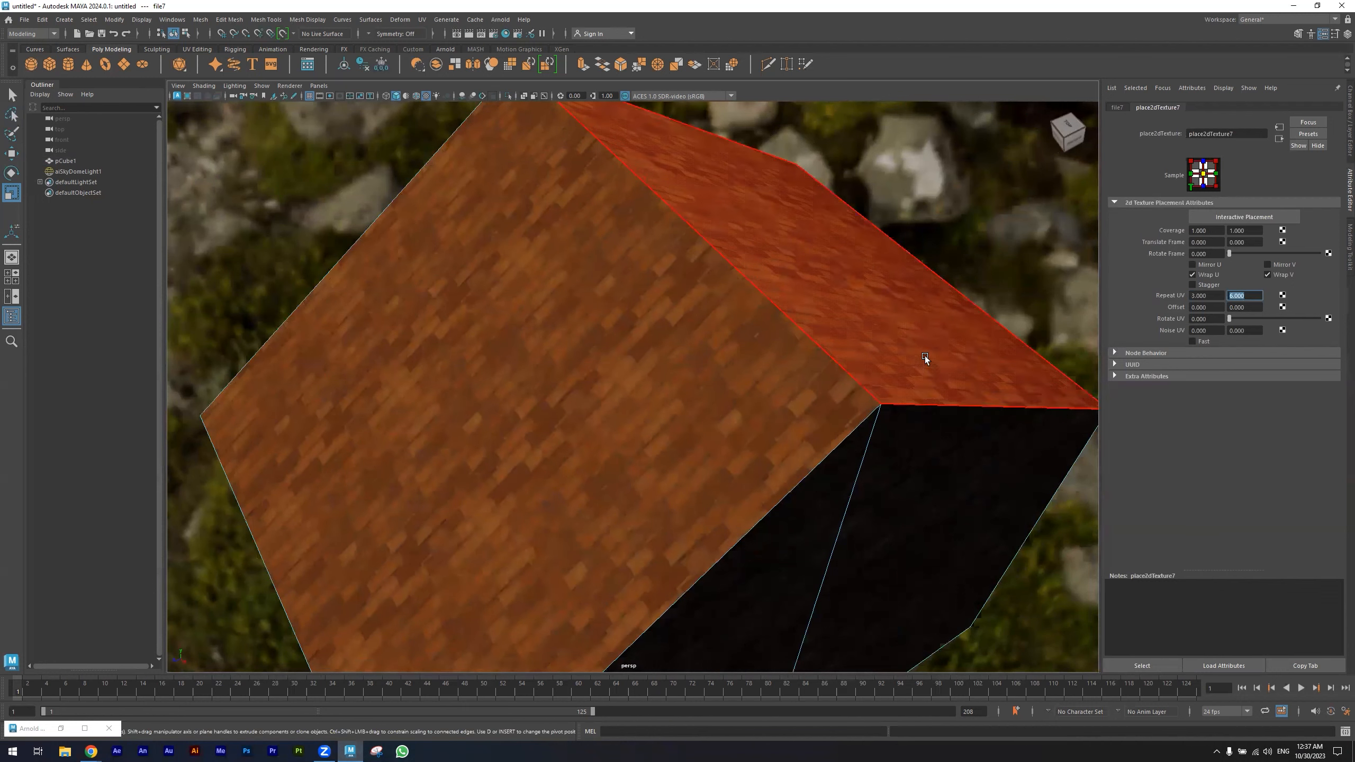
pyautogui.click(1222, 295)
pyautogui.write('2')
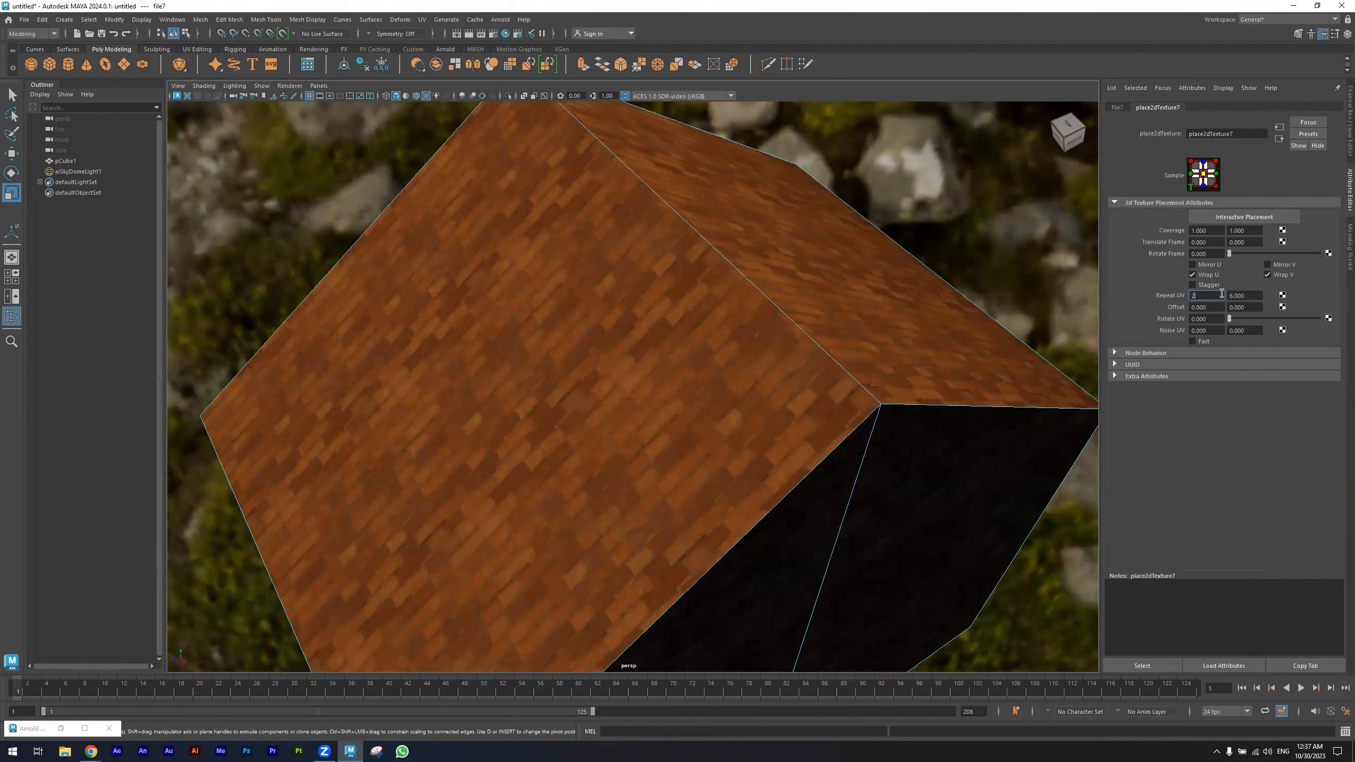
pyautogui.write('.5')
pyautogui.press('Return')
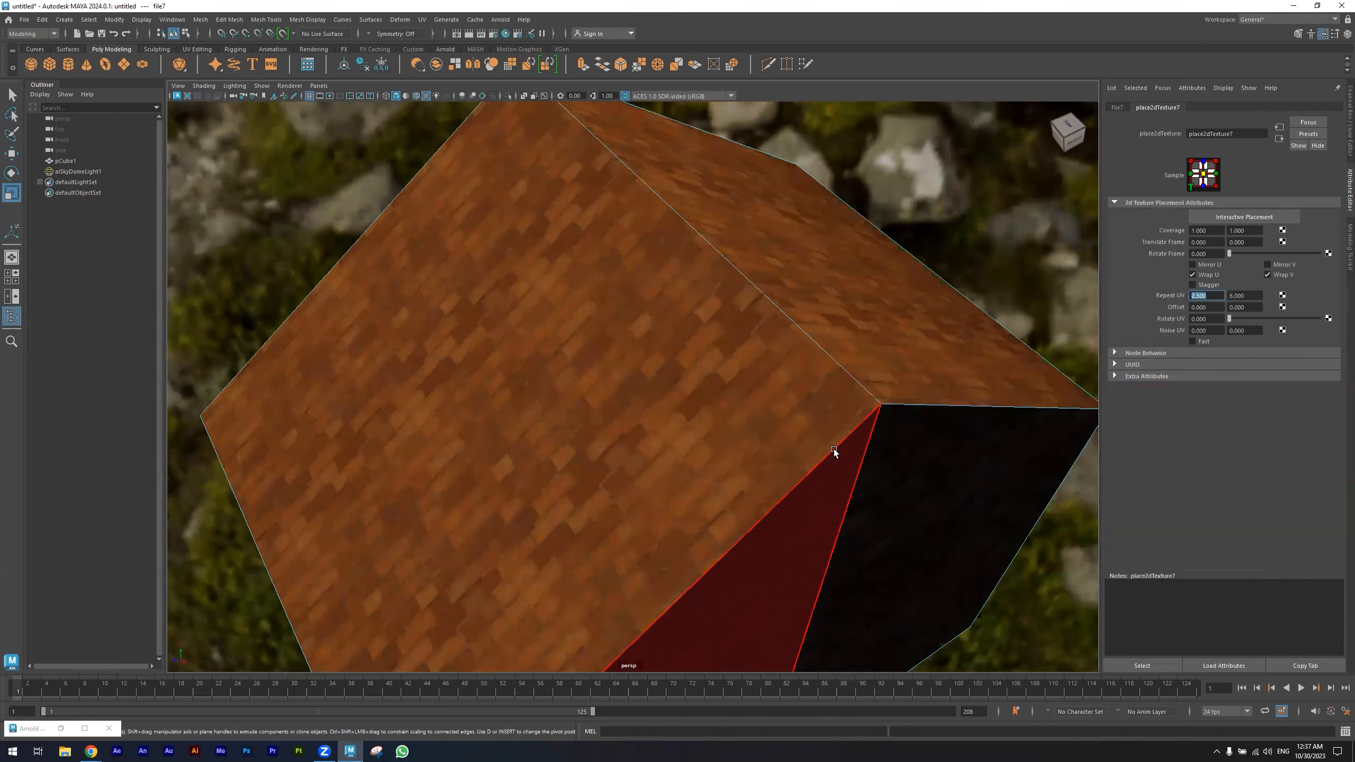
# - Select one roof face and open the UV Editor
pyautogui.keyDown('alt'); pyautogui.moveTo(835, 449); pyautogui.dragTo(774, 449); pyautogui.keyUp('alt')
pyautogui.click(603, 421)
pyautogui.keyDown('alt'); pyautogui.moveTo(603, 421); pyautogui.dragTo(488, 374); pyautogui.keyUp('alt')
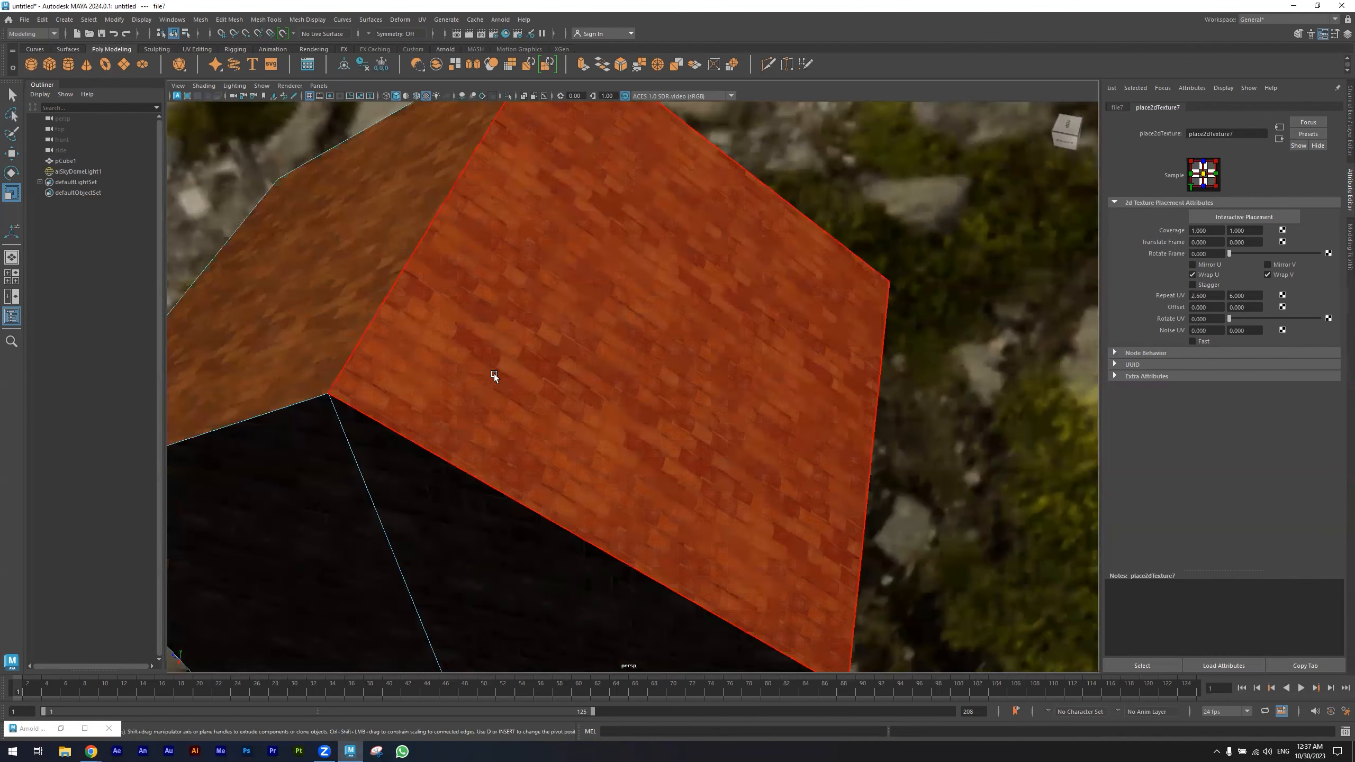
pyautogui.keyDown('alt'); pyautogui.moveTo(528, 467); pyautogui.dragTo(771, 467); pyautogui.keyUp('alt')
pyautogui.click(771, 469)
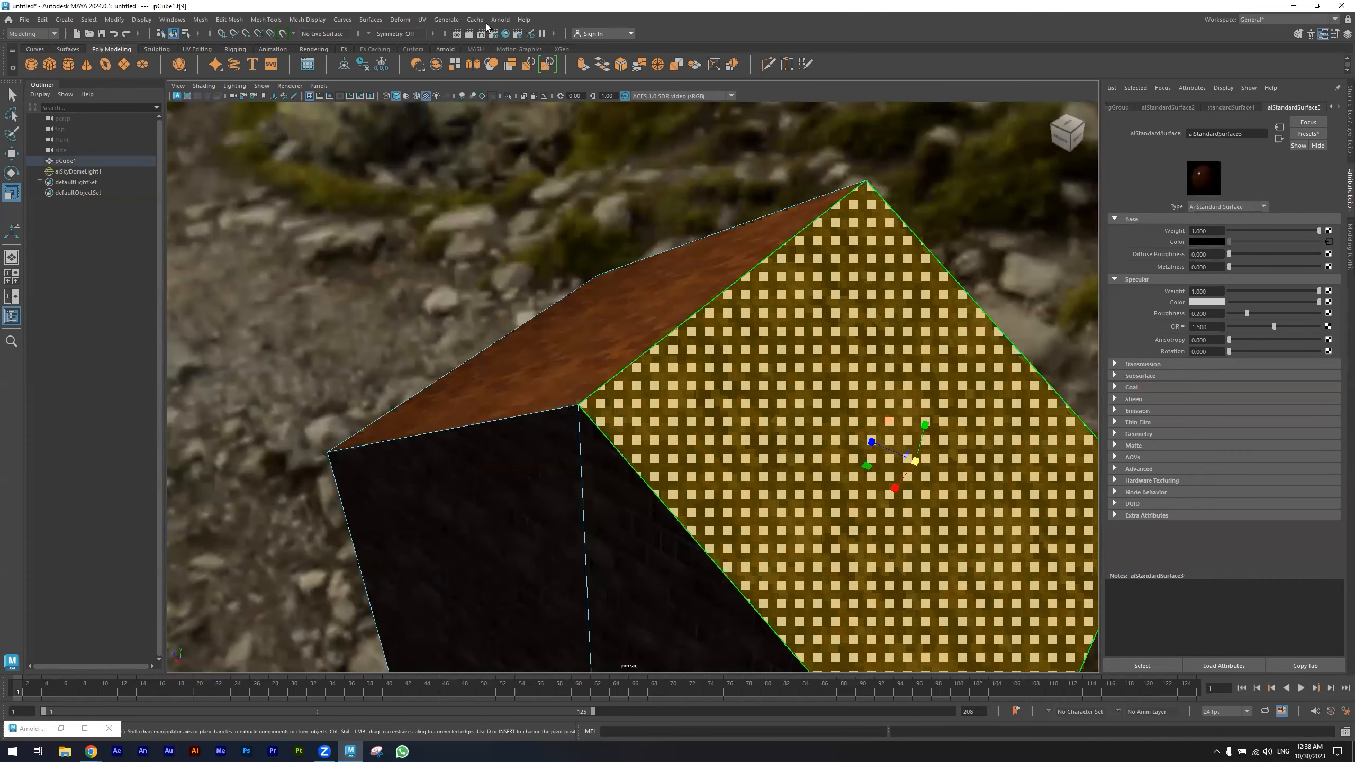
pyautogui.click(421, 19)
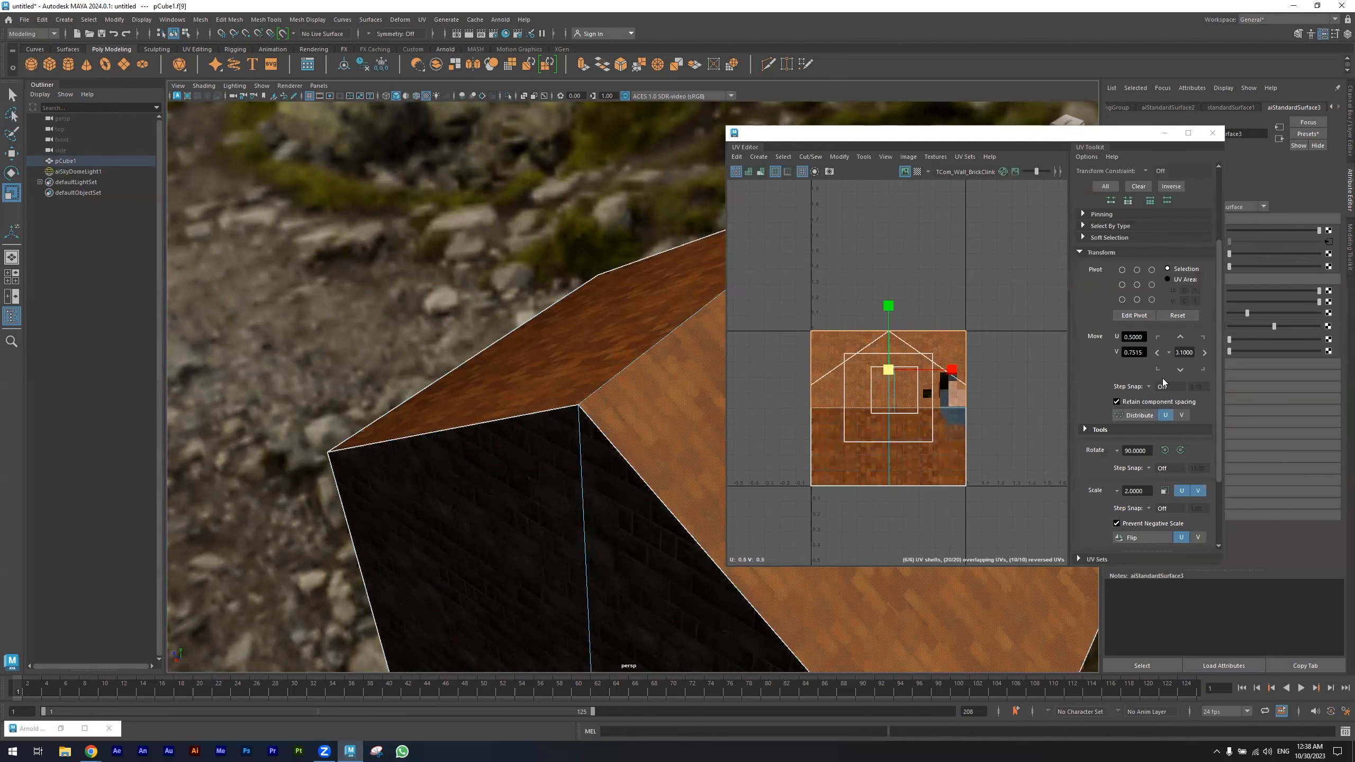
# - Rotate the selected face's UVs by 90 degrees, then undo the rotation
pyautogui.click(1180, 451)
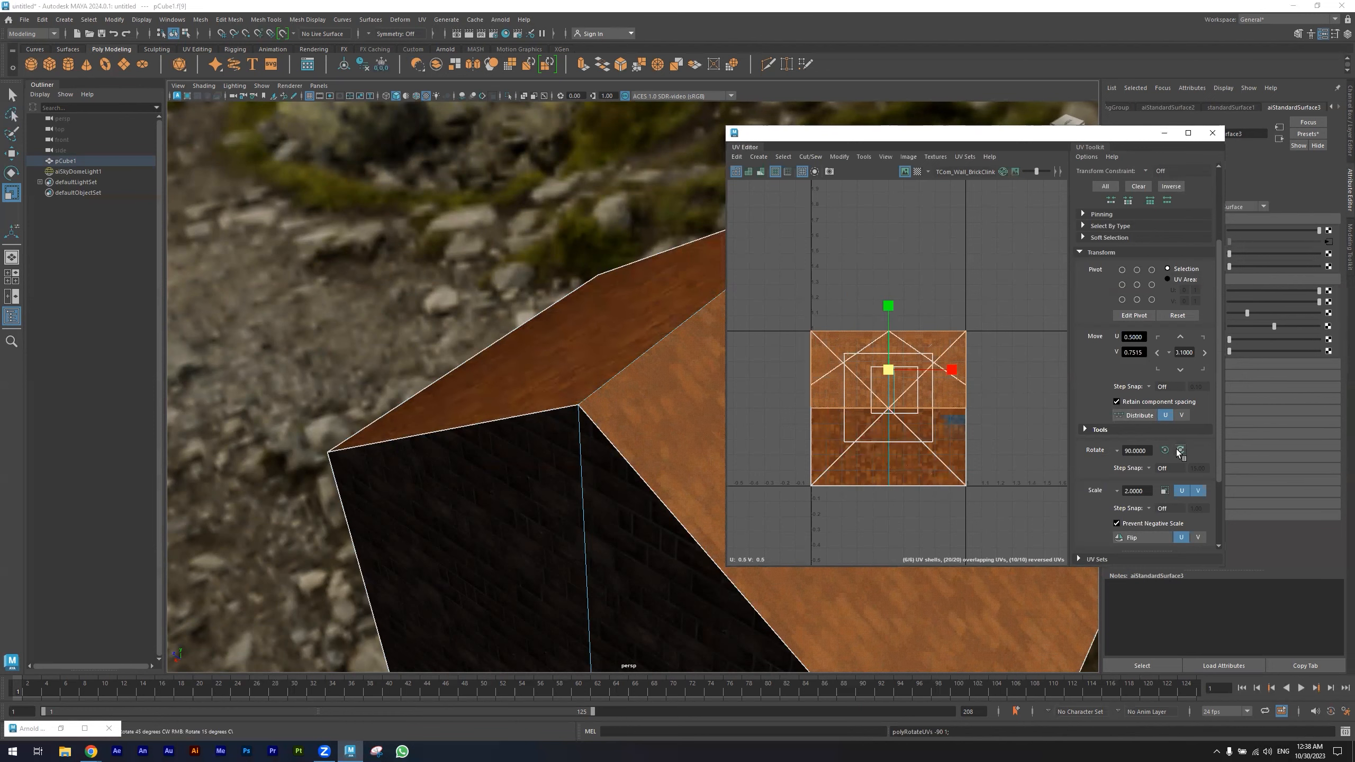
pyautogui.moveTo(530, 373)
pyautogui.keyDown('alt'); pyautogui.mouseDown()
pyautogui.moveTo(627, 411)
pyautogui.moveTo(369, 363)
pyautogui.moveTo(446, 399)
pyautogui.moveTo(509, 293)
pyautogui.moveTo(373, 346)
pyautogui.moveTo(525, 352)
pyautogui.mouseUp(); pyautogui.keyUp('alt')
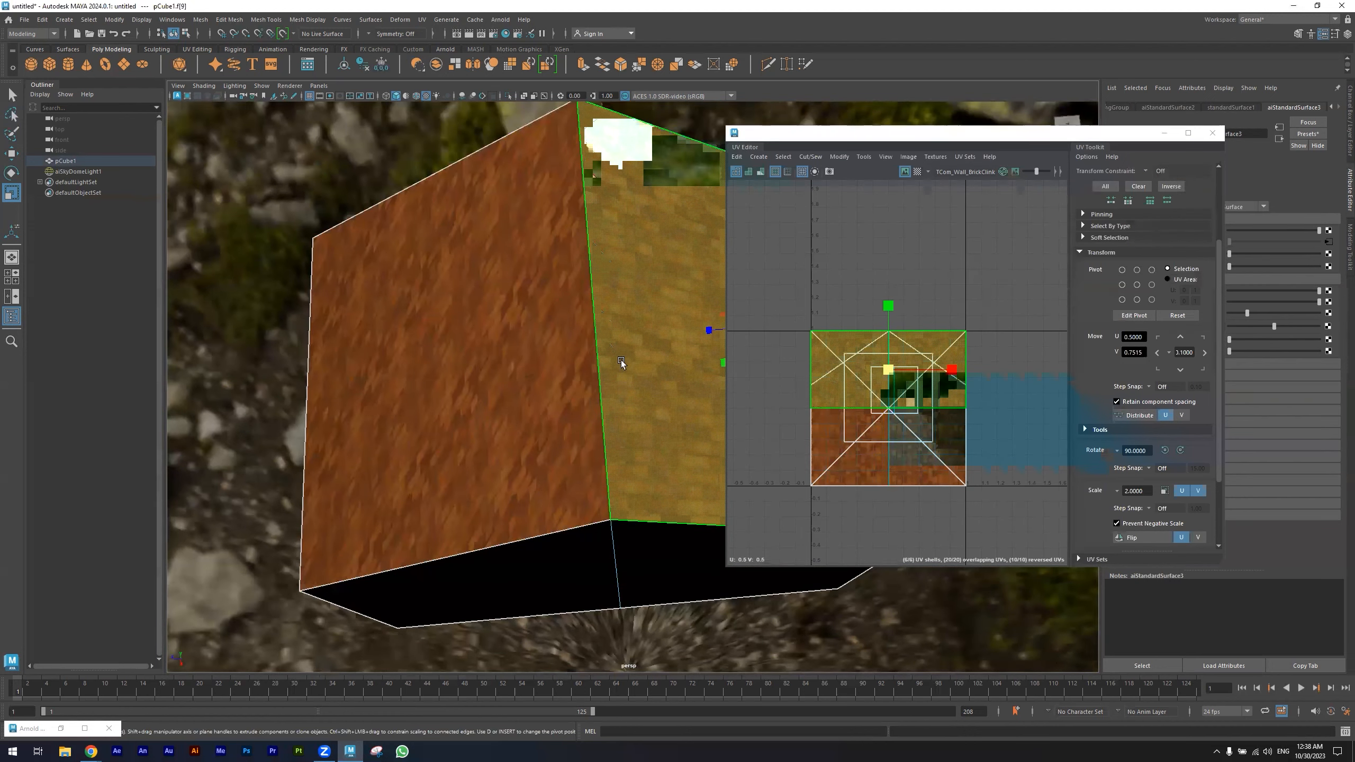
pyautogui.keyDown('alt'); pyautogui.moveTo(701, 424); pyautogui.dragTo(629, 400); pyautogui.keyUp('alt')
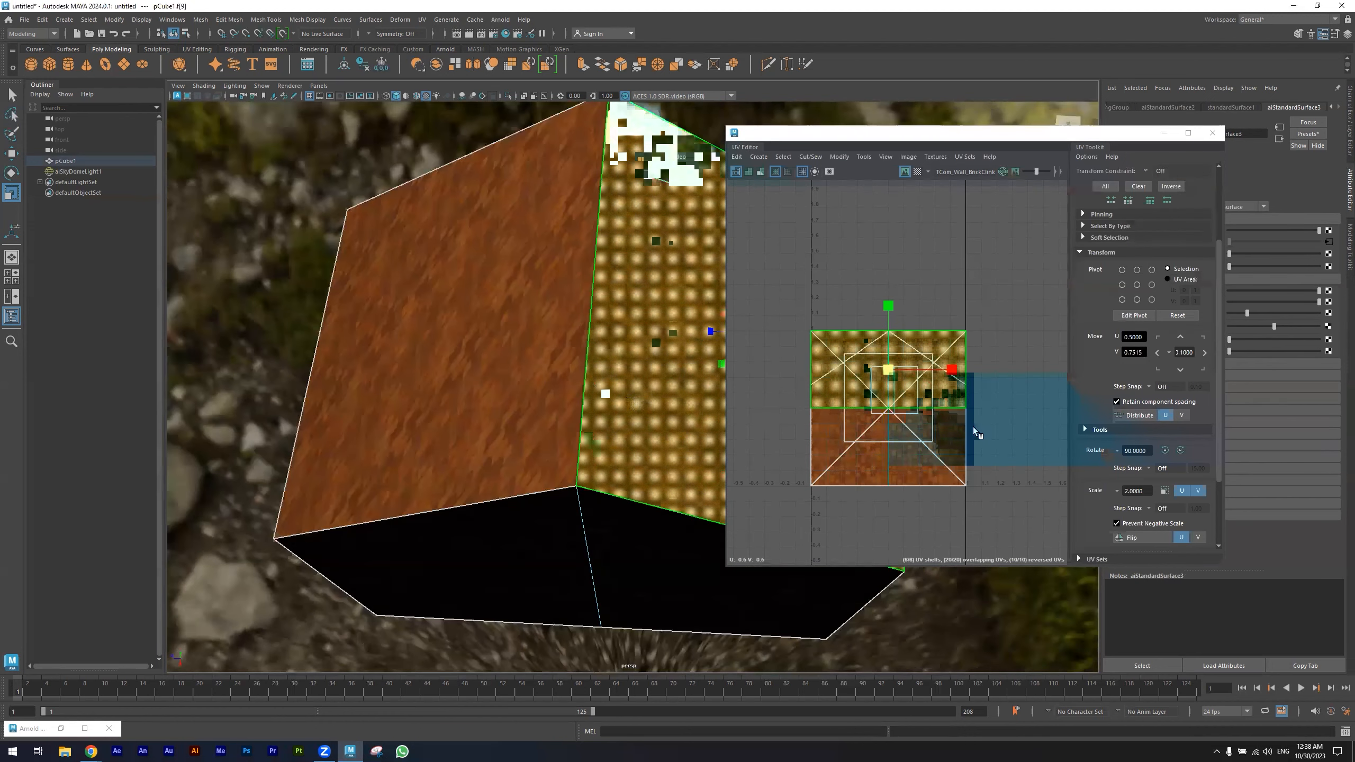
pyautogui.hotkey('ctrl', 'z')
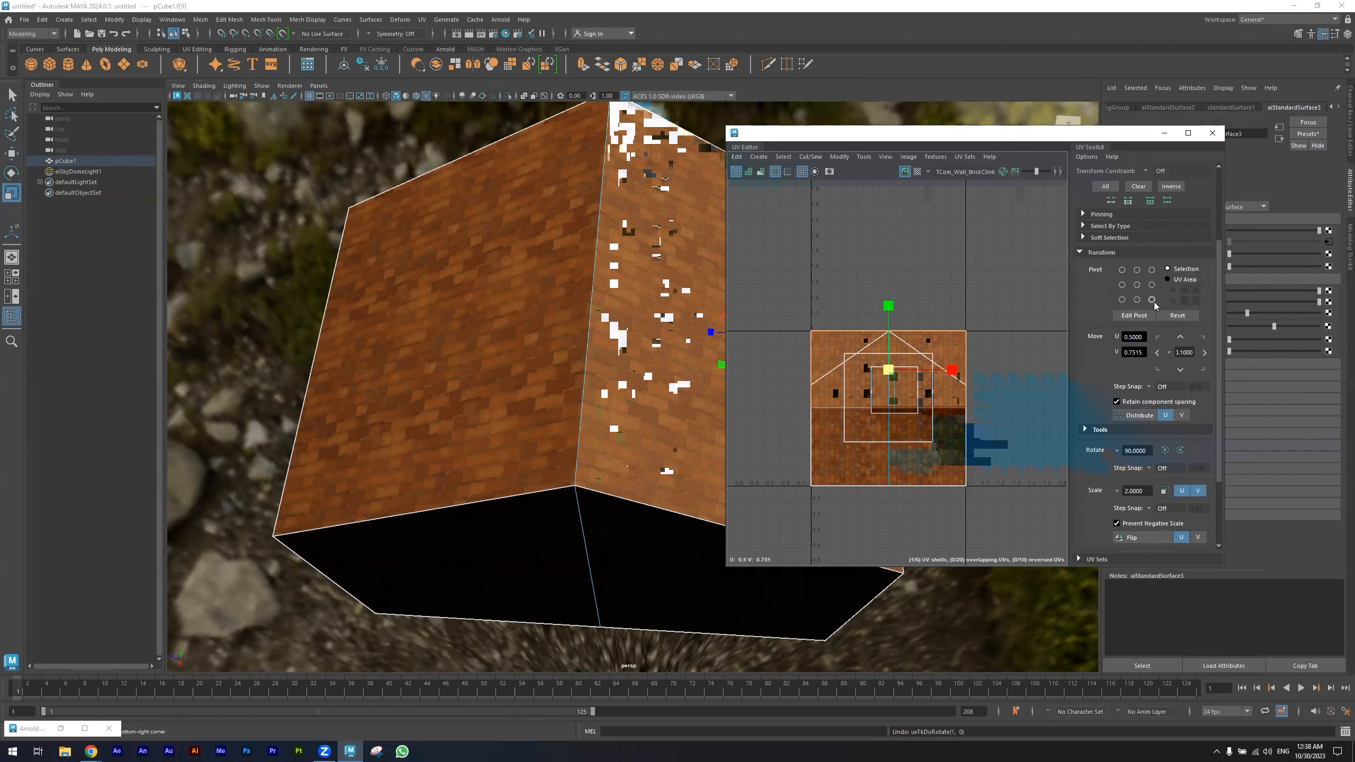
# - Apply a planar UV projection along the Y axis to the selected roof face
pyautogui.scroll(-3, 1155, 302)
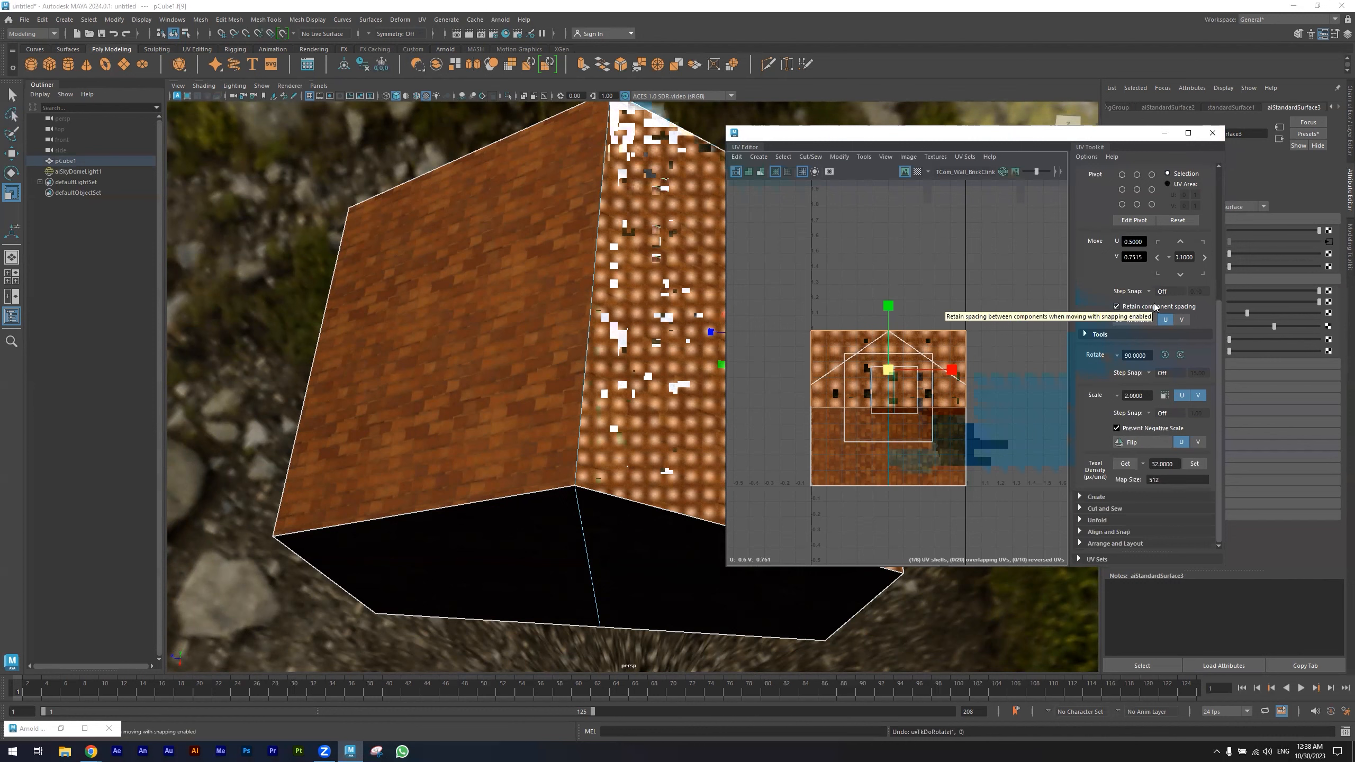
pyautogui.click(1083, 509)
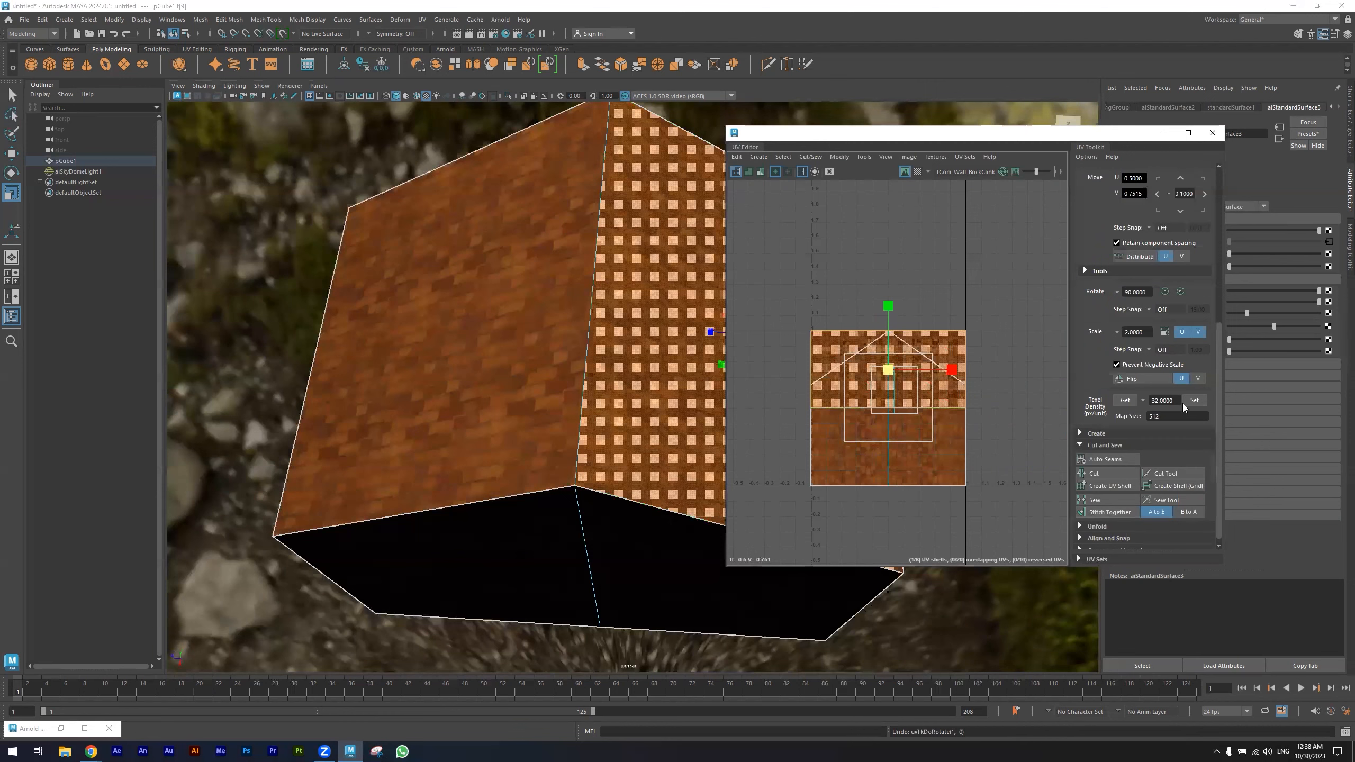
pyautogui.click(1164, 133)
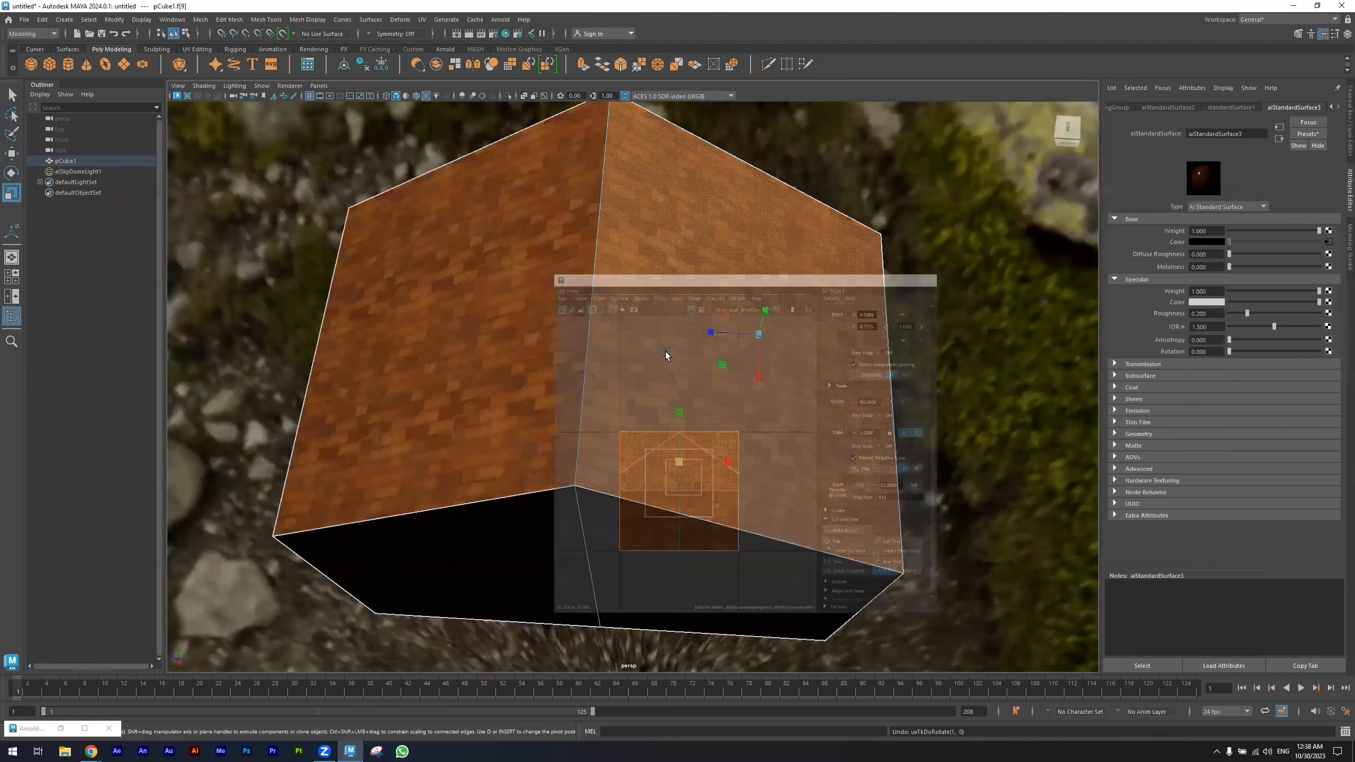
pyautogui.click(422, 19)
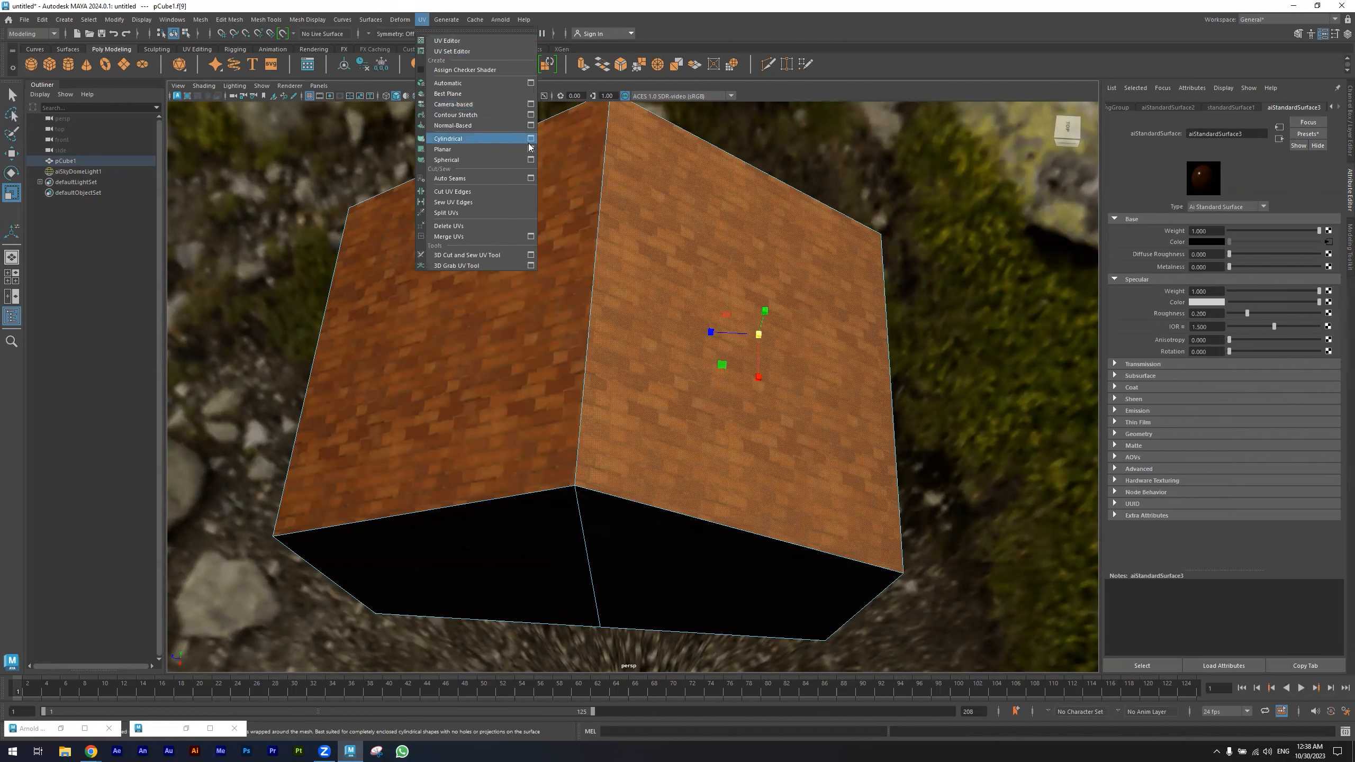
pyautogui.click(531, 149)
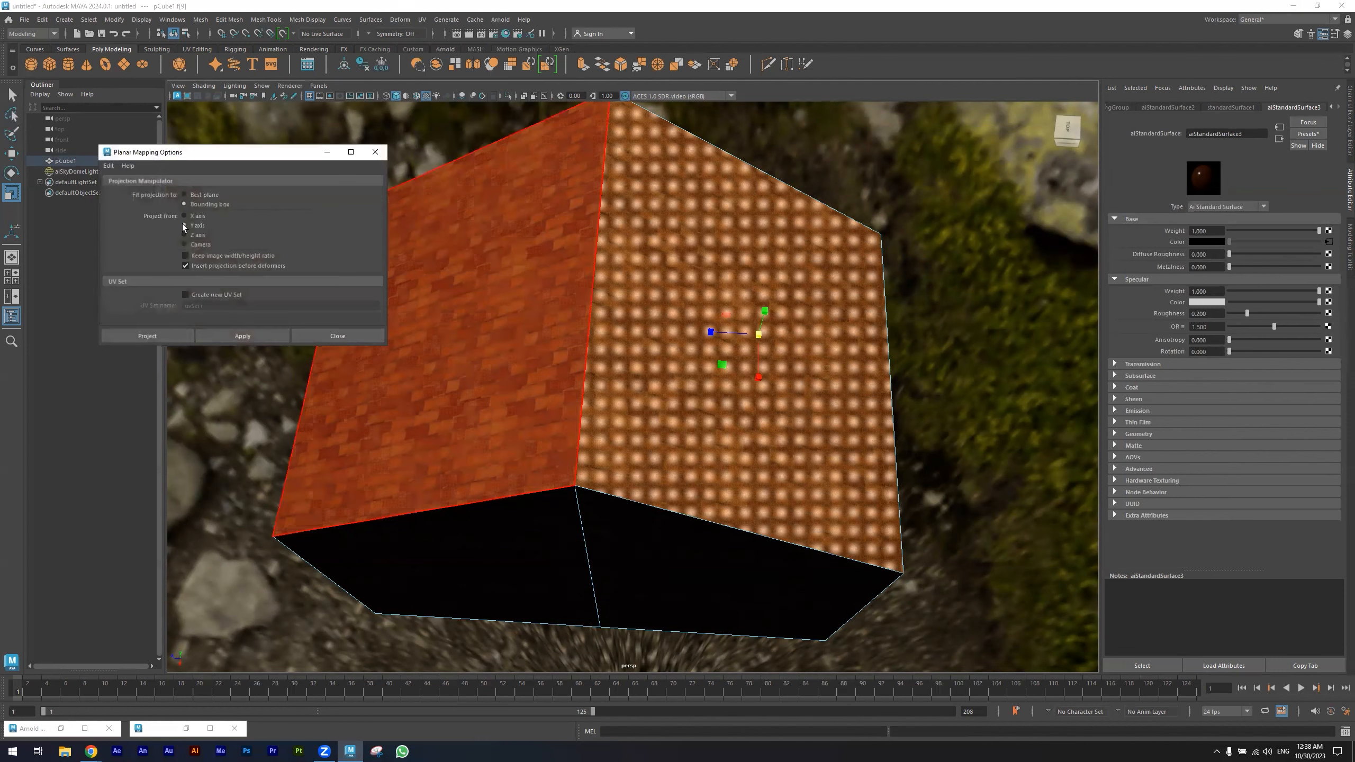
pyautogui.click(221, 338)
# - Select the other roof face and apply the same Y-axis planar projection to it
pyautogui.click(426, 379)
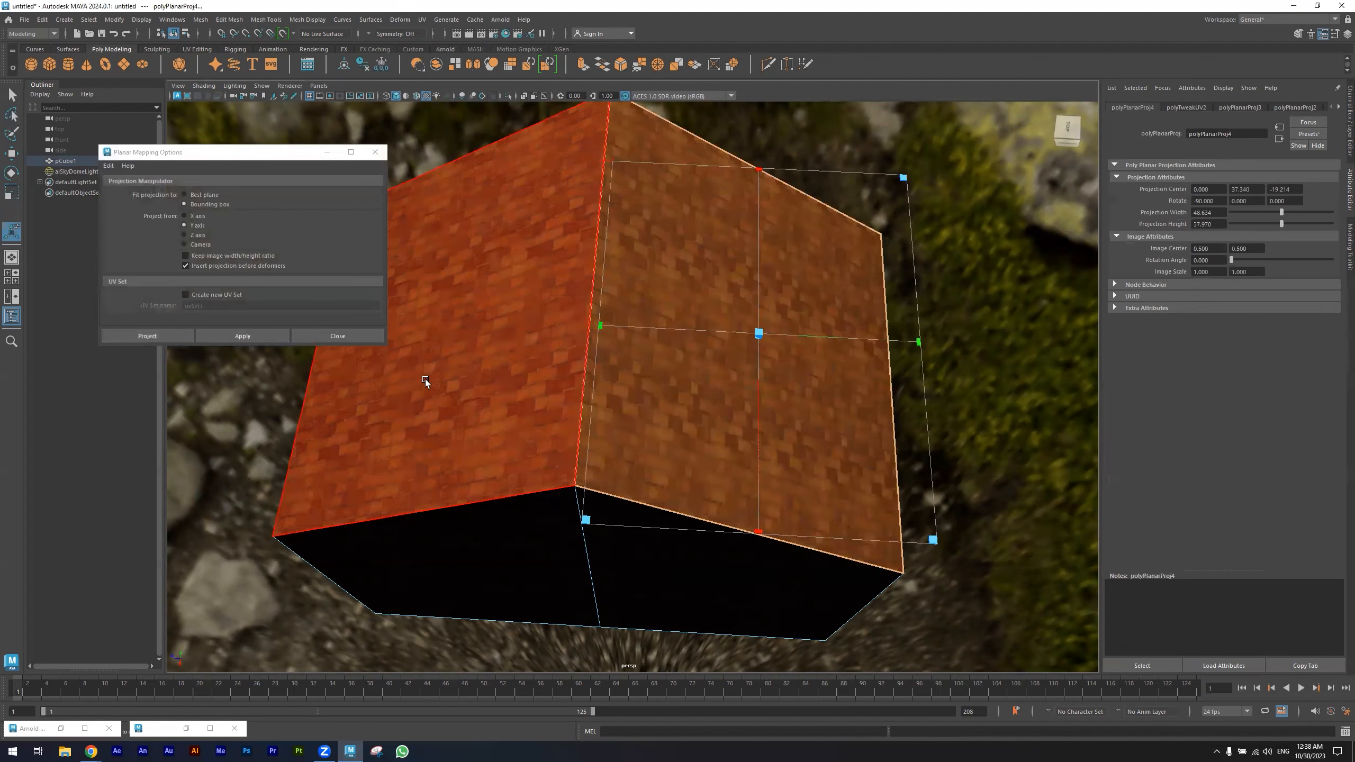
pyautogui.click(214, 337)
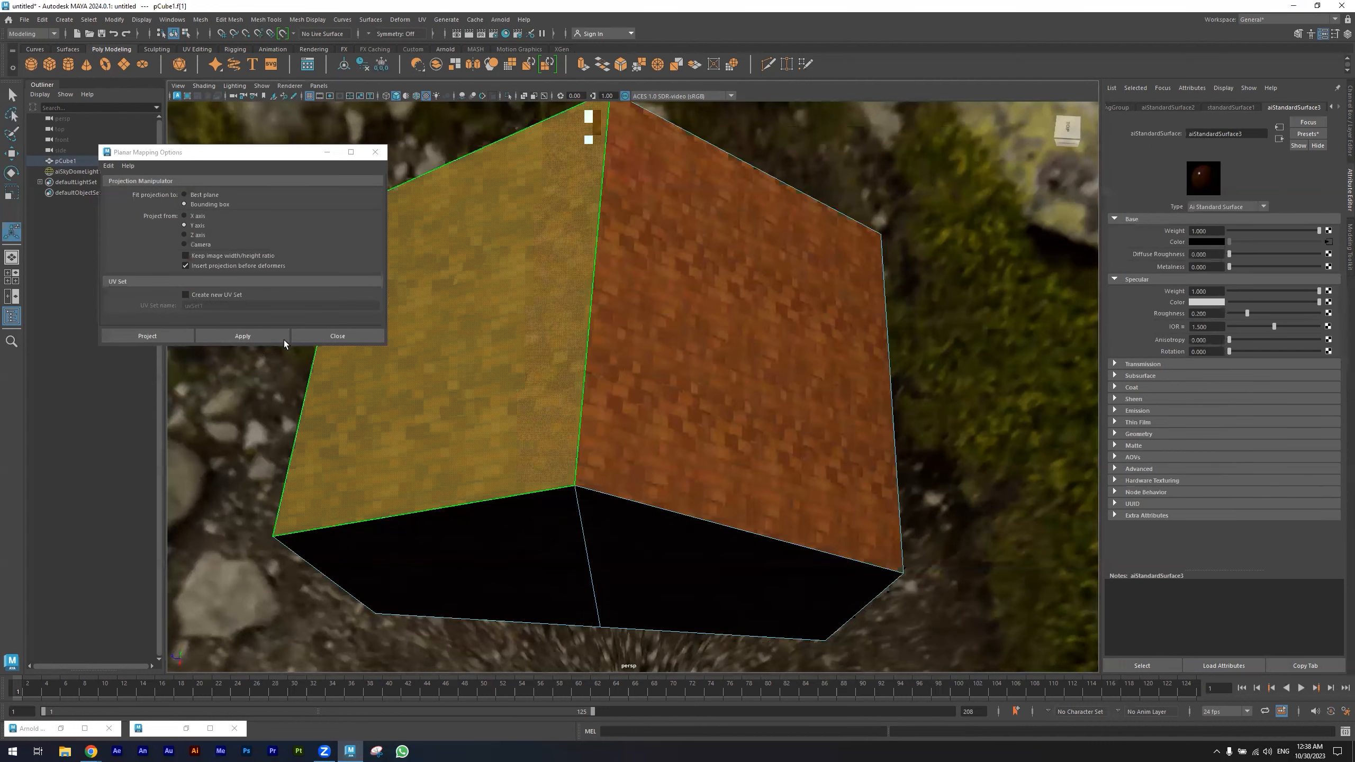
pyautogui.click(248, 336)
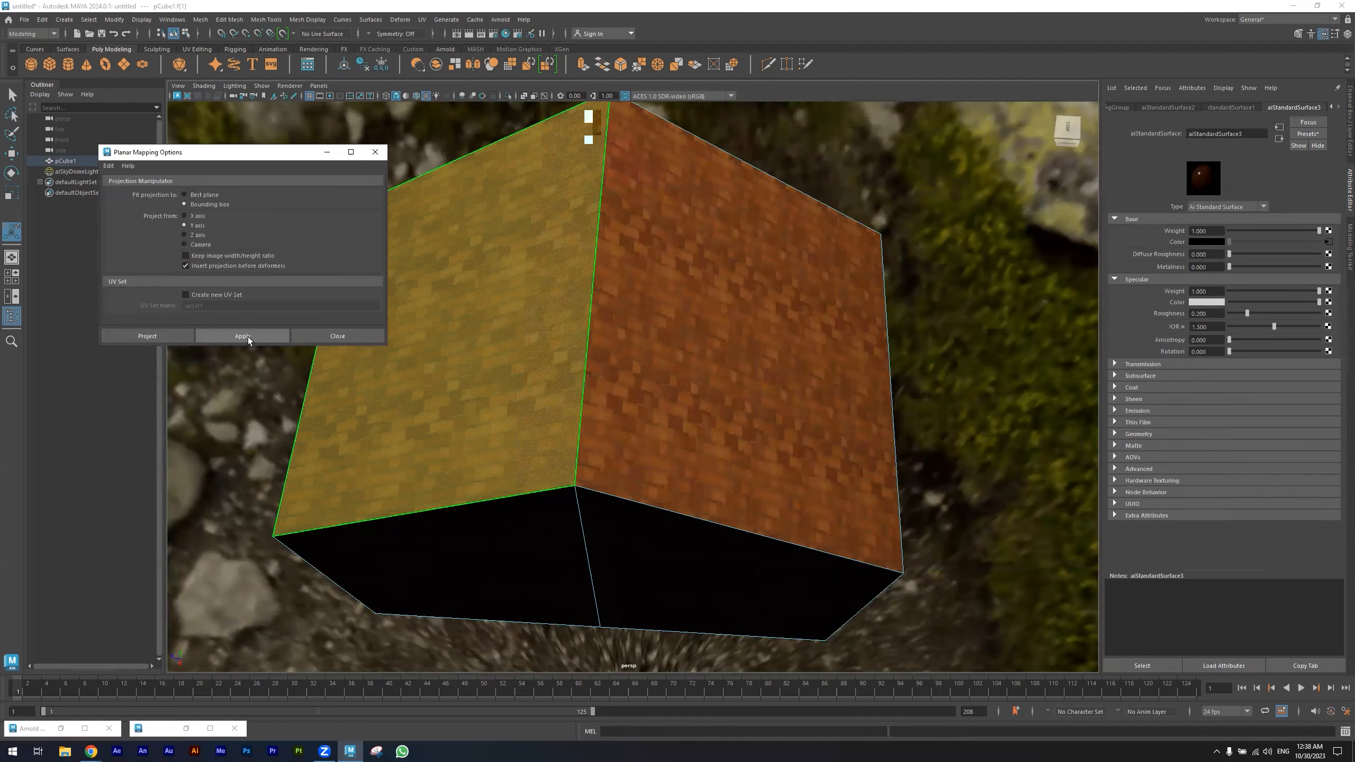
pyautogui.keyDown('alt'); pyautogui.moveTo(521, 410); pyautogui.dragTo(672, 391); pyautogui.keyUp('alt')
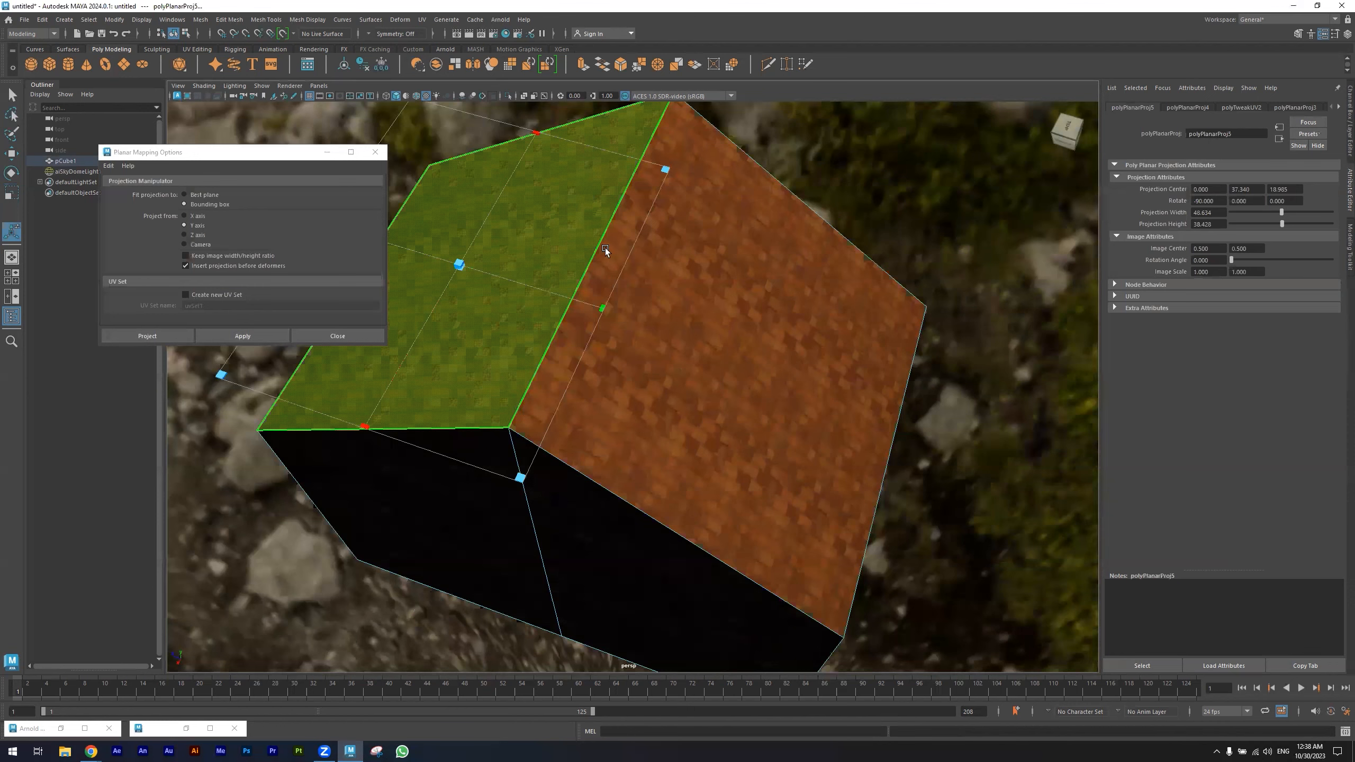
# - Restore the UV Editor window and select faces of the house to view their UVs
pyautogui.click(210, 728)
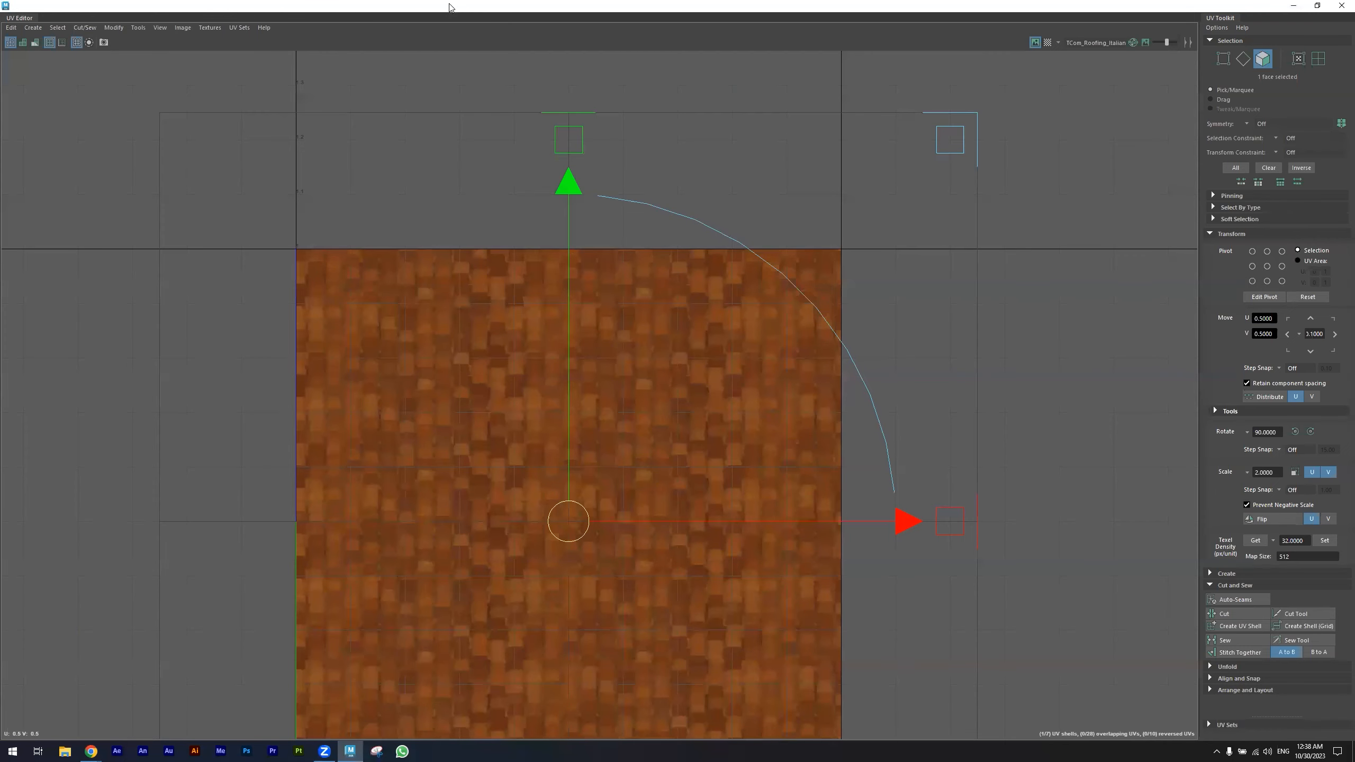
pyautogui.doubleClick(450, 8)
pyautogui.moveTo(523, 335); pyautogui.dragTo(558, 312, button='right')
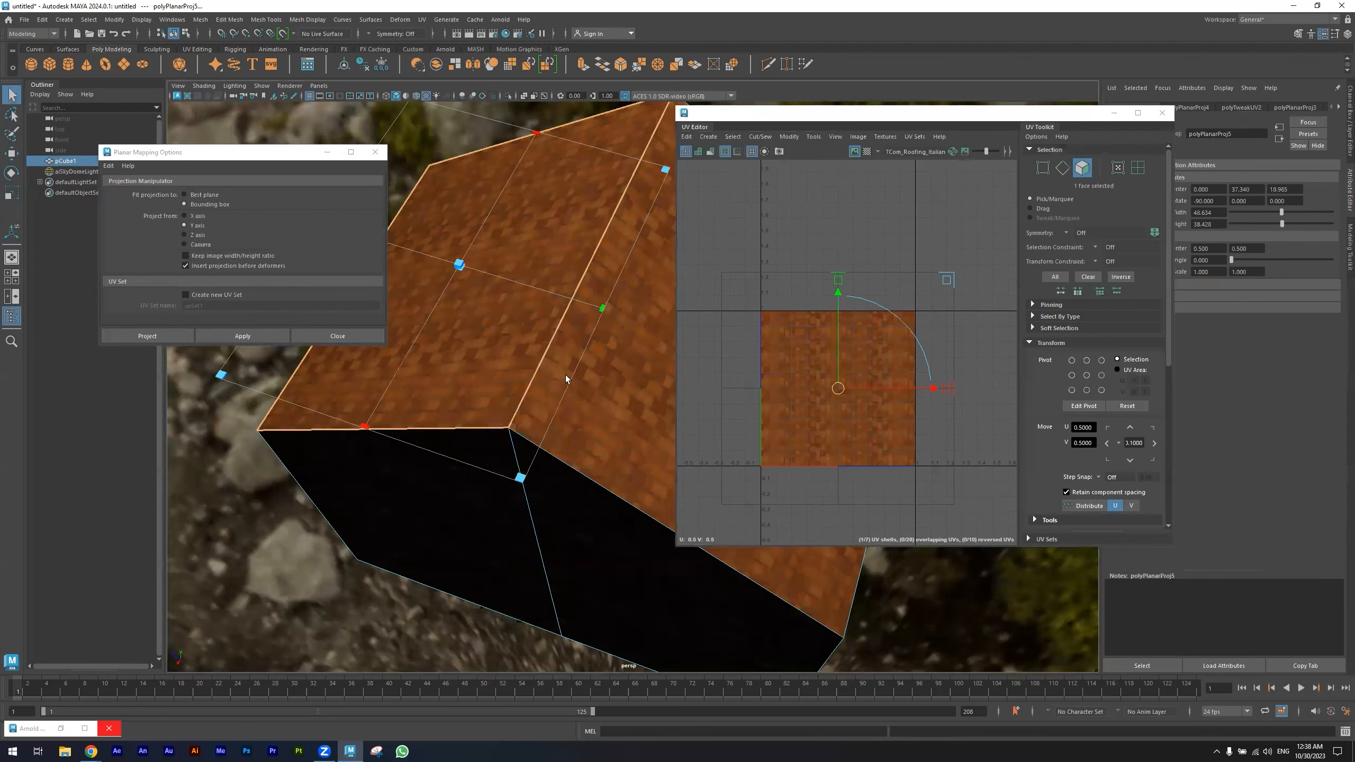
pyautogui.click(235, 488)
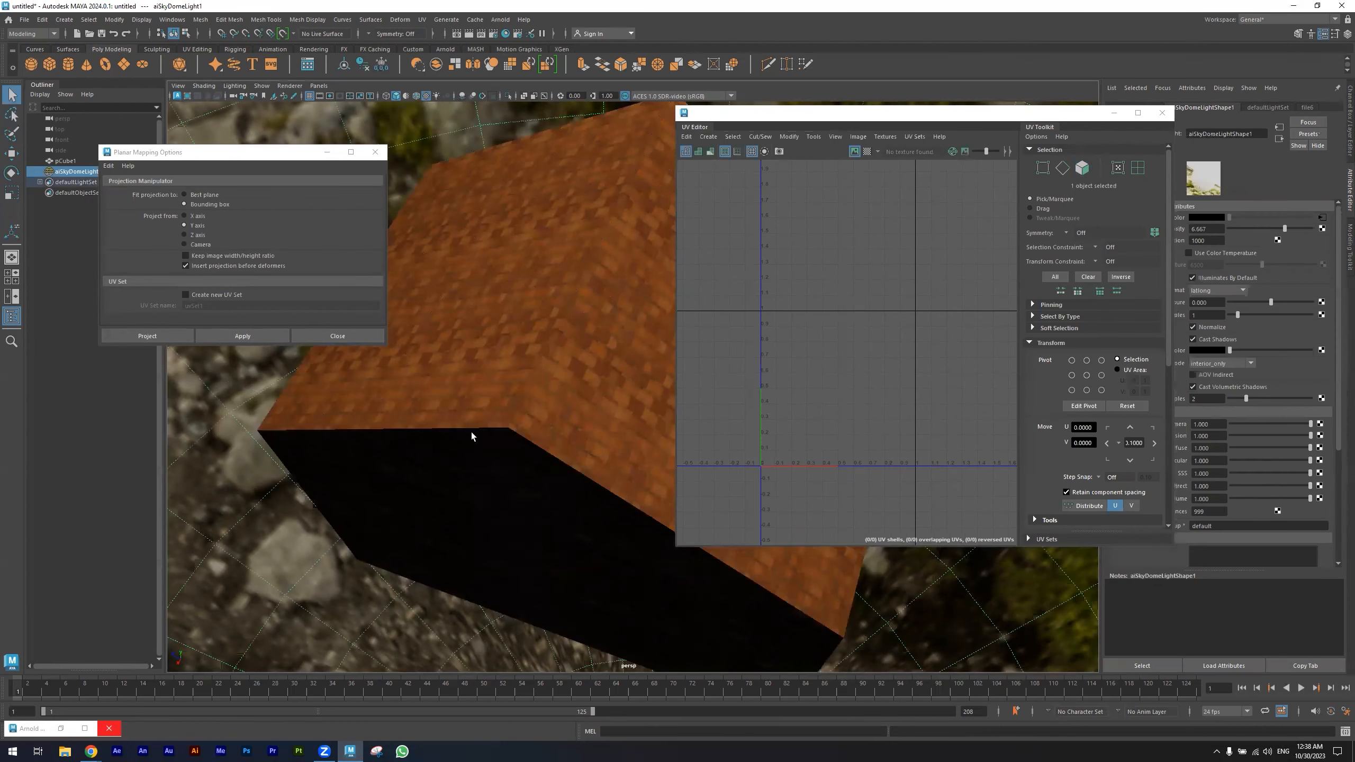
pyautogui.click(471, 432)
pyautogui.moveTo(580, 344); pyautogui.dragTo(611, 360, button='right')
pyautogui.click(611, 360)
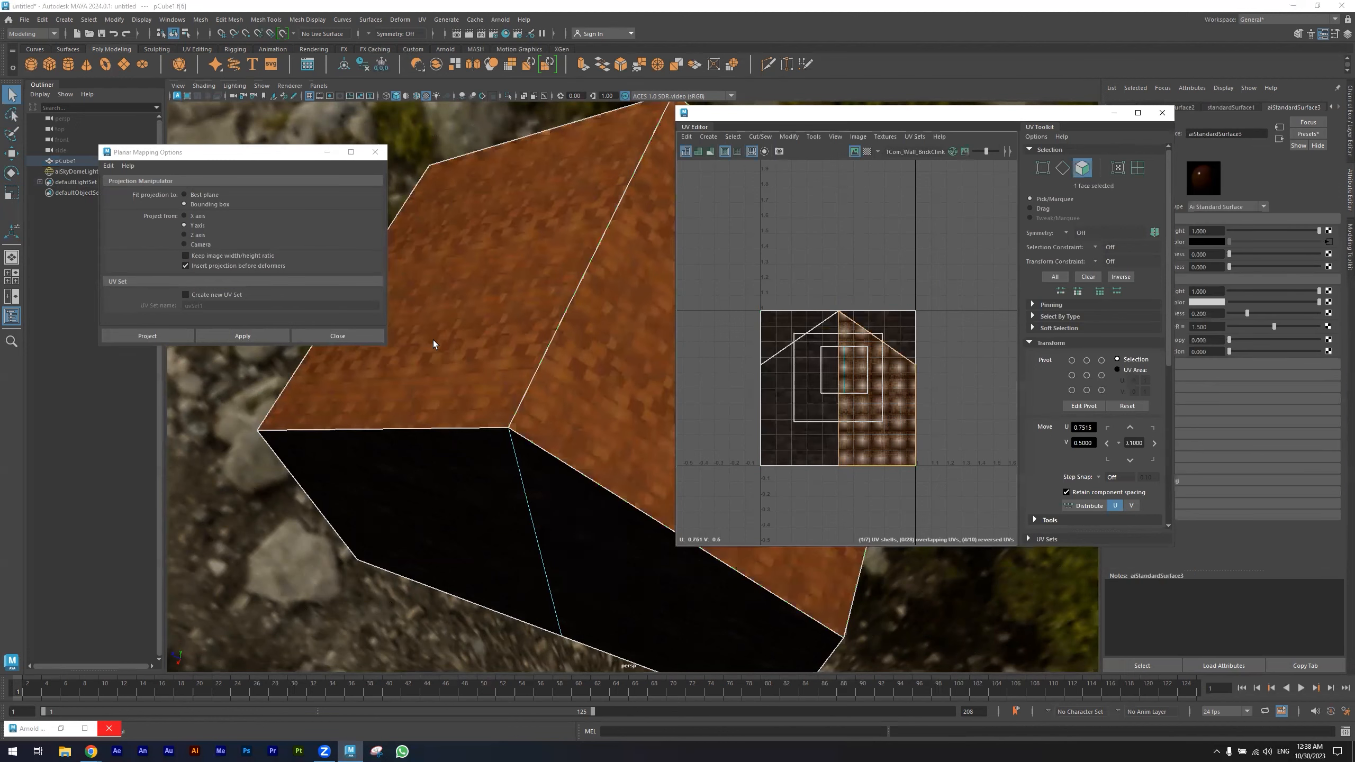
# - Select the roof faces in turn and examine their UVs in the UV Editor
pyautogui.click(488, 362)
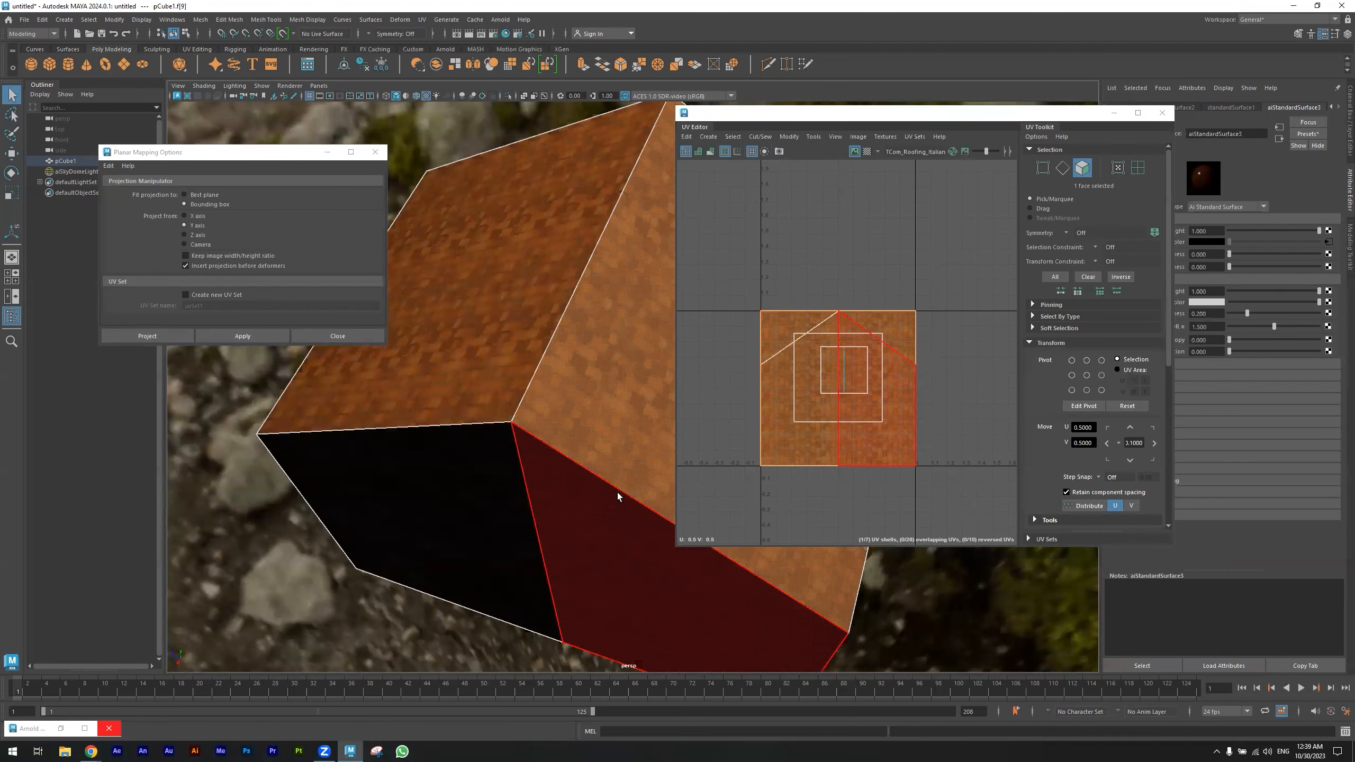
pyautogui.keyDown('shift'); pyautogui.click(507, 372); pyautogui.keyUp('shift')
pyautogui.press('r')
pyautogui.moveTo(848, 389); pyautogui.dragTo(814, 393)
pyautogui.click(210, 534)
pyautogui.keyDown('alt'); pyautogui.moveTo(437, 517); pyautogui.dragTo(476, 413); pyautogui.keyUp('alt')
pyautogui.click(477, 414)
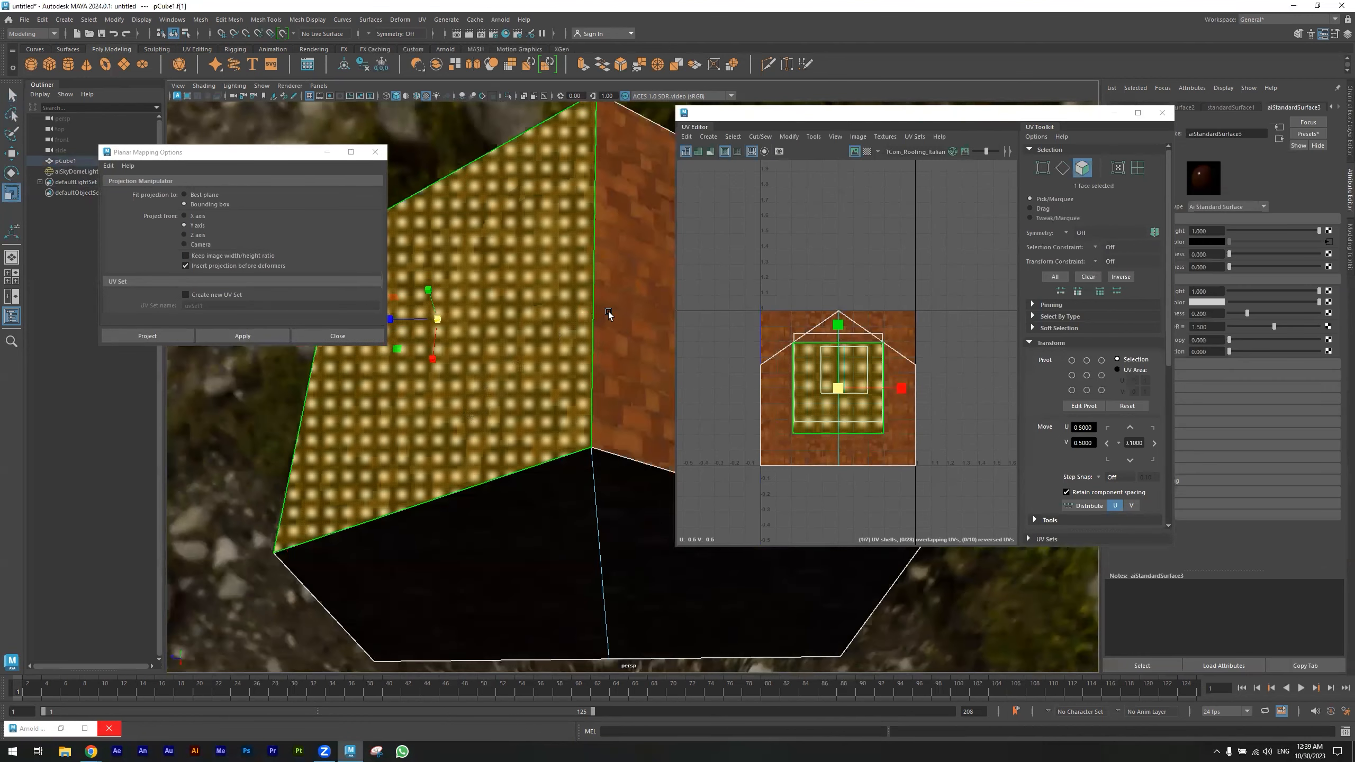
pyautogui.keyDown('alt'); pyautogui.moveTo(608, 312); pyautogui.dragTo(646, 339); pyautogui.keyUp('alt')
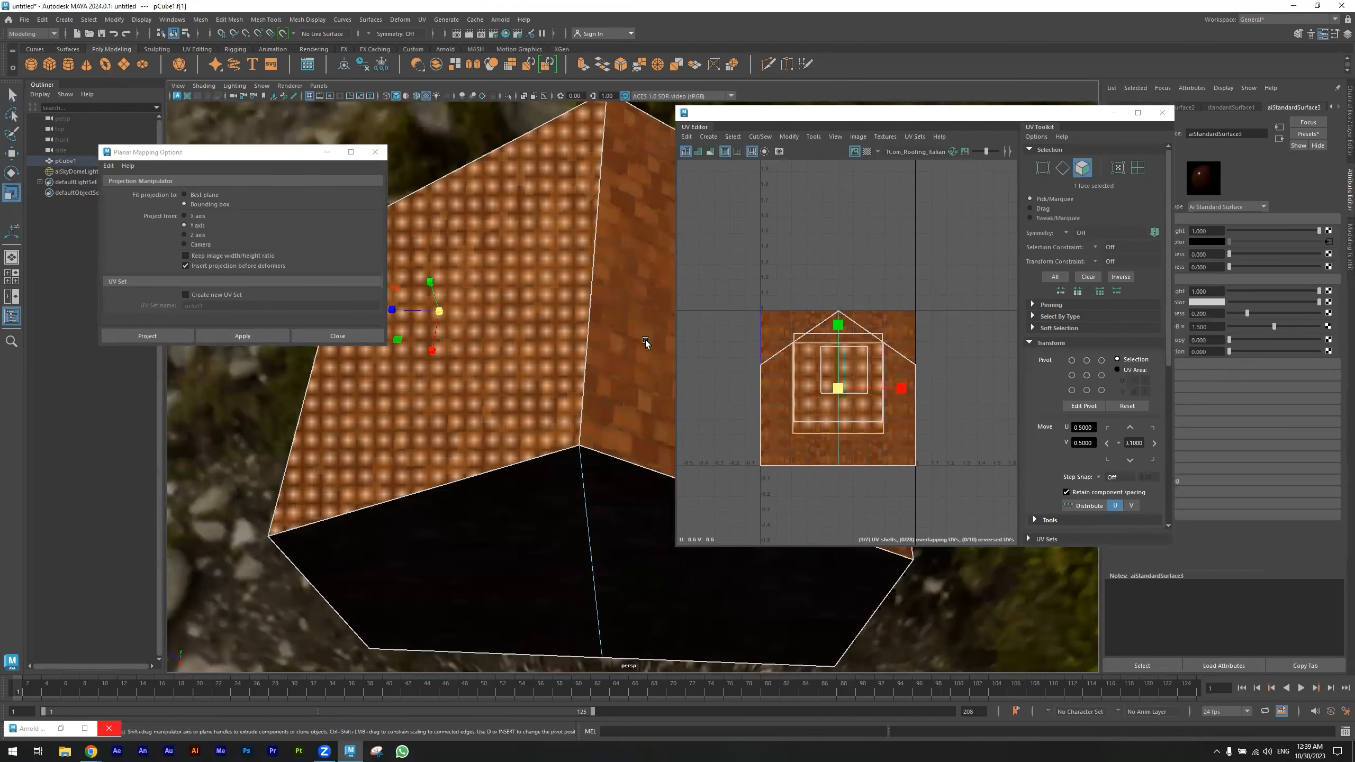
pyautogui.keyDown('shift'); pyautogui.click(643, 340); pyautogui.keyUp('shift')
pyautogui.moveTo(905, 392)
pyautogui.mouseDown()
pyautogui.moveTo(870, 392)
pyautogui.moveTo(903, 393)
pyautogui.mouseUp()
pyautogui.hotkey('ctrl', 'z')
pyautogui.hotkey('ctrl', 'z')
pyautogui.hotkey('ctrl', 'z')
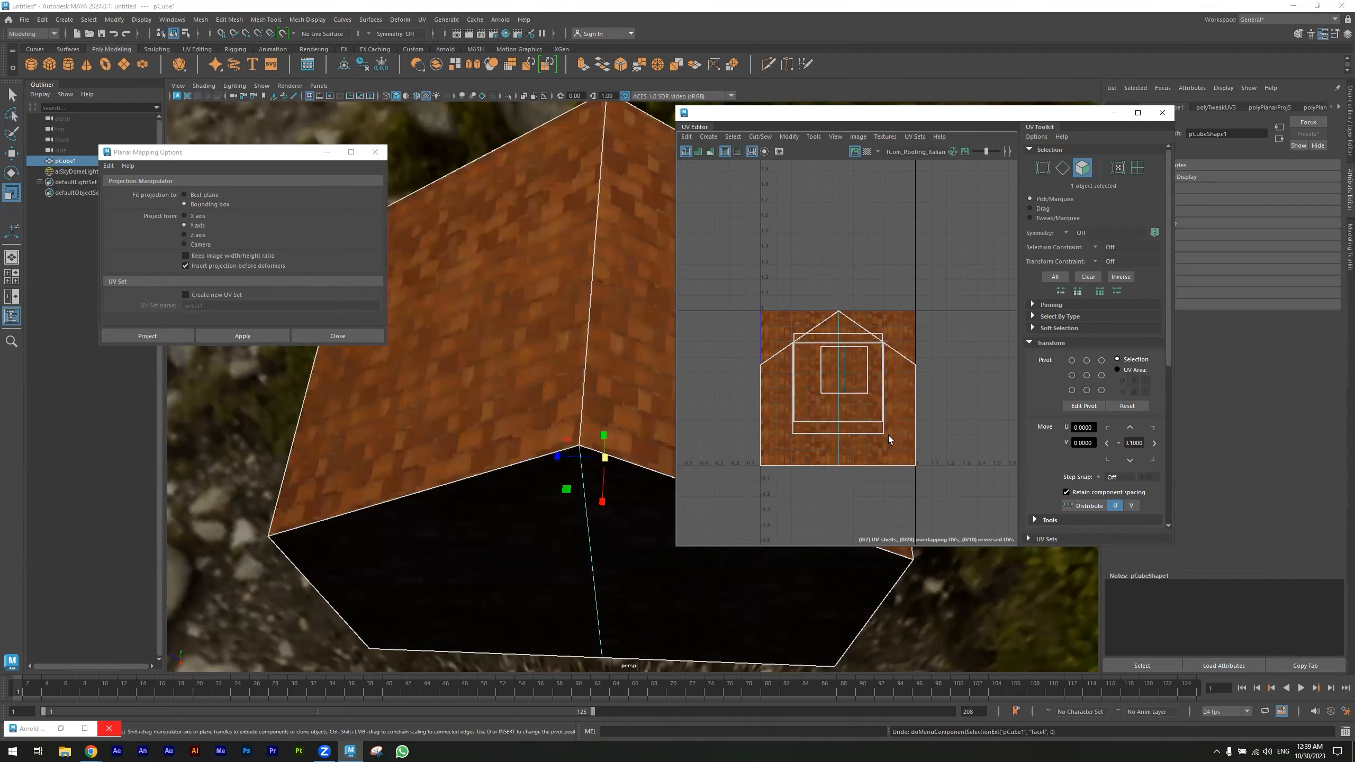
# - Select the two roof faces and reposition and scale their UV shells within the texture in the UV Editor
pyautogui.click(799, 414)
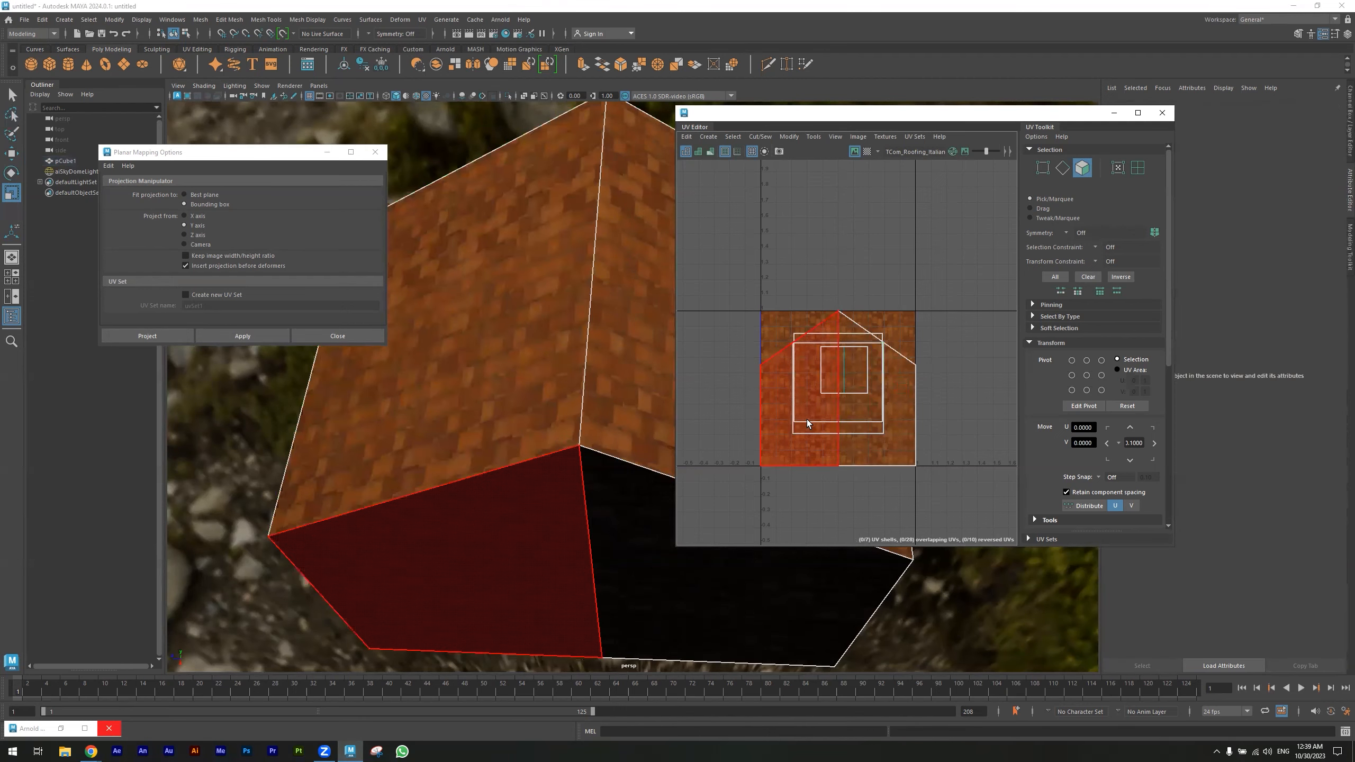
pyautogui.click(778, 429)
pyautogui.click(579, 362)
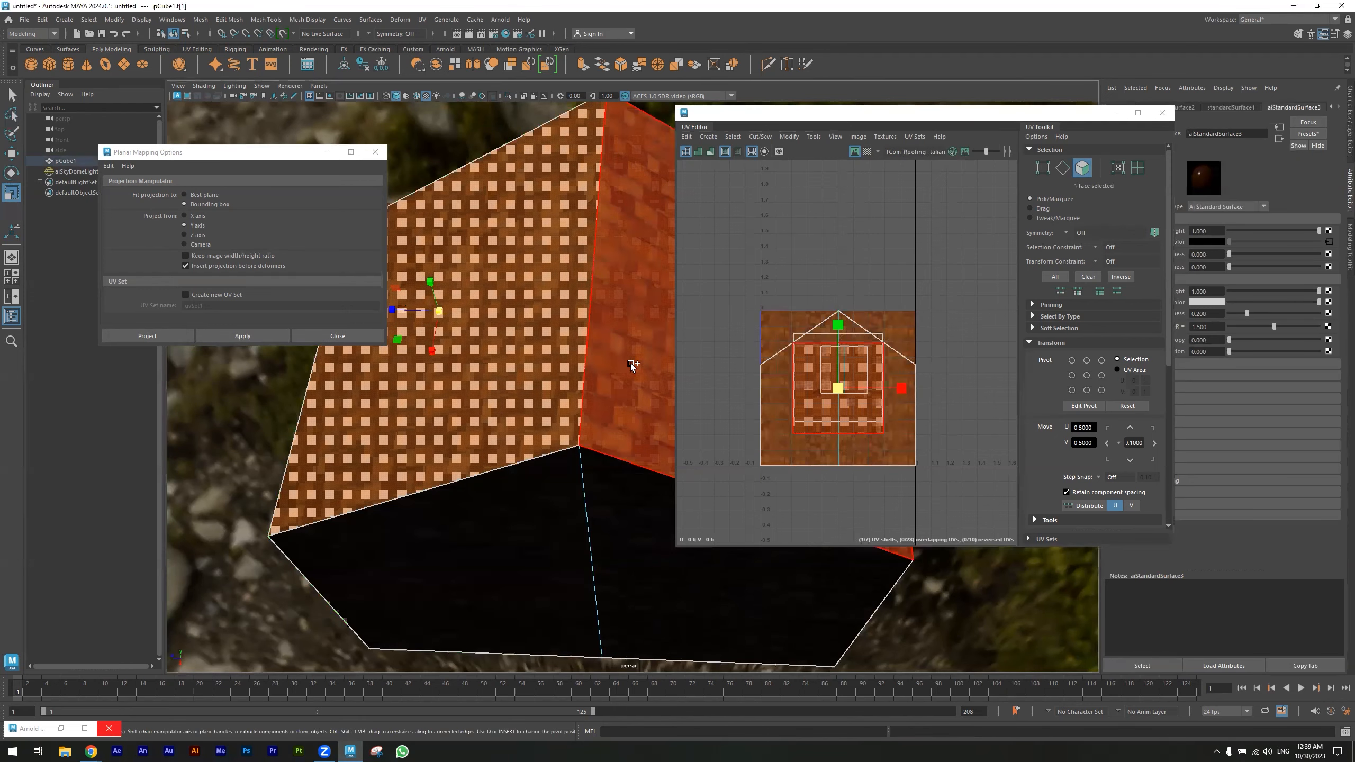
pyautogui.keyDown('shift'); pyautogui.click(630, 366); pyautogui.keyUp('shift')
pyautogui.moveTo(837, 322)
pyautogui.mouseDown()
pyautogui.moveTo(838, 354)
pyautogui.moveTo(838, 342)
pyautogui.mouseUp()
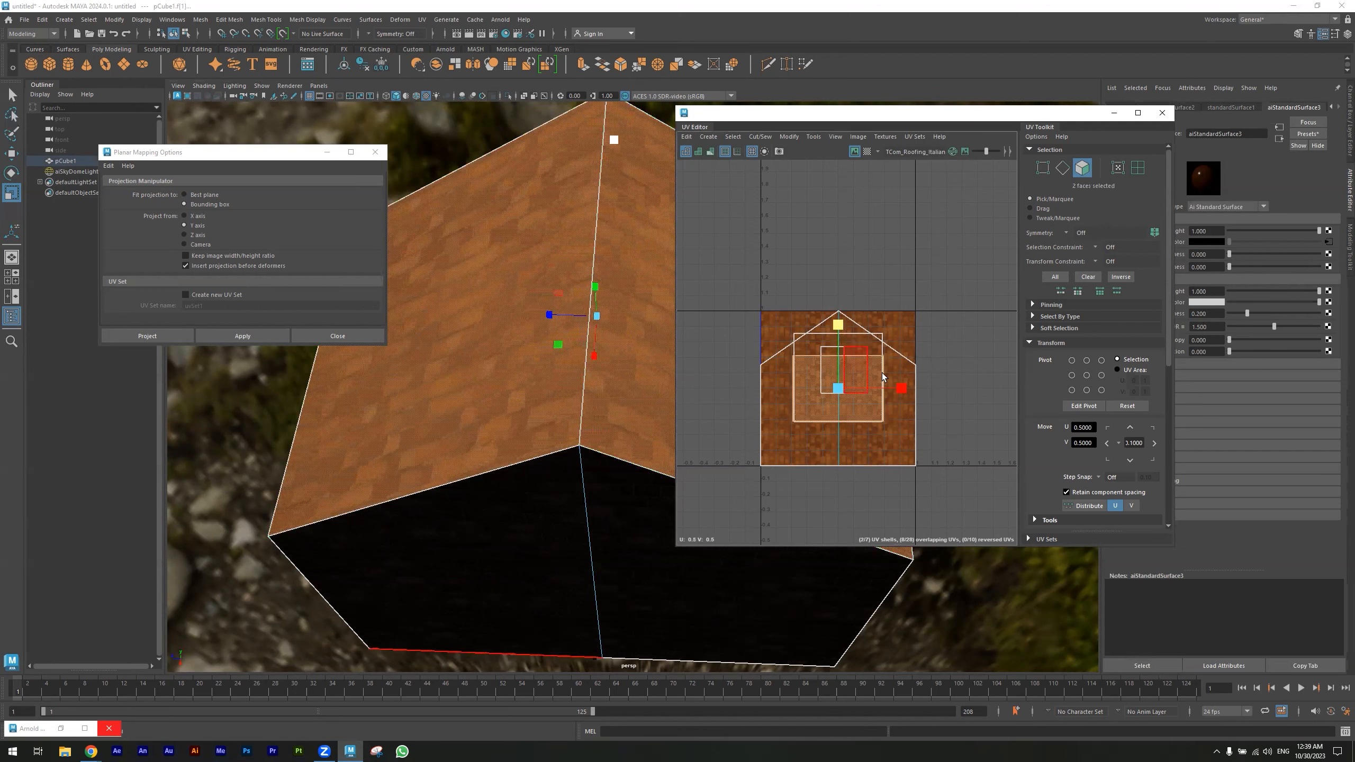
pyautogui.moveTo(902, 388); pyautogui.dragTo(894, 391)
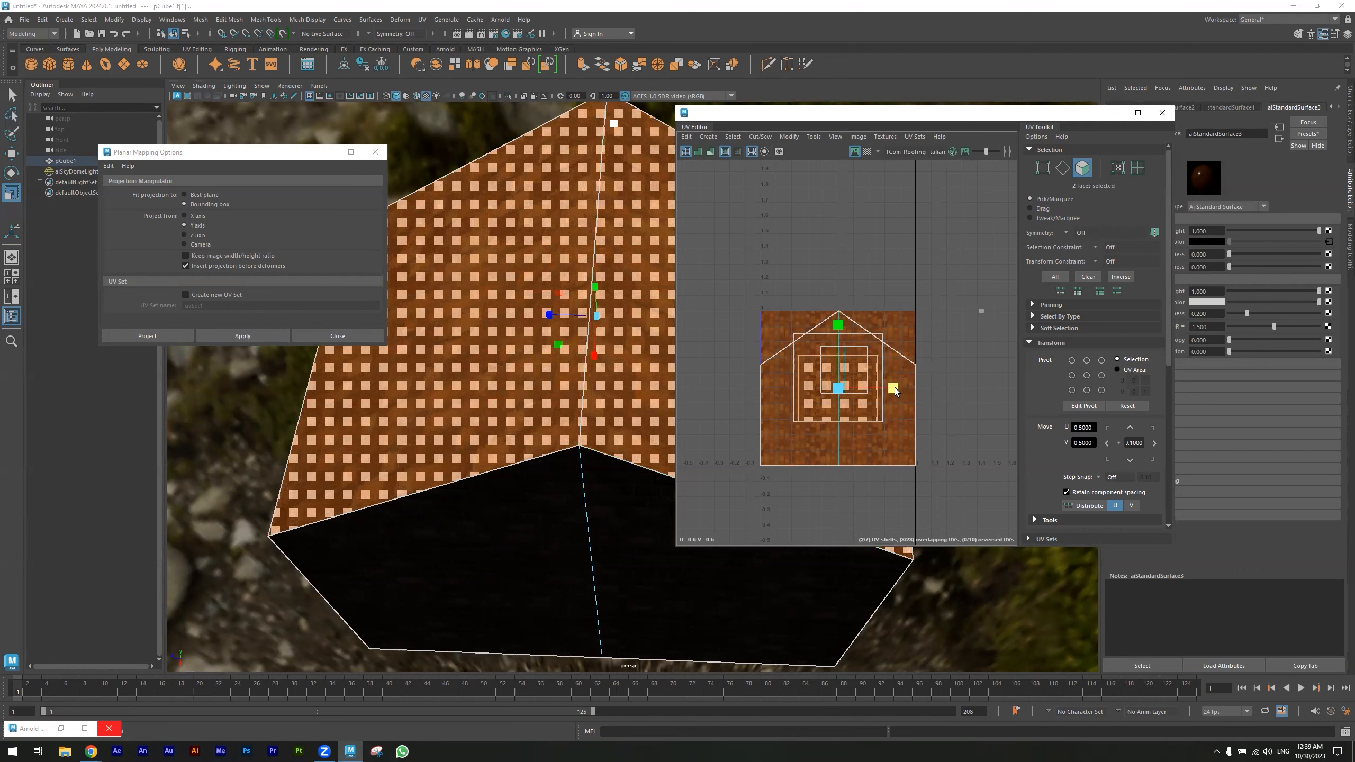
# - Select a gable wall face and rotate its UVs by 90 degrees
pyautogui.keyDown('alt'); pyautogui.moveTo(640, 385); pyautogui.dragTo(676, 397); pyautogui.keyUp('alt')
pyautogui.keyDown('alt'); pyautogui.moveTo(519, 439); pyautogui.dragTo(577, 410); pyautogui.keyUp('alt')
pyautogui.click(578, 412)
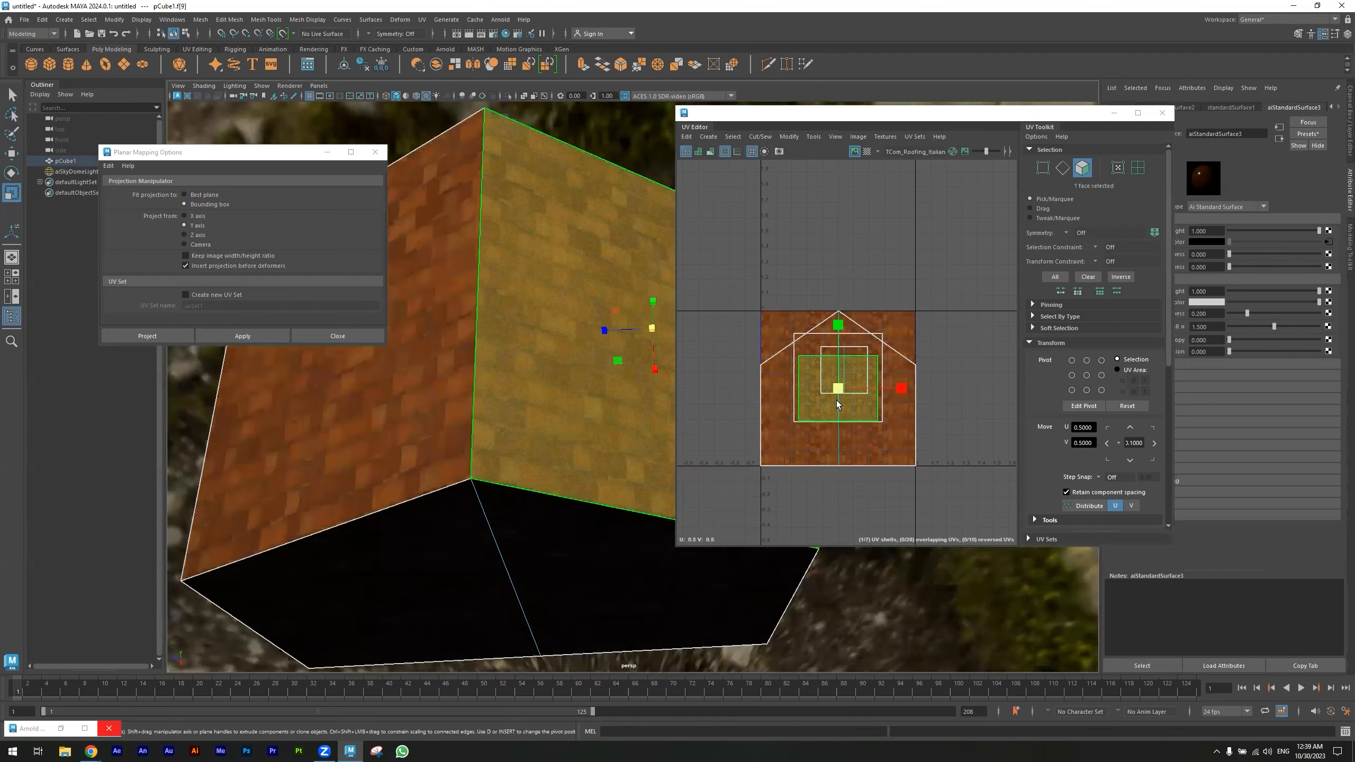
pyautogui.scroll(-2, 1098, 442)
pyautogui.scroll(-1, 1098, 442)
pyautogui.click(1131, 415)
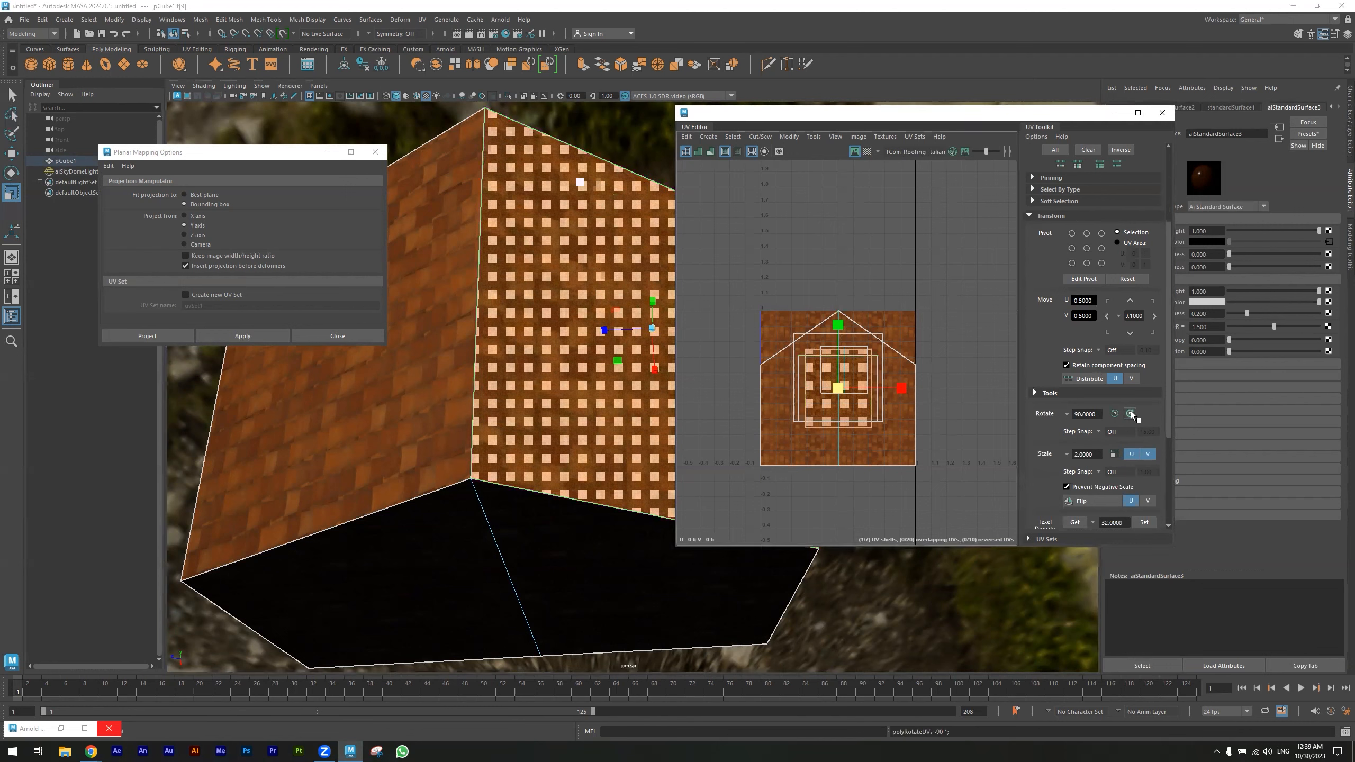
# - Close the UV Editor and the Planar Mapping Options window
pyautogui.click(589, 117)
pyautogui.keyDown('alt'); pyautogui.moveTo(590, 257); pyautogui.dragTo(708, 293); pyautogui.keyUp('alt')
pyautogui.click(1162, 113)
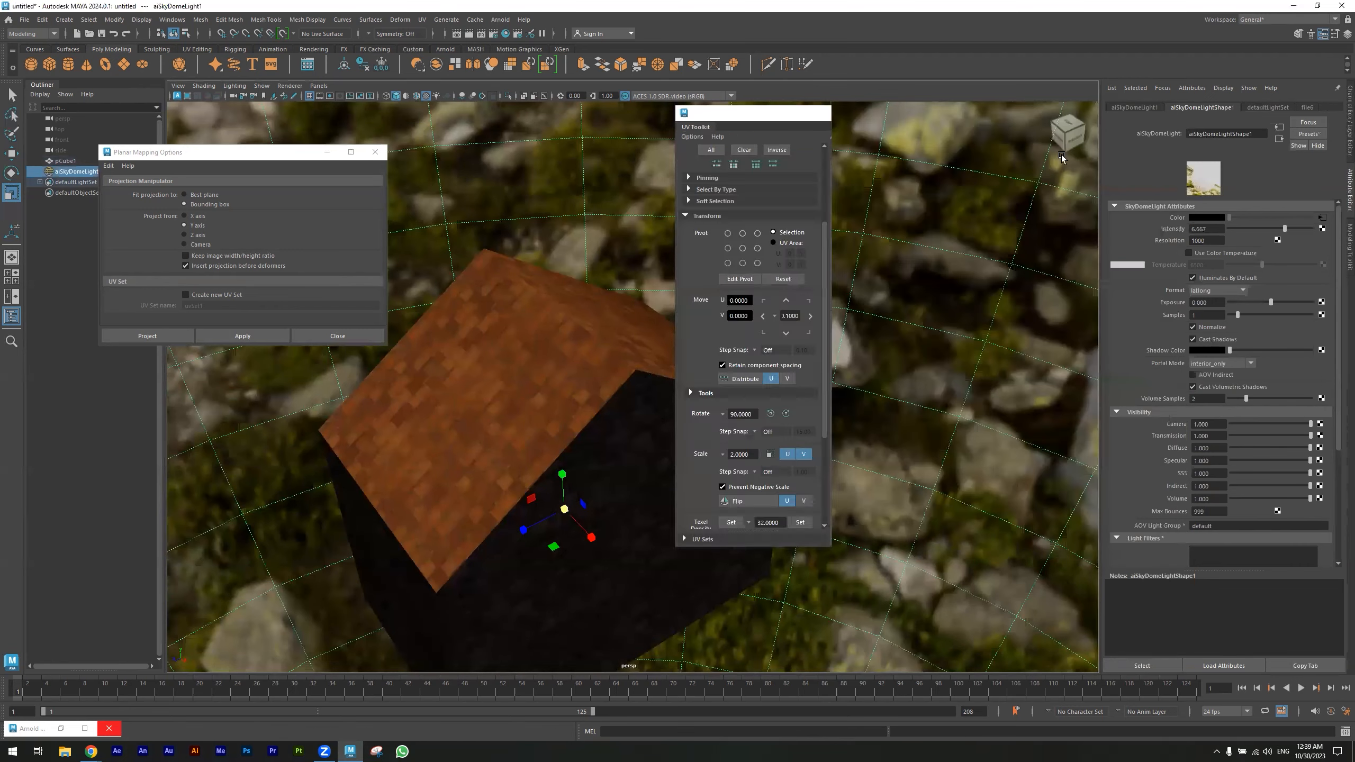
pyautogui.click(376, 152)
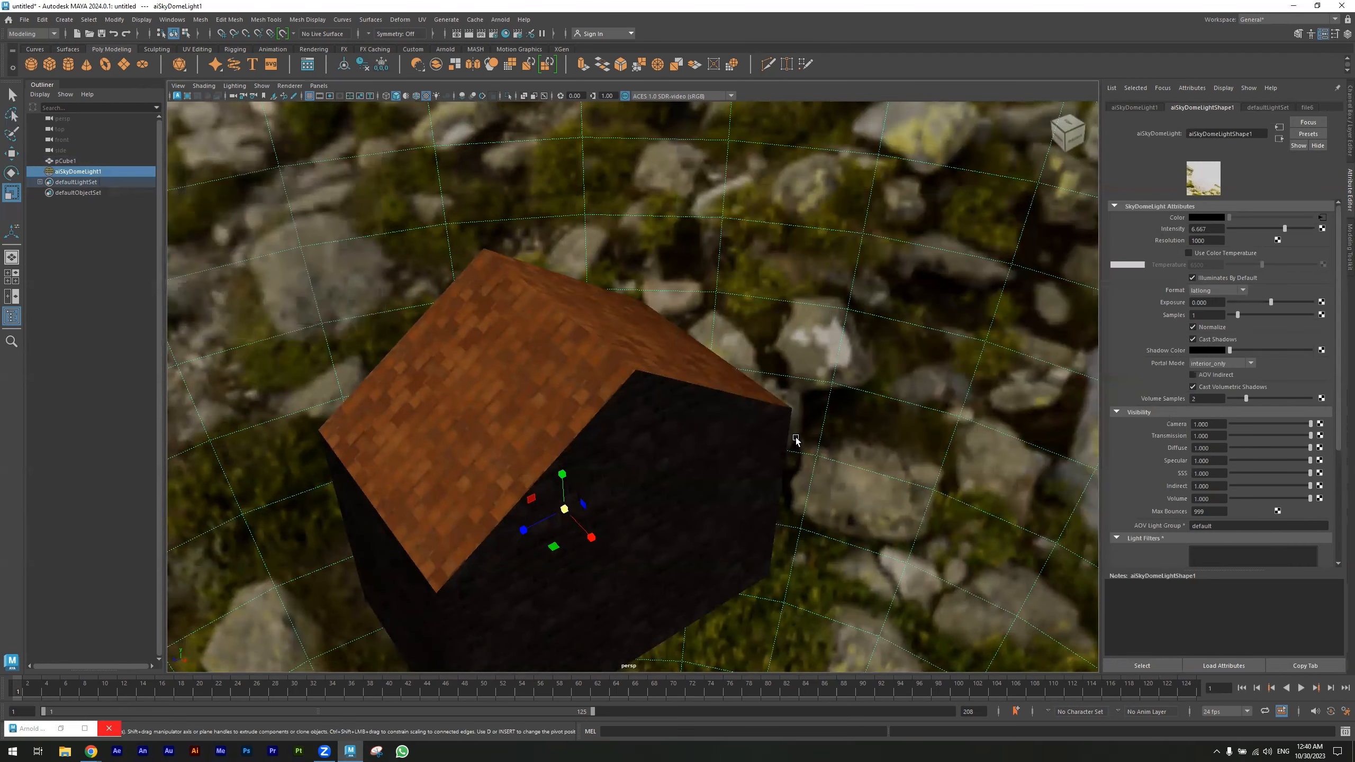
# - Select the house and connect a File texture as the displacement material of its shading group
pyautogui.keyDown('alt'); pyautogui.moveTo(661, 429); pyautogui.dragTo(550, 416); pyautogui.keyUp('alt')
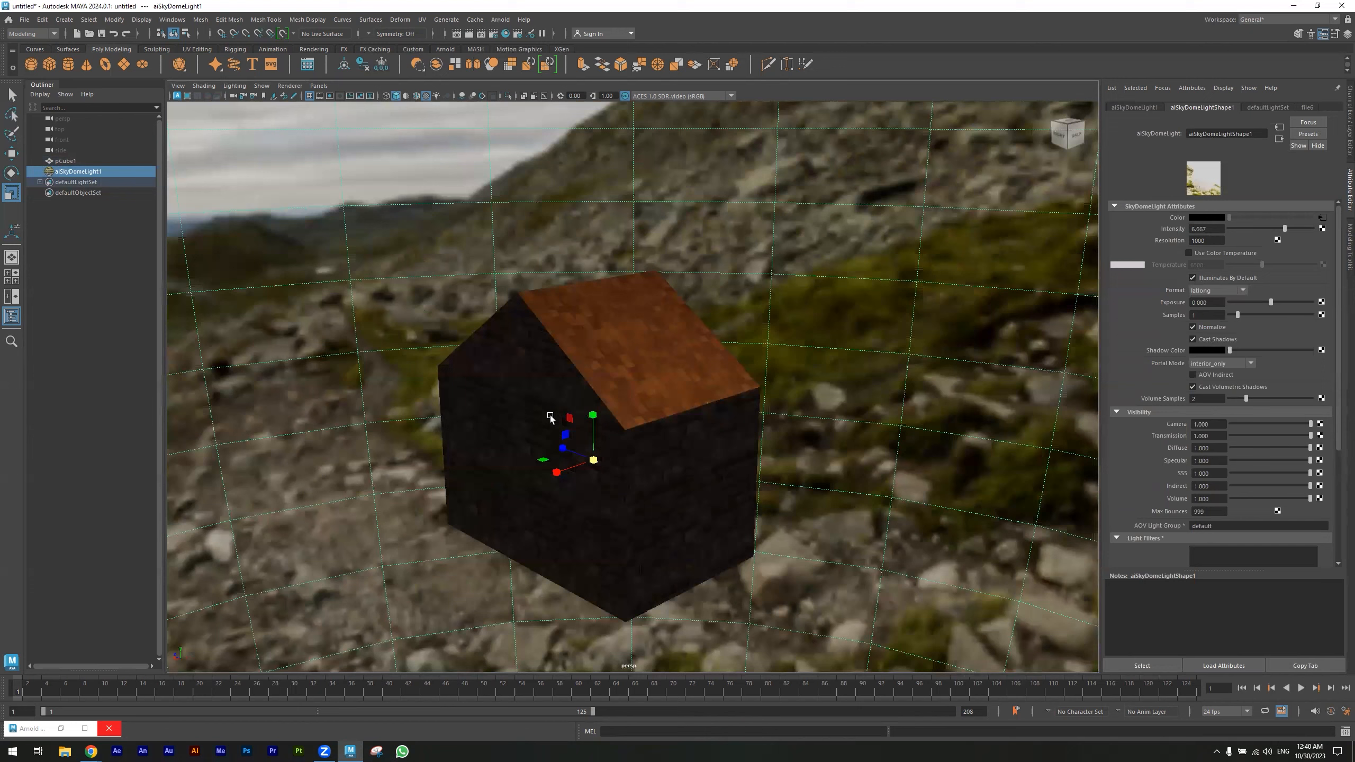
pyautogui.moveTo(797, 421)
pyautogui.keyDown('alt'); pyautogui.mouseDown()
pyautogui.moveTo(807, 418)
pyautogui.moveTo(790, 444)
pyautogui.mouseUp(); pyautogui.keyUp('alt')
pyautogui.keyDown('alt'); pyautogui.moveTo(752, 389); pyautogui.dragTo(703, 323); pyautogui.keyUp('alt')
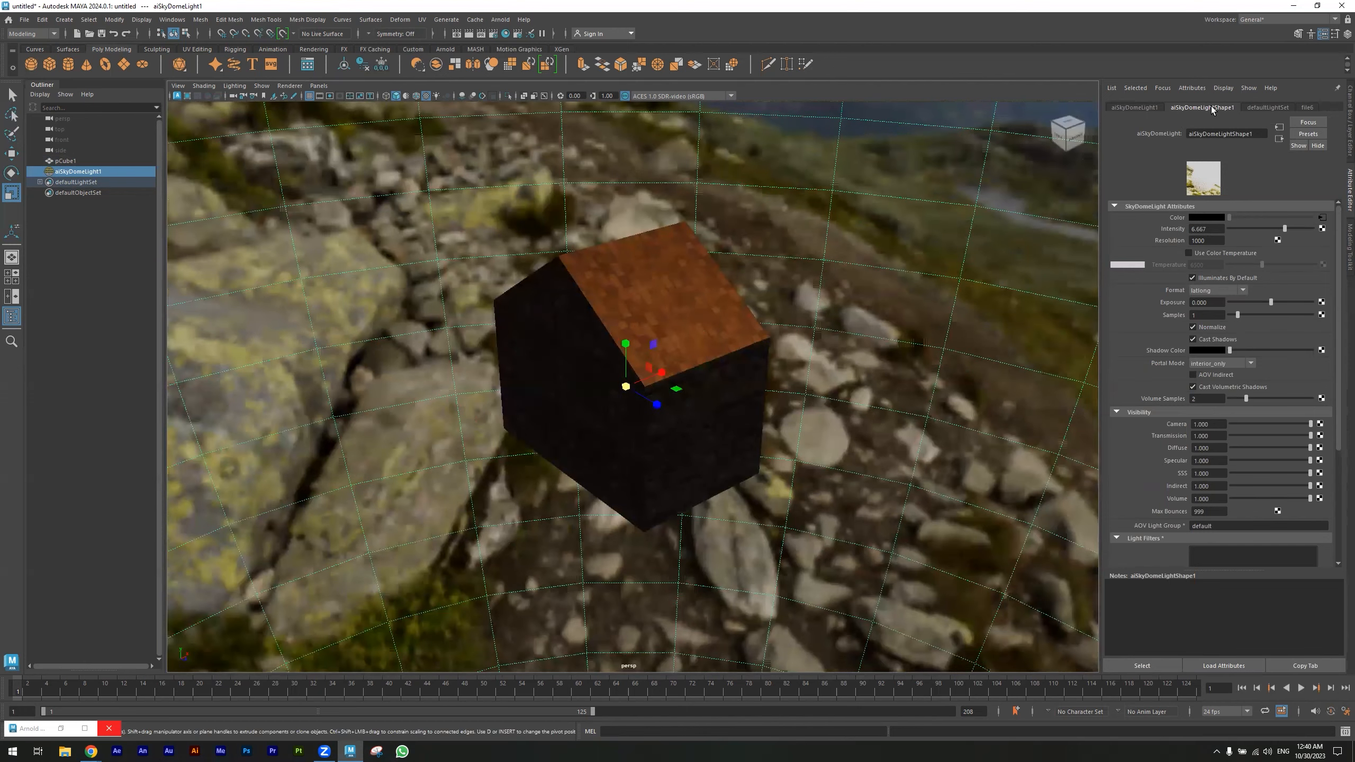
pyautogui.click(698, 321)
pyautogui.click(1313, 108)
pyautogui.scroll(-5, 1313, 109)
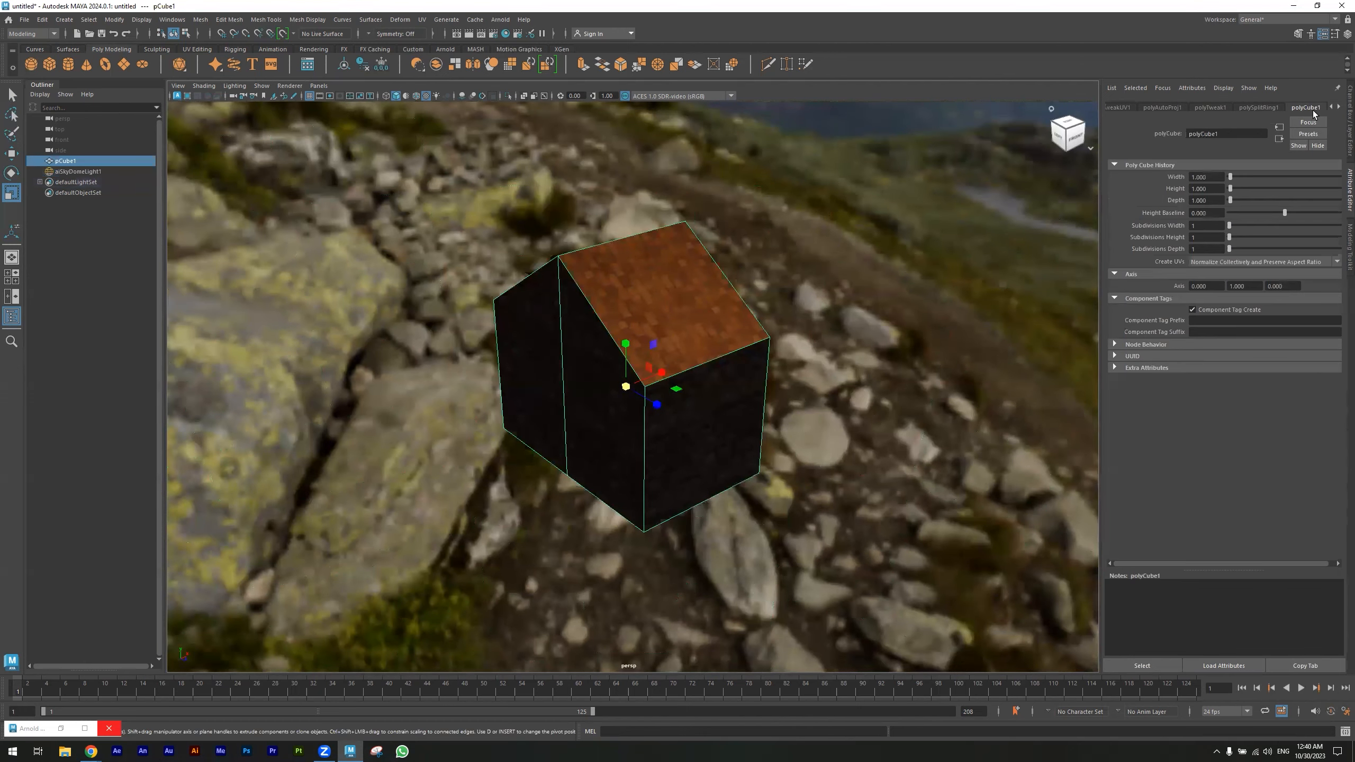
pyautogui.scroll(-2, 1313, 111)
pyautogui.scroll(-4, 1308, 102)
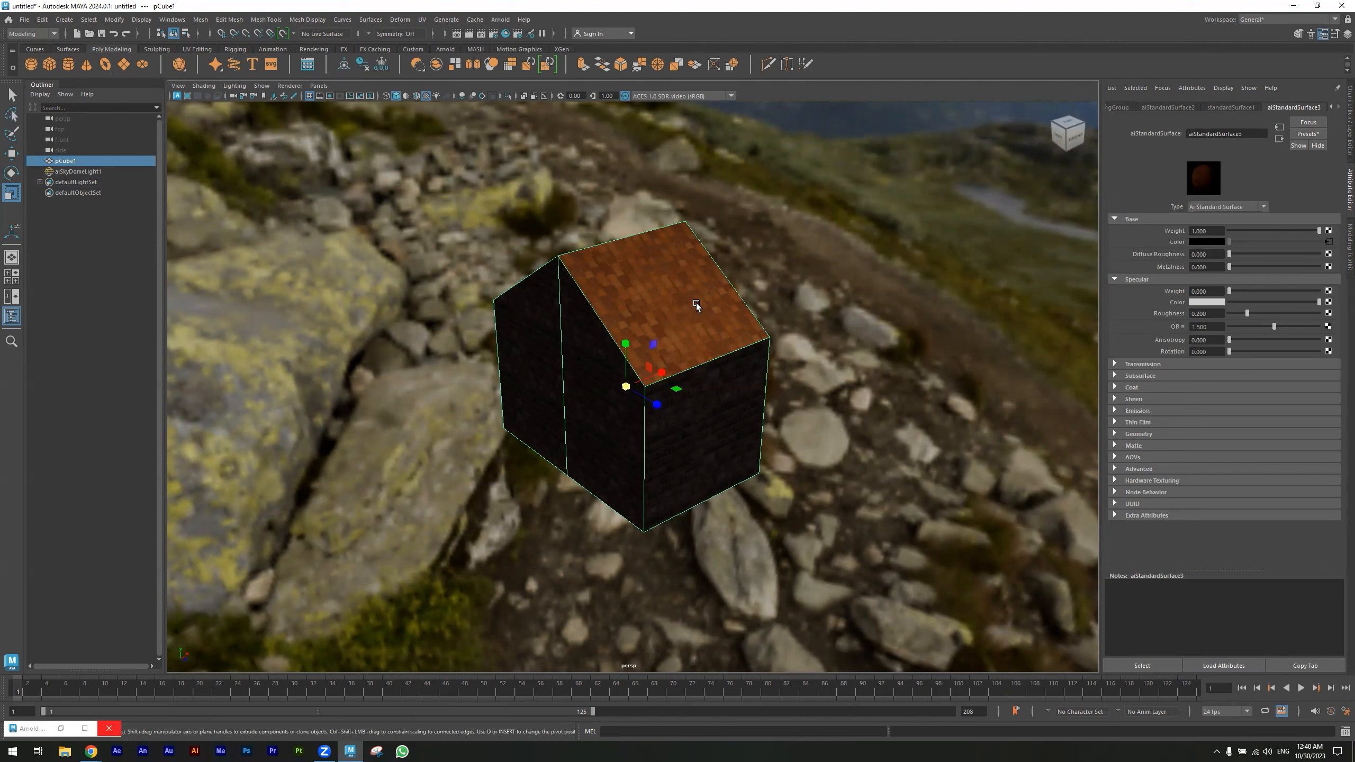
pyautogui.click(1280, 139)
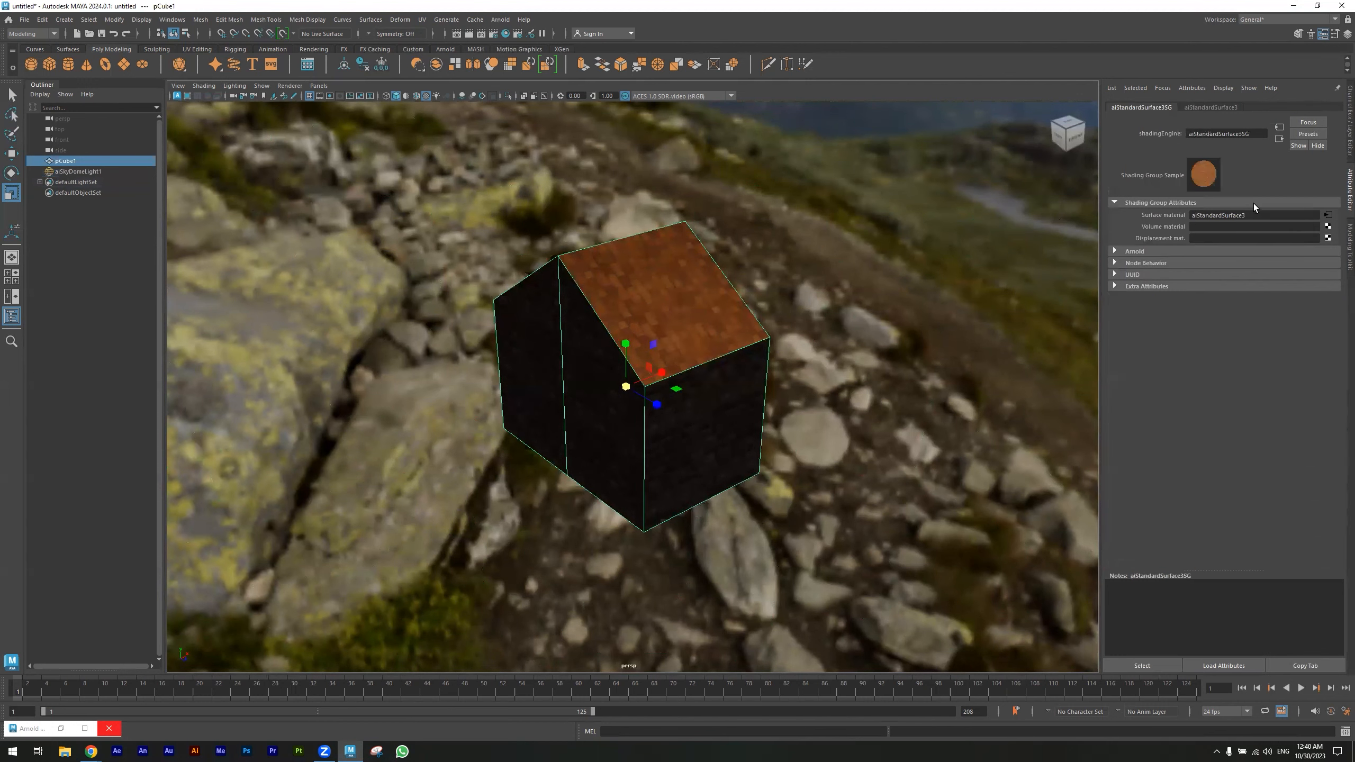
pyautogui.click(1329, 238)
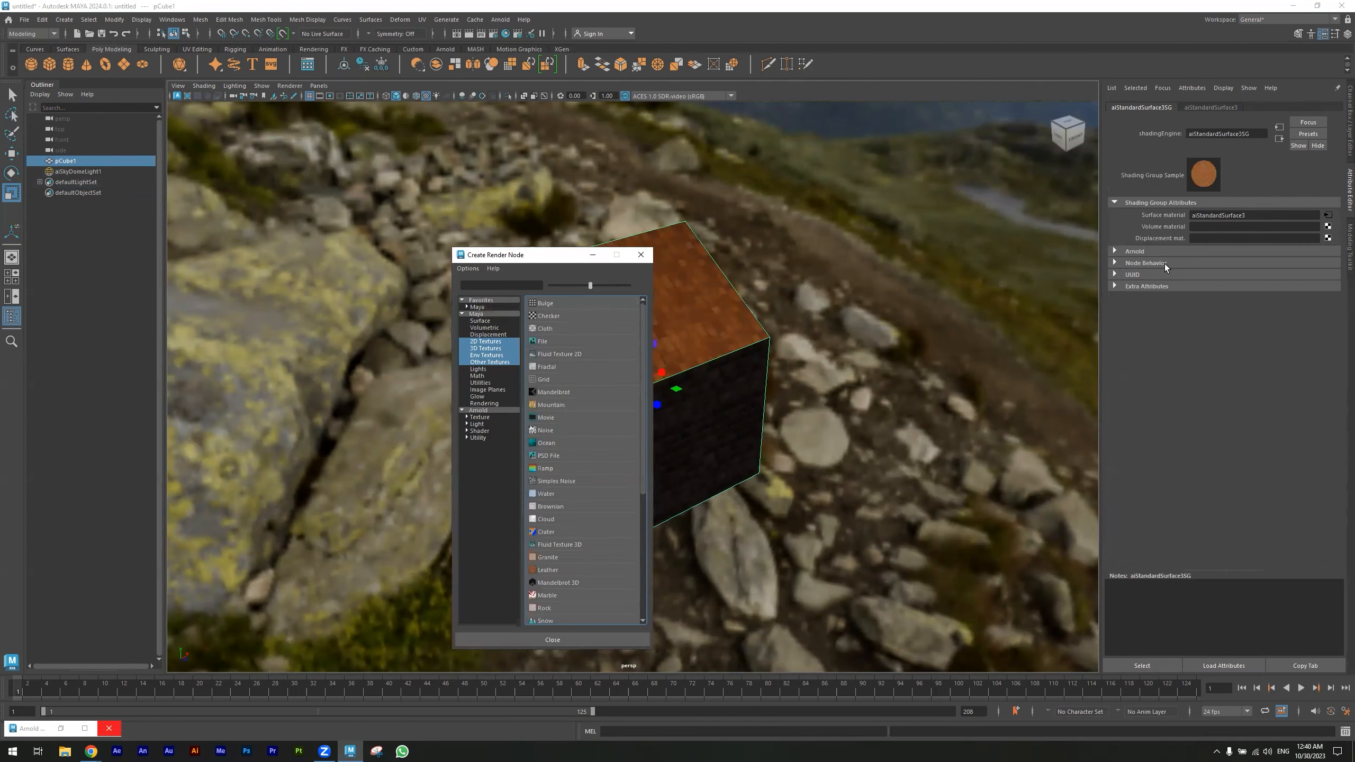
pyautogui.click(542, 341)
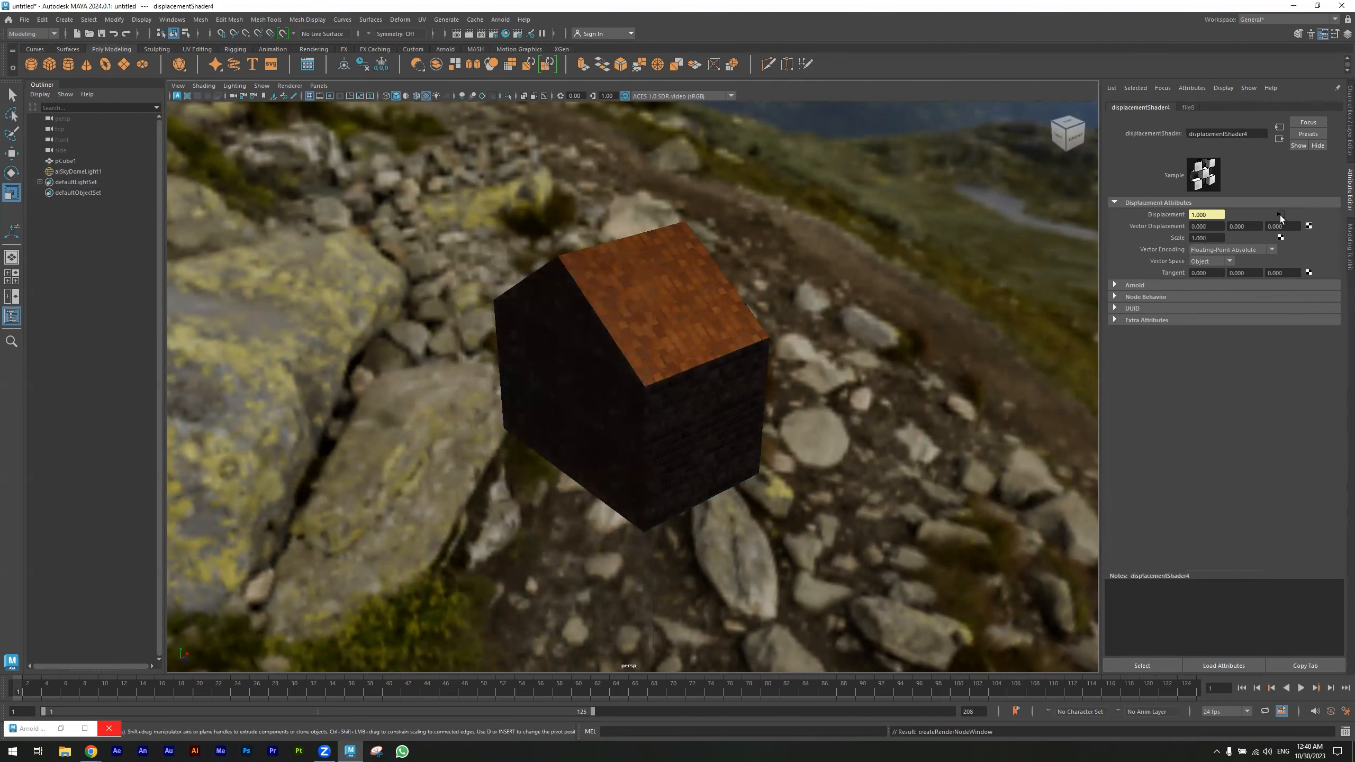
# - Load TCom_Roofing_ItalianNew_1K_ao.tif from the Computer Animation IV folder into the displacement file texture
pyautogui.click(1281, 215)
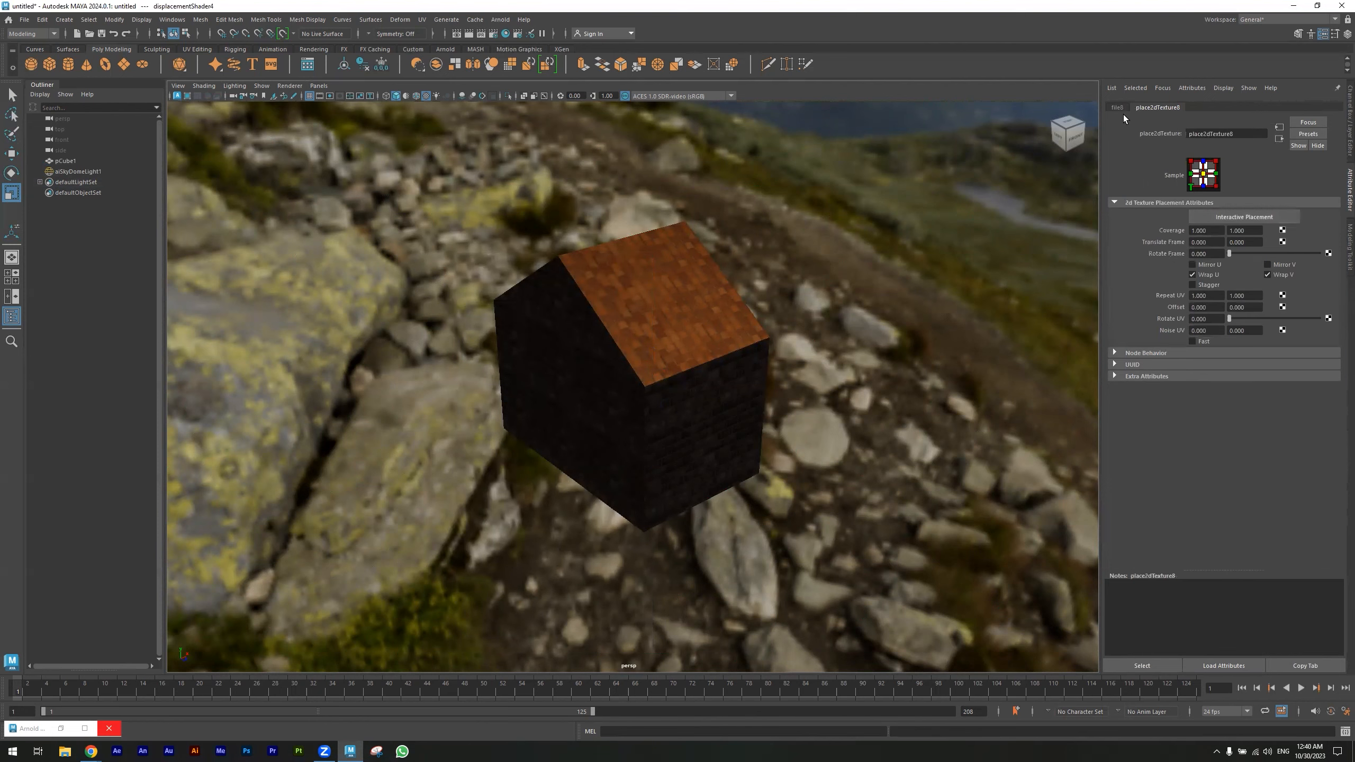
pyautogui.click(1331, 252)
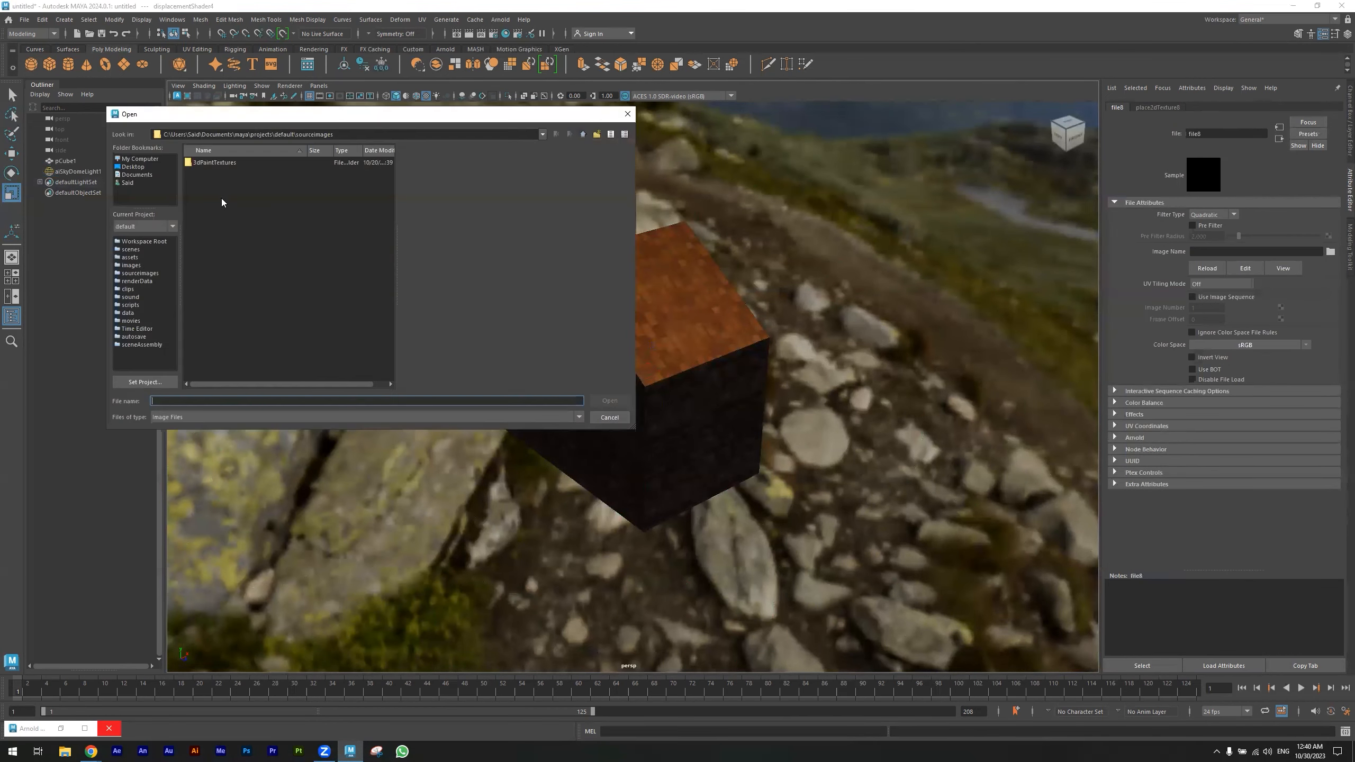
pyautogui.click(140, 159)
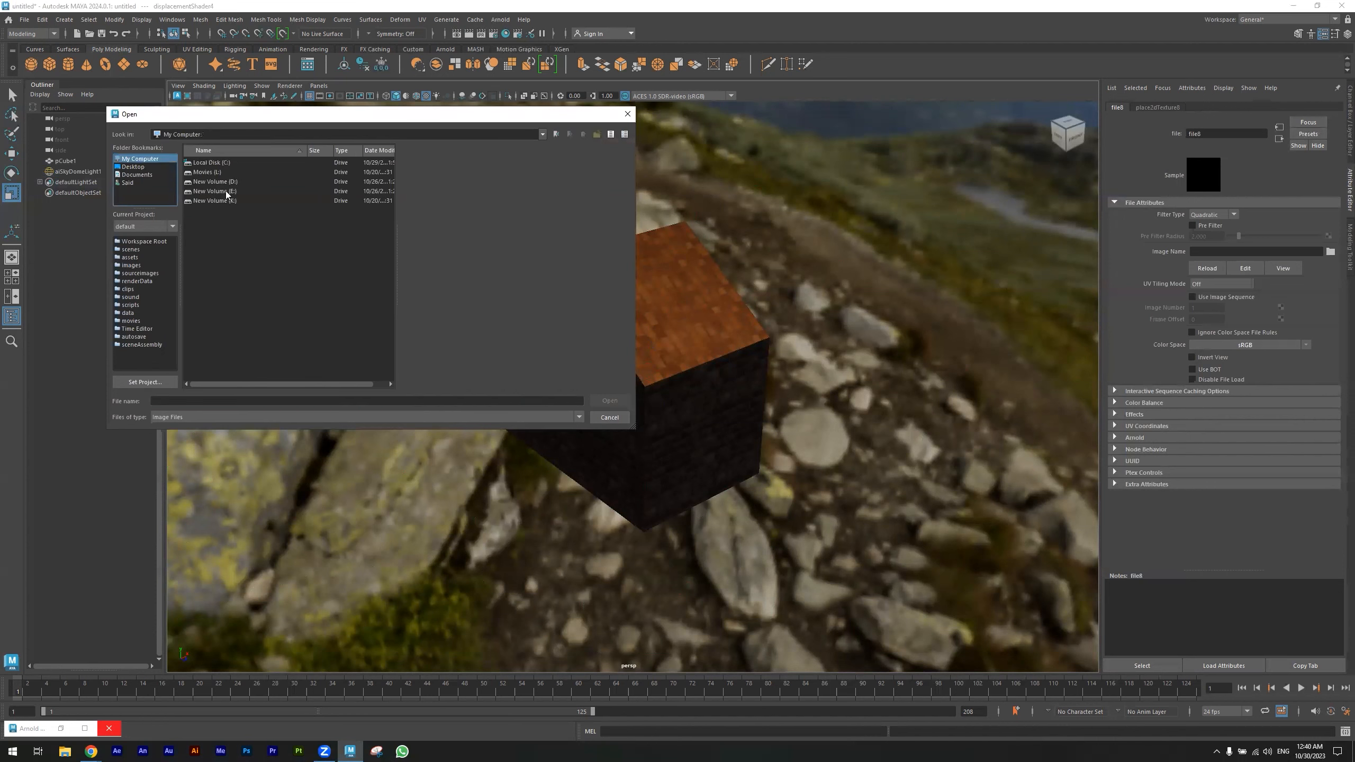
pyautogui.doubleClick(227, 192)
pyautogui.doubleClick(224, 181)
pyautogui.click(224, 163)
pyautogui.click(224, 172)
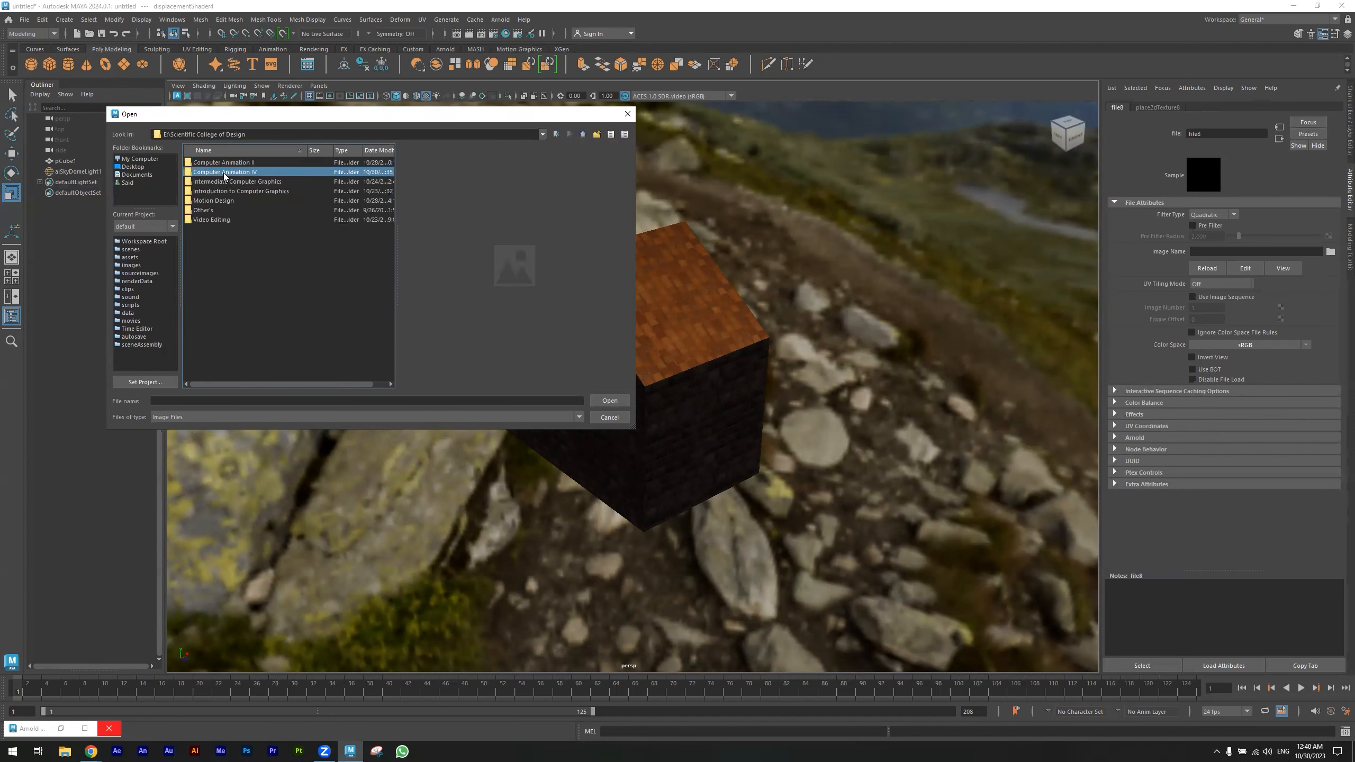
pyautogui.doubleClick(225, 173)
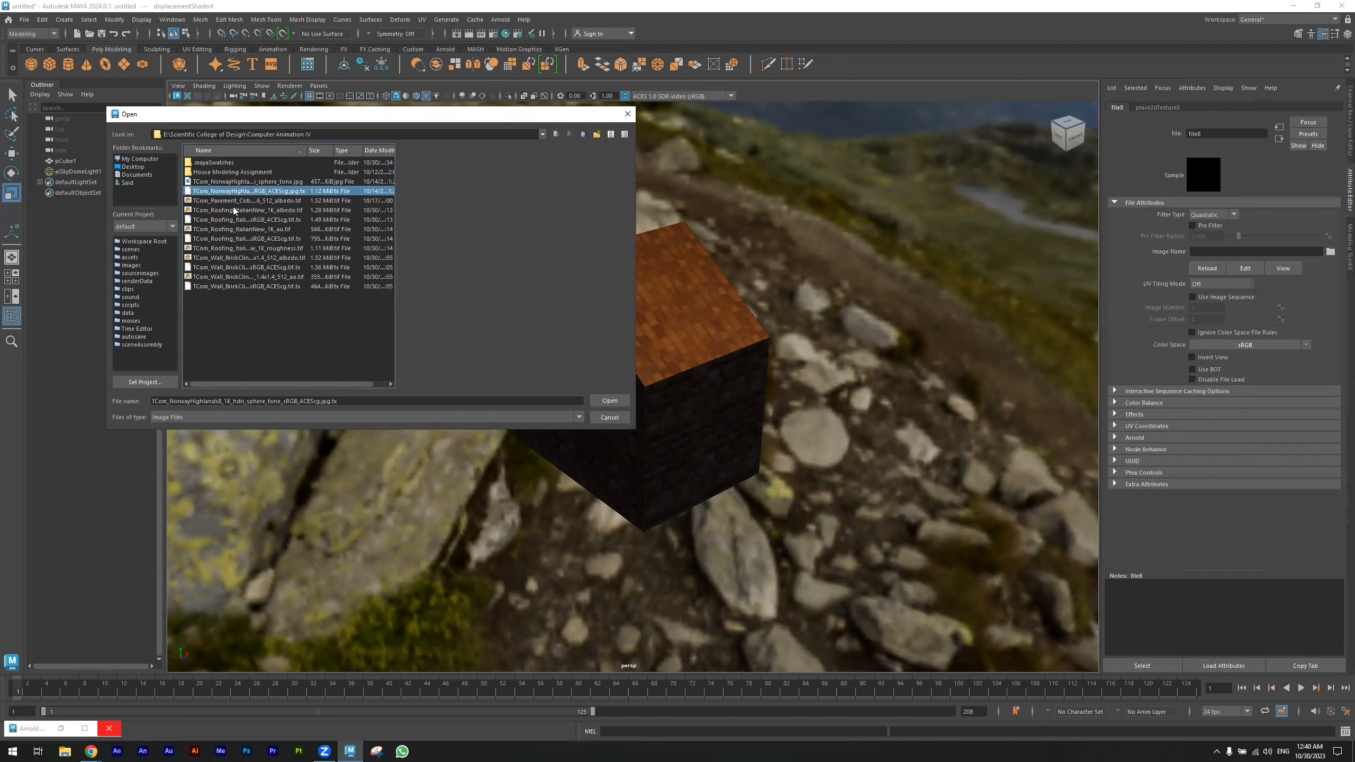
pyautogui.click(236, 210)
pyautogui.click(246, 228)
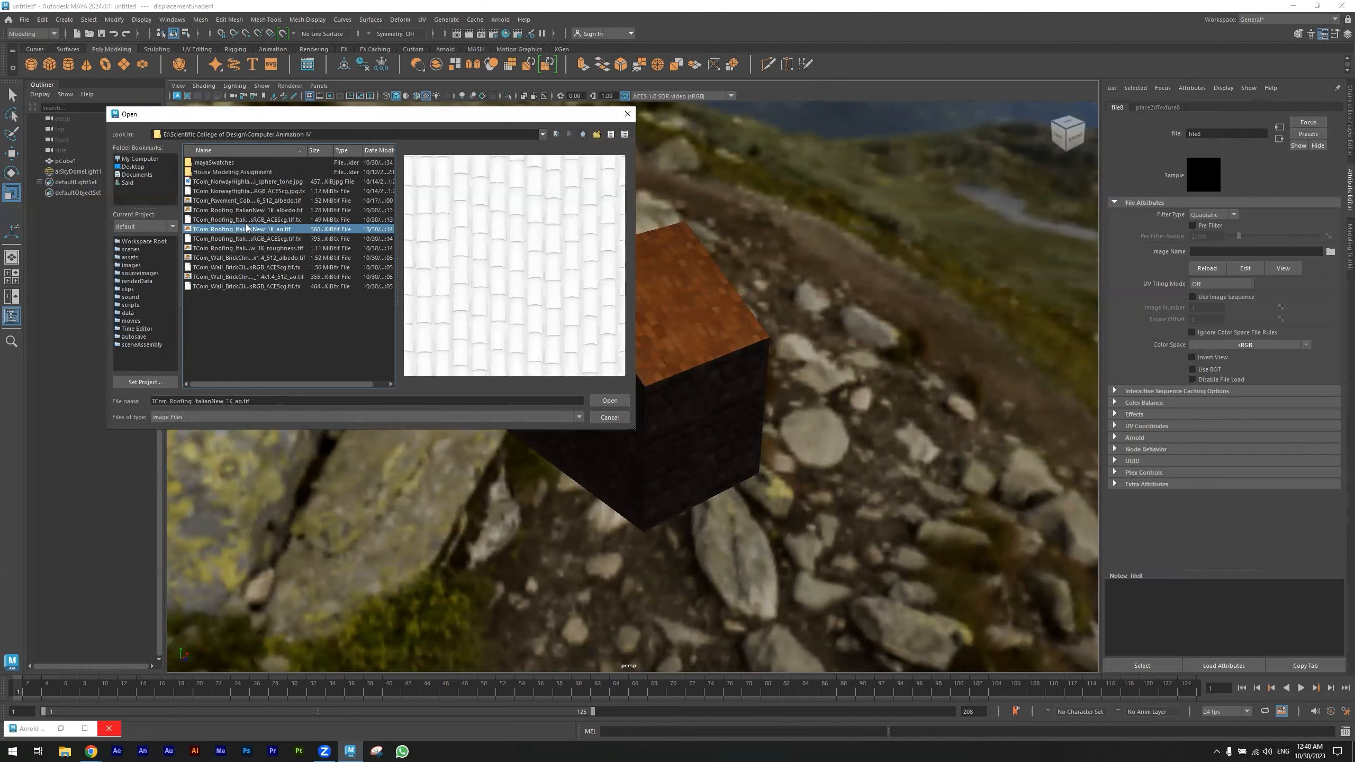
pyautogui.click(610, 400)
# - Select the house, open the Arnold RenderView, and start an interactive render of it
pyautogui.click(710, 328)
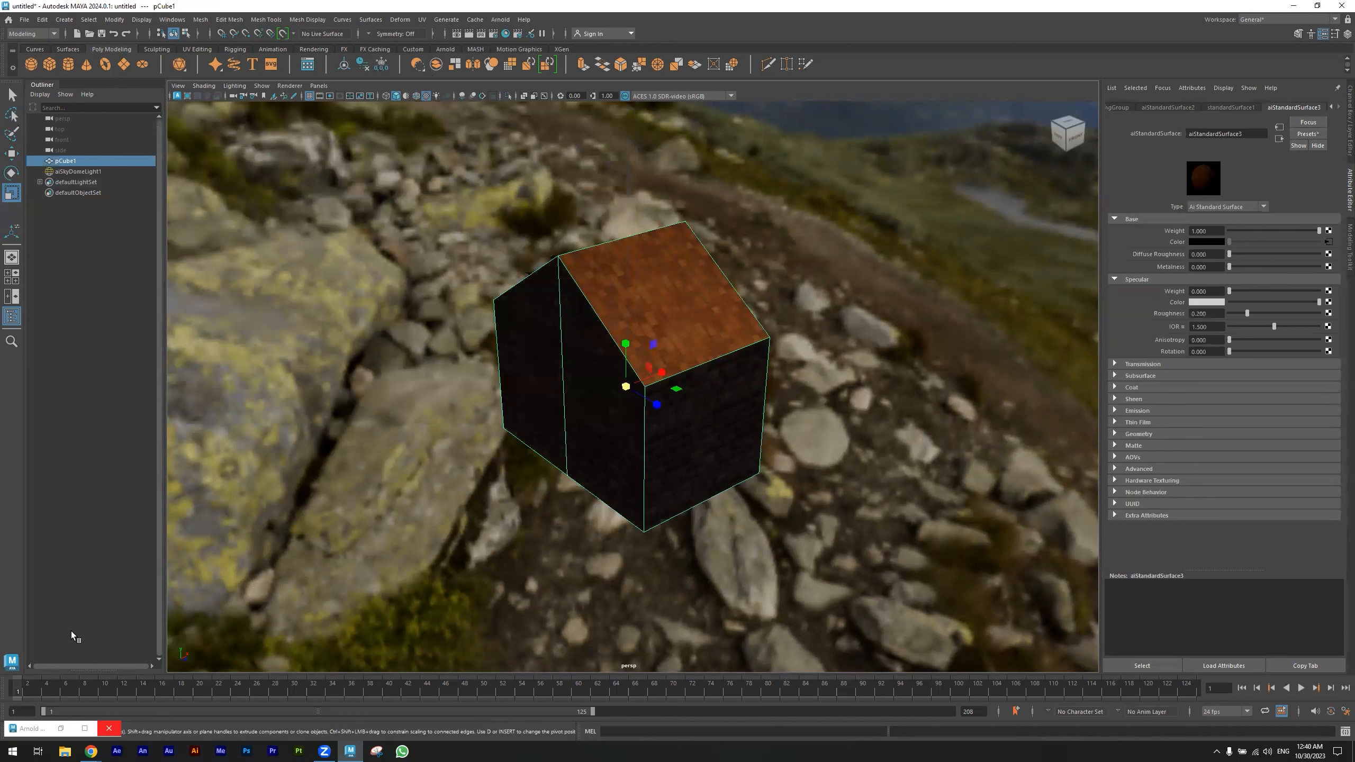
pyautogui.click(89, 727)
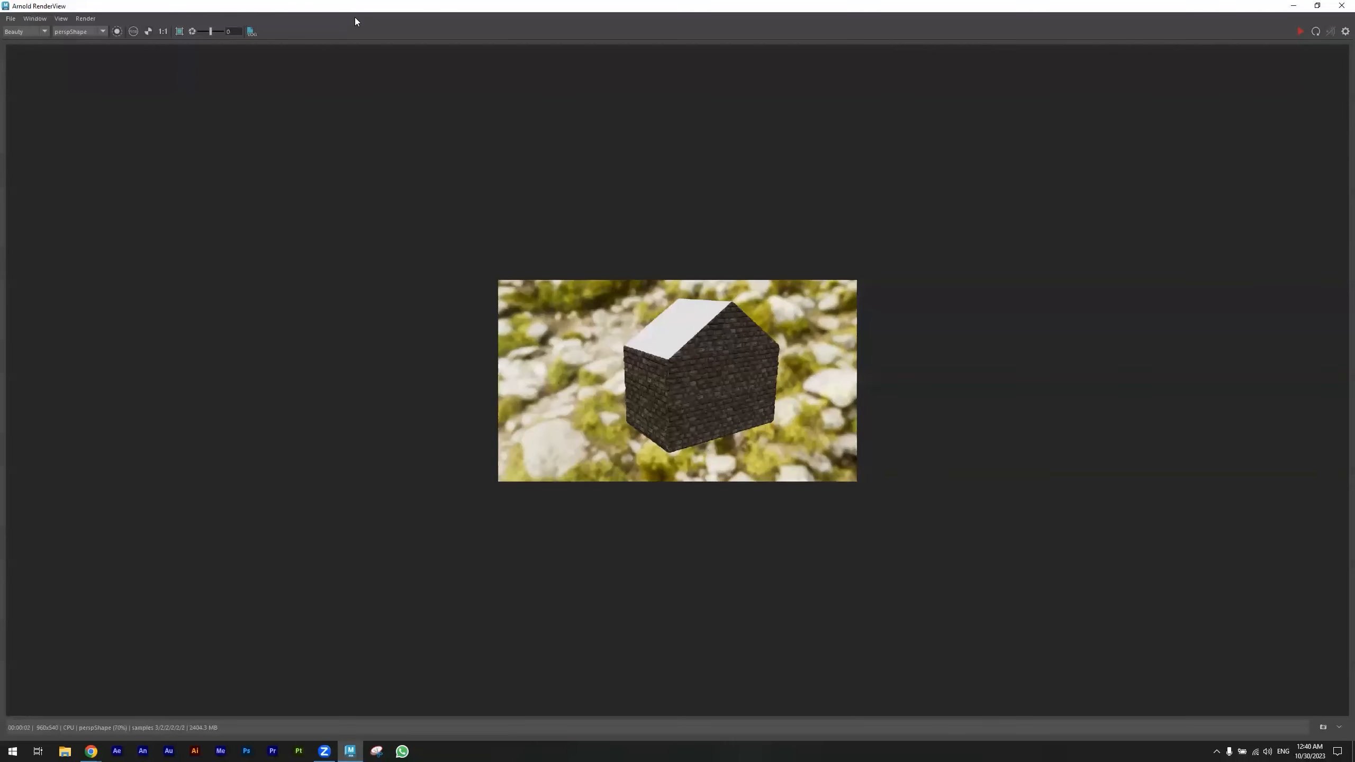
pyautogui.doubleClick(355, 14)
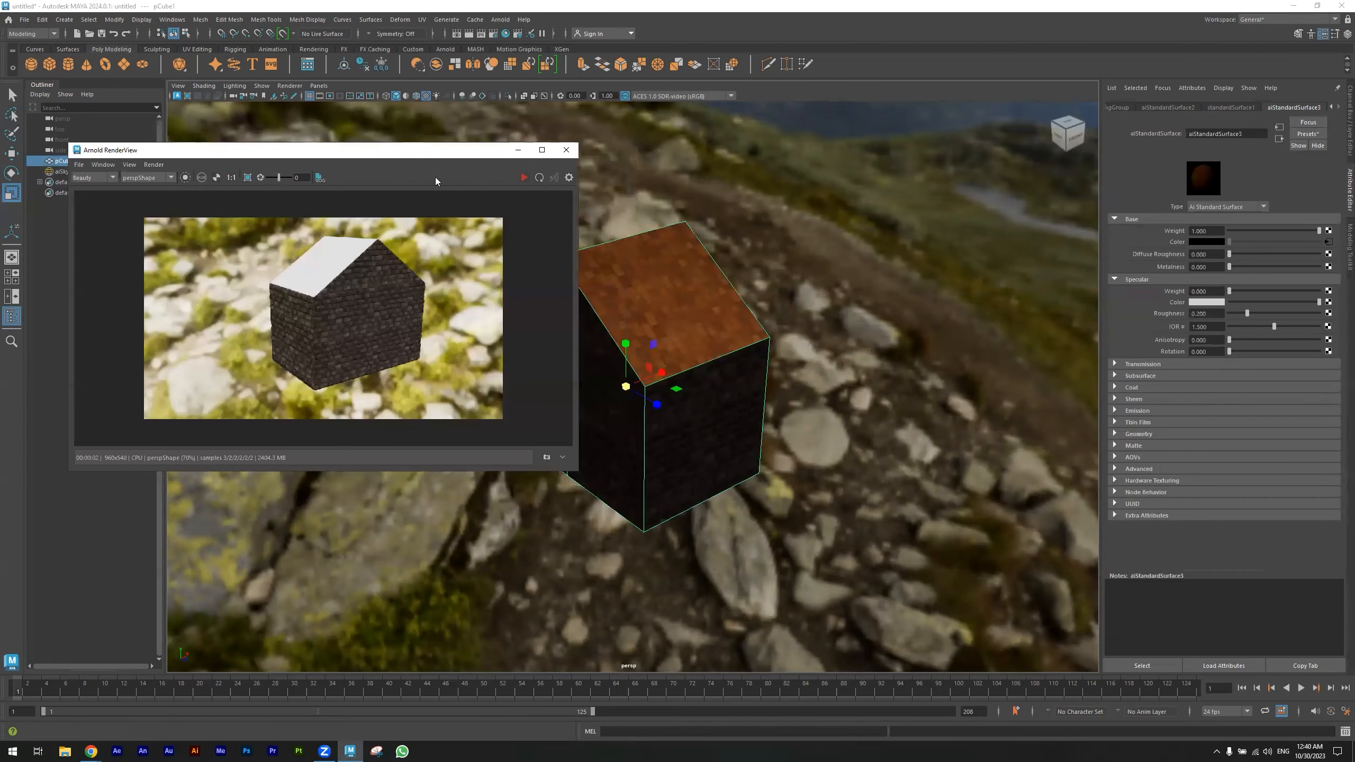
pyautogui.click(523, 178)
pyautogui.keyDown('alt'); pyautogui.moveTo(887, 373); pyautogui.dragTo(709, 373); pyautogui.keyUp('alt')
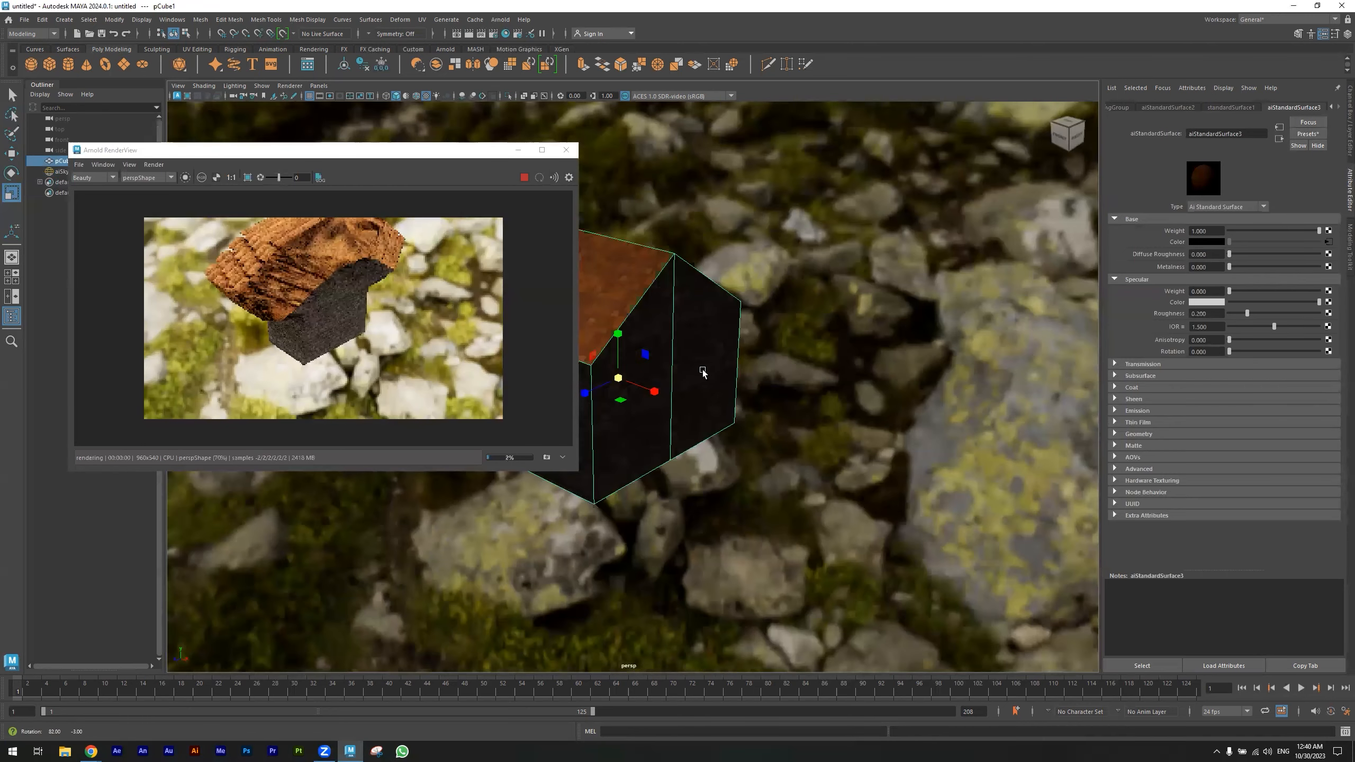
pyautogui.keyDown('alt'); pyautogui.moveTo(796, 395); pyautogui.dragTo(792, 400); pyautogui.keyUp('alt')
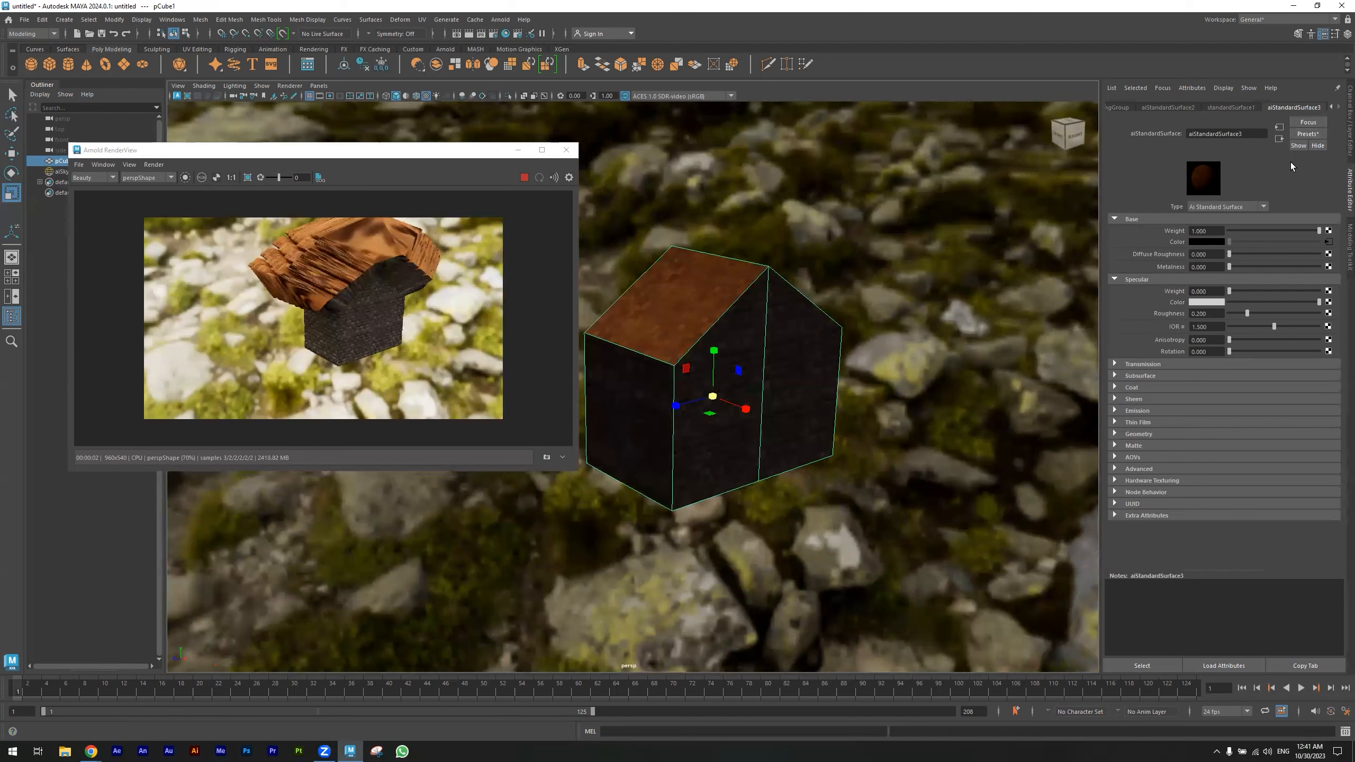
# - Go to the house's displacement shader and set its Scale to 0.1
pyautogui.click(1279, 139)
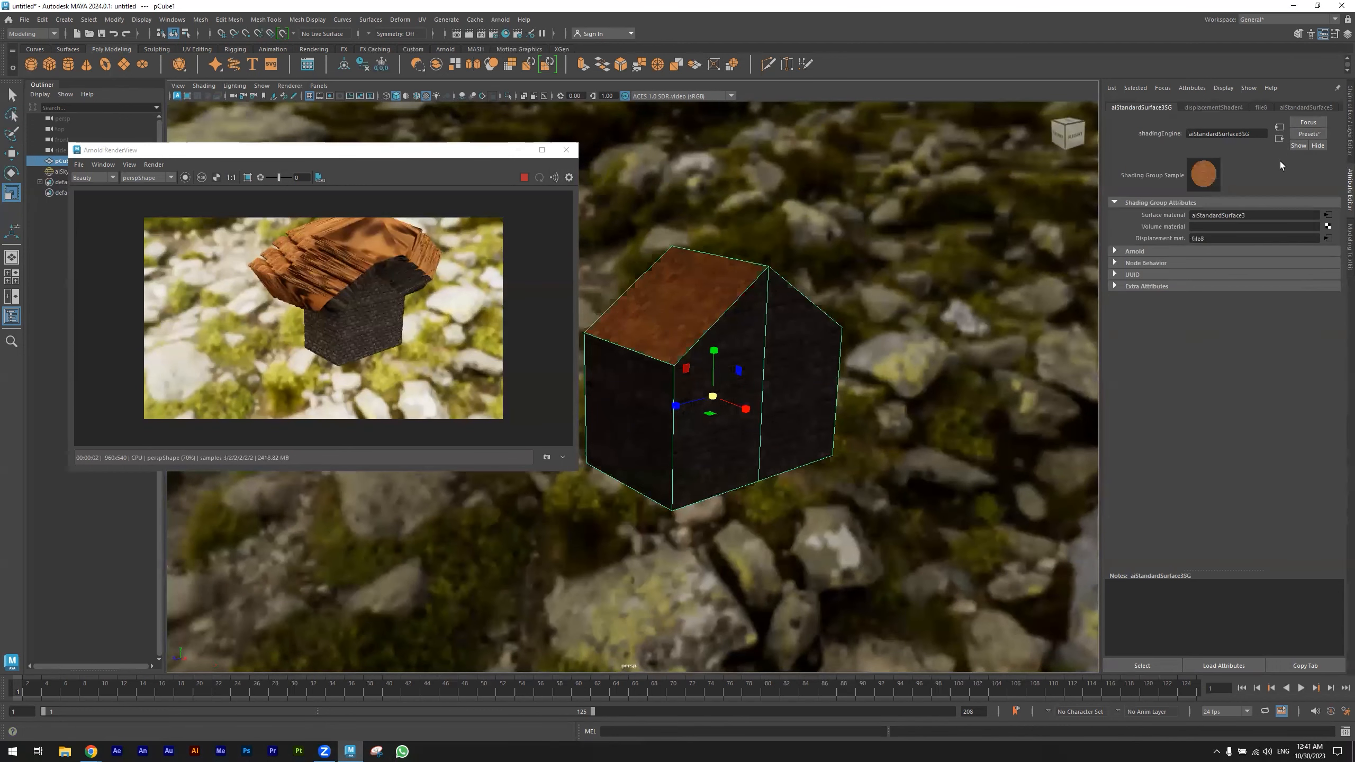
pyautogui.click(1329, 241)
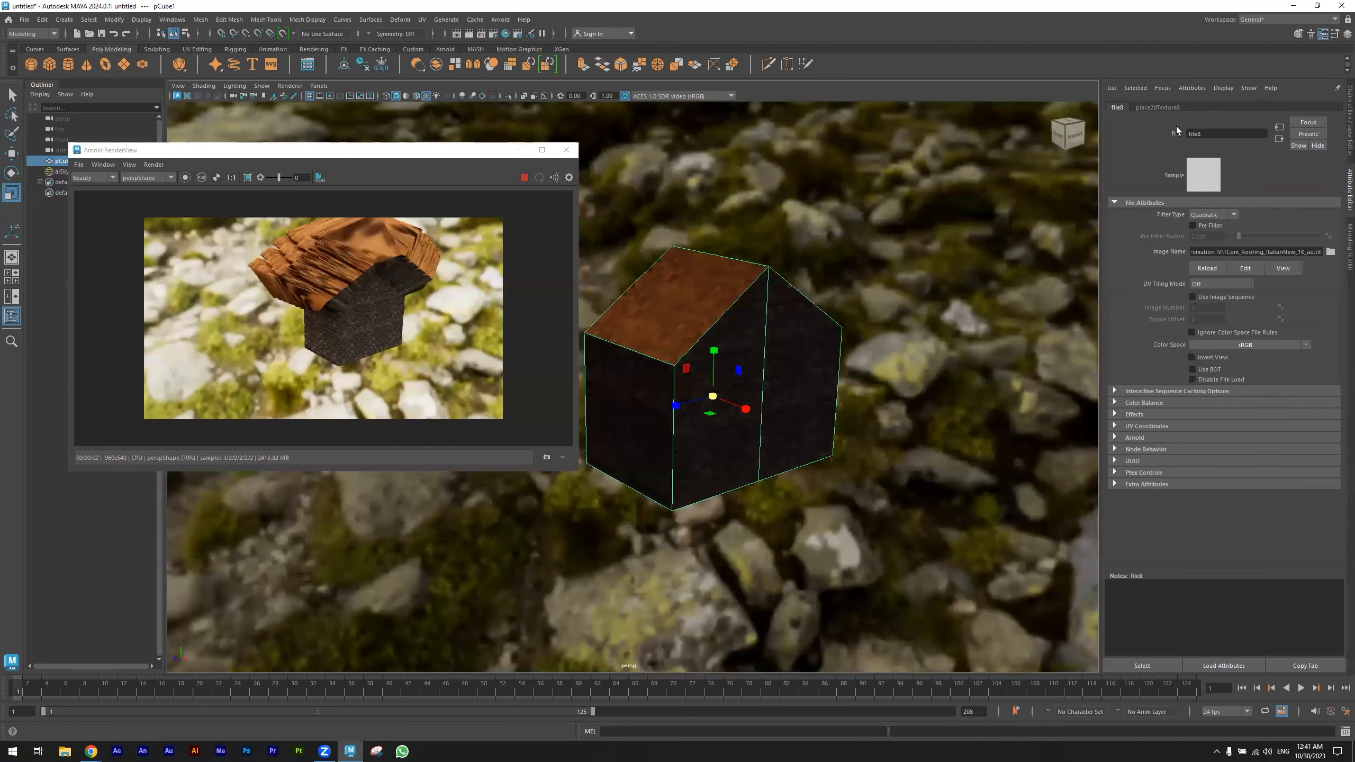
pyautogui.click(1279, 140)
pyautogui.doubleClick(1212, 238)
pyautogui.write('0.1')
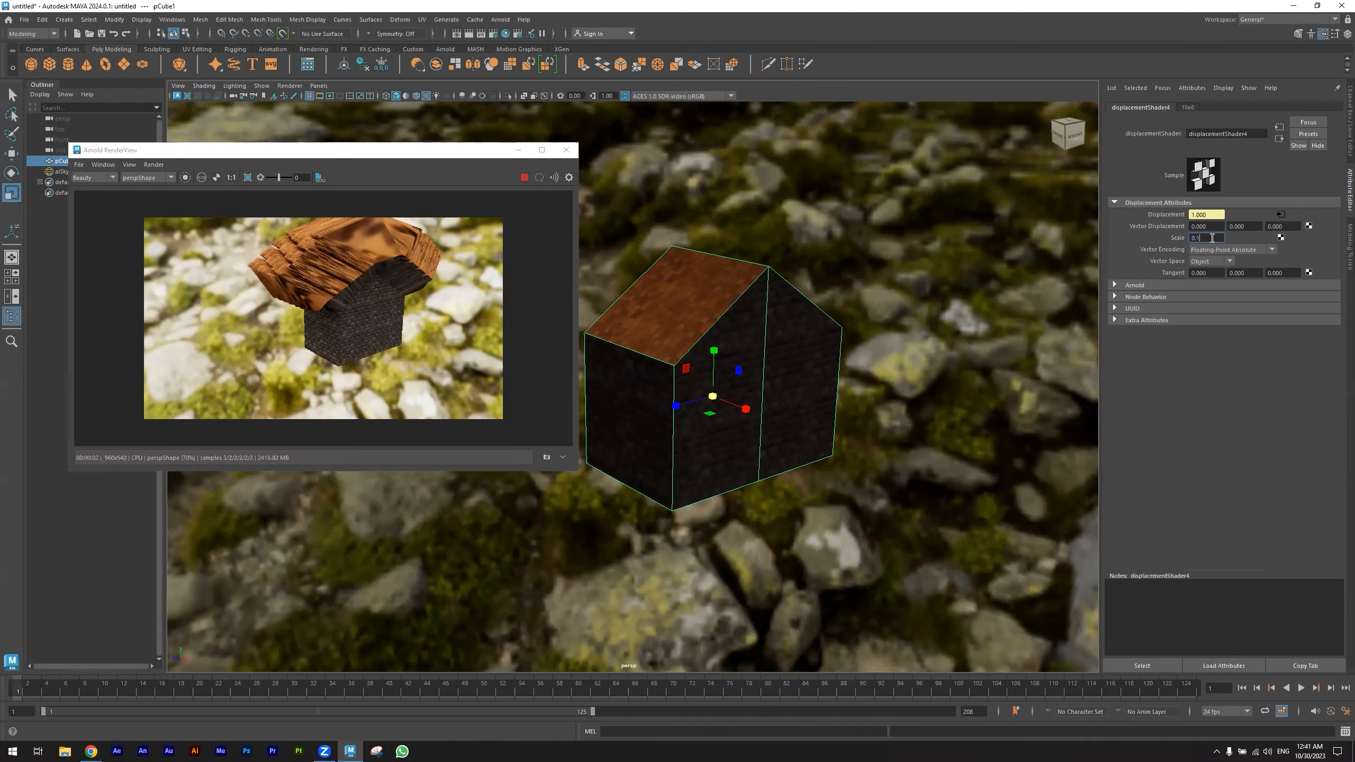
pyautogui.press('Return')
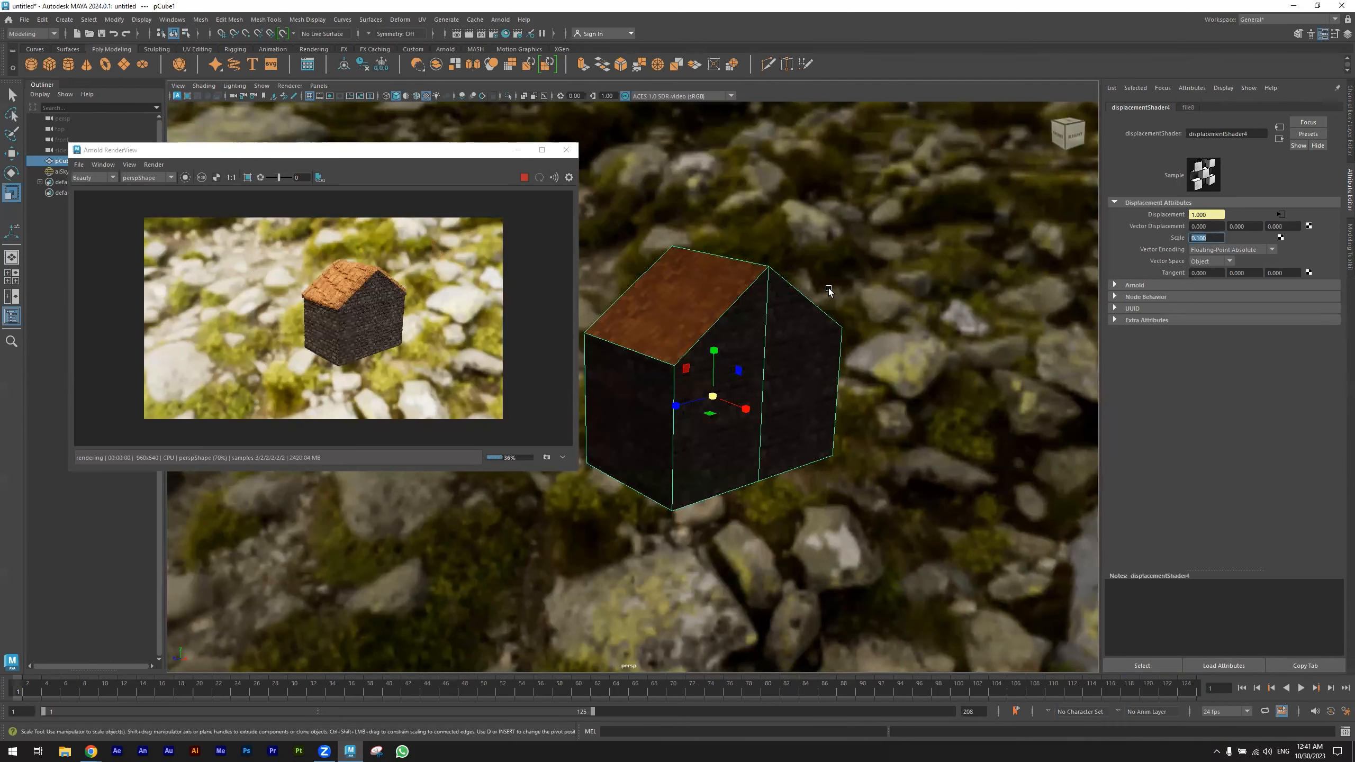
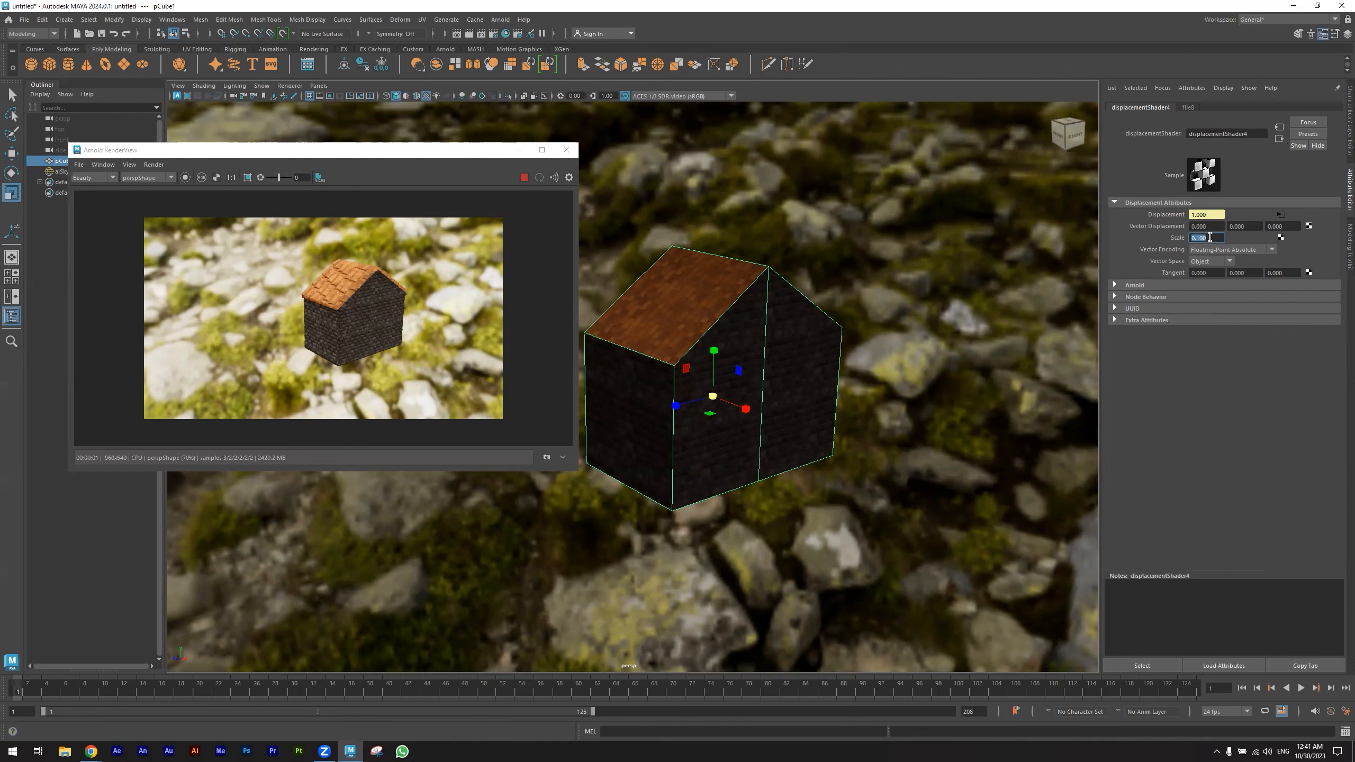
# - Try a Scale of 0.02 on the house's displacement shader and settle on 0.05
pyautogui.write('0.02')
pyautogui.press('Return')
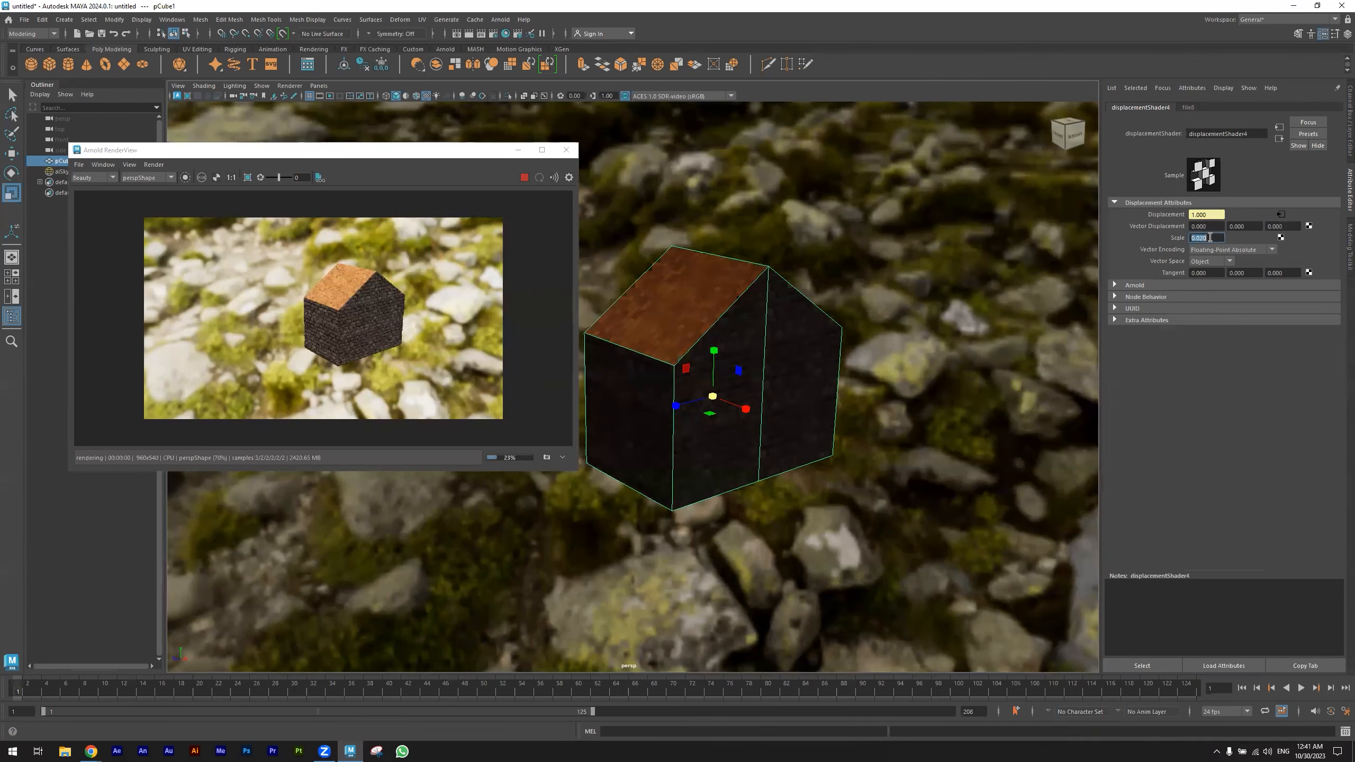
pyautogui.write('0.05')
pyautogui.press('Return')
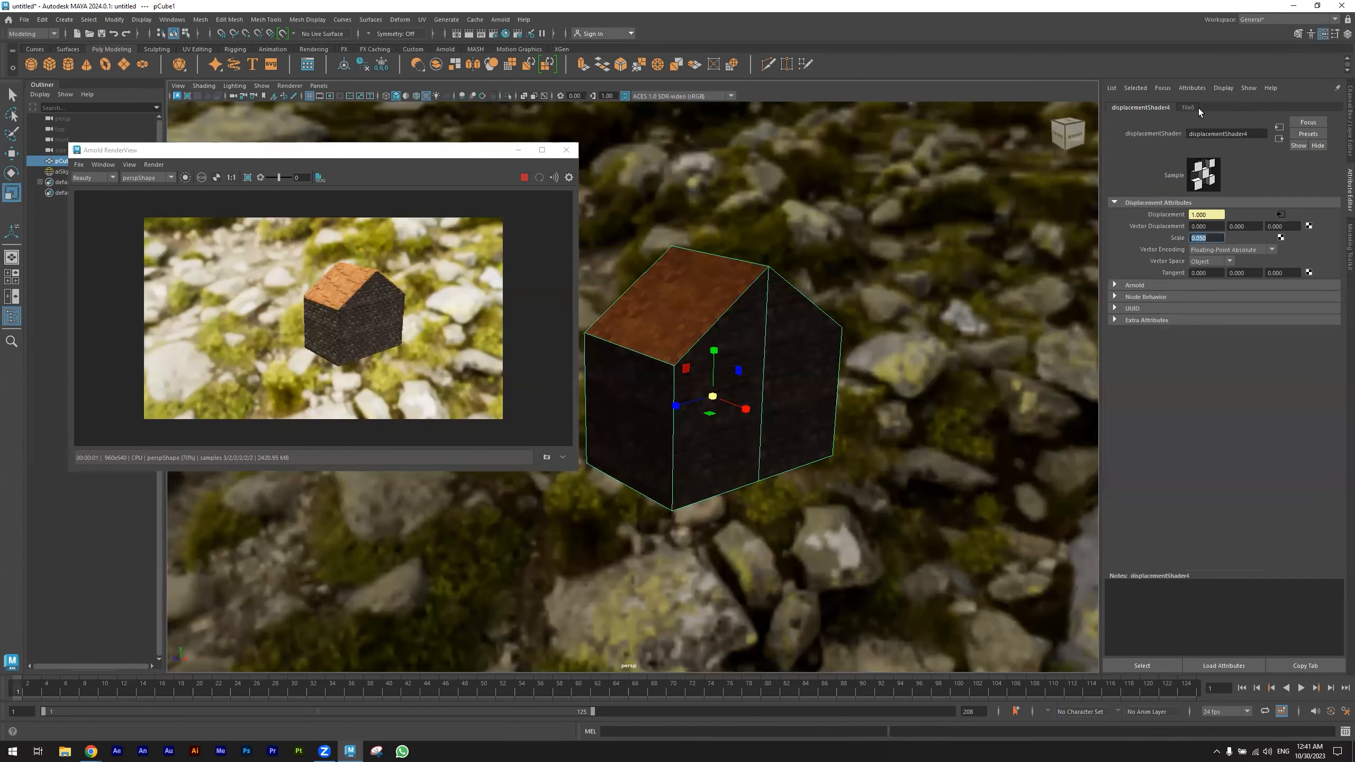
# - Set the Repeat UV of the roofing displacement texture's 2D placement node to 2.5 and 6
pyautogui.click(1187, 107)
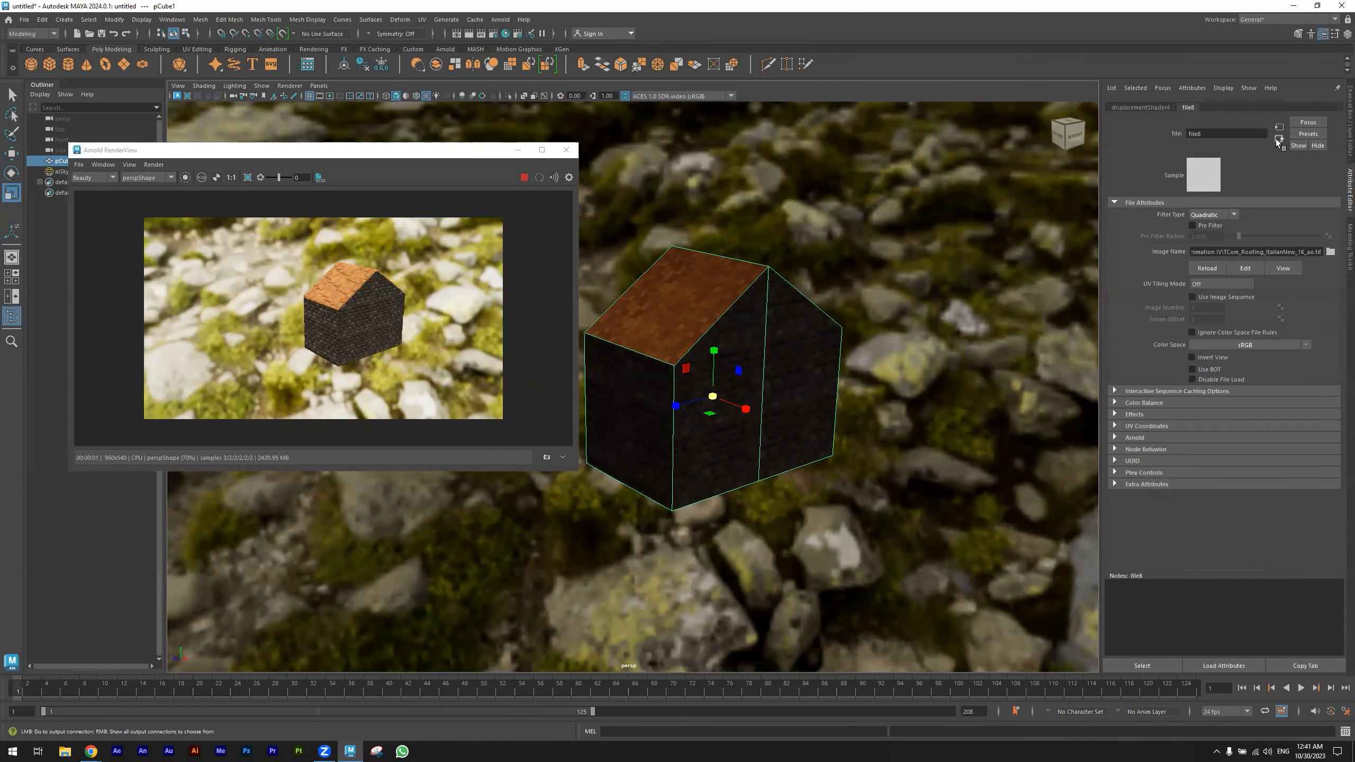
pyautogui.click(1278, 141)
pyautogui.click(1279, 139)
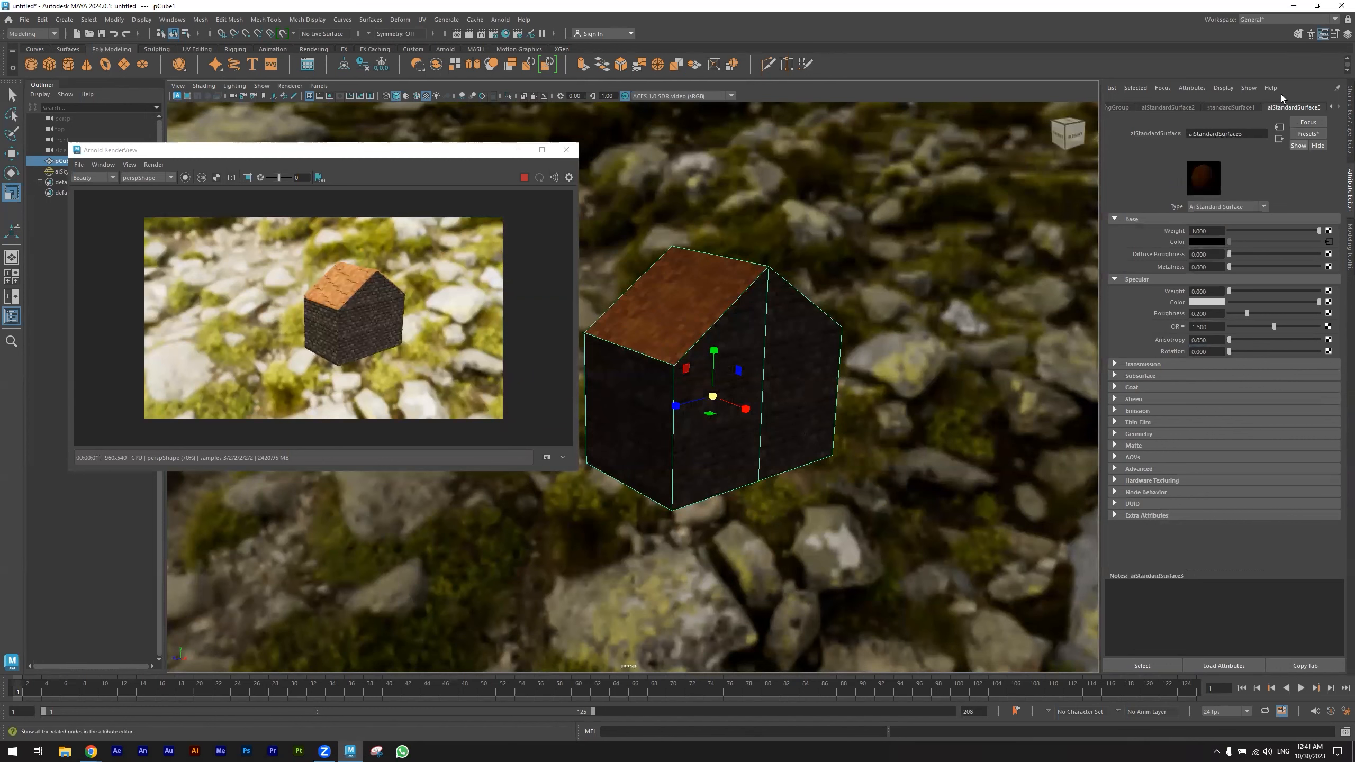
pyautogui.click(1279, 140)
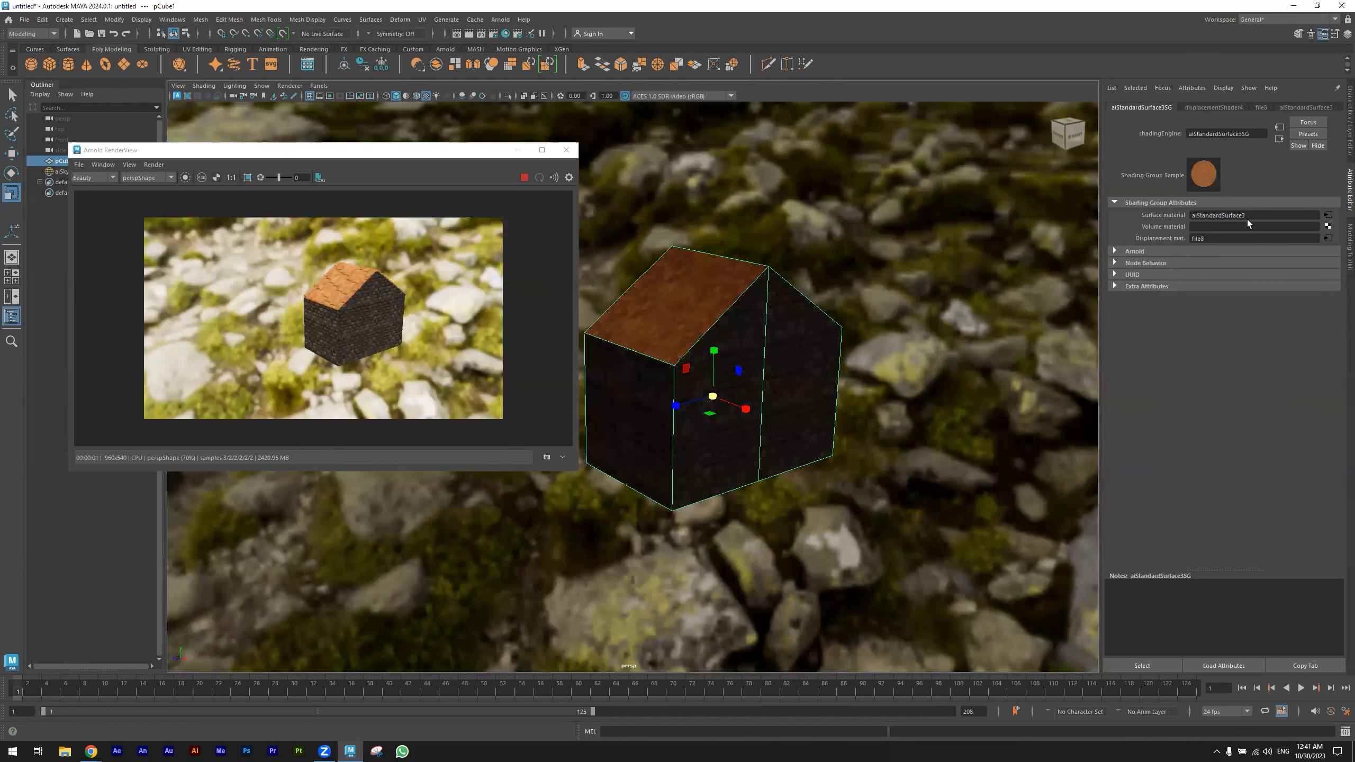
pyautogui.click(1328, 238)
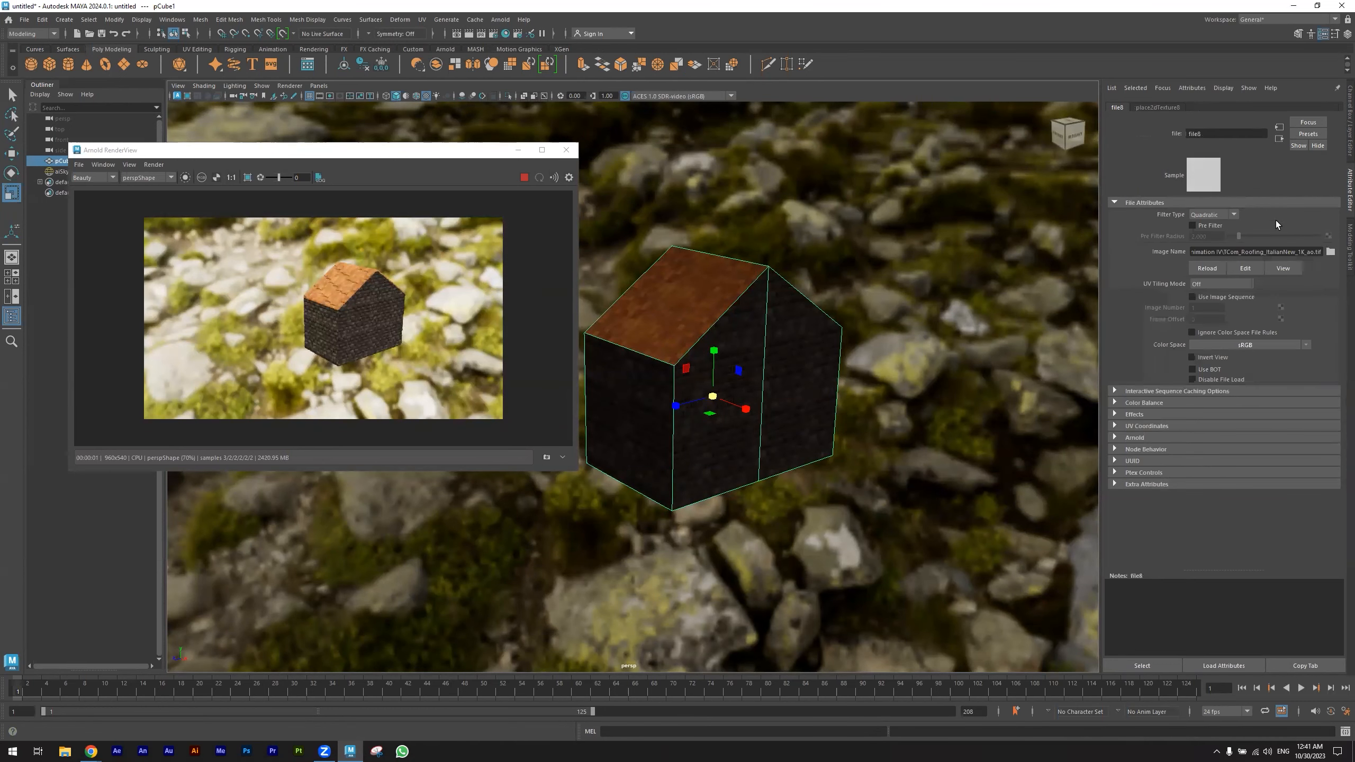
pyautogui.click(1162, 107)
pyautogui.click(1218, 297)
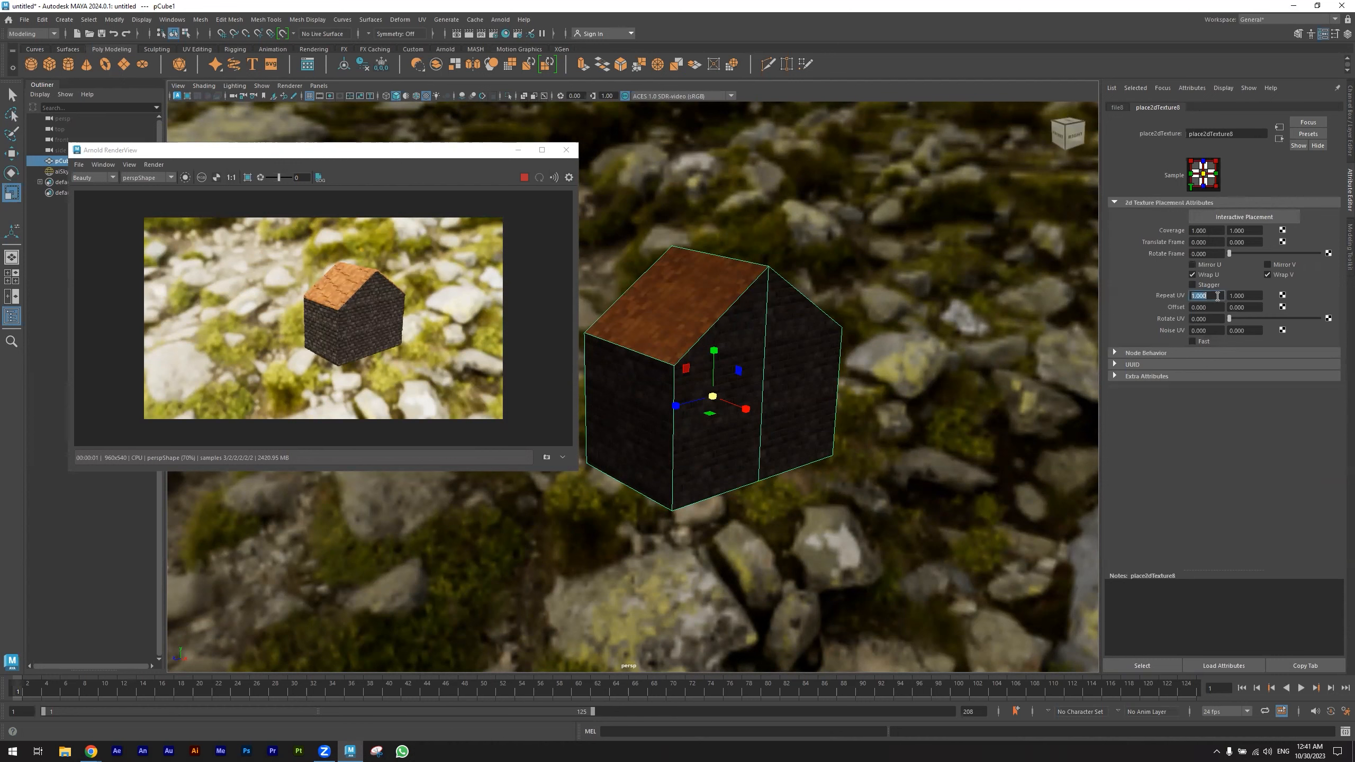
pyautogui.write('2.5')
pyautogui.press('Return')
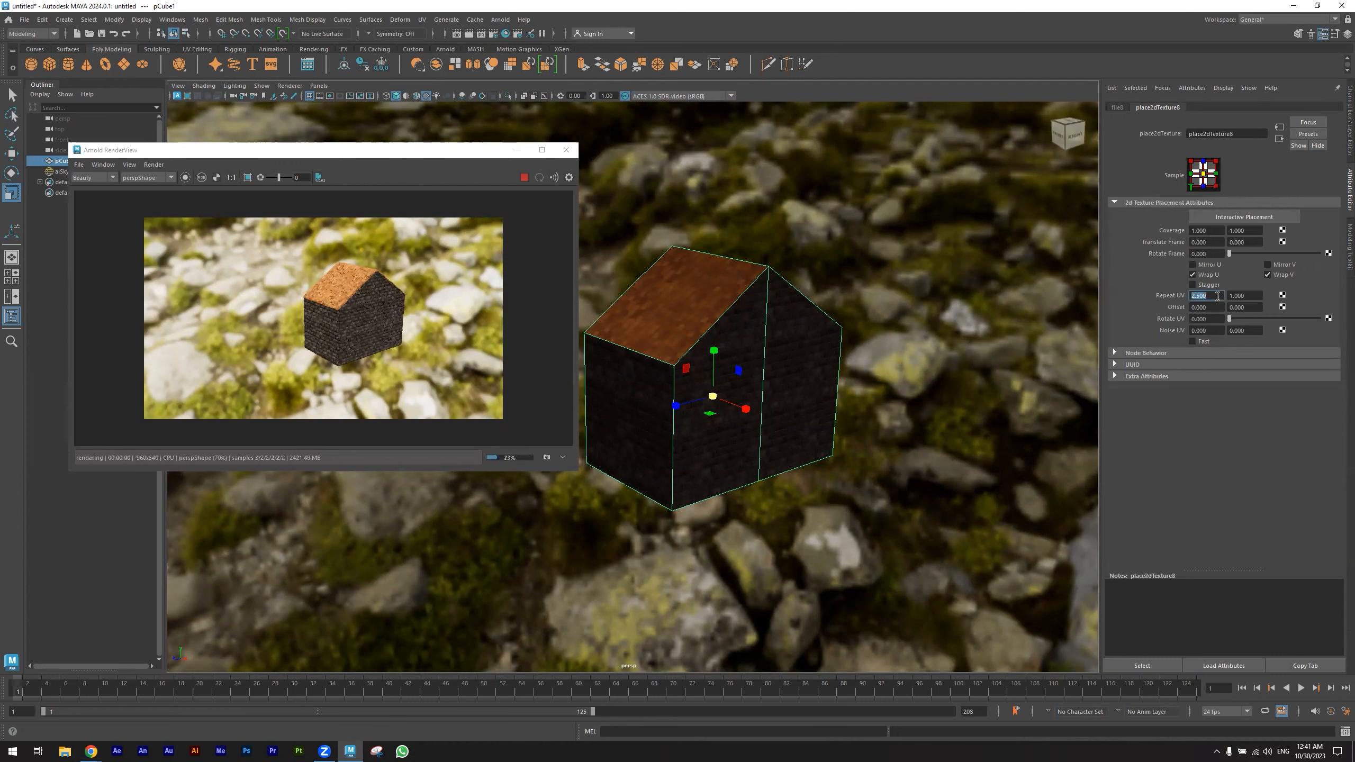
pyautogui.click(1252, 295)
pyautogui.write('6')
pyautogui.press('Return')
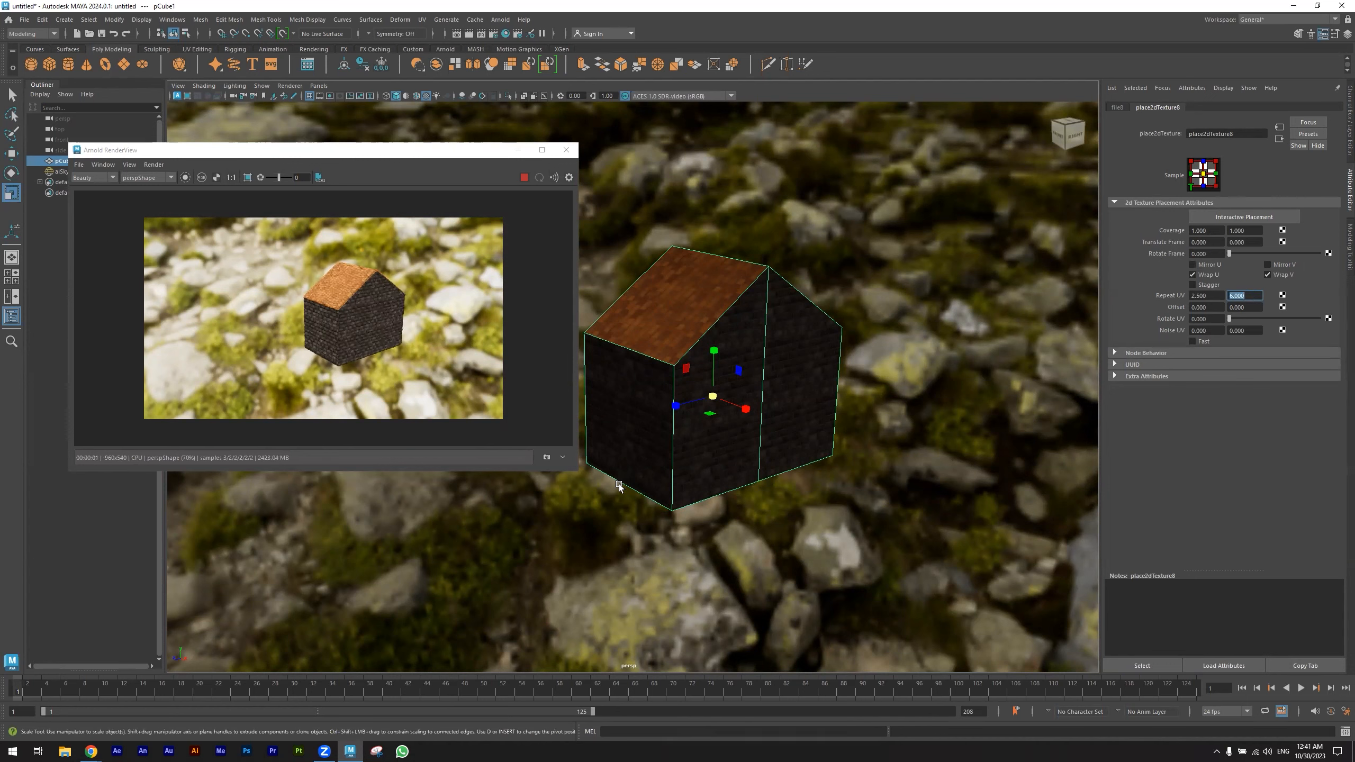
# - Check the roof and walls in the interactive render, stop it, and close the Arnold RenderView
pyautogui.scroll(4, 597, 504)
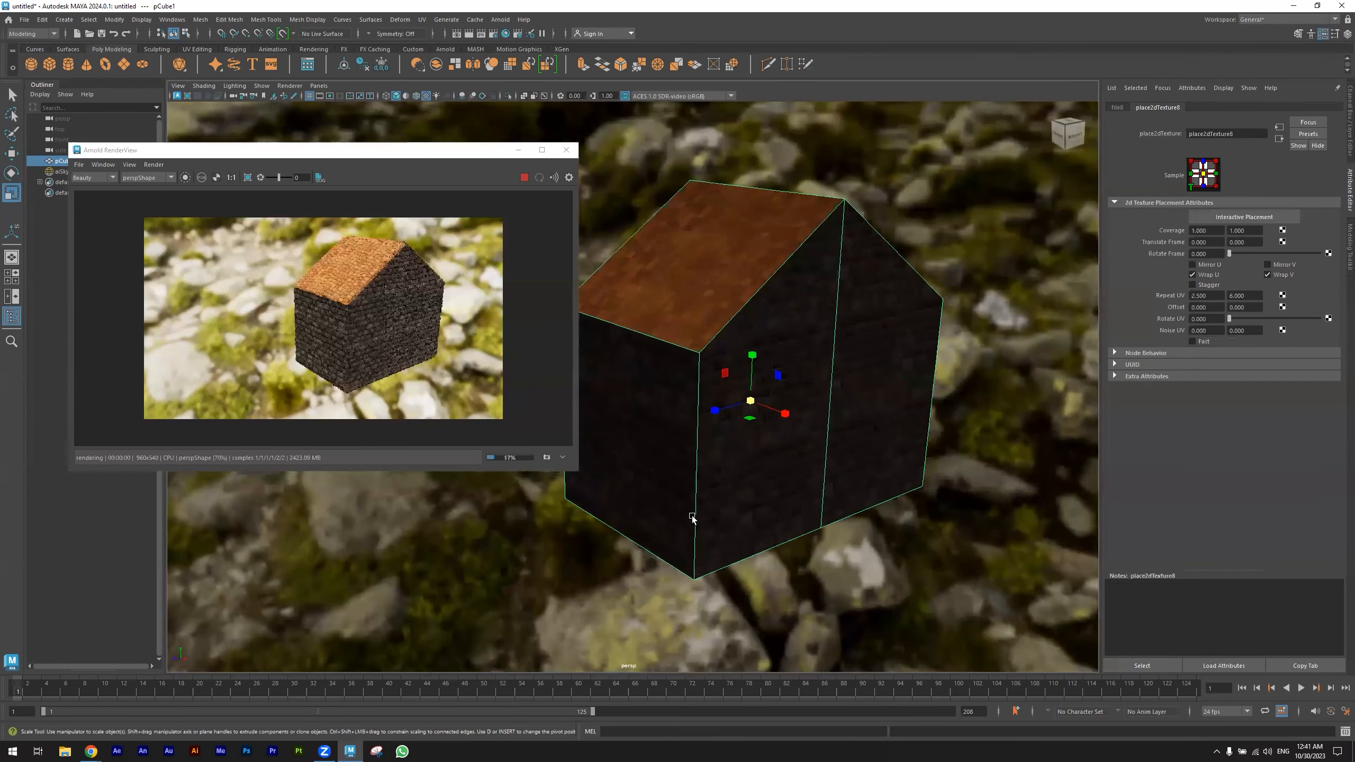
pyautogui.keyDown('alt'); pyautogui.moveTo(623, 581); pyautogui.dragTo(619, 581, button='middle'); pyautogui.keyUp('alt')
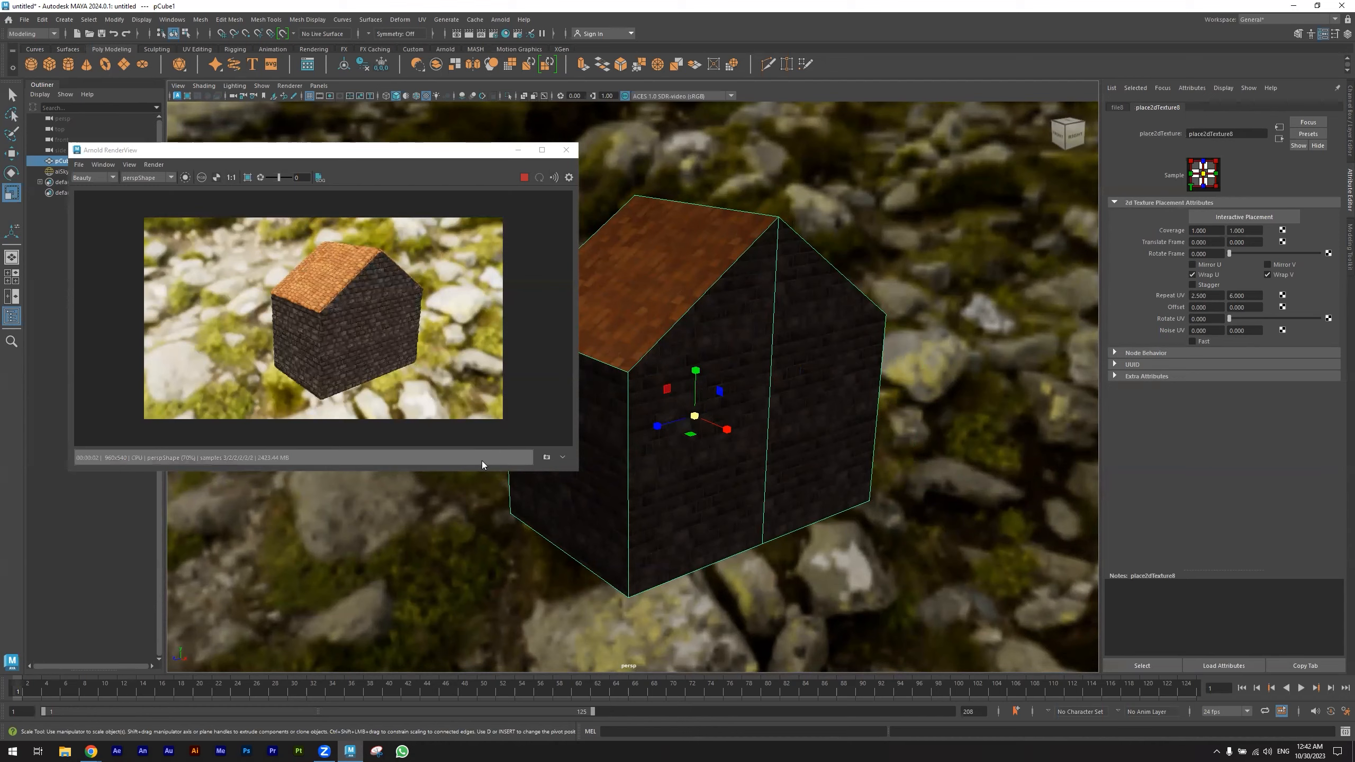
pyautogui.scroll(-2, 643, 416)
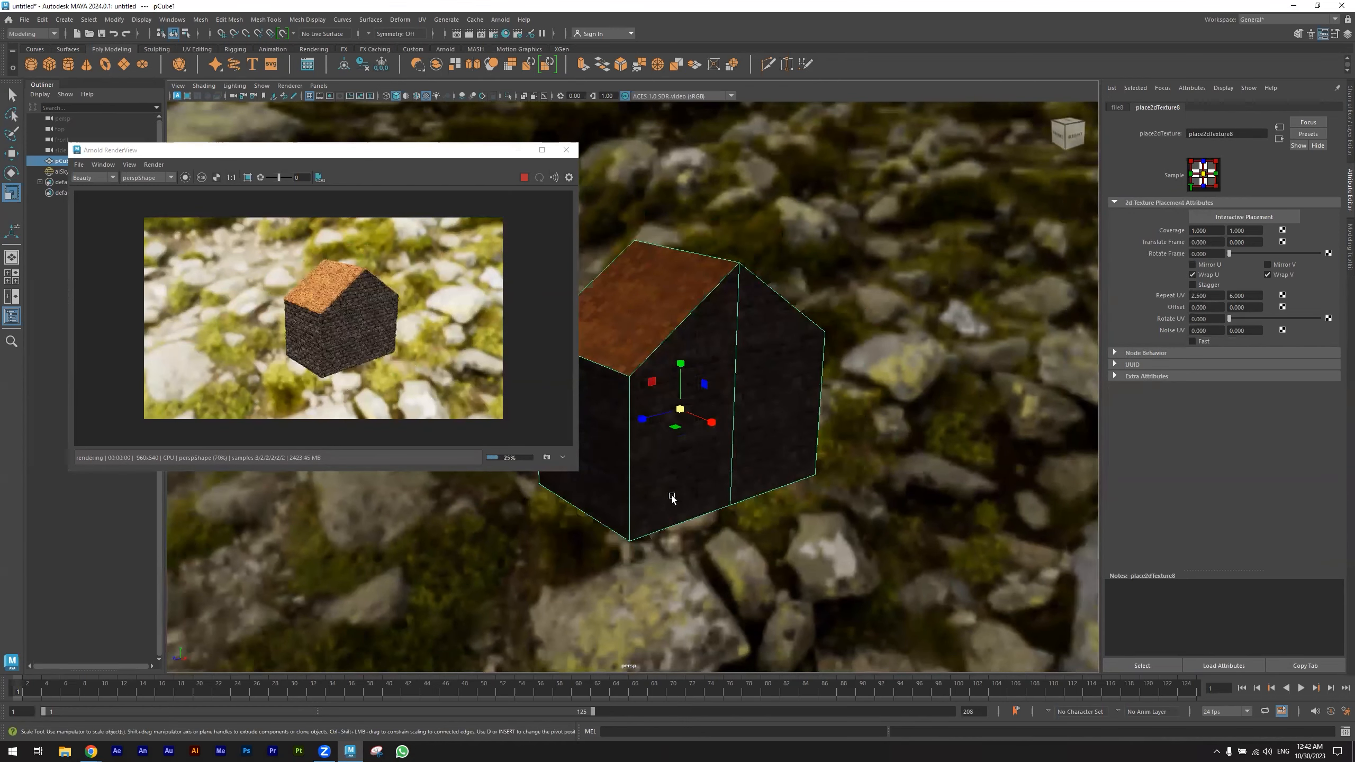
pyautogui.scroll(-1, 672, 497)
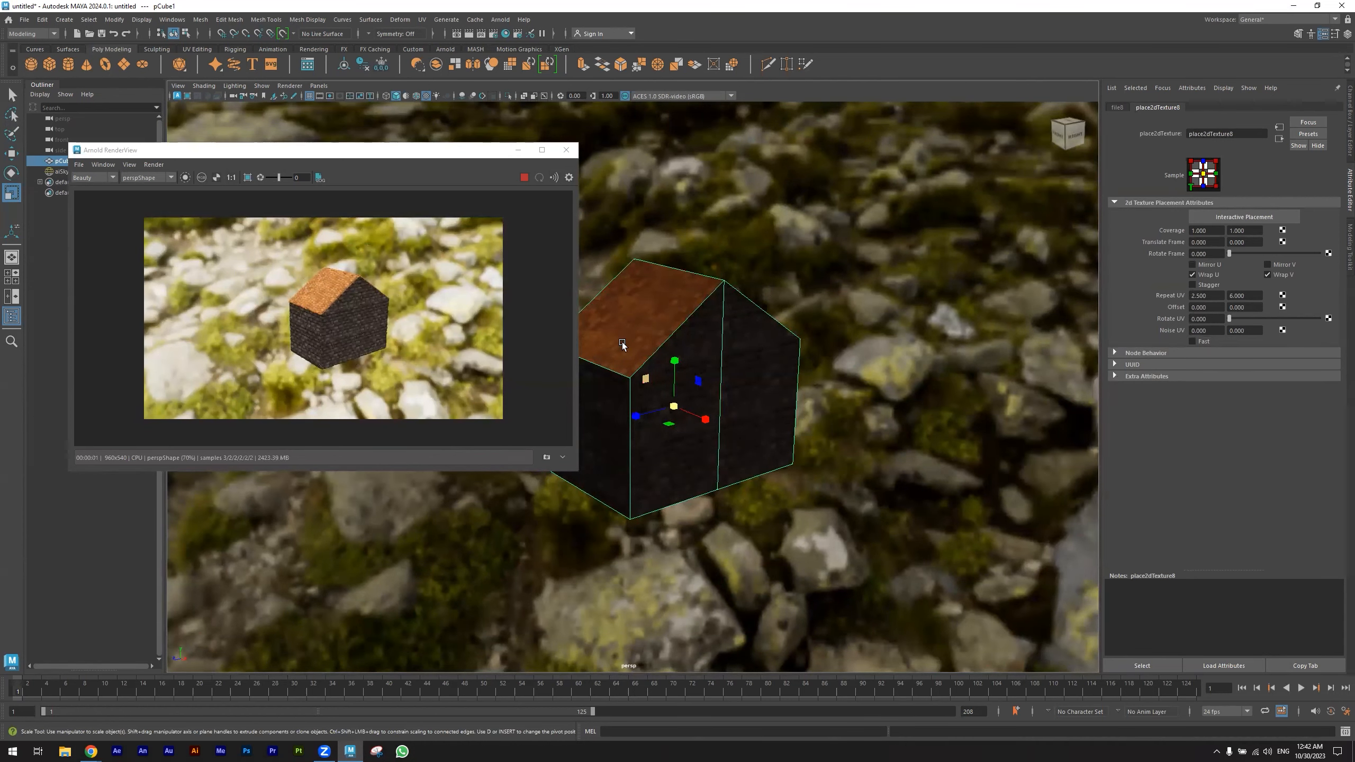
pyautogui.click(522, 179)
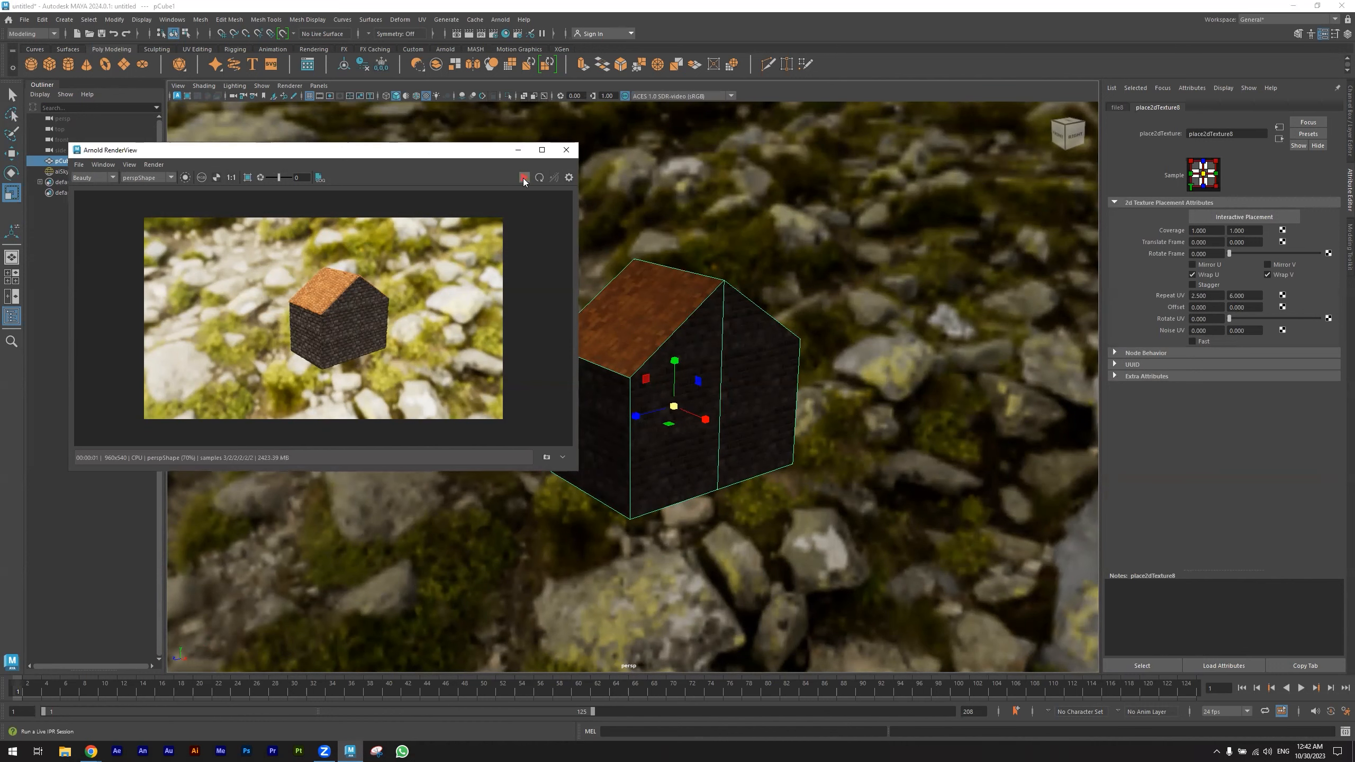
pyautogui.click(565, 151)
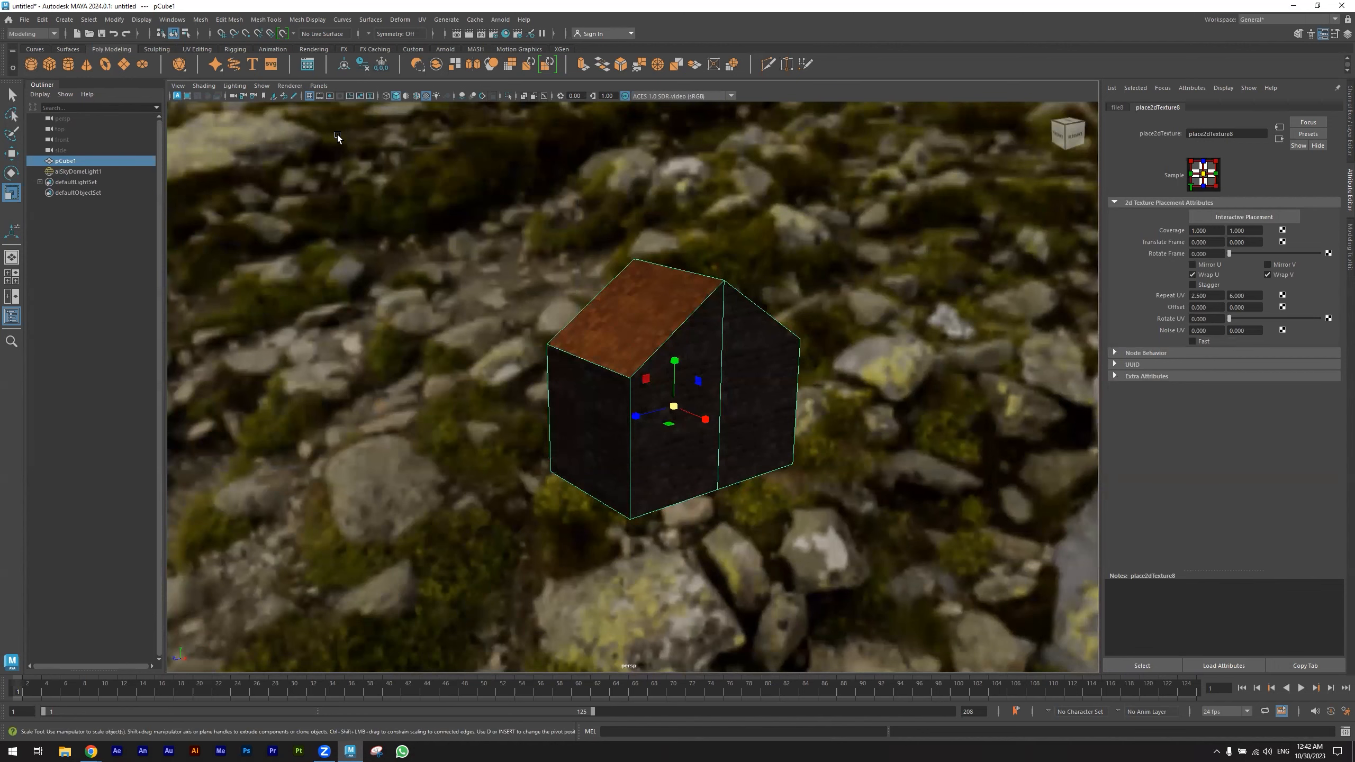
# - Create a new perspective camera and look through it in the main viewport
pyautogui.keyDown('alt'); pyautogui.moveTo(589, 311); pyautogui.dragTo(430, 356); pyautogui.keyUp('alt')
pyautogui.keyDown('alt'); pyautogui.moveTo(504, 379); pyautogui.dragTo(499, 365); pyautogui.keyUp('alt')
pyautogui.keyDown('alt'); pyautogui.moveTo(640, 201); pyautogui.dragTo(518, 414); pyautogui.keyUp('alt')
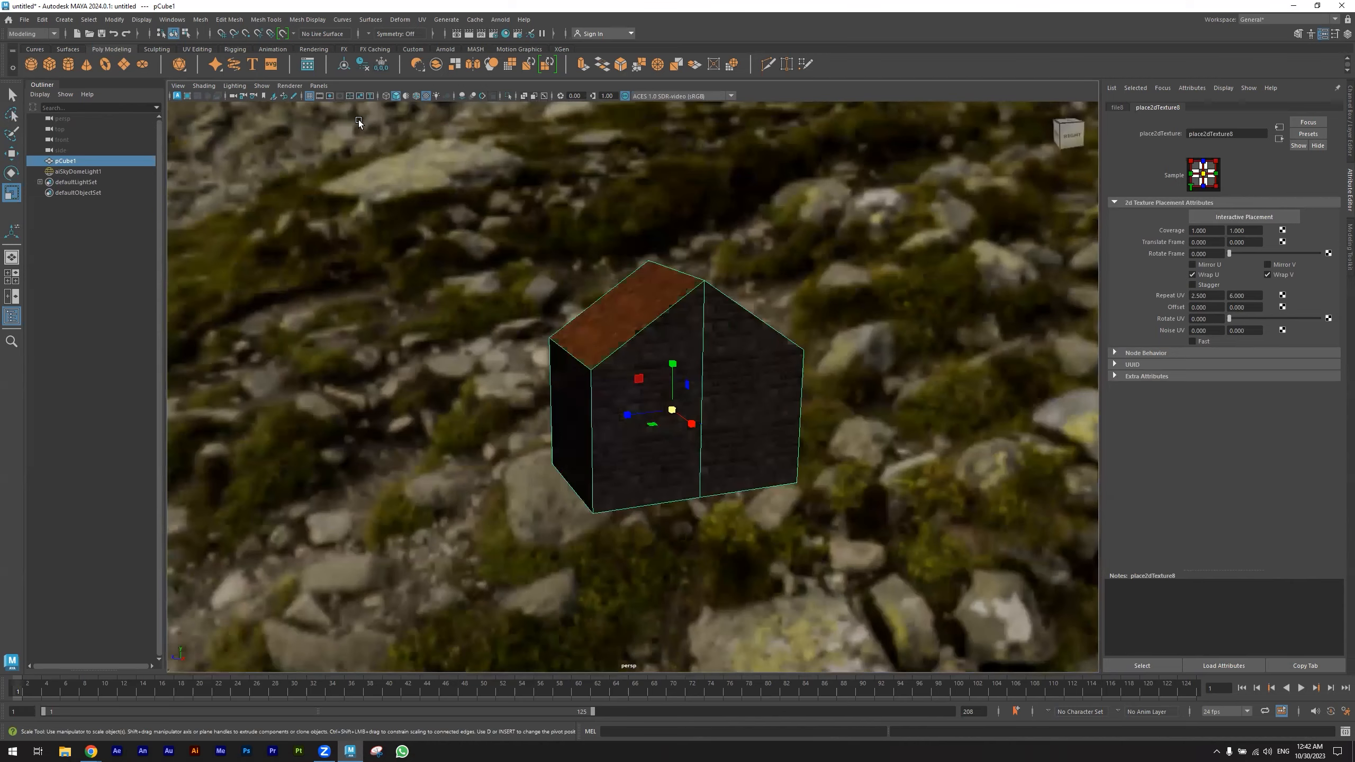
pyautogui.click(320, 86)
pyautogui.moveTo(382, 103)
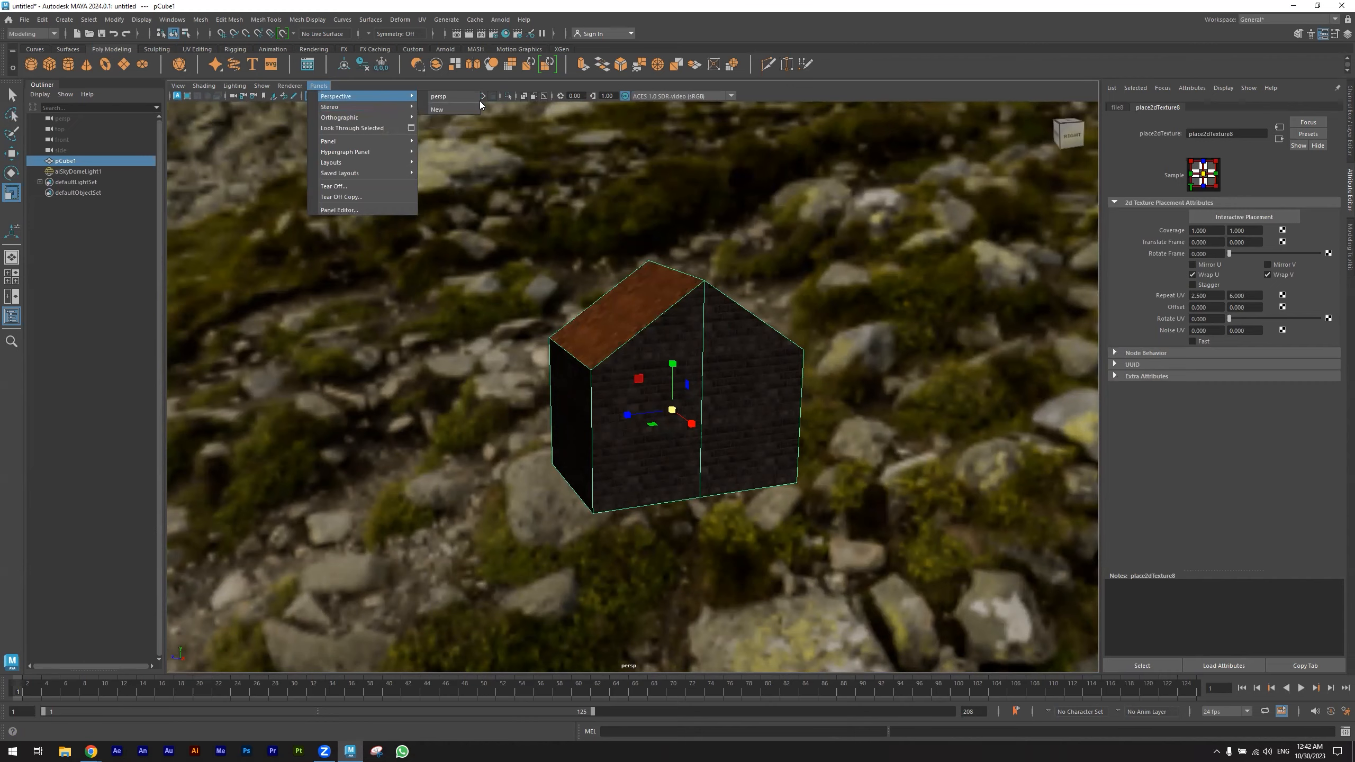
pyautogui.click(469, 110)
pyautogui.scroll(-3, 614, 368)
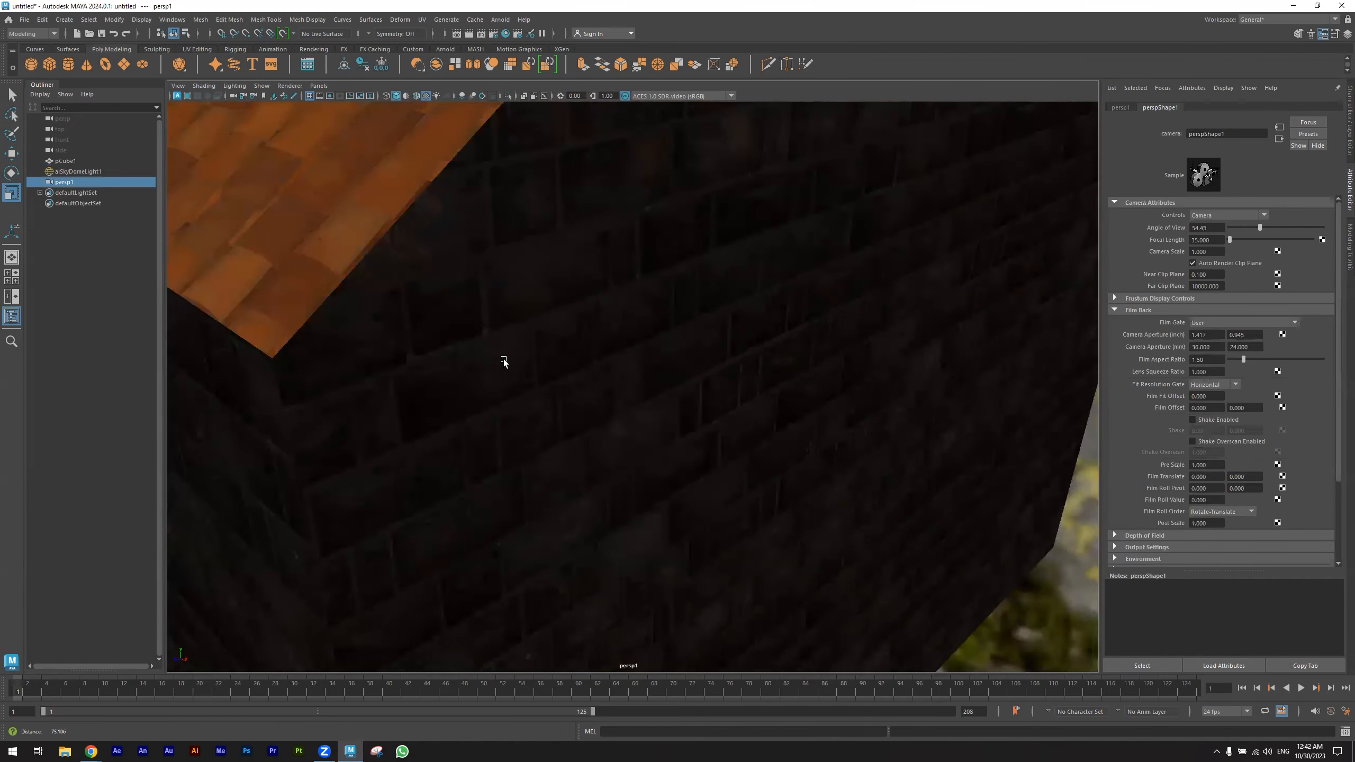
# - Rename the new camera as Cam1
pyautogui.doubleClick(78, 182)
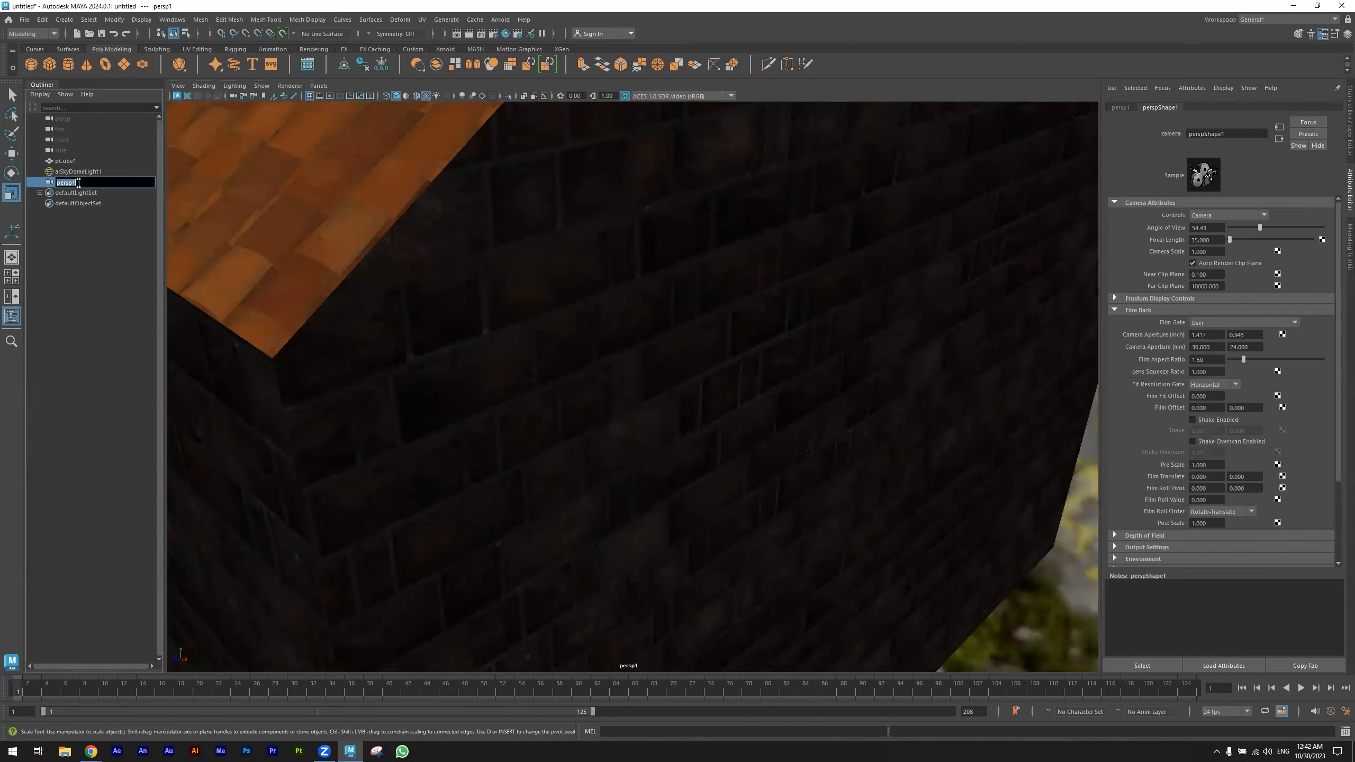
pyautogui.write('d')
pyautogui.write('am1')
pyautogui.press('Return')
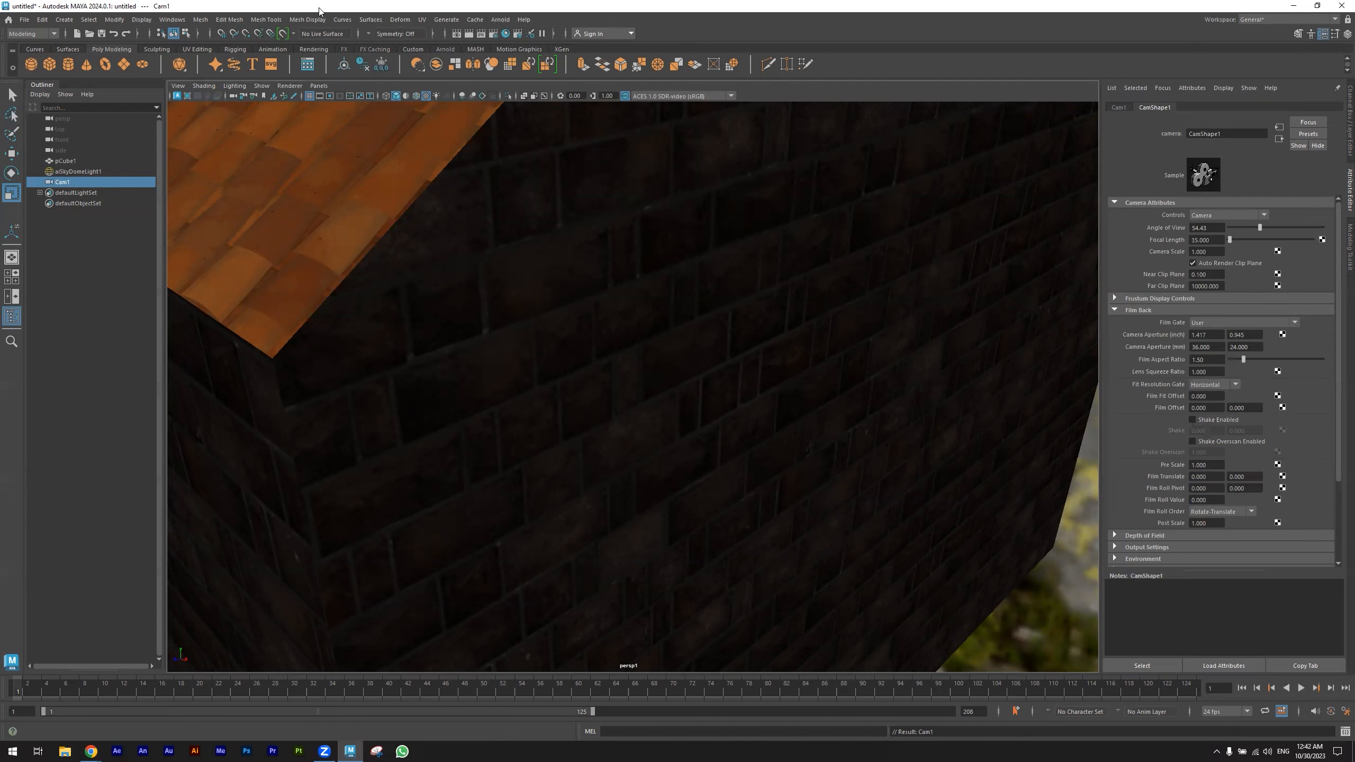
# - Select the house, tear off a copy of the Cam1 view, and shrink and move the floating window clear of the main viewport
pyautogui.click(69, 171)
pyautogui.click(68, 161)
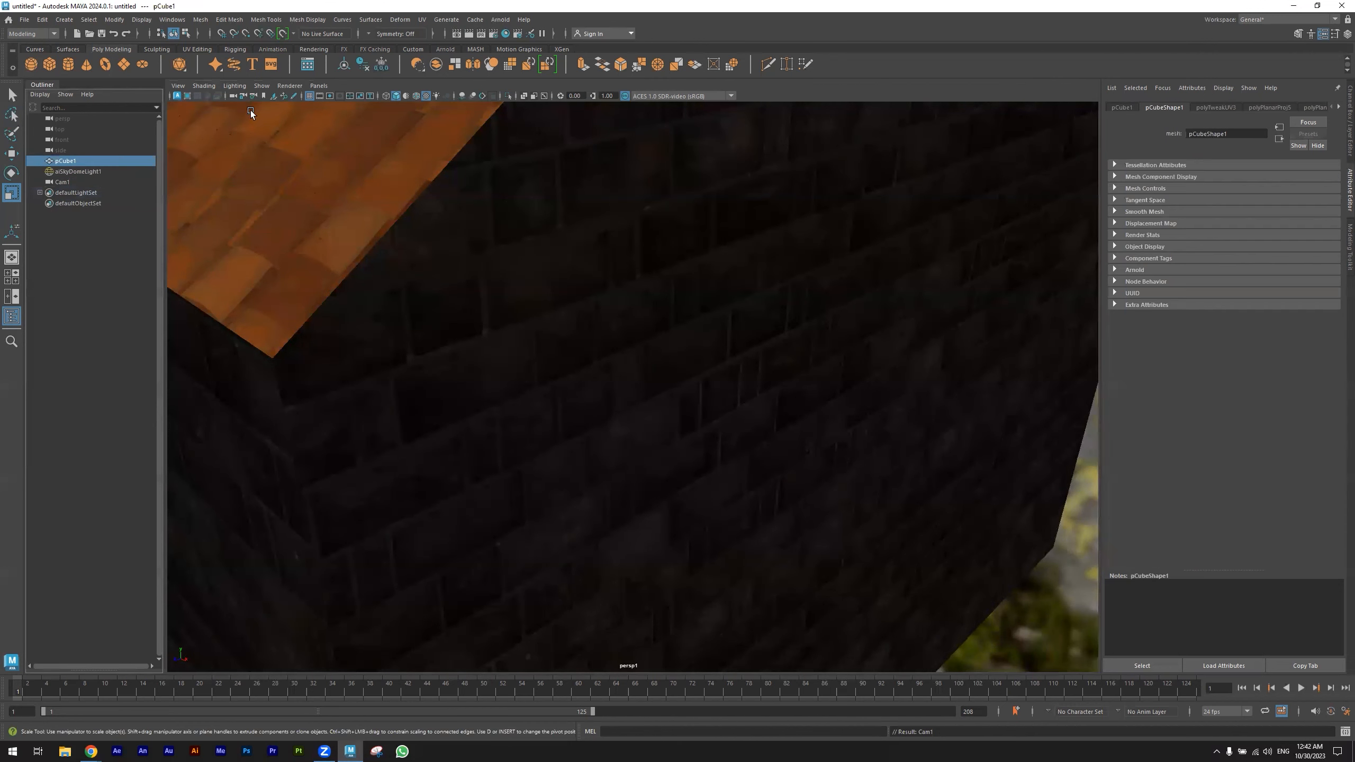
pyautogui.click(319, 85)
pyautogui.moveTo(367, 98)
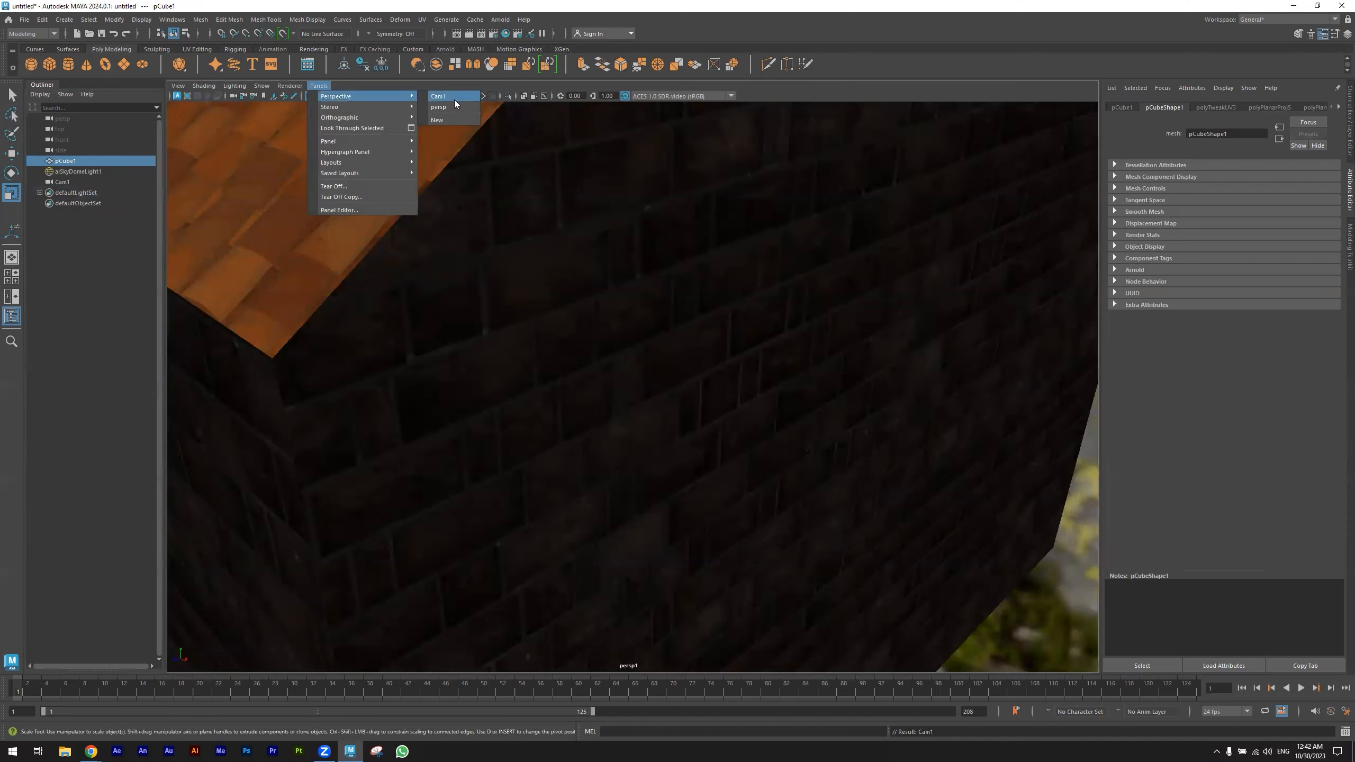
pyautogui.click(316, 86)
pyautogui.click(319, 86)
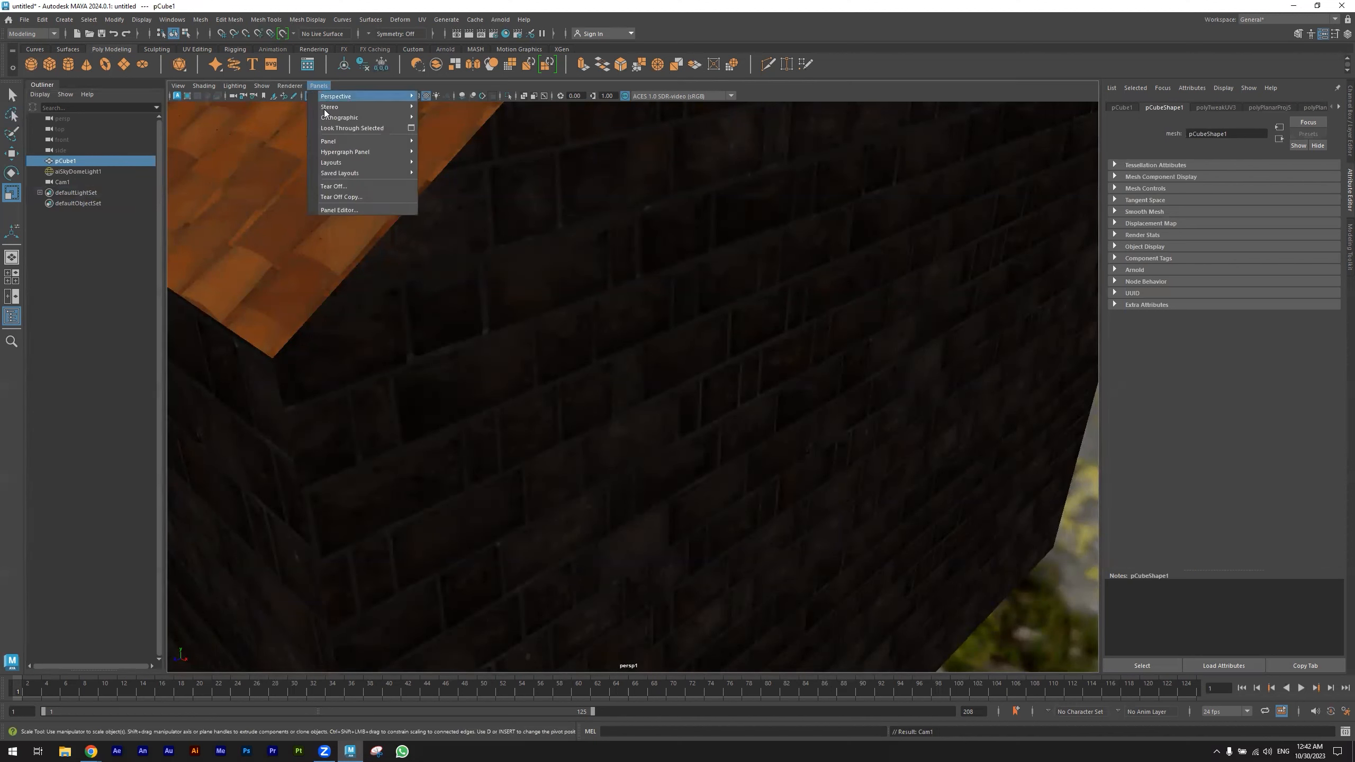
pyautogui.click(341, 197)
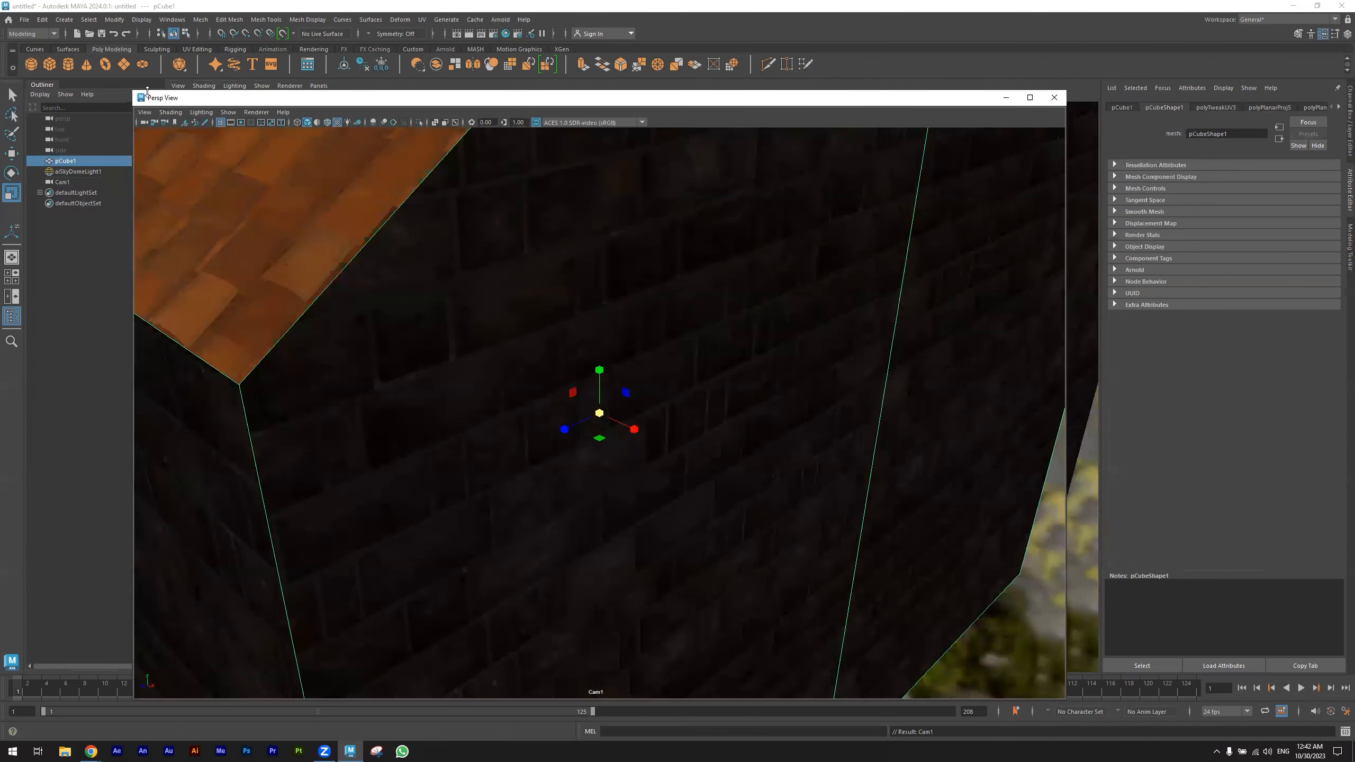
pyautogui.moveTo(133, 89); pyautogui.dragTo(550, 344)
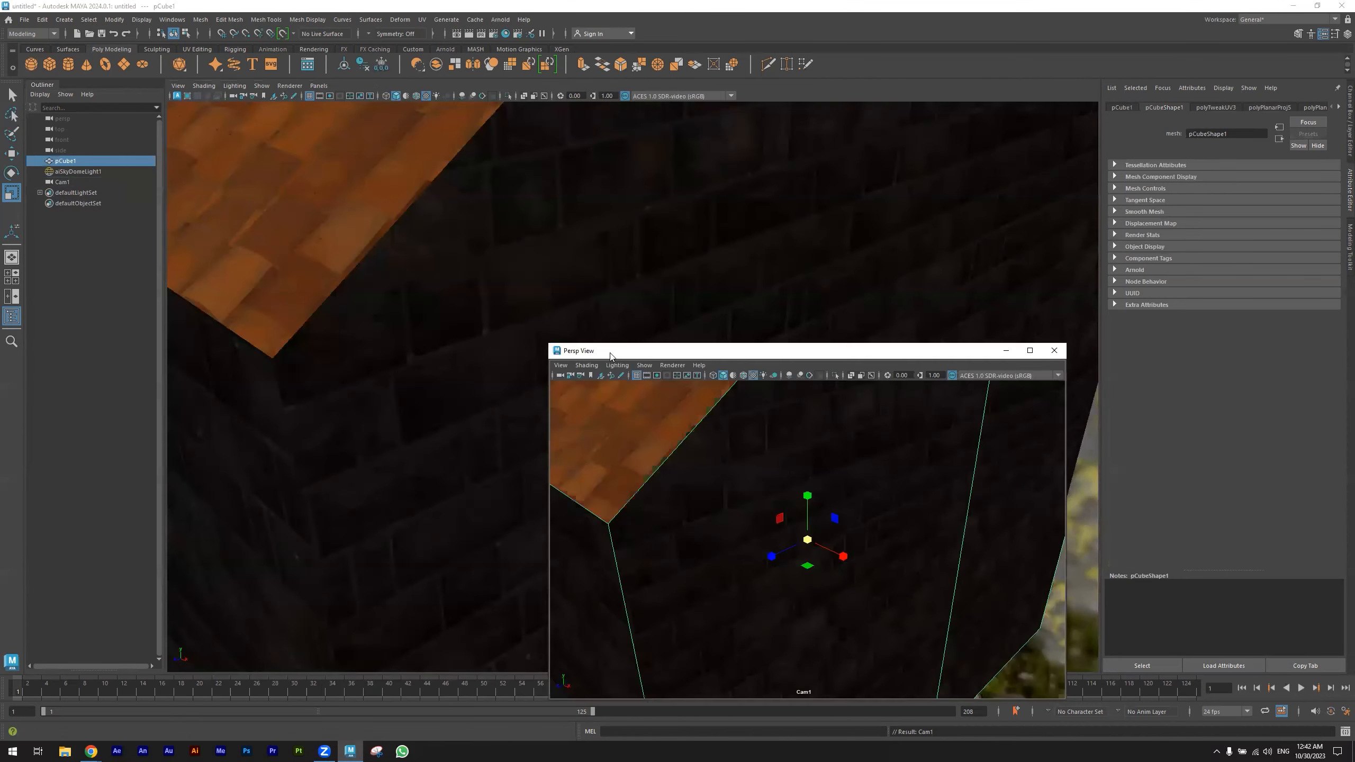
pyautogui.moveTo(772, 356); pyautogui.dragTo(1054, 304)
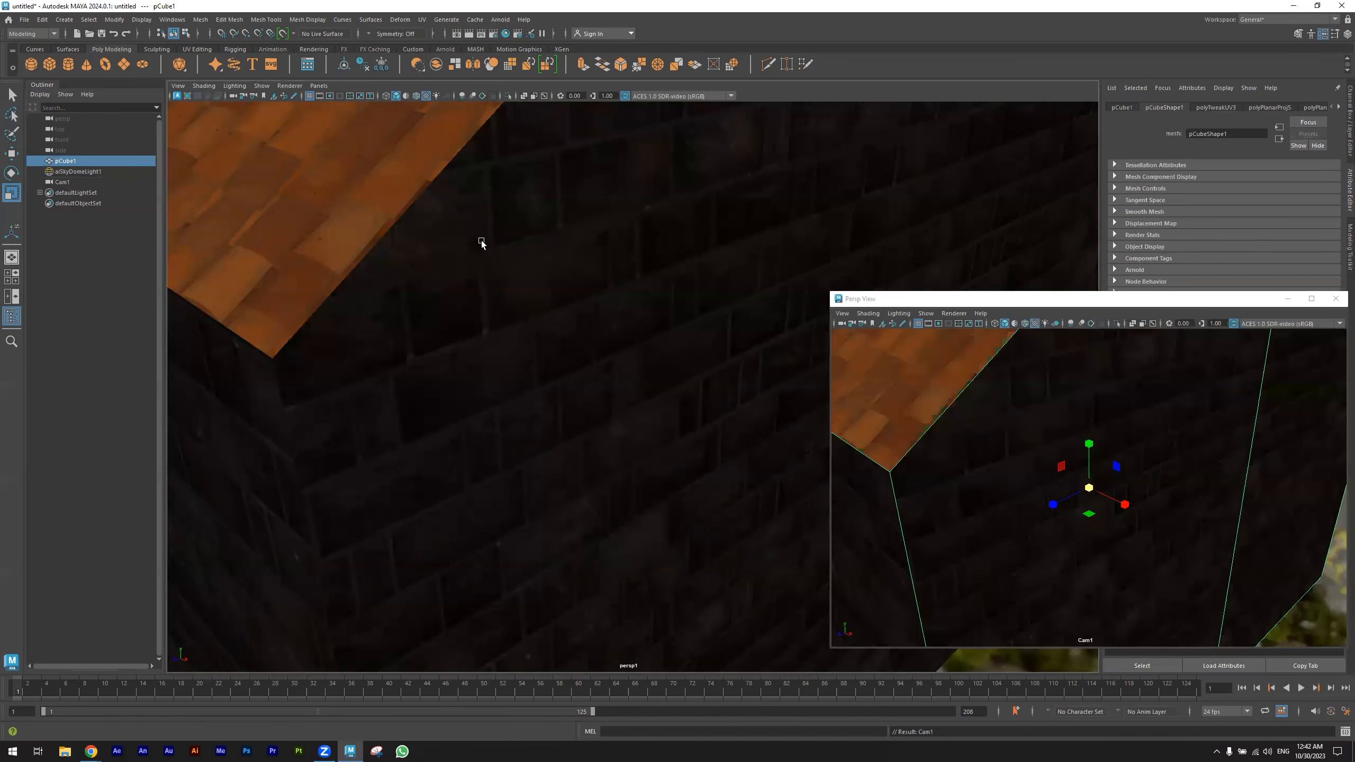
# - Switch the main viewport to the persp camera and select Cam1 beside the house
pyautogui.click(313, 85)
pyautogui.moveTo(363, 102)
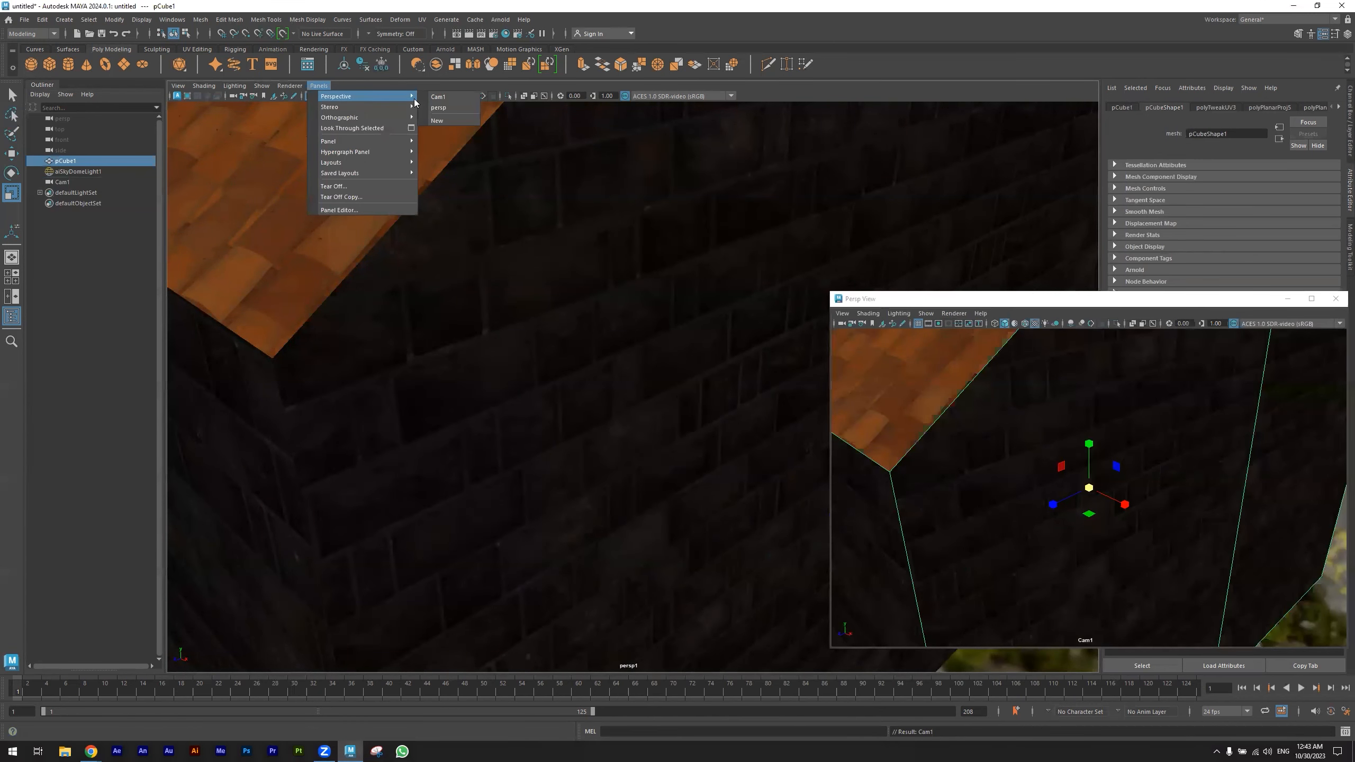
pyautogui.click(447, 108)
pyautogui.keyDown('alt'); pyautogui.moveTo(557, 317); pyautogui.dragTo(493, 355, button='right'); pyautogui.keyUp('alt')
pyautogui.keyDown('alt'); pyautogui.moveTo(544, 370); pyautogui.dragTo(613, 381); pyautogui.keyUp('alt')
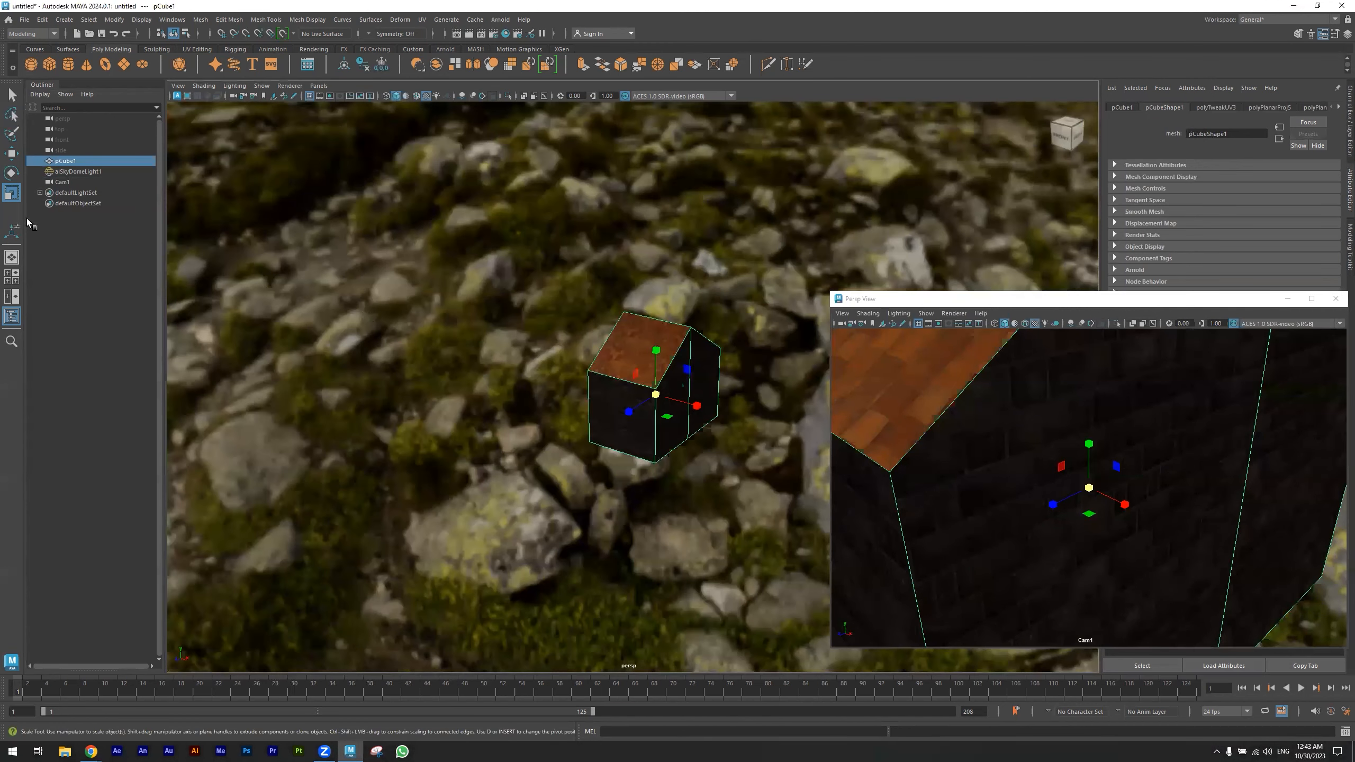
pyautogui.click(65, 183)
pyautogui.keyDown('alt'); pyautogui.moveTo(357, 308); pyautogui.dragTo(551, 348); pyautogui.keyUp('alt')
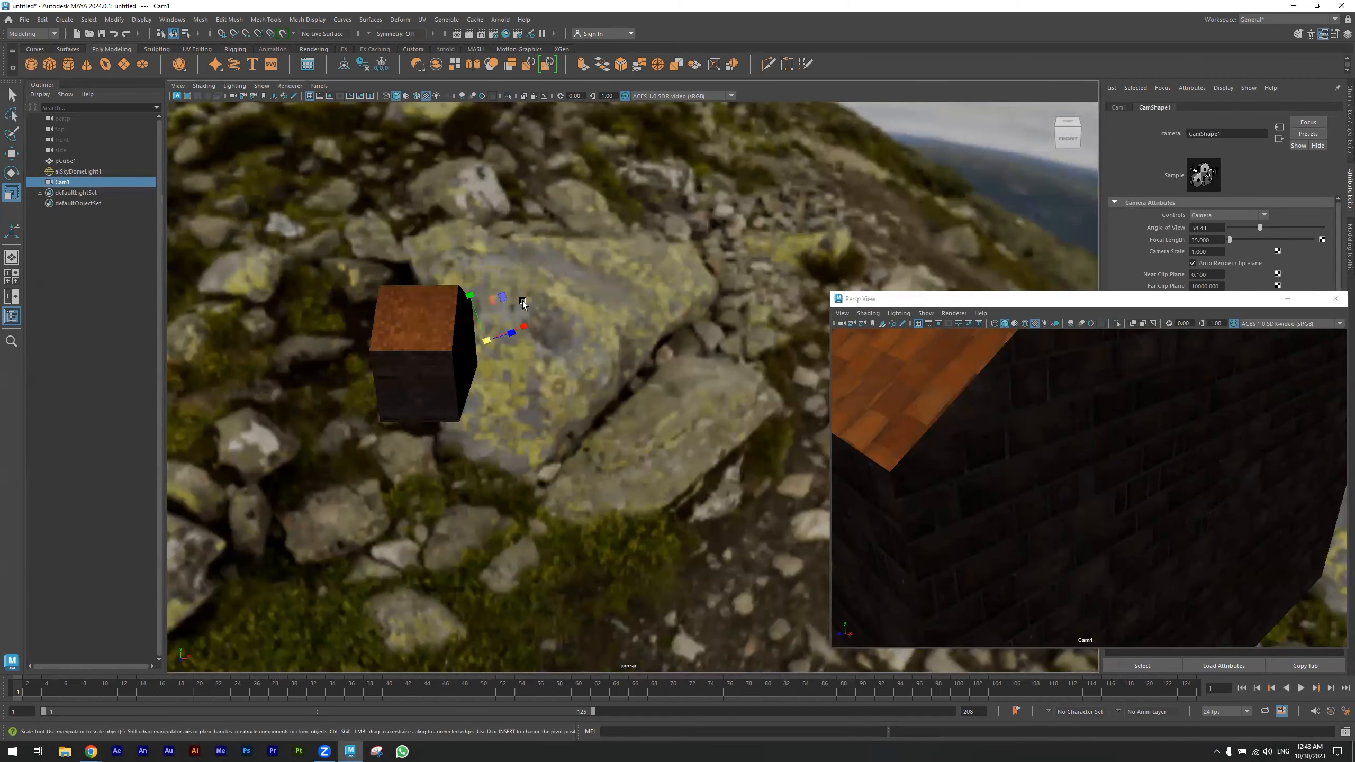
# - Rotate Cam1 freely with the Rotate tool, and shrink and reposition its floating view window
pyautogui.press('e')
pyautogui.moveTo(492, 309); pyautogui.dragTo(528, 370)
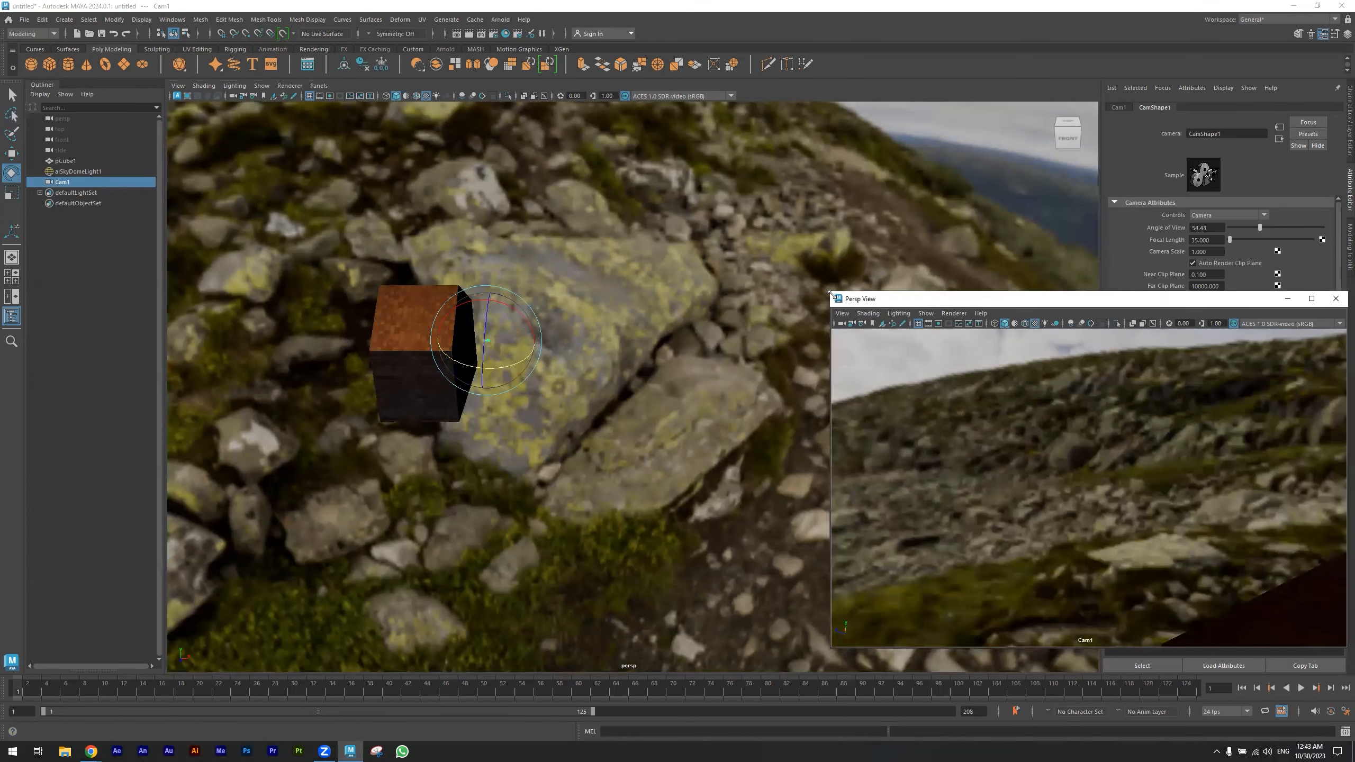
pyautogui.moveTo(829, 292); pyautogui.dragTo(1084, 390)
pyautogui.moveTo(1264, 402); pyautogui.dragTo(936, 369)
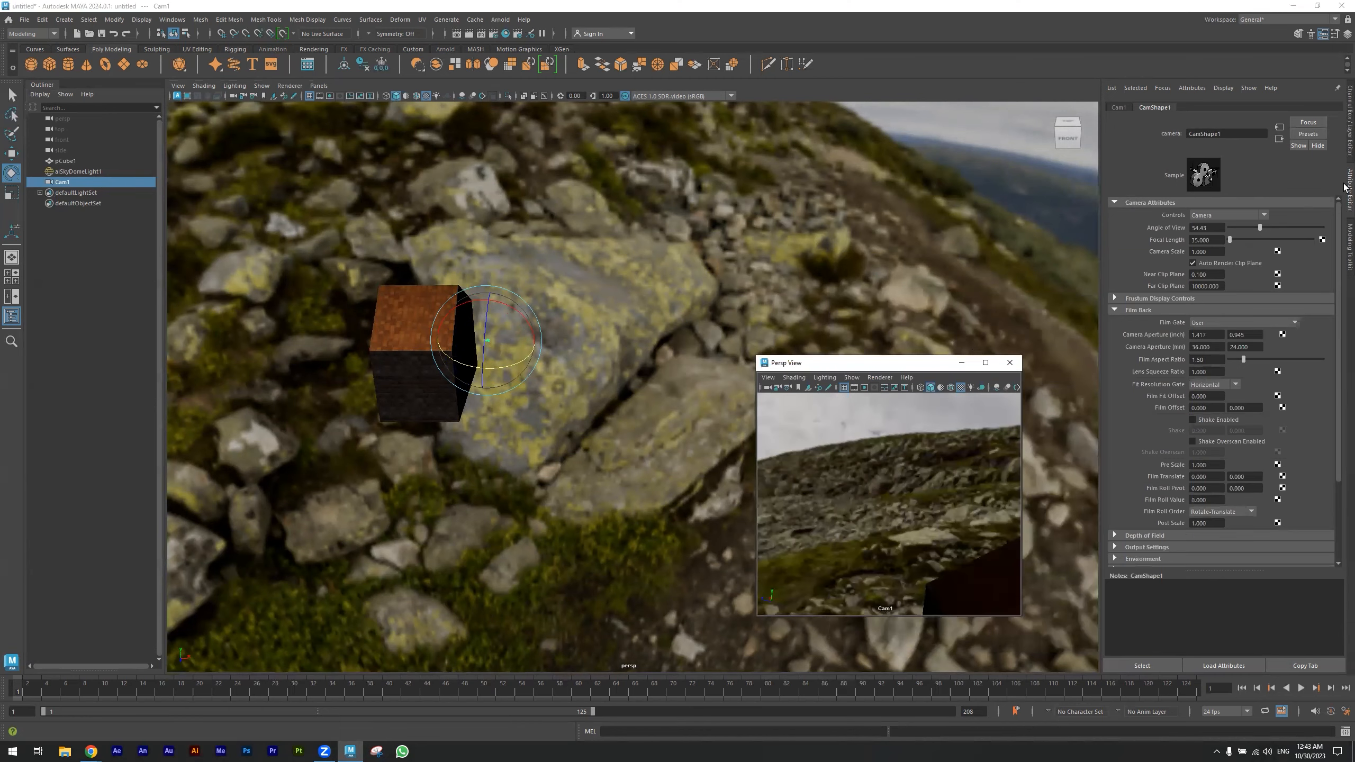
# - Set Cam1's Rotate X, Rotate Y and Rotate Z to 0
pyautogui.click(1349, 139)
pyautogui.moveTo(1293, 144); pyautogui.dragTo(1305, 158)
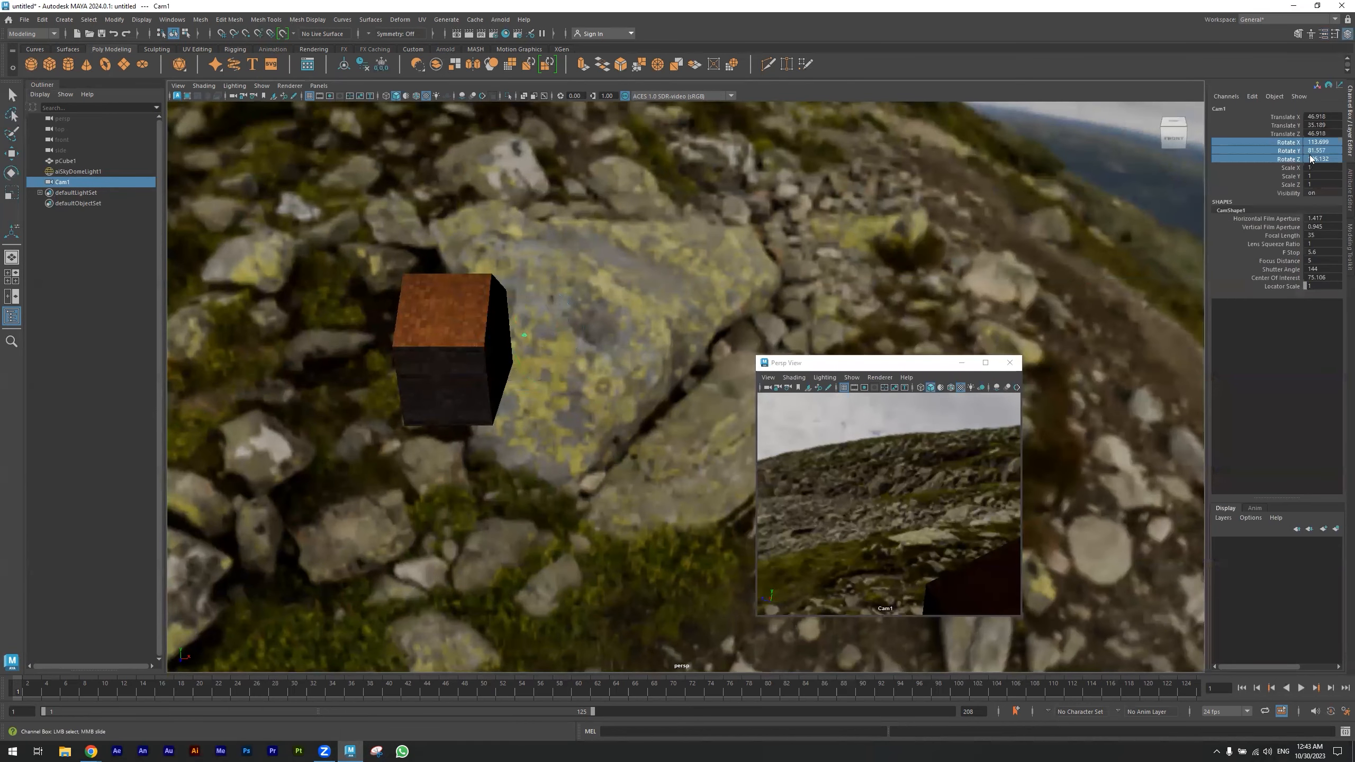
pyautogui.write('0')
pyautogui.press('Return')
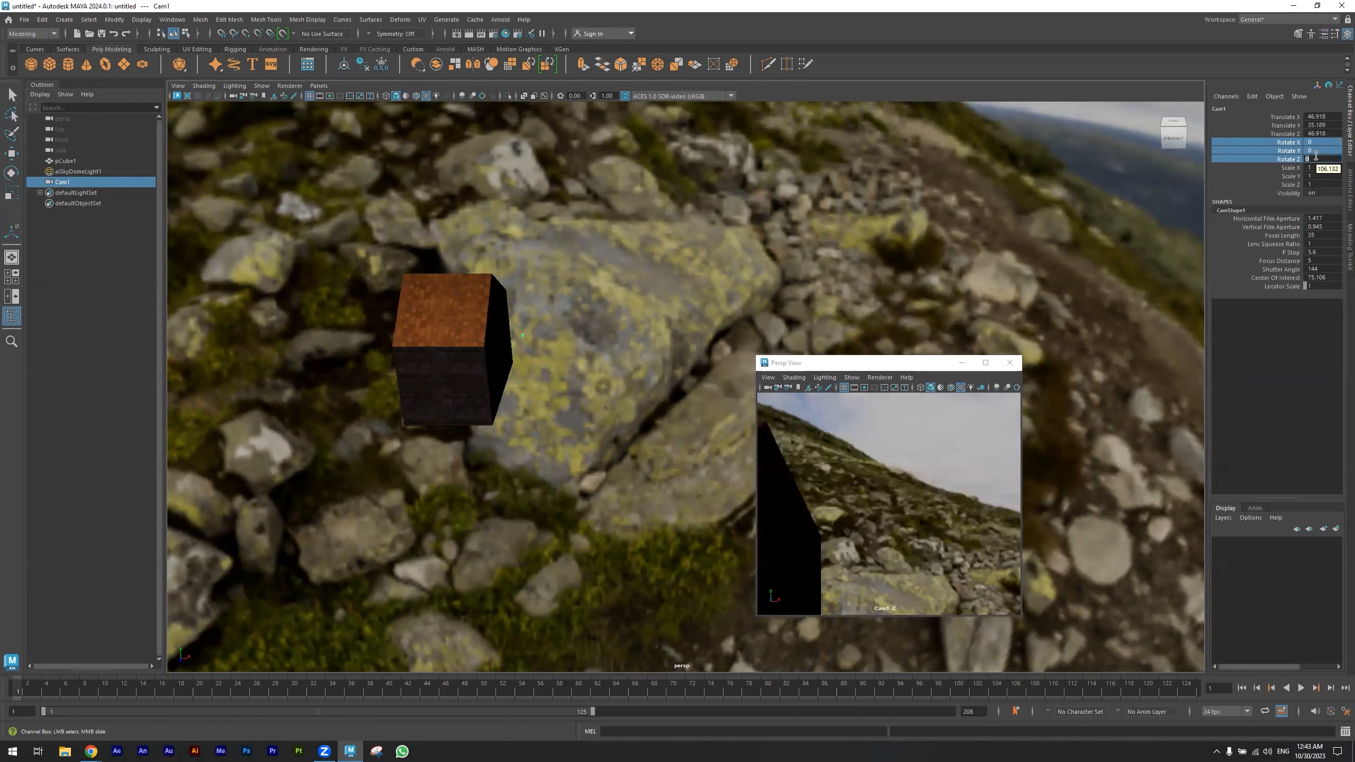
# - Turn Cam1 toward the house with the Rotate tool and set its Rotate Y to 90
pyautogui.press('e')
pyautogui.moveTo(536, 357); pyautogui.dragTo(582, 351)
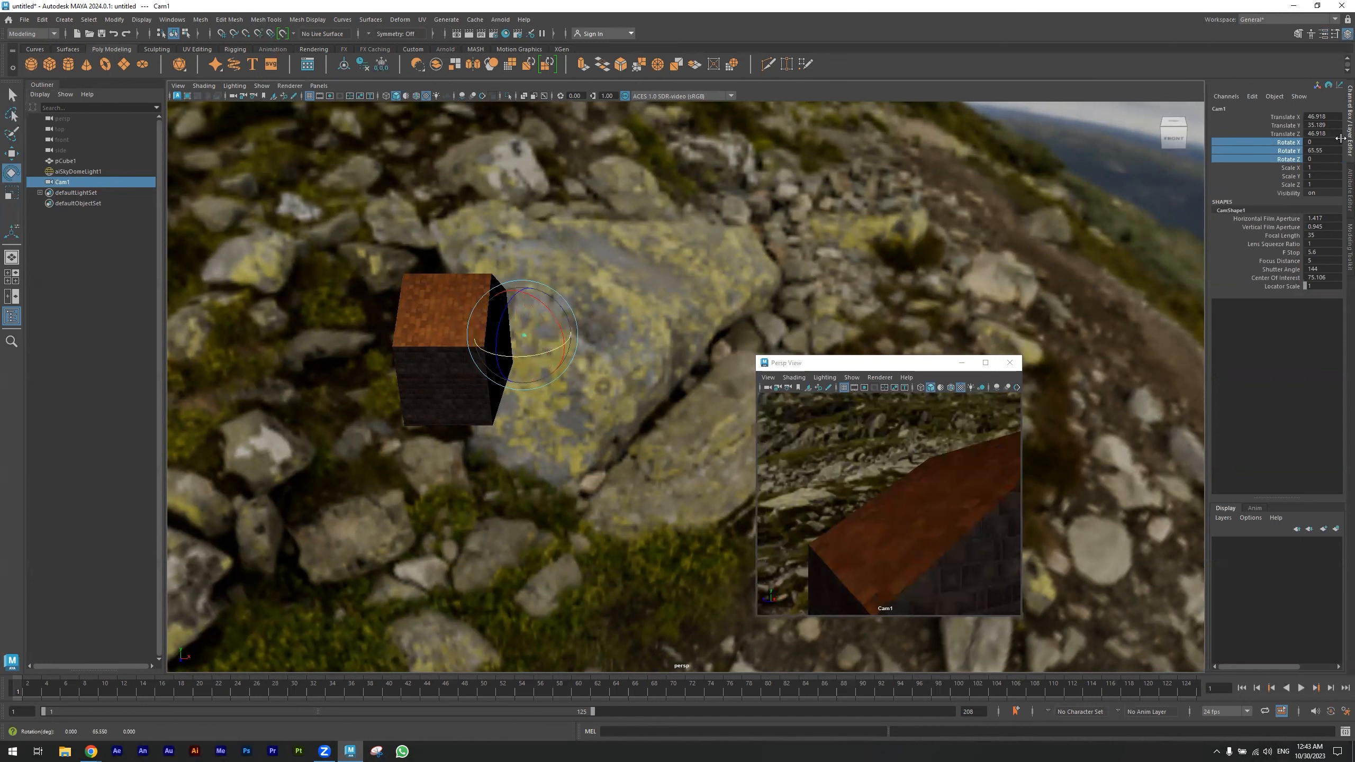
pyautogui.doubleClick(1327, 149)
pyautogui.write('9')
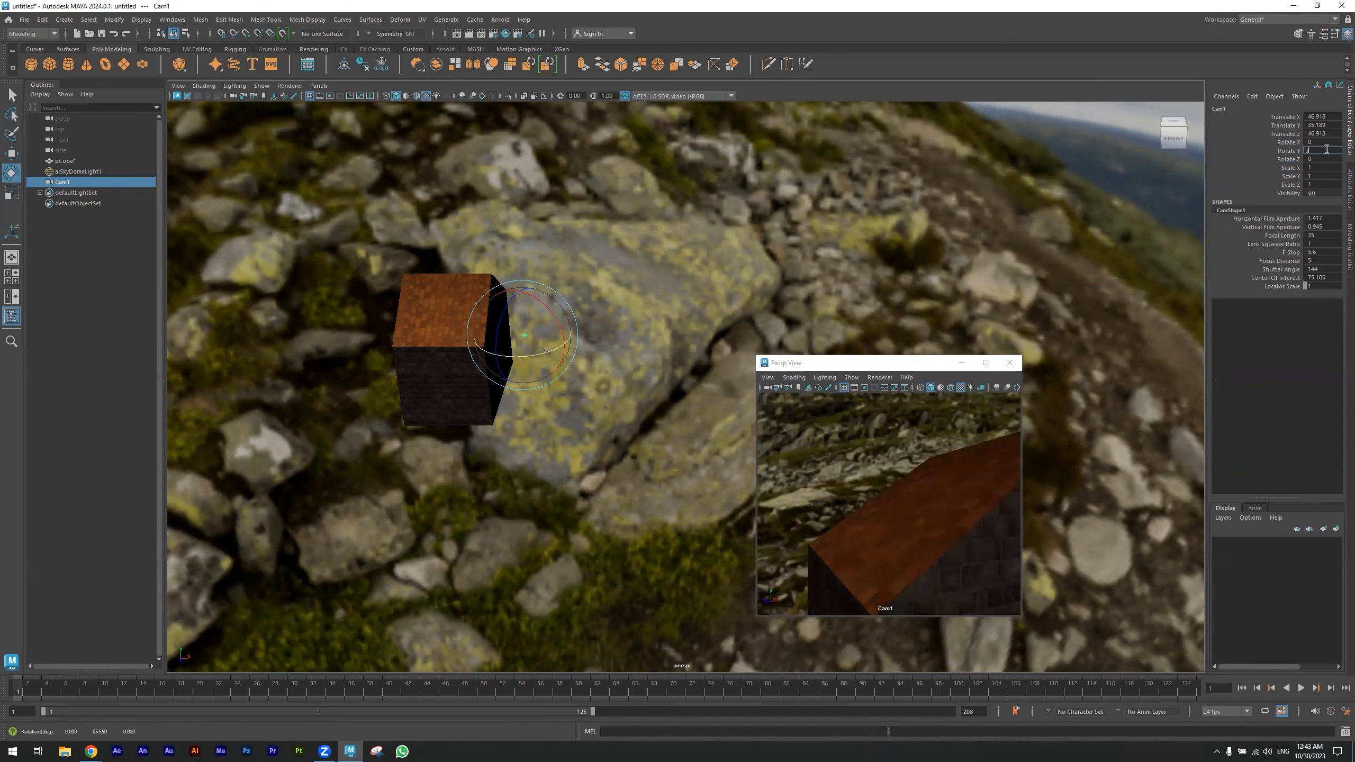
pyautogui.write('0')
pyautogui.press('Return')
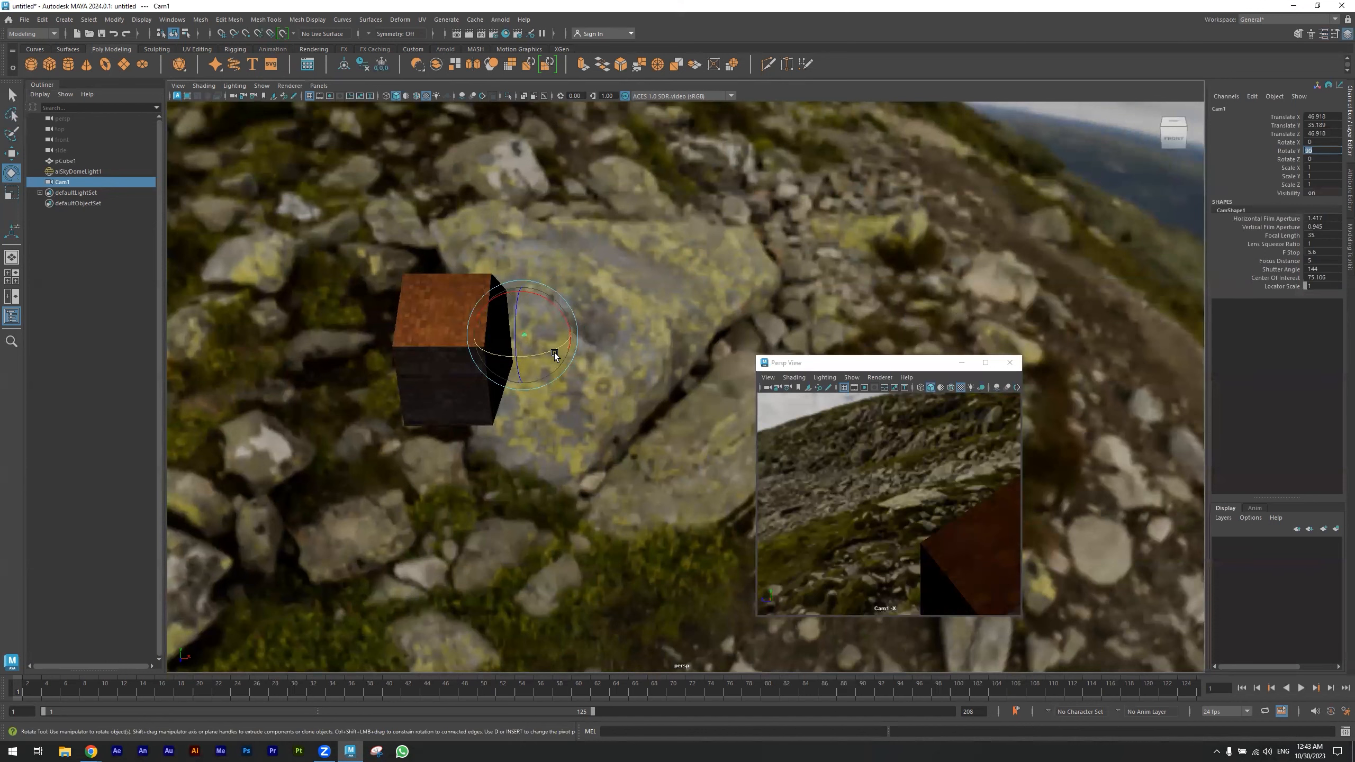
# - Move Cam1 away from the house's gable end to about X 155, Y 84, Z 0.7 and tilt it down about 24 degrees
pyautogui.press('w')
pyautogui.moveTo(557, 339); pyautogui.dragTo(767, 351)
pyautogui.moveTo(735, 288); pyautogui.dragTo(645, 288)
pyautogui.press('e')
pyautogui.keyDown('alt'); pyautogui.moveTo(536, 375); pyautogui.dragTo(656, 380); pyautogui.keyUp('alt')
pyautogui.press('w')
pyautogui.moveTo(775, 210); pyautogui.dragTo(689, 229)
pyautogui.keyDown('alt'); pyautogui.moveTo(675, 295); pyautogui.dragTo(454, 355); pyautogui.keyUp('alt')
# - Show the top view full size with the house and Cam1 in sight, and key Cam1 at frame 1
pyautogui.press('space')
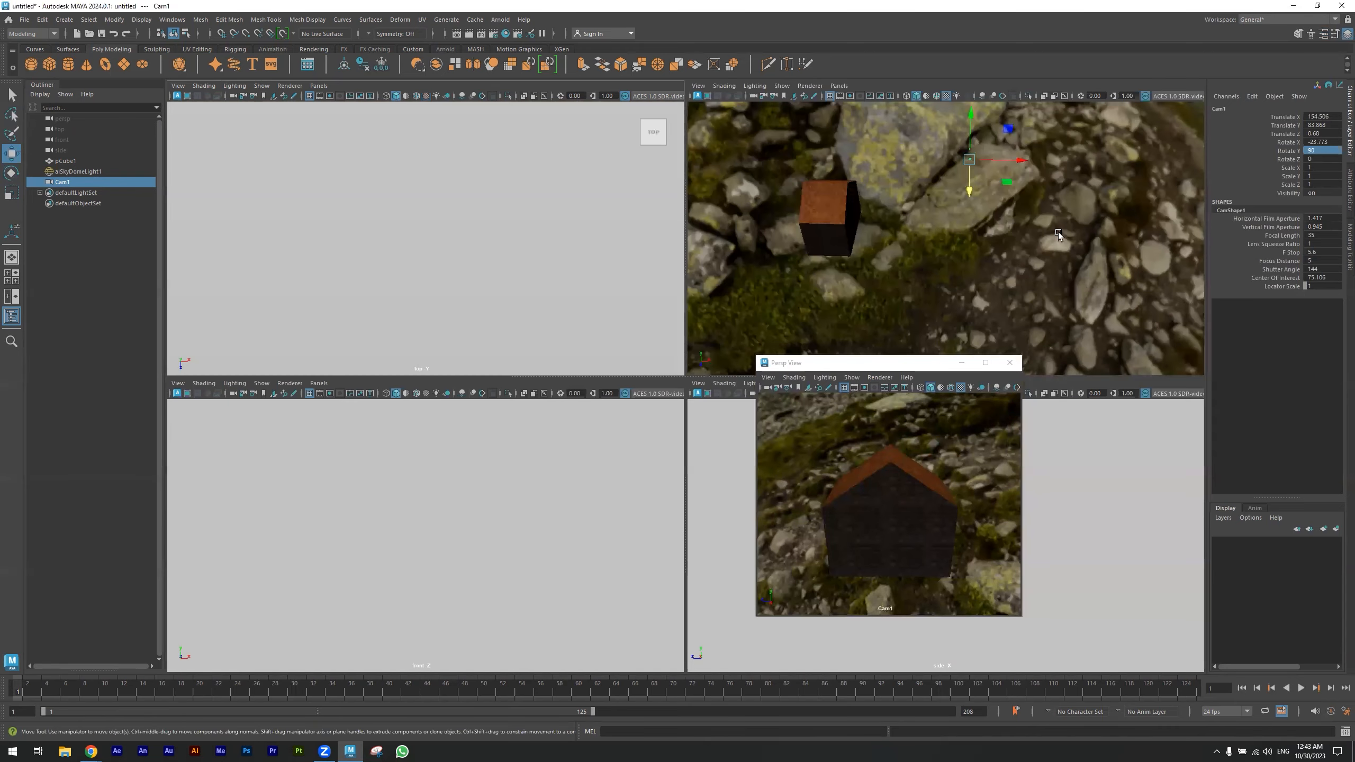
pyautogui.scroll(-6, 419, 280)
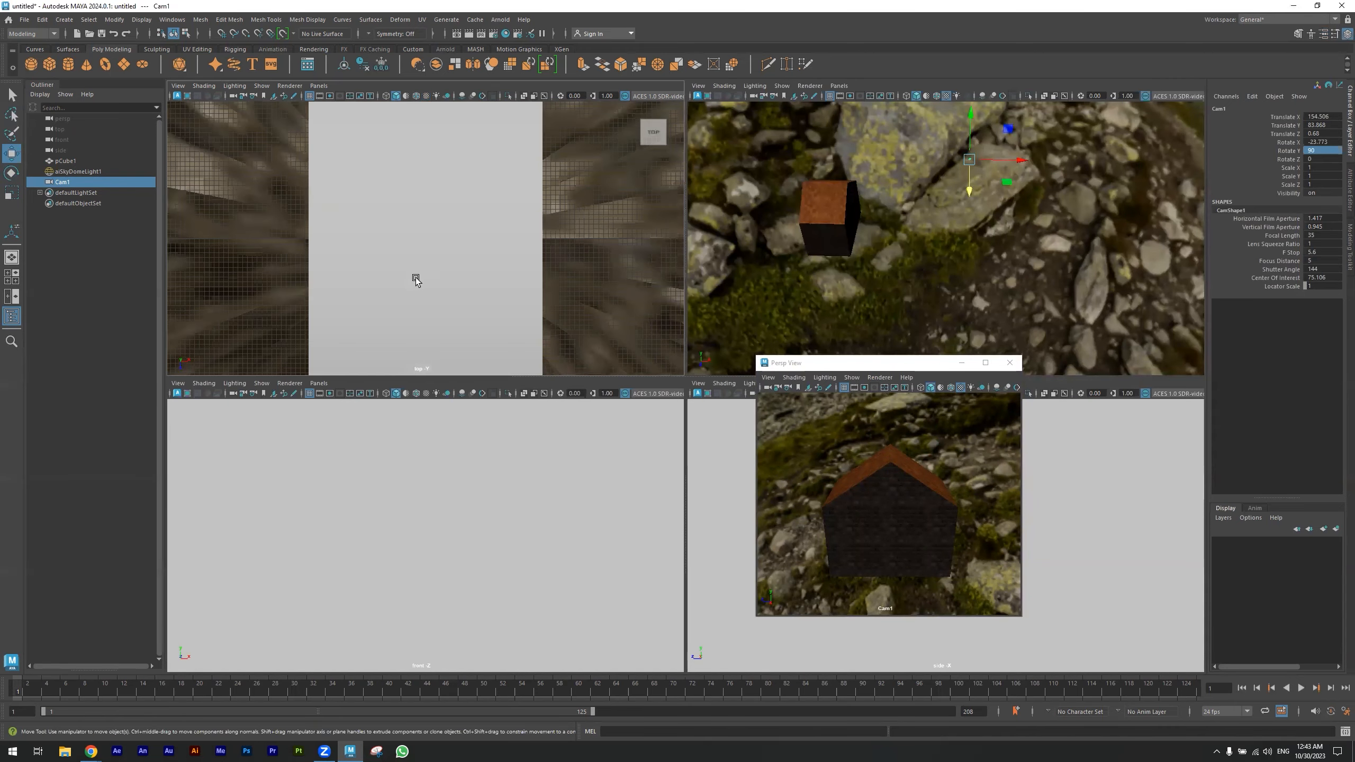
pyautogui.press('space')
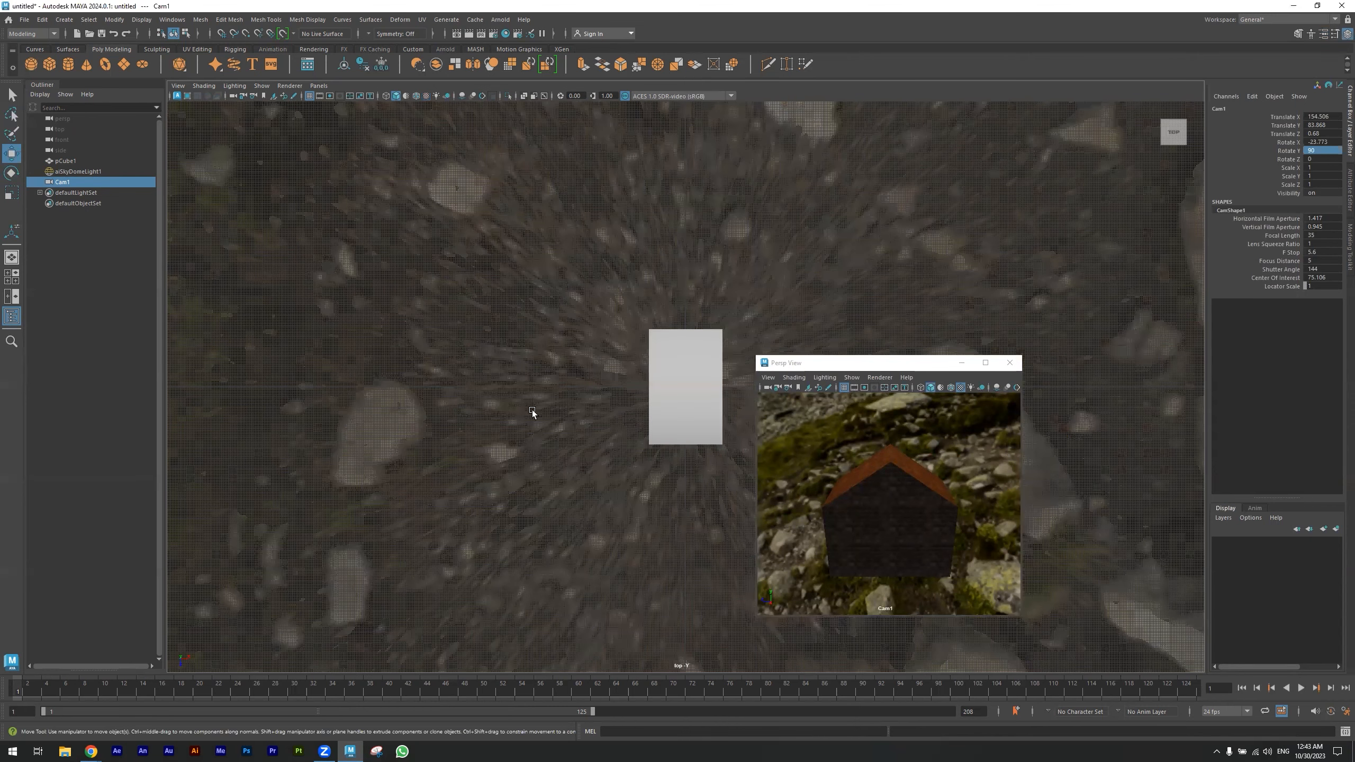
pyautogui.press('f')
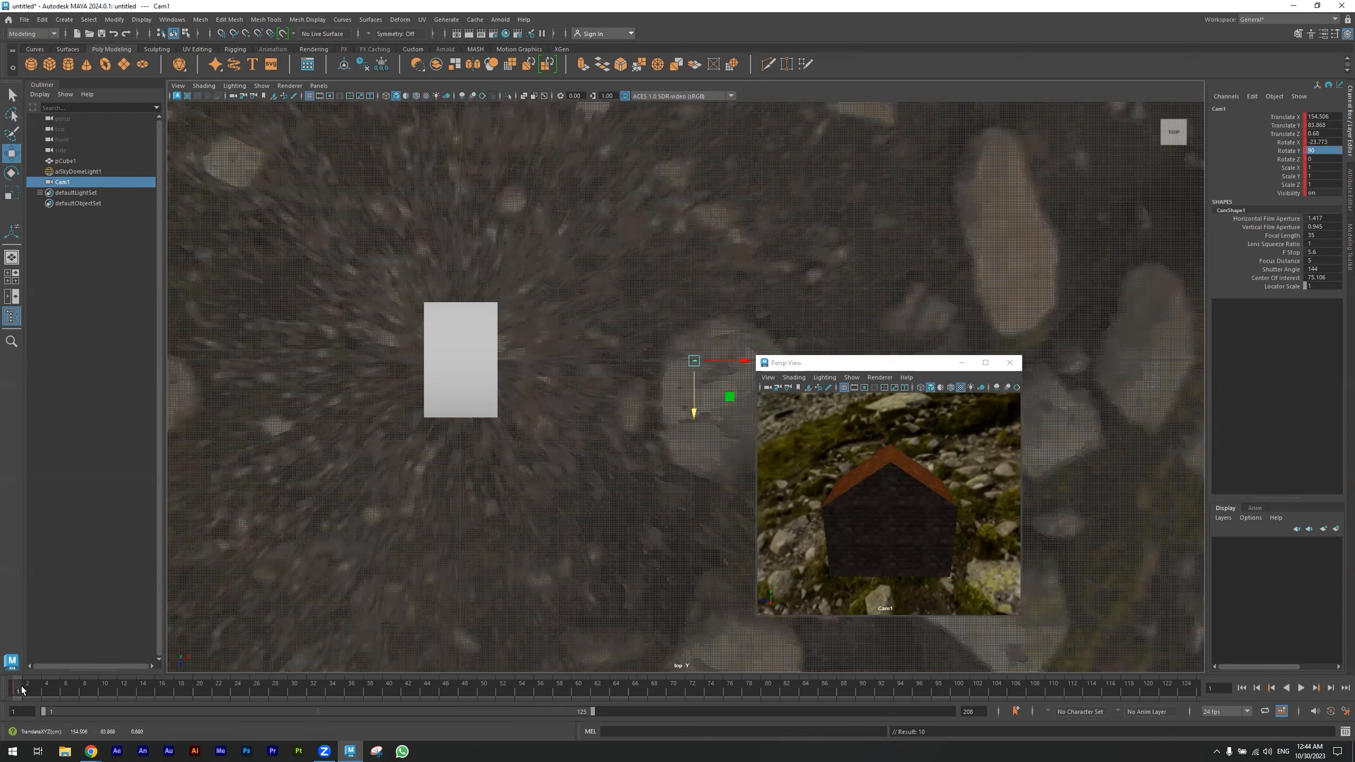
pyautogui.moveTo(729, 396); pyautogui.dragTo(546, 190)
pyautogui.press('e')
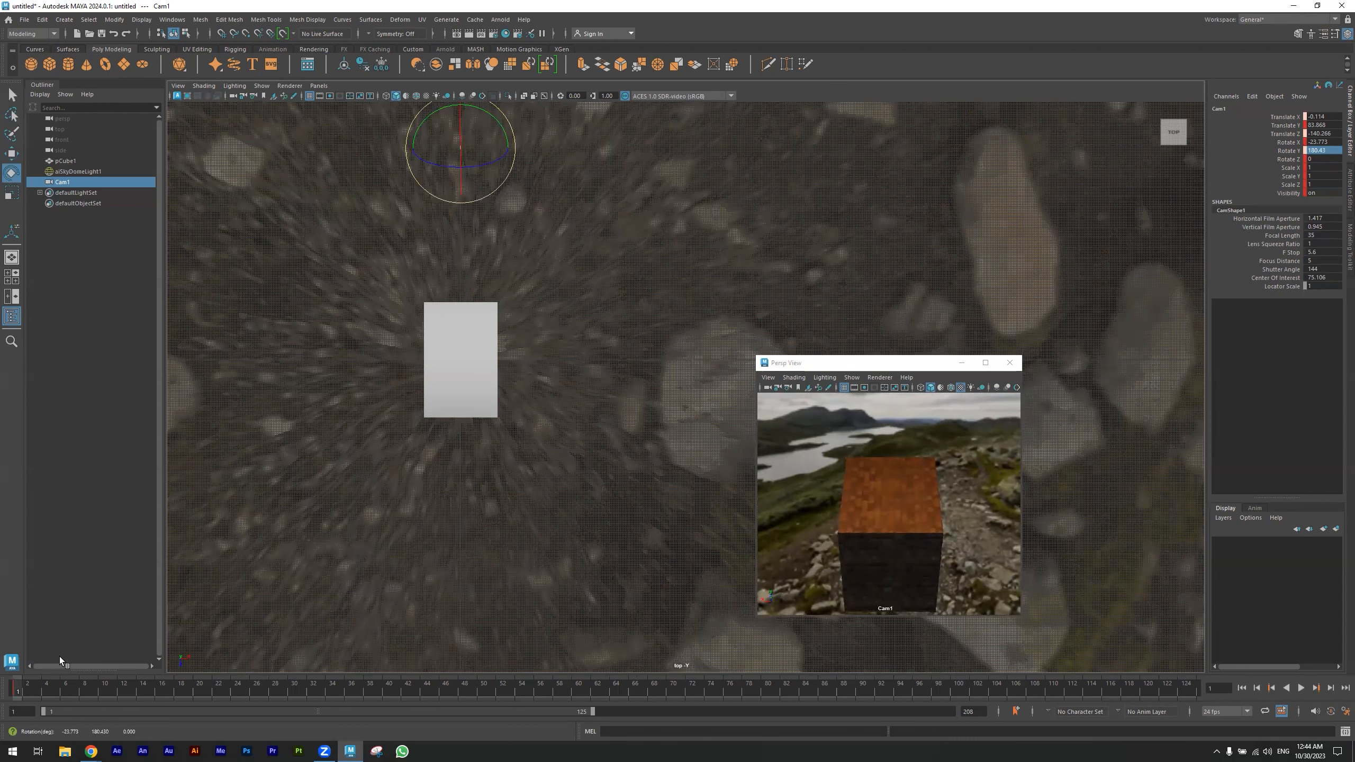
pyautogui.hotkey('ctrl', 'z')
pyautogui.hotkey('ctrl', 'z')
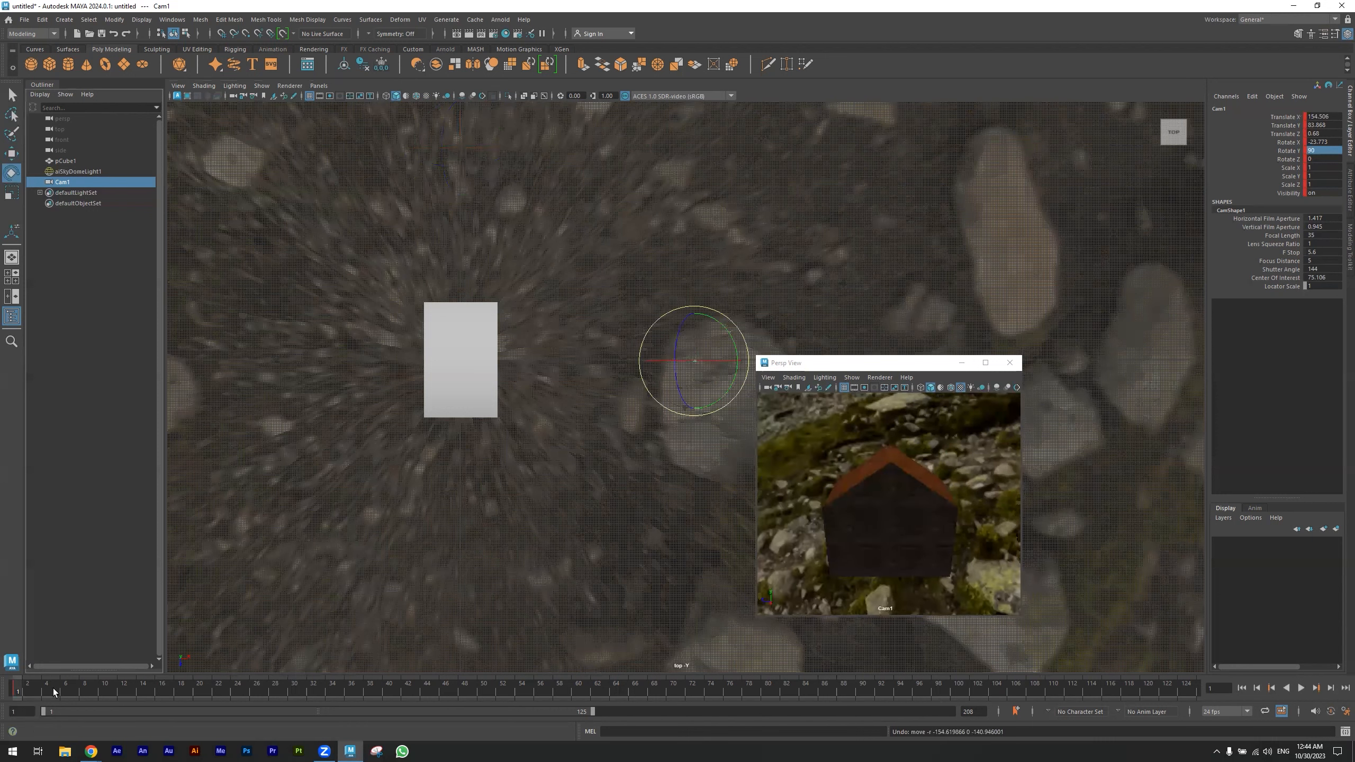
# - At frame 10, move Cam1 to about X -0.5, Z -135, turn it to face the house at about Rotate Y 181, and key it
pyautogui.hotkey('alt', 'v')
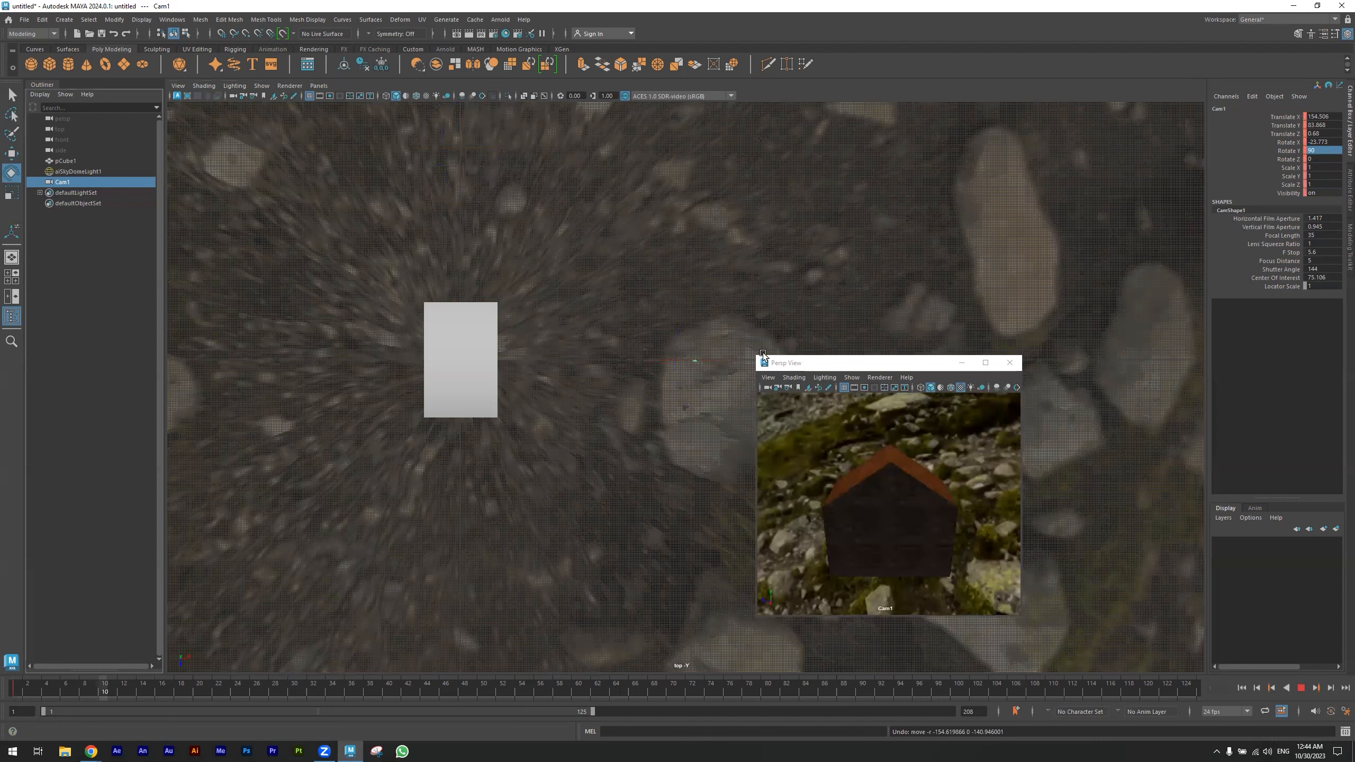
pyautogui.hotkey('alt', 'v')
pyautogui.press('w')
pyautogui.moveTo(707, 372); pyautogui.dragTo(572, 163)
pyautogui.press('e')
pyautogui.press('s')
# - At frame 20, move Cam1 to about X -148, Z -1, turn it to about Rotate Y 273 facing the house, and key it
pyautogui.click(199, 690)
pyautogui.press('w')
pyautogui.moveTo(493, 192); pyautogui.dragTo(320, 303, button='middle')
pyautogui.press('e')
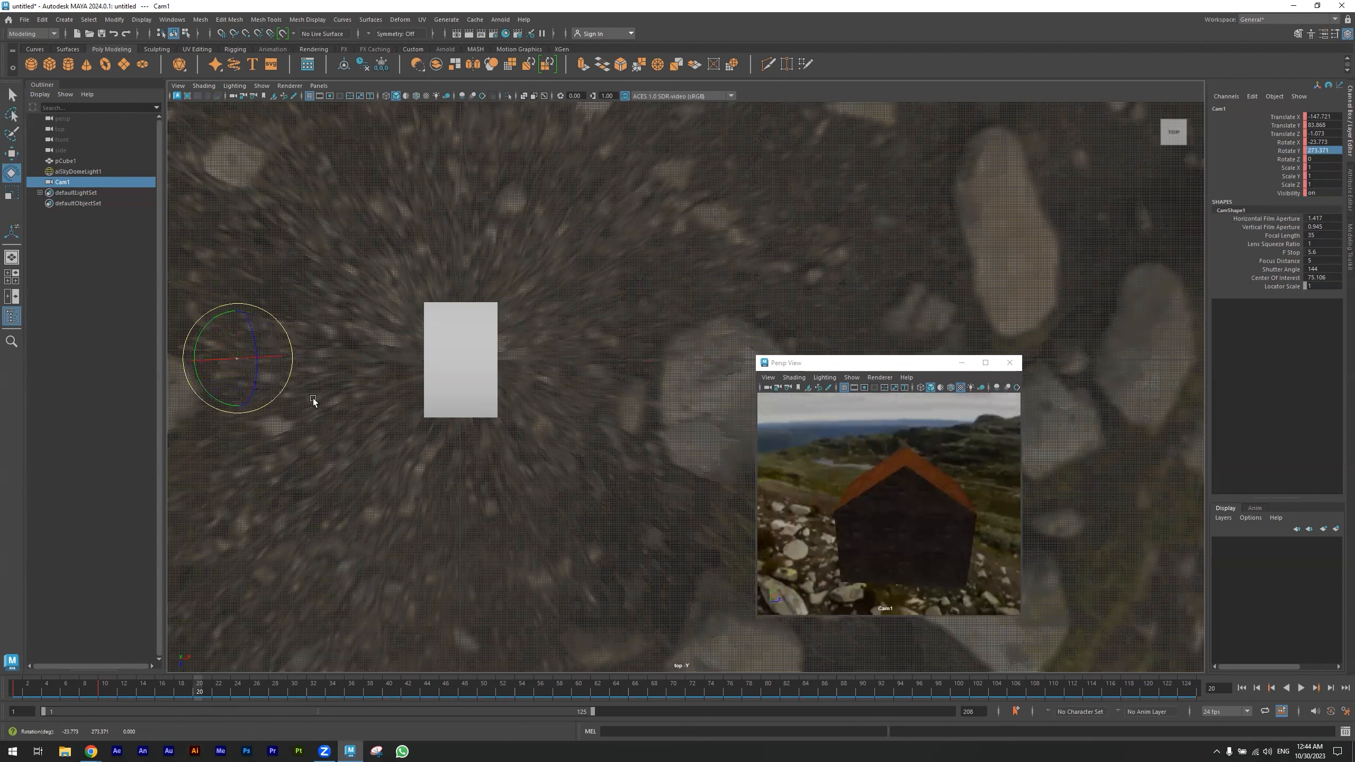
pyautogui.press('s')
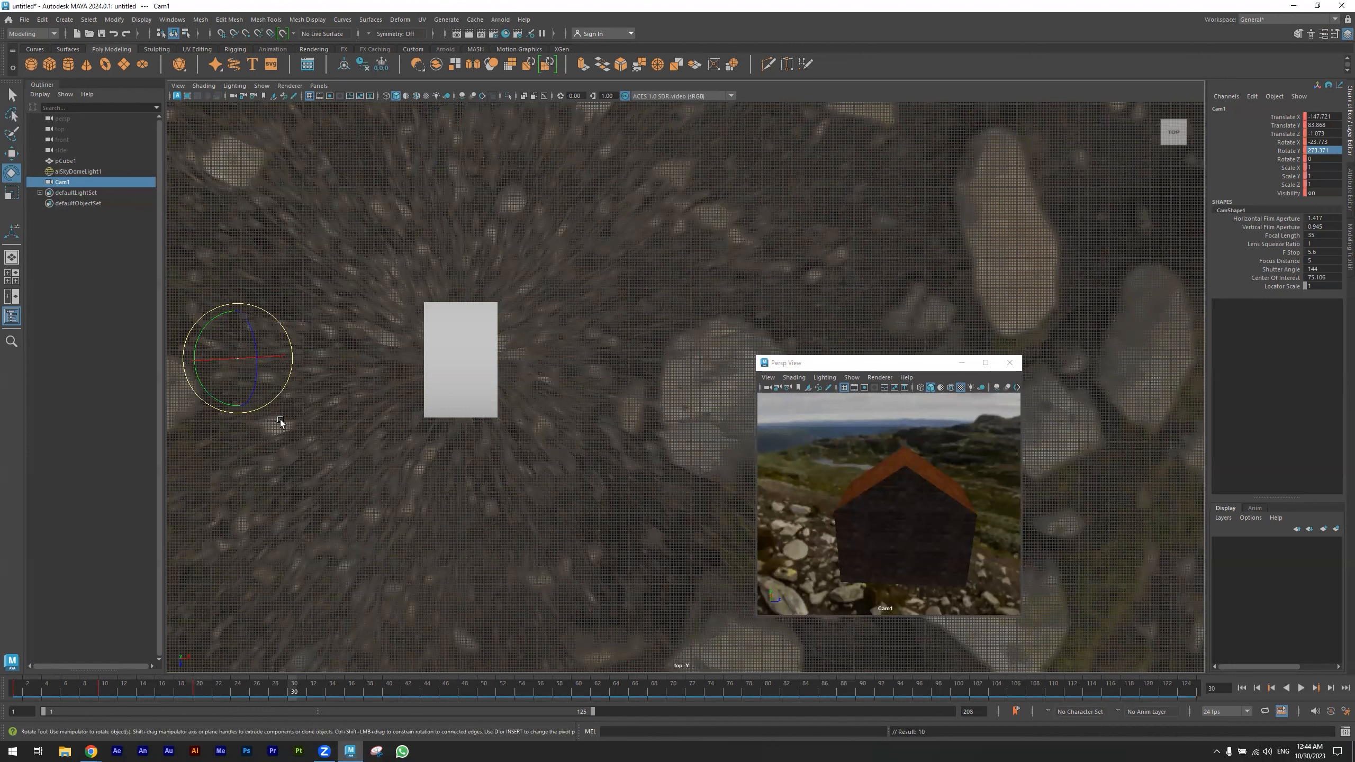
# - At frame 30, move Cam1 to about X -1.5, Z 105, turn it to face the house, and key it
pyautogui.press('w')
pyautogui.moveTo(477, 539); pyautogui.dragTo(496, 548, button='middle')
pyautogui.moveTo(494, 555); pyautogui.dragTo(498, 450)
pyautogui.press('e')
pyautogui.moveTo(499, 450); pyautogui.dragTo(432, 547)
pyautogui.press('s')
# - At frame 40, move Cam1 to about X 113, Z 14, turn it to about Rotate Y 449 facing the house, and key it
pyautogui.click(382, 689)
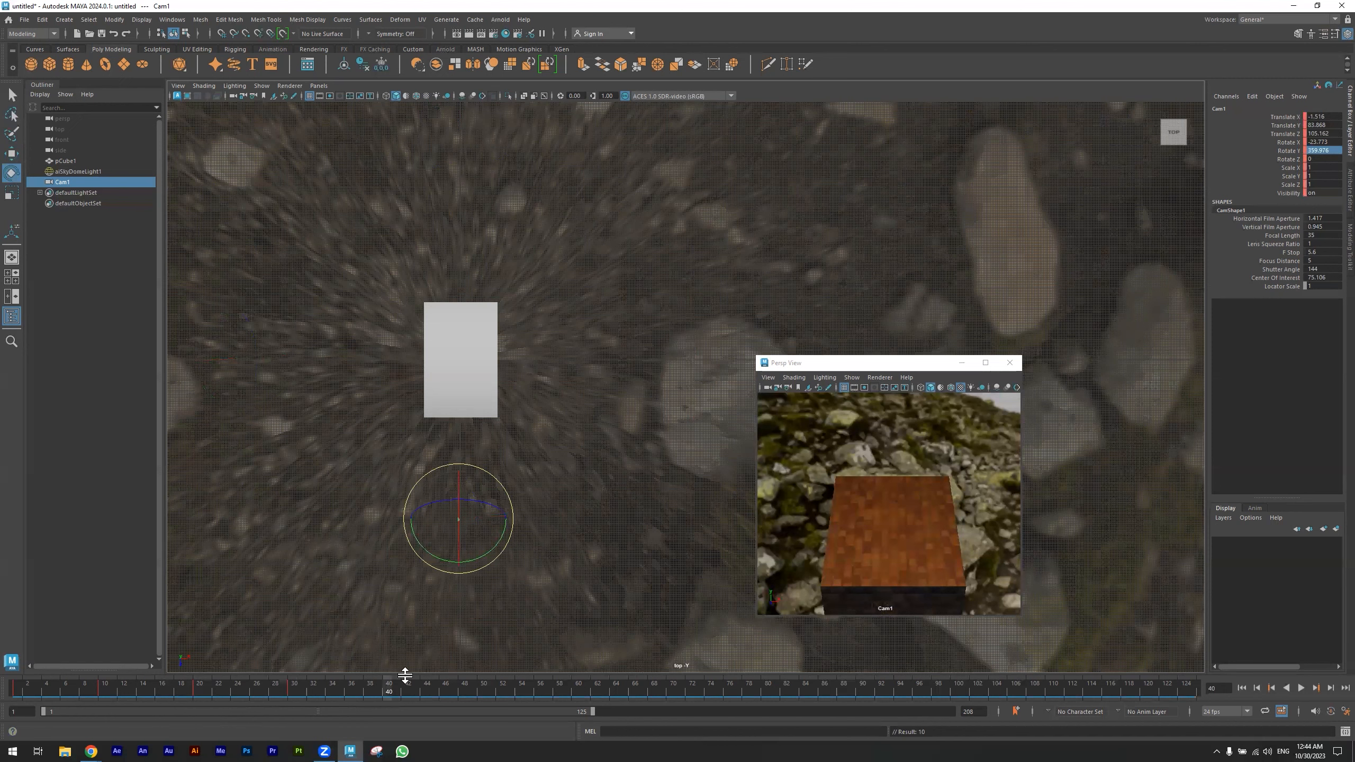
pyautogui.press('w')
pyautogui.moveTo(485, 553); pyautogui.dragTo(718, 383)
pyautogui.press('e')
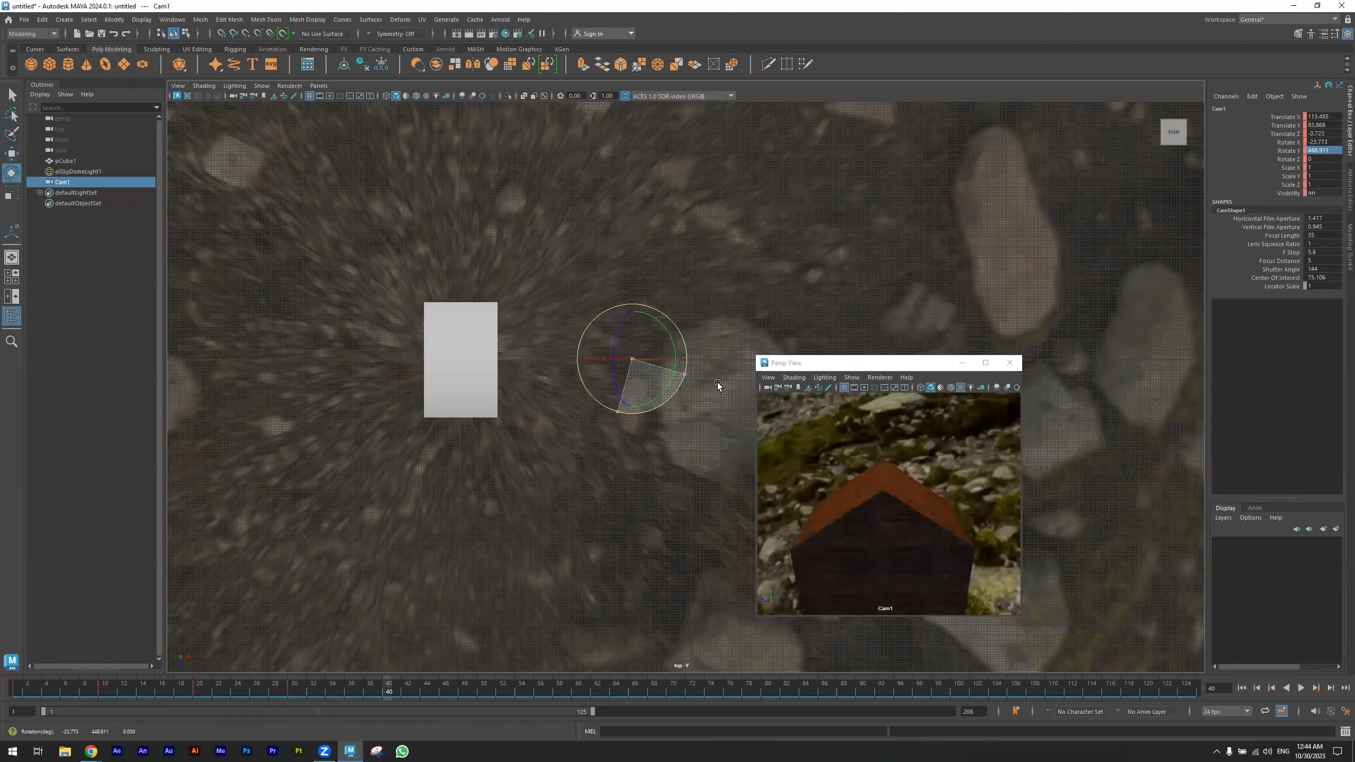
pyautogui.press('w')
pyautogui.moveTo(632, 406); pyautogui.dragTo(628, 432)
pyautogui.press('s')
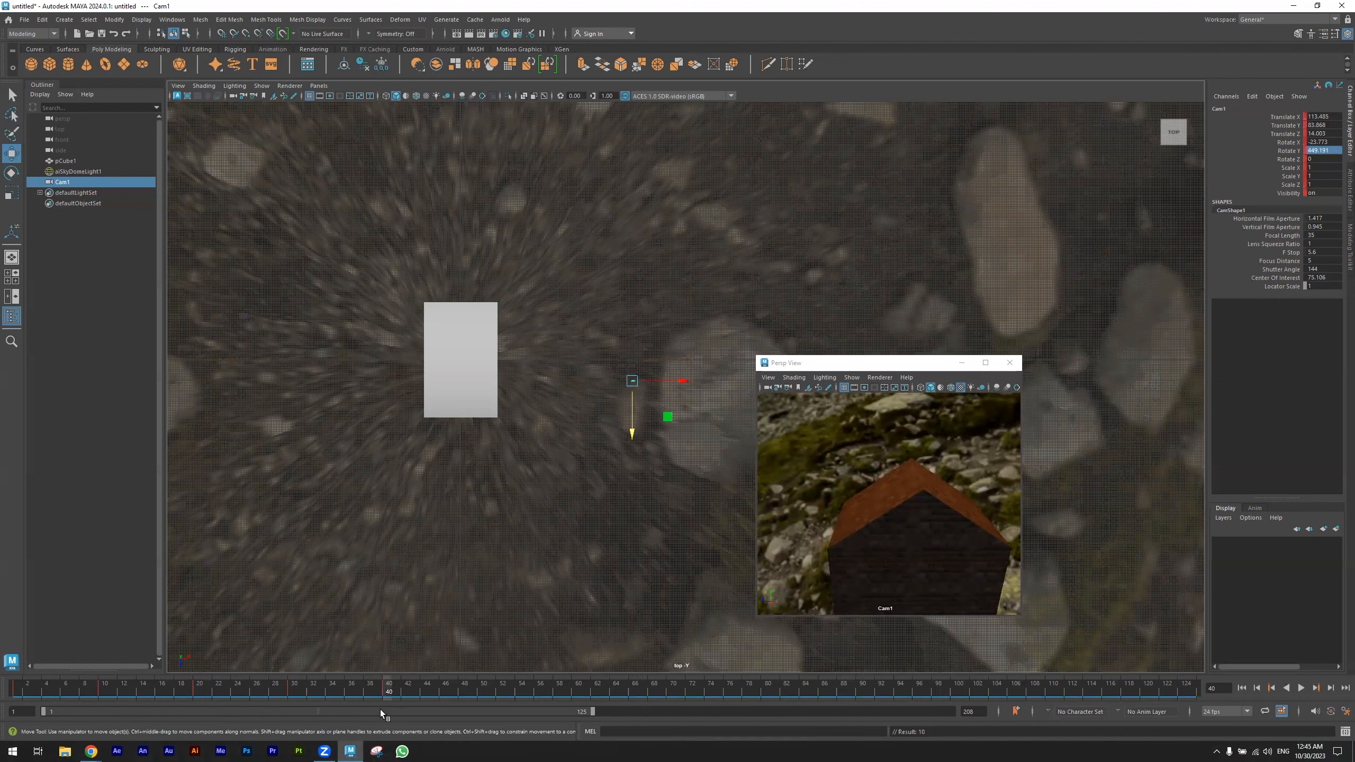
# - Scrub the timeline back to frame 1 to review Cam1's orbit around the house
pyautogui.click(360, 690)
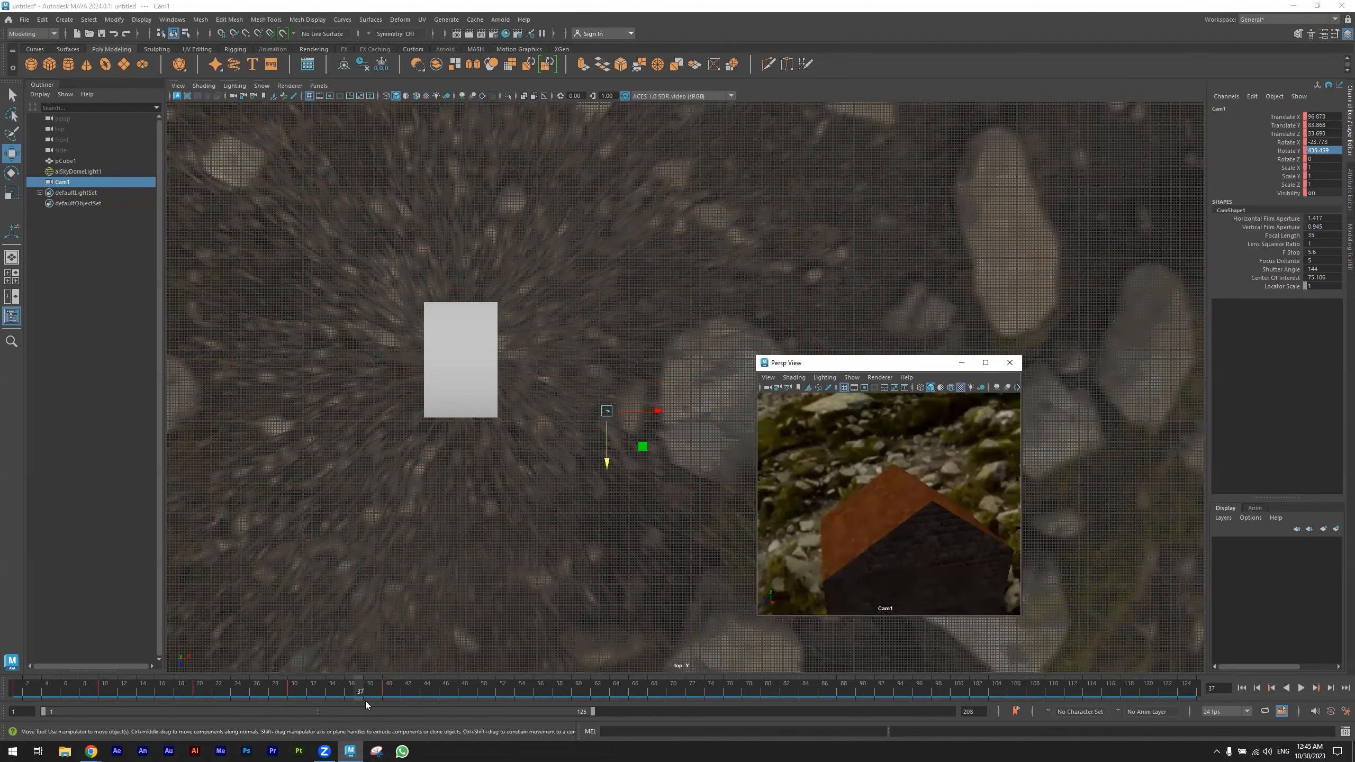
pyautogui.moveTo(407, 686); pyautogui.dragTo(12, 658)
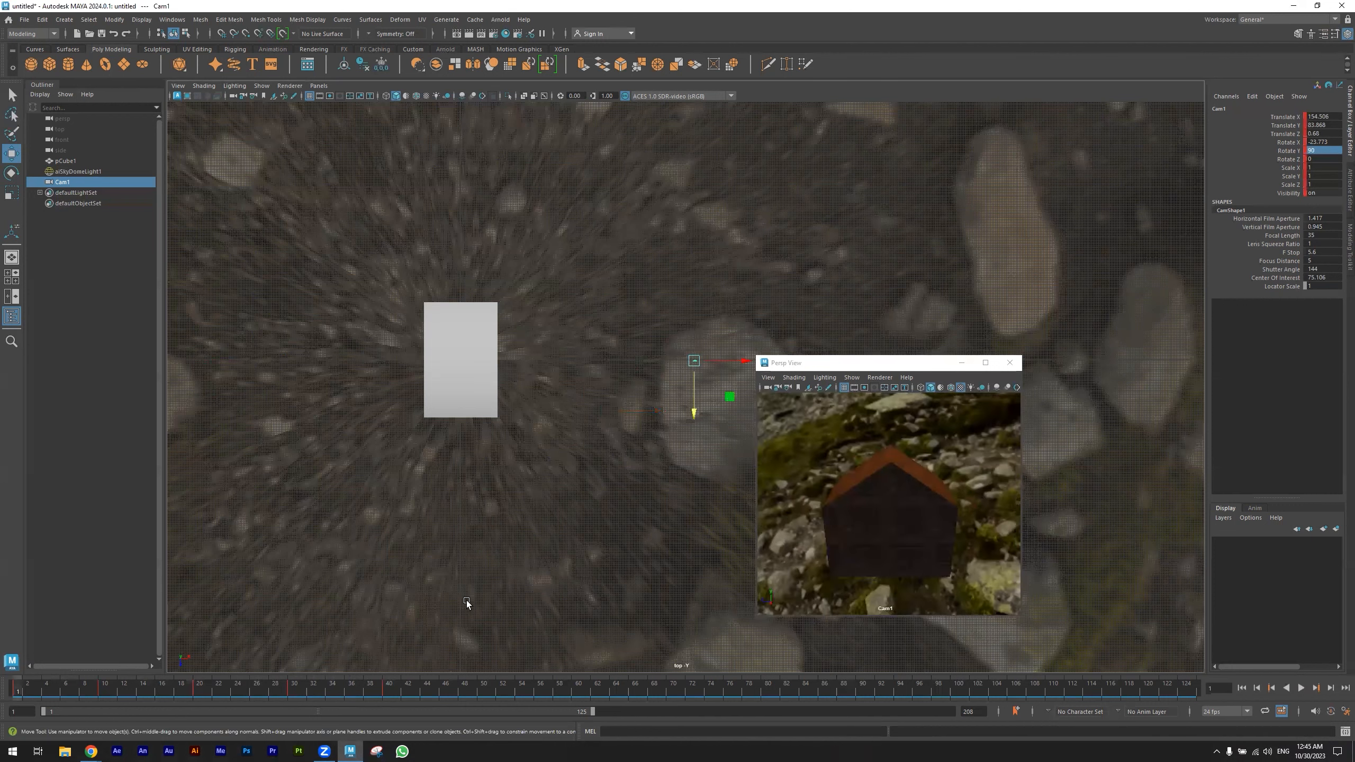
# - Switch the main viewport to the persp camera and lower Cam1 to about Y 69 at frame 1
pyautogui.press('space')
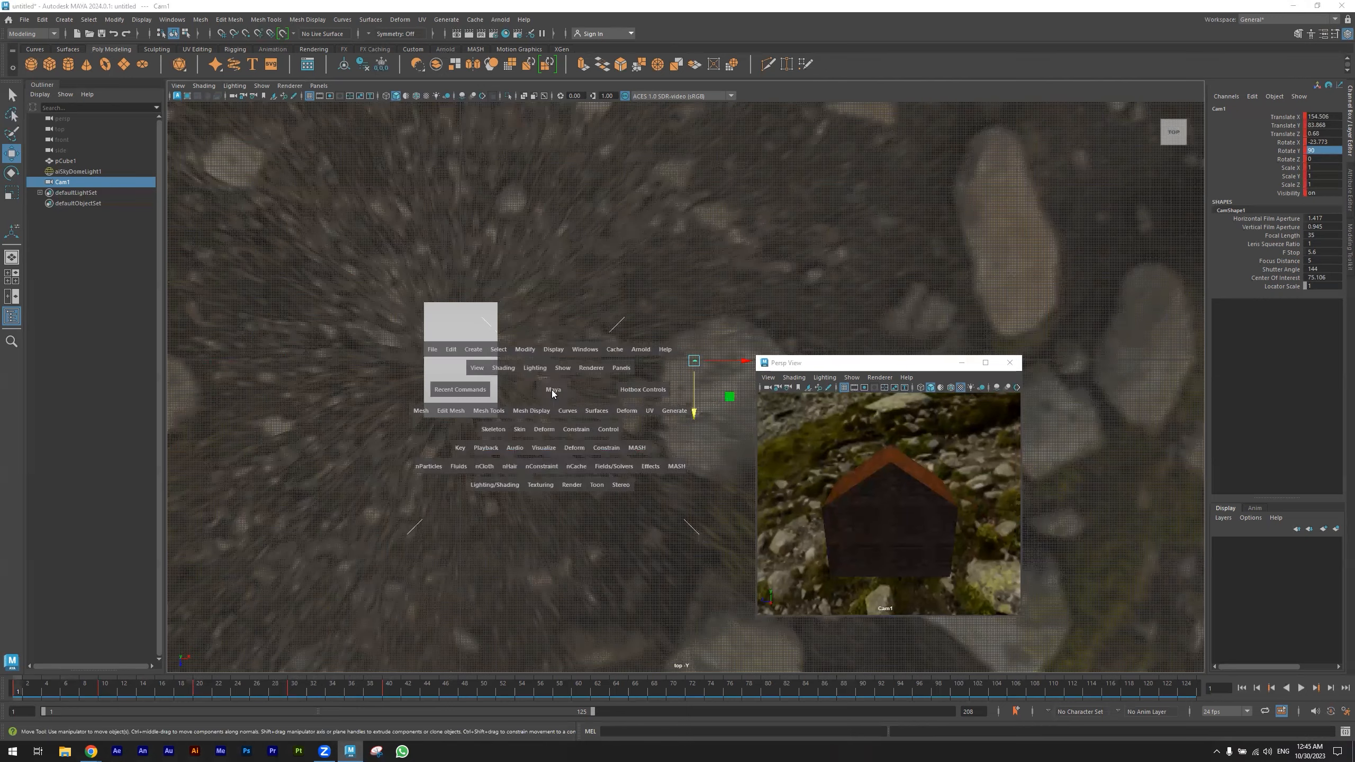
pyautogui.press('space')
pyautogui.keyDown('alt'); pyautogui.moveTo(499, 391); pyautogui.dragTo(727, 185); pyautogui.keyUp('alt')
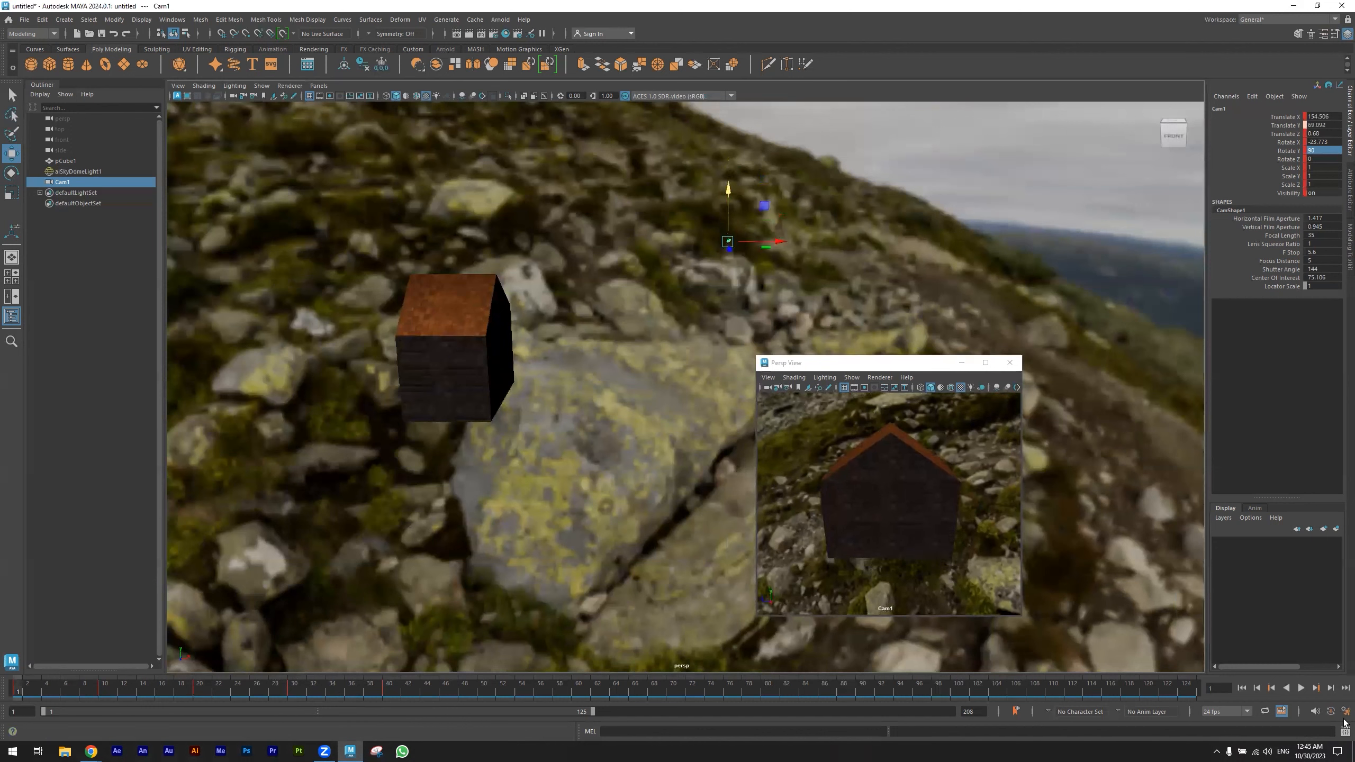
# - Try to lower Cam1 at keyframes 10 and 20, and to lower it and pull it back from the house at keyframe 30
pyautogui.click(1316, 689)
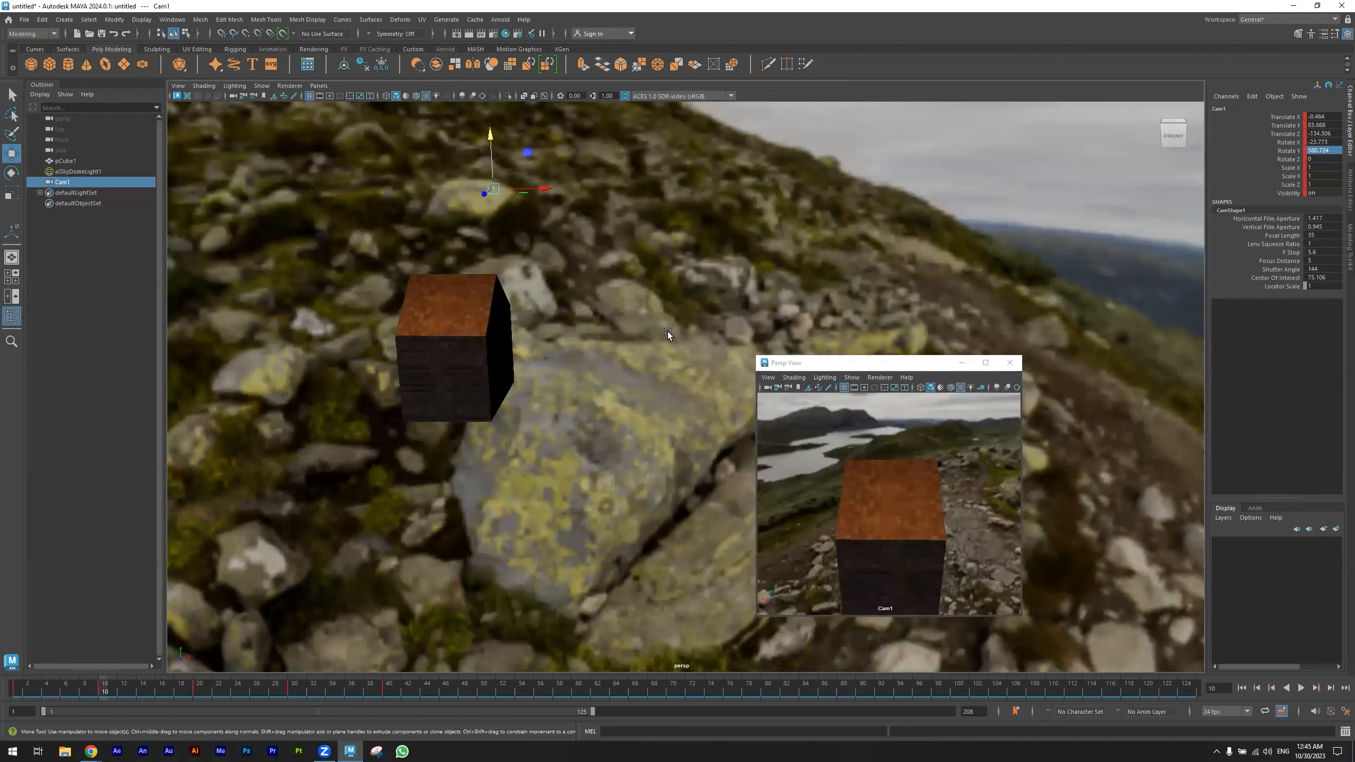
pyautogui.moveTo(491, 135); pyautogui.dragTo(491, 161)
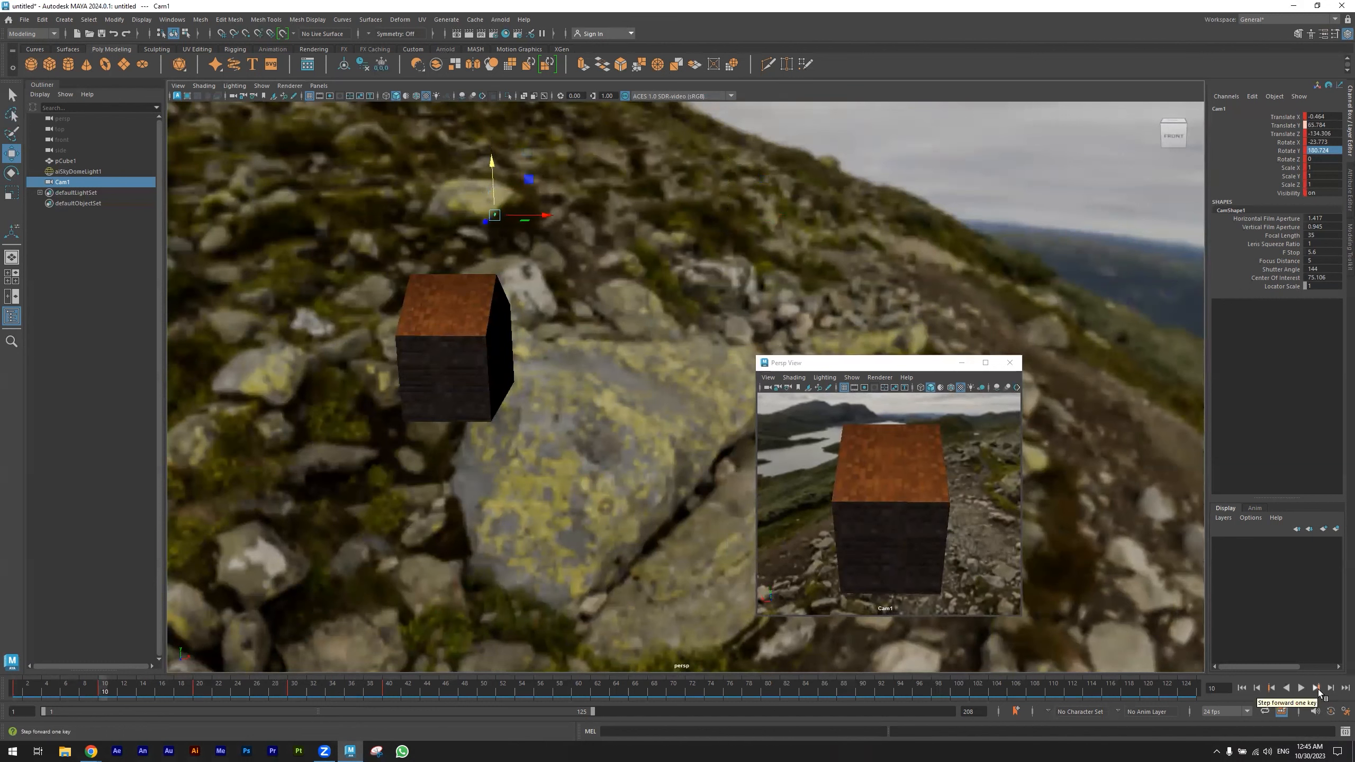
pyautogui.click(1317, 688)
pyautogui.moveTo(179, 161); pyautogui.dragTo(180, 189)
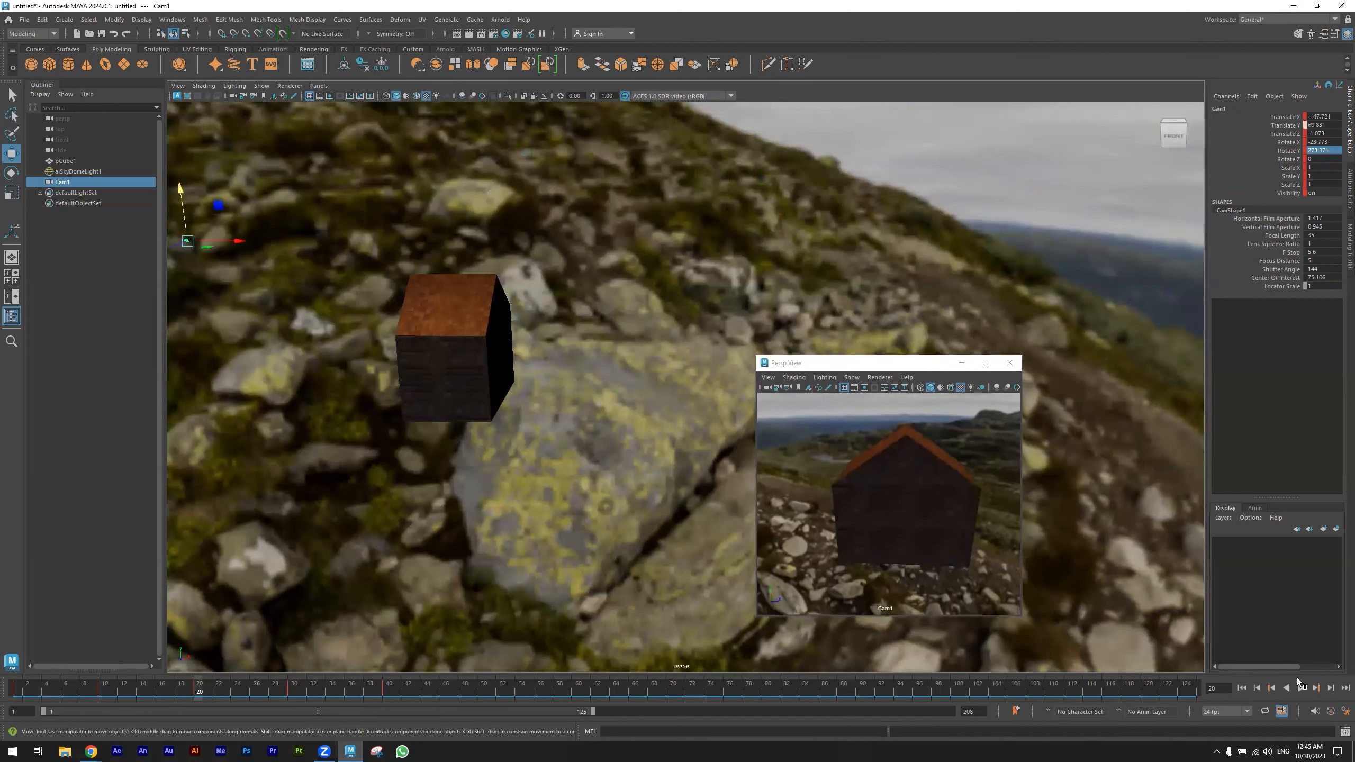
pyautogui.click(1317, 688)
pyautogui.moveTo(387, 189); pyautogui.dragTo(365, 377)
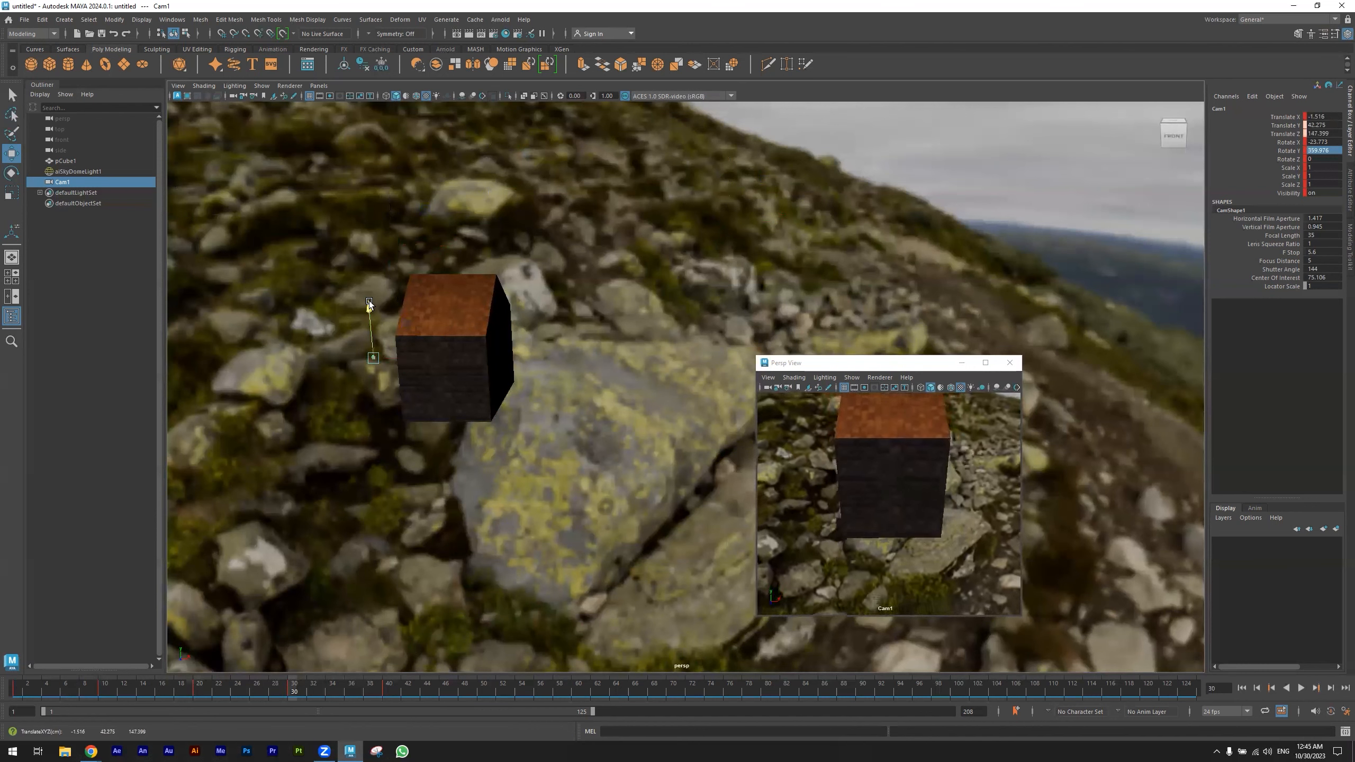
pyautogui.moveTo(369, 304); pyautogui.dragTo(365, 261)
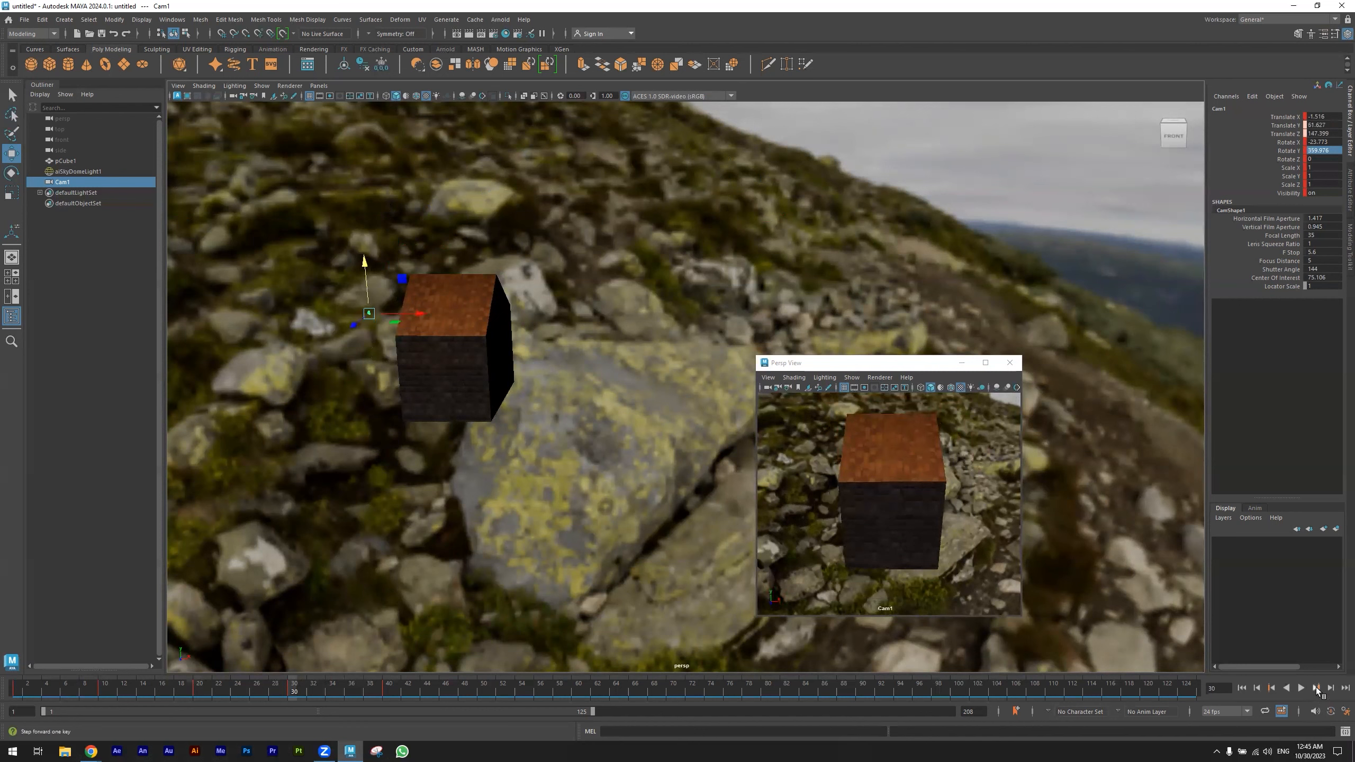
# - At frame 40, move Cam1 to about X 160, Y 66, Z 0.5 and key it, and turn on automatic keyframing
pyautogui.click(1317, 690)
pyautogui.moveTo(656, 157); pyautogui.dragTo(706, 200)
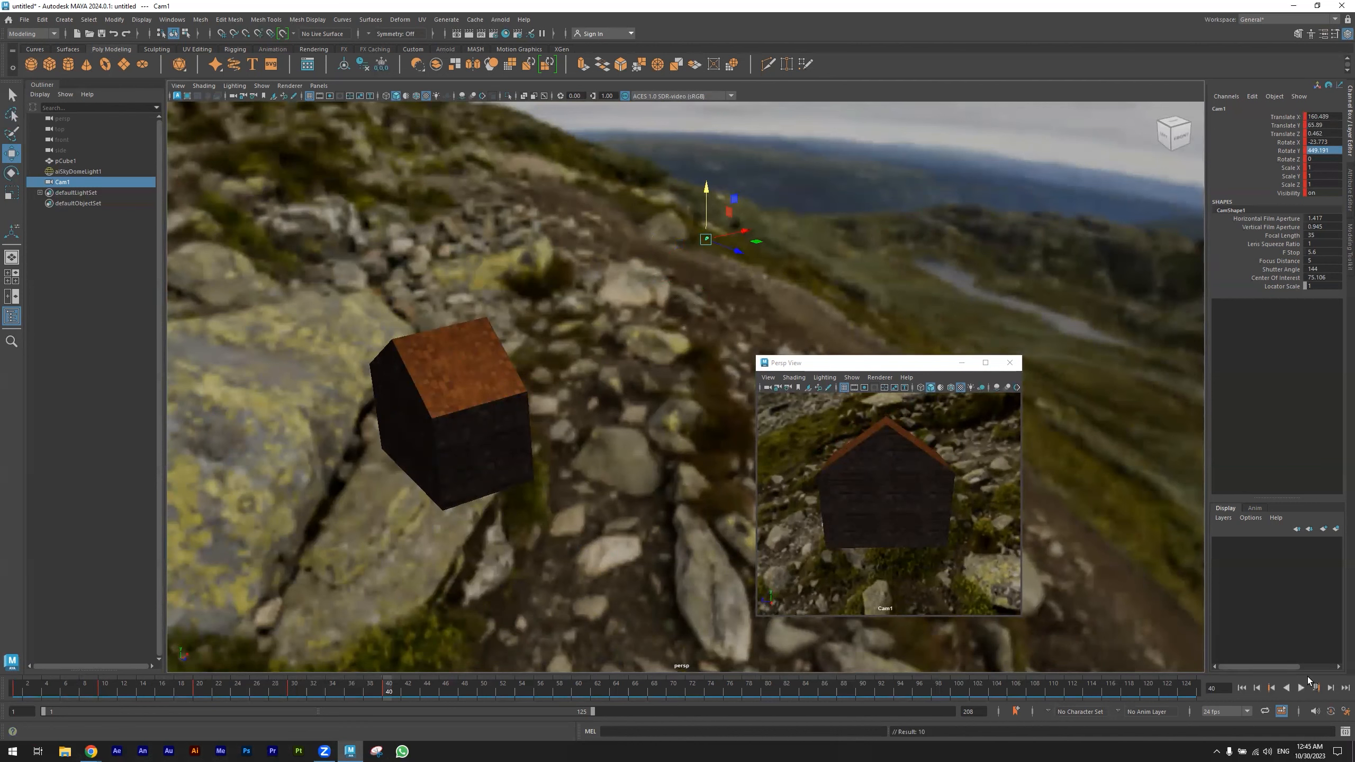
pyautogui.click(1346, 712)
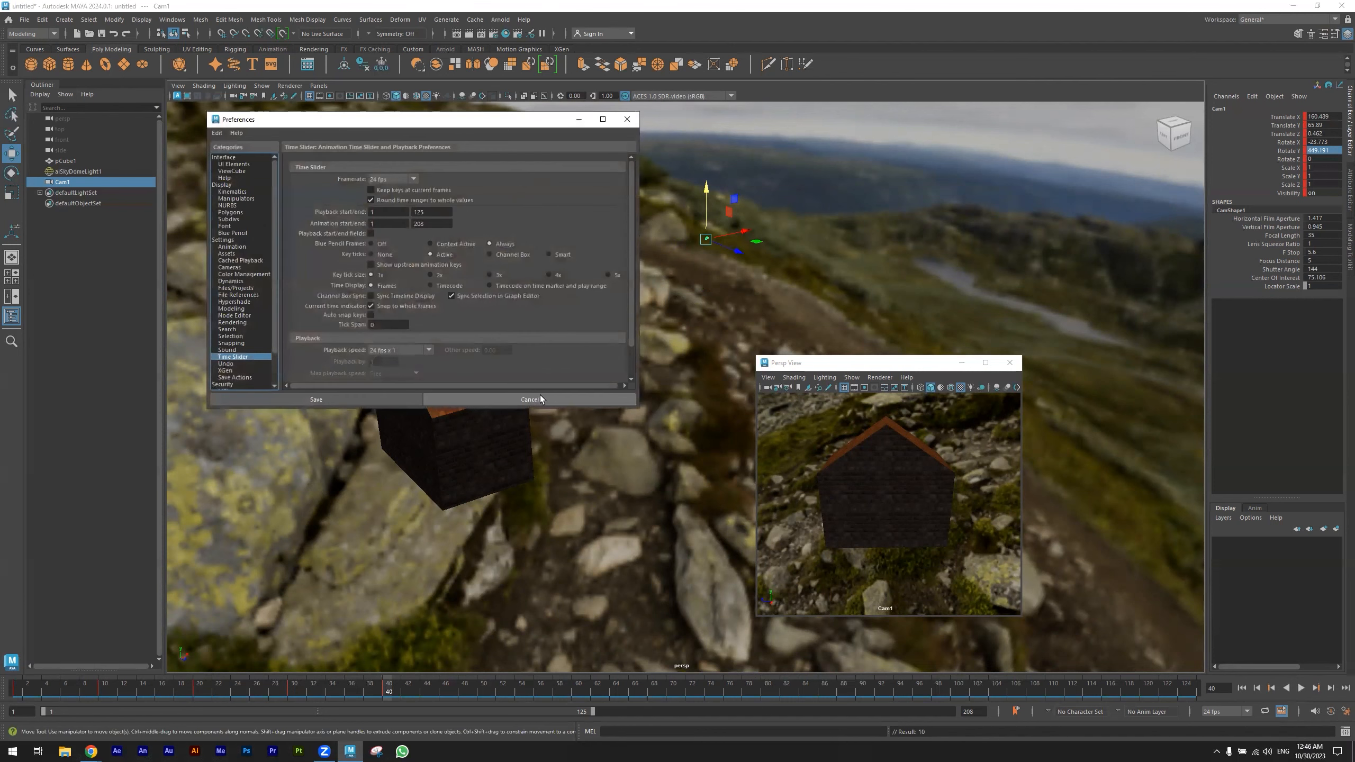
pyautogui.click(555, 401)
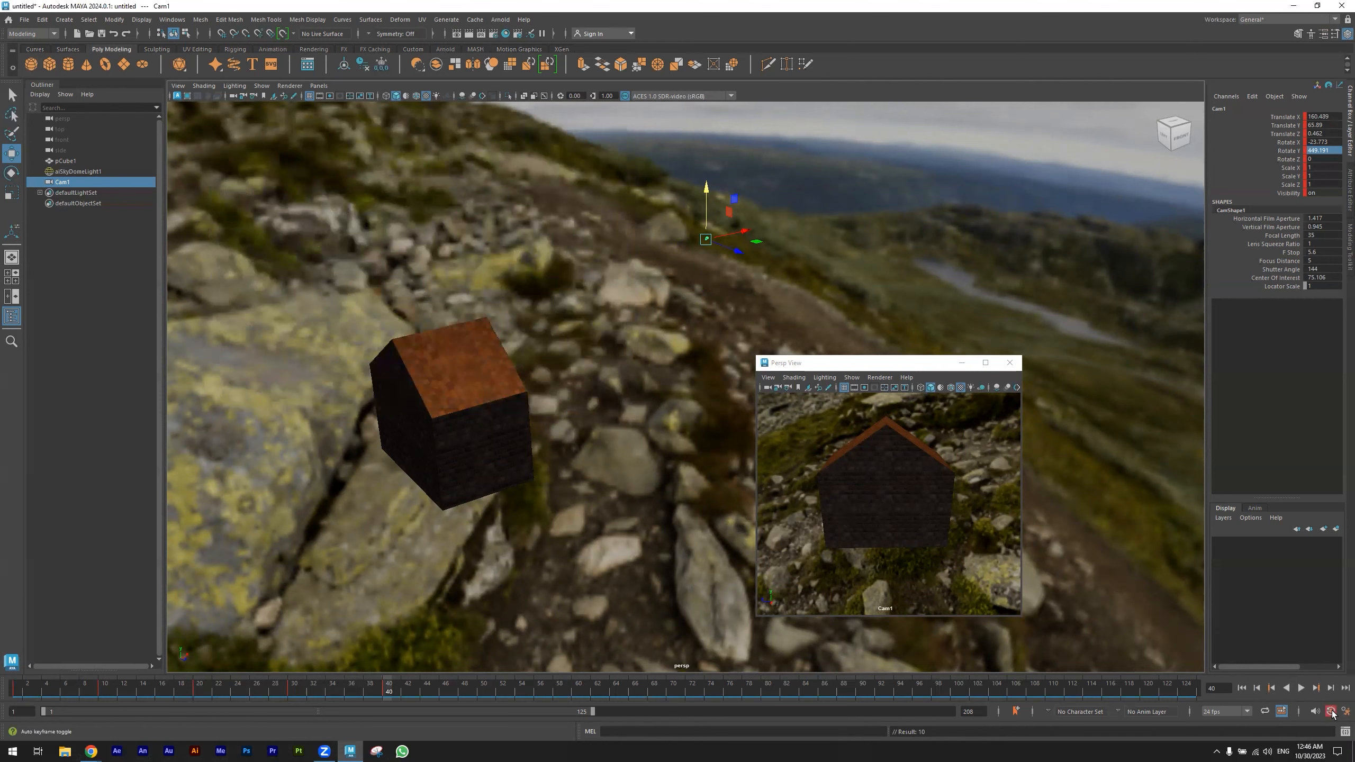
# - At keyframe 30, lower Cam1 and pull it farther back so the whole house fits its view
pyautogui.click(1270, 688)
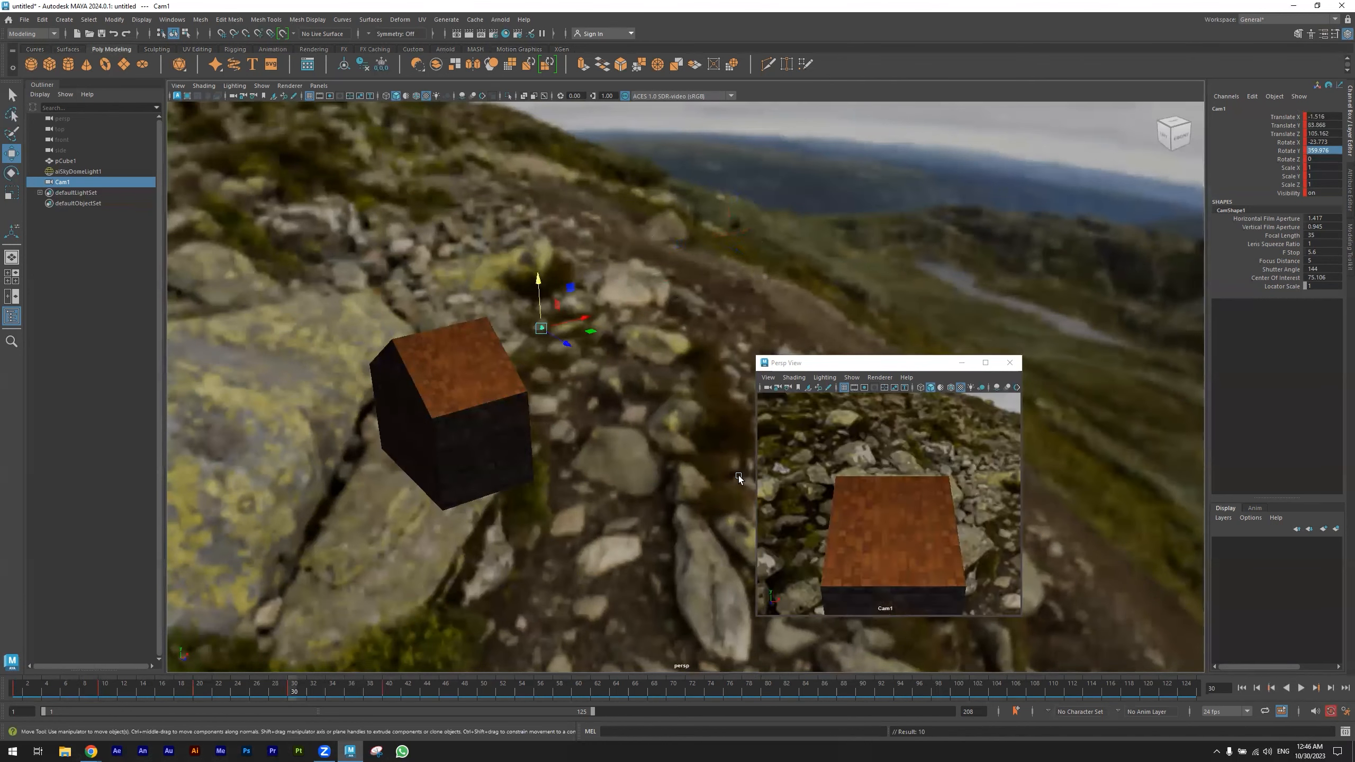
pyautogui.moveTo(536, 277); pyautogui.dragTo(563, 407)
pyautogui.moveTo(578, 455); pyautogui.dragTo(627, 375)
# - At keyframe 10, lower Cam1 to about Y 67 and pull it back to about Z -146 so the whole house fits its view
pyautogui.click(1268, 688)
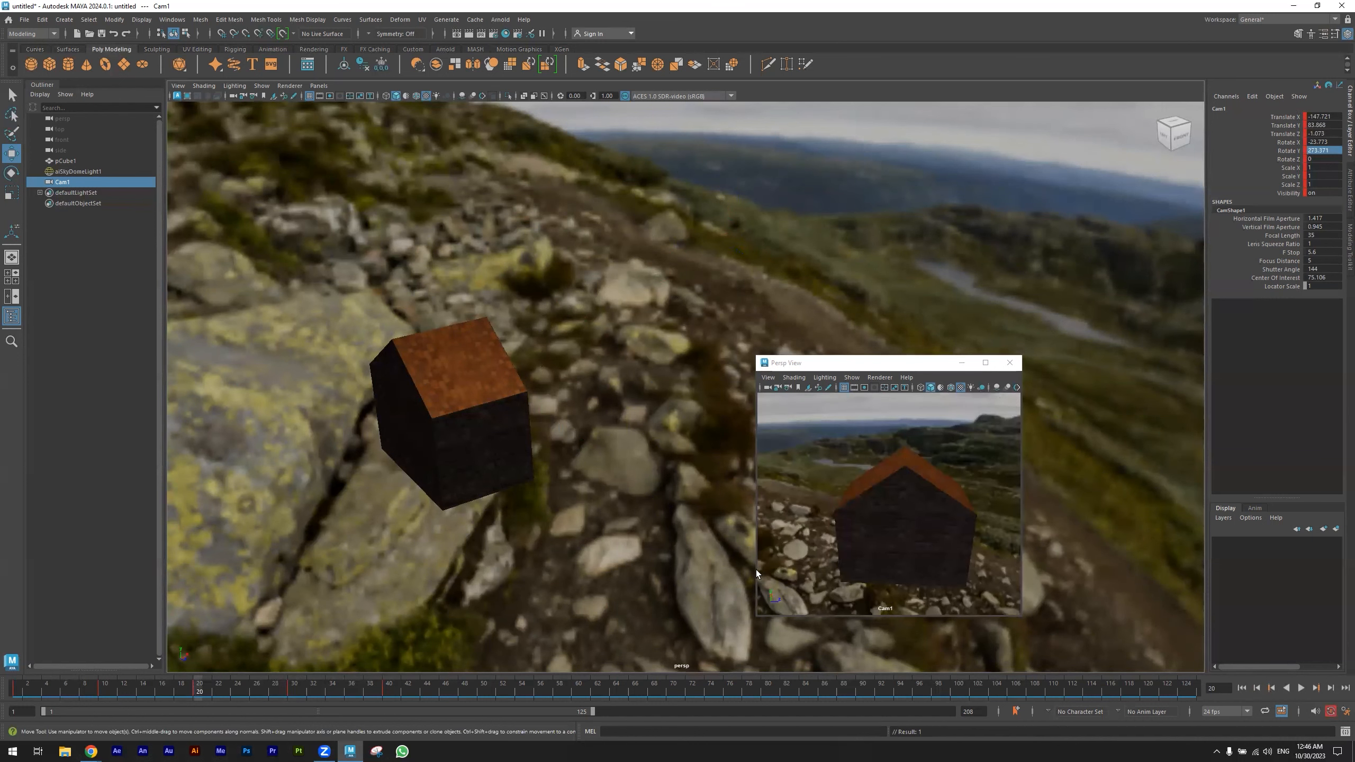
pyautogui.click(1273, 687)
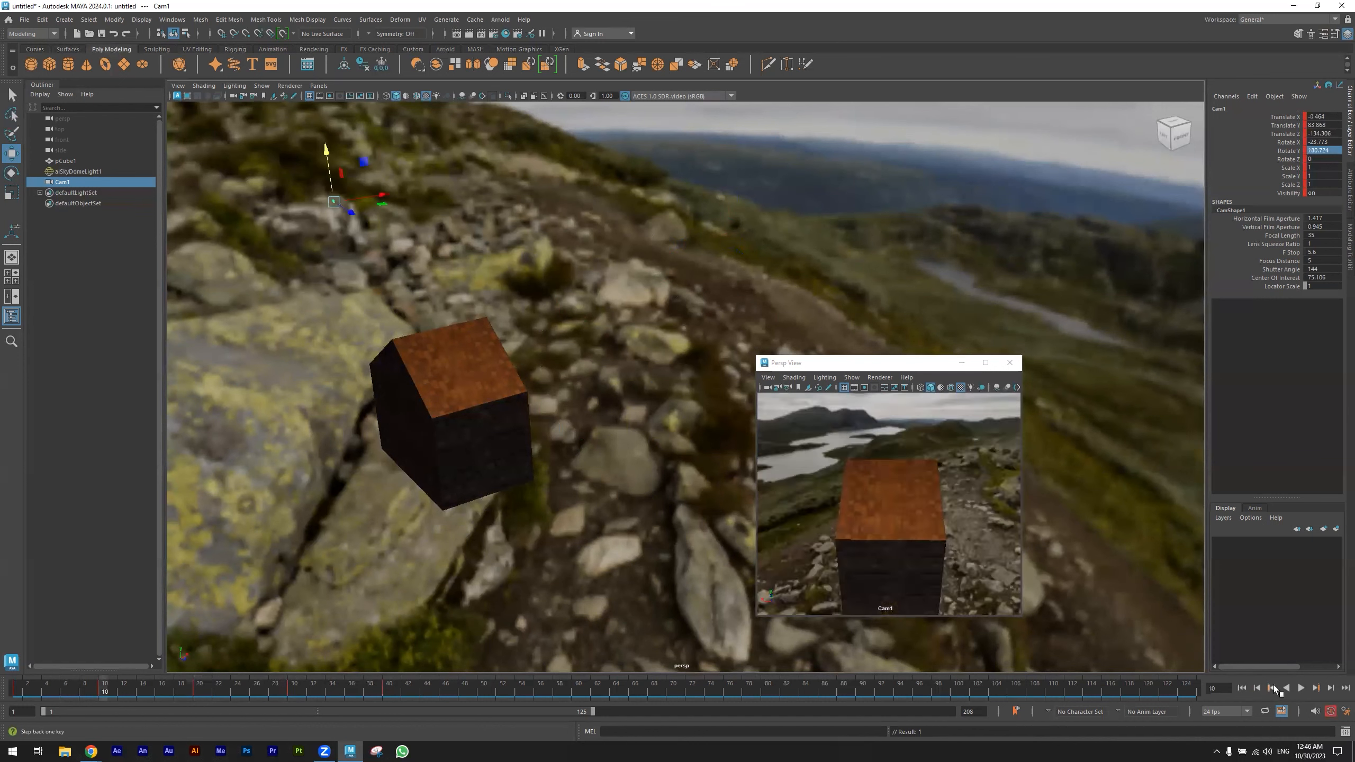
pyautogui.moveTo(326, 150); pyautogui.dragTo(326, 204)
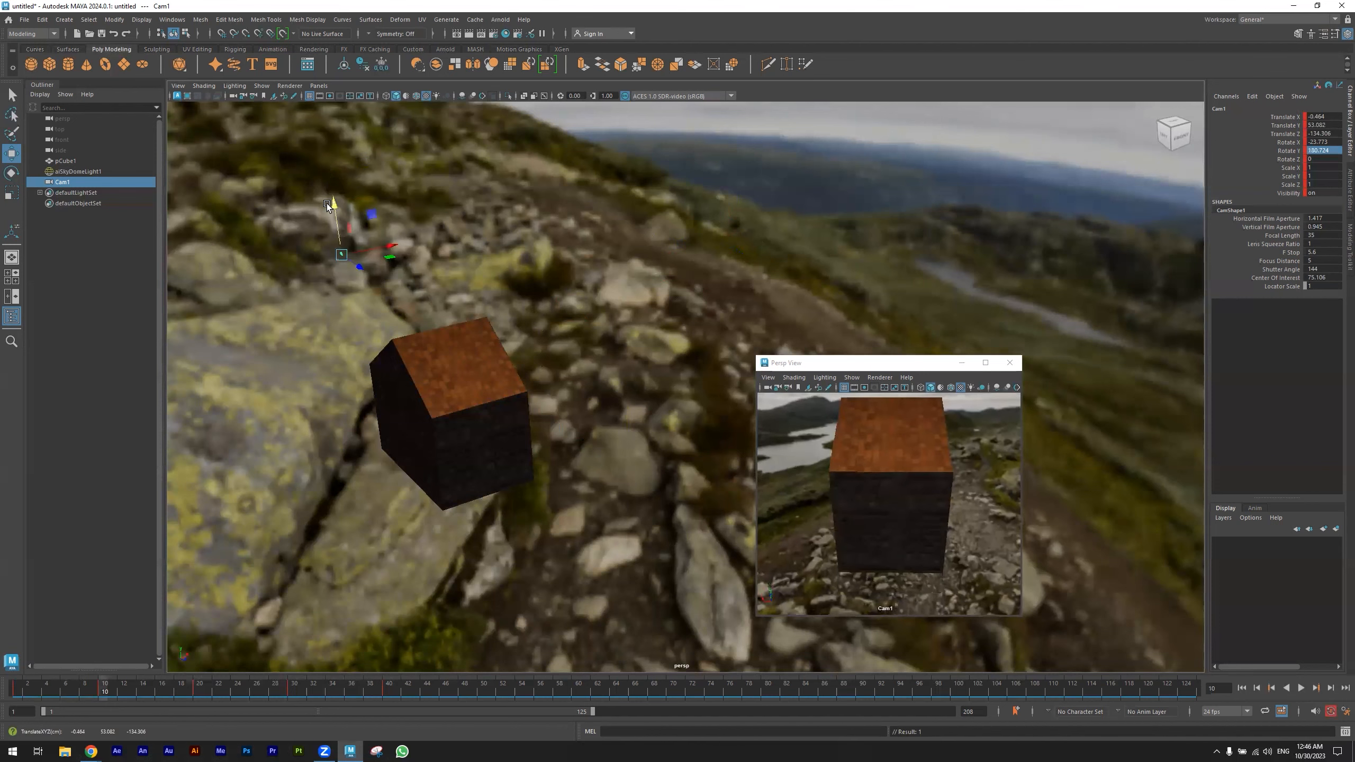
pyautogui.moveTo(408, 248); pyautogui.dragTo(252, 416)
pyautogui.hotkey('ctrl', 'z')
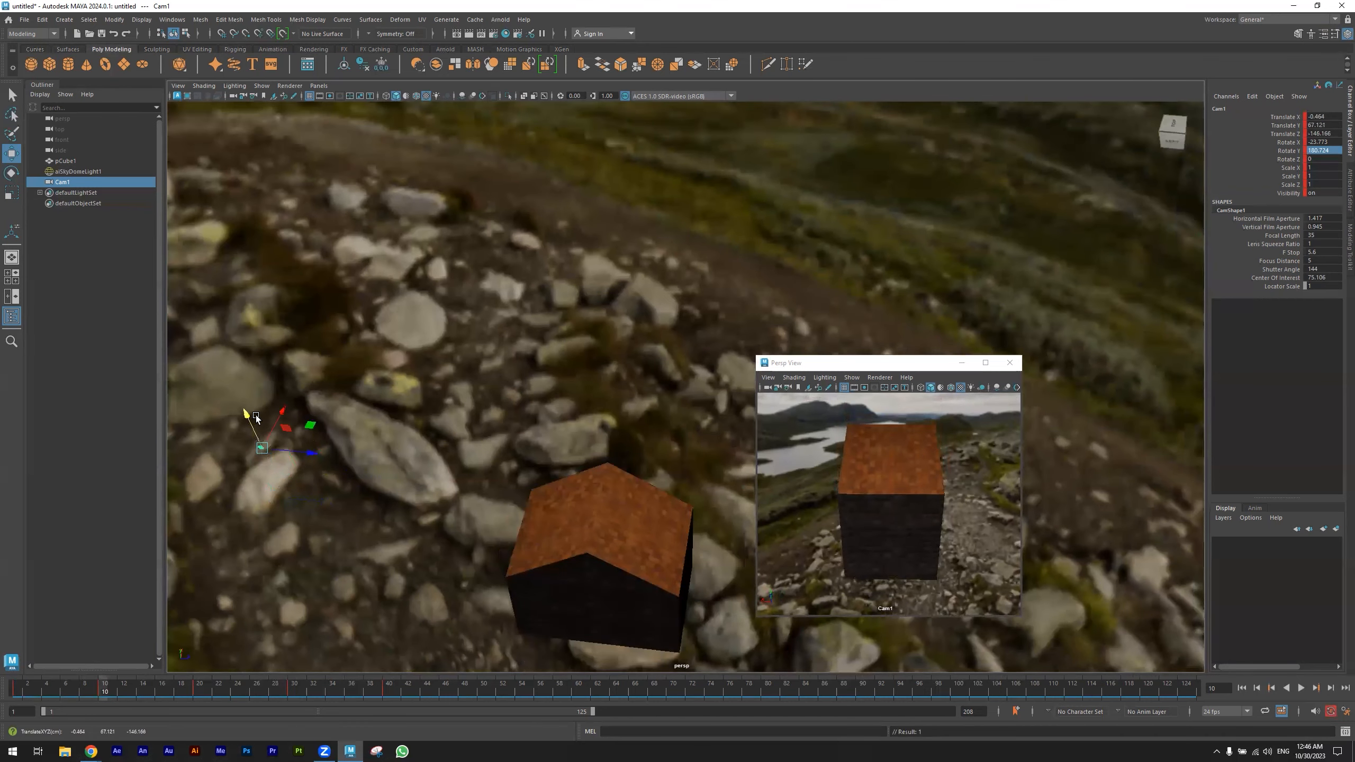
# - Play the camera animation from frame 1, stop it, and scrub back to the start to check the orbit
pyautogui.click(1271, 690)
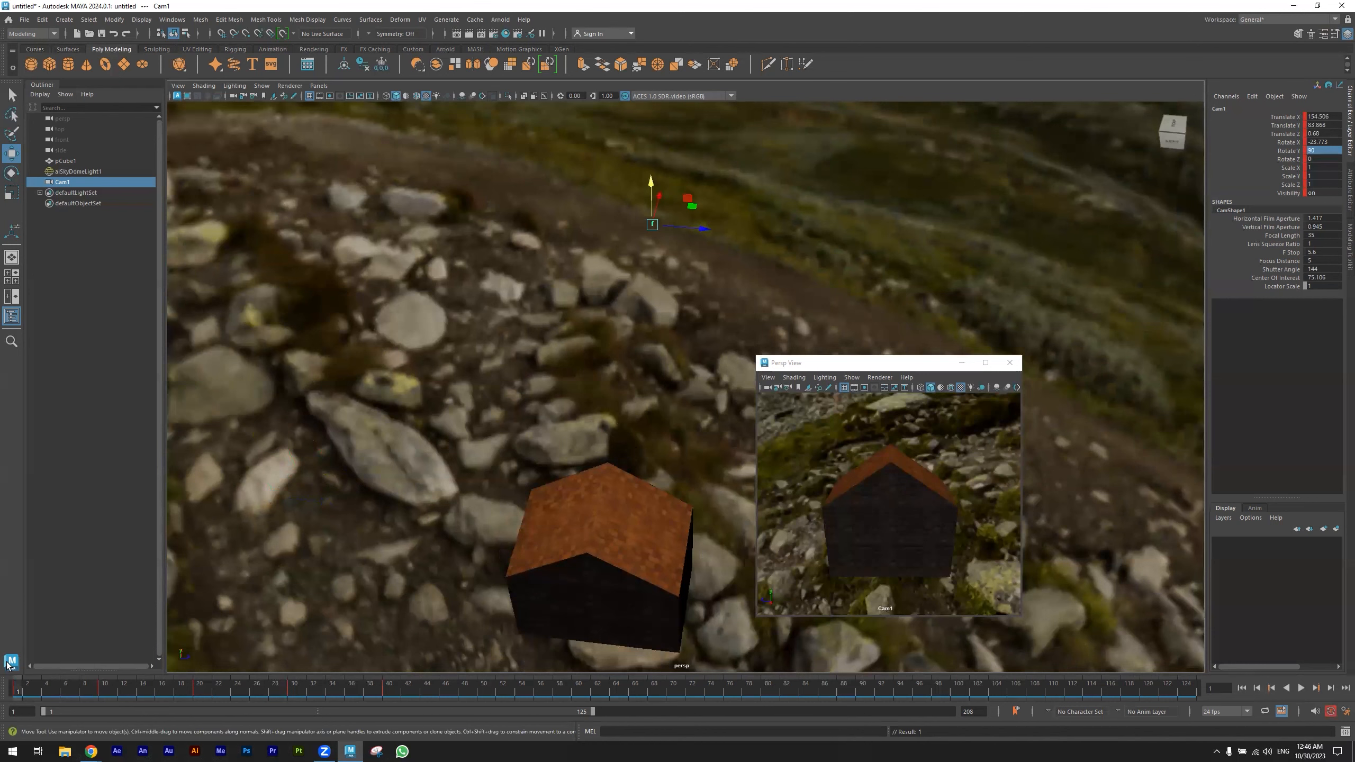
pyautogui.click(1299, 688)
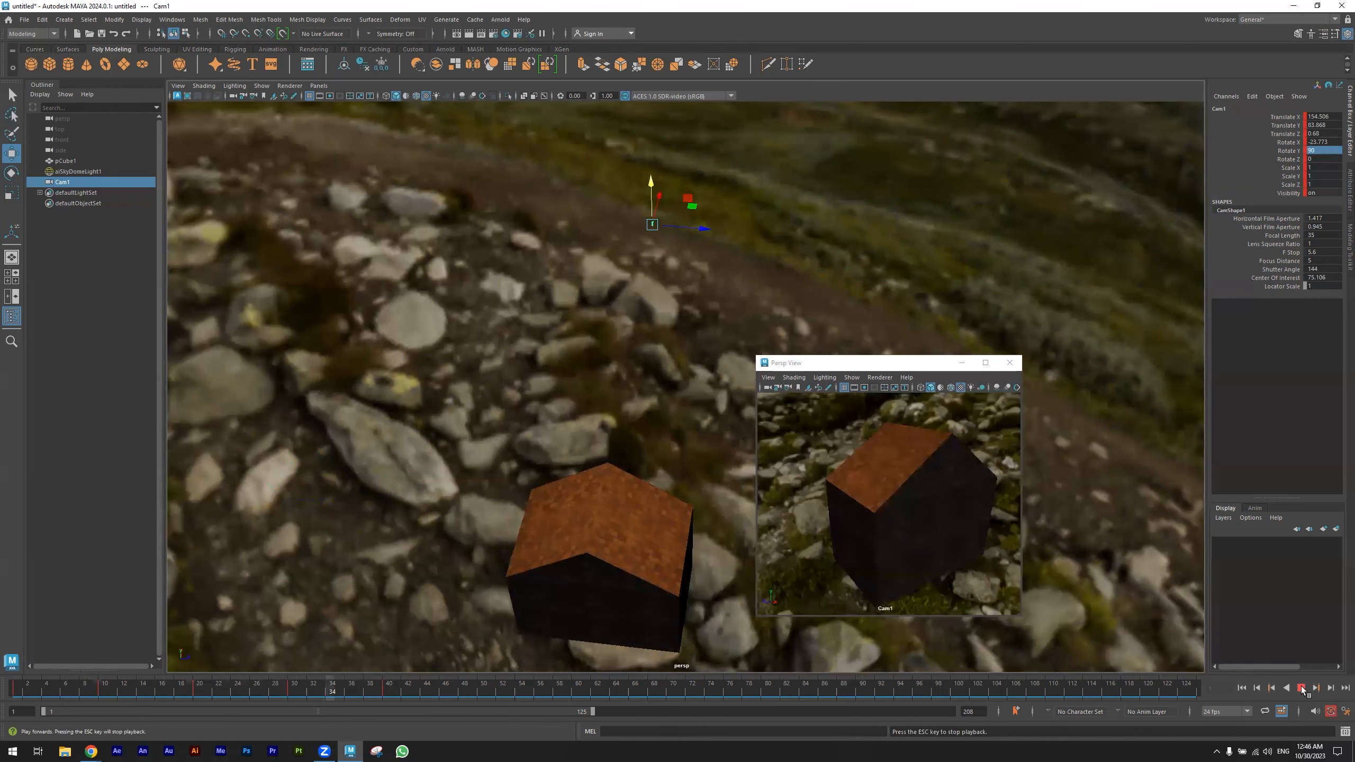
pyautogui.click(1301, 688)
pyautogui.moveTo(387, 689); pyautogui.dragTo(18, 676)
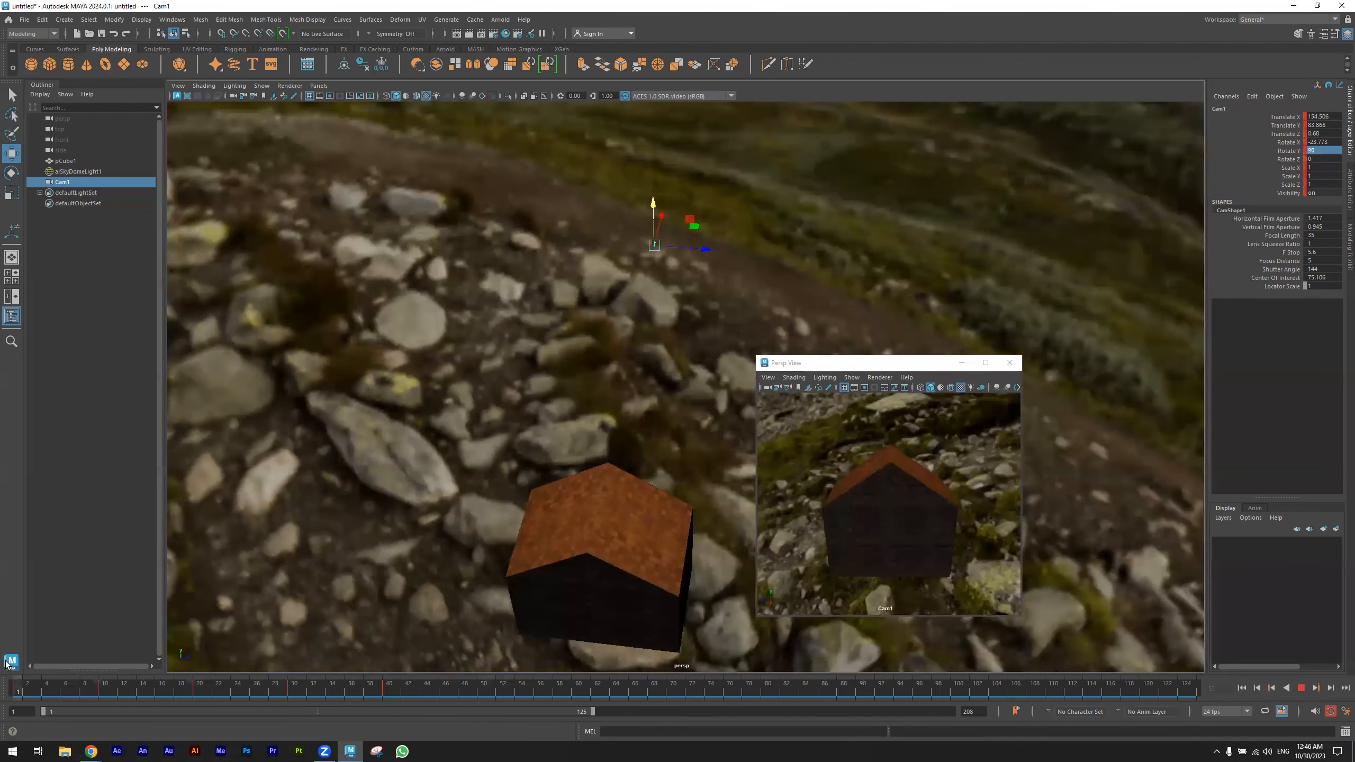
# - Open the render settings and set the output file name prefix to Test
pyautogui.keyDown('alt'); pyautogui.moveTo(459, 488); pyautogui.dragTo(598, 321); pyautogui.keyUp('alt')
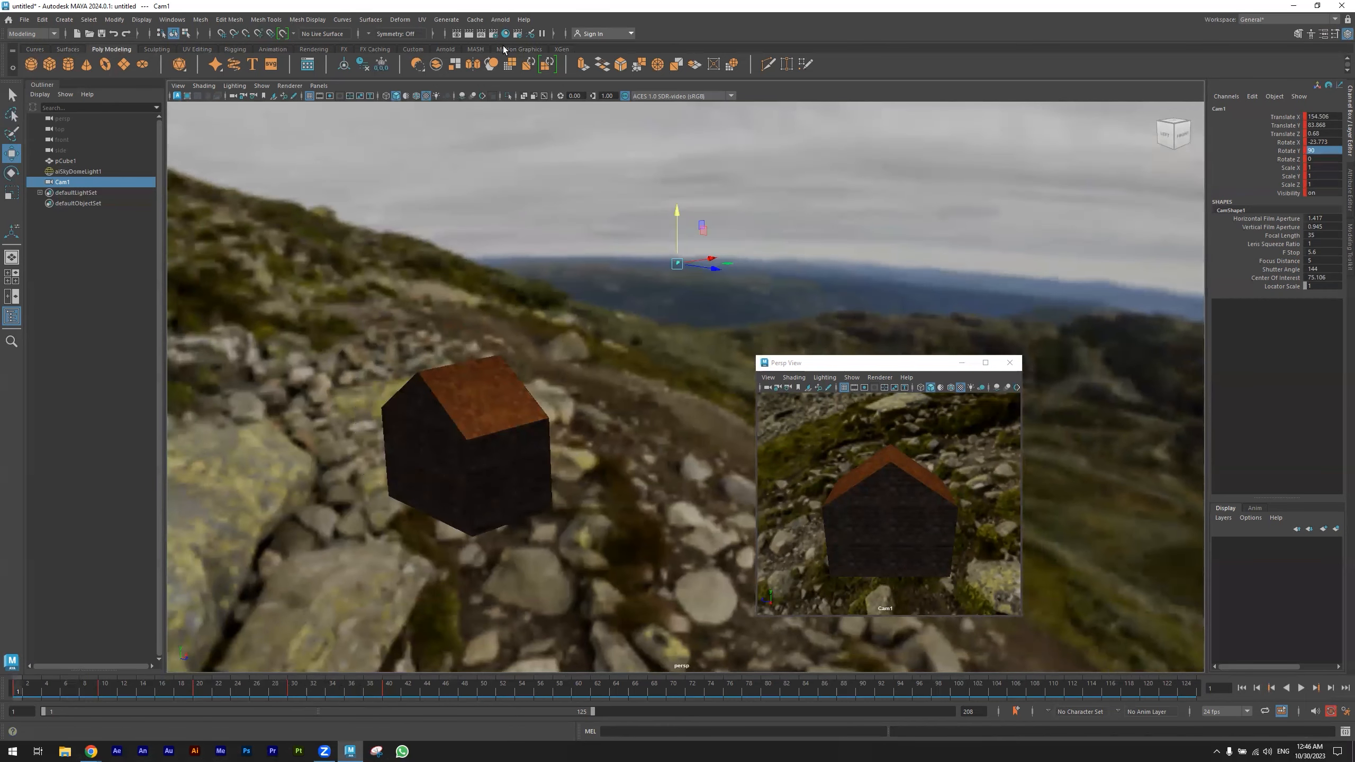
pyautogui.keyDown('alt'); pyautogui.moveTo(504, 249); pyautogui.dragTo(499, 256); pyautogui.keyUp('alt')
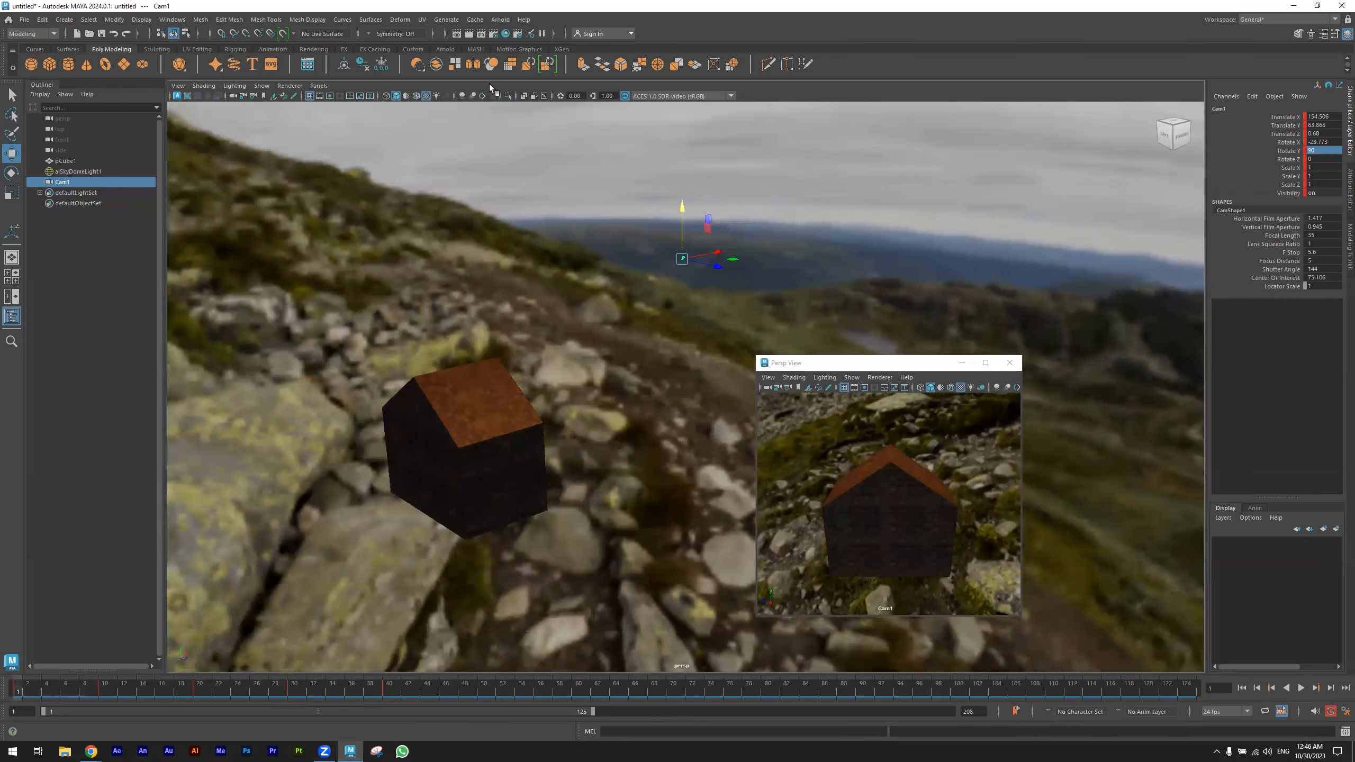
pyautogui.click(494, 34)
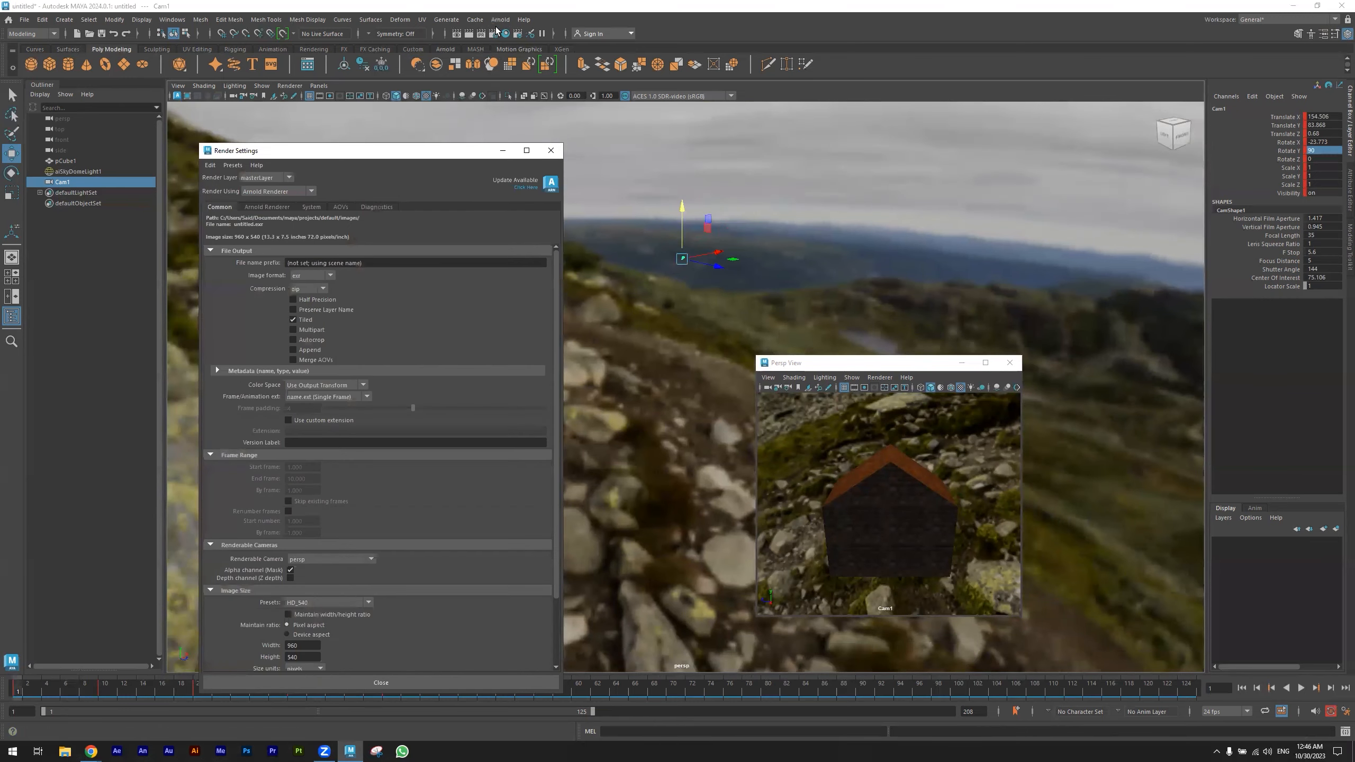
pyautogui.click(292, 320)
pyautogui.click(381, 261)
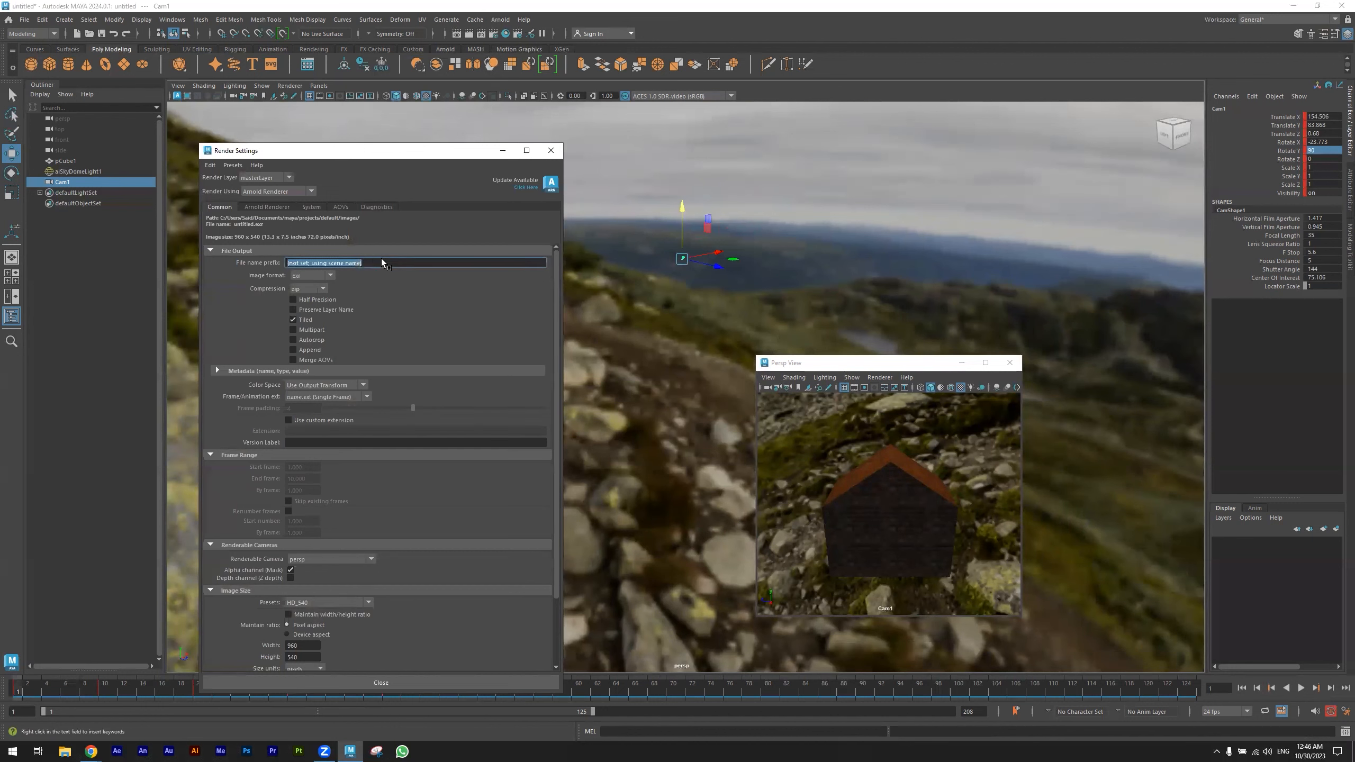
pyautogui.write('Test')
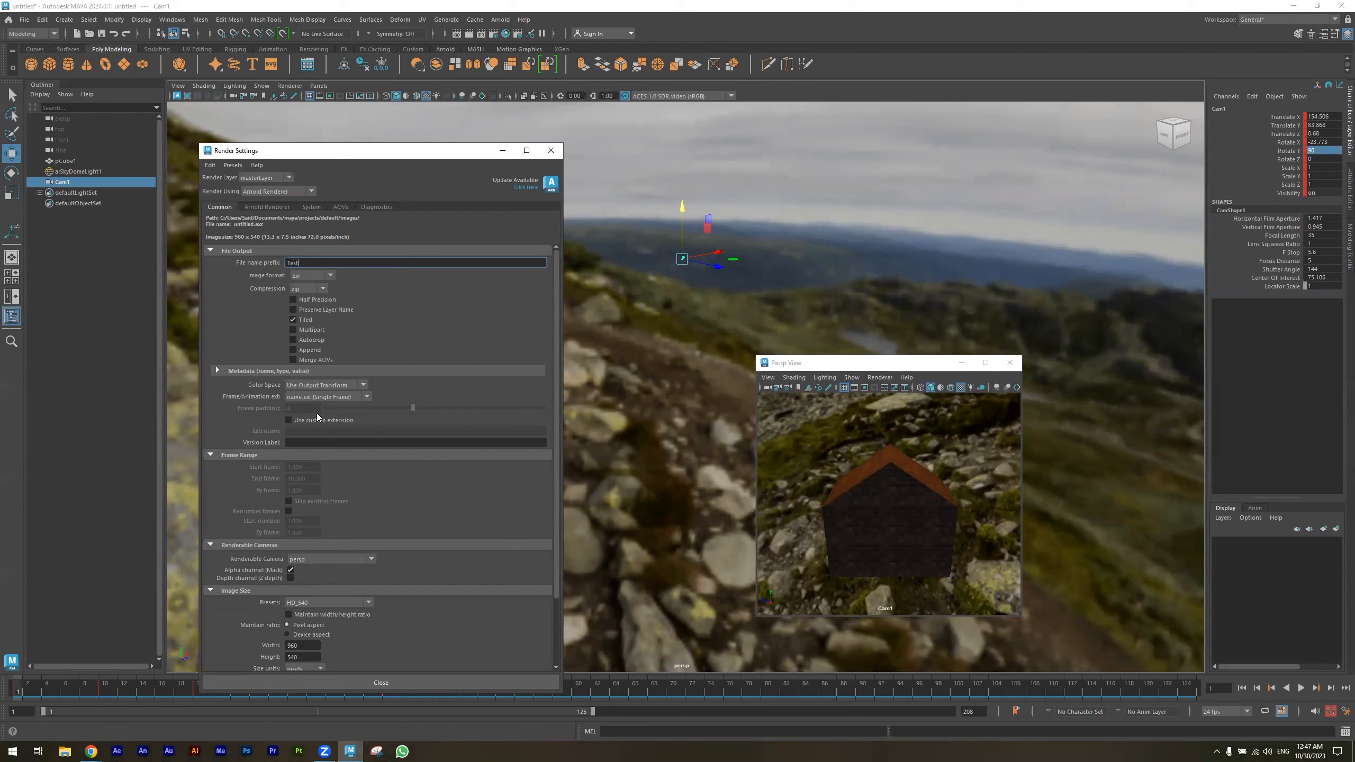
# - Set the renderable camera to Cam1 in the render settings
pyautogui.scroll(-2, 344, 556)
pyautogui.click(341, 495)
pyautogui.click(295, 520)
# - Set the render image size to the HD_1080 preset and its resolution to 300 pixels/inch
pyautogui.scroll(-1, 454, 540)
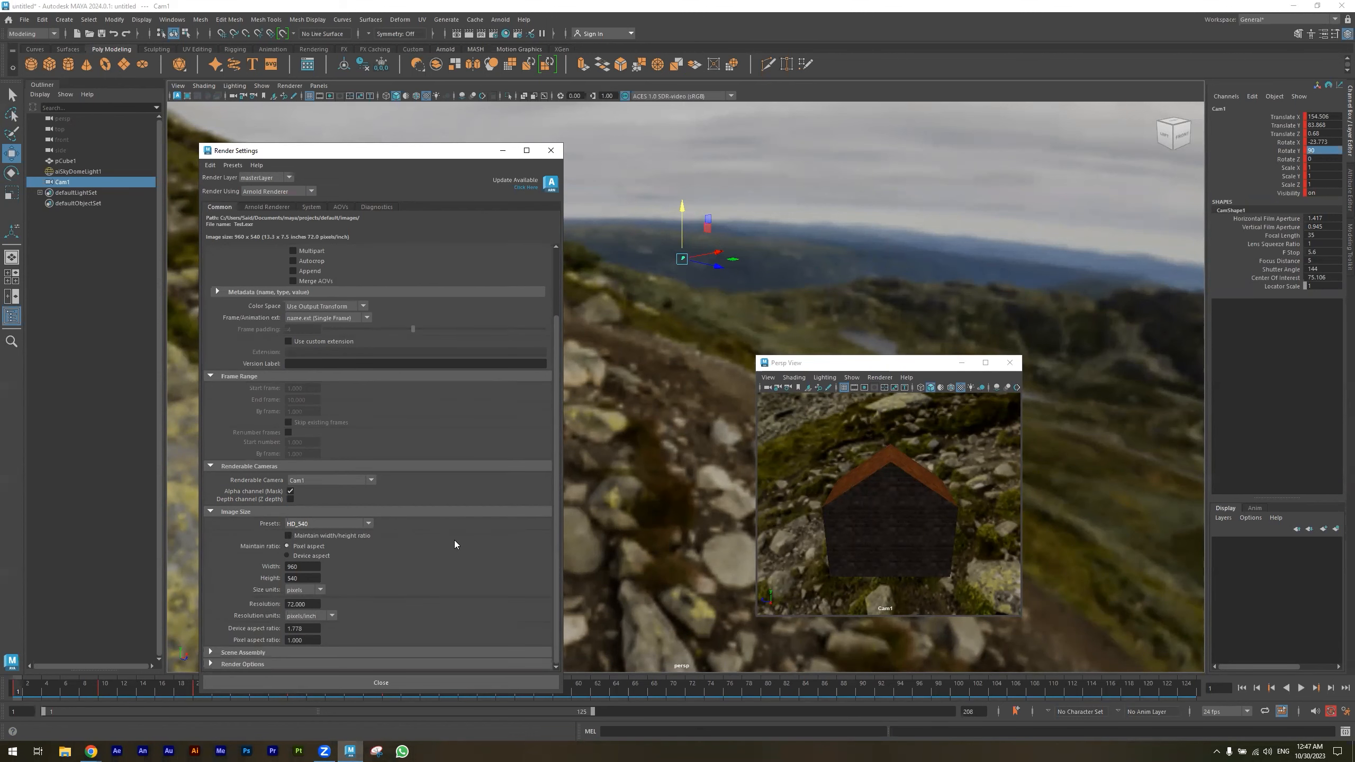
pyautogui.click(344, 523)
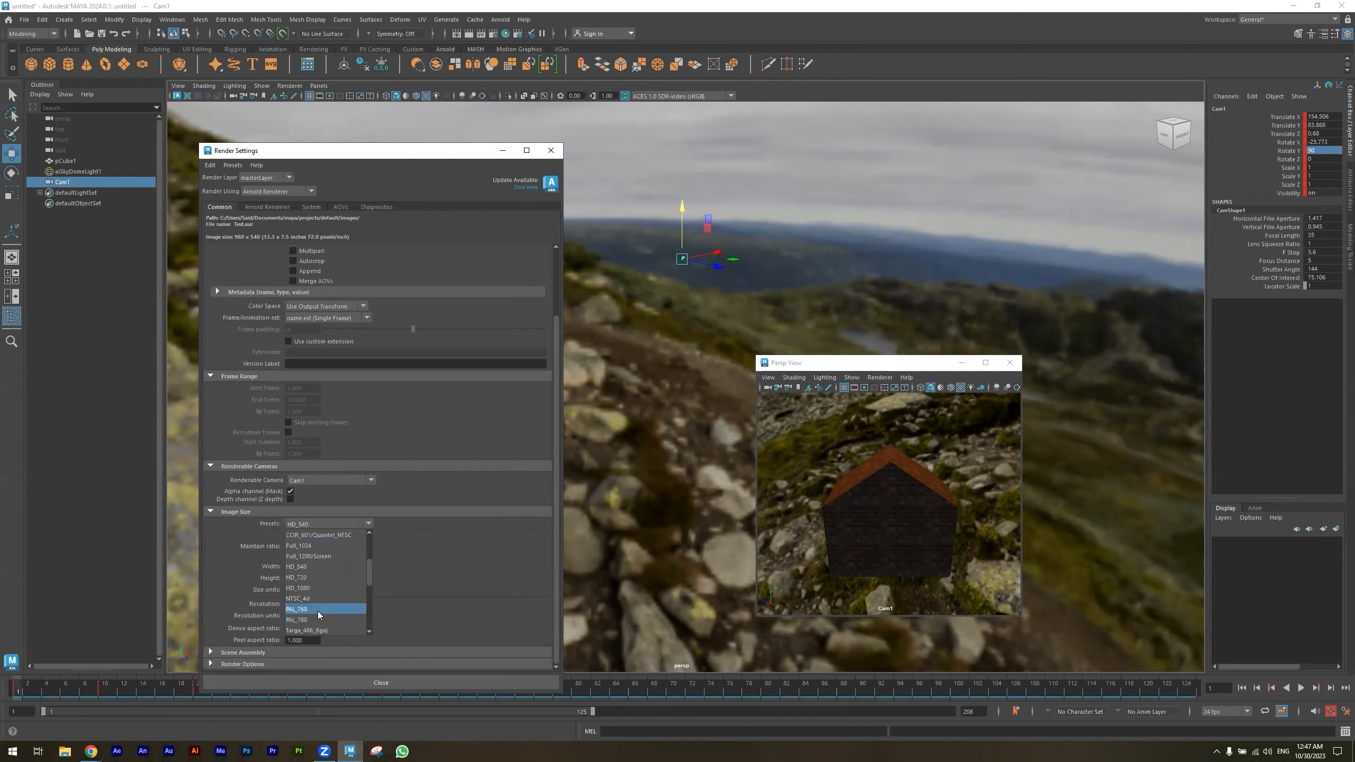
pyautogui.click(309, 588)
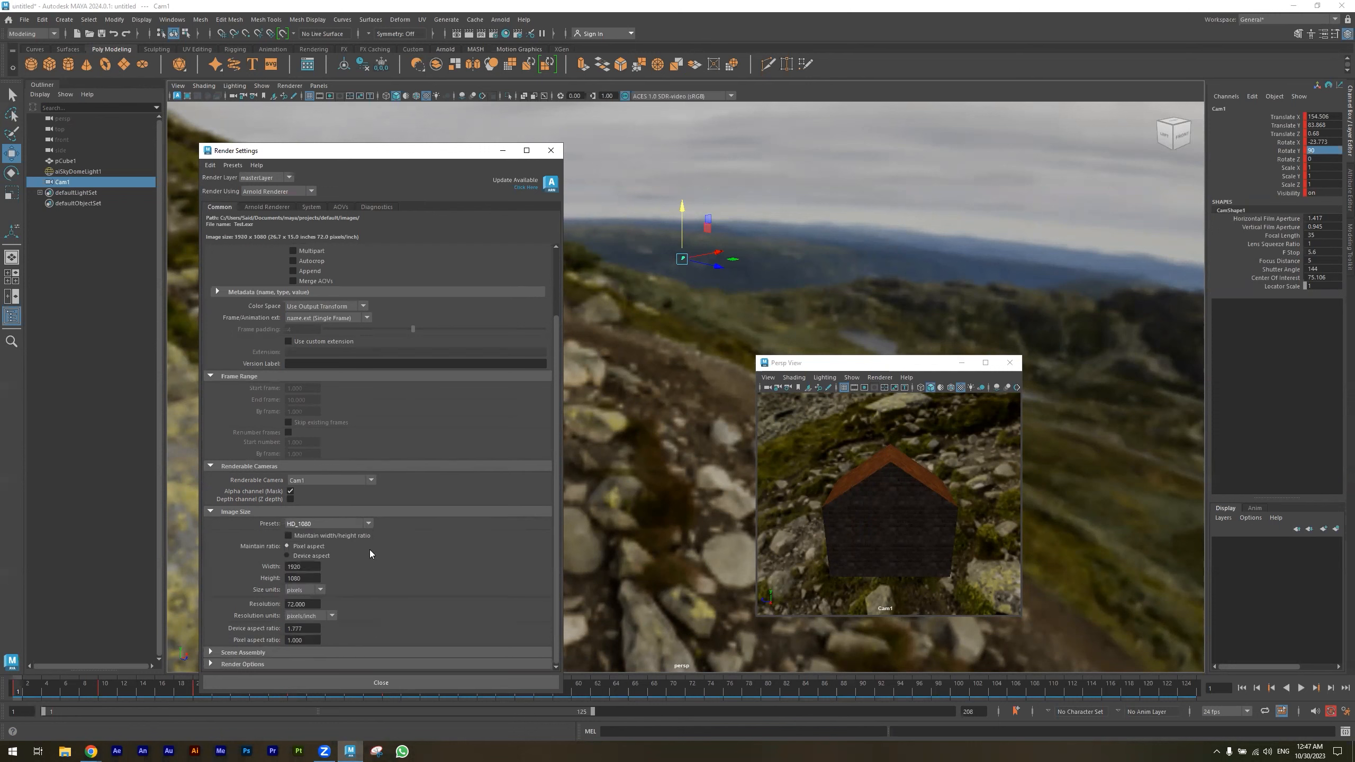
pyautogui.click(312, 605)
pyautogui.write('300')
pyautogui.press('Return')
# - Review the Arnold sampling options, switch the render device to GPU, and check the diagnostics settings
pyautogui.click(265, 207)
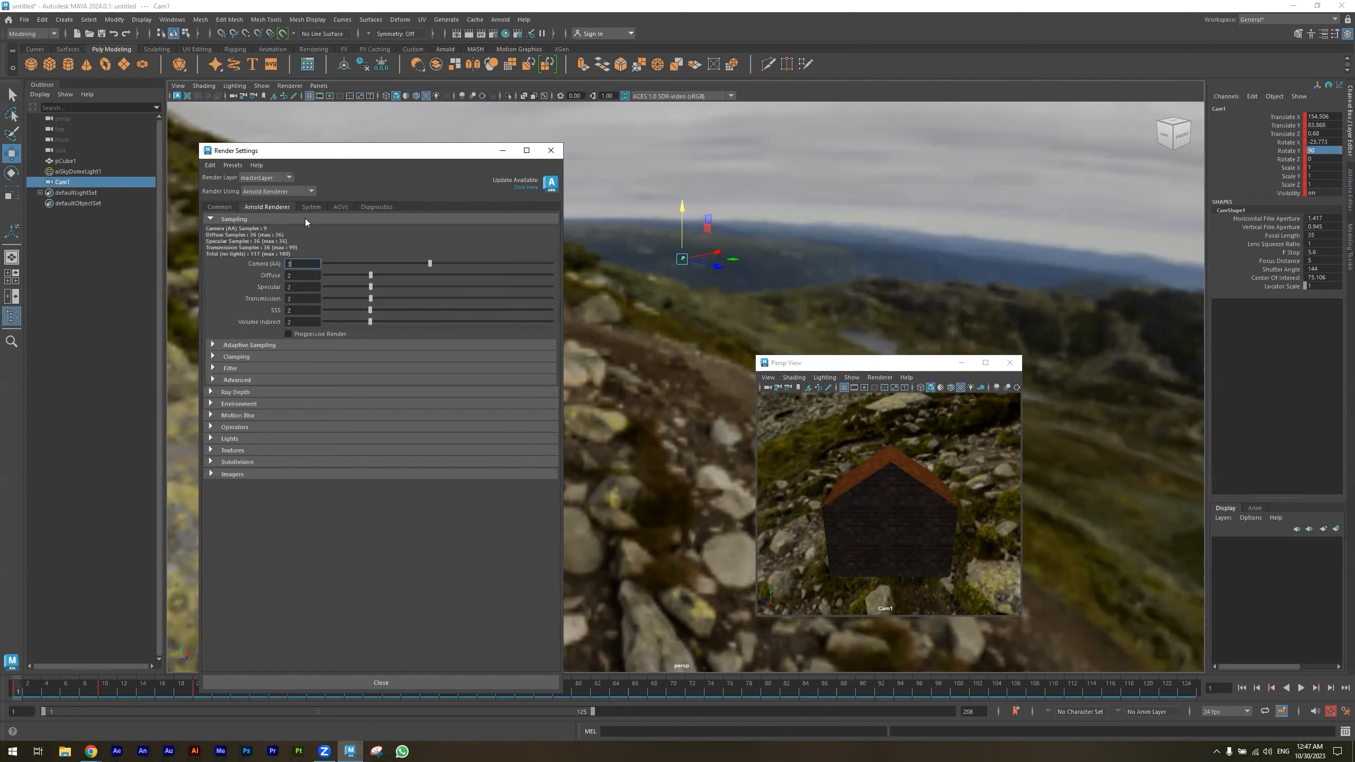
pyautogui.click(214, 346)
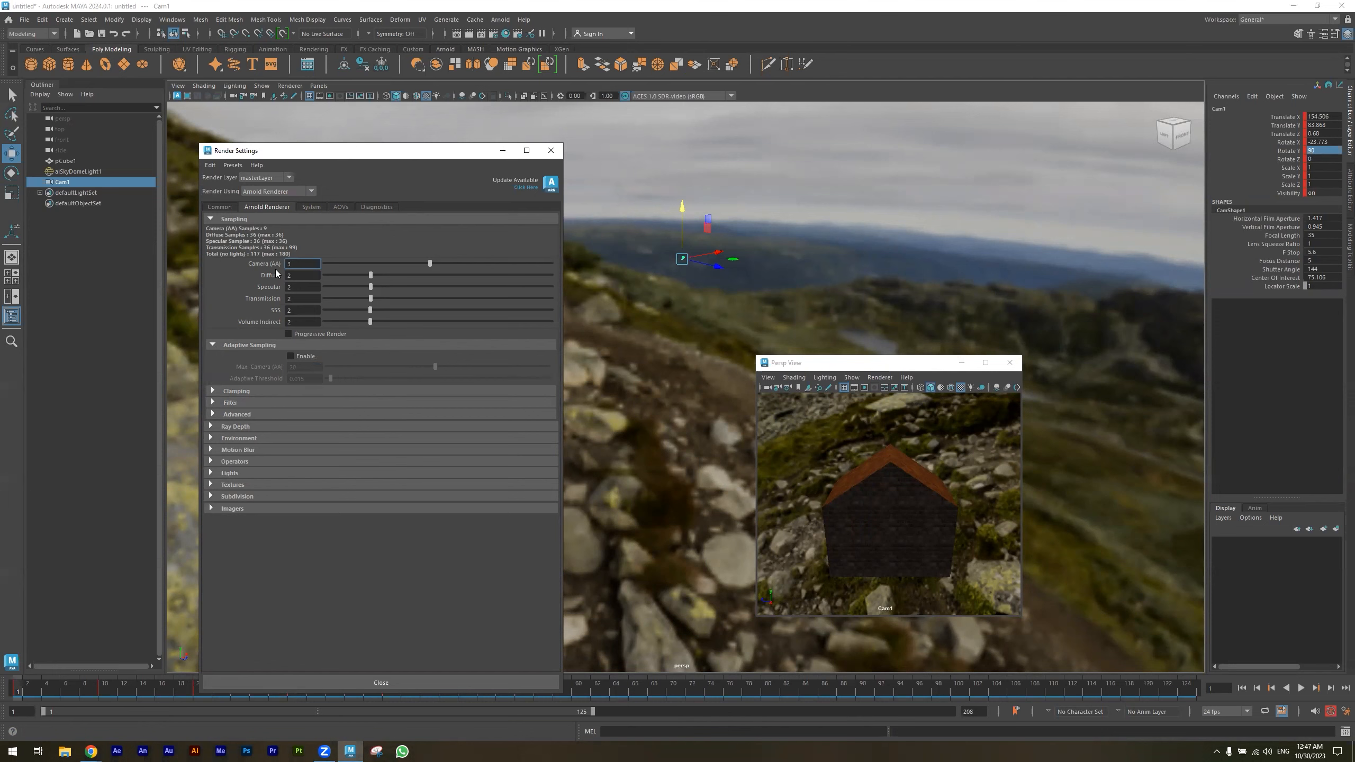
pyautogui.click(312, 207)
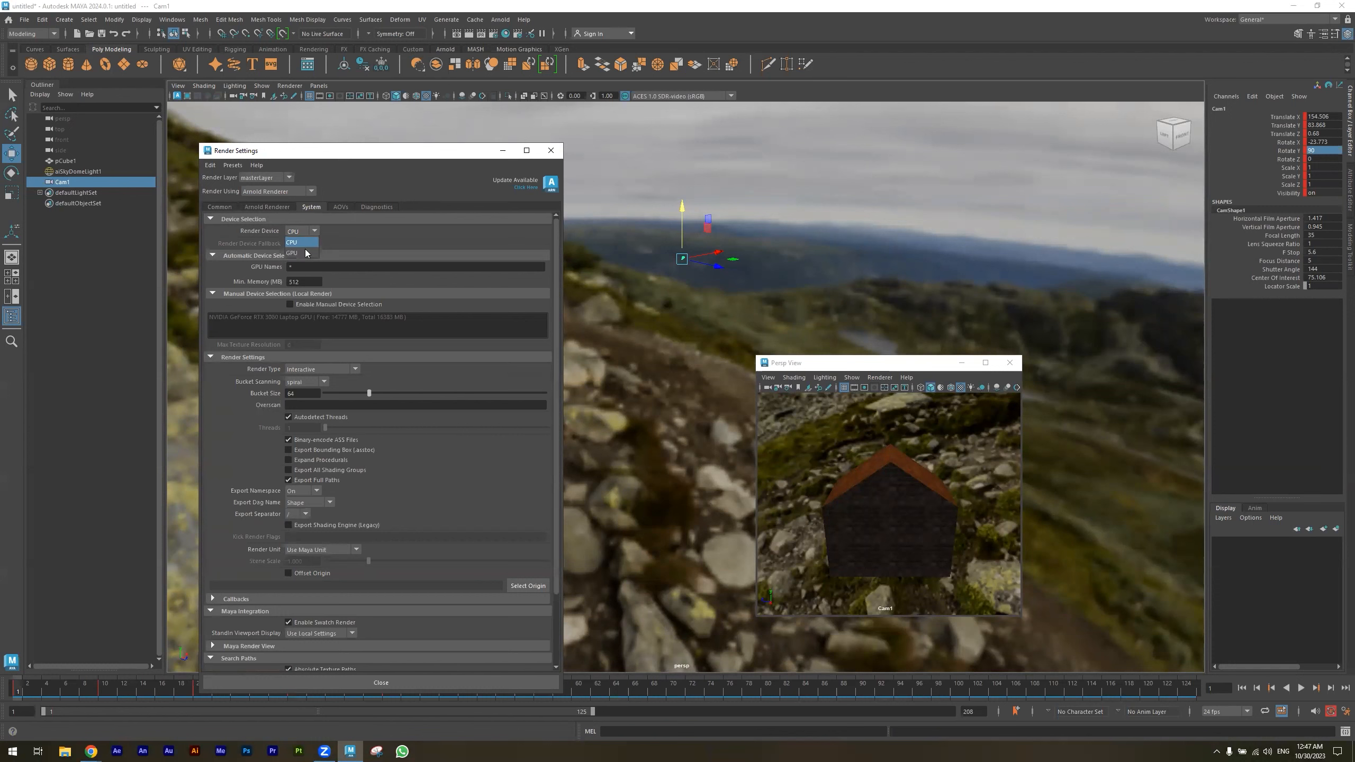
pyautogui.click(301, 253)
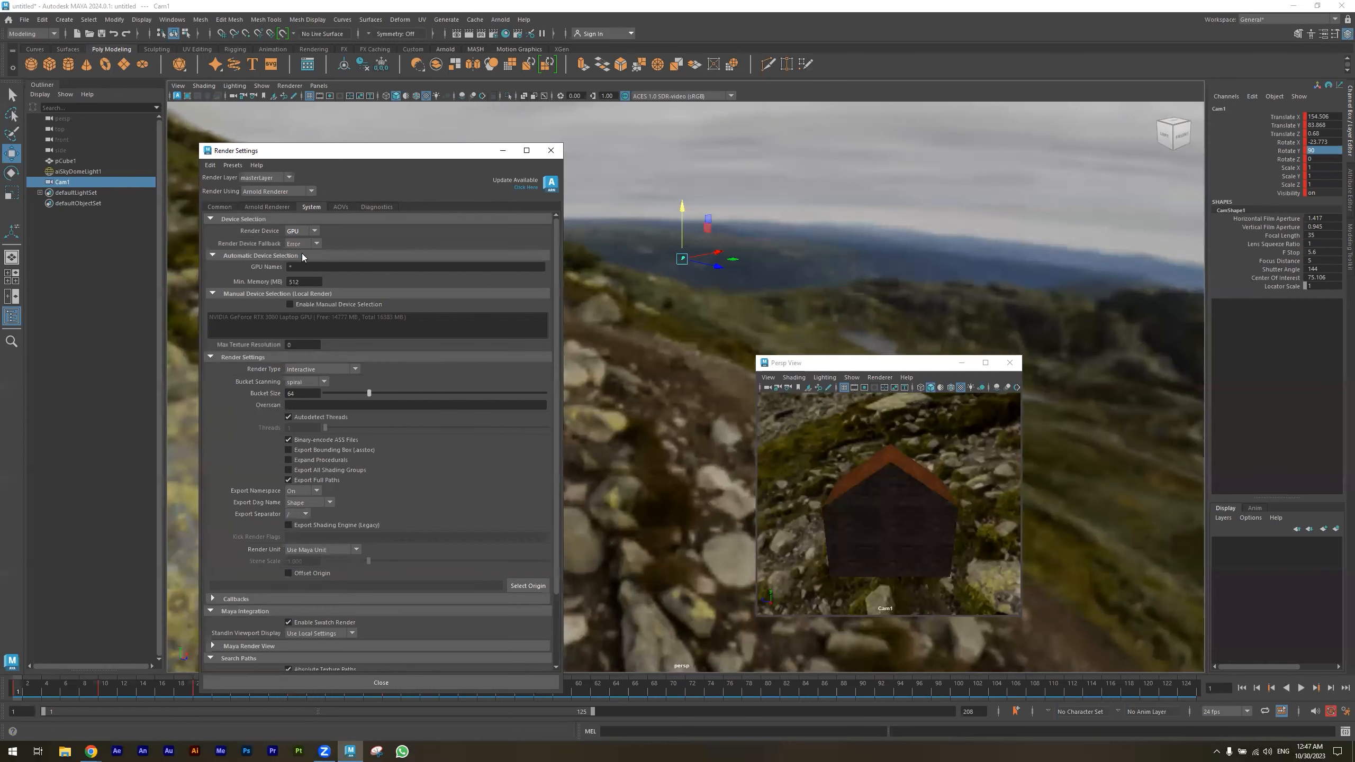
pyautogui.click(342, 207)
pyautogui.click(372, 208)
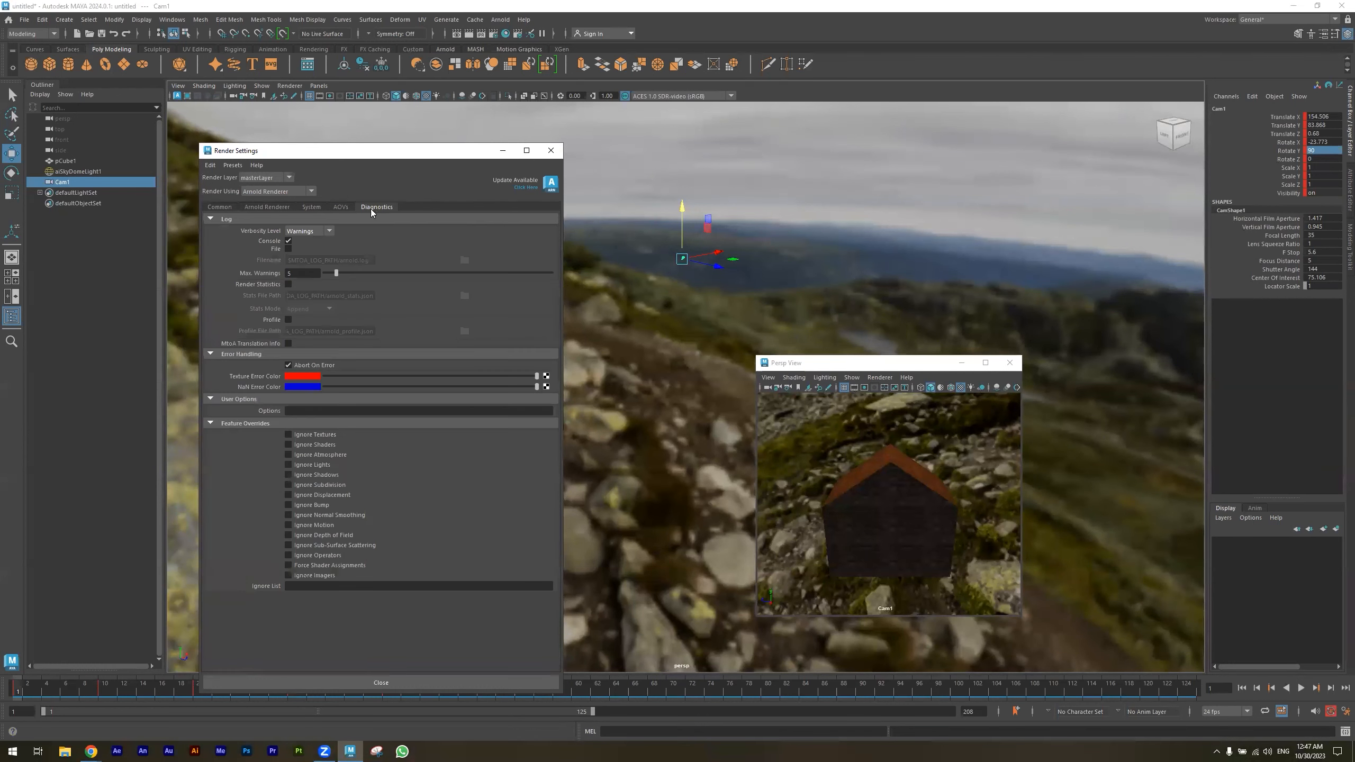
# - Set the frame/animation naming to name.#.ext with an end frame of 40, and close the render settings
pyautogui.click(218, 207)
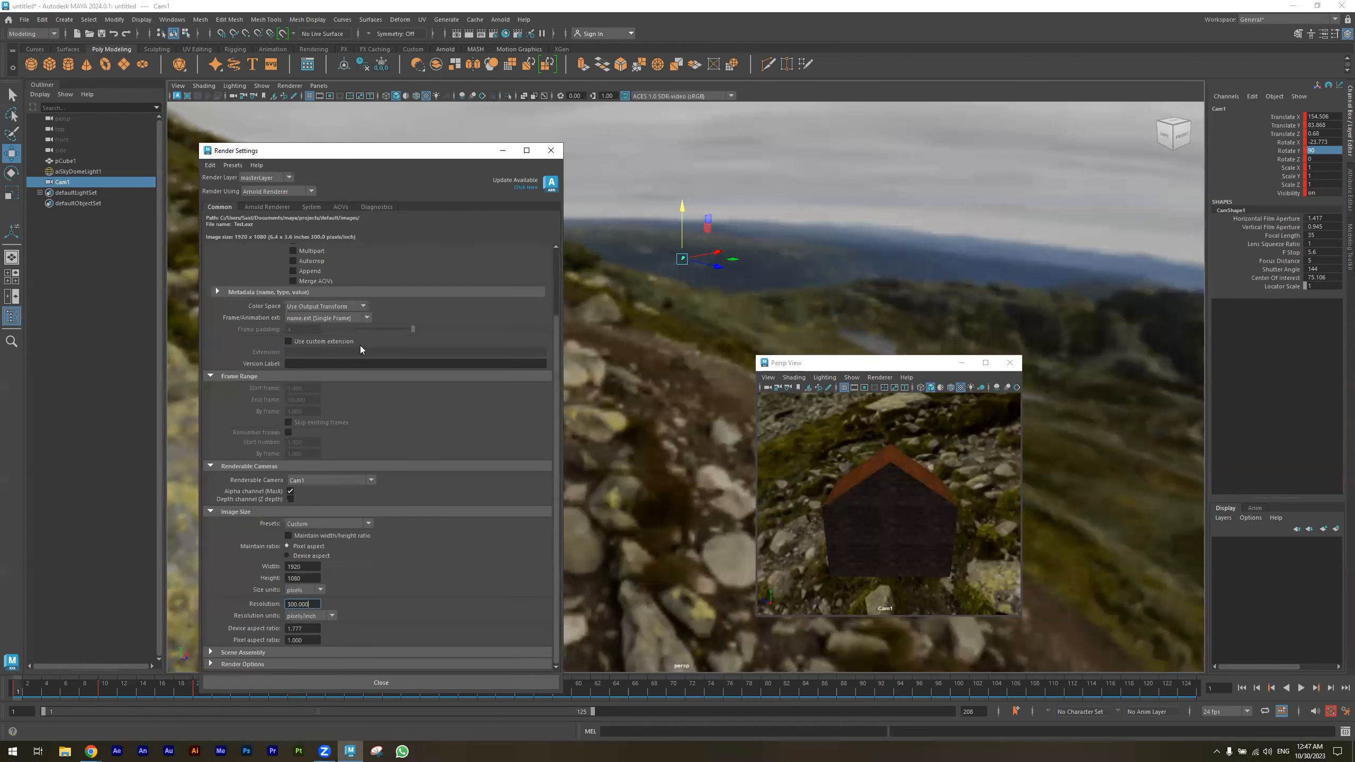
pyautogui.scroll(3, 292, 318)
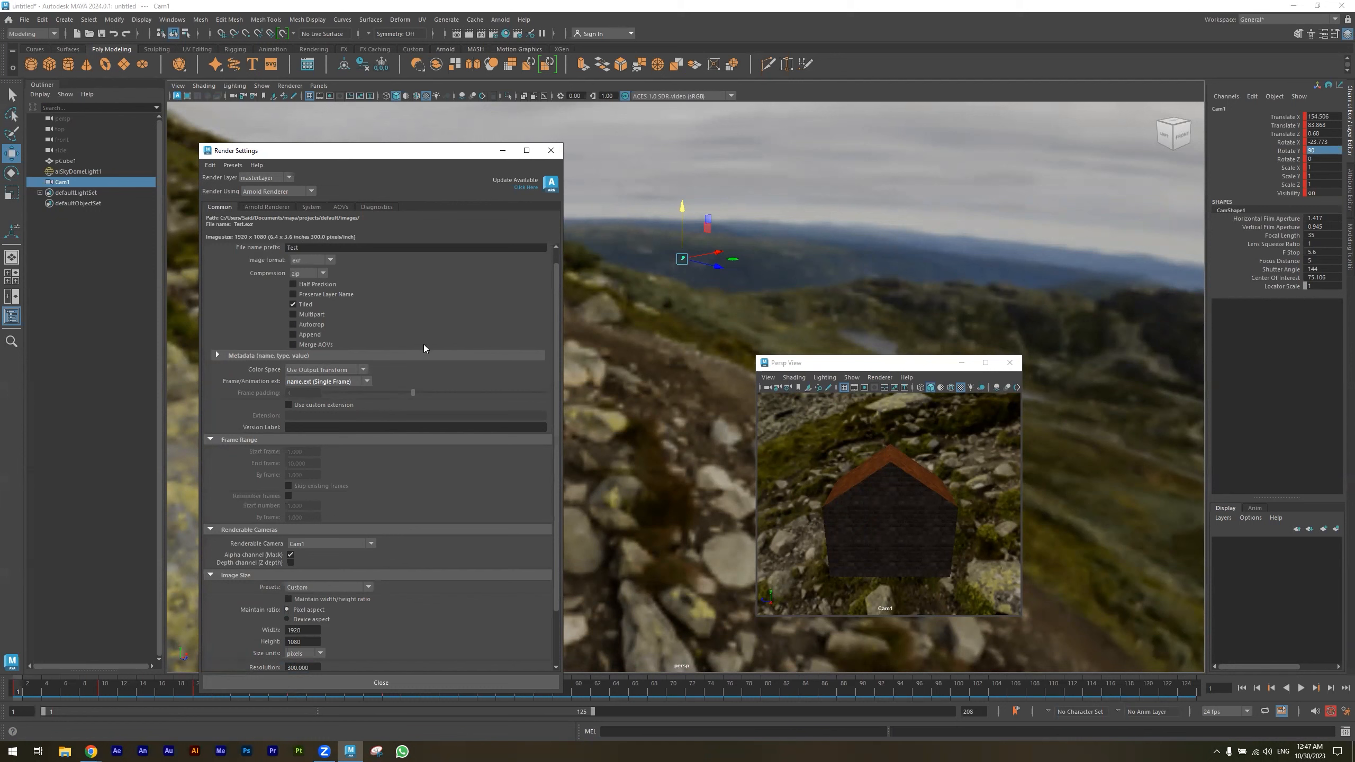
pyautogui.click(368, 382)
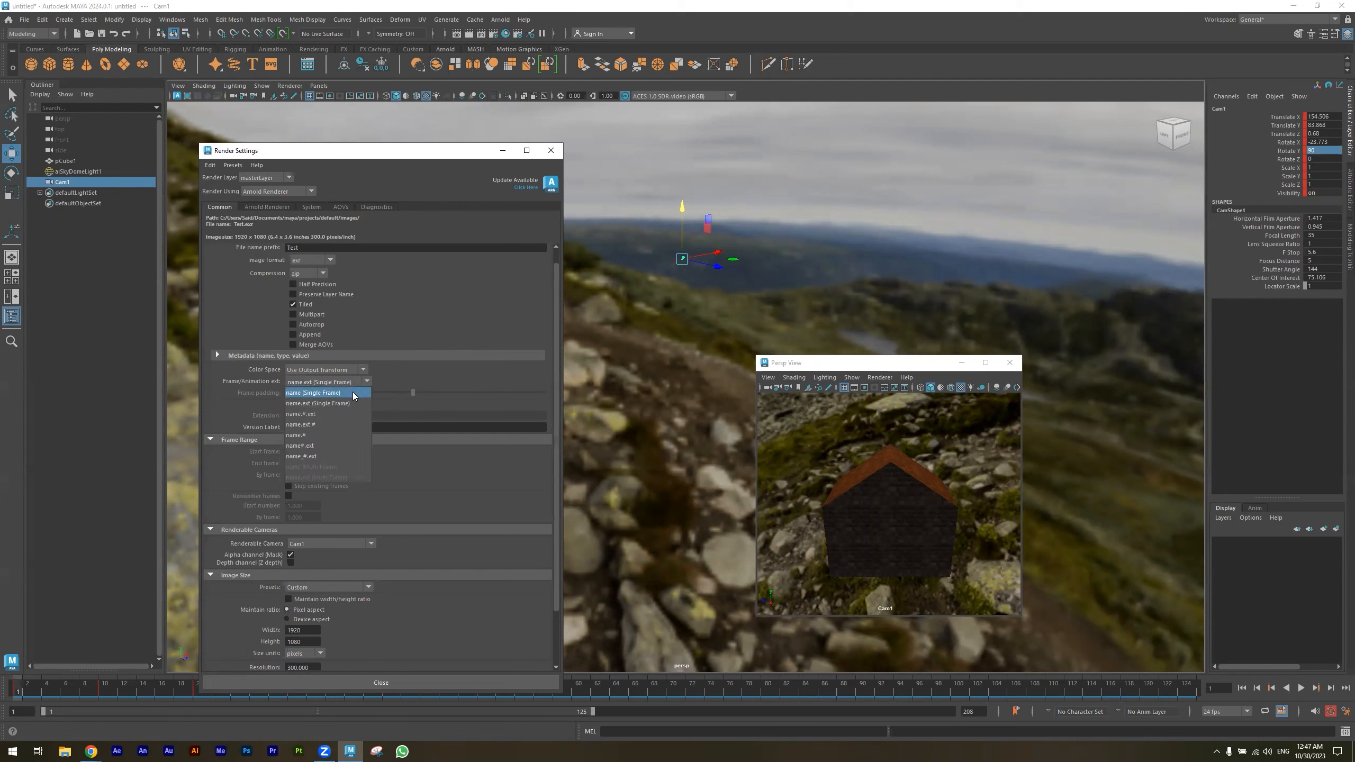
pyautogui.click(308, 415)
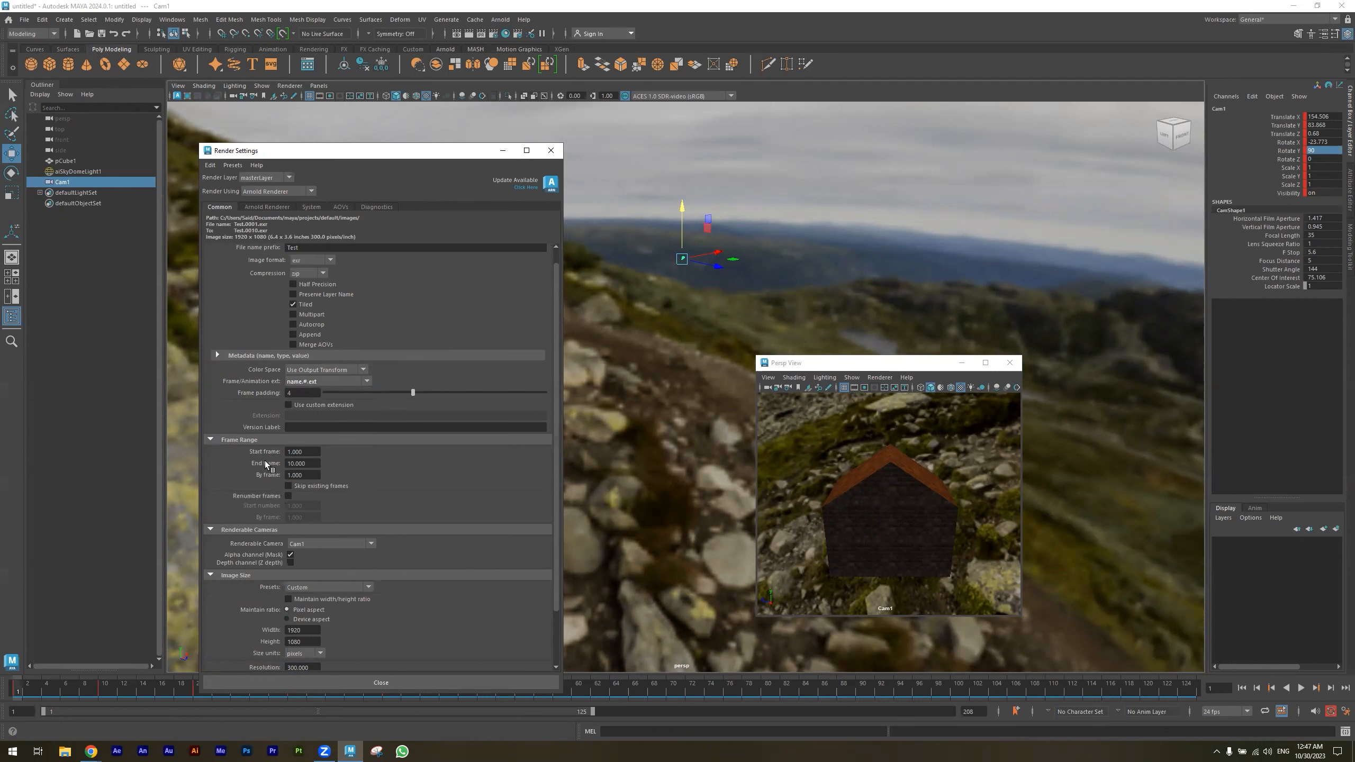
pyautogui.click(314, 464)
pyautogui.doubleClick(313, 464)
pyautogui.write('40')
pyautogui.click(313, 475)
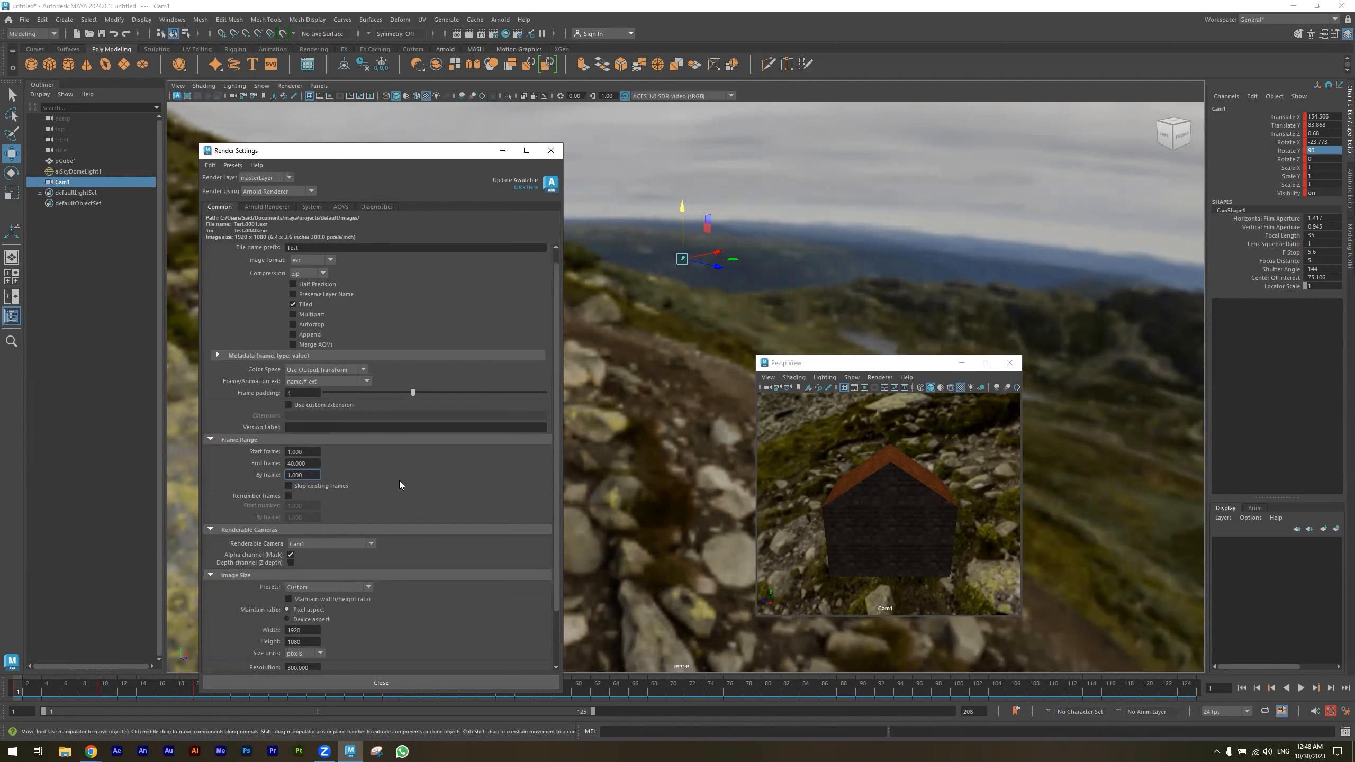
pyautogui.scroll(-3, 482, 493)
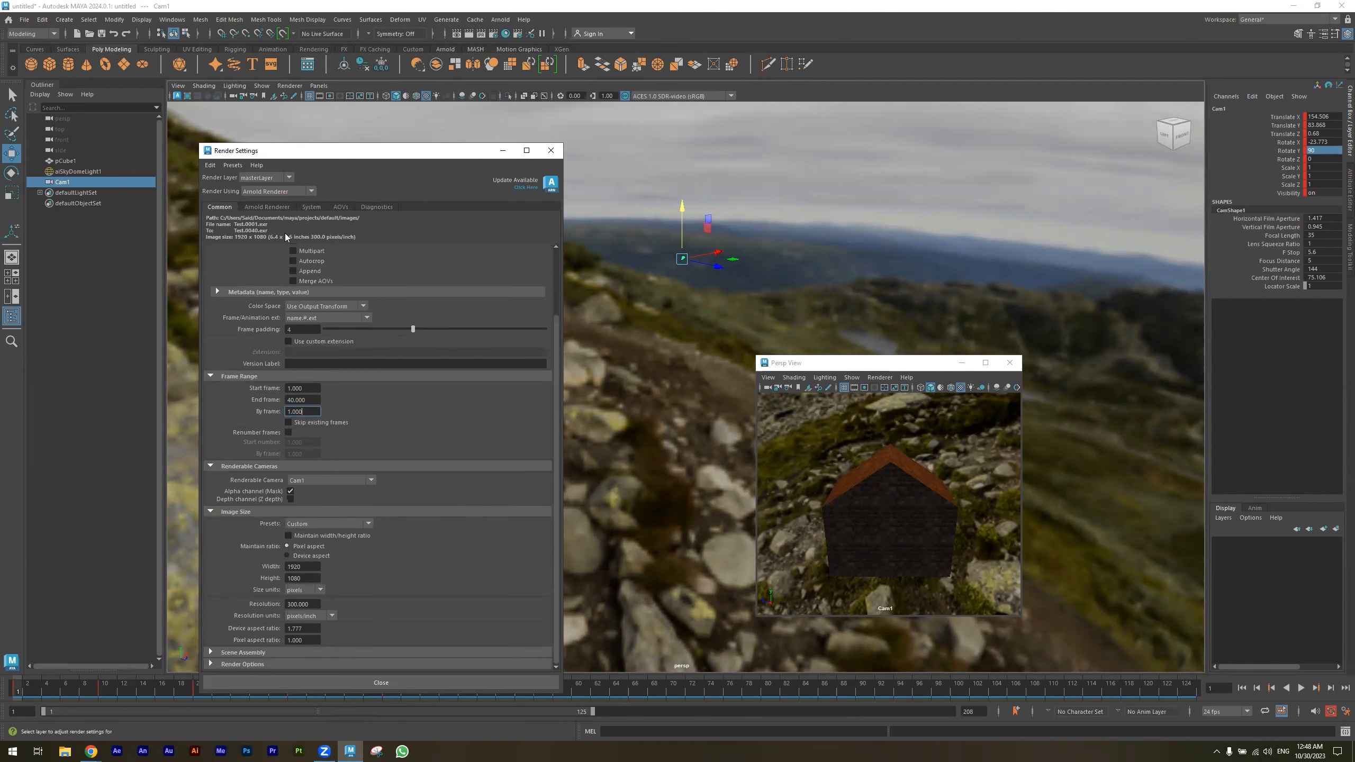
pyautogui.click(393, 683)
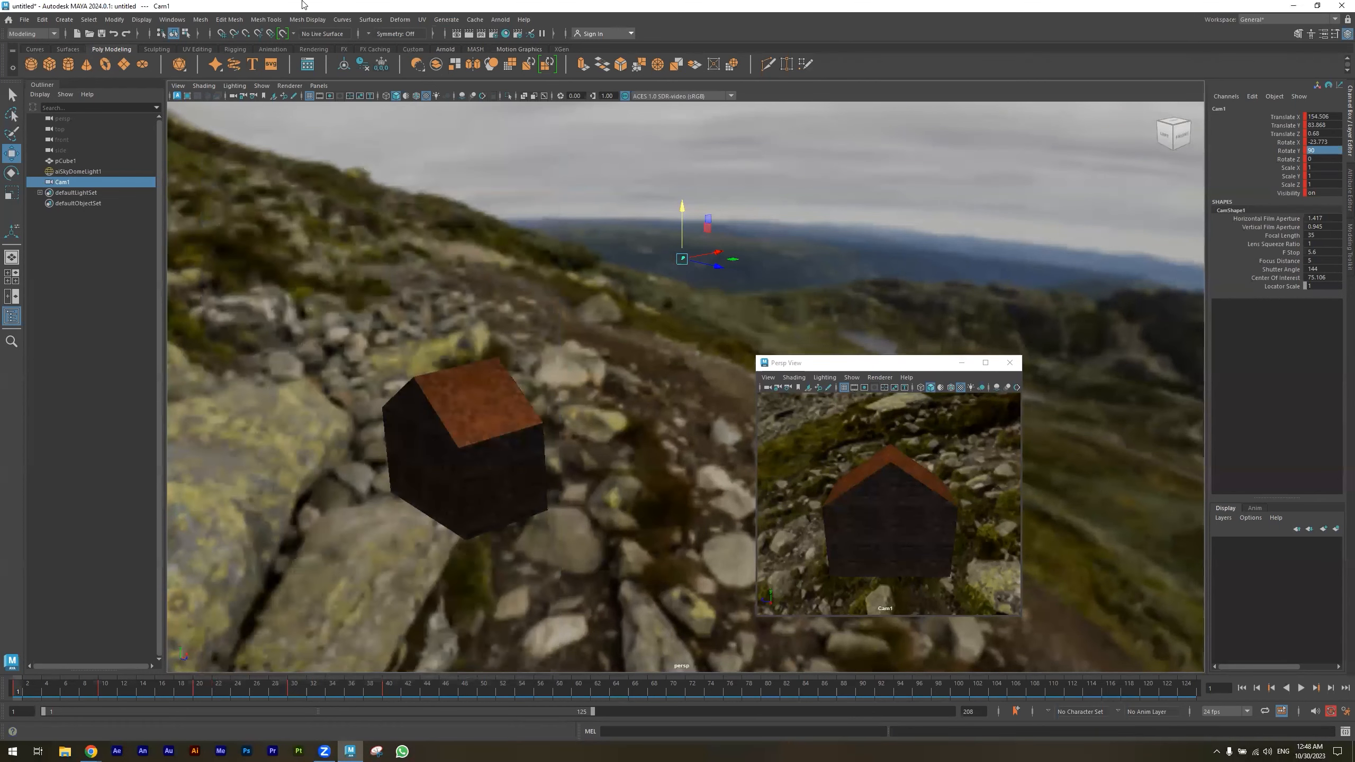
# - Switch to the Rendering menu set, open the Render Sequence options, and choose Cam1 as the current camera
pyautogui.click(26, 35)
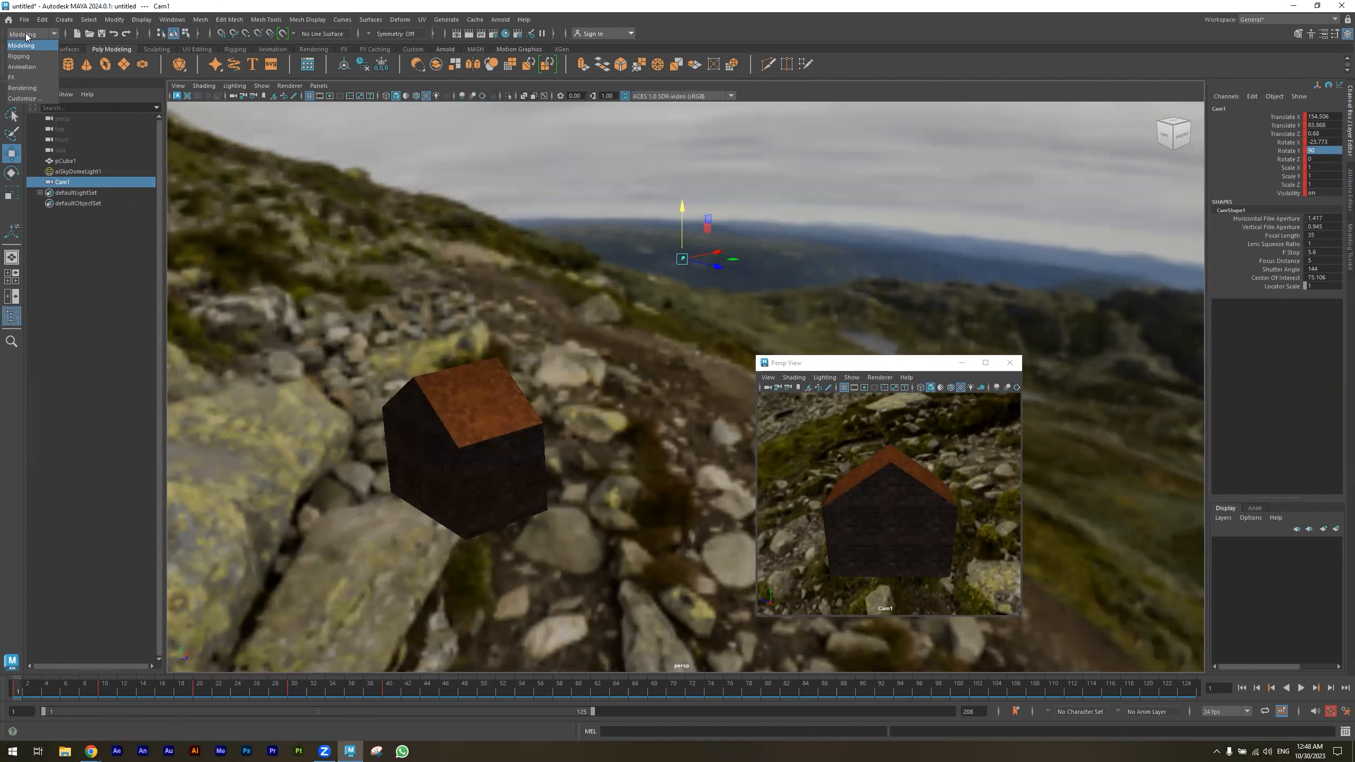
pyautogui.click(29, 89)
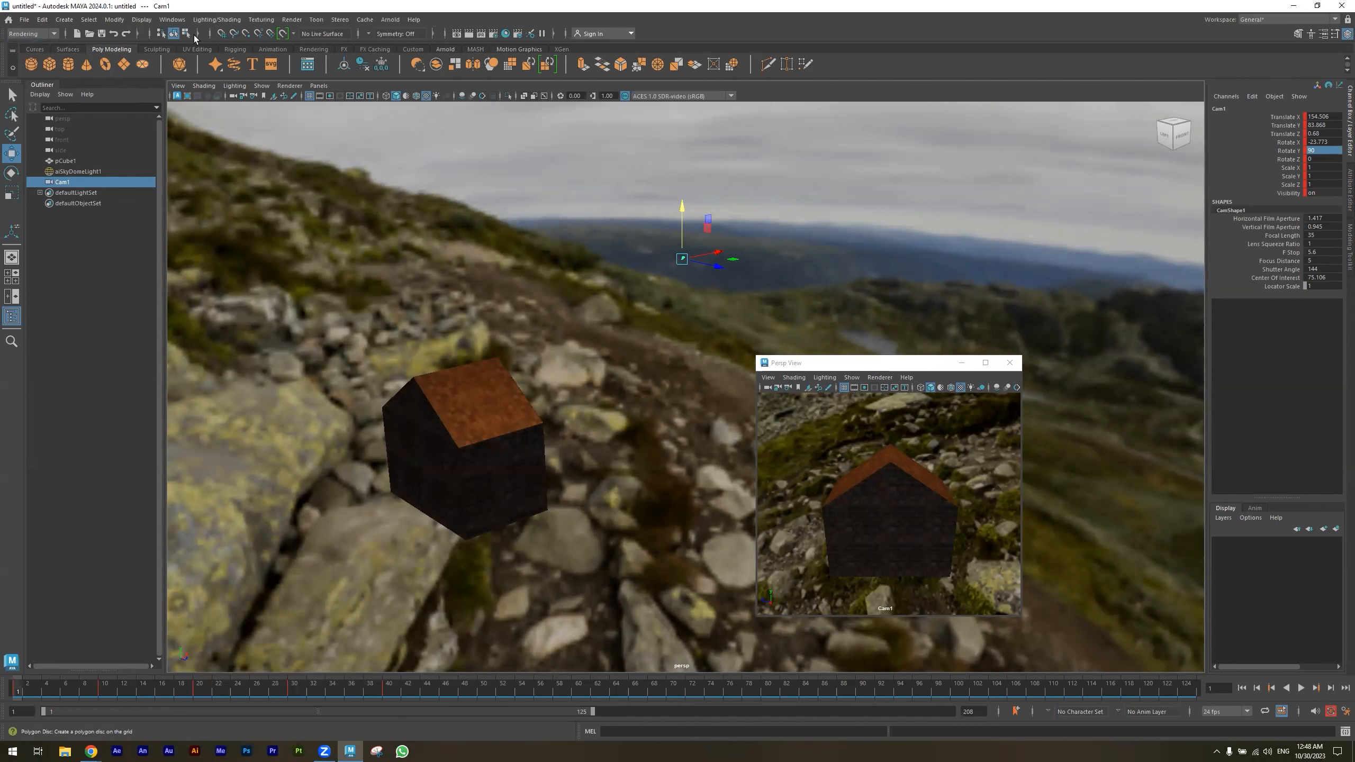
pyautogui.click(291, 20)
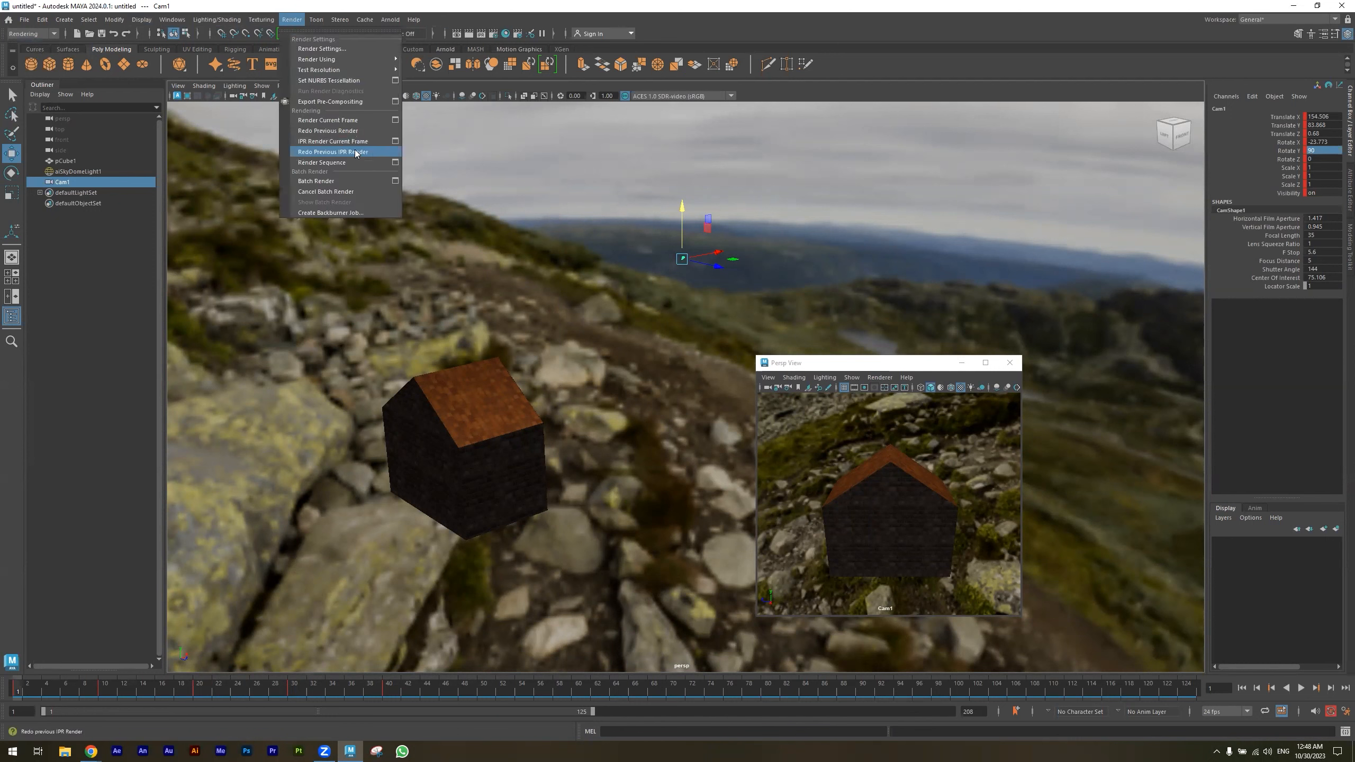
pyautogui.click(395, 163)
pyautogui.click(594, 314)
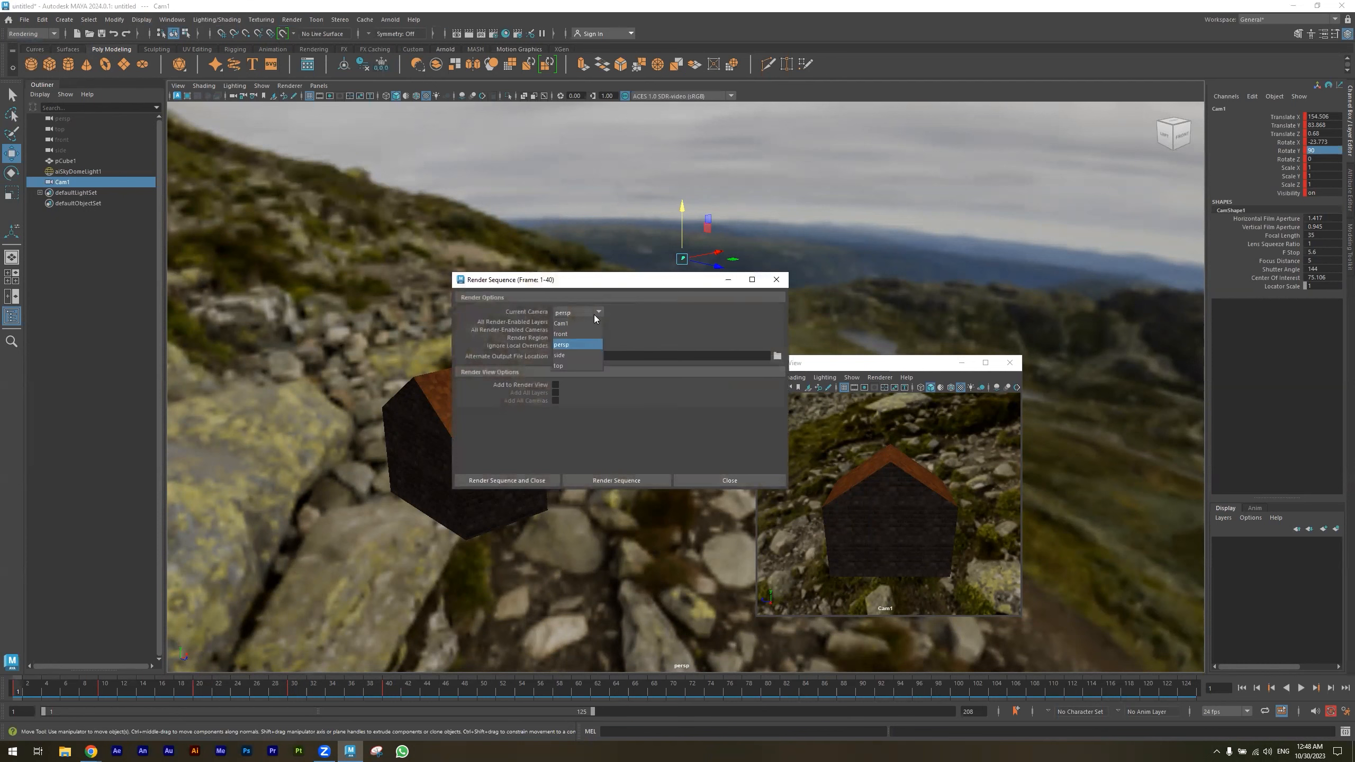
pyautogui.click(570, 321)
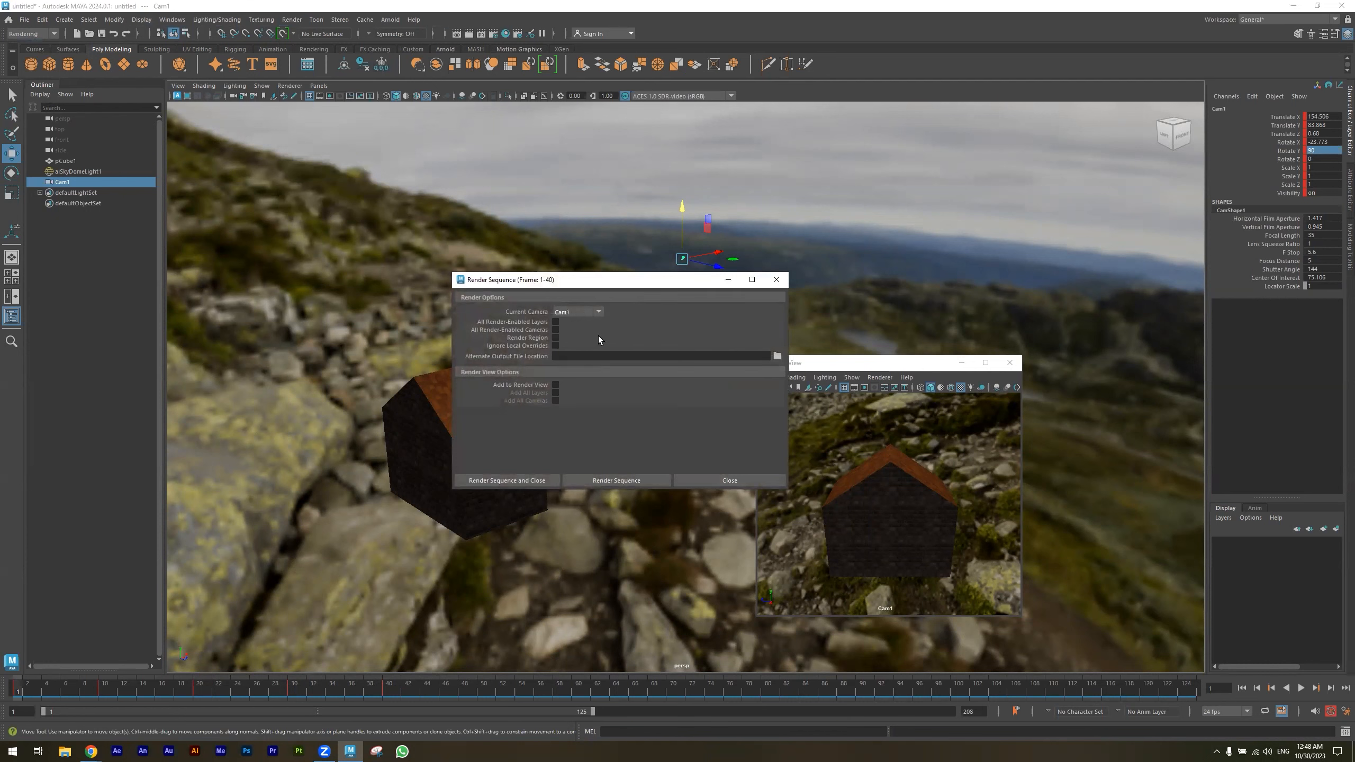
# - Set the render sequence's alternate output file location to the user's home folder
pyautogui.click(777, 356)
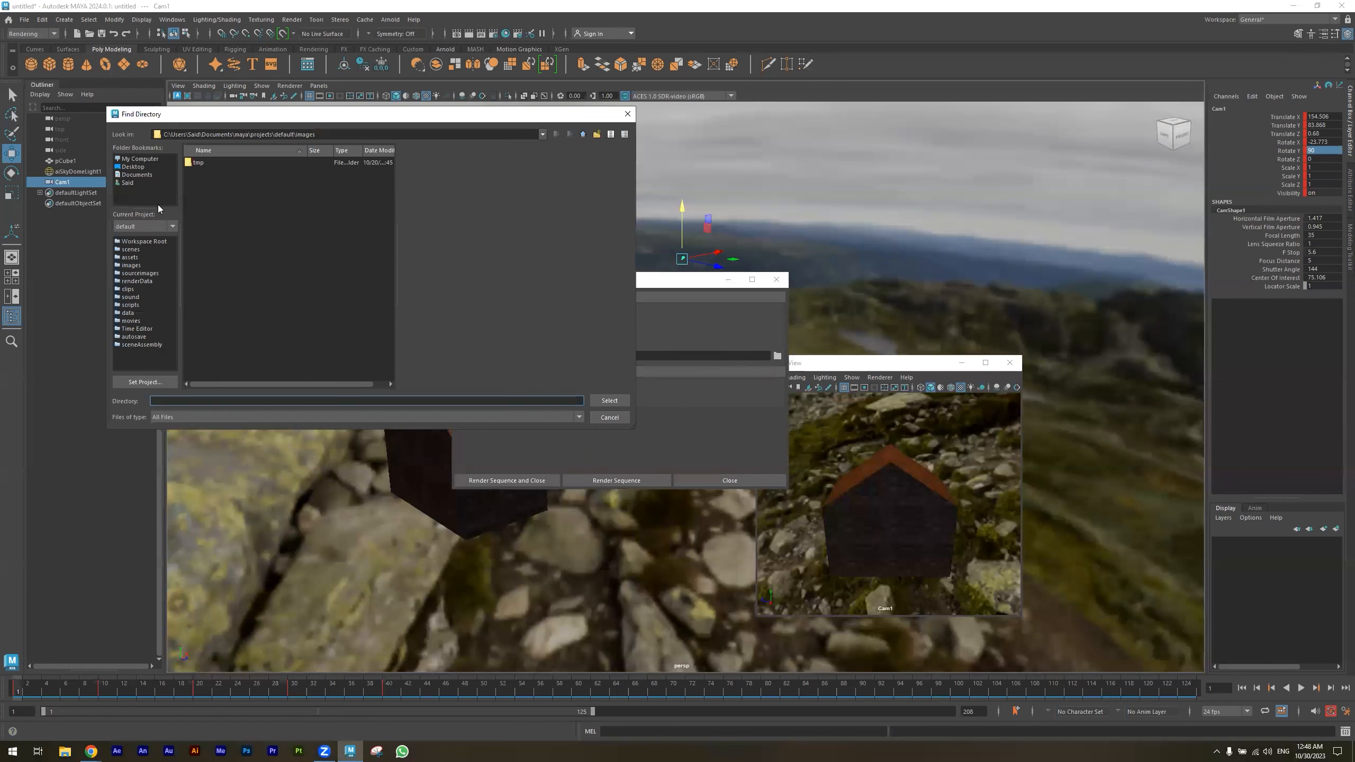
pyautogui.click(127, 183)
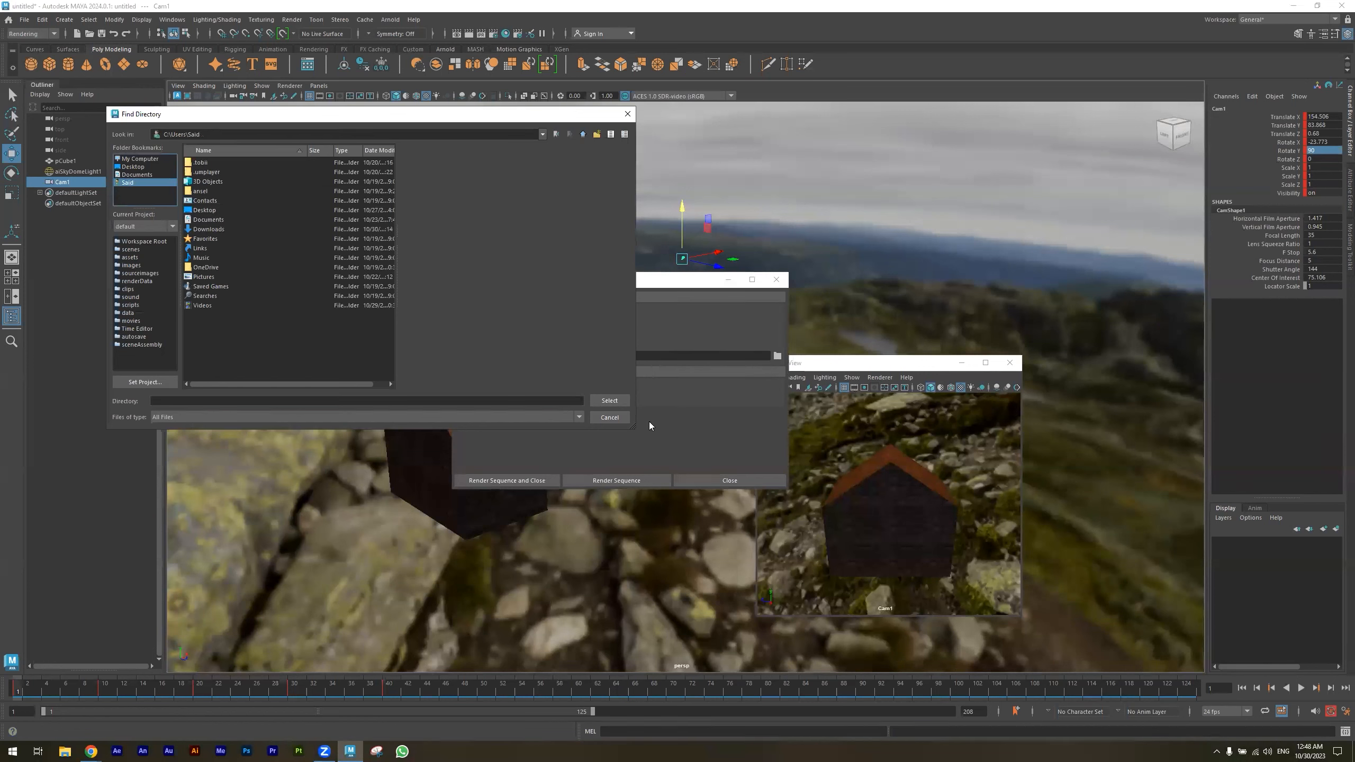
pyautogui.click(599, 400)
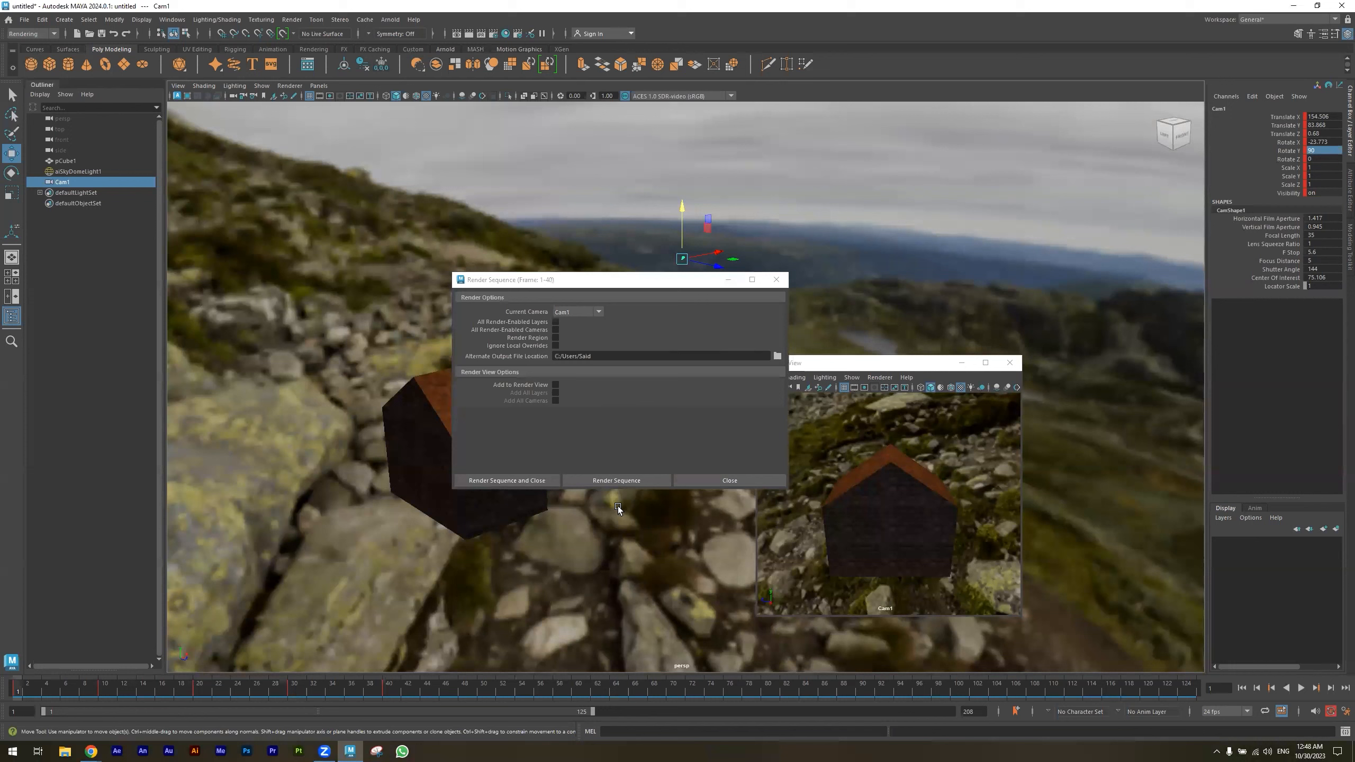